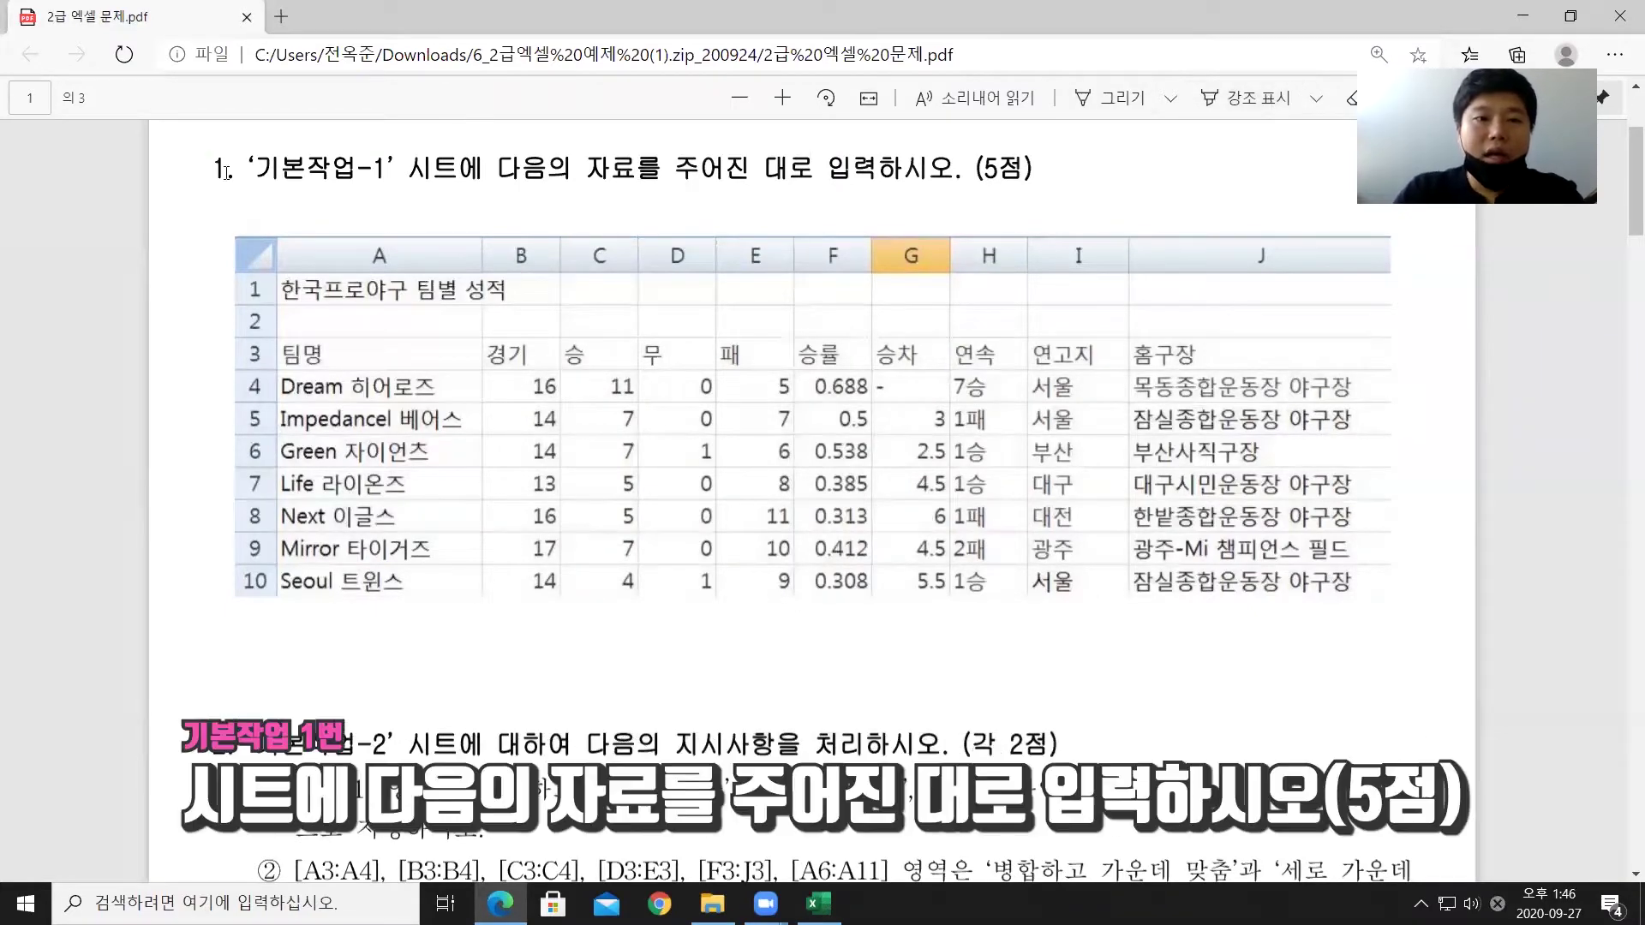
Step: Read the data-entry instruction for sheet 기본작업-1 in the exam PDF
drag(207, 172, 1039, 168)
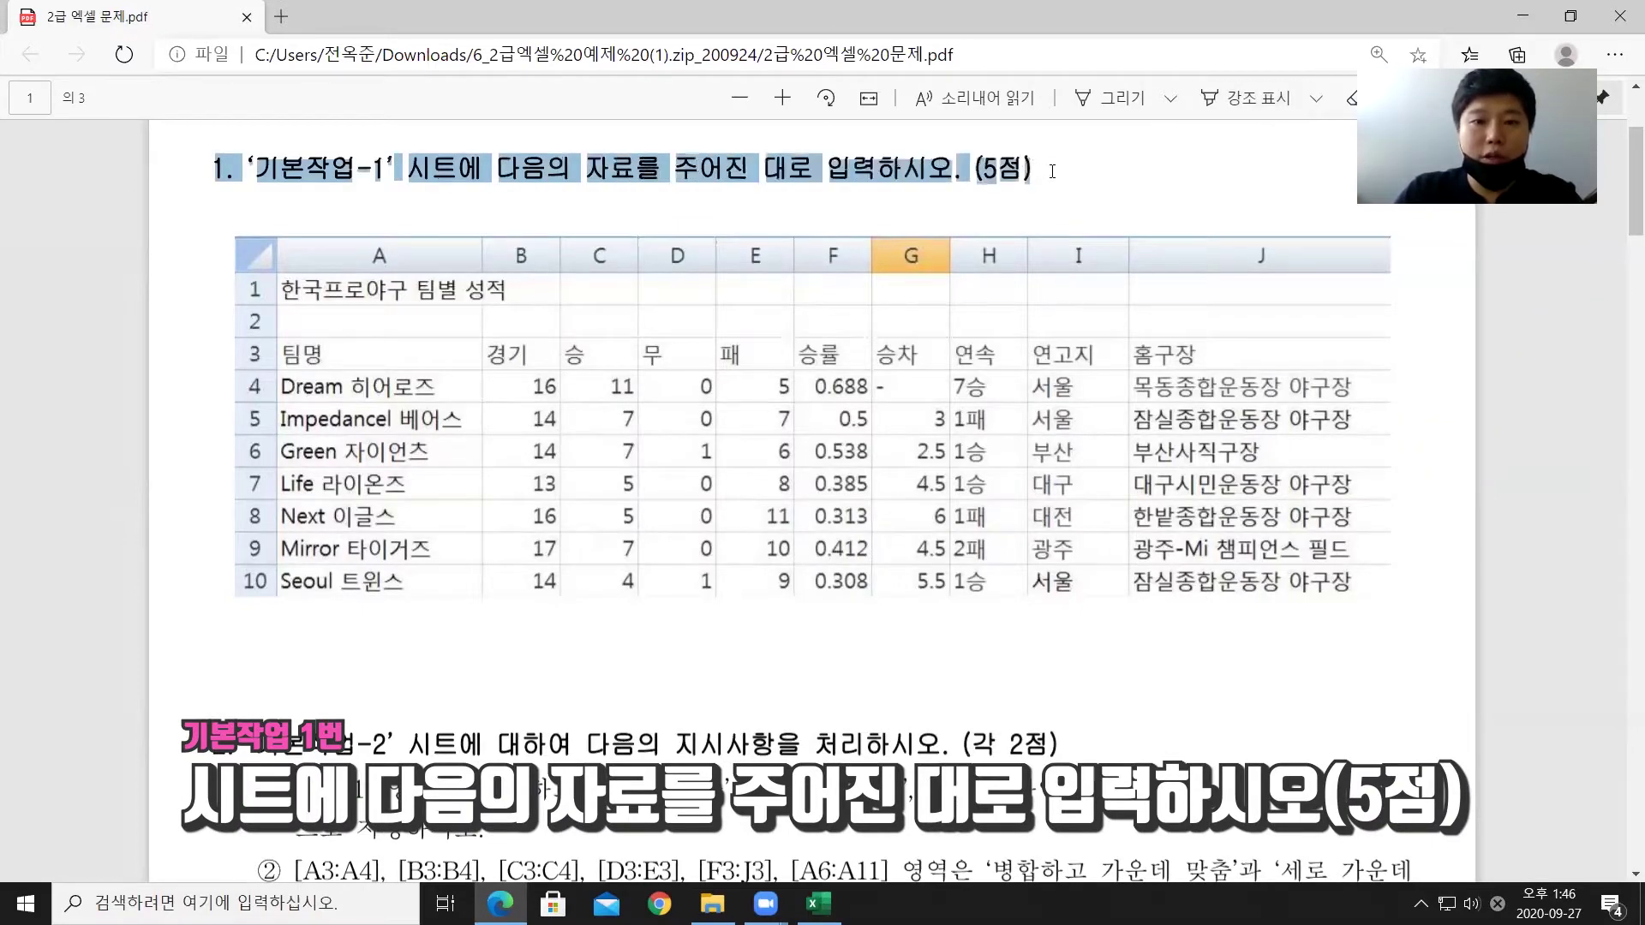
click(809, 289)
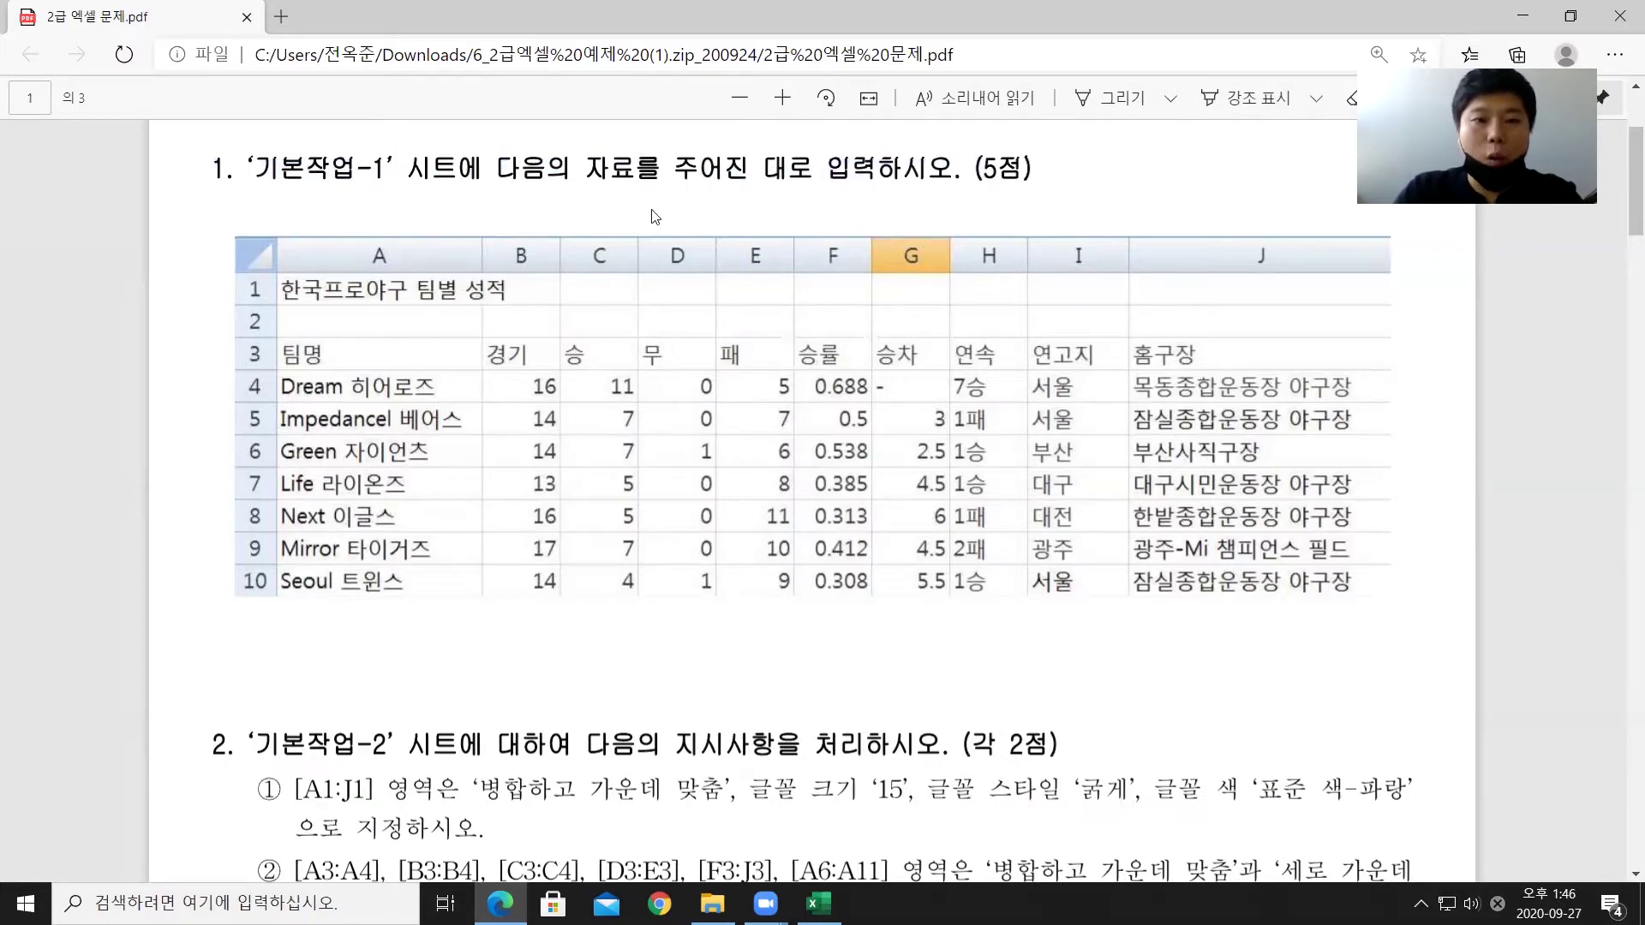
Step: Switch to the Excel workbook and enter the headers 팀명, 경기, 승, 무, 패 and 승률 in A3:F3 of sheet 기본작업-1
click(818, 903)
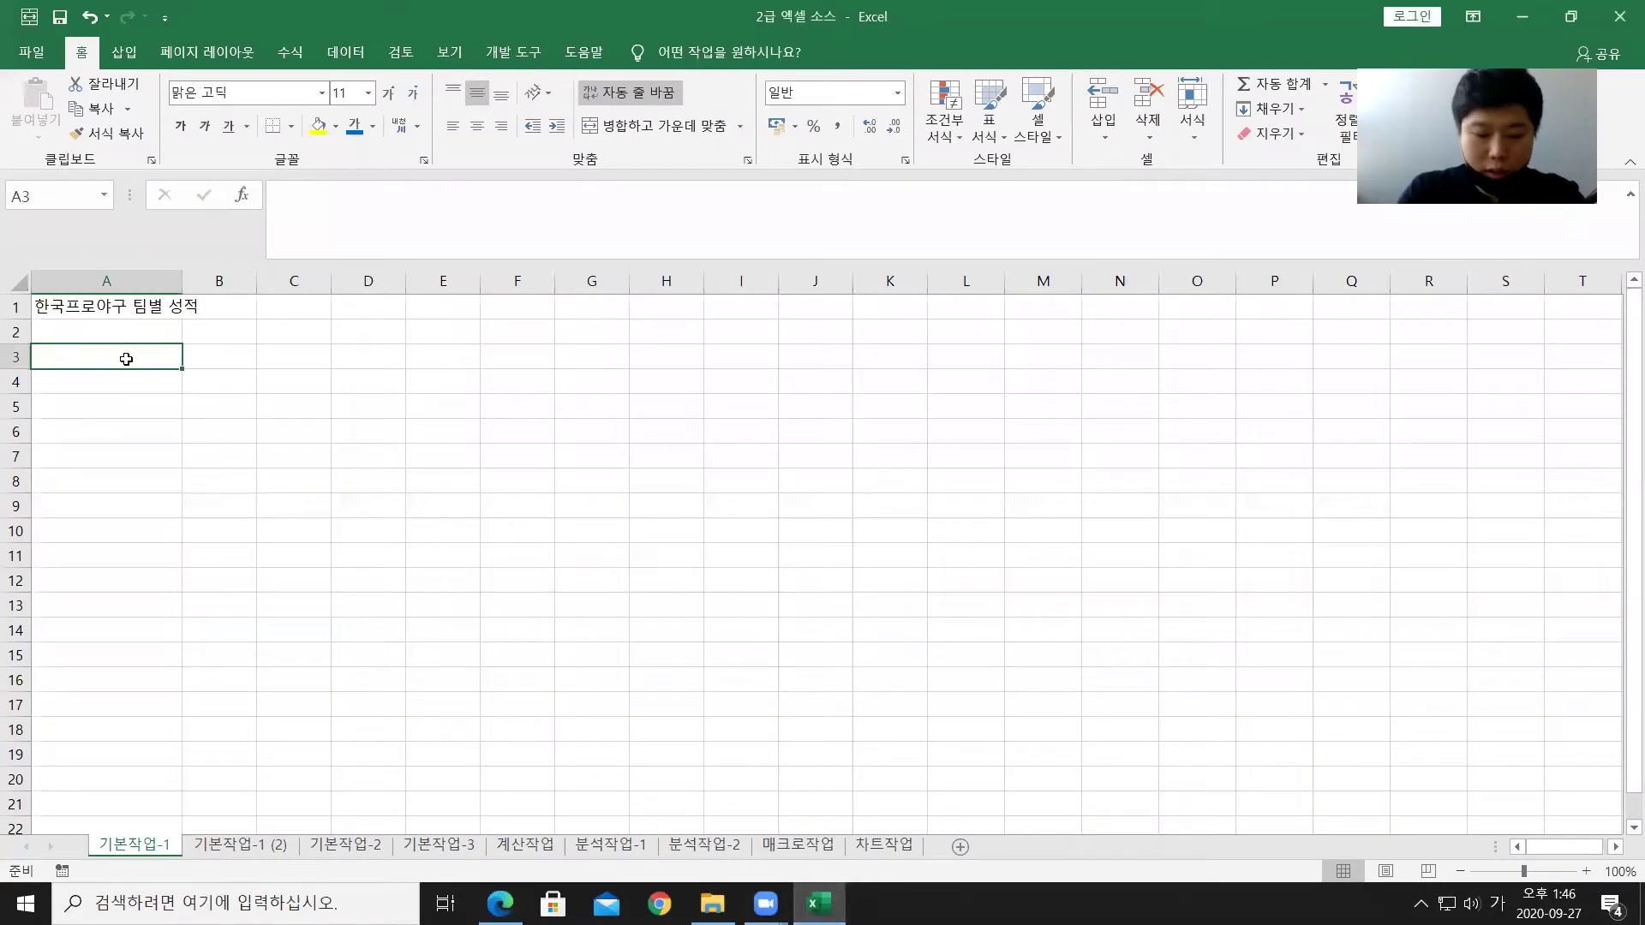
text(팀명)
key(Tab)
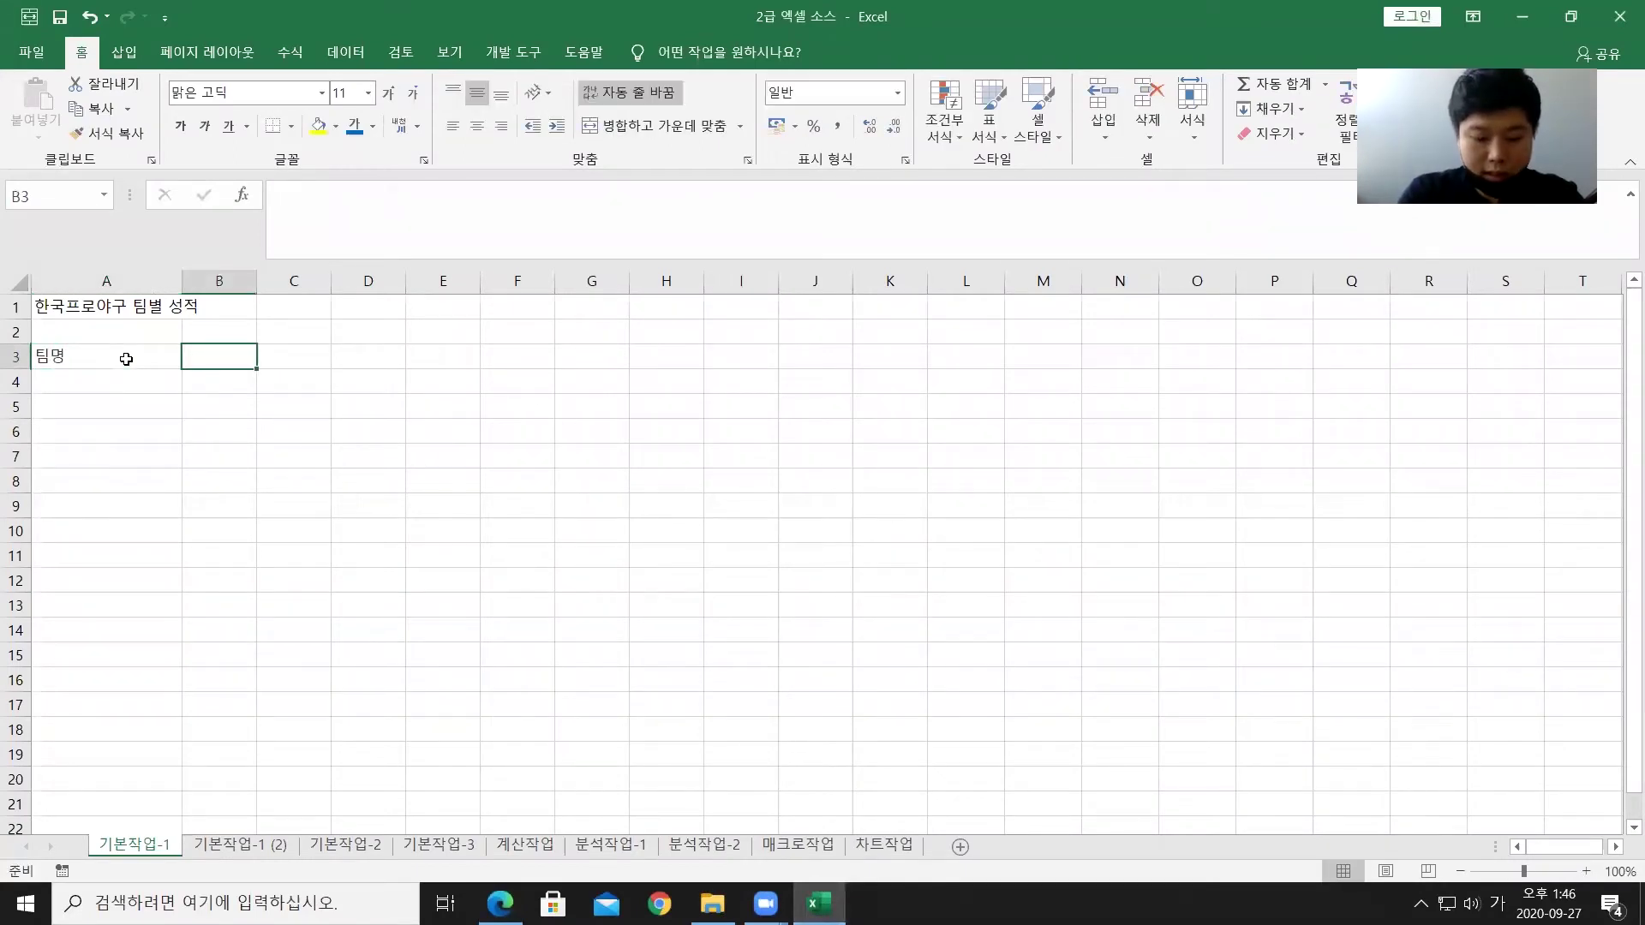
text(경기)
key(Tab)
text(승)
key(Tab)
text(무)
key(Tab)
text(패)
key(Tab)
text(스ㅇ률)
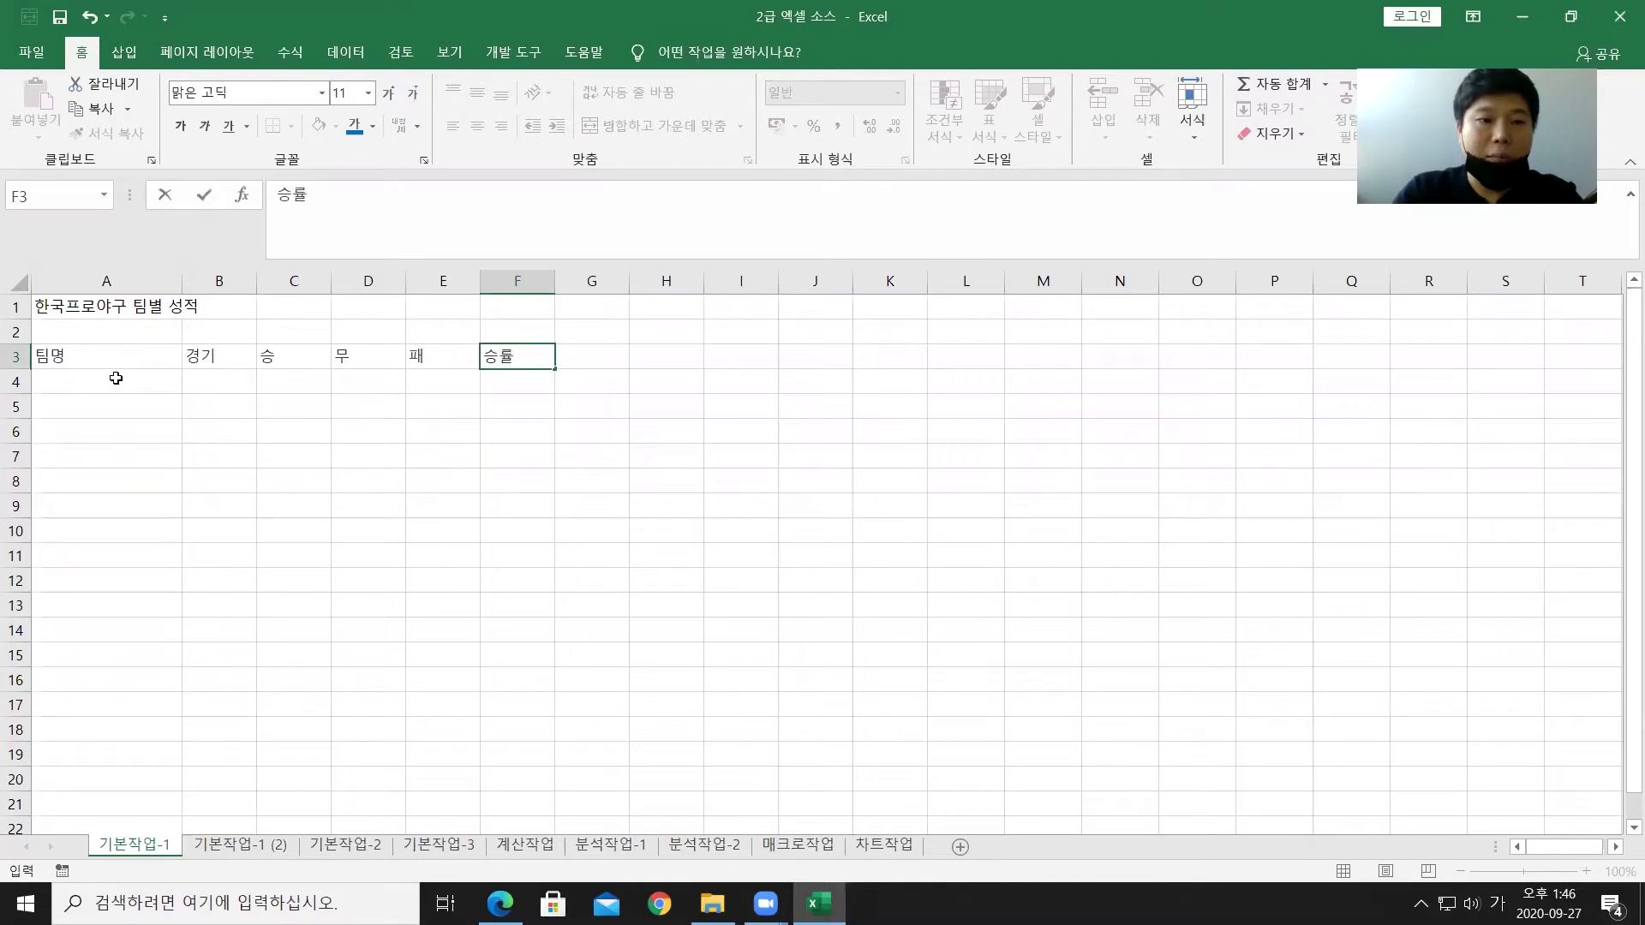
Step: Enter the team names Dream 히어로즈 in A4 and Impedancel 베어스 in A5
click(112, 376)
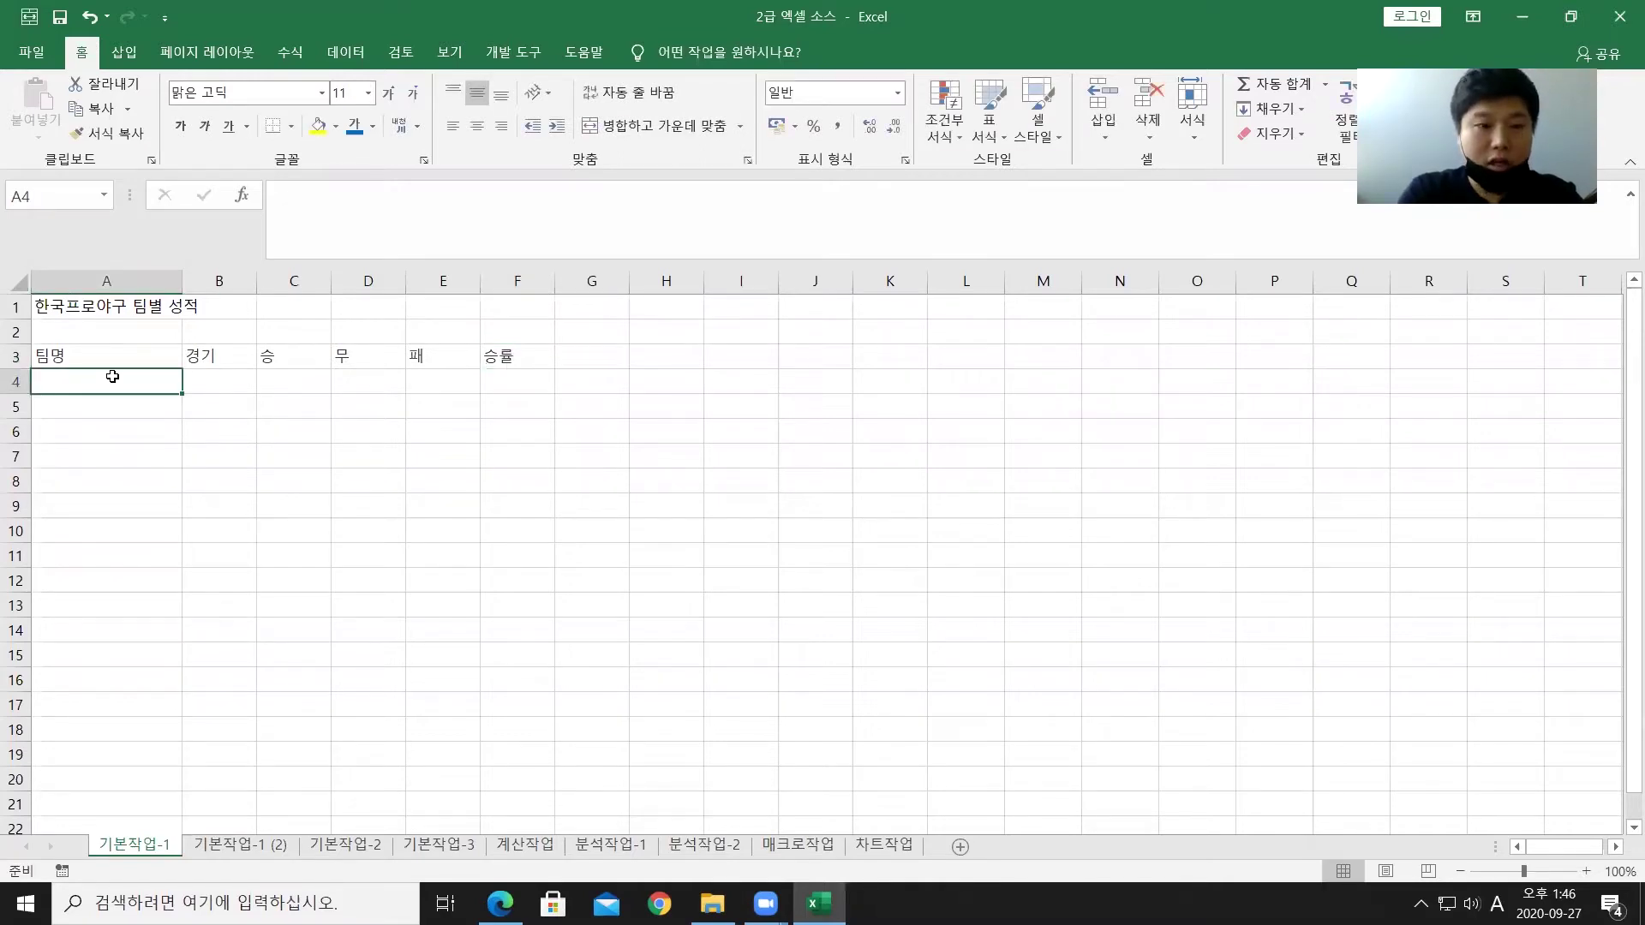
text(Dream 히어로즈)
key(Return)
key(Hangul)
text(l)
text(mpedance)
text(l)
key(Hangul)
text(베어스)
key(Return)
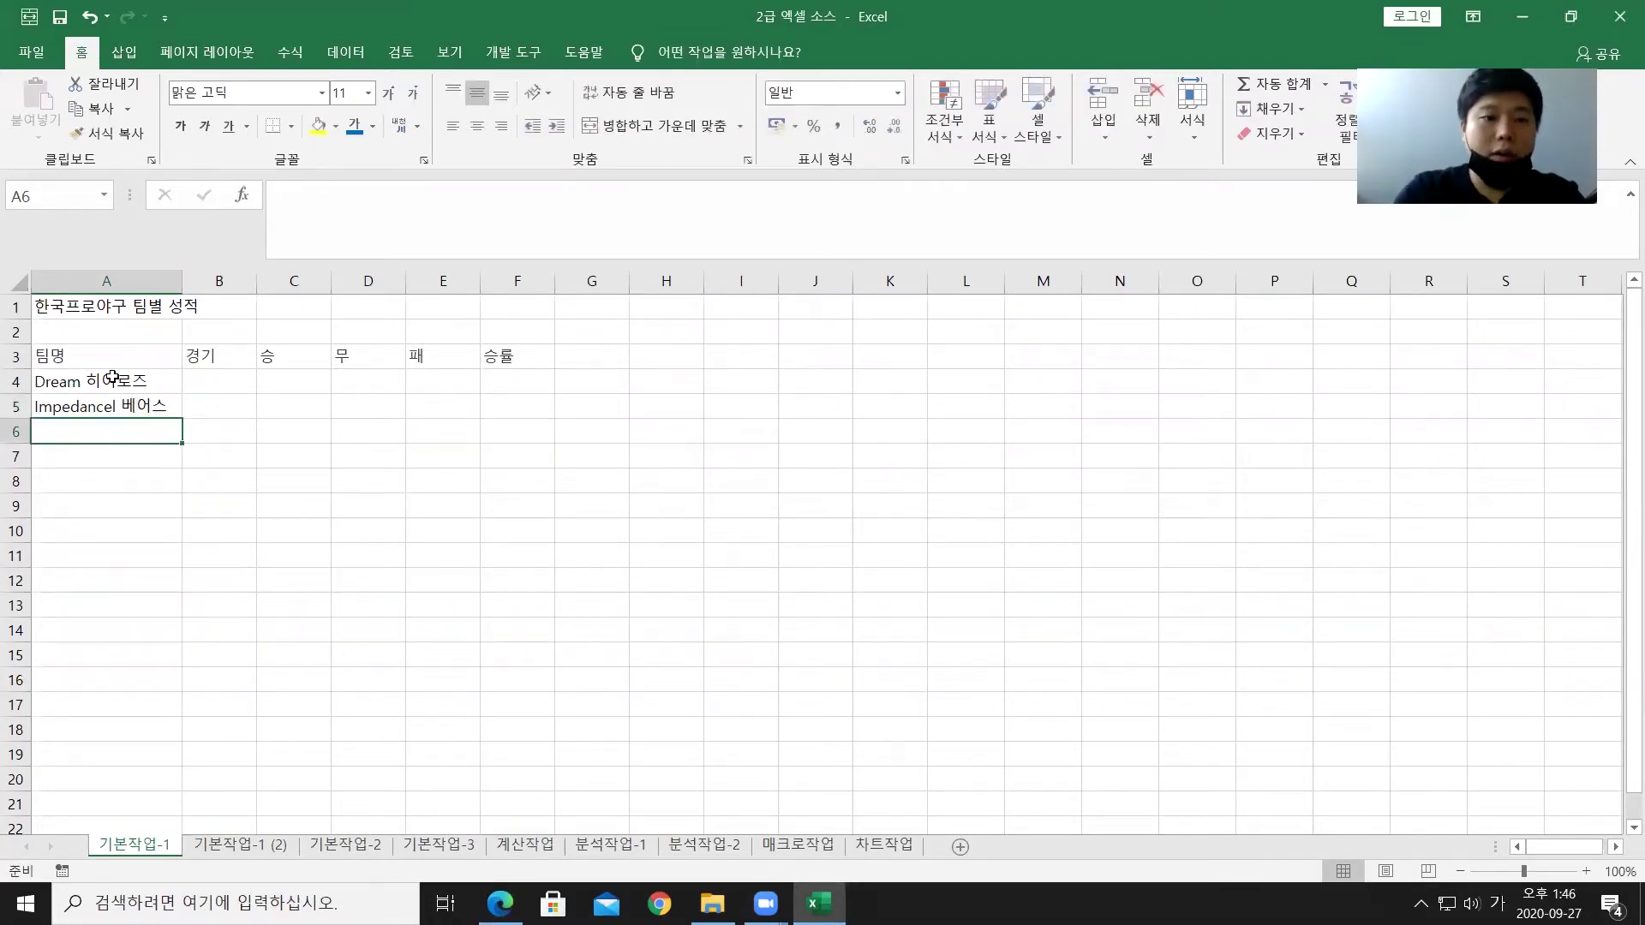
Step: Review the completed table A1:I10 on sheet 기본작업-1 (2), and look over the 기본작업-2 instructions in the exam PDF
click(234, 848)
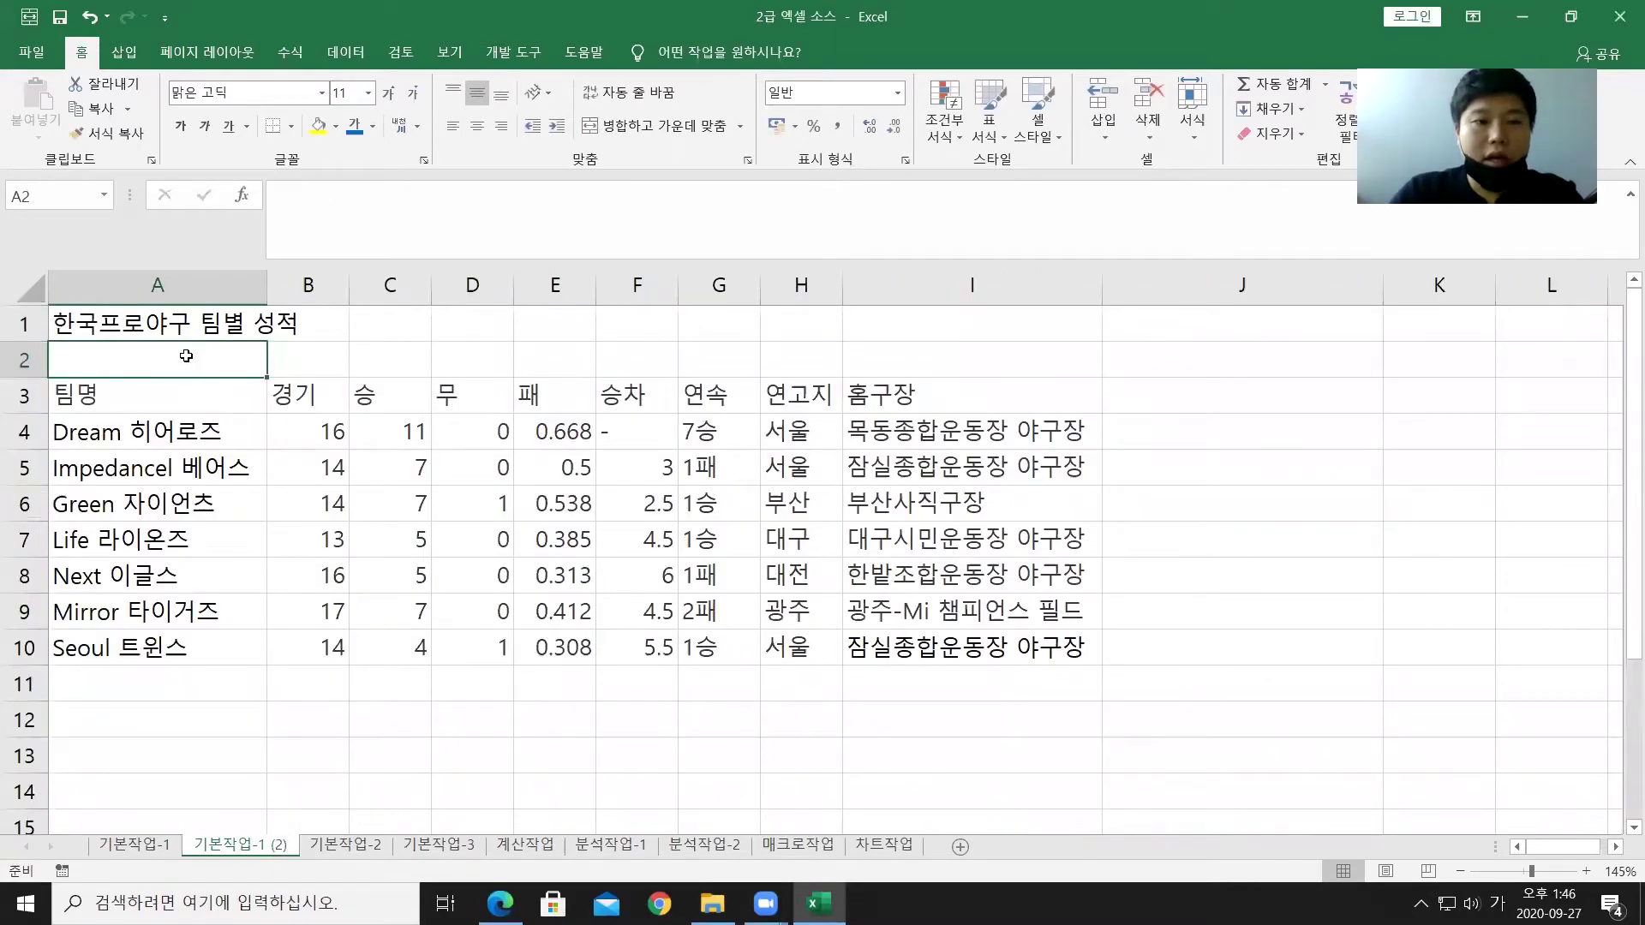
drag(150, 323, 889, 663)
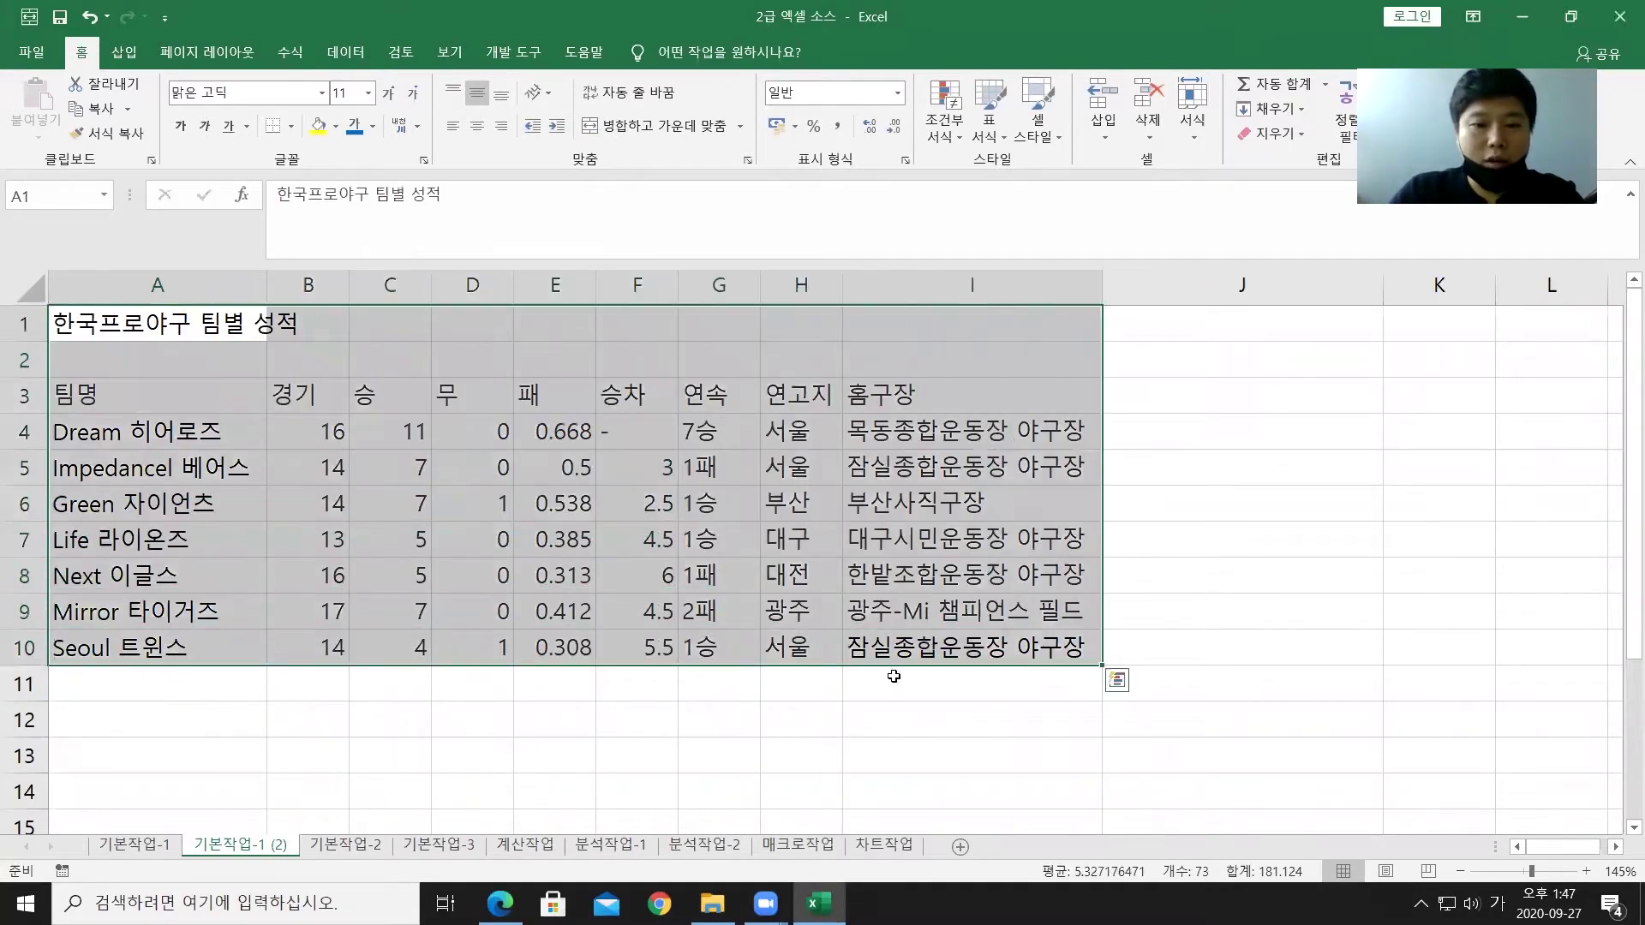
click(523, 897)
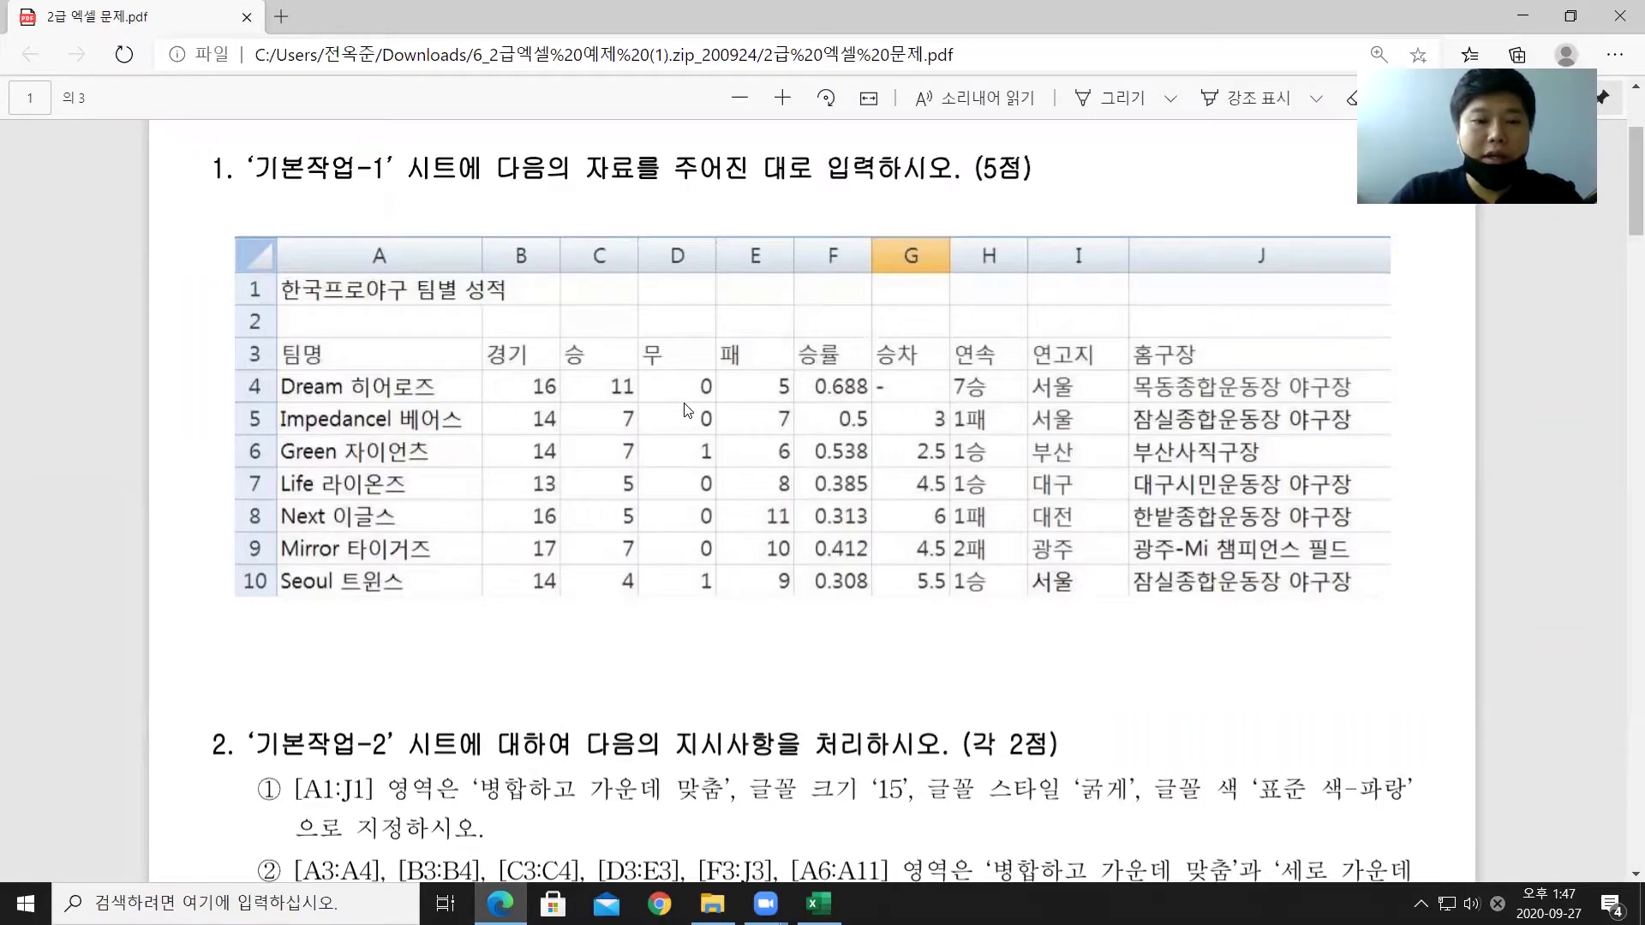
scroll(685, 410, down, 5)
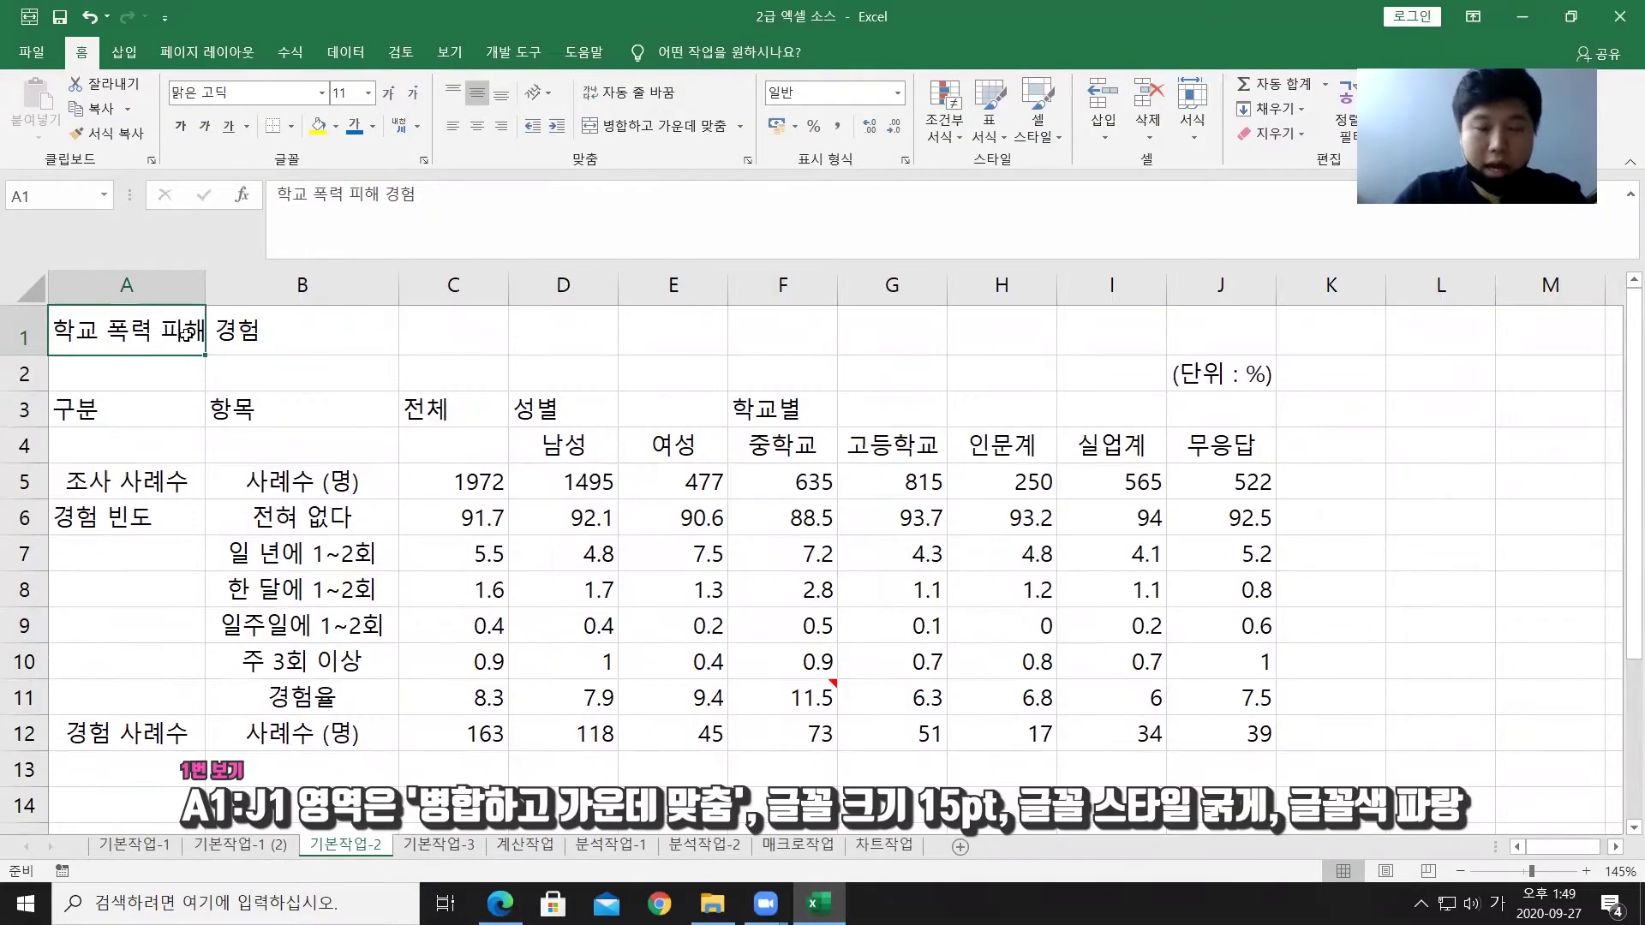
Step: On sheet 기본작업-2, merge and center A1:J1 and format the title in size 15, bold, standard blue
drag(128, 330, 1201, 345)
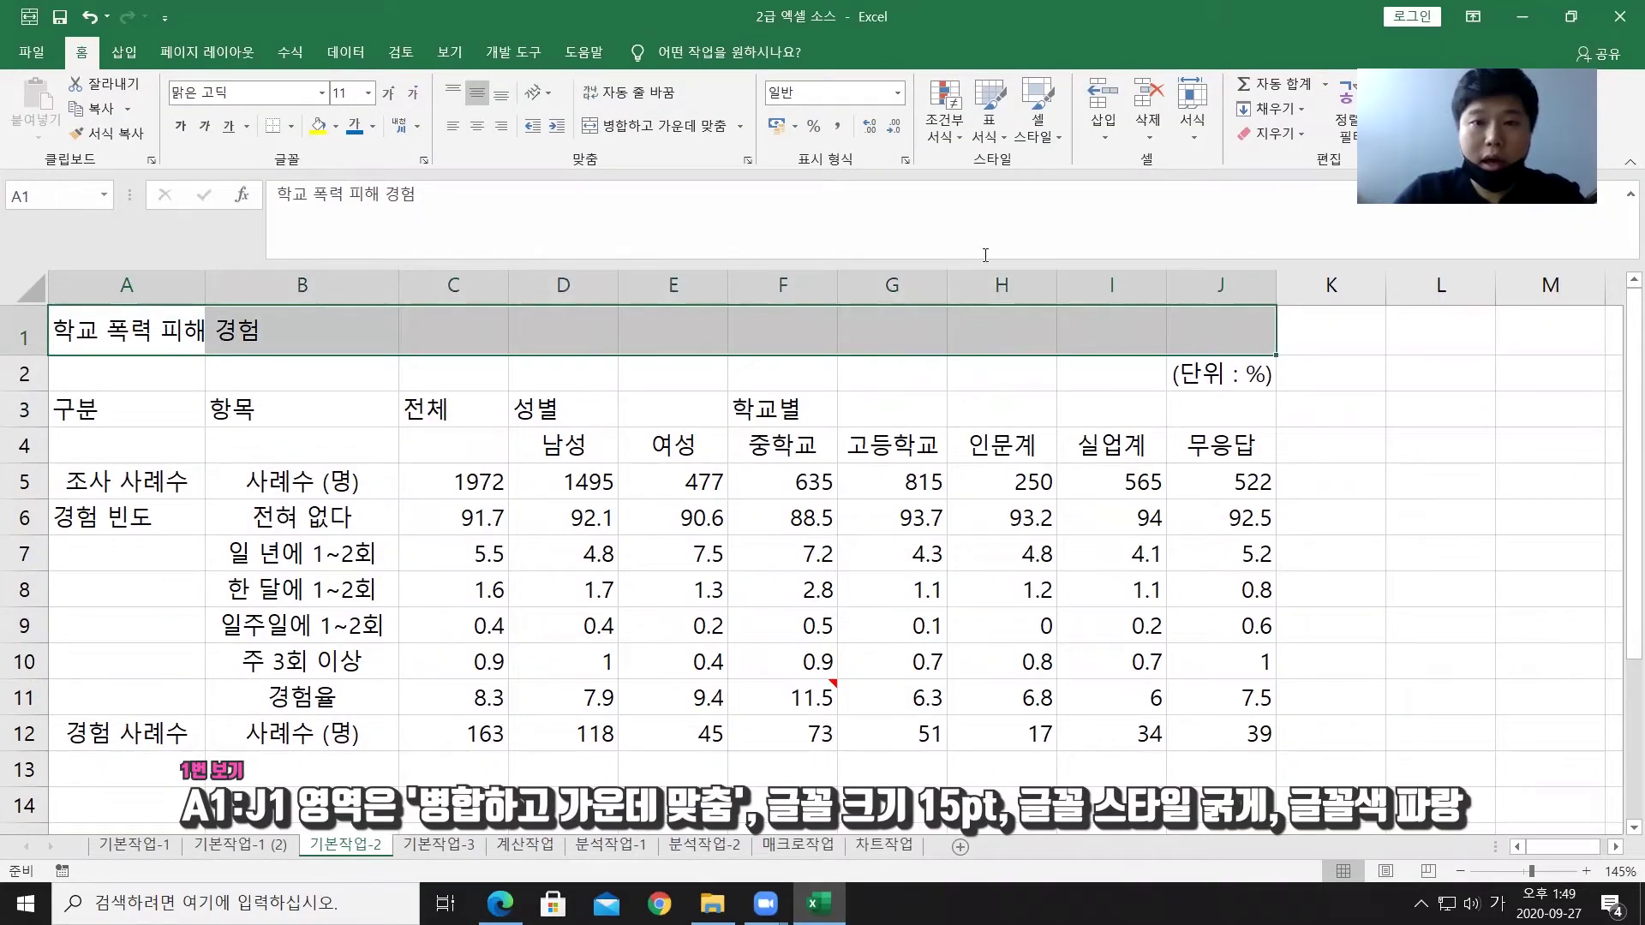
click(646, 132)
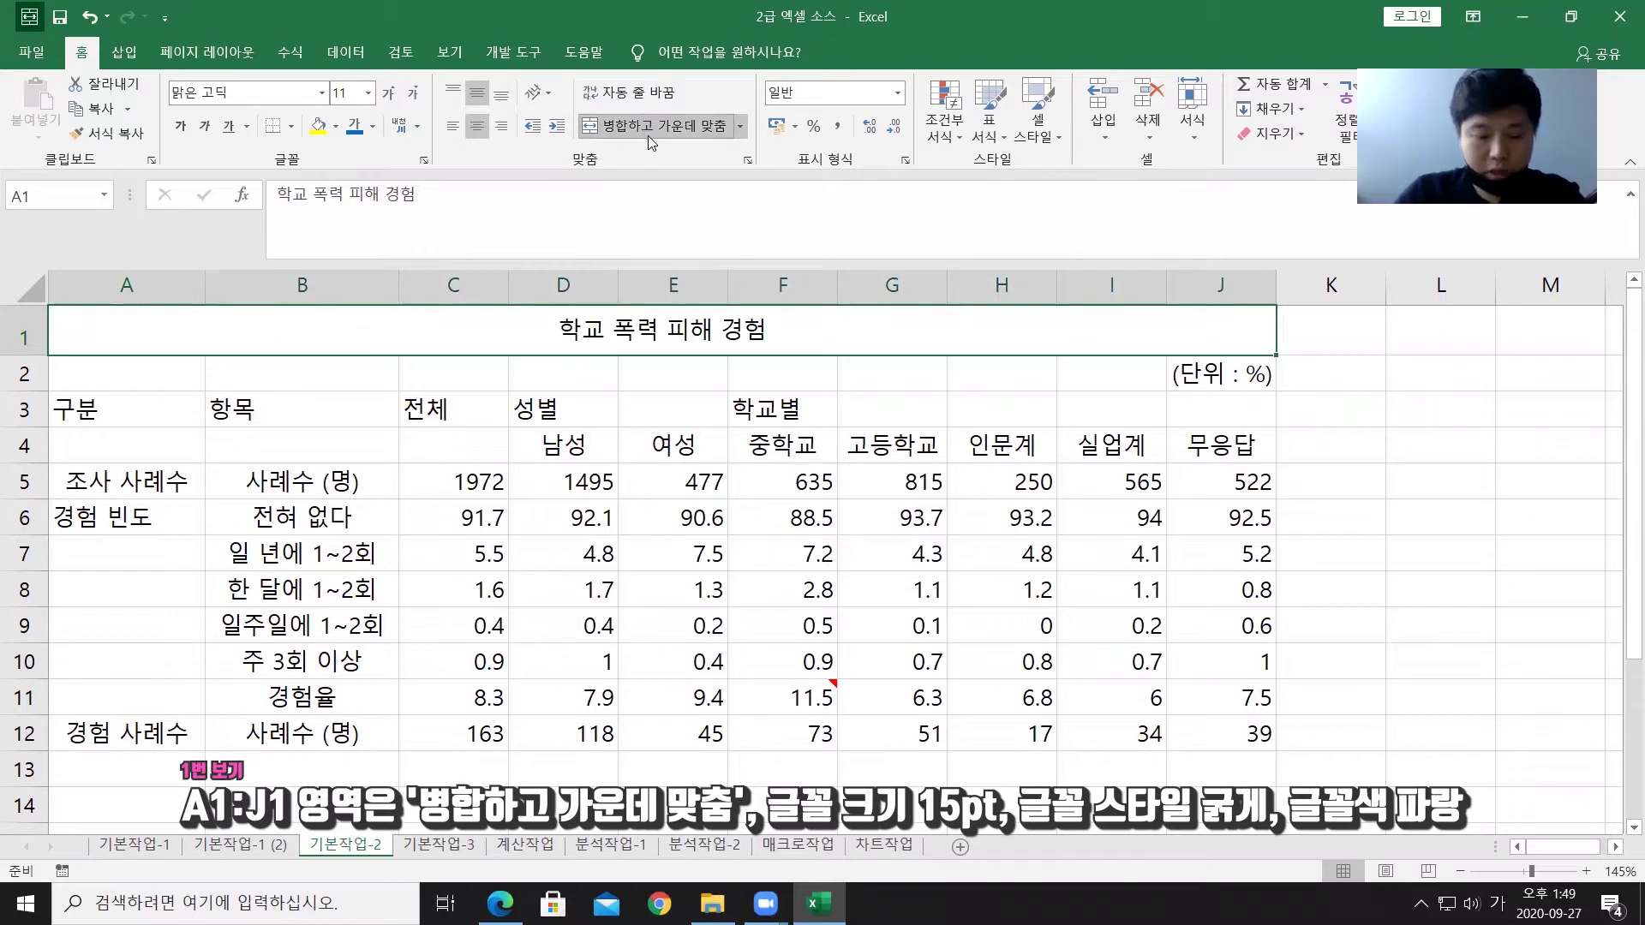
click(344, 94)
text(15)
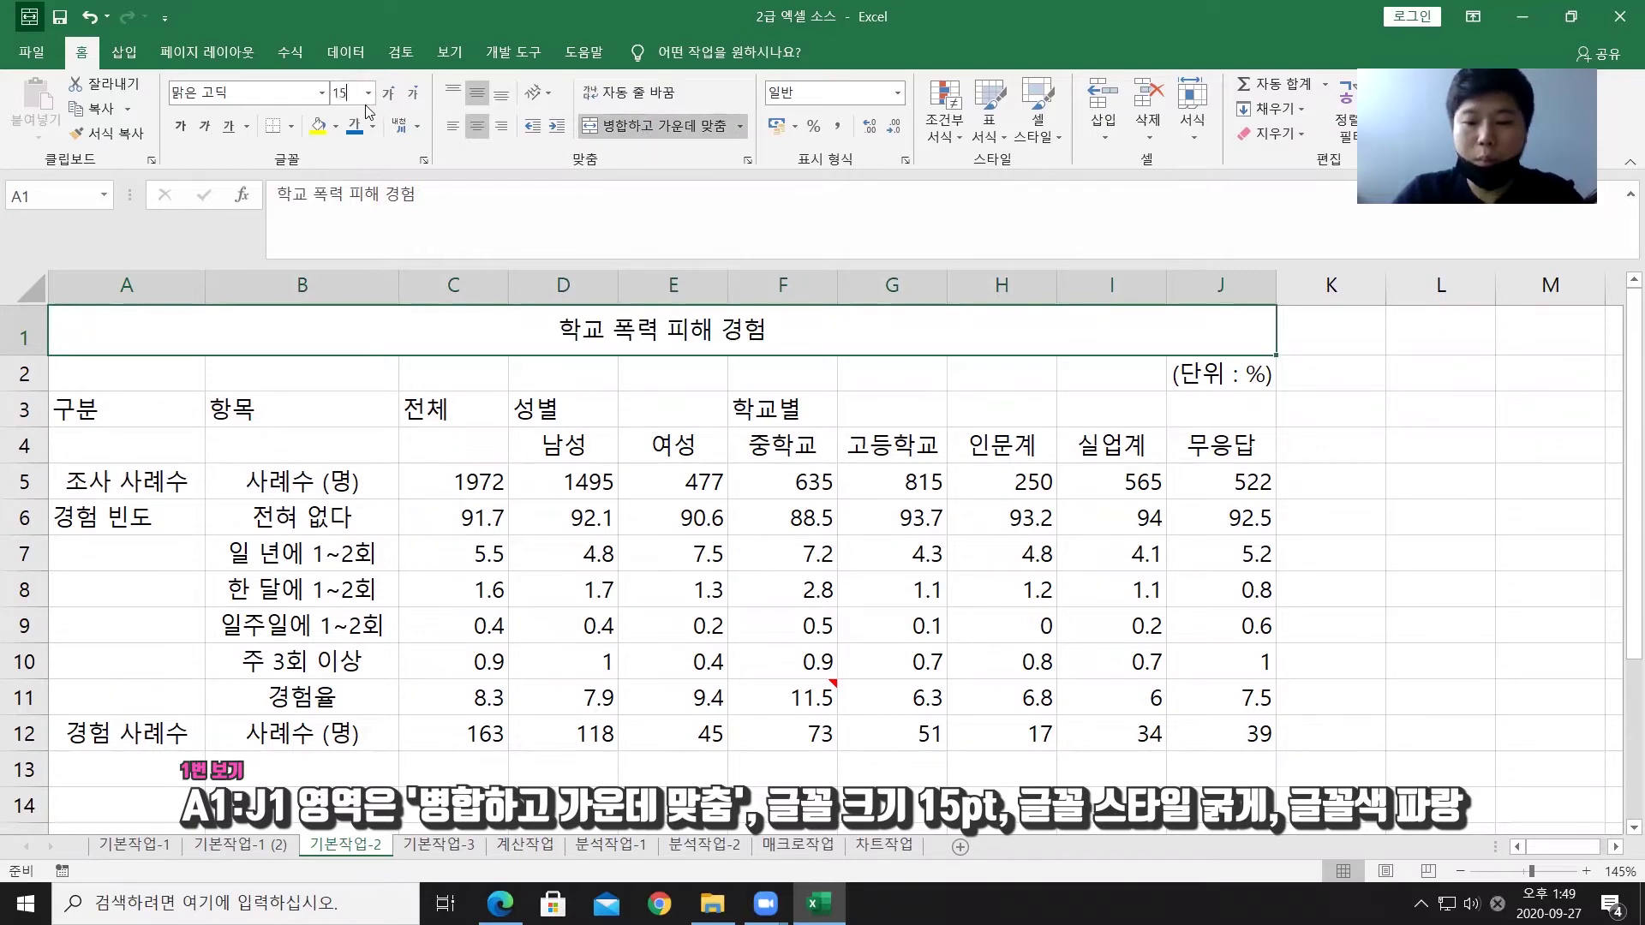
key(Return)
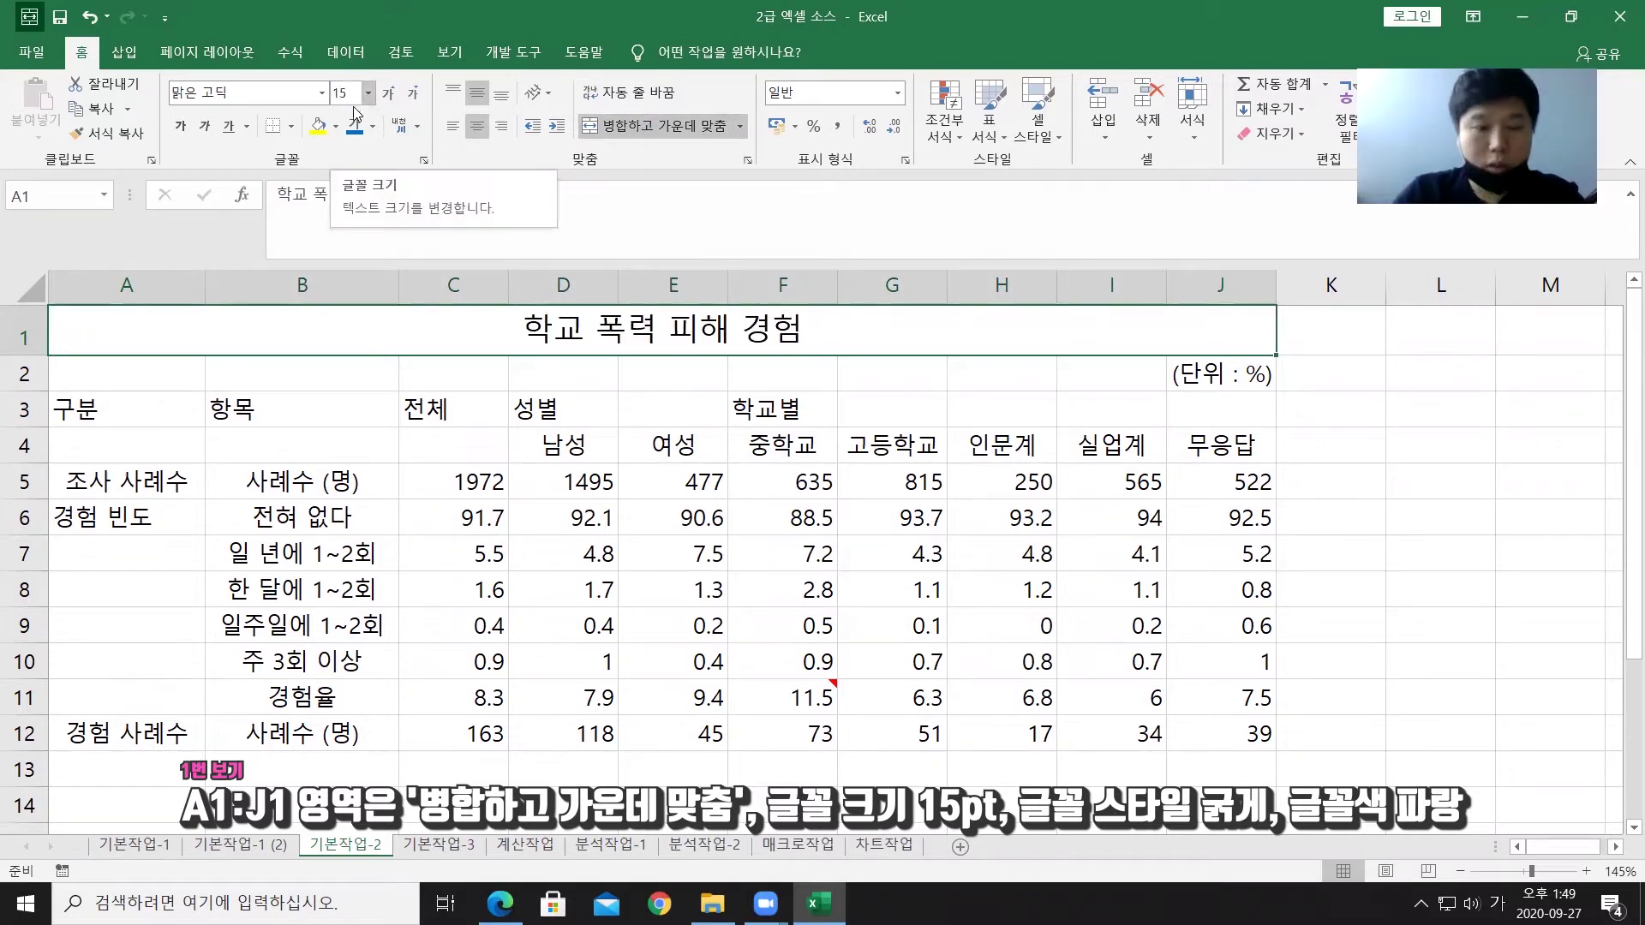
click(181, 131)
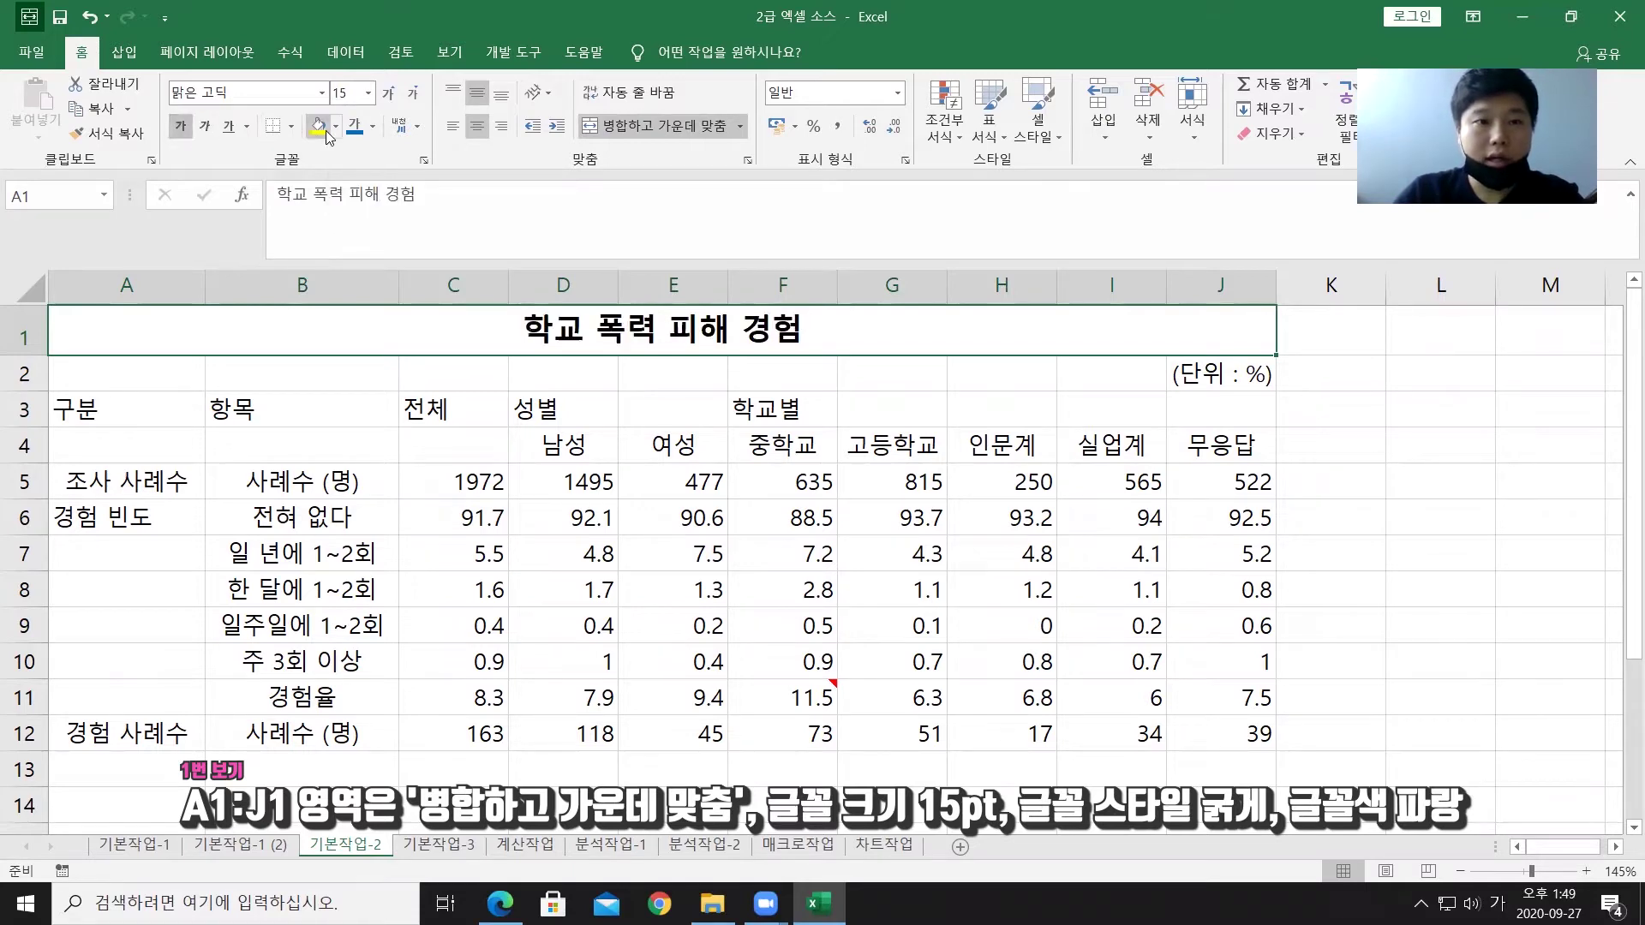
click(372, 126)
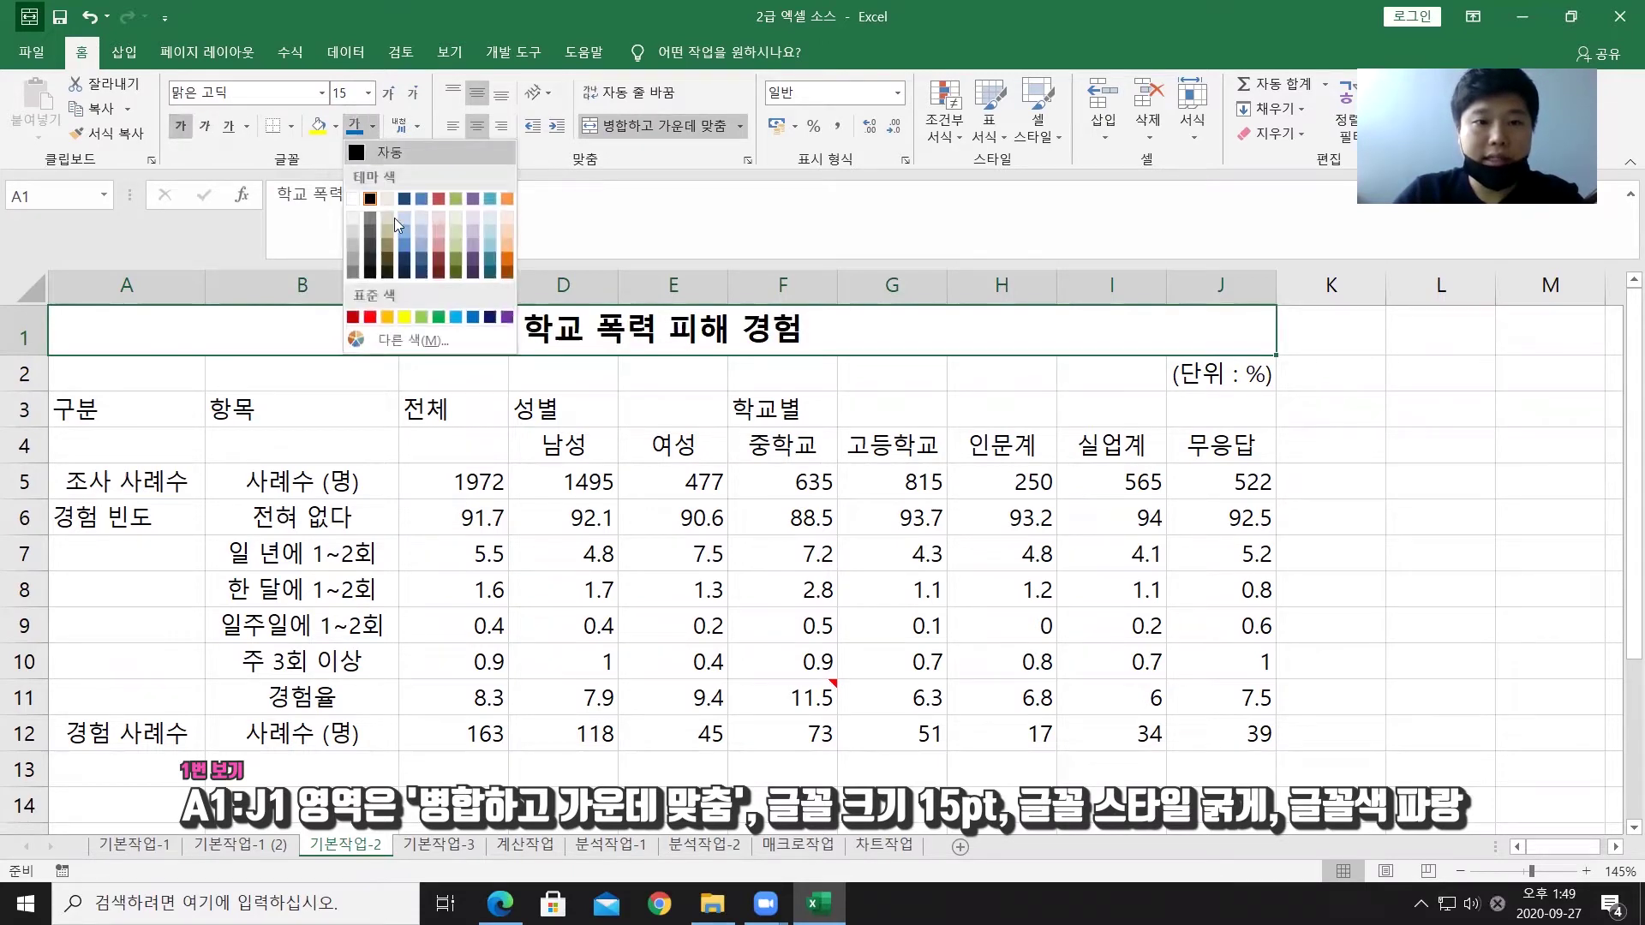
click(474, 319)
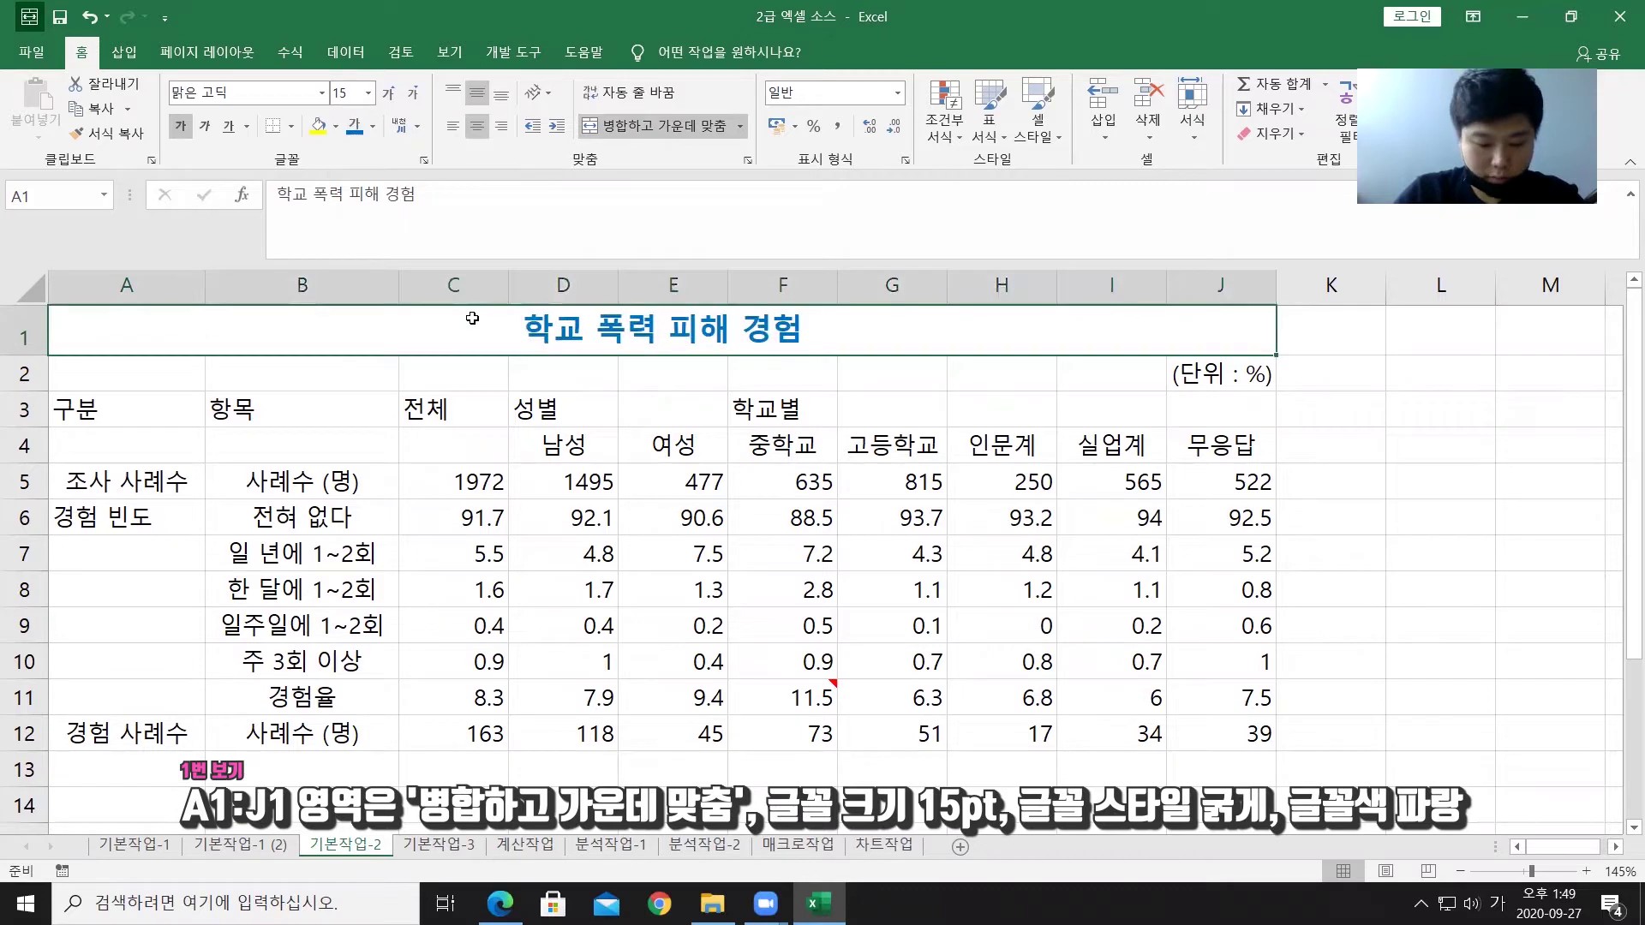
Step: Merge and center each of the header ranges A3:A4, B3:B4 and C3:C4 separately
mouse_move(150, 410)
mouse_down()
mouse_move(257, 410)
mouse_move(150, 446)
mouse_up()
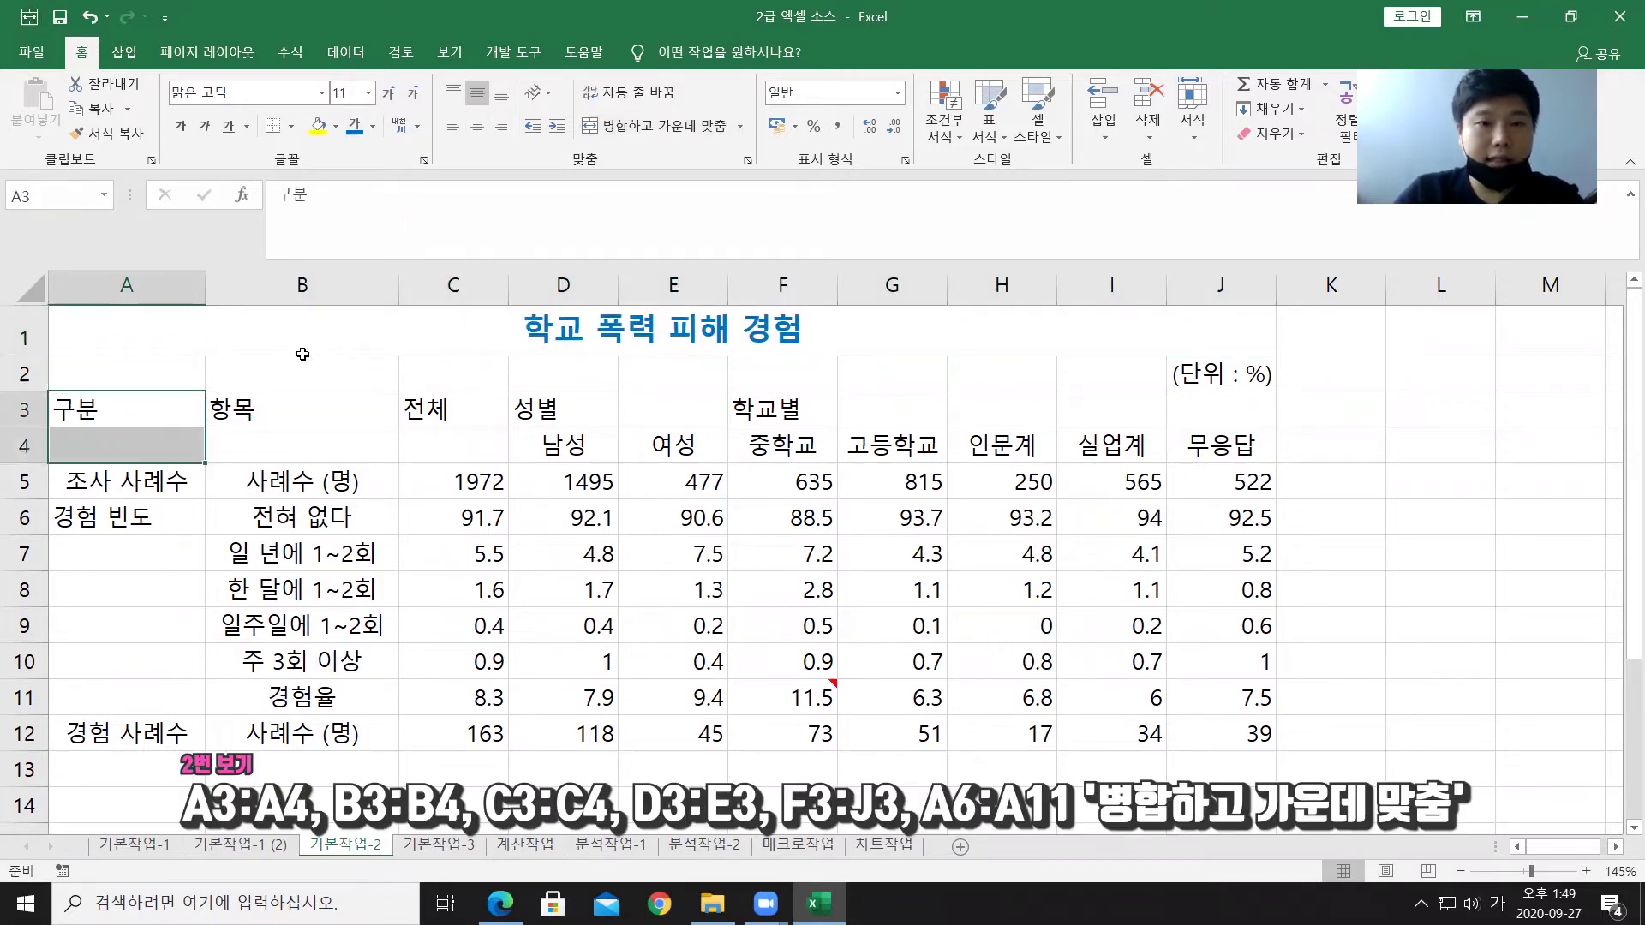
click(625, 132)
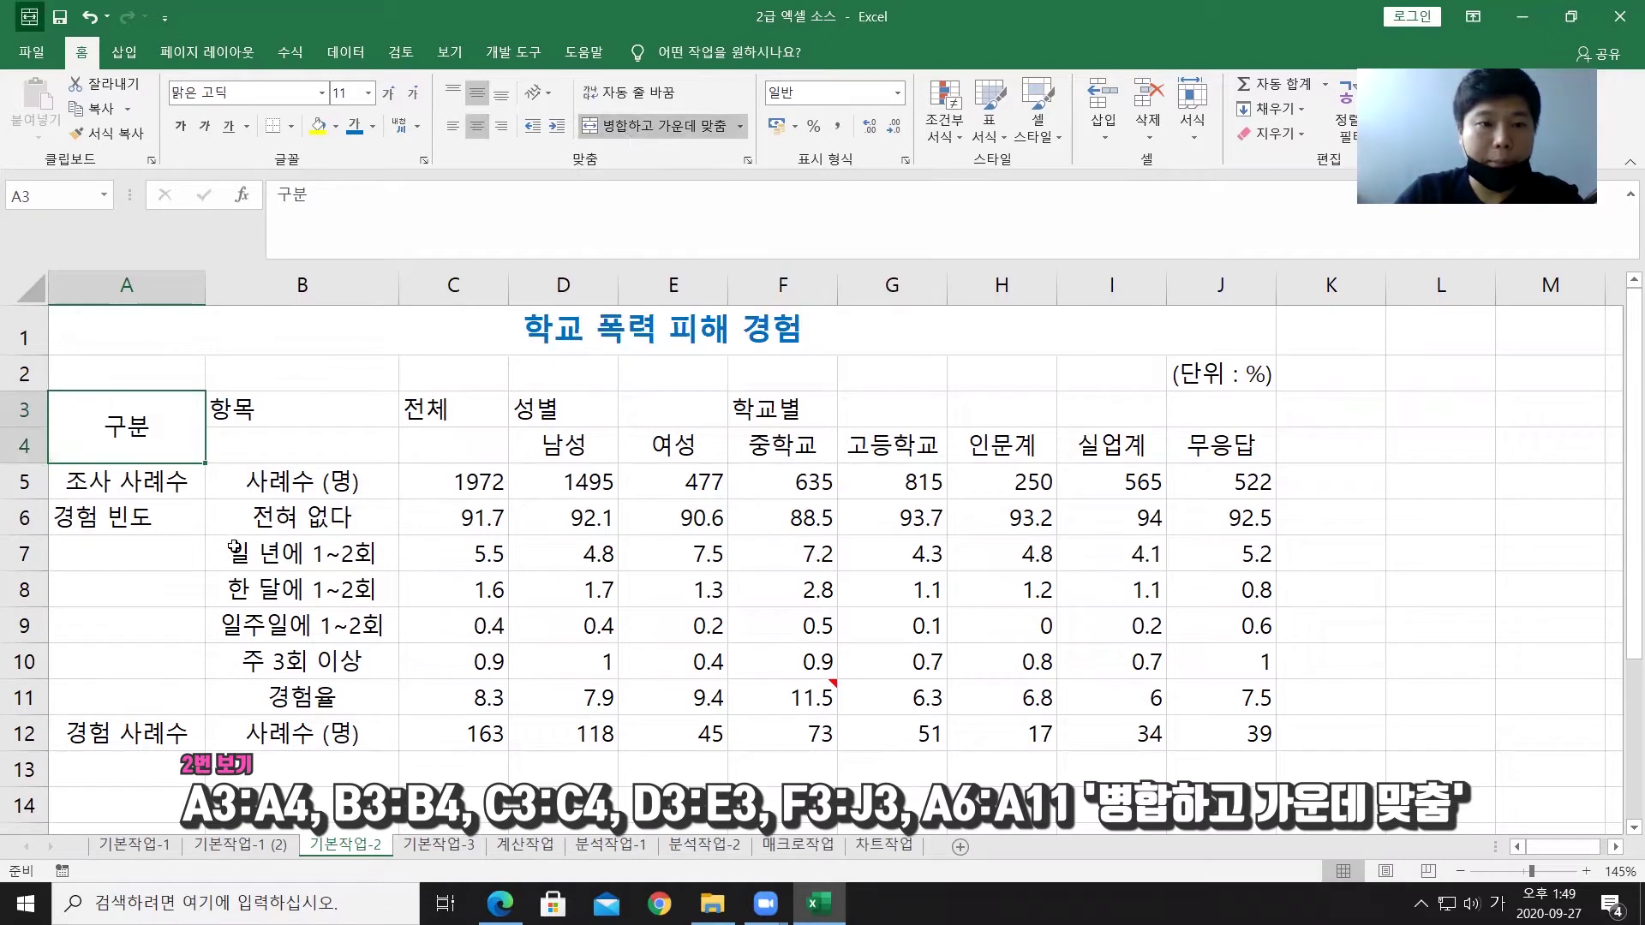
click(282, 406)
drag(282, 404, 283, 445)
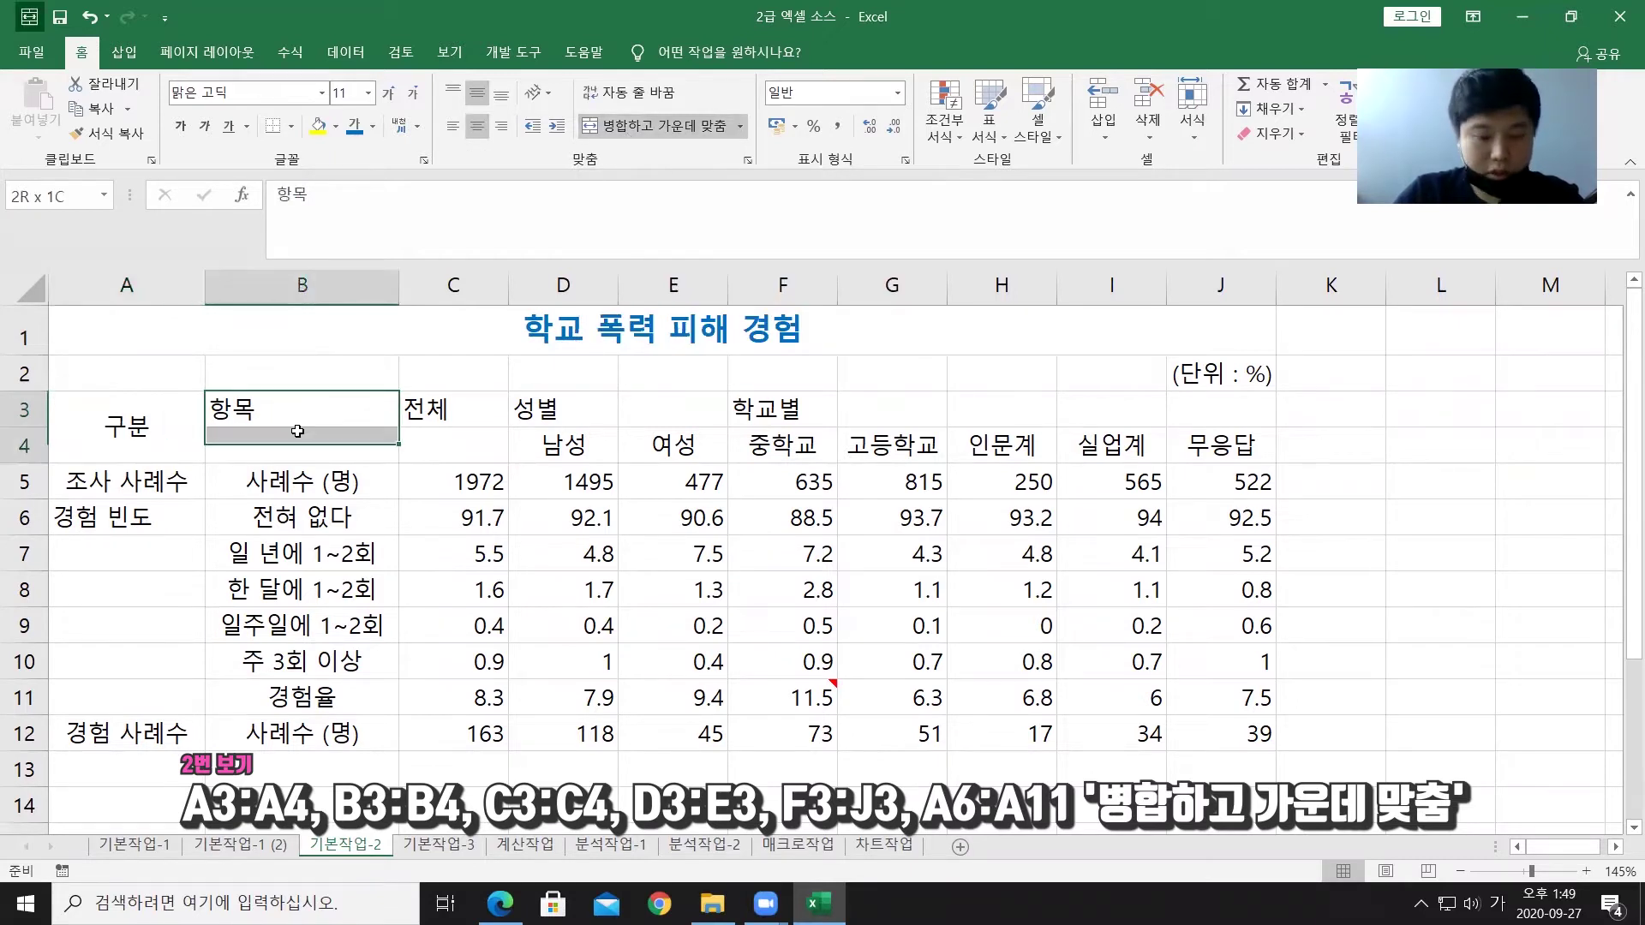
click(630, 127)
drag(432, 410, 441, 446)
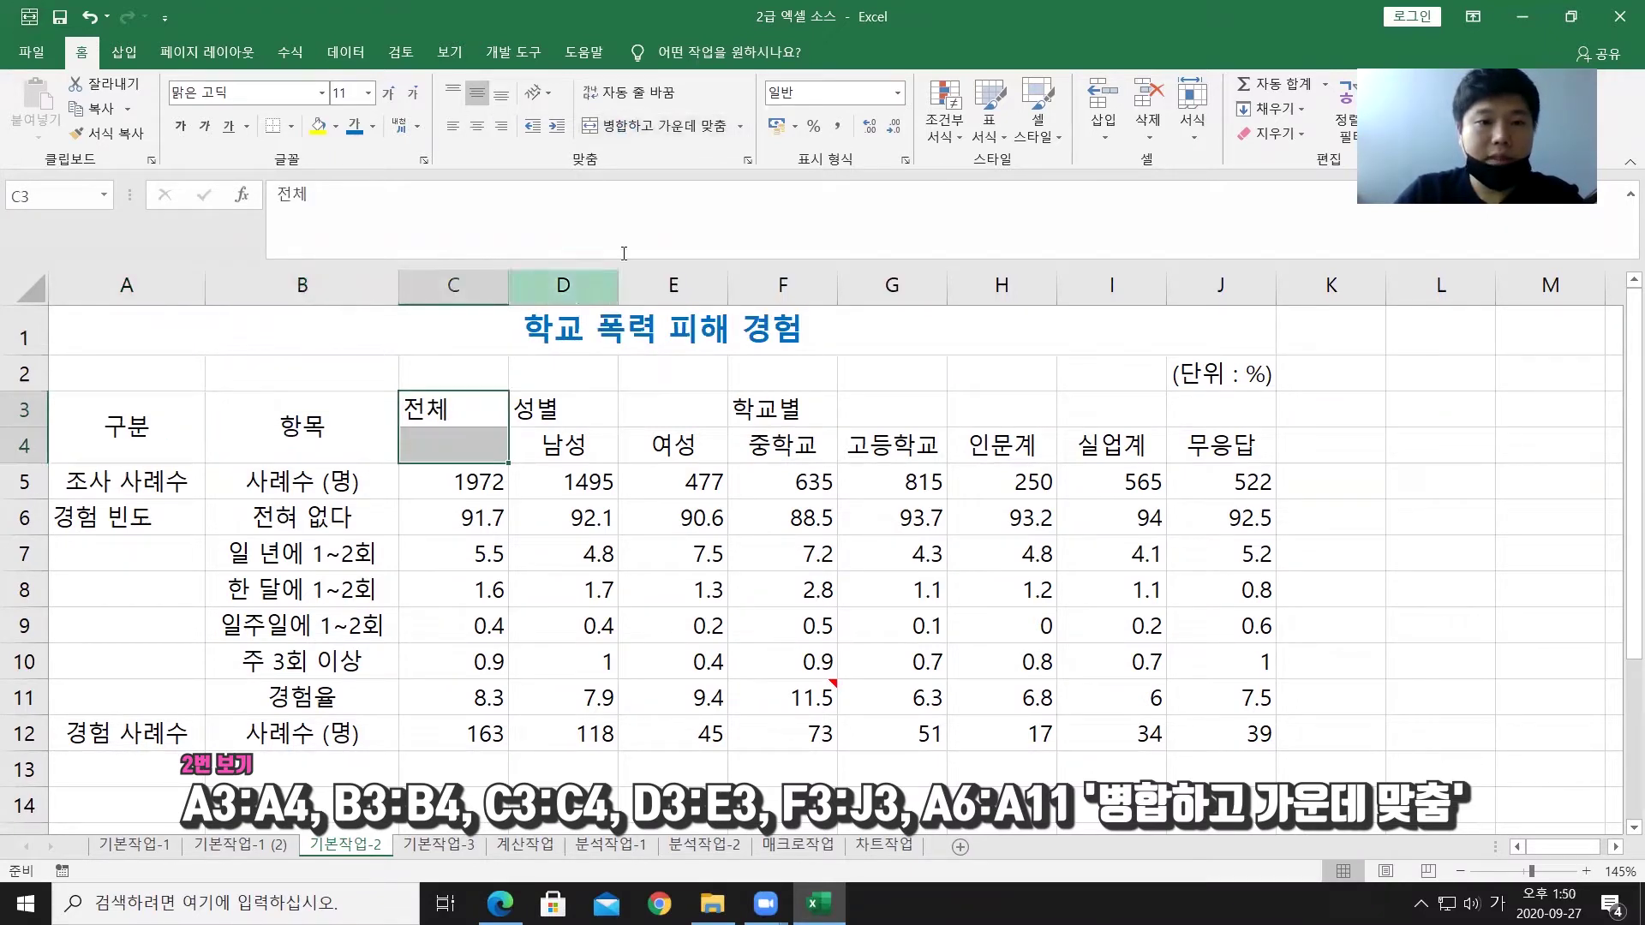
click(695, 129)
Step: Merge and center each of the ranges D3:E3, F3:J3 and A6:A11 separately
drag(556, 409, 646, 419)
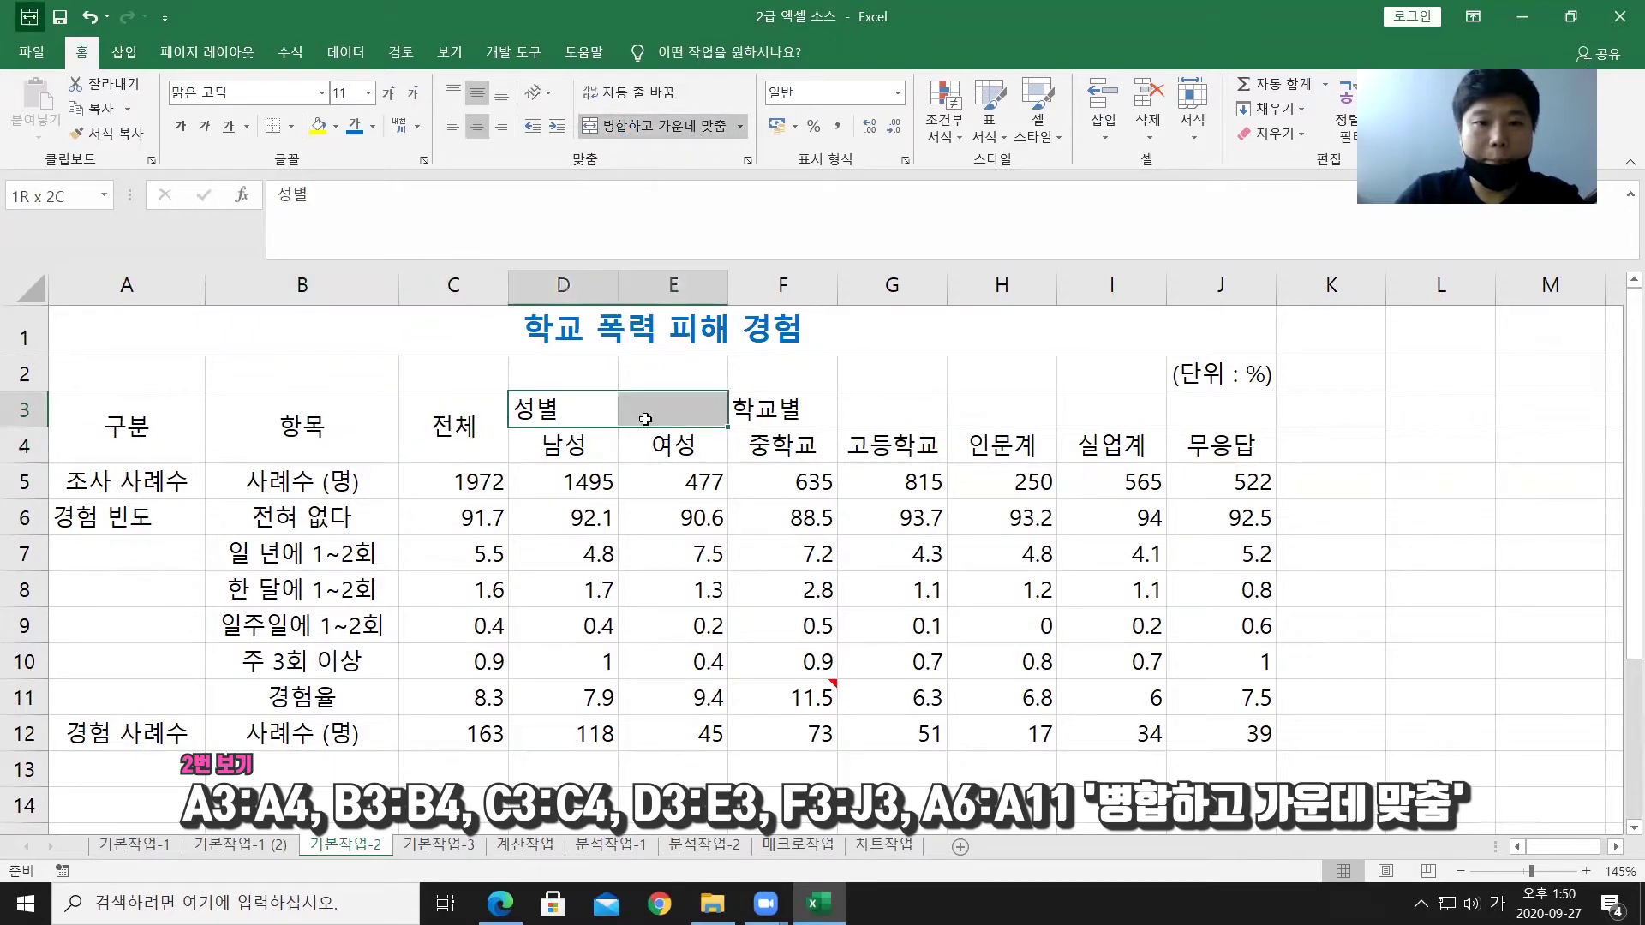
click(649, 127)
drag(769, 418, 1110, 409)
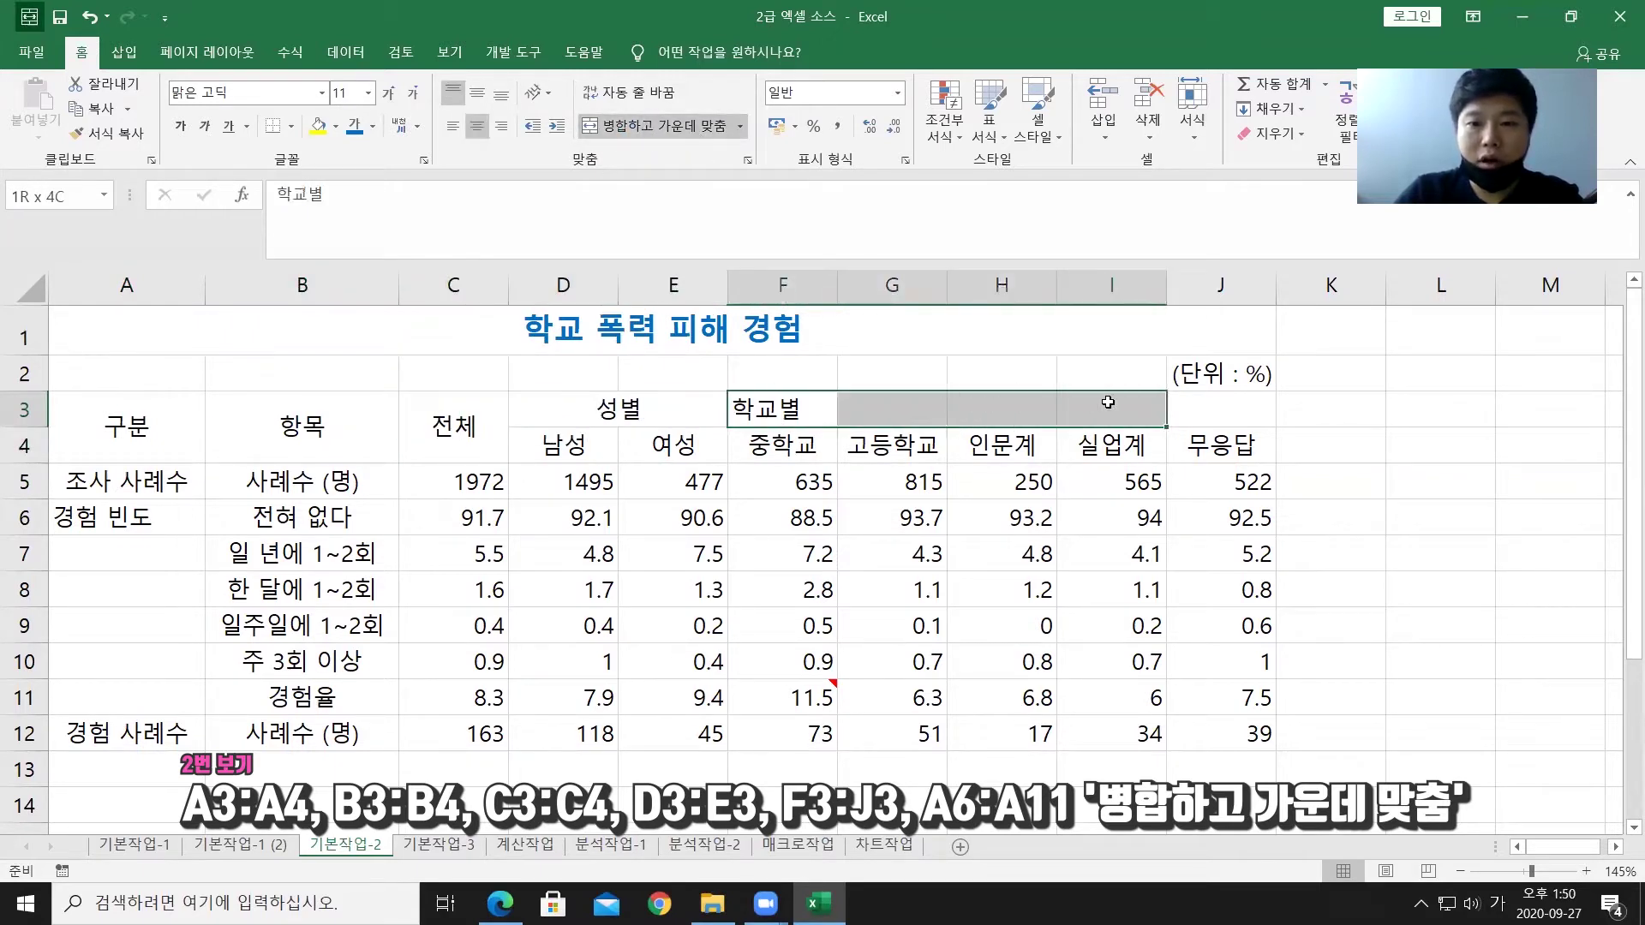
drag(771, 409, 1217, 411)
click(634, 128)
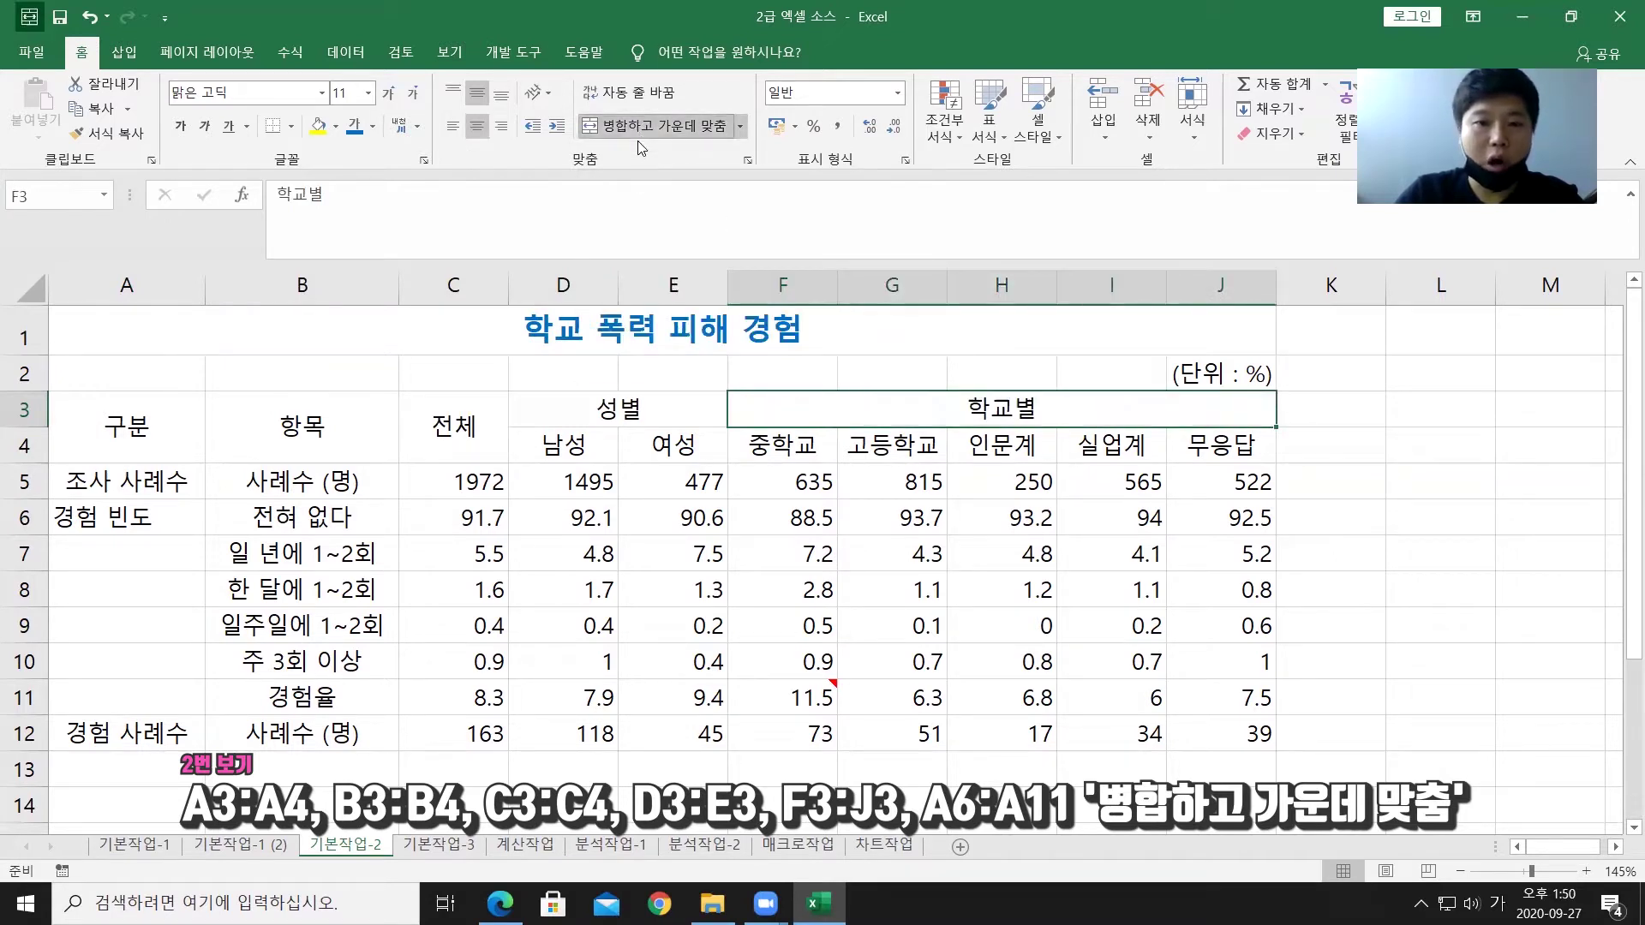
drag(90, 507, 157, 691)
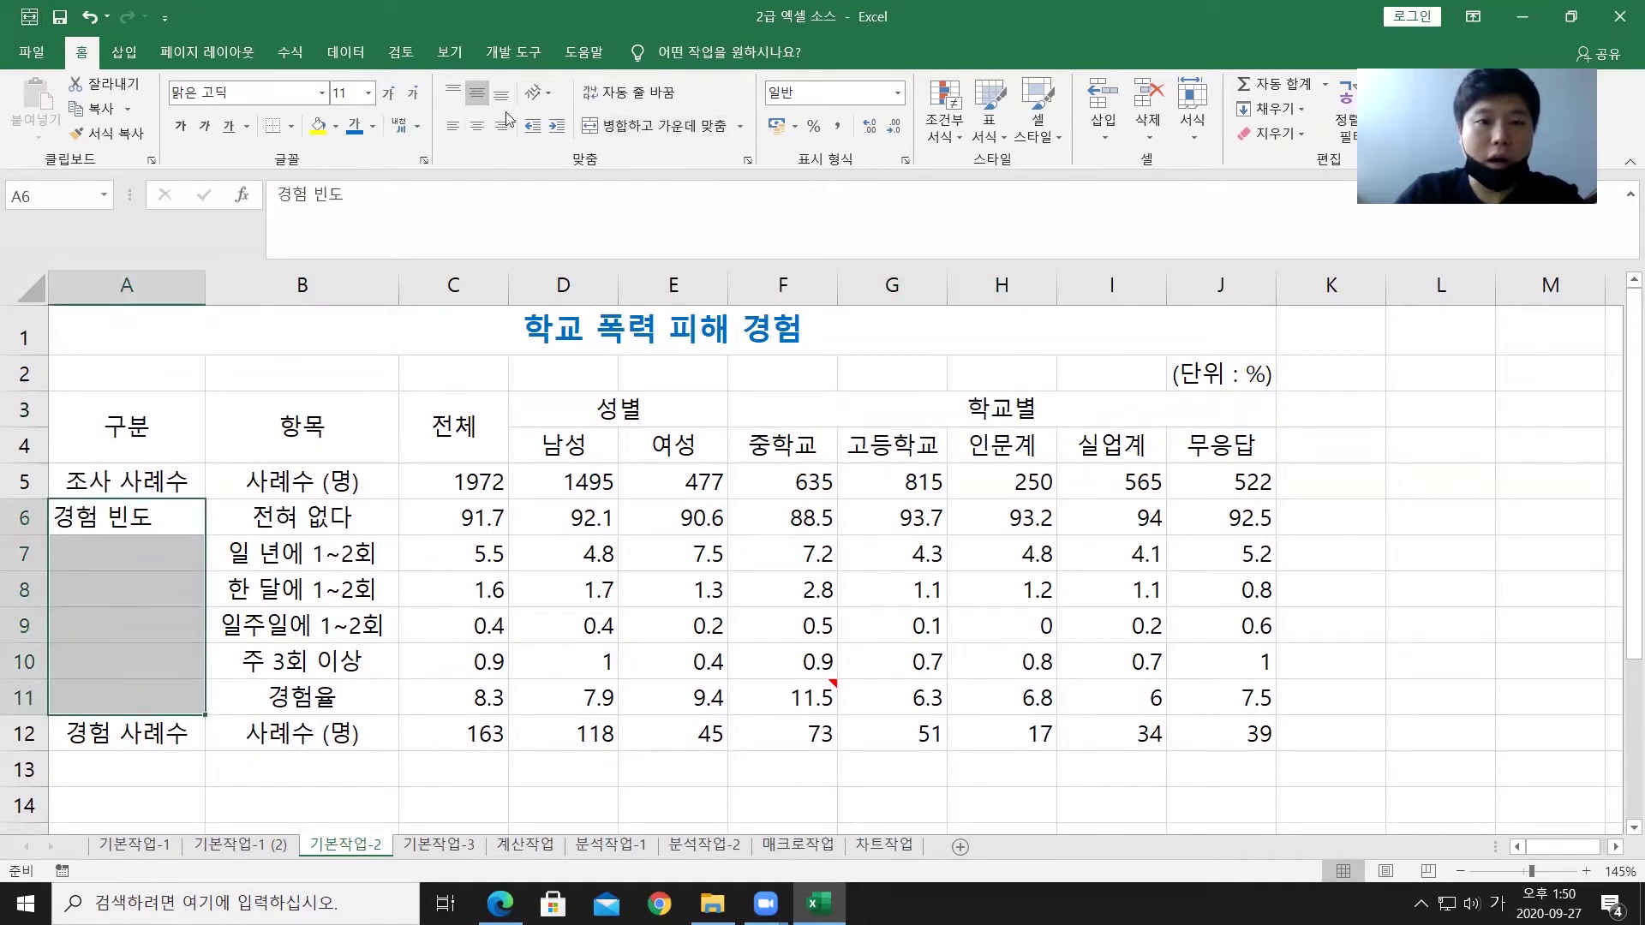
click(623, 129)
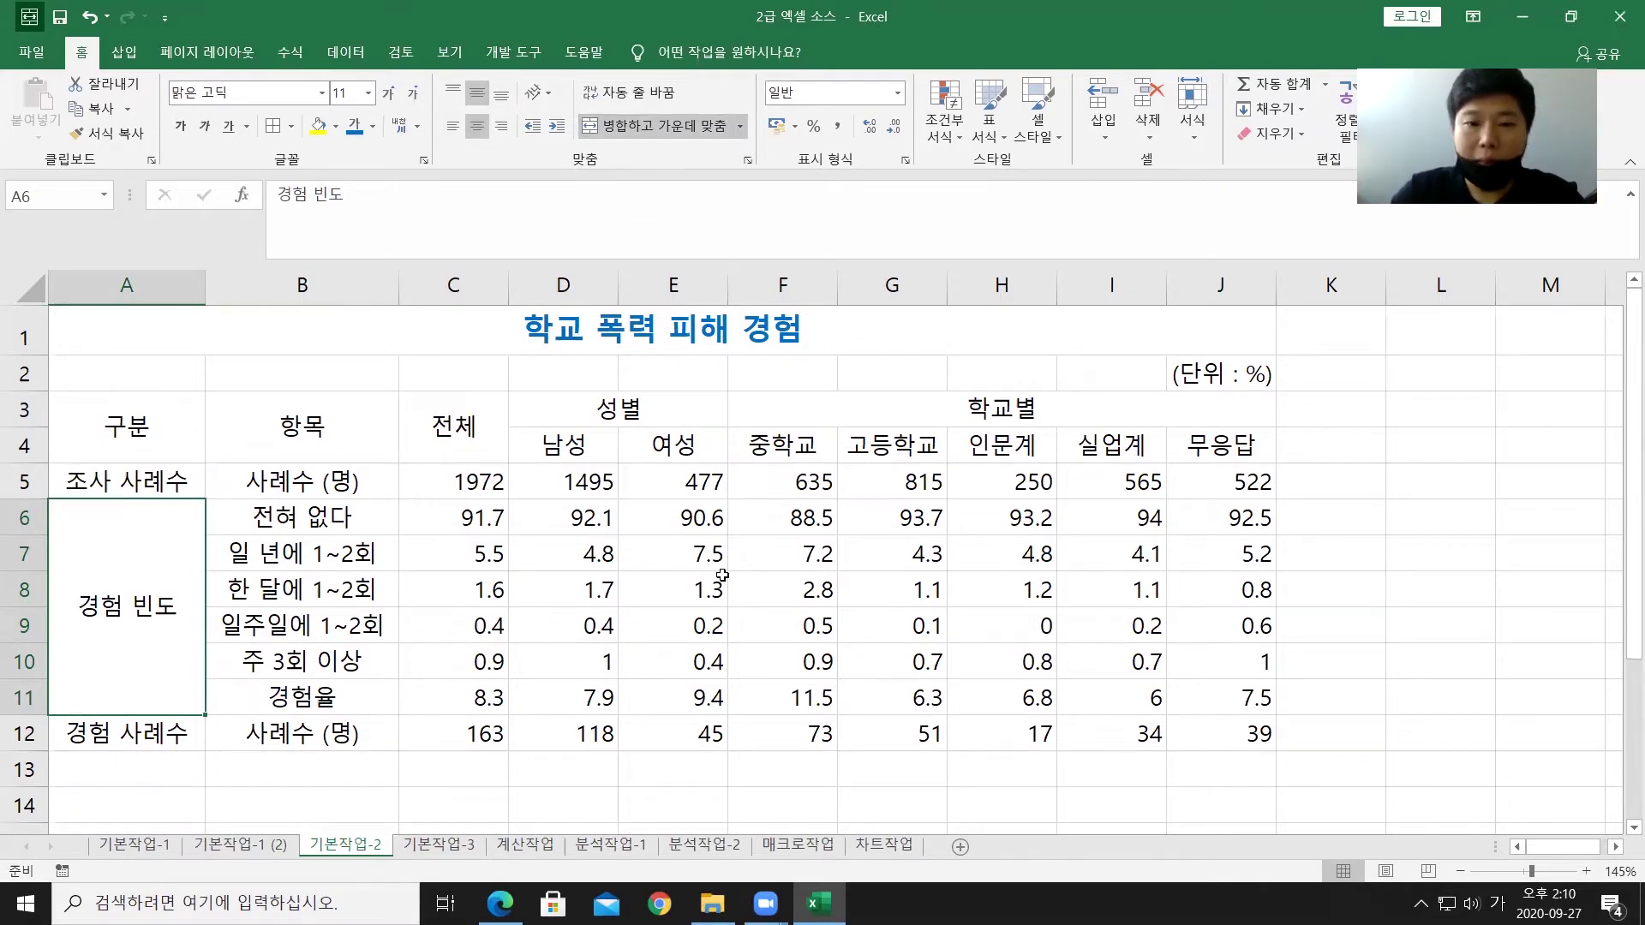
Step: Insert a note on cell F11, remove the default author name and enter the text 최다 경험율
click(792, 690)
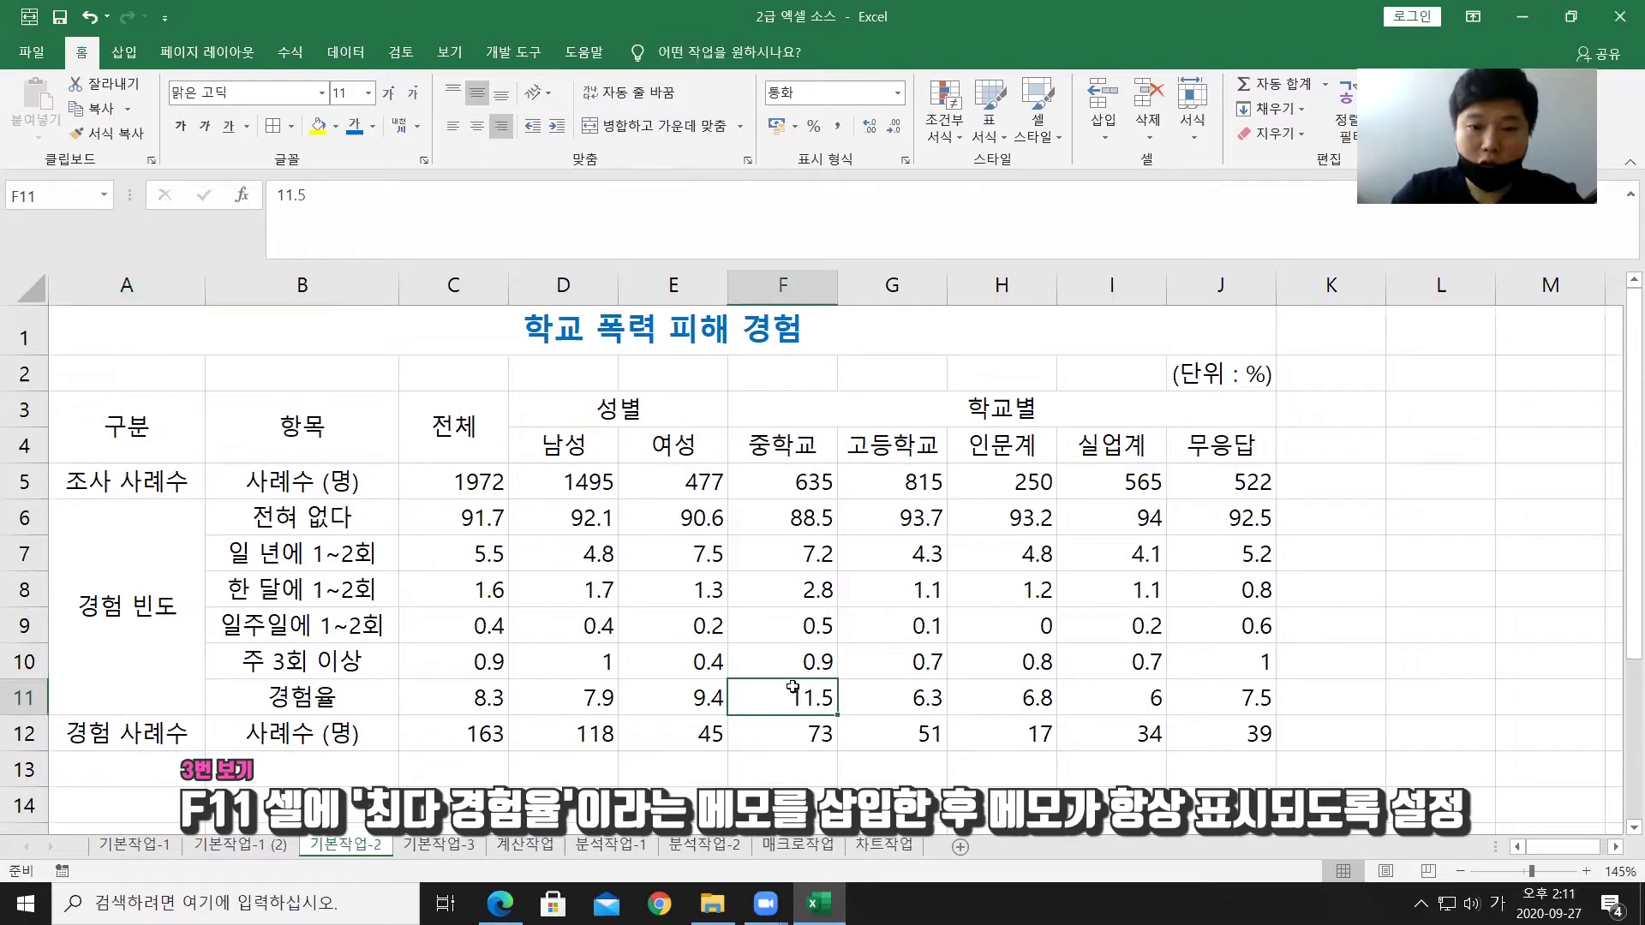
right_click(792, 688)
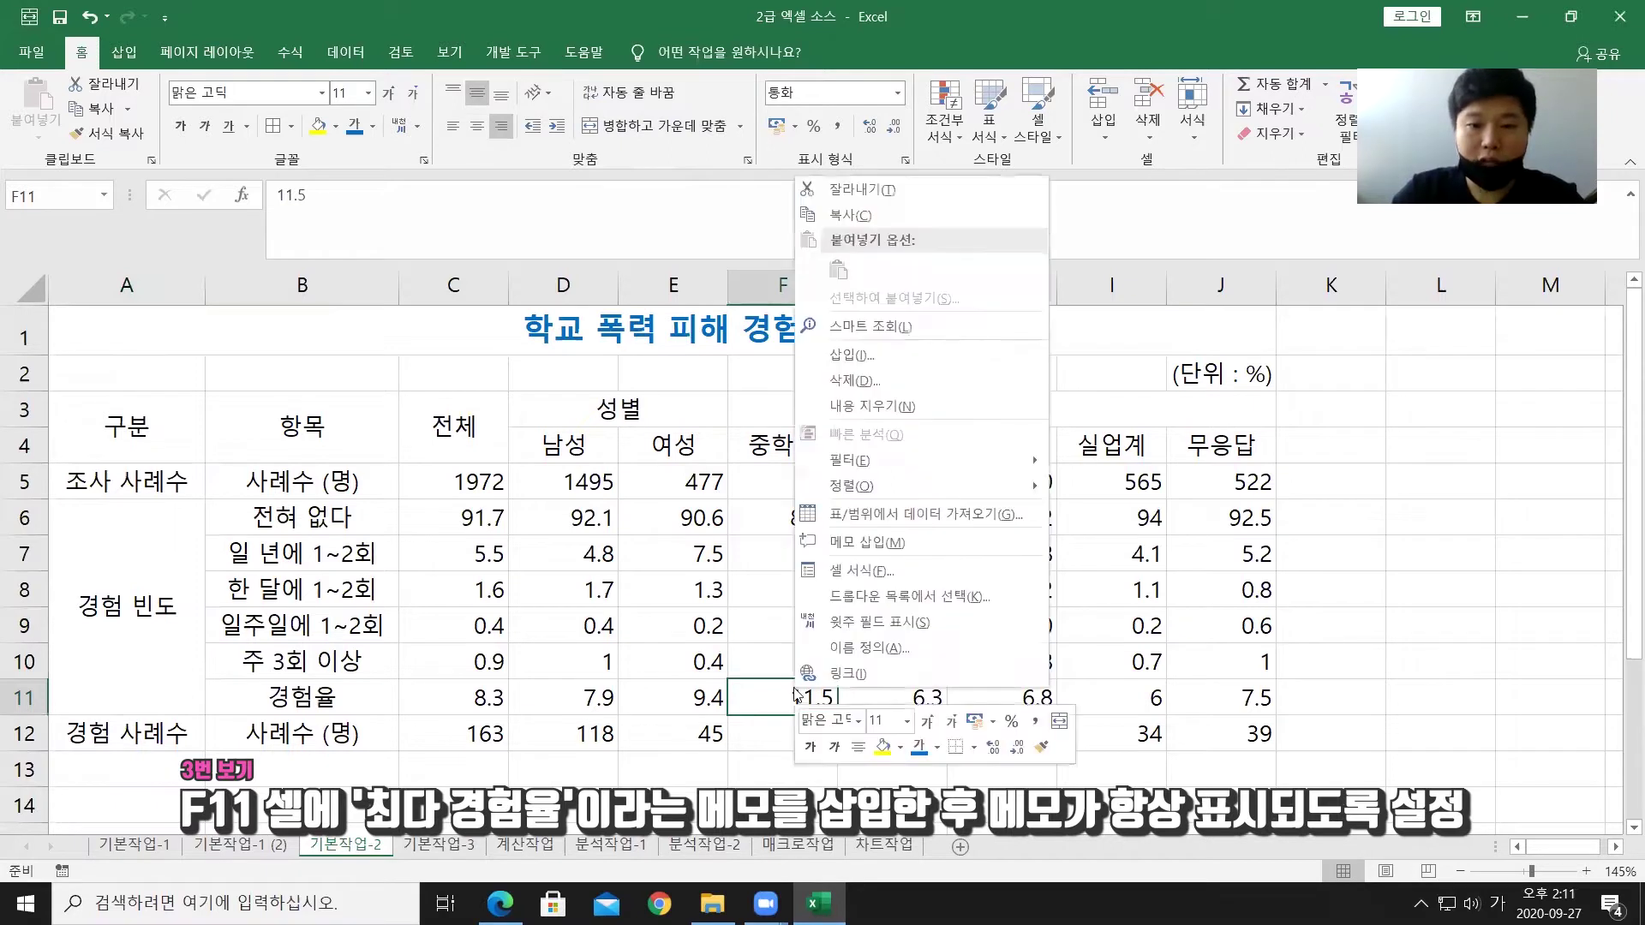
click(867, 543)
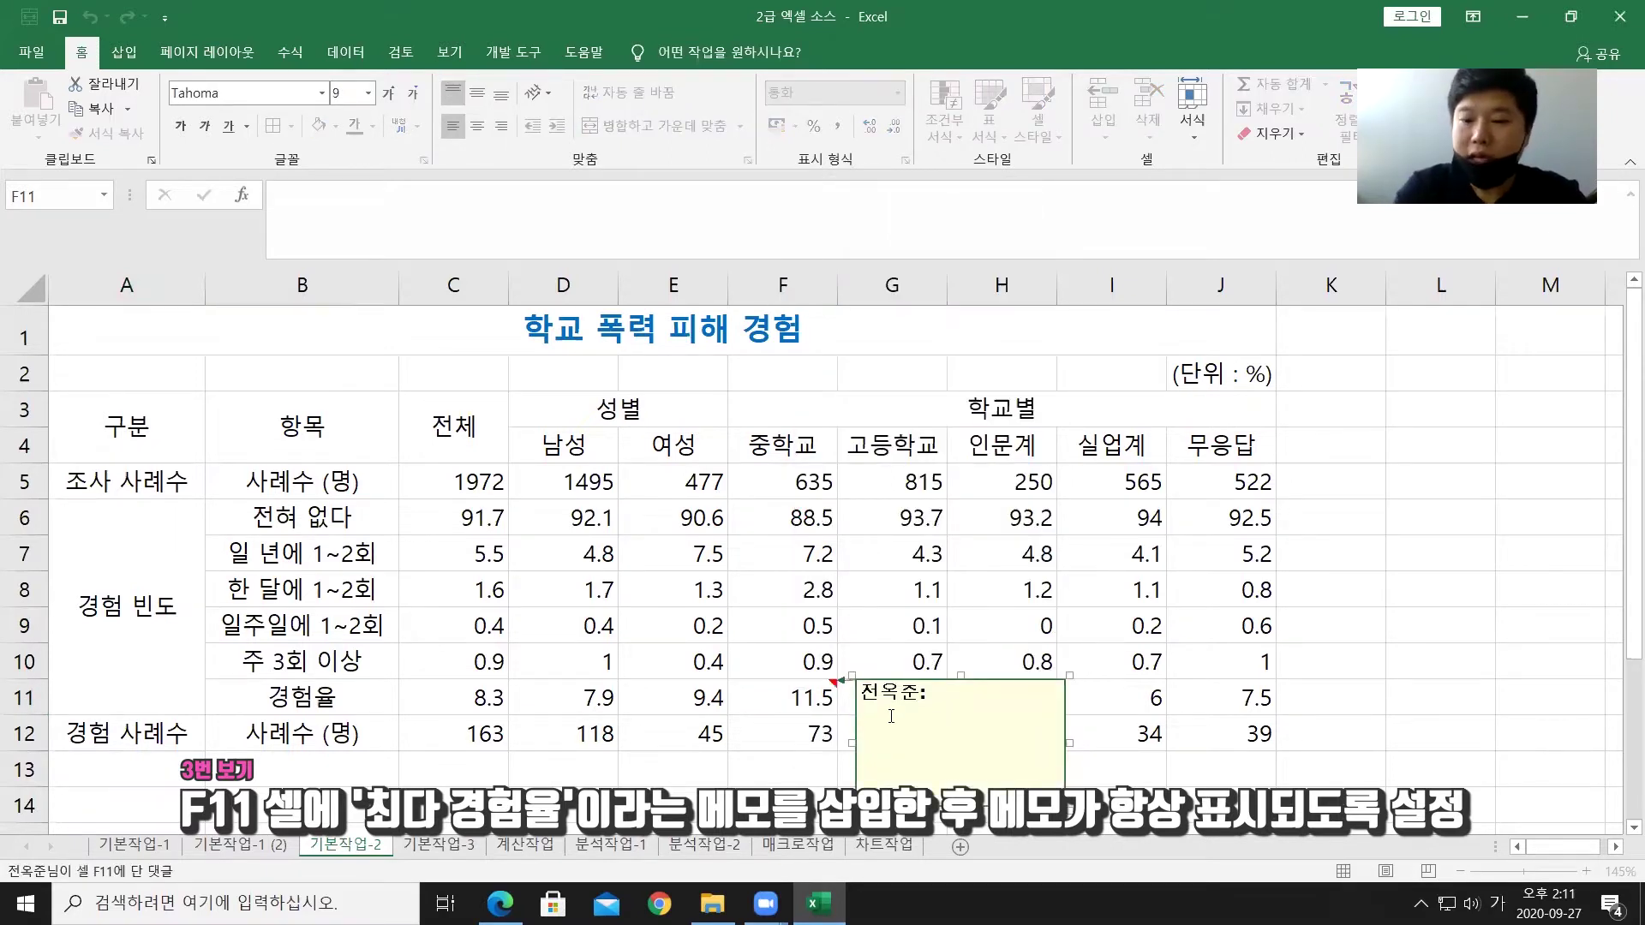
key(BackSpace)
key(BackSpace)
key(BackSpace)
key(BackSpace)
key(BackSpace)
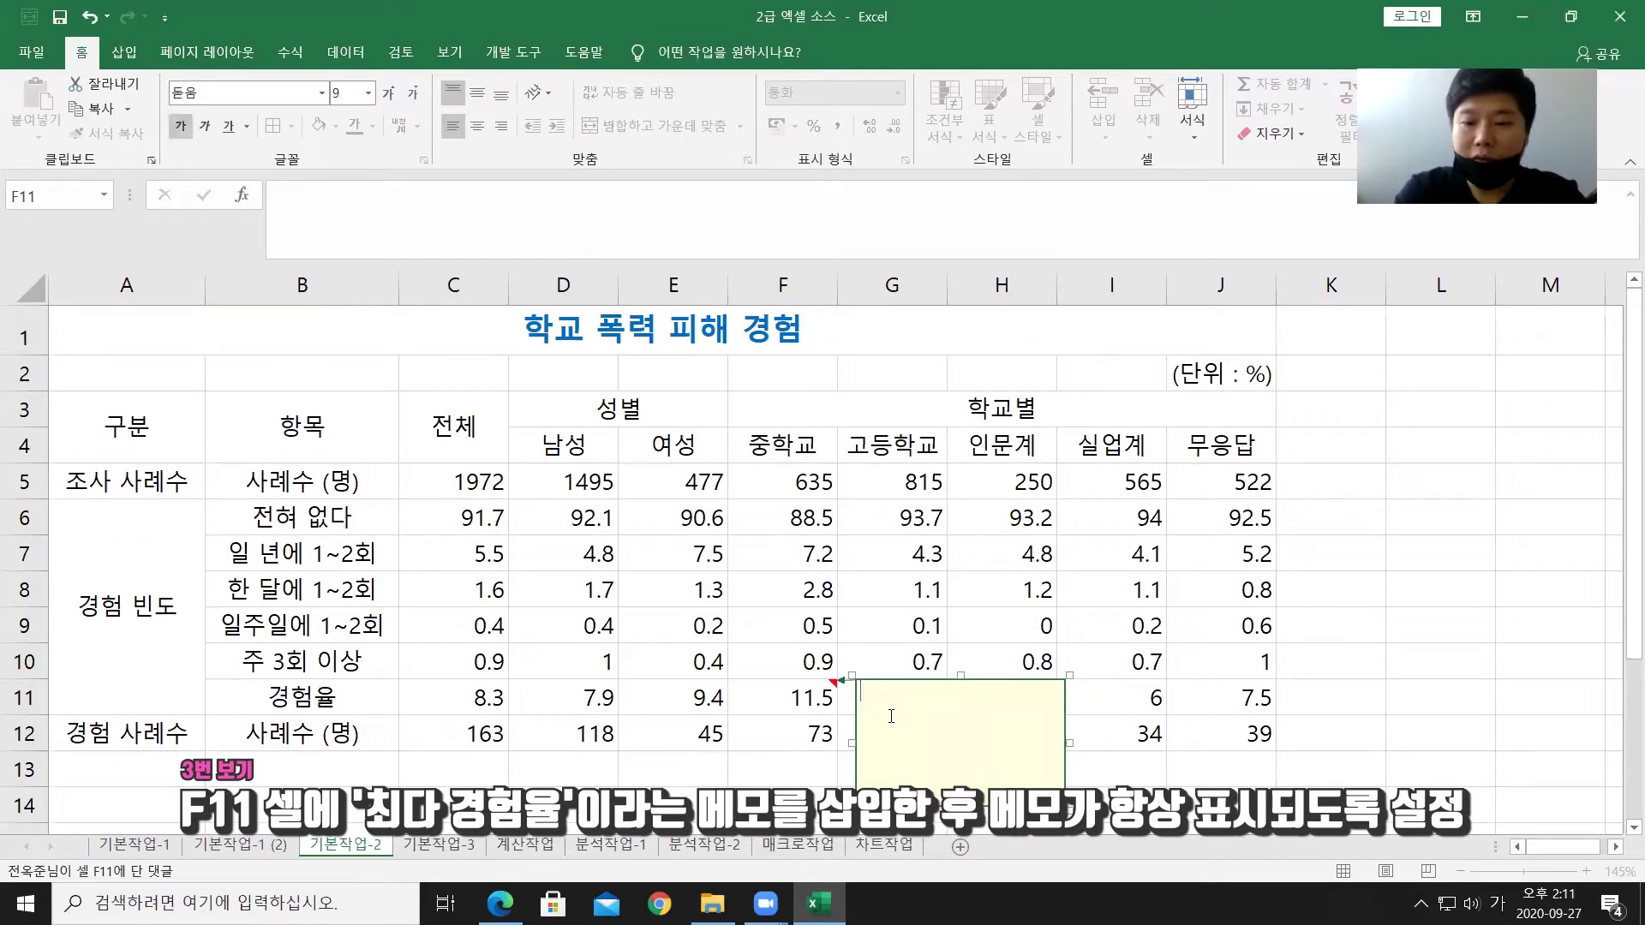
text(최다 경험유)
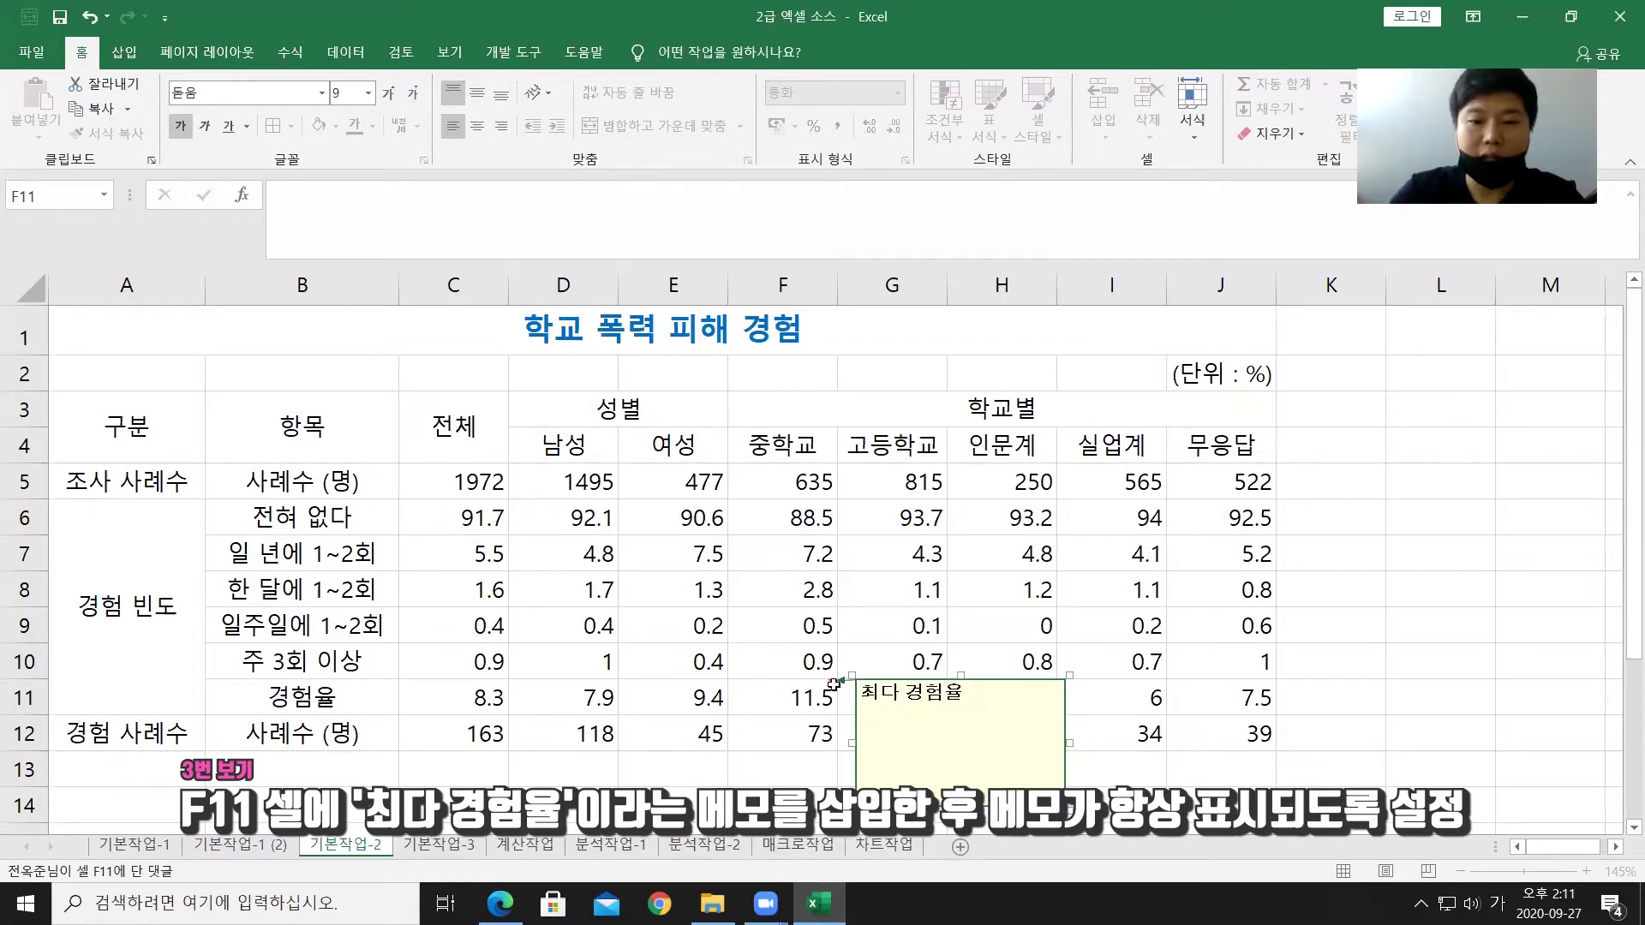
click(805, 665)
click(681, 664)
click(694, 736)
click(805, 736)
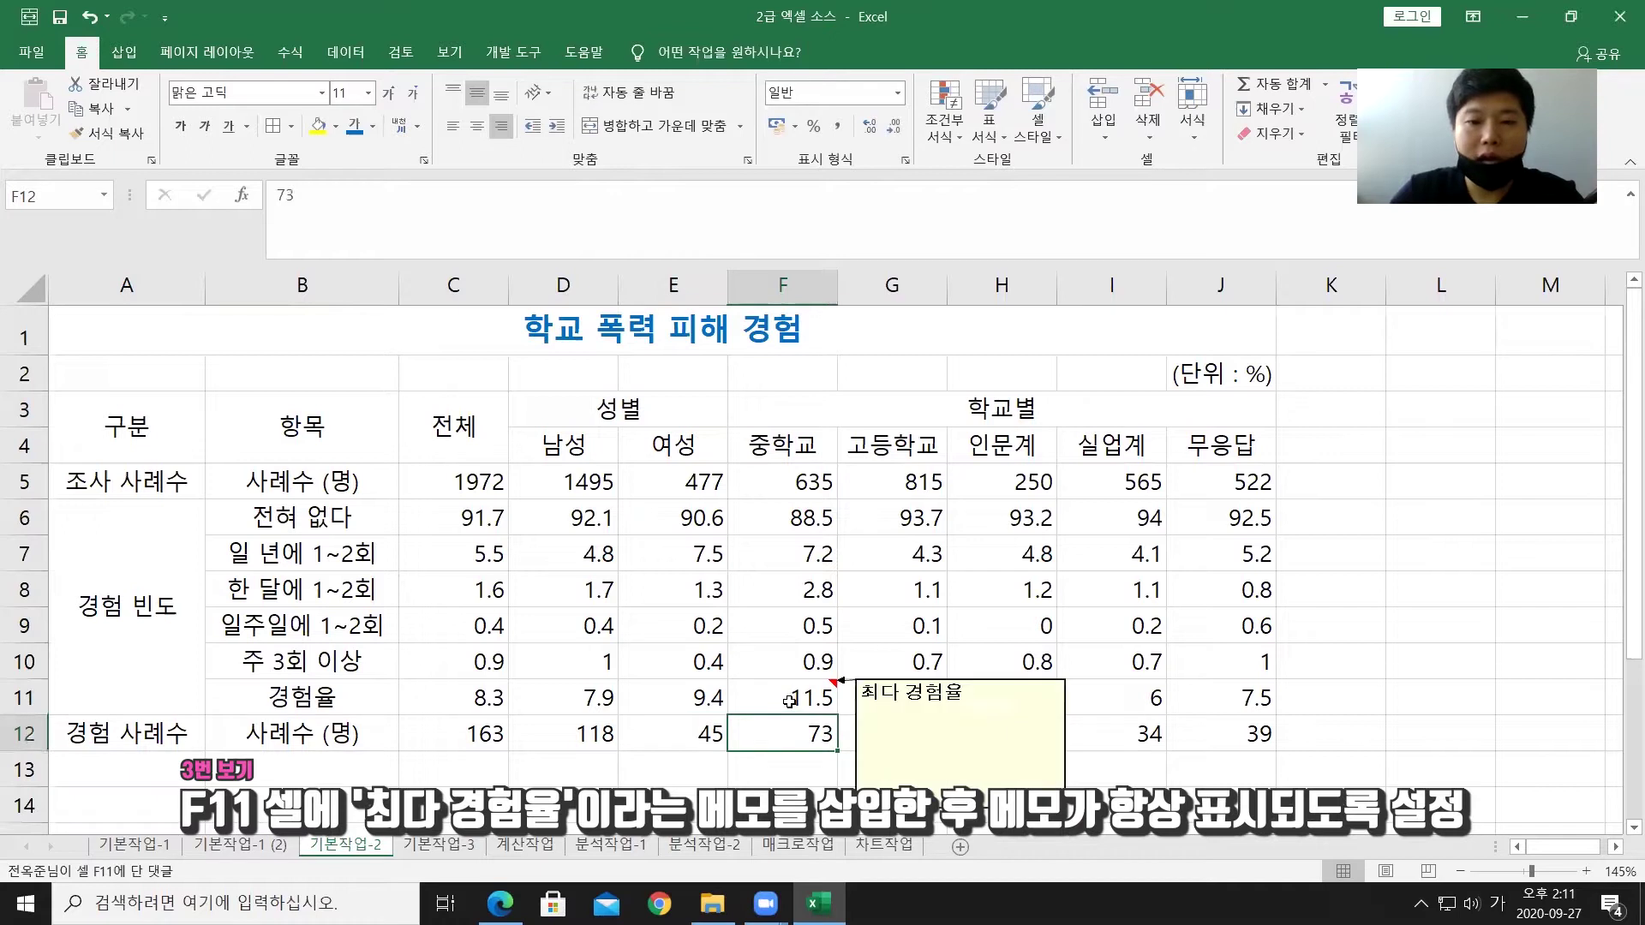
Step: Set the note on cell F11 to be always displayed
click(785, 700)
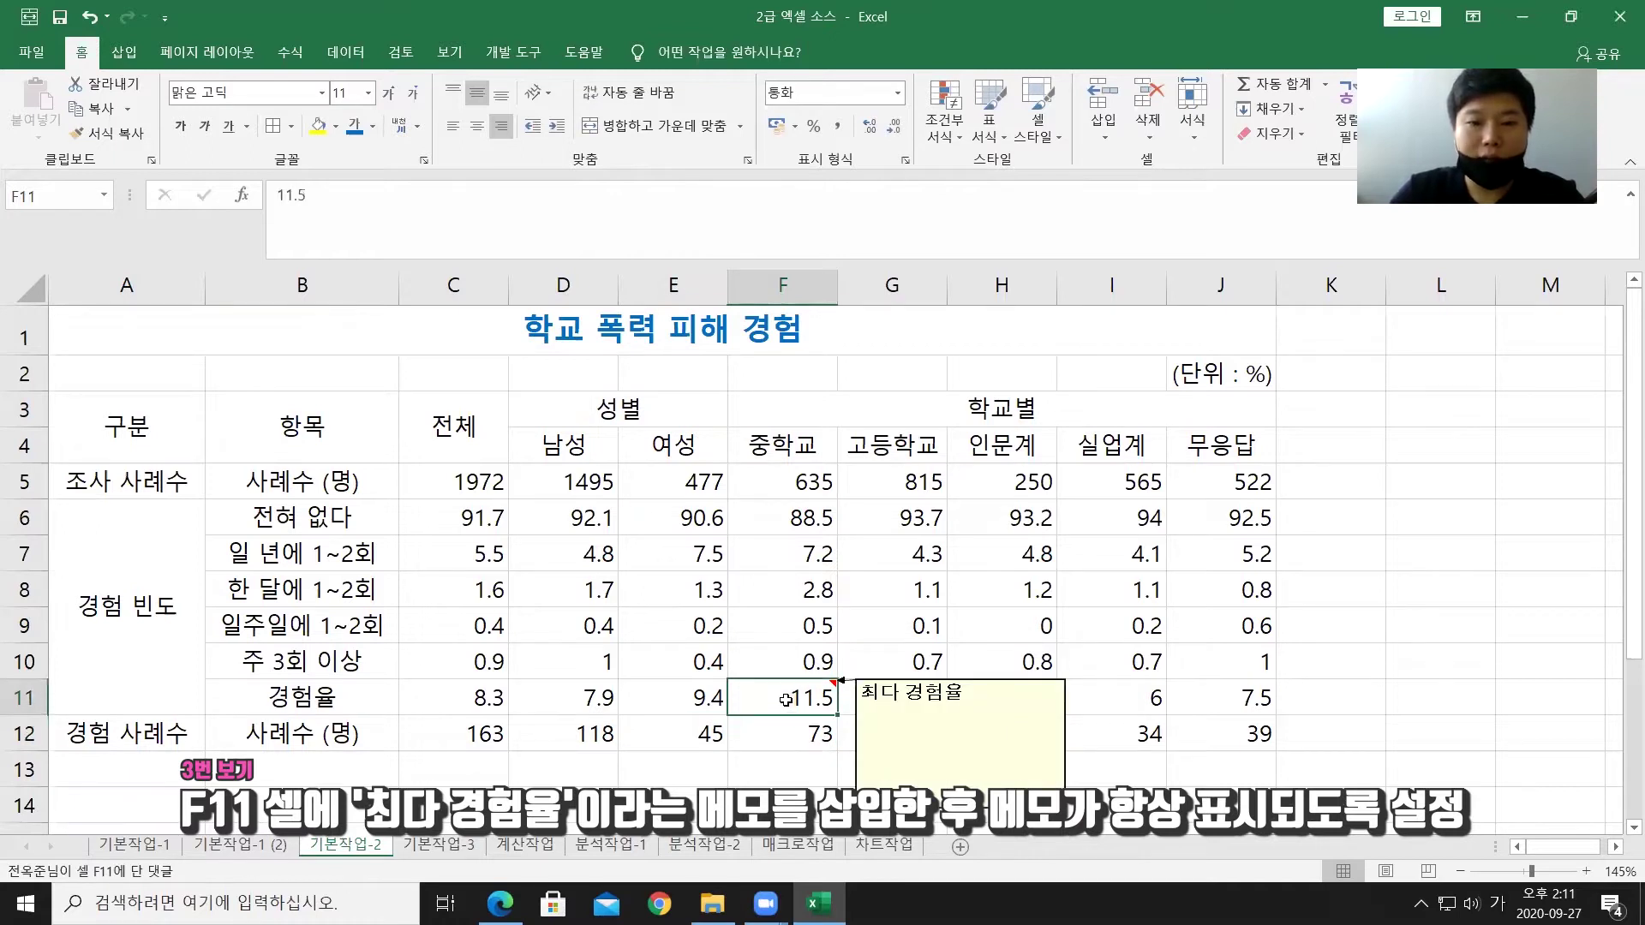
right_click(785, 700)
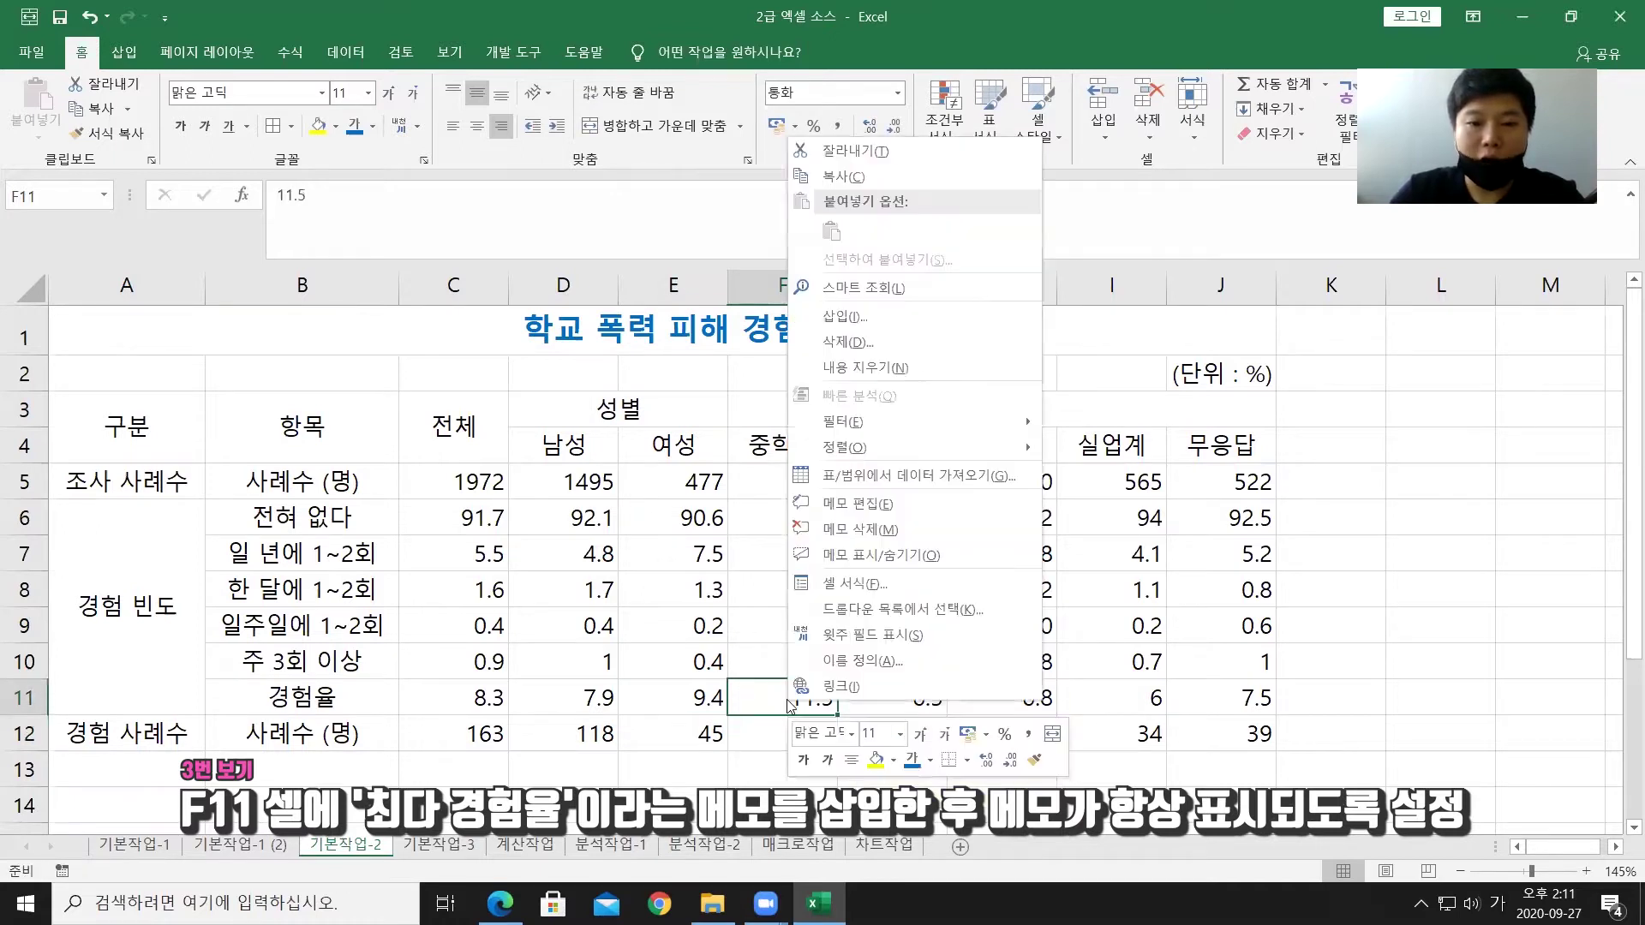
click(856, 555)
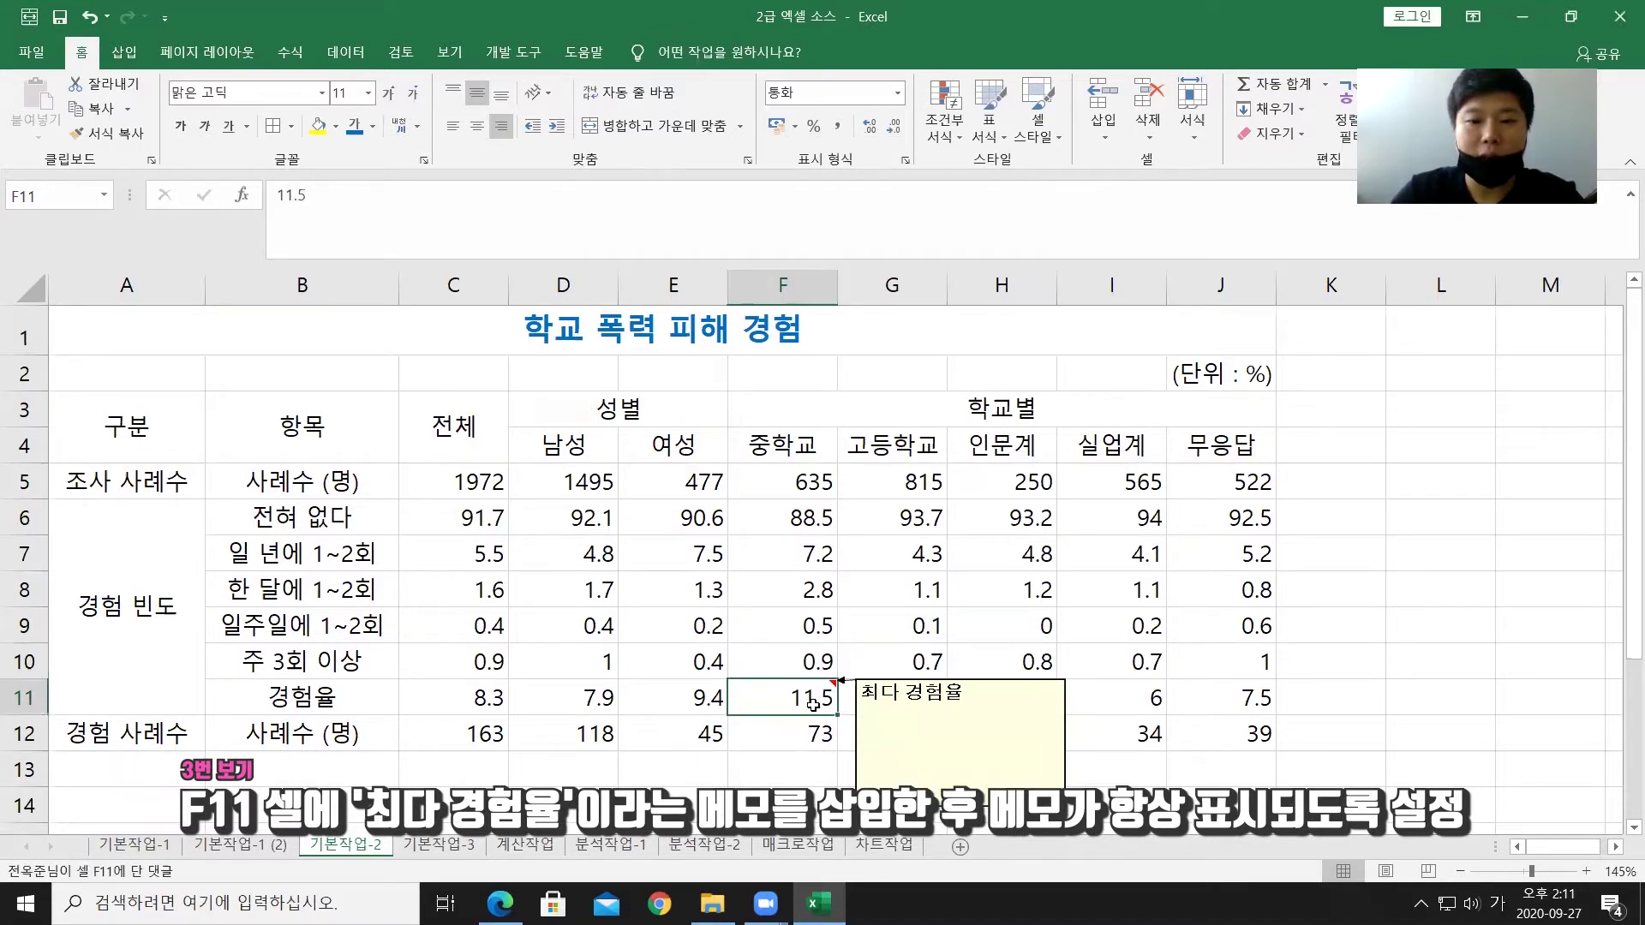
Step: Format the note on cell F11 with automatic size and a white fill color
click(880, 679)
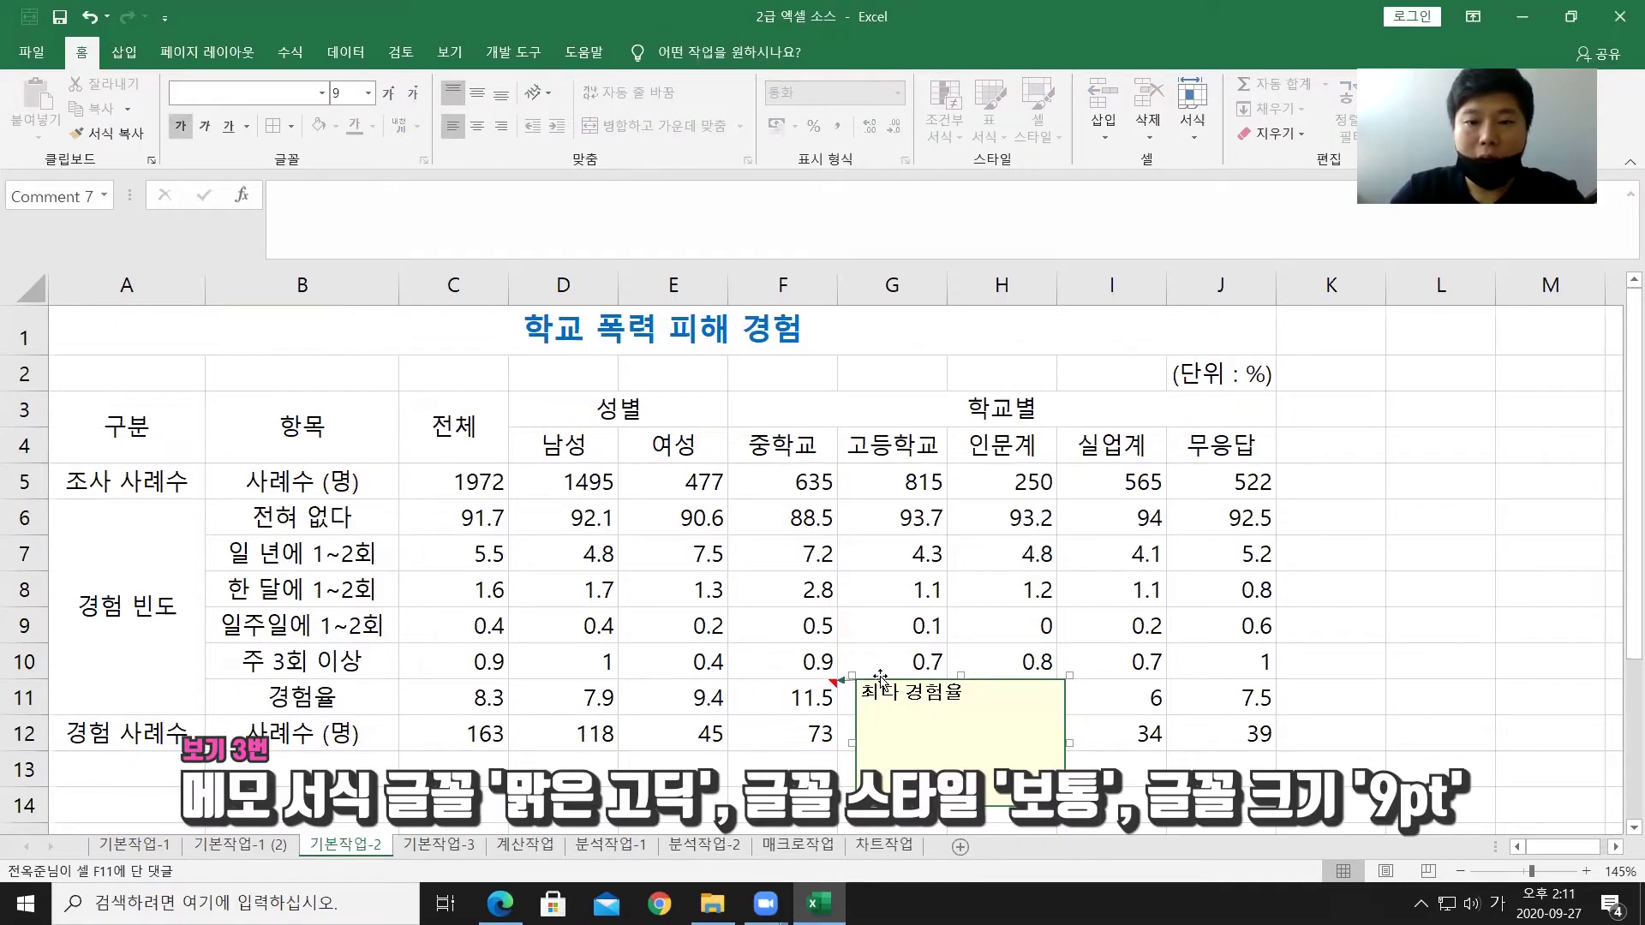
right_click(881, 682)
click(923, 608)
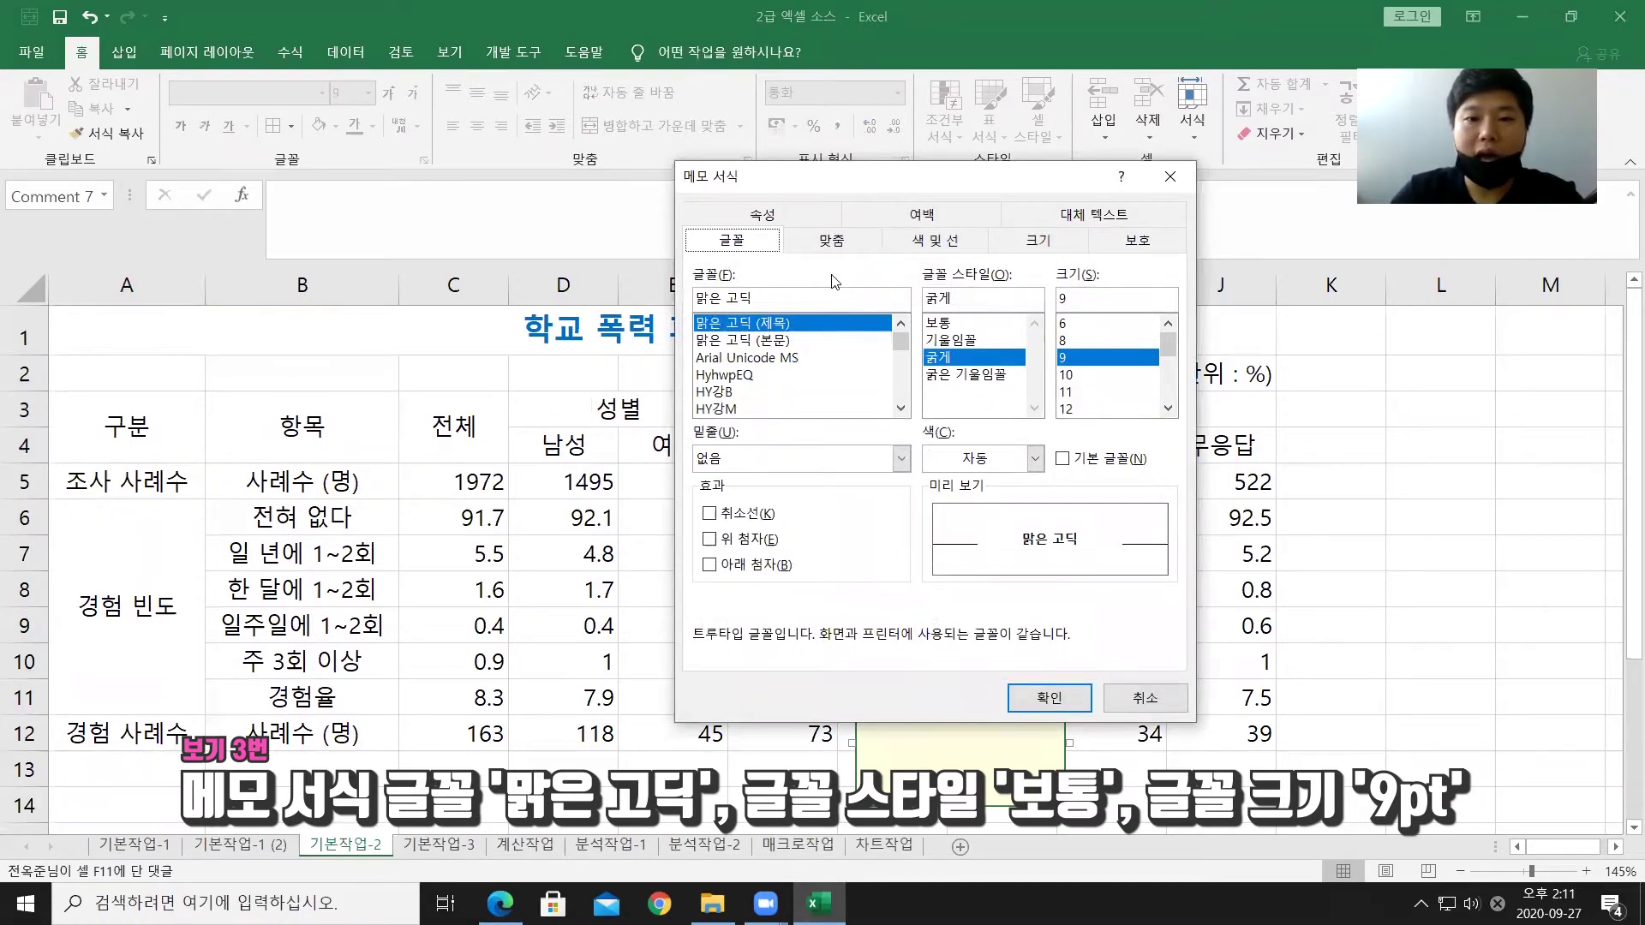
click(827, 242)
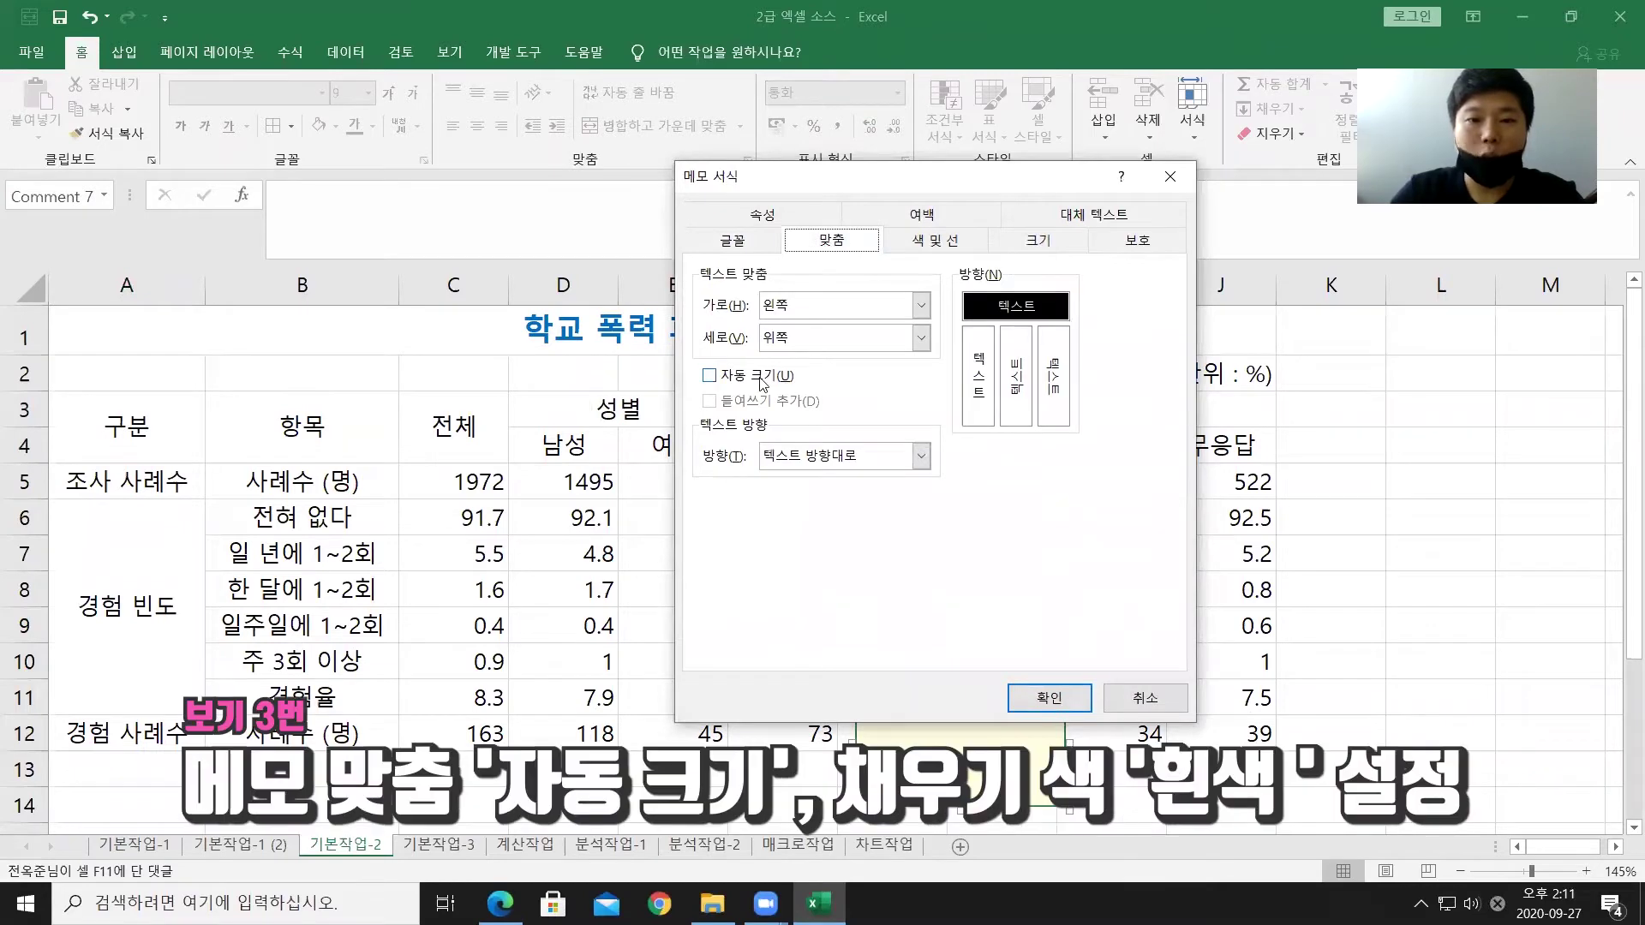
click(761, 382)
click(913, 244)
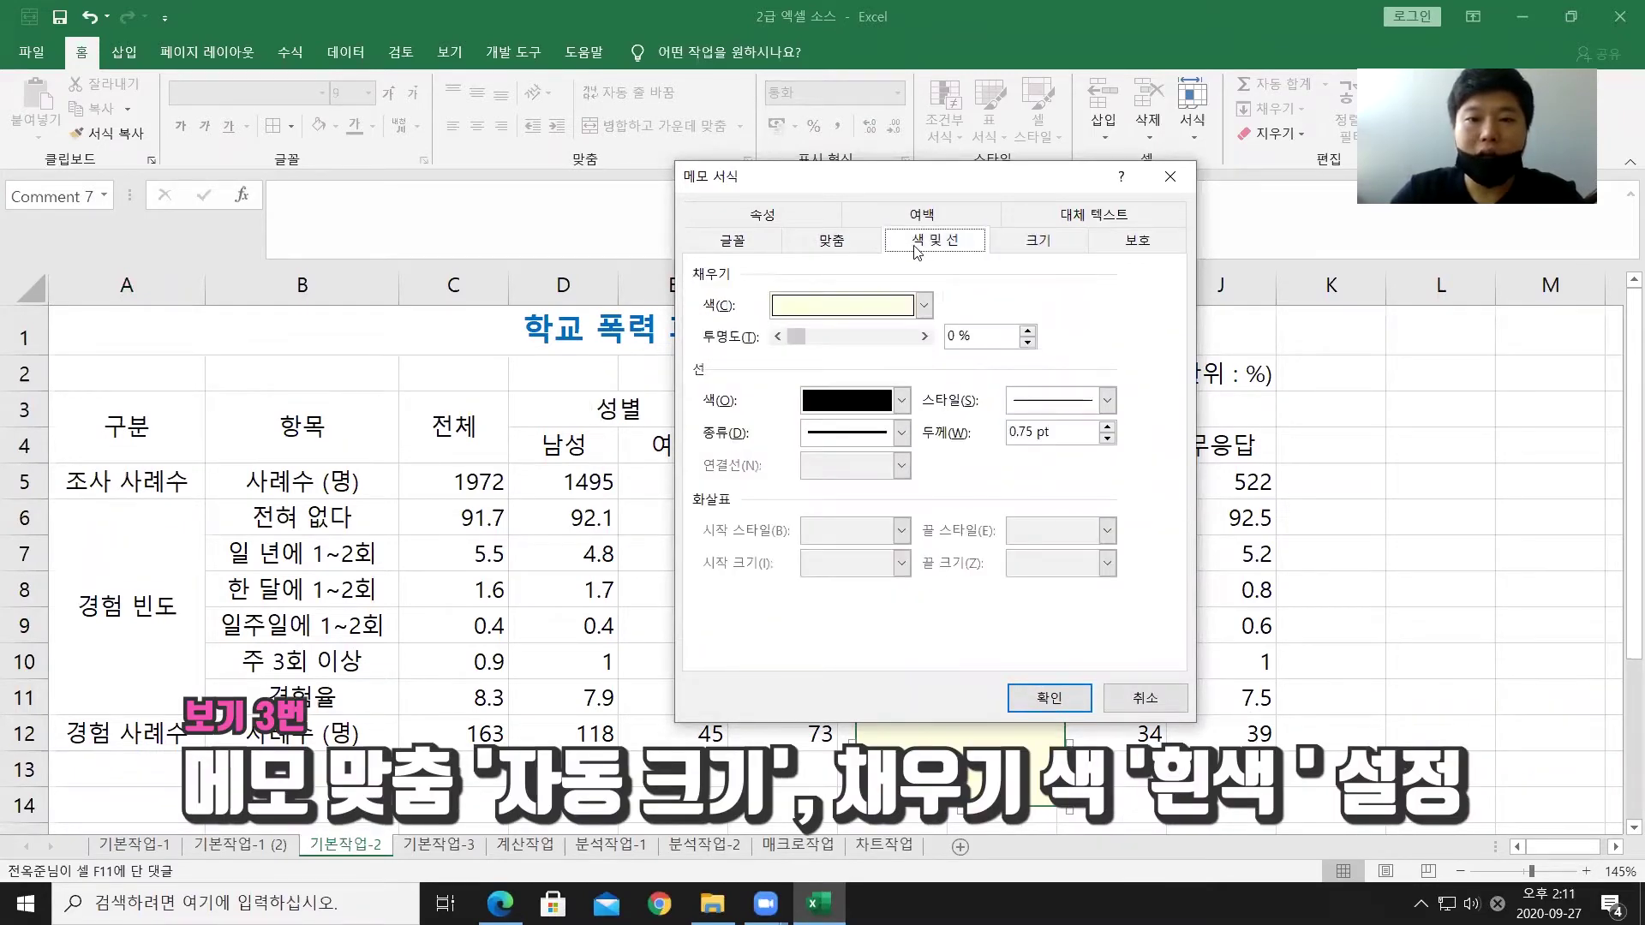
click(854, 304)
click(915, 466)
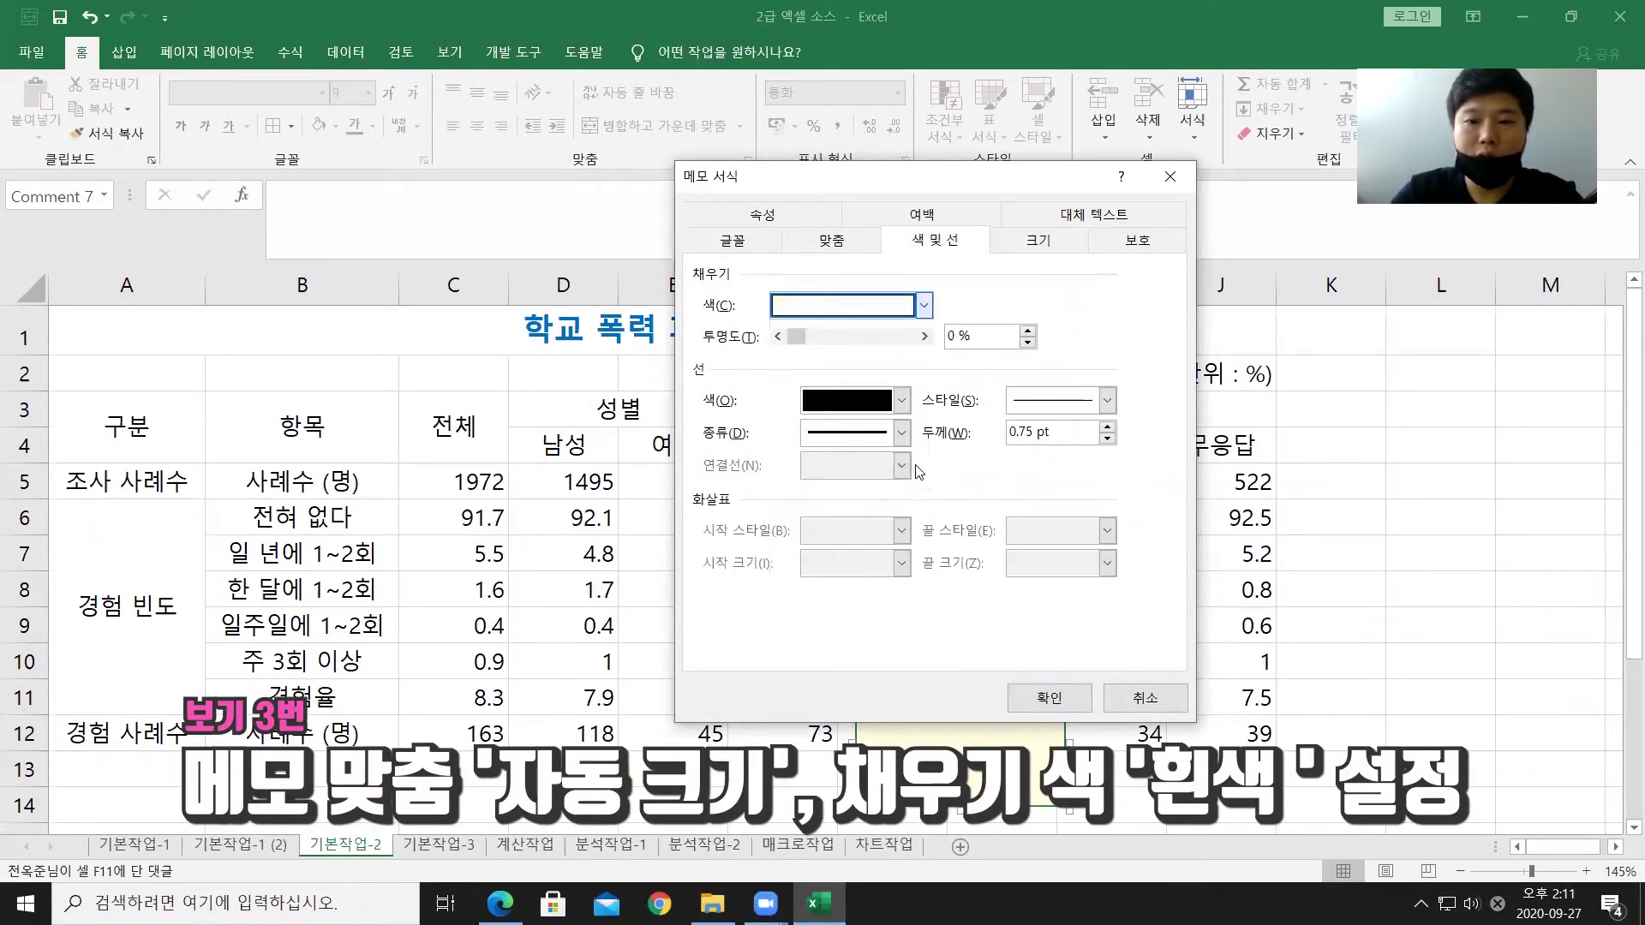
click(1053, 700)
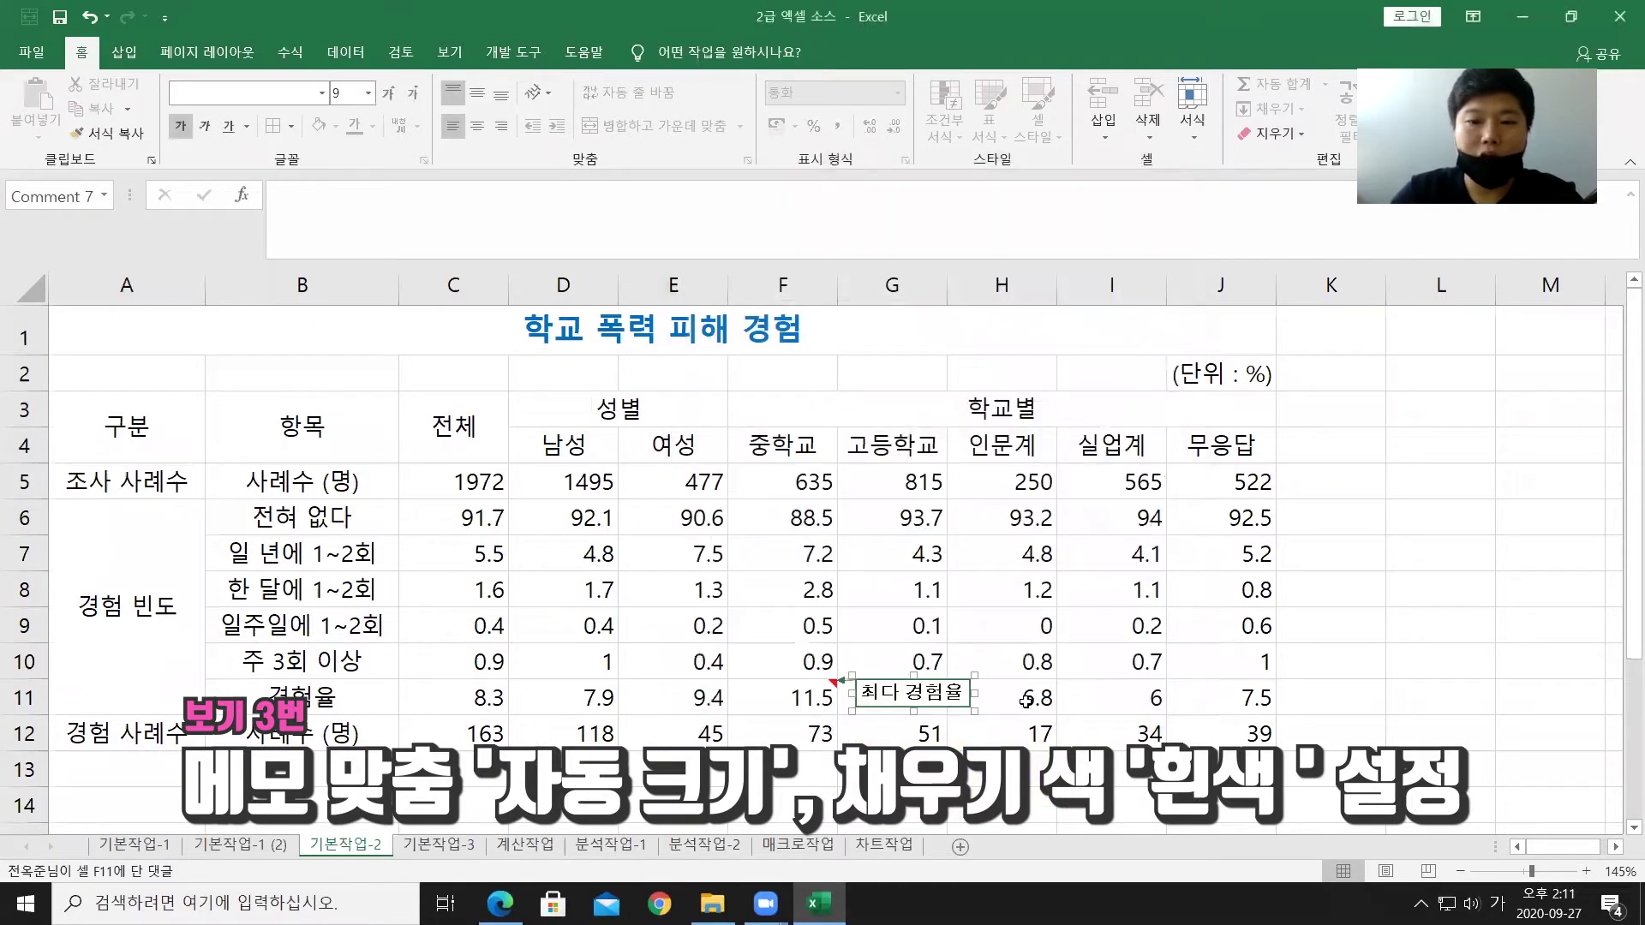
click(1026, 683)
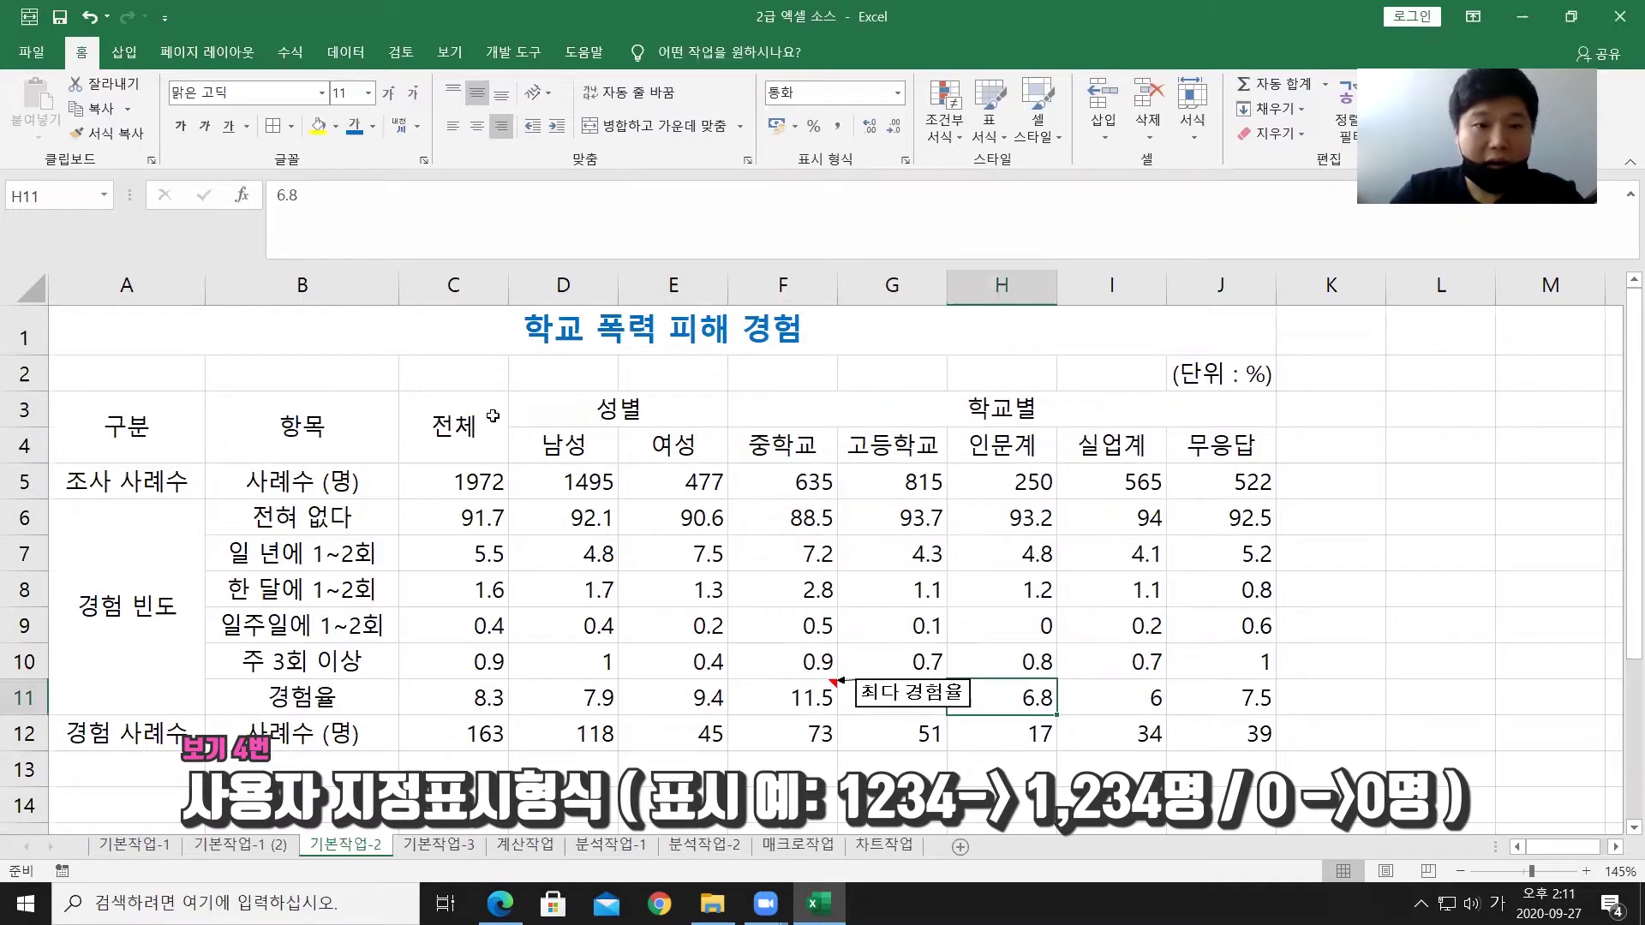
Step: Apply the custom number format #,##0명 to the ranges C5:J5 and C12:J12
drag(463, 487, 1186, 494)
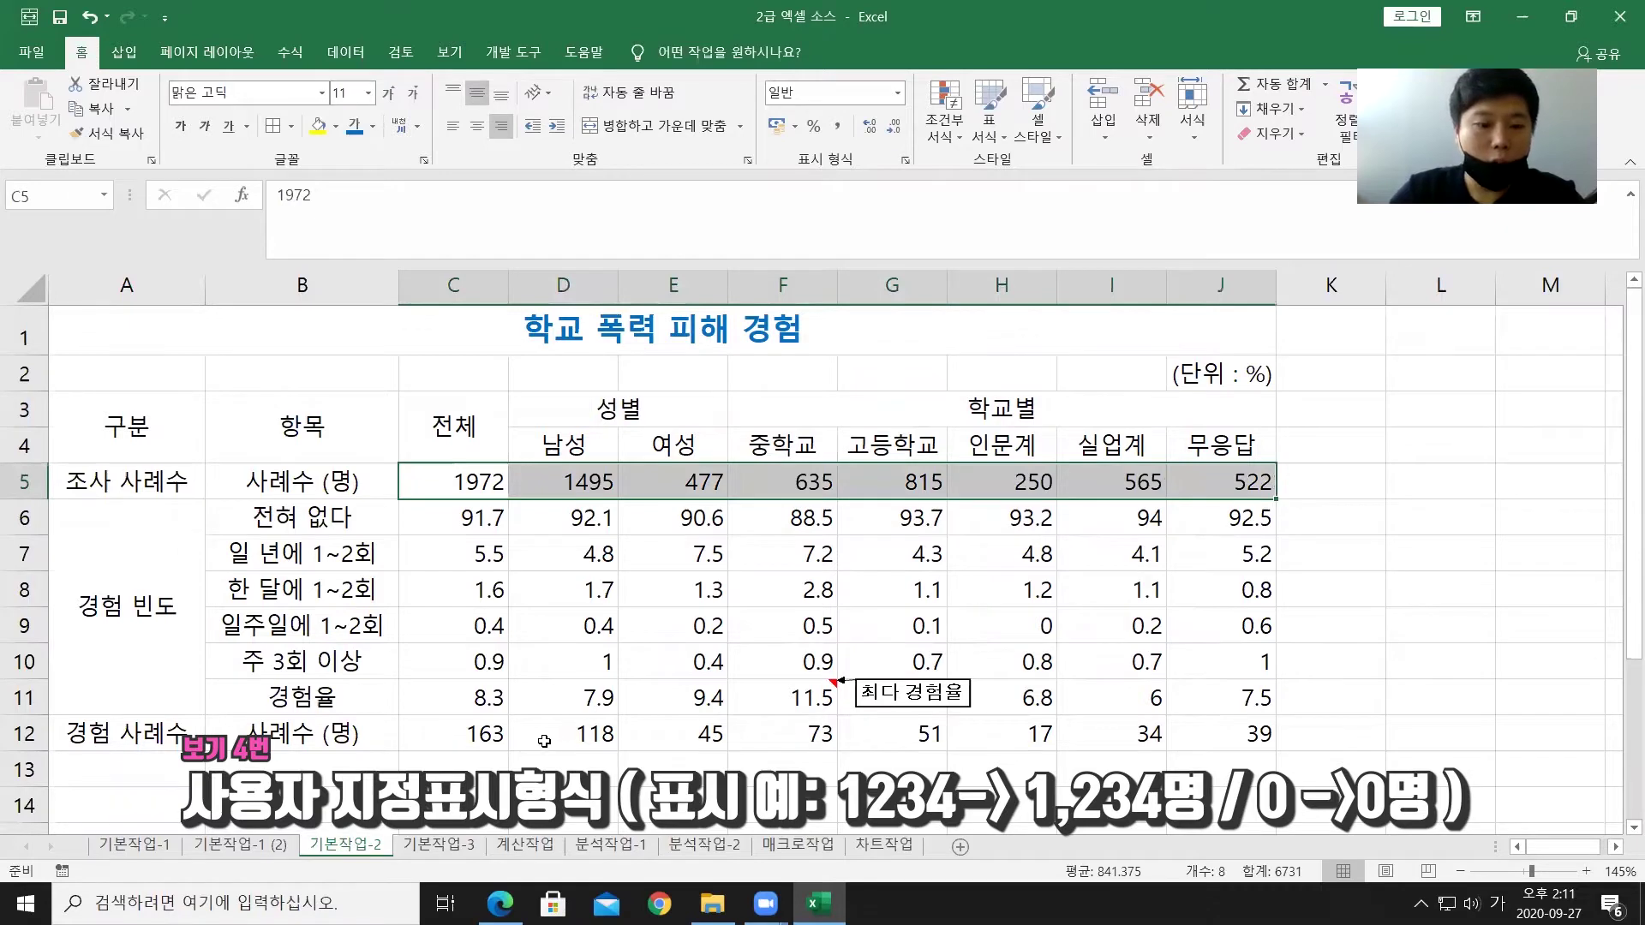
drag(458, 741, 1203, 729)
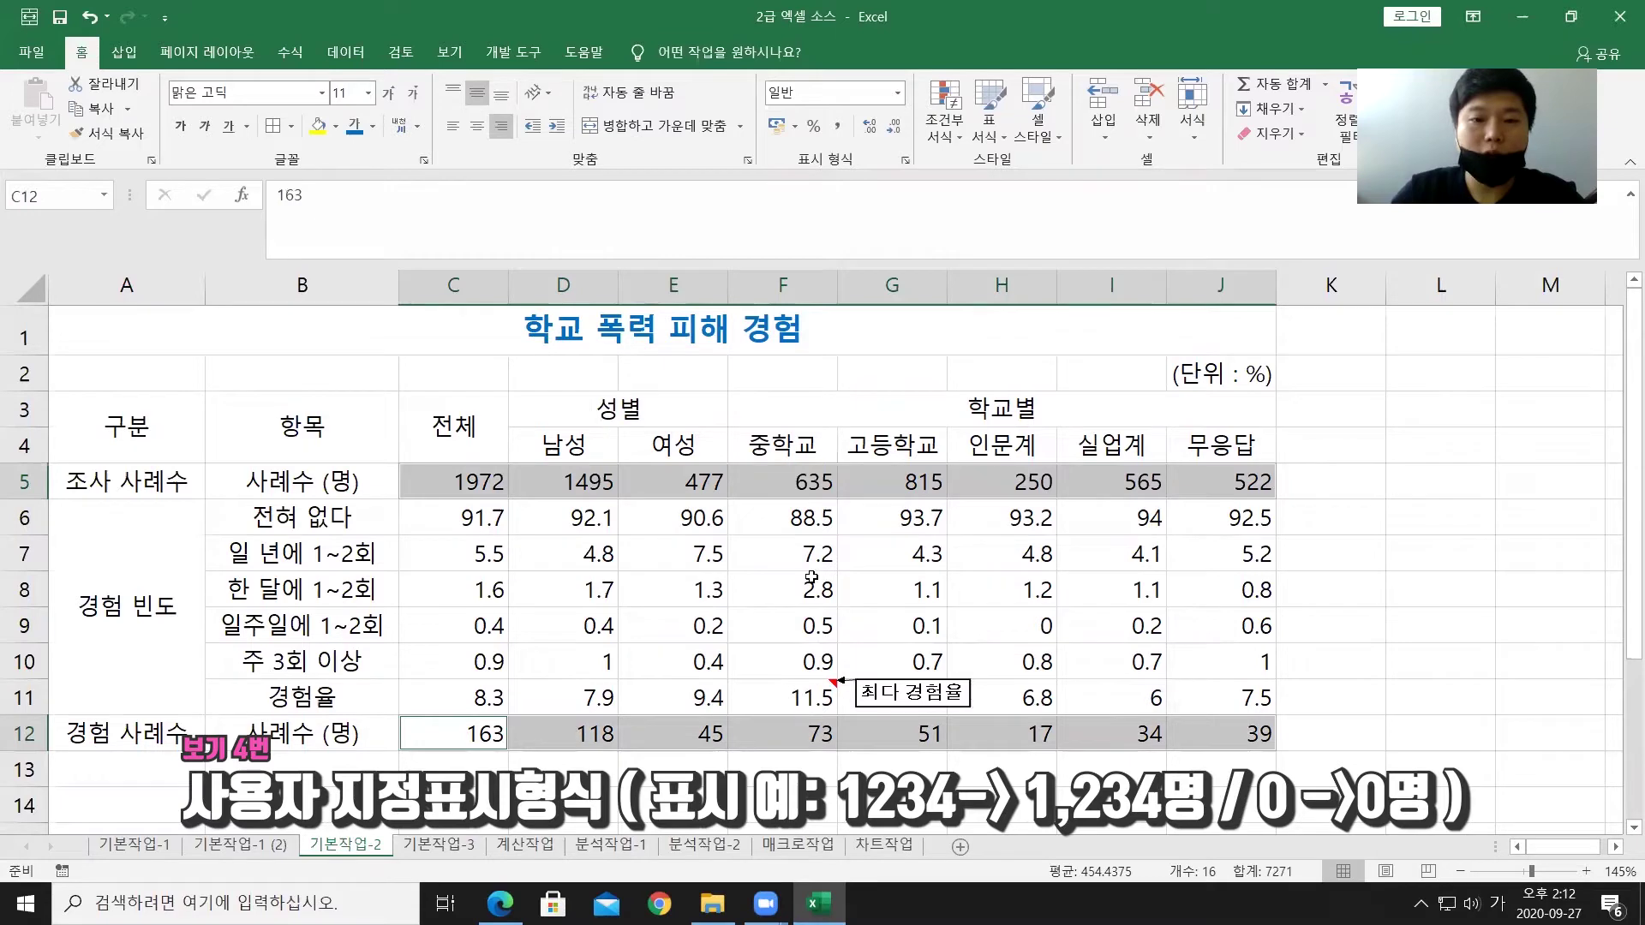
right_click(886, 478)
click(973, 760)
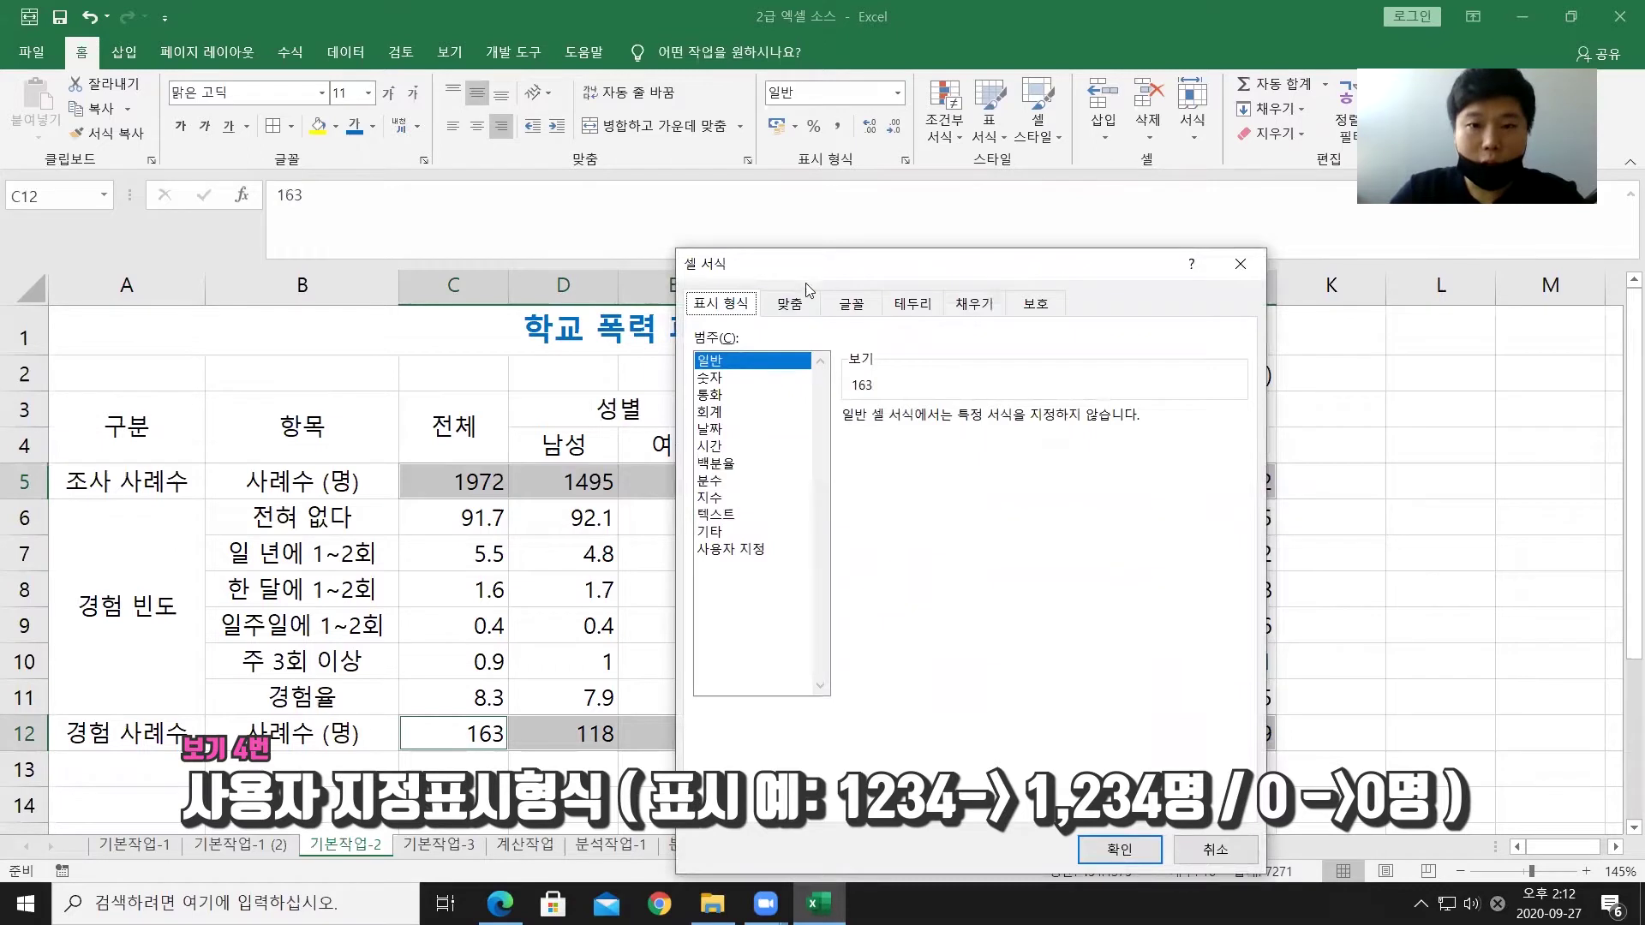
drag(817, 263, 848, 154)
click(770, 440)
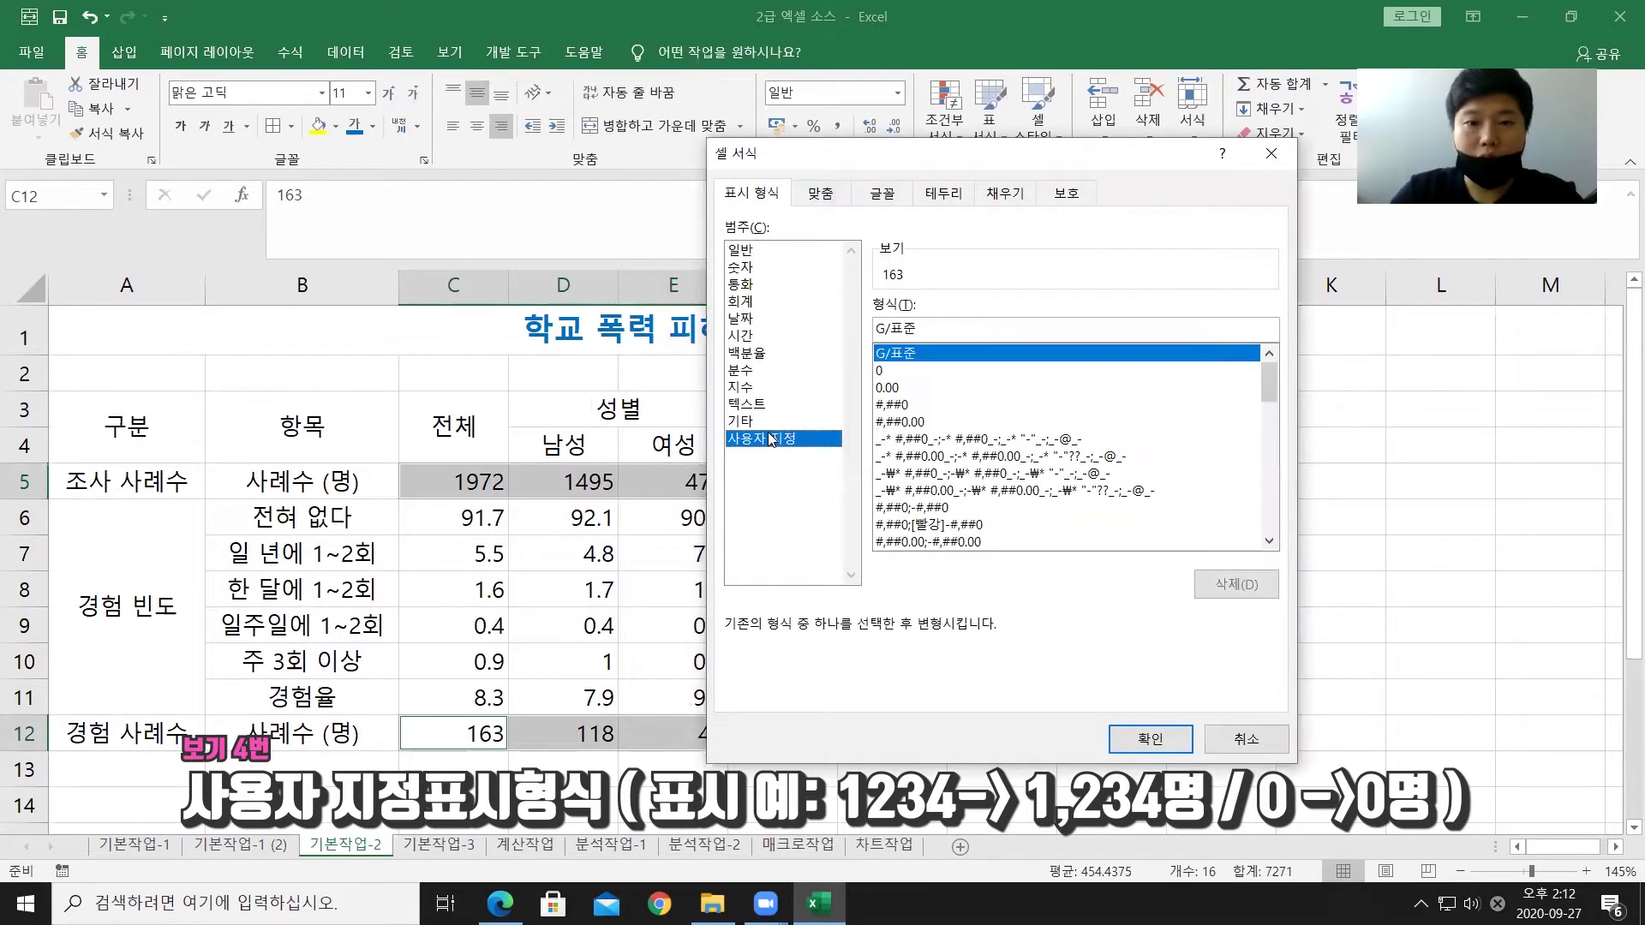
click(951, 332)
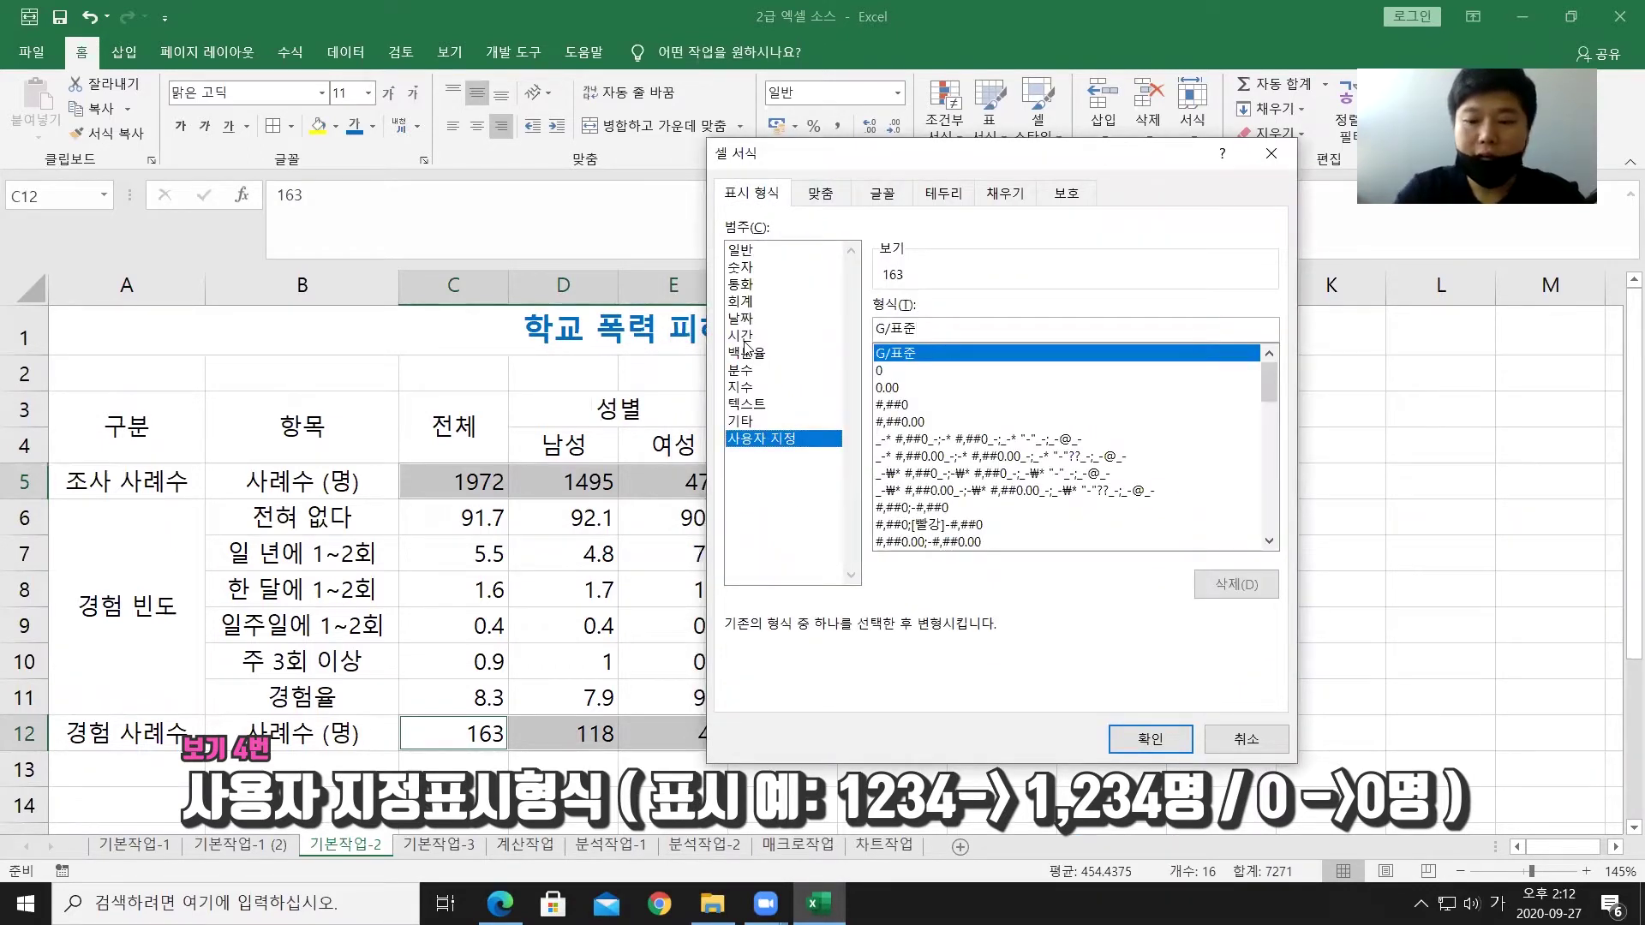
key(BackSpace)
key(BackSpace)
key(BackSpace)
key(BackSpace)
text(#,##)
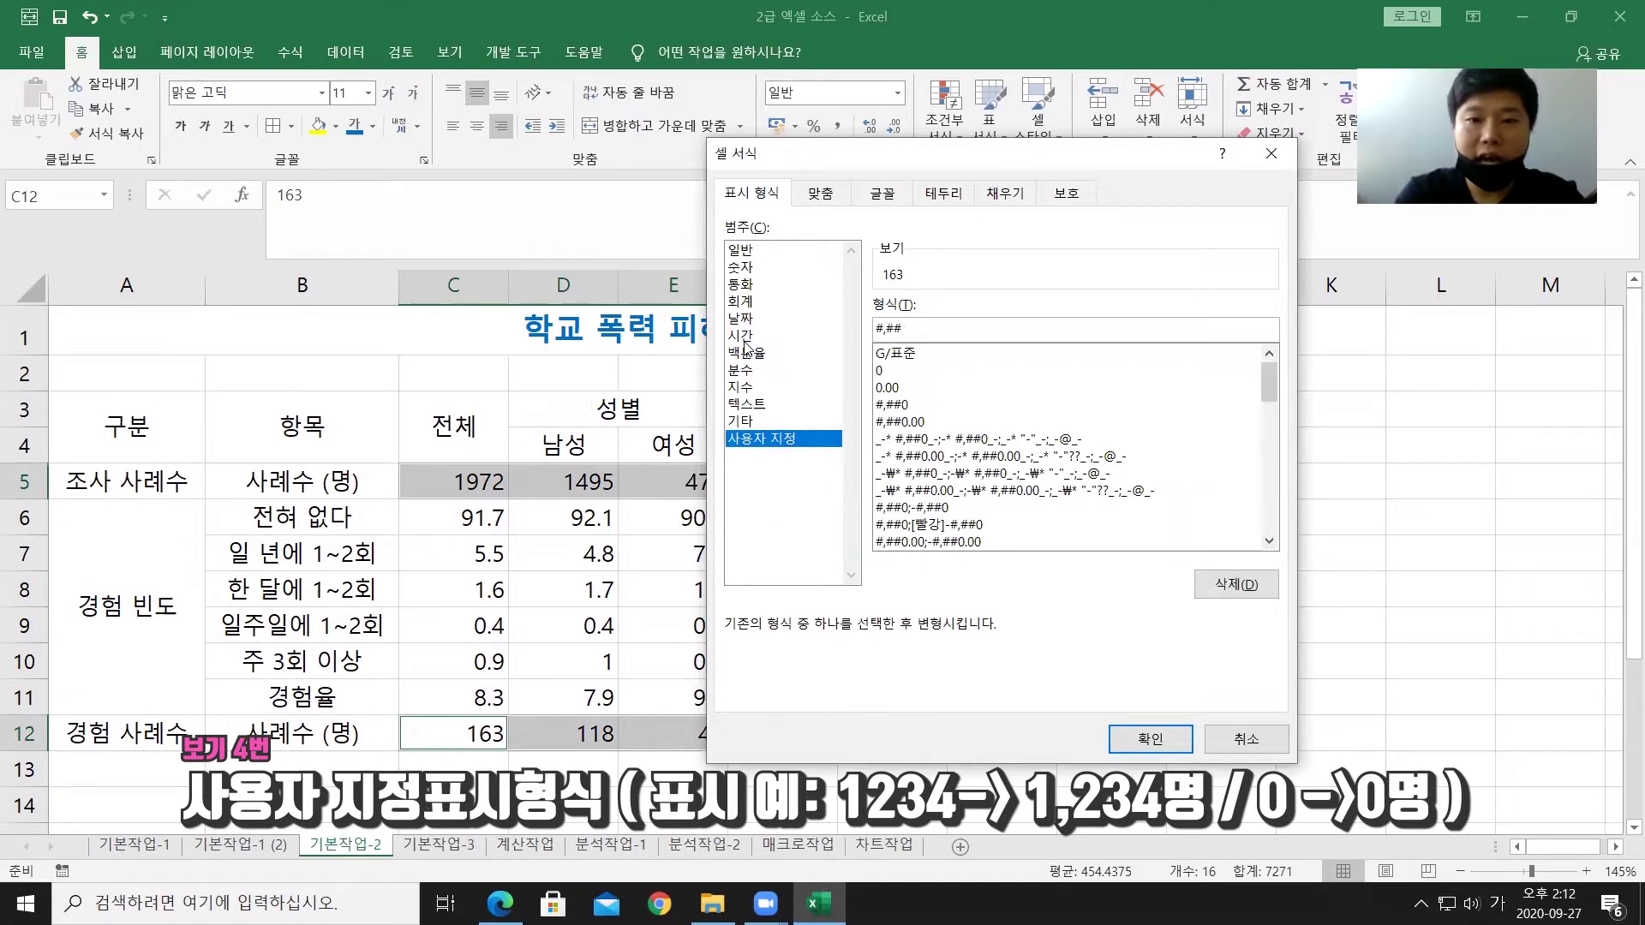
text(0)
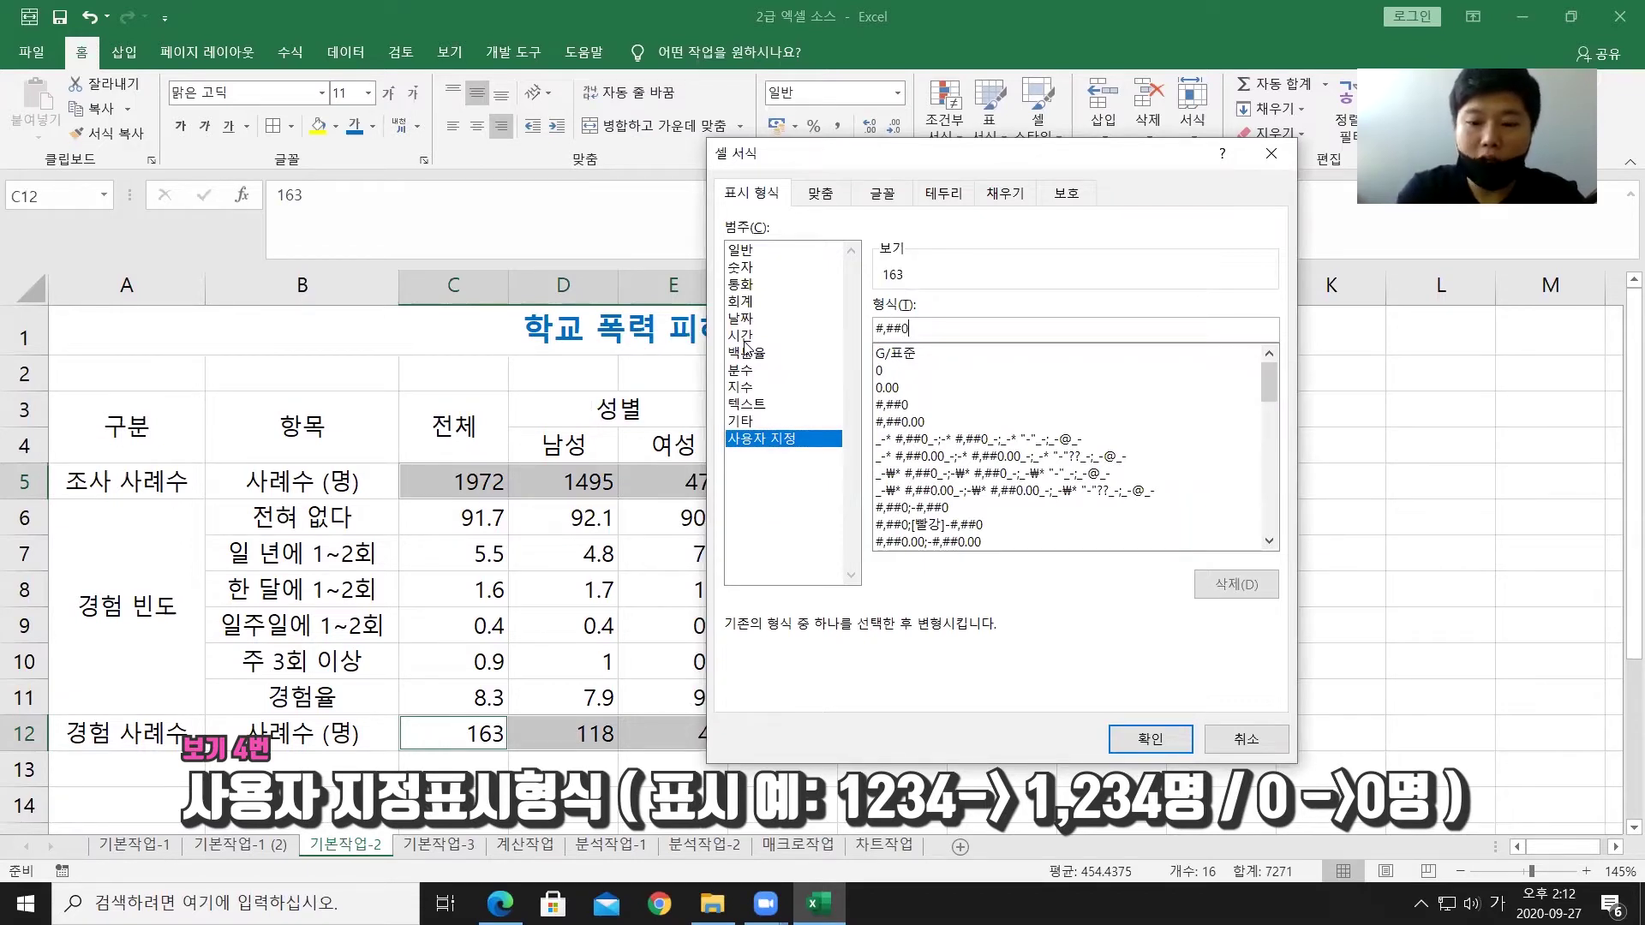
text(명)
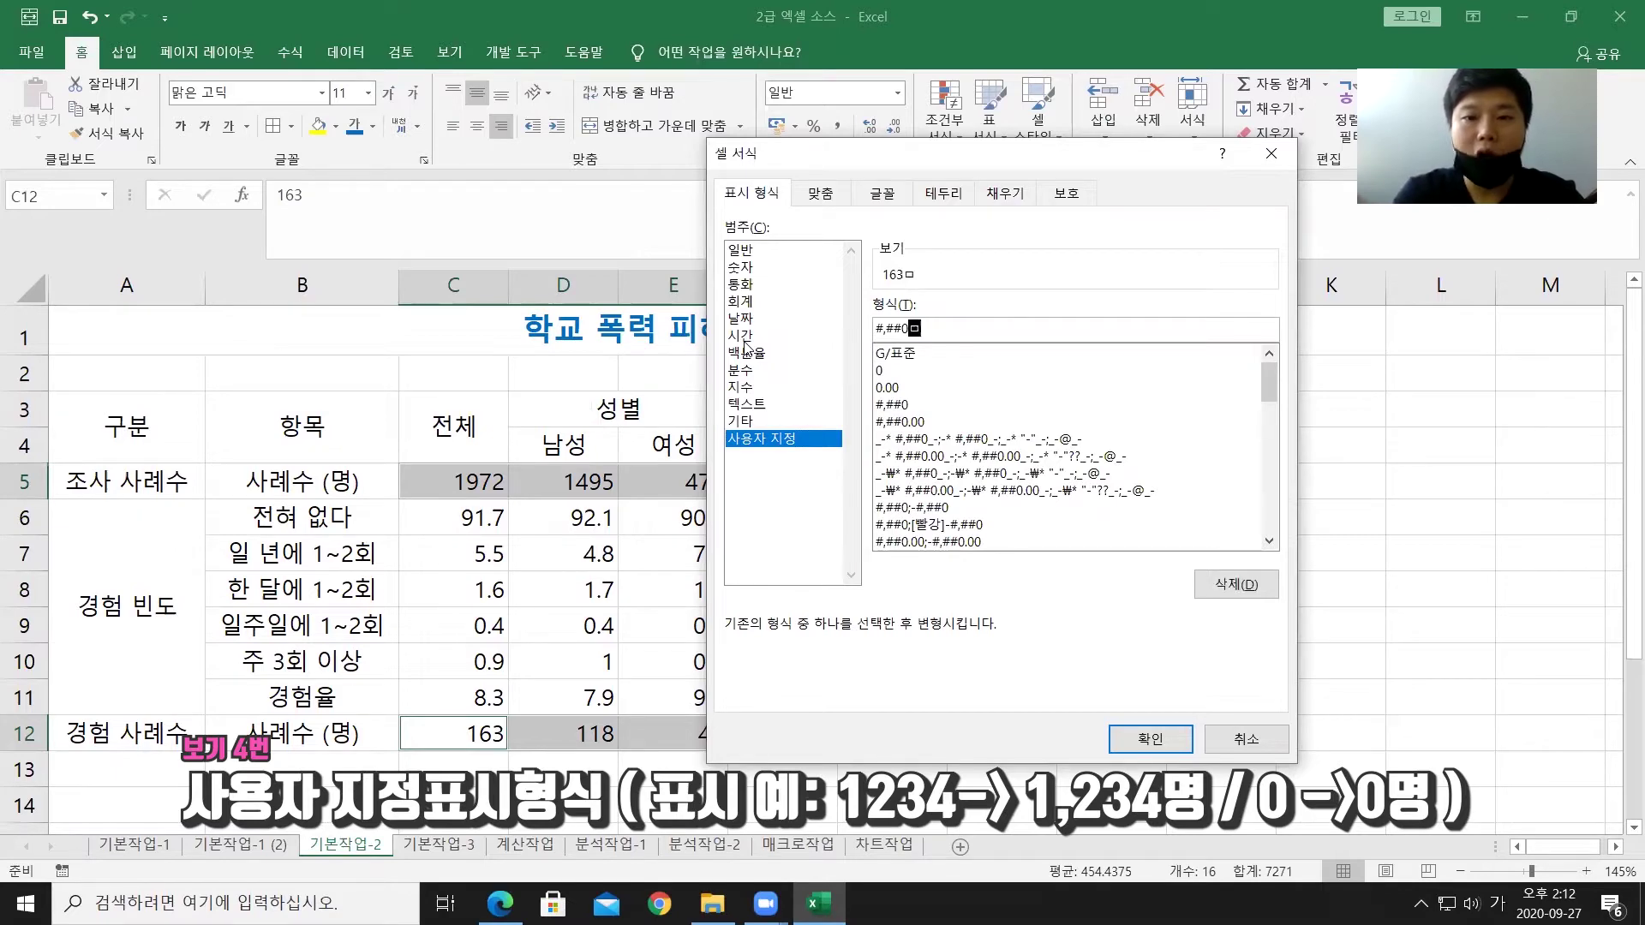
click(1150, 739)
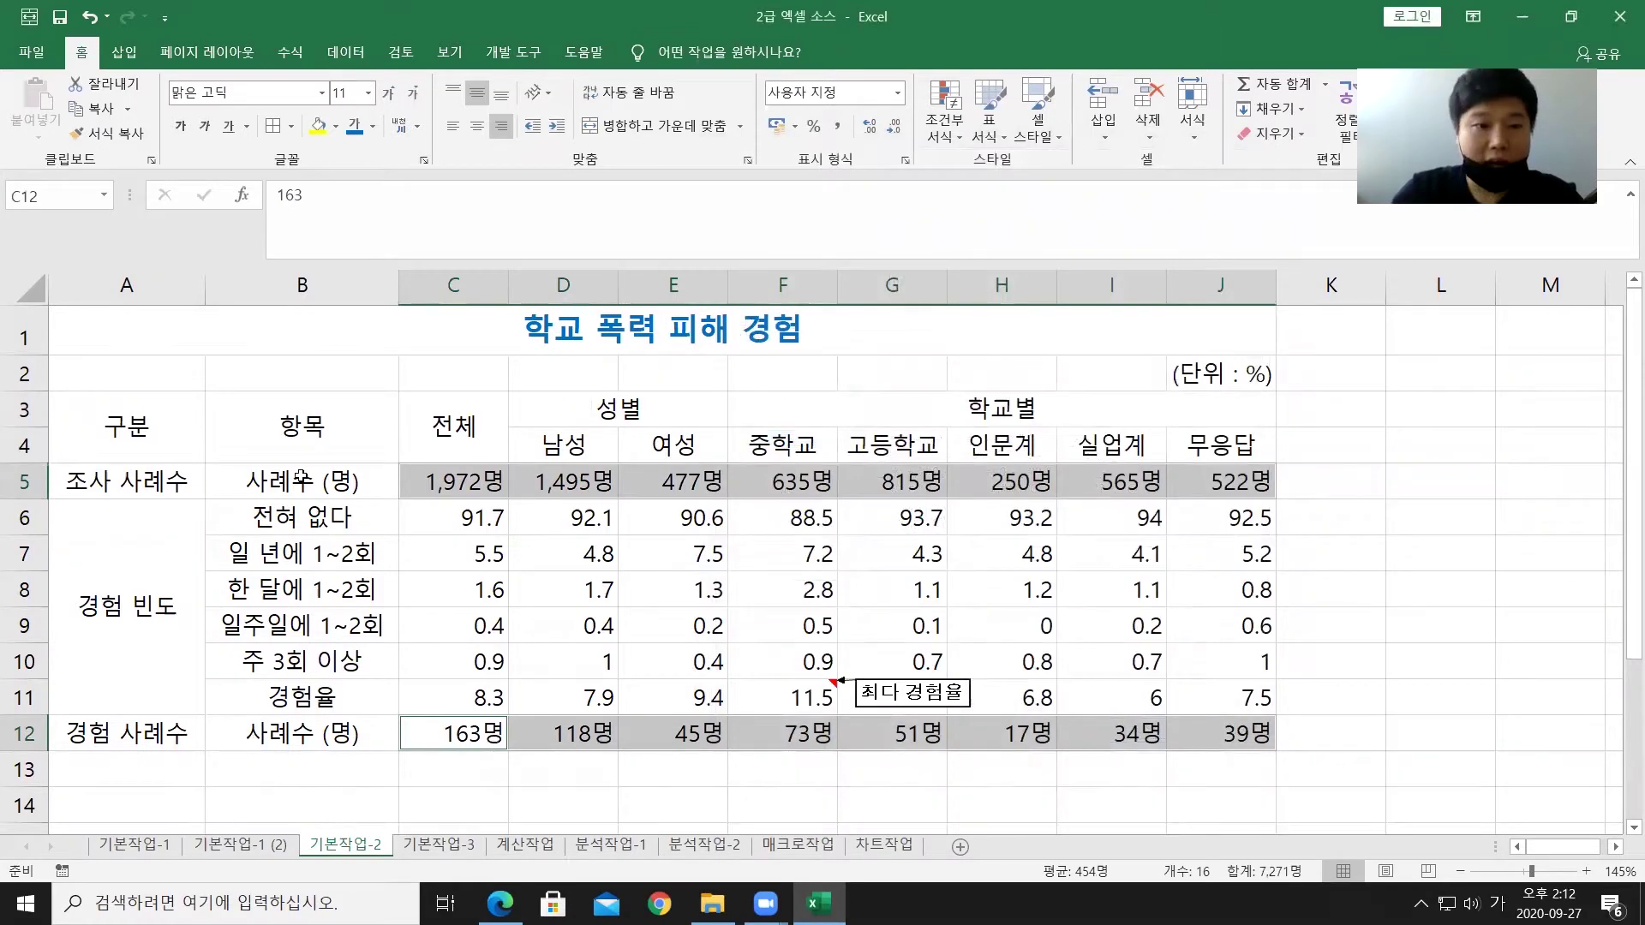
Step: Apply all borders to the range A3:J12
drag(137, 409, 1205, 731)
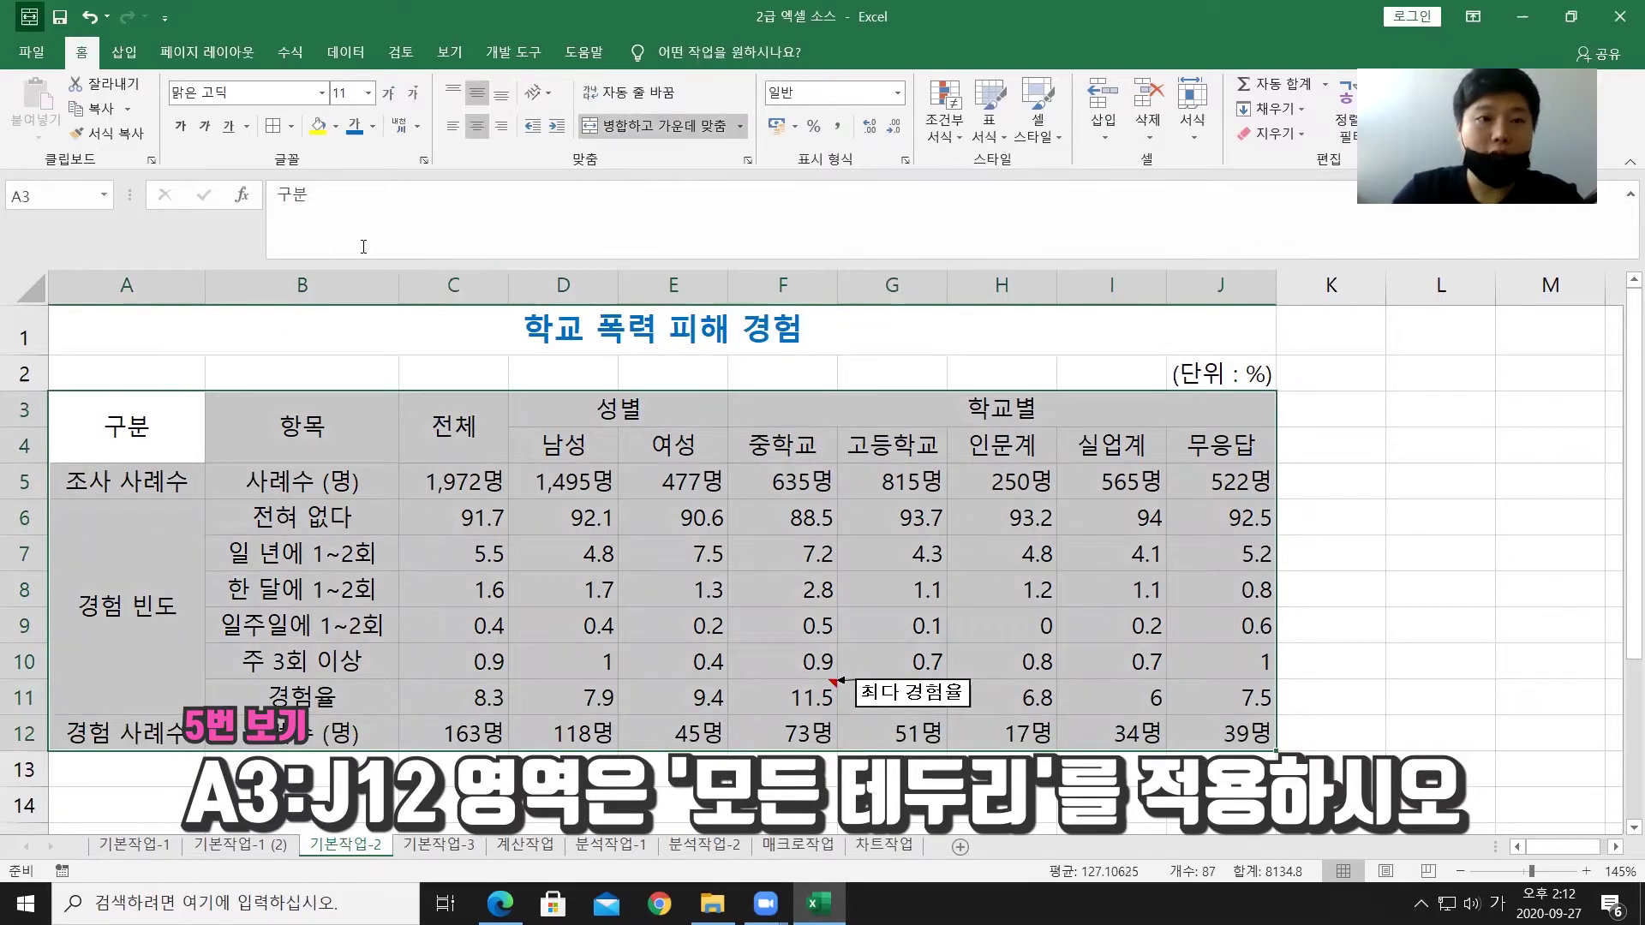
click(292, 131)
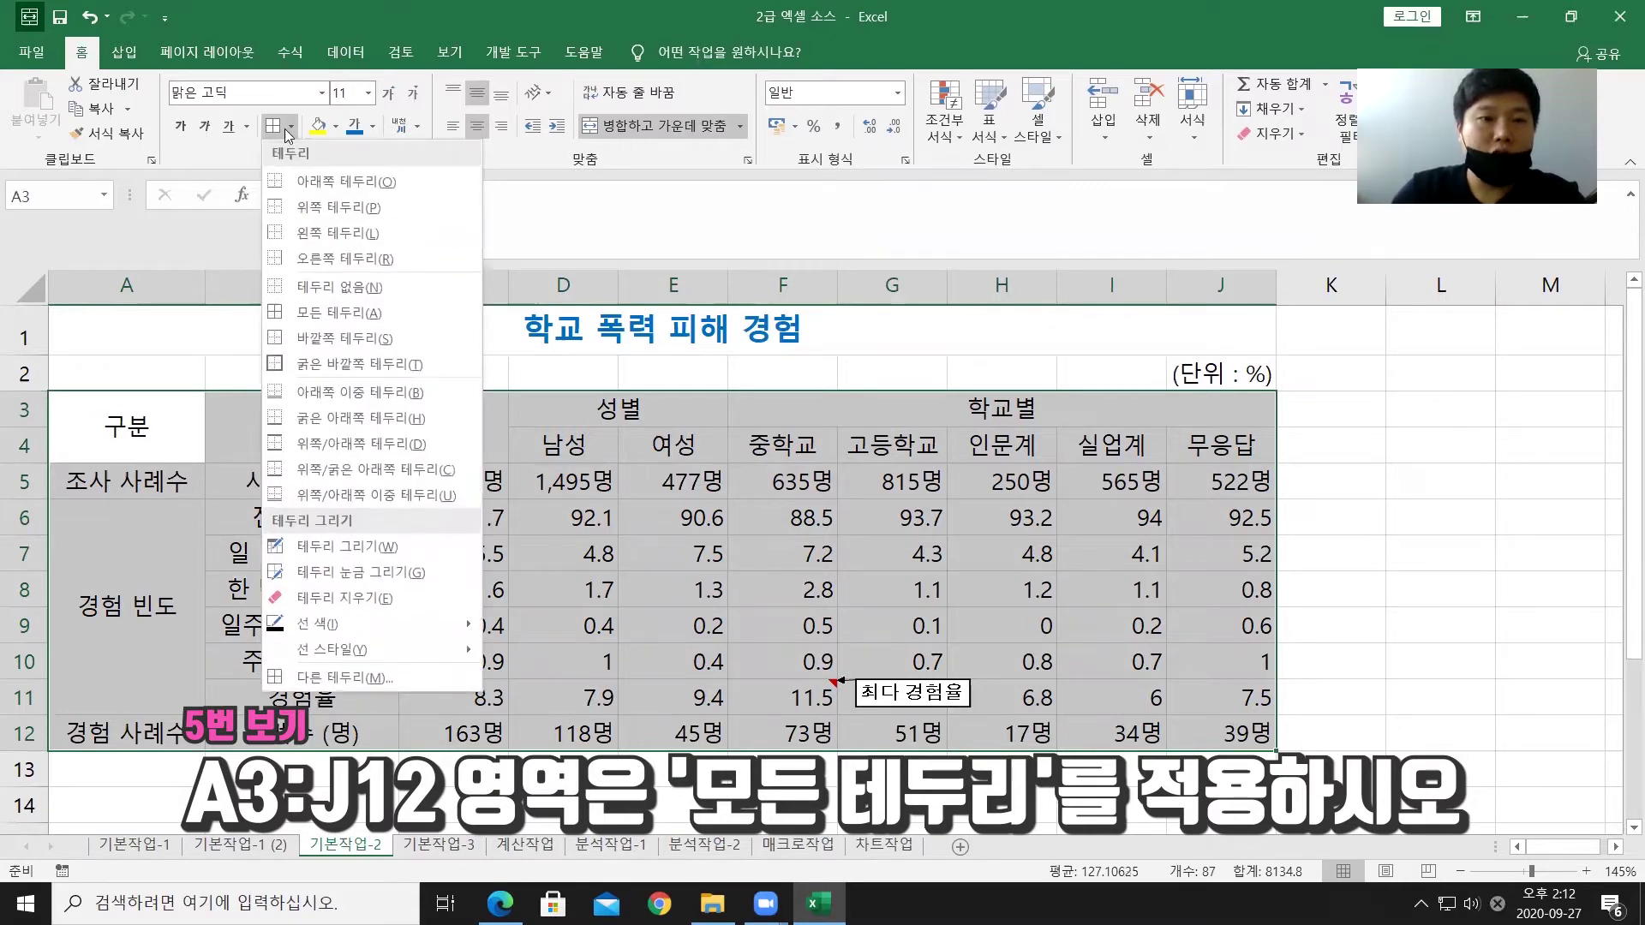
click(335, 312)
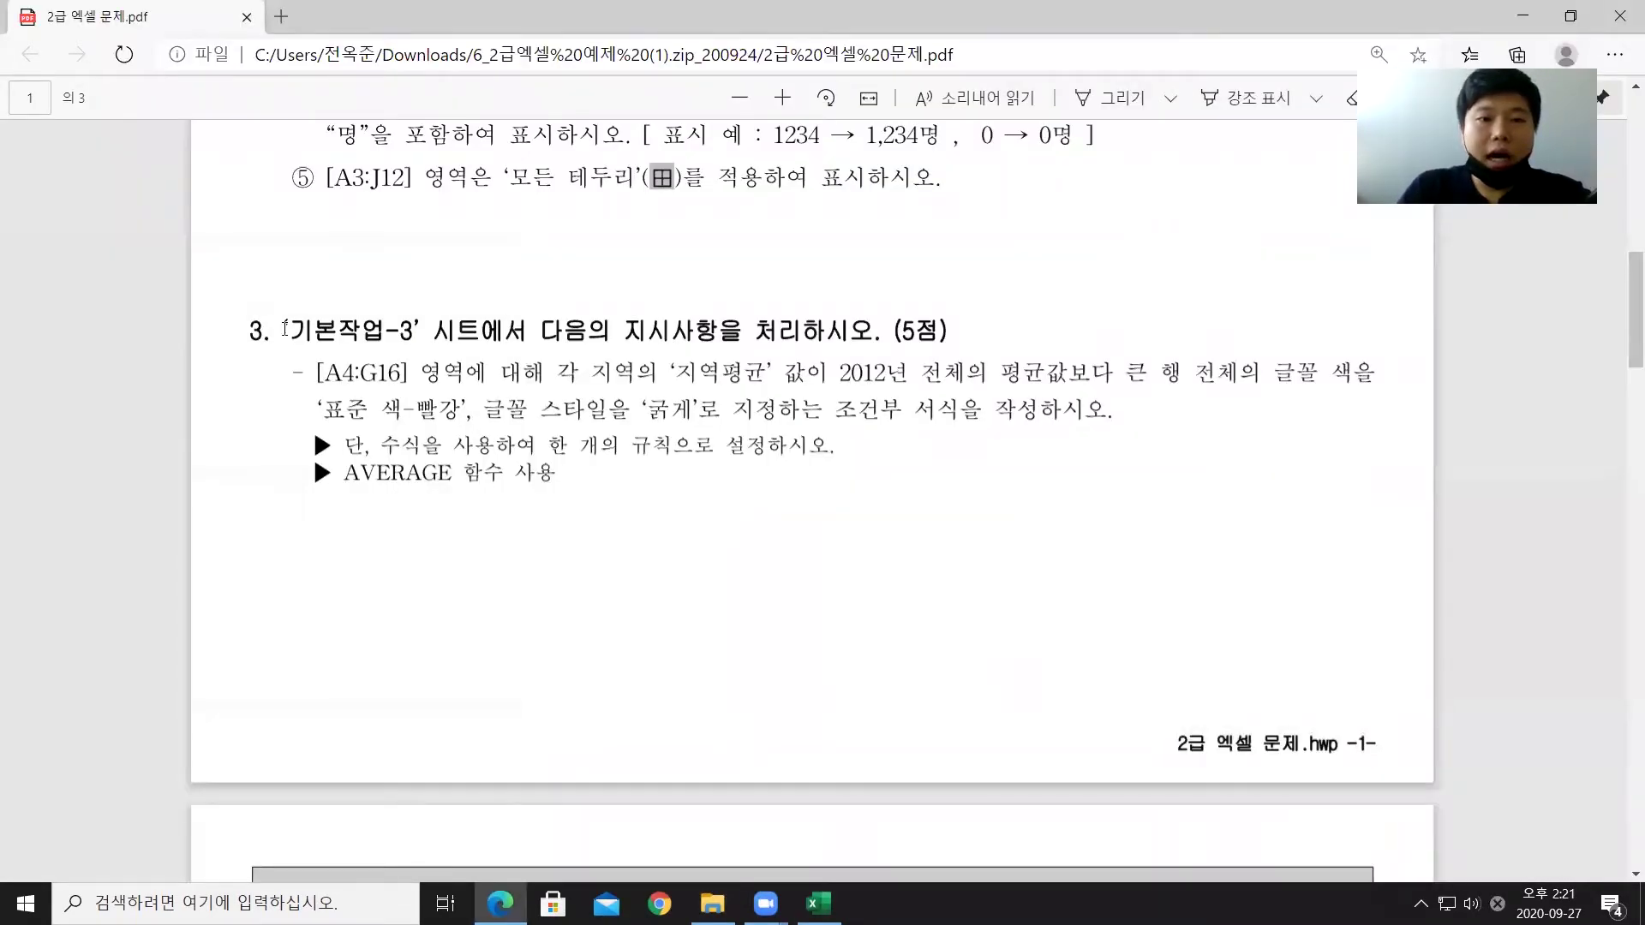
Step: Check task 3 in the exam PDF, return to Excel and start a formula-based conditional formatting rule for A4:G16 on sheet 기본작업-3
drag(251, 330, 868, 334)
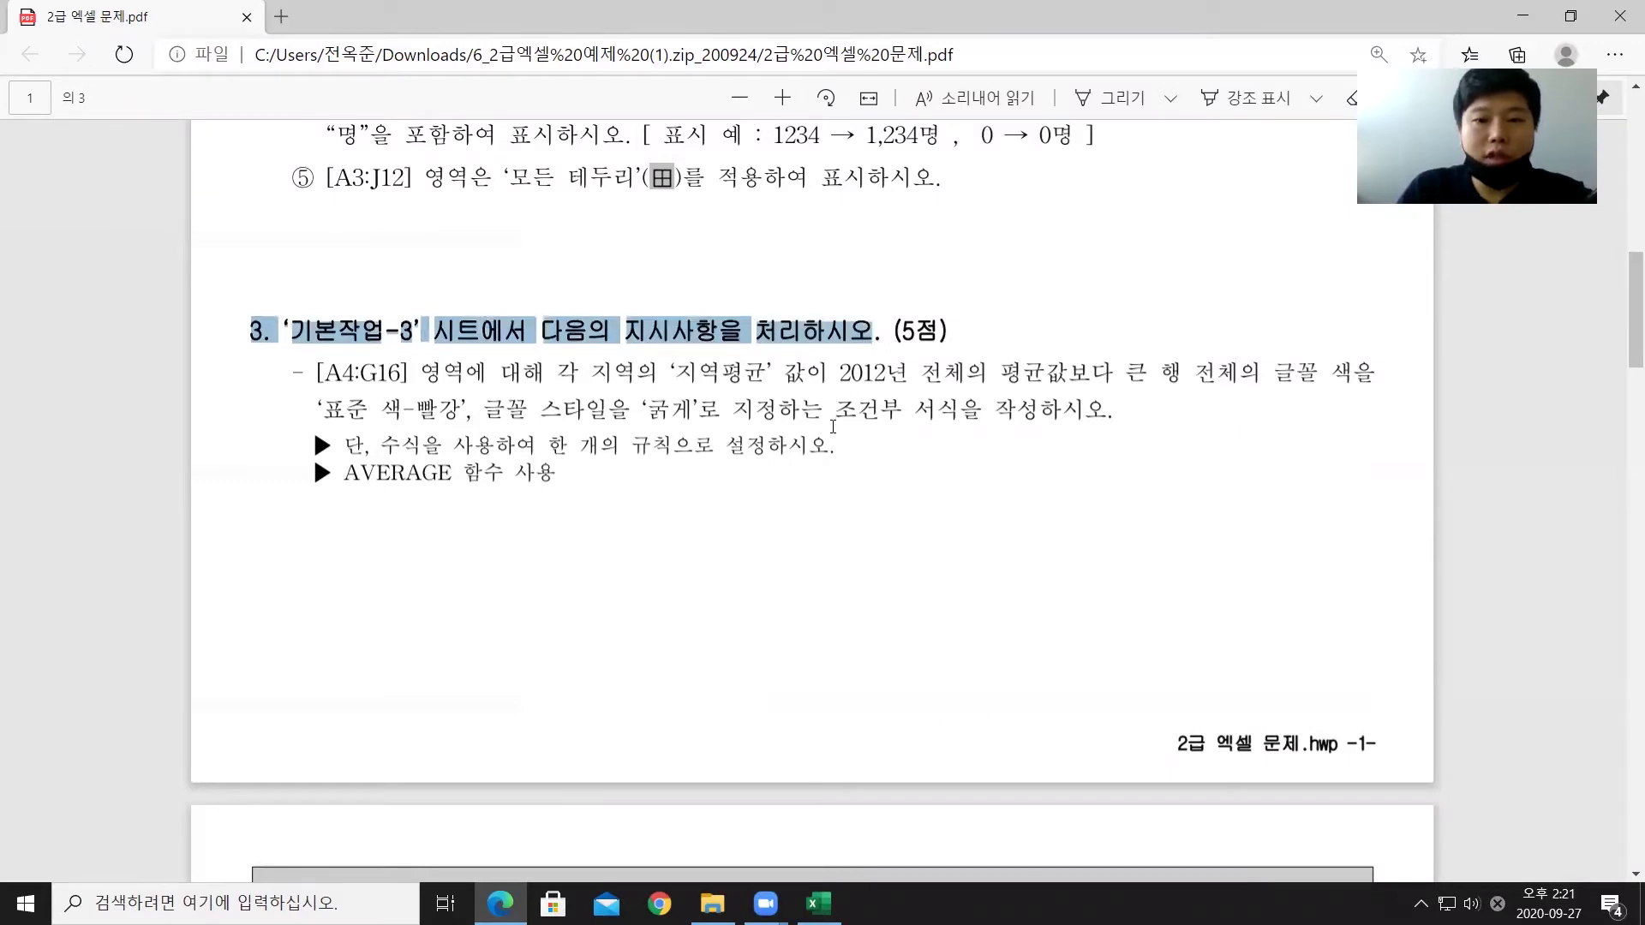
drag(833, 426, 948, 414)
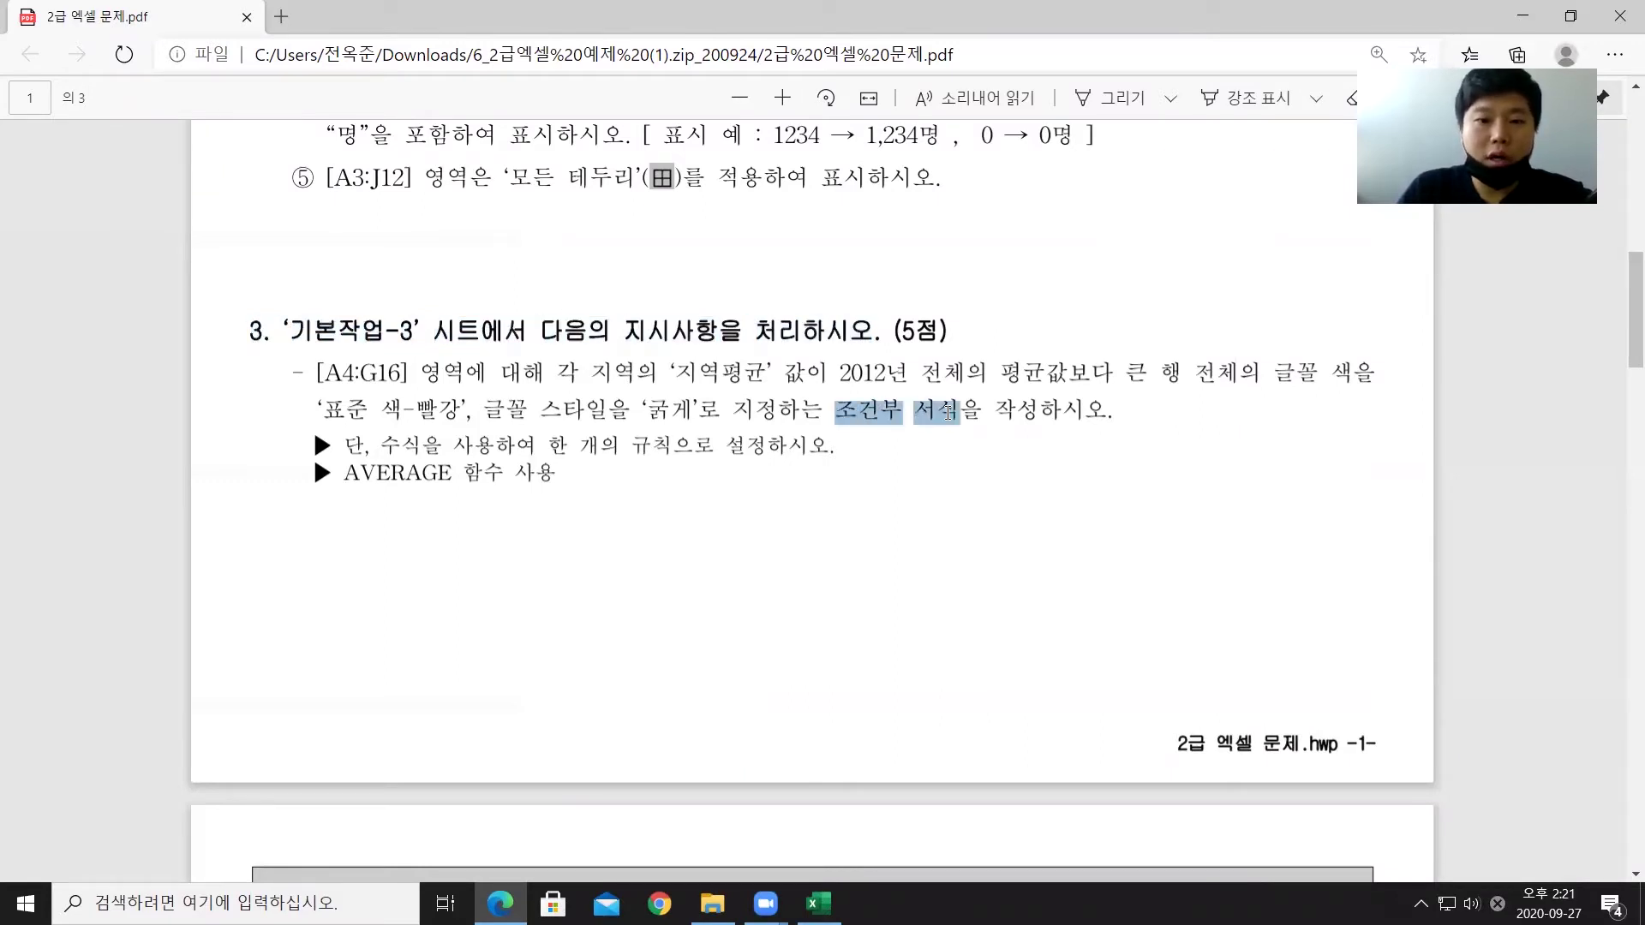
click(818, 904)
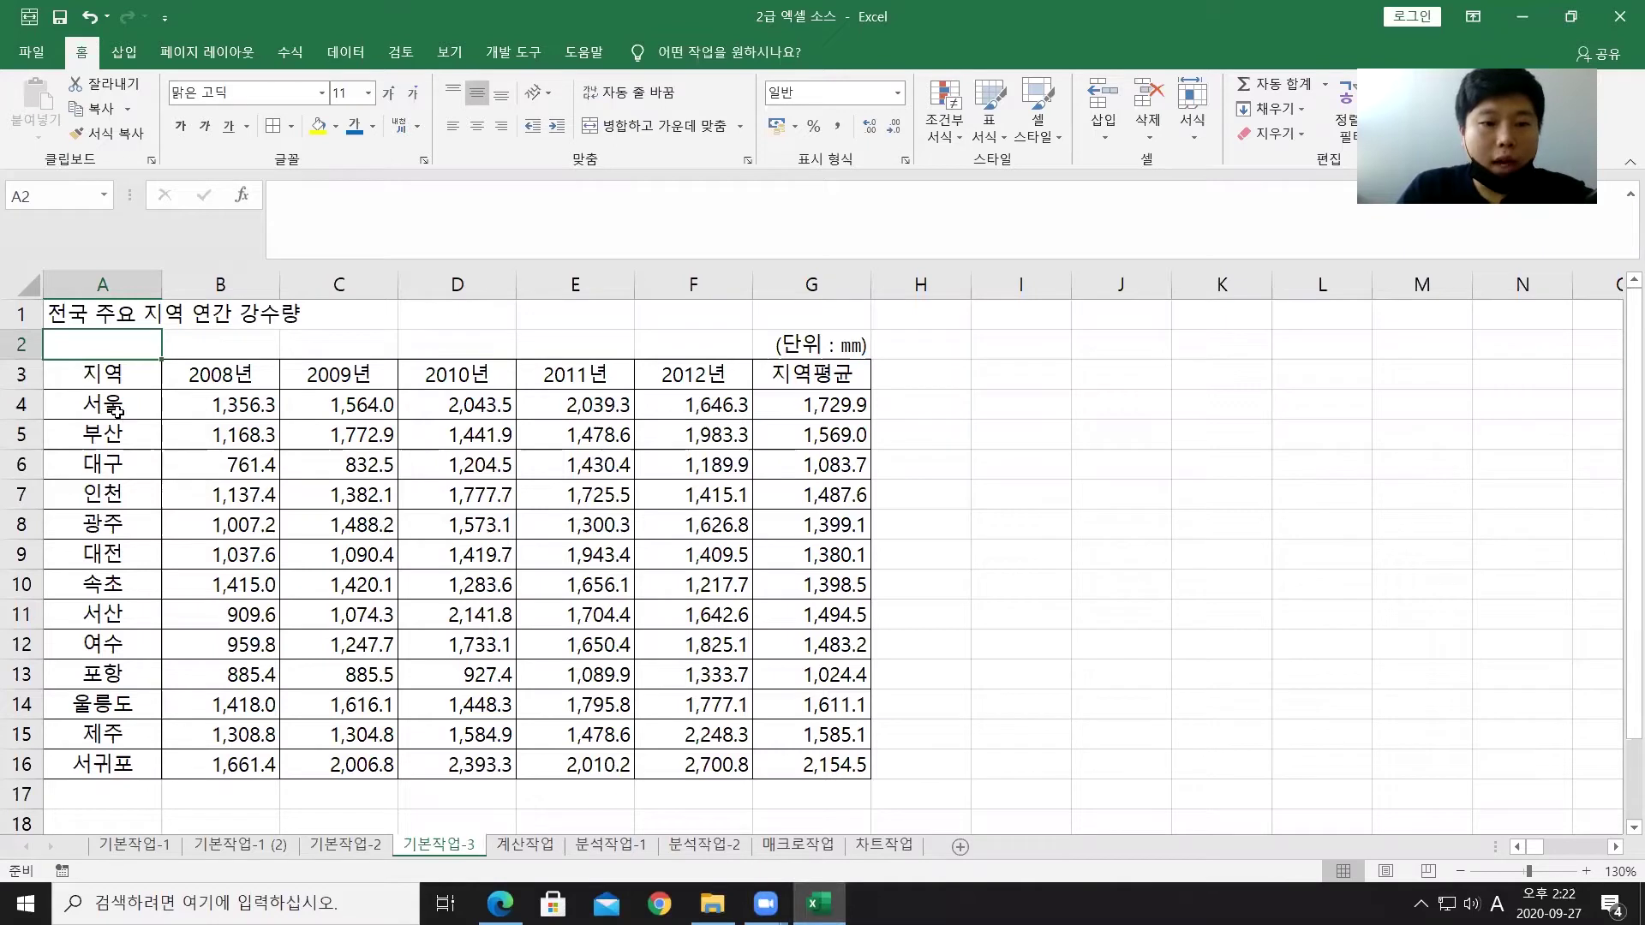
drag(115, 412, 857, 764)
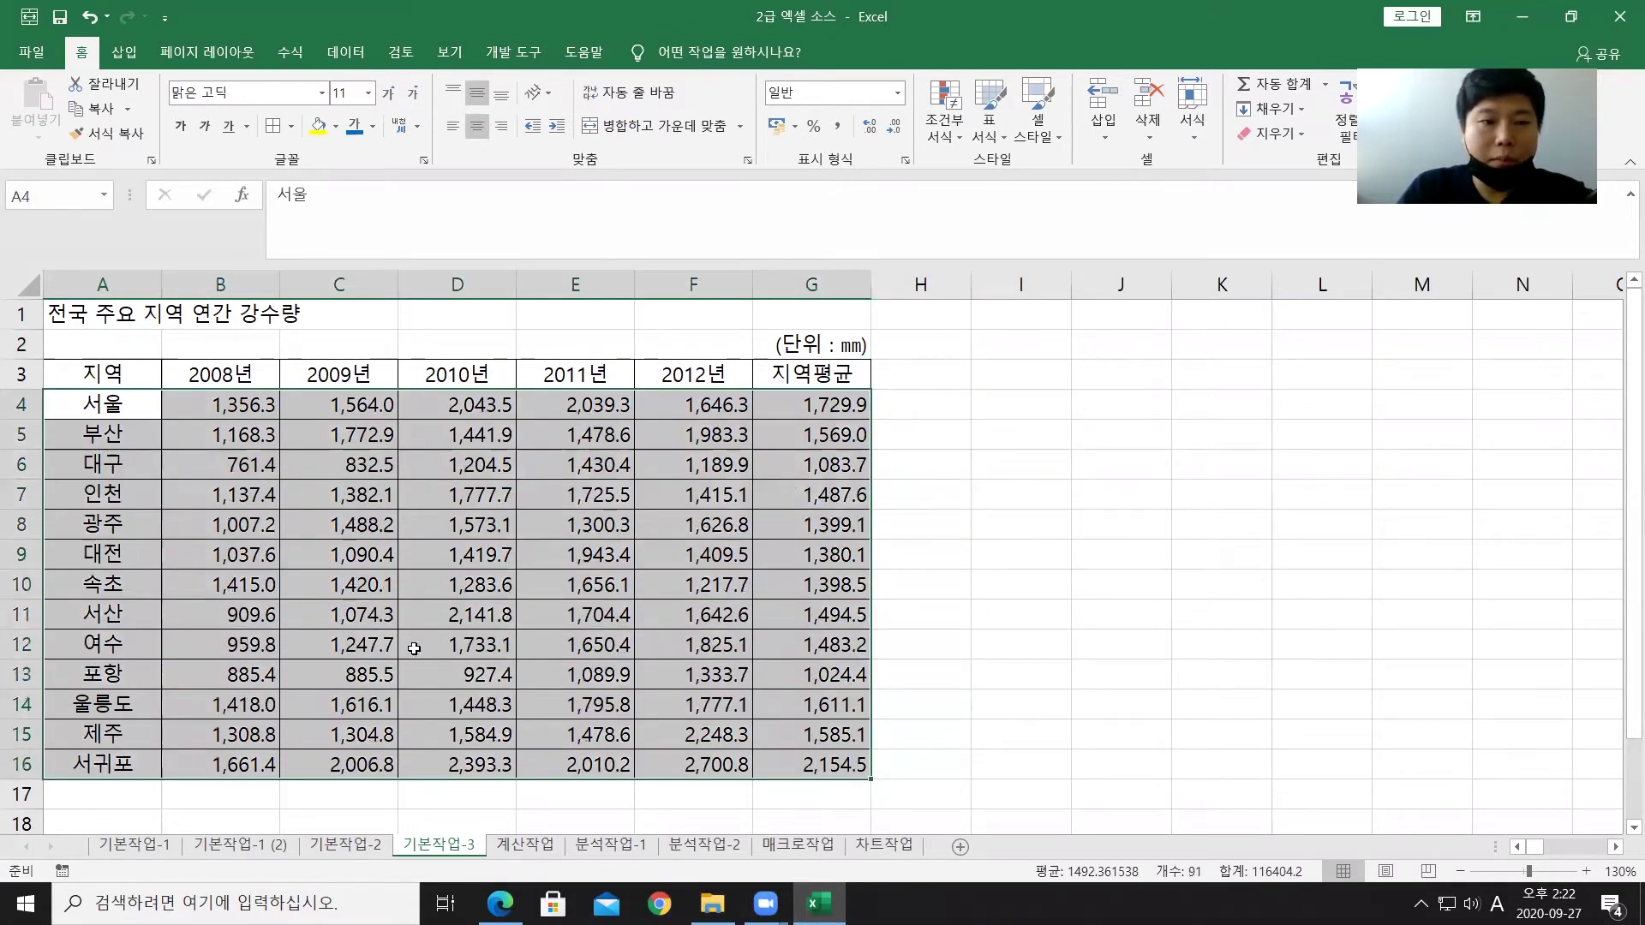
click(944, 124)
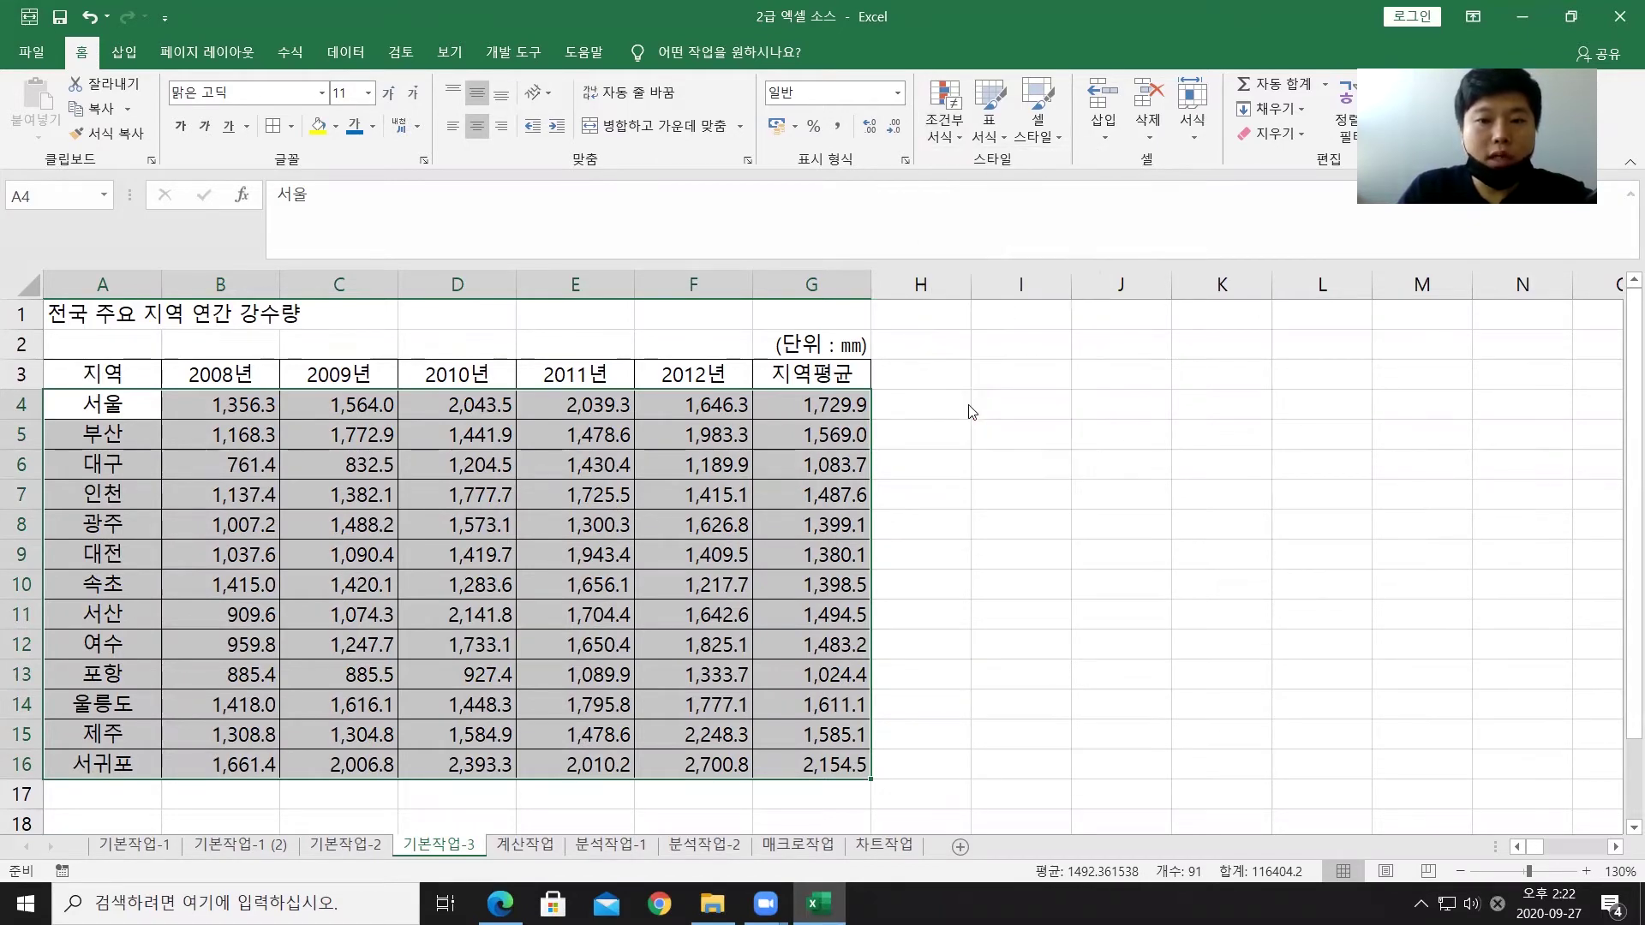
click(968, 403)
drag(974, 155, 743, 154)
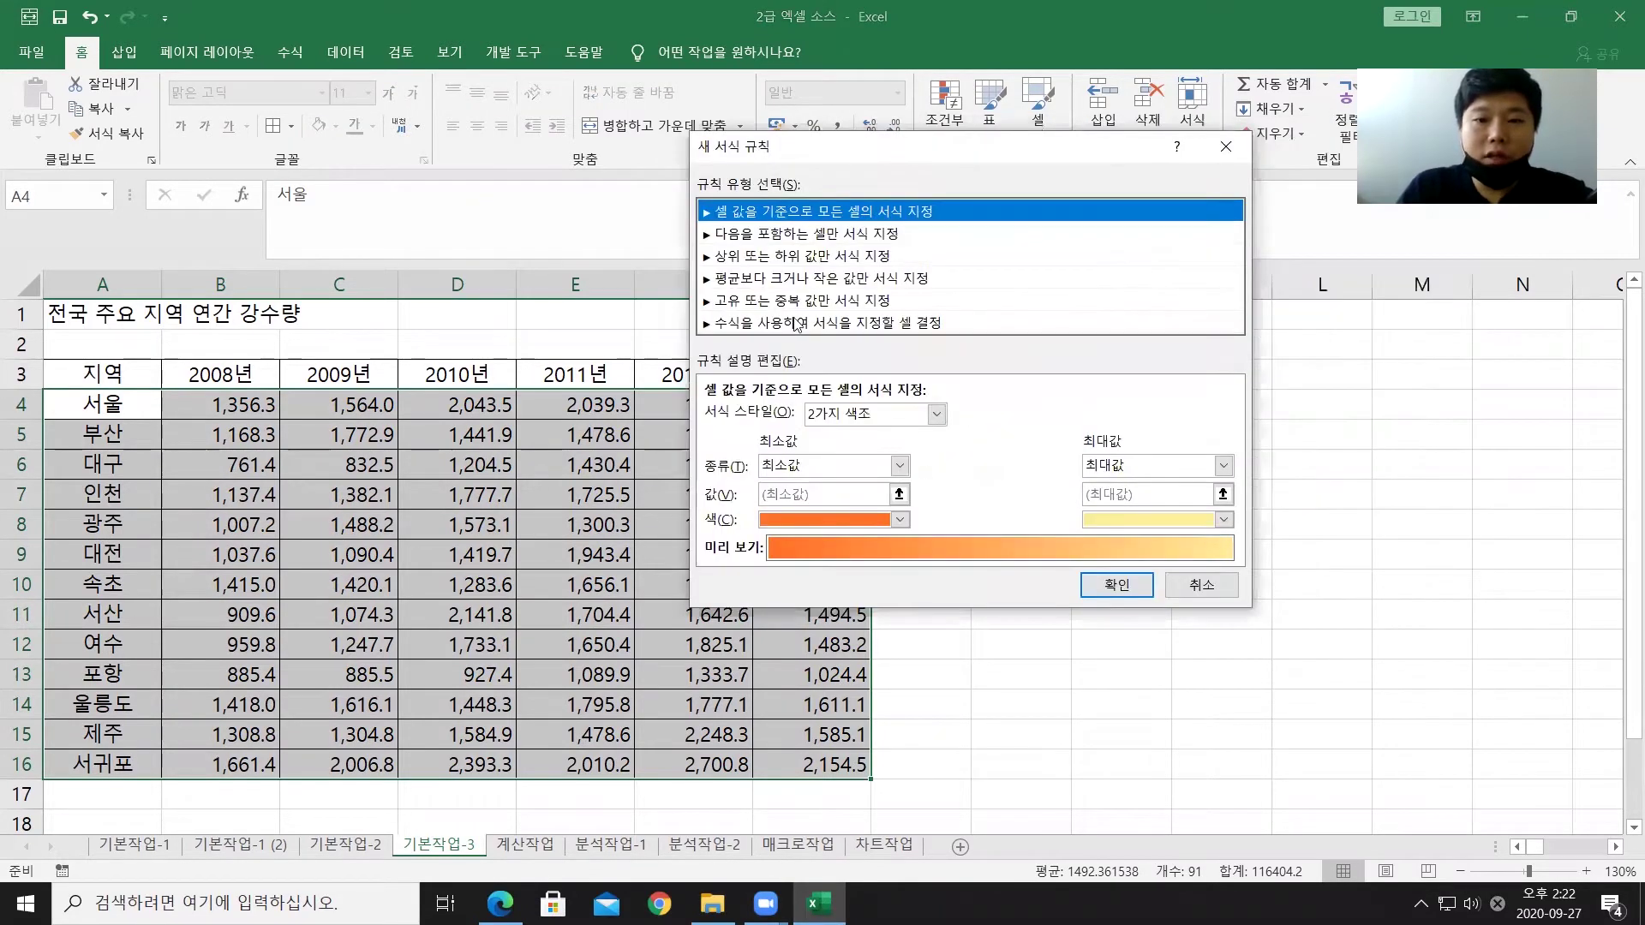
click(754, 330)
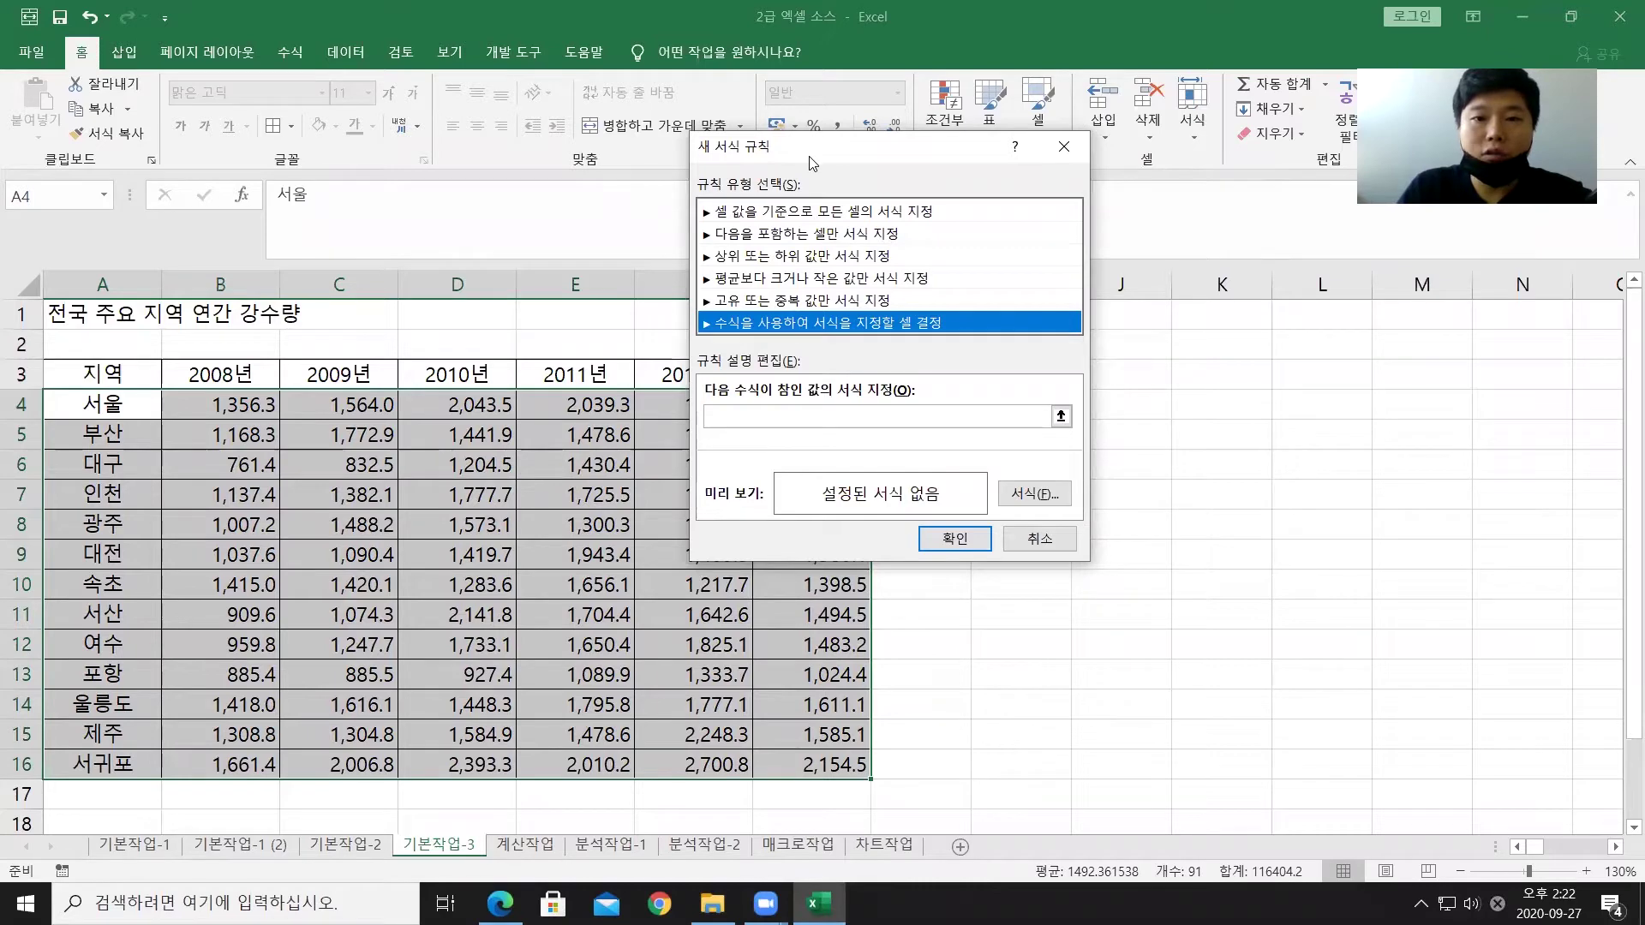
drag(843, 166, 1028, 192)
Step: Enter =$G4>=average($F$4:$F$16) as the formula of the new conditional formatting rule
click(939, 439)
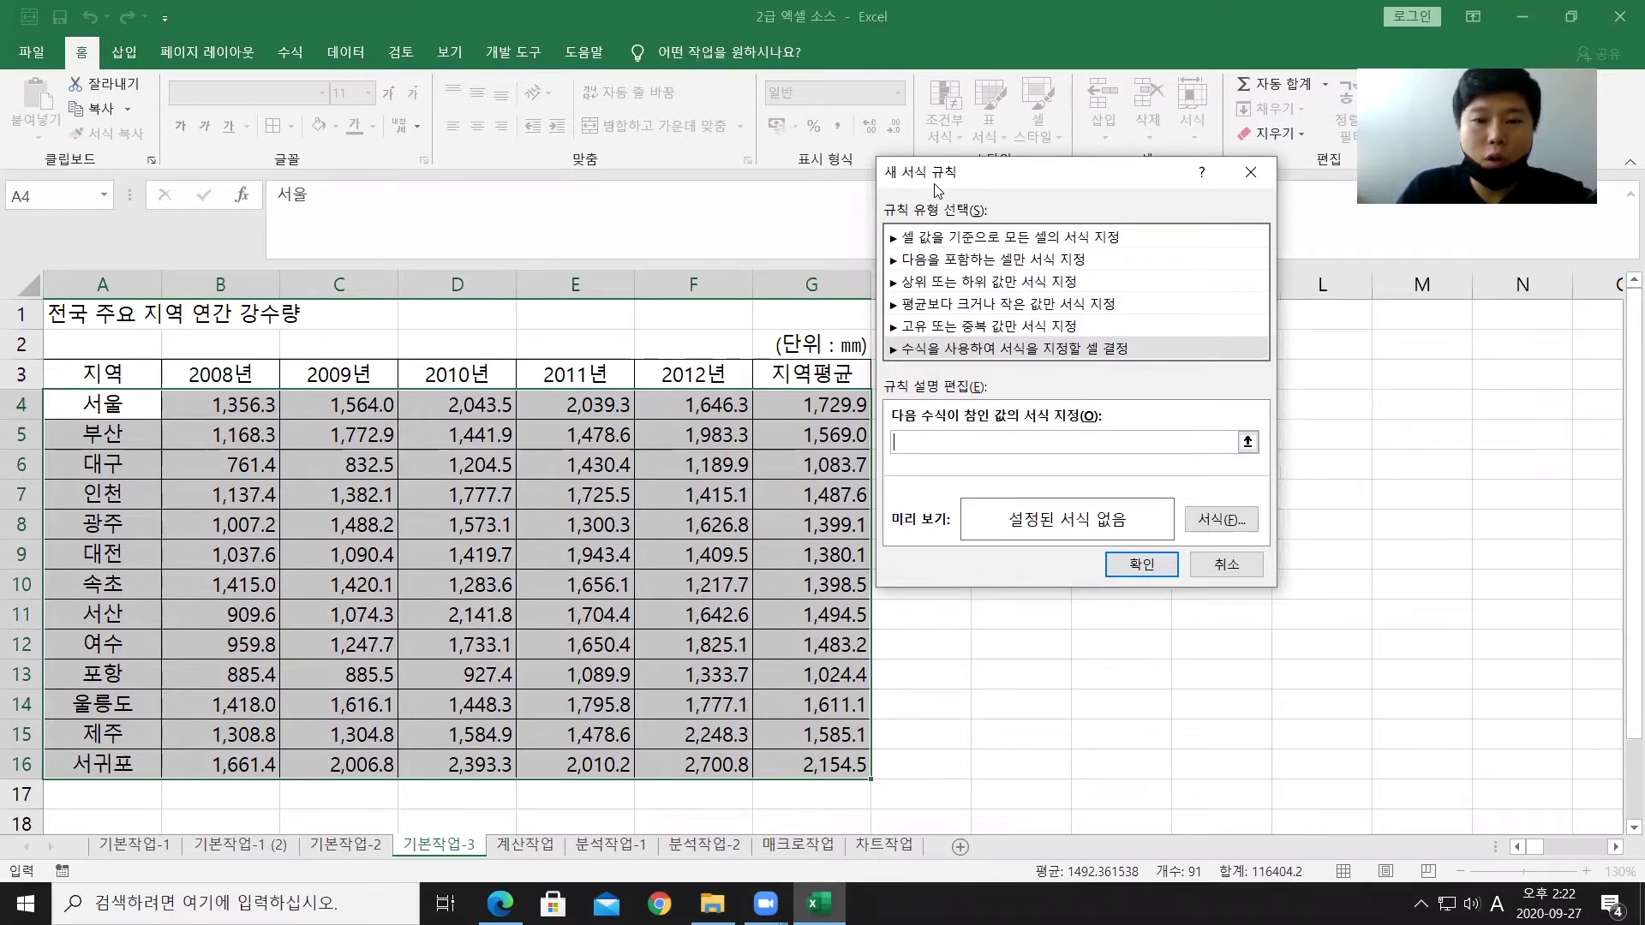
drag(936, 188, 976, 196)
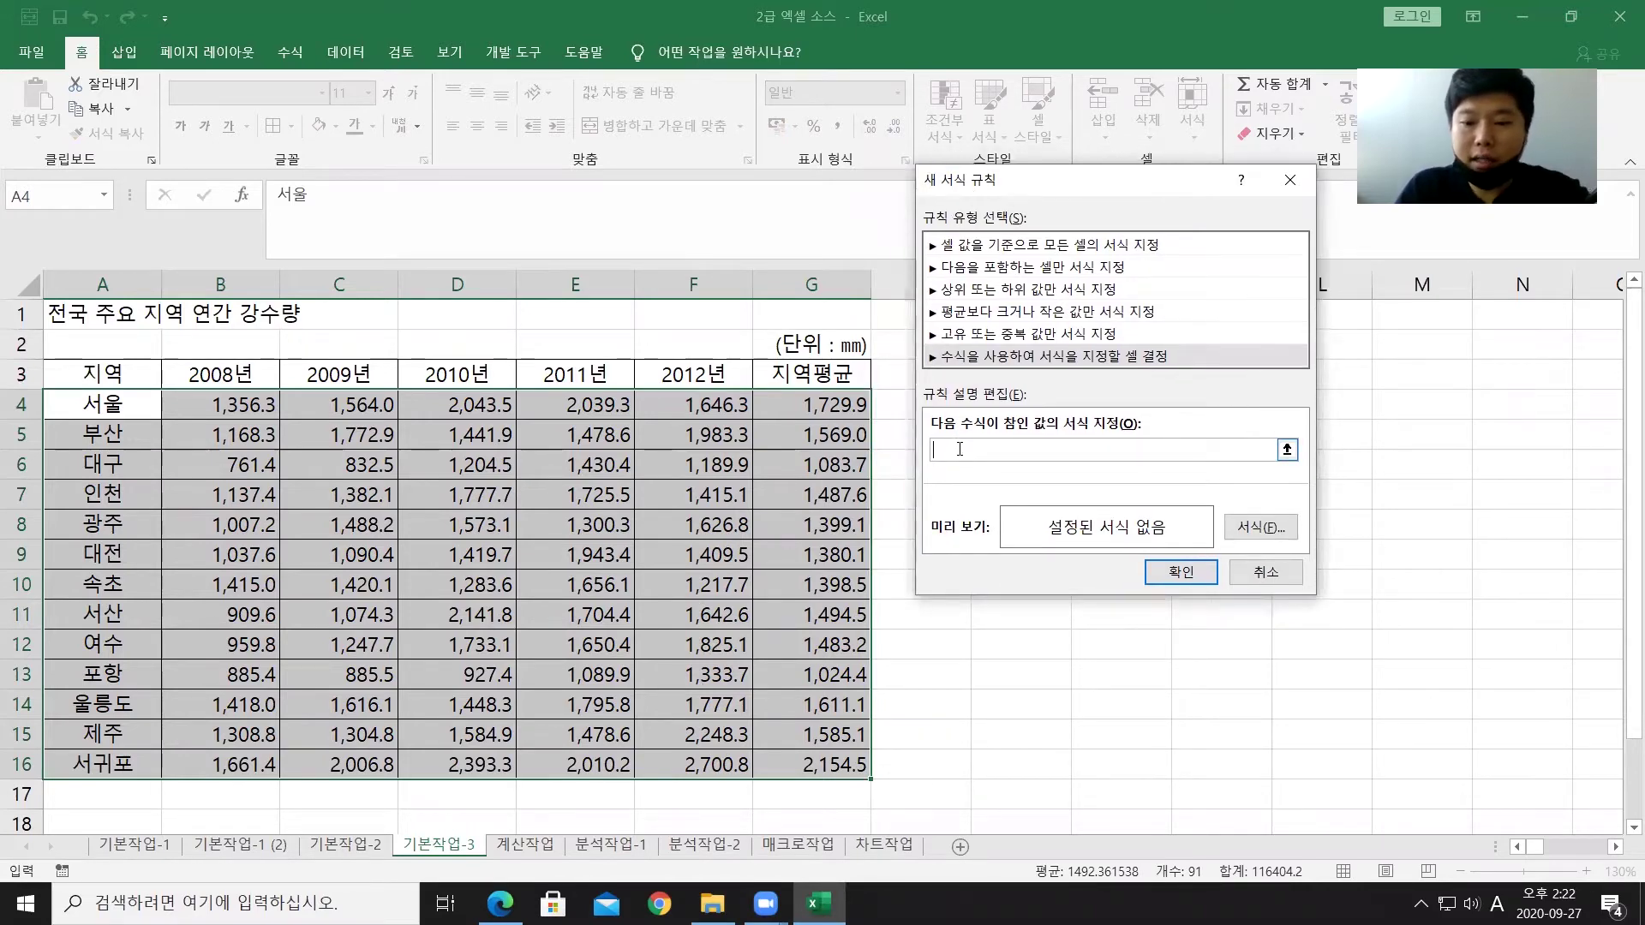
click(845, 406)
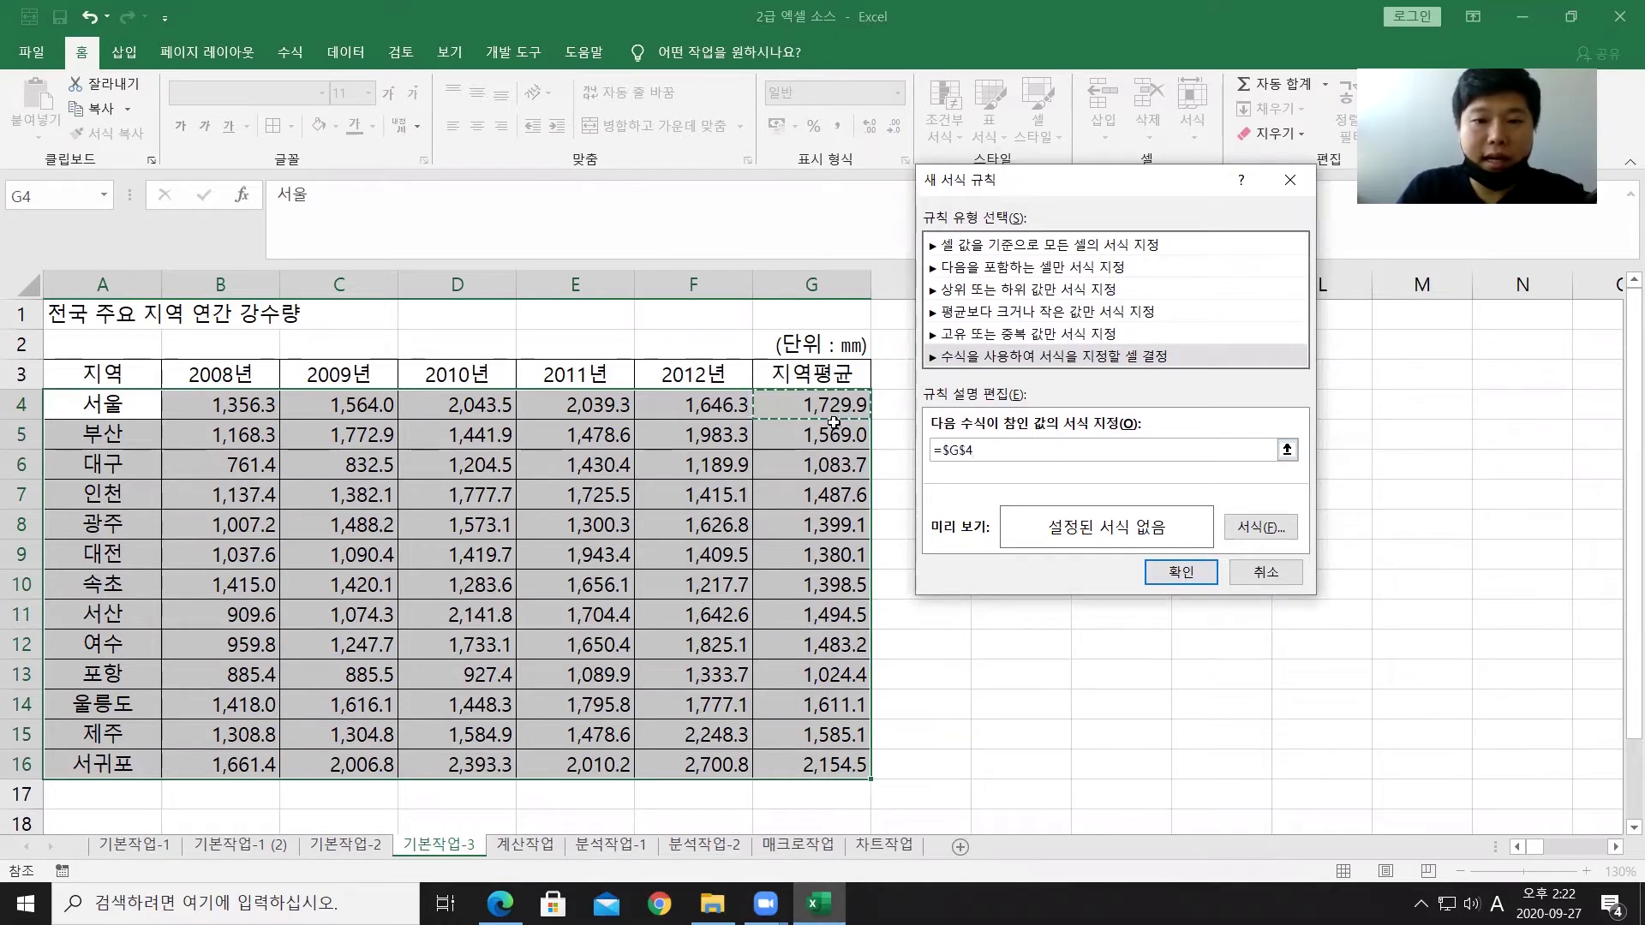
key(F4)
key(F4)
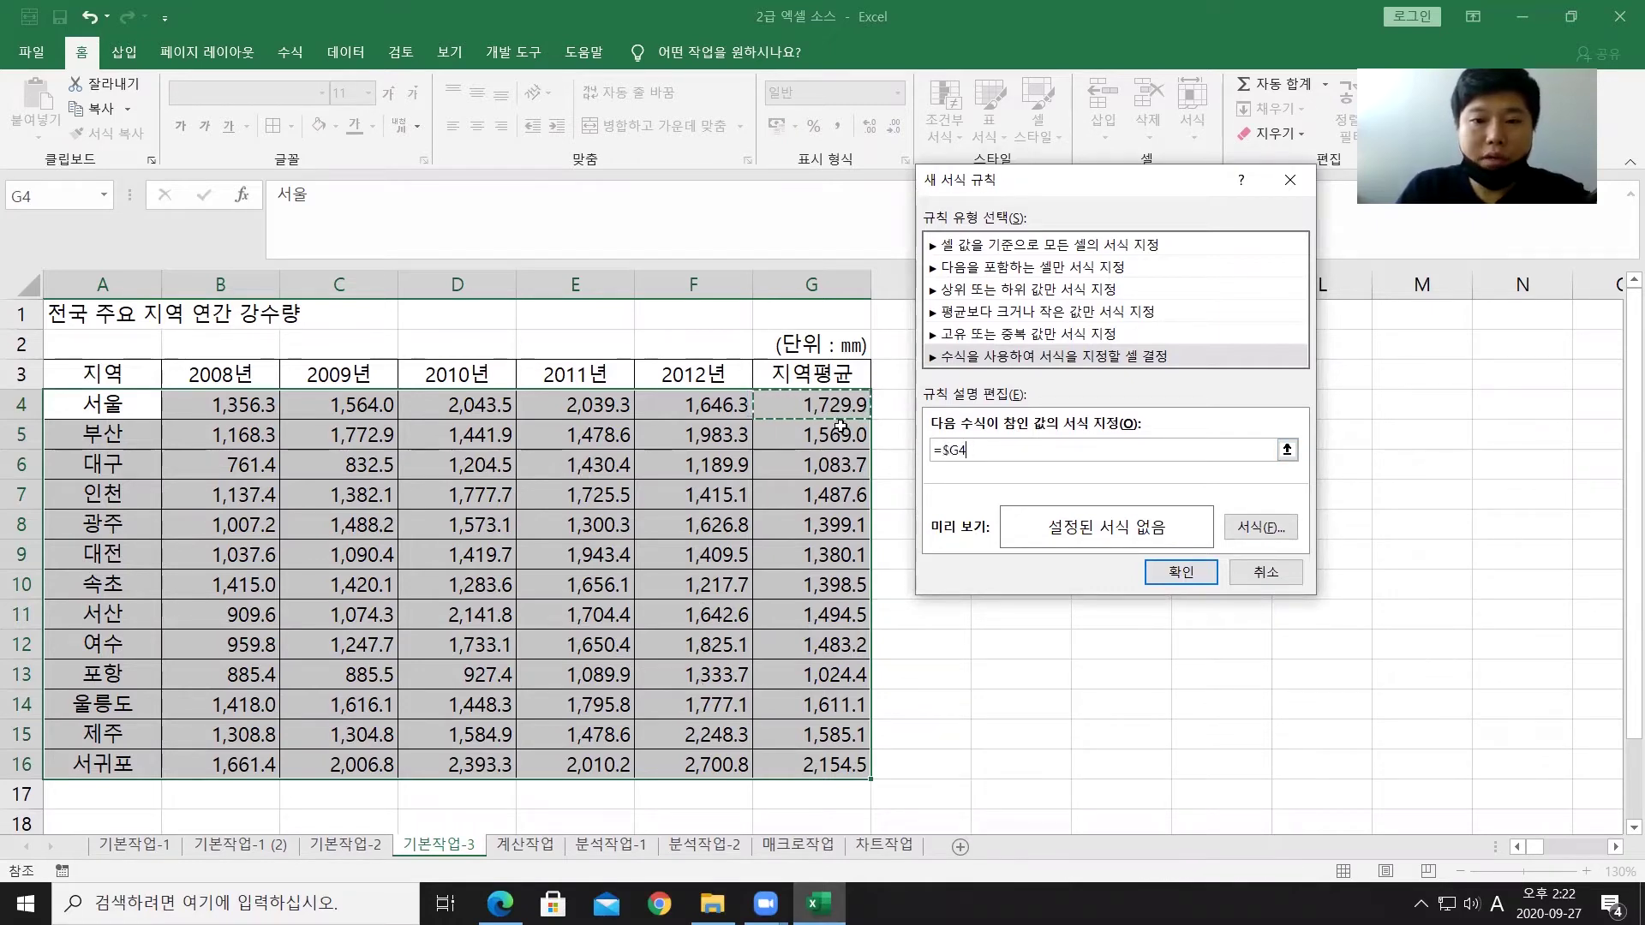
text(>=average()
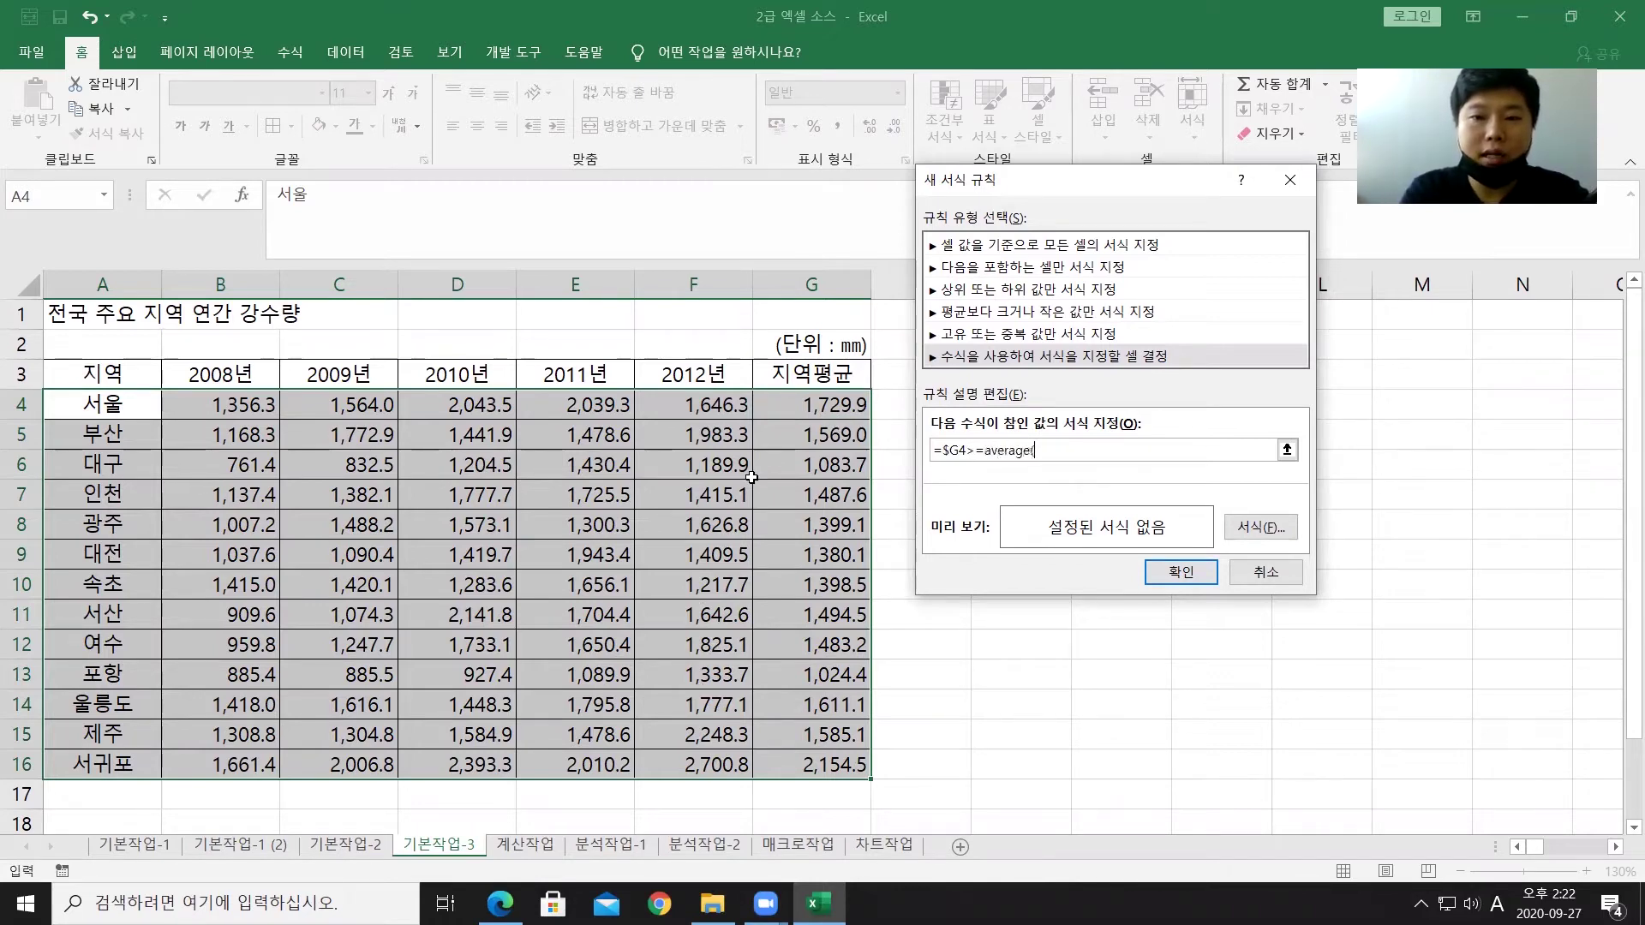
drag(701, 405, 712, 756)
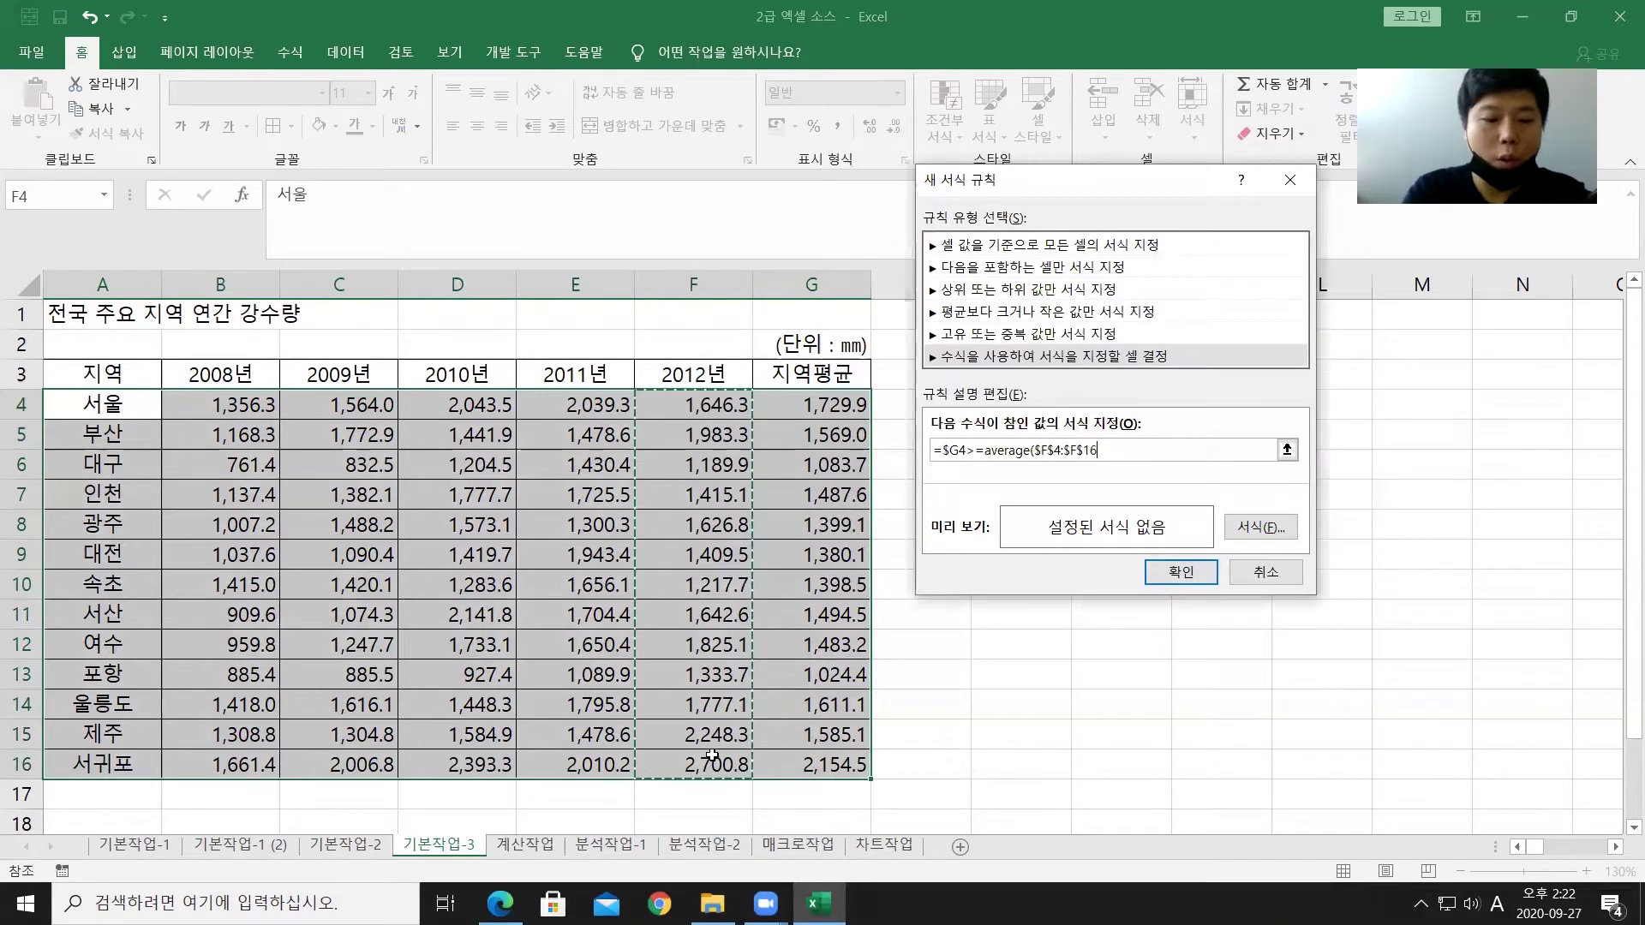
text())
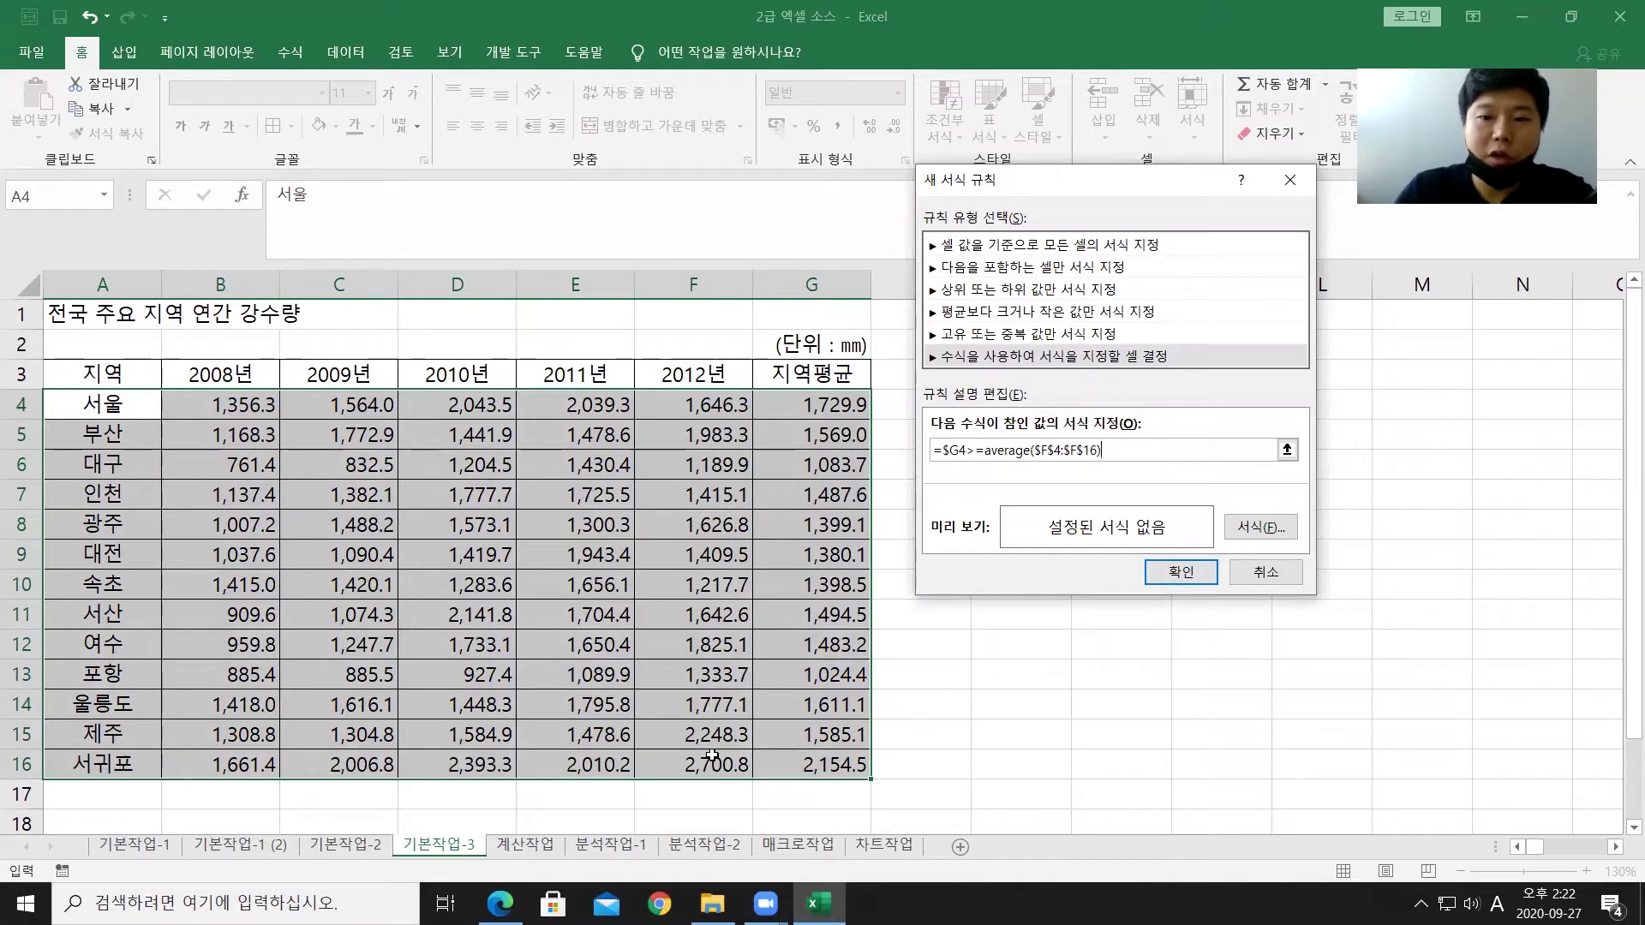
Step: Give the rule a bold (굵게) red font and apply it to the selected range
click(1241, 527)
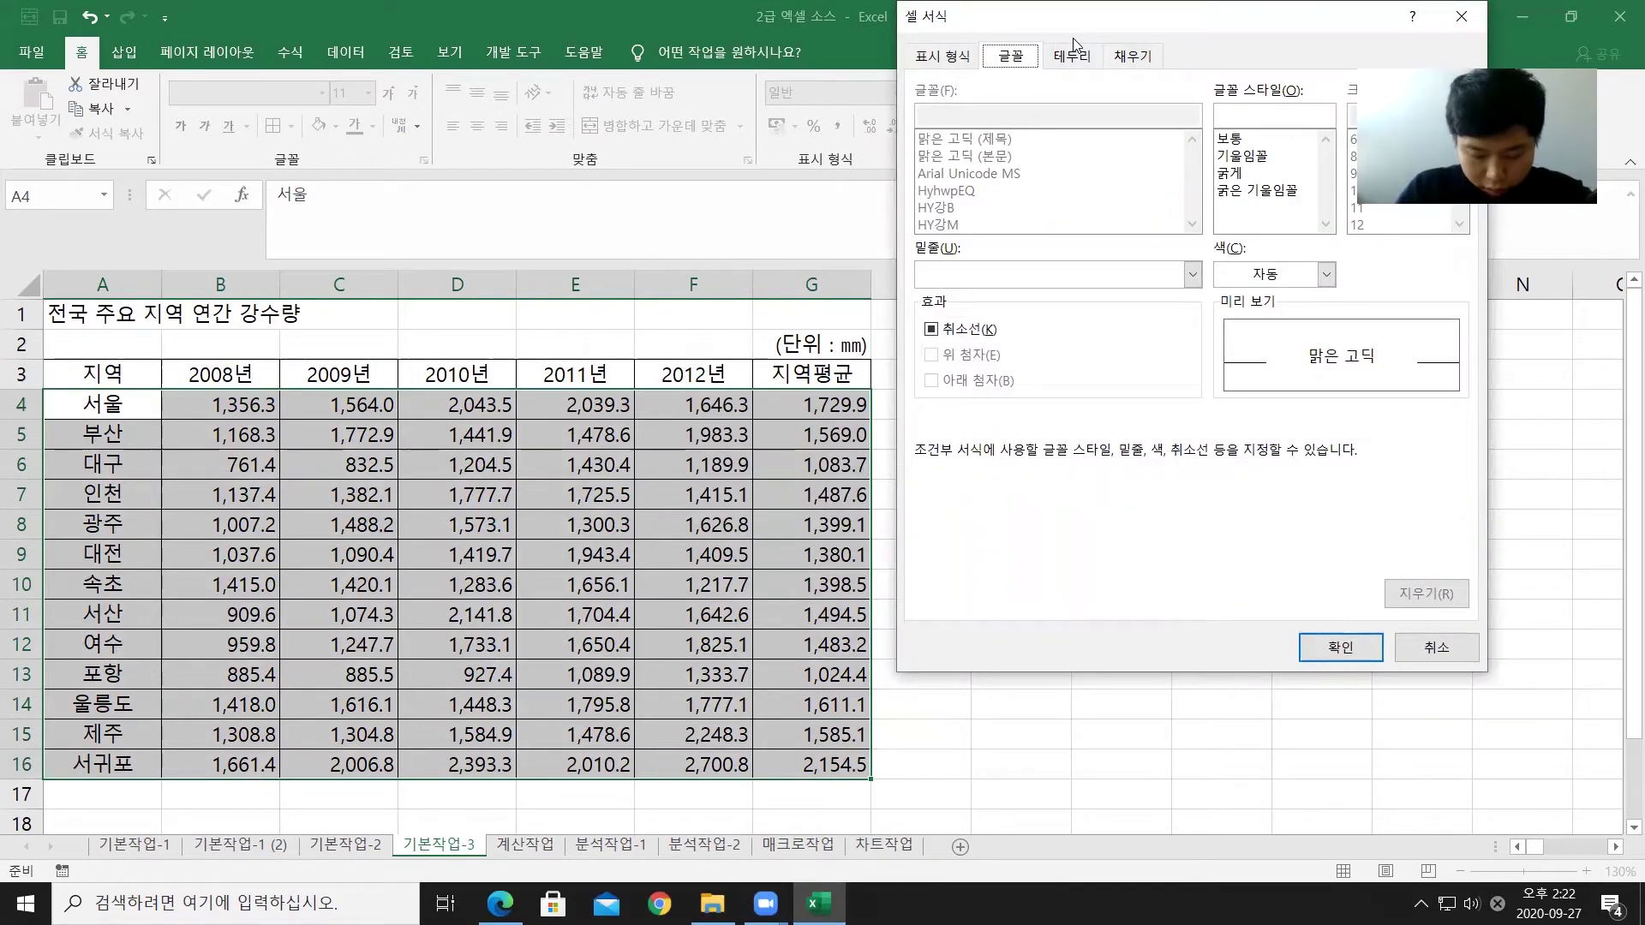
drag(1071, 17, 933, 71)
click(1096, 227)
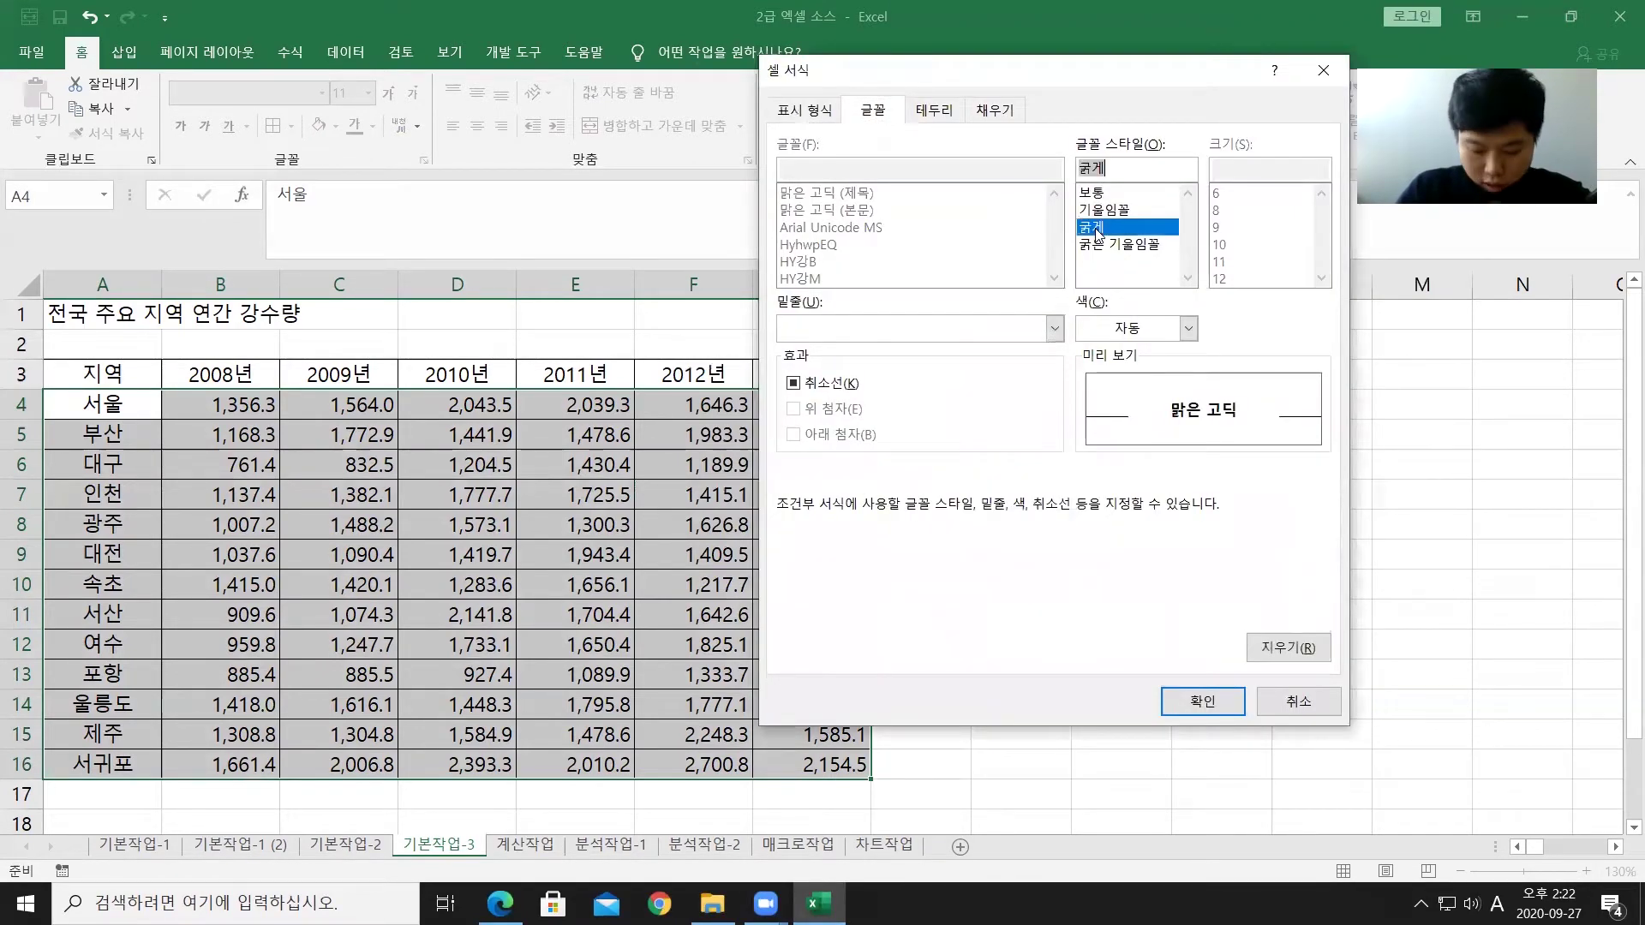
click(1187, 328)
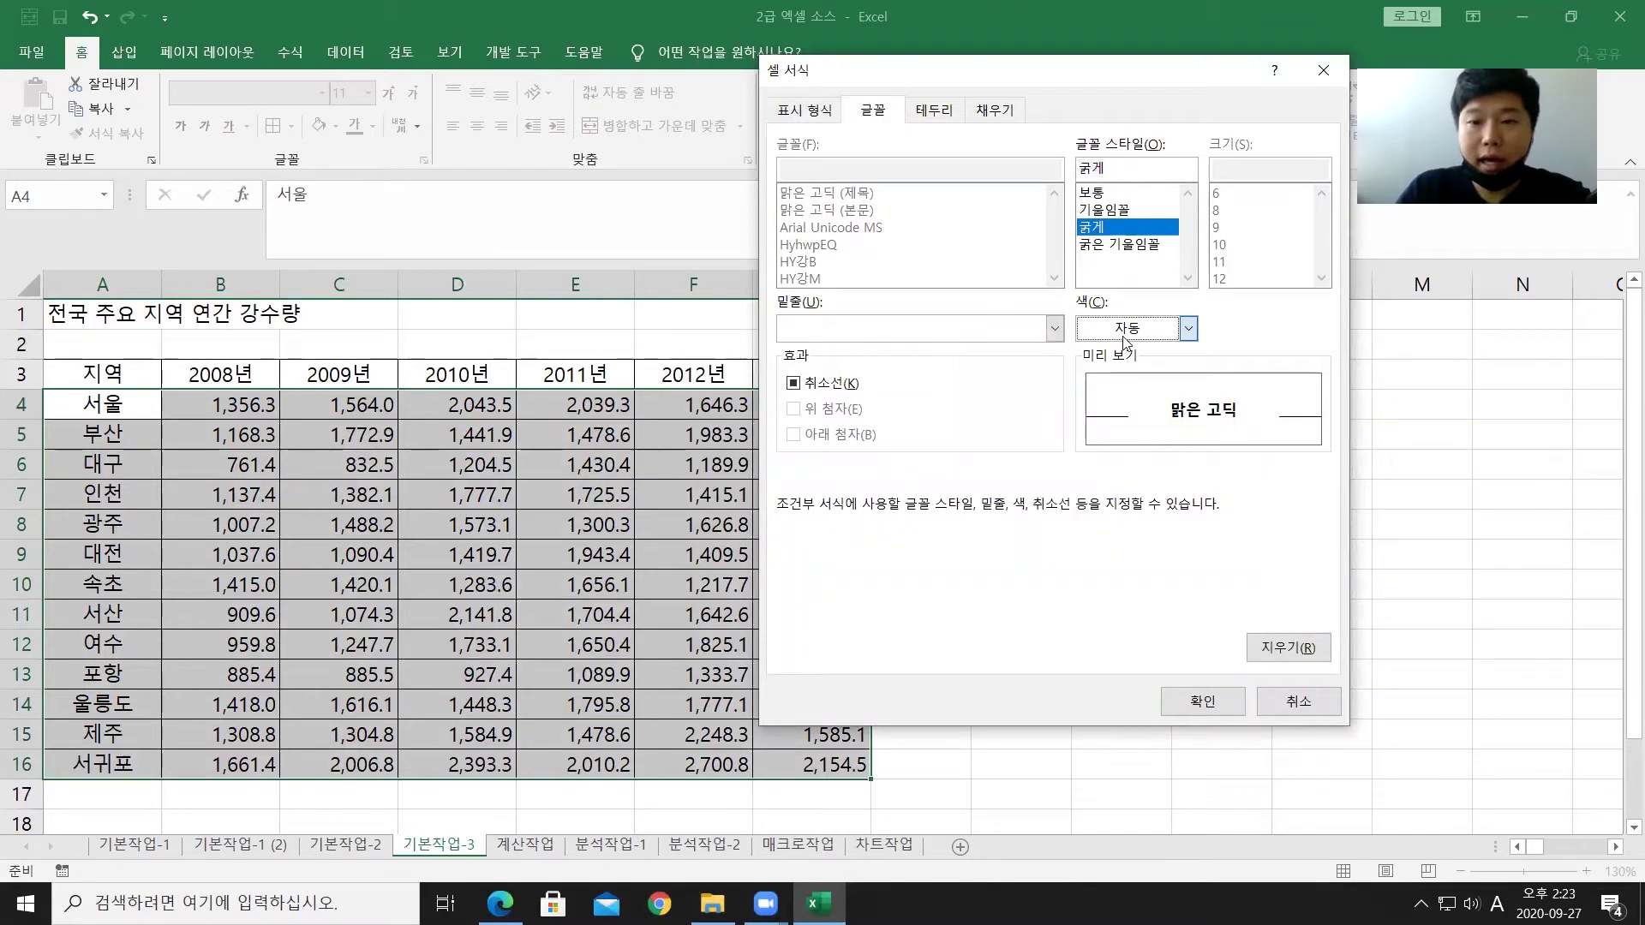
click(1103, 519)
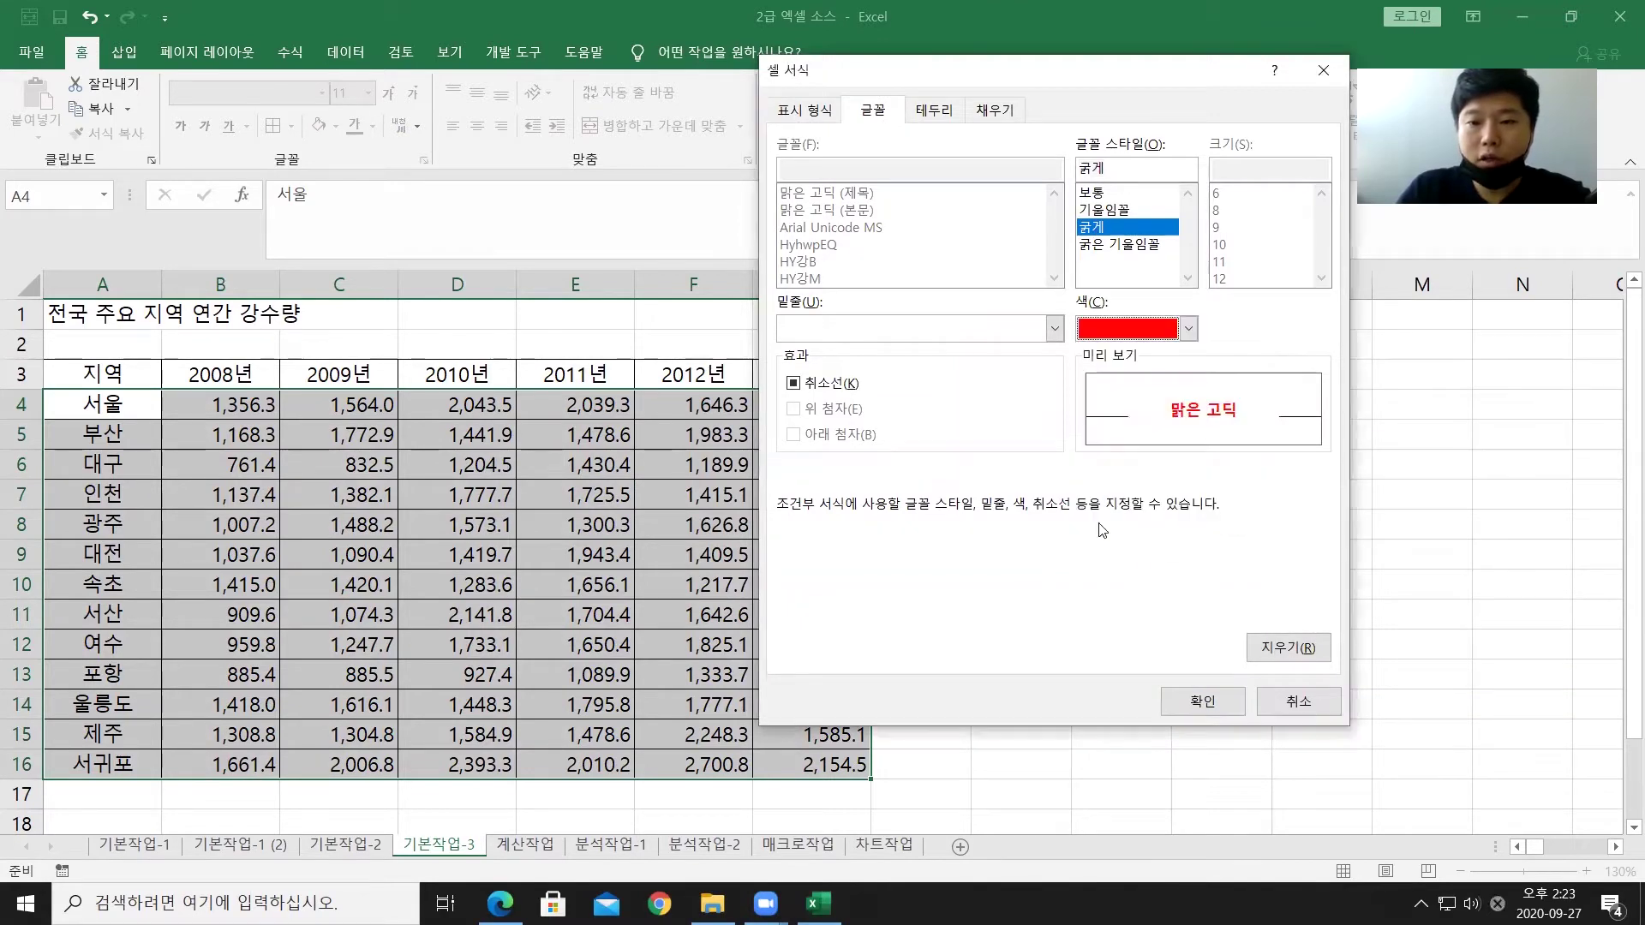
click(1203, 702)
click(1169, 583)
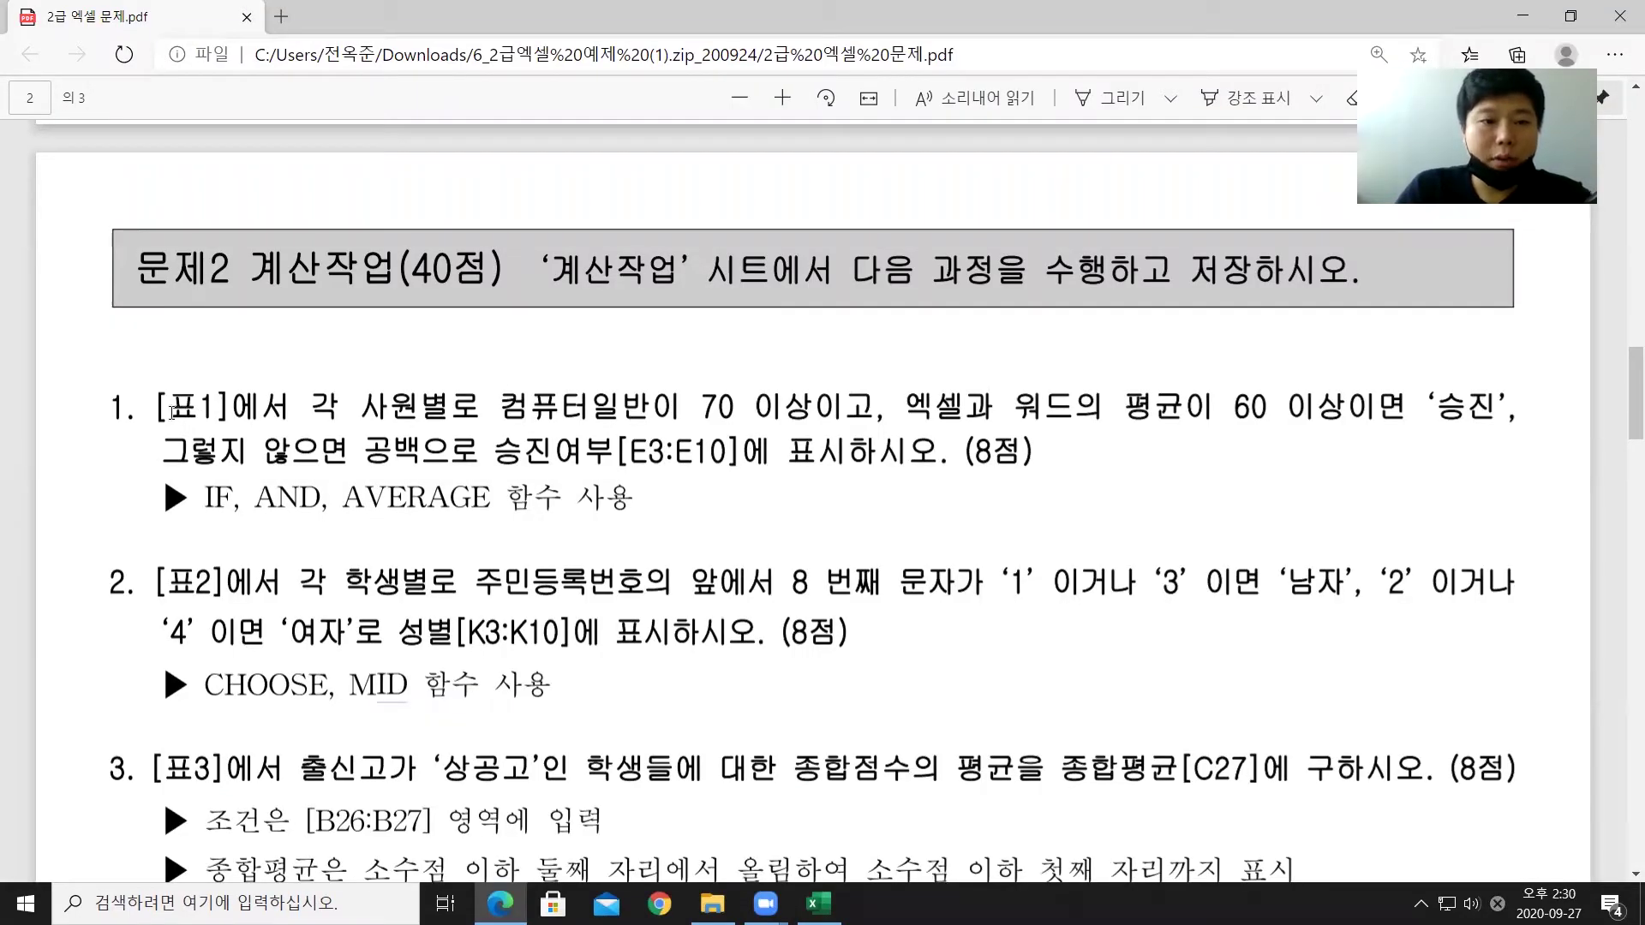
Step: Read task 1 of the 계산작업 section in the exam PDF, noting its two conditions, the result texts and the required functions
drag(168, 399, 871, 404)
click(540, 413)
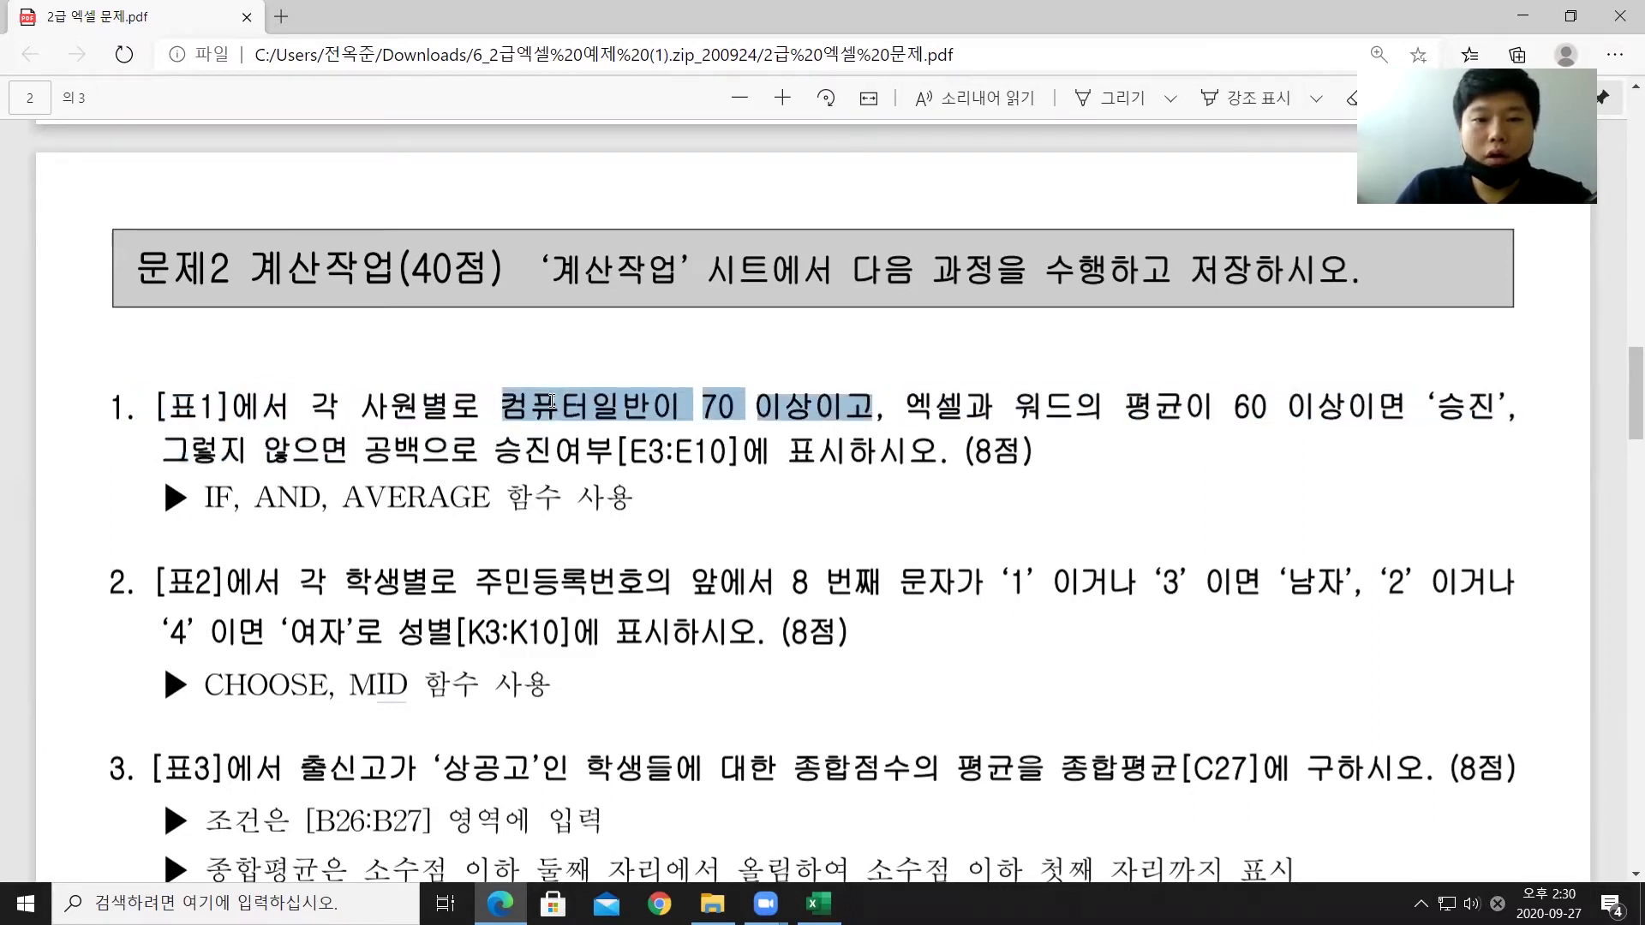
drag(495, 393, 1338, 405)
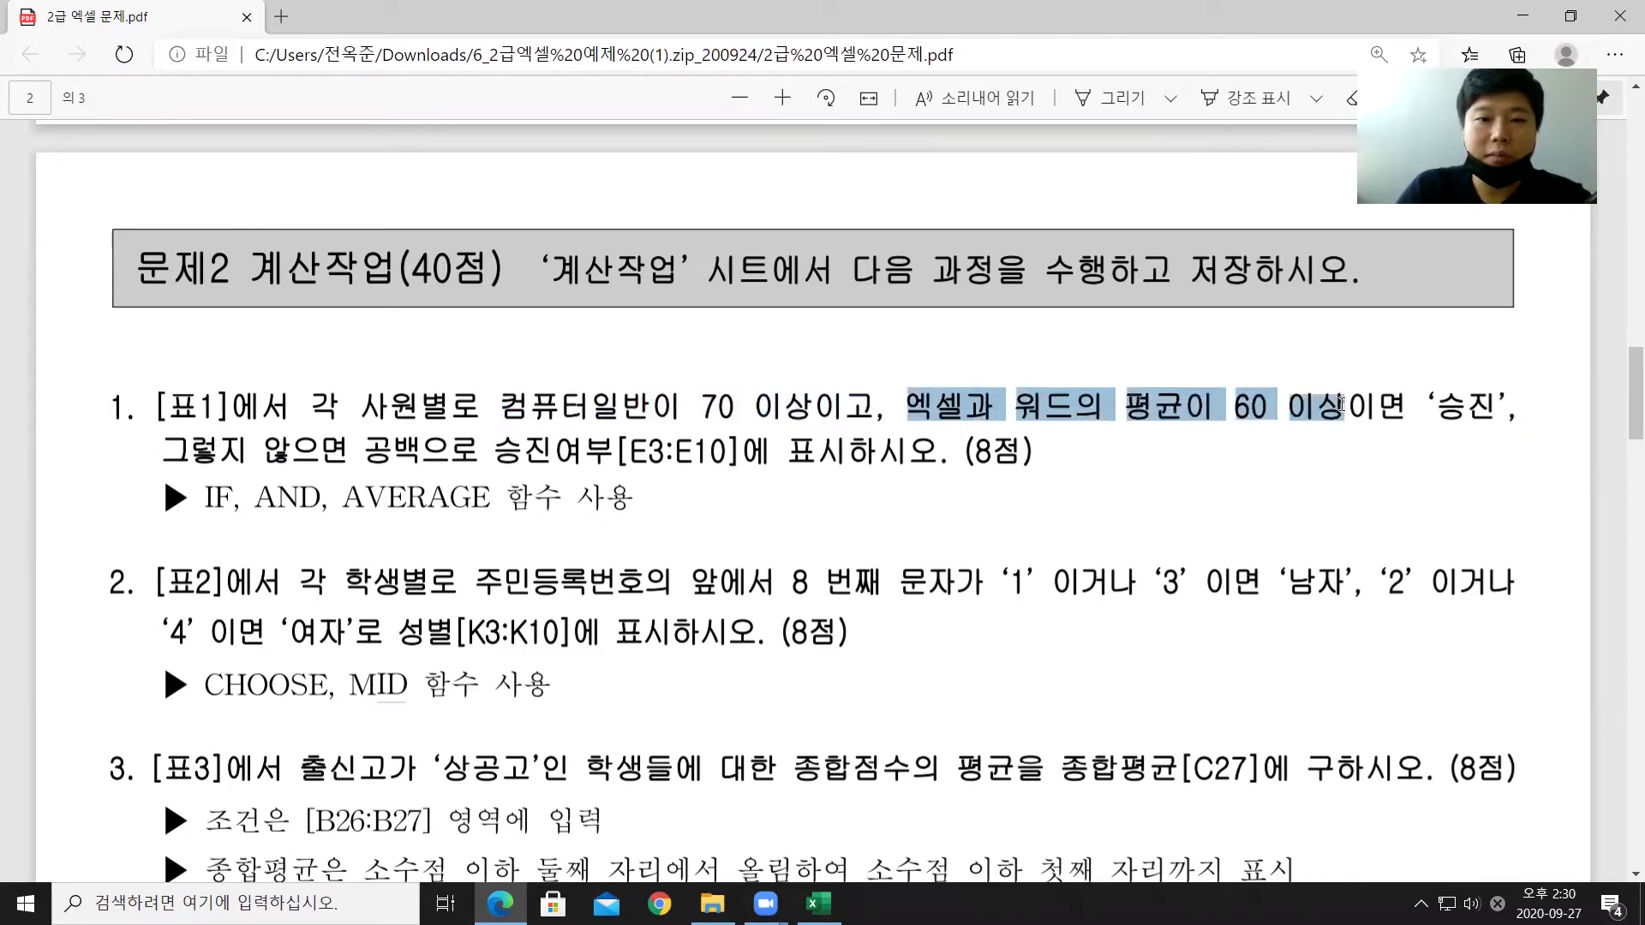
drag(819, 407, 866, 404)
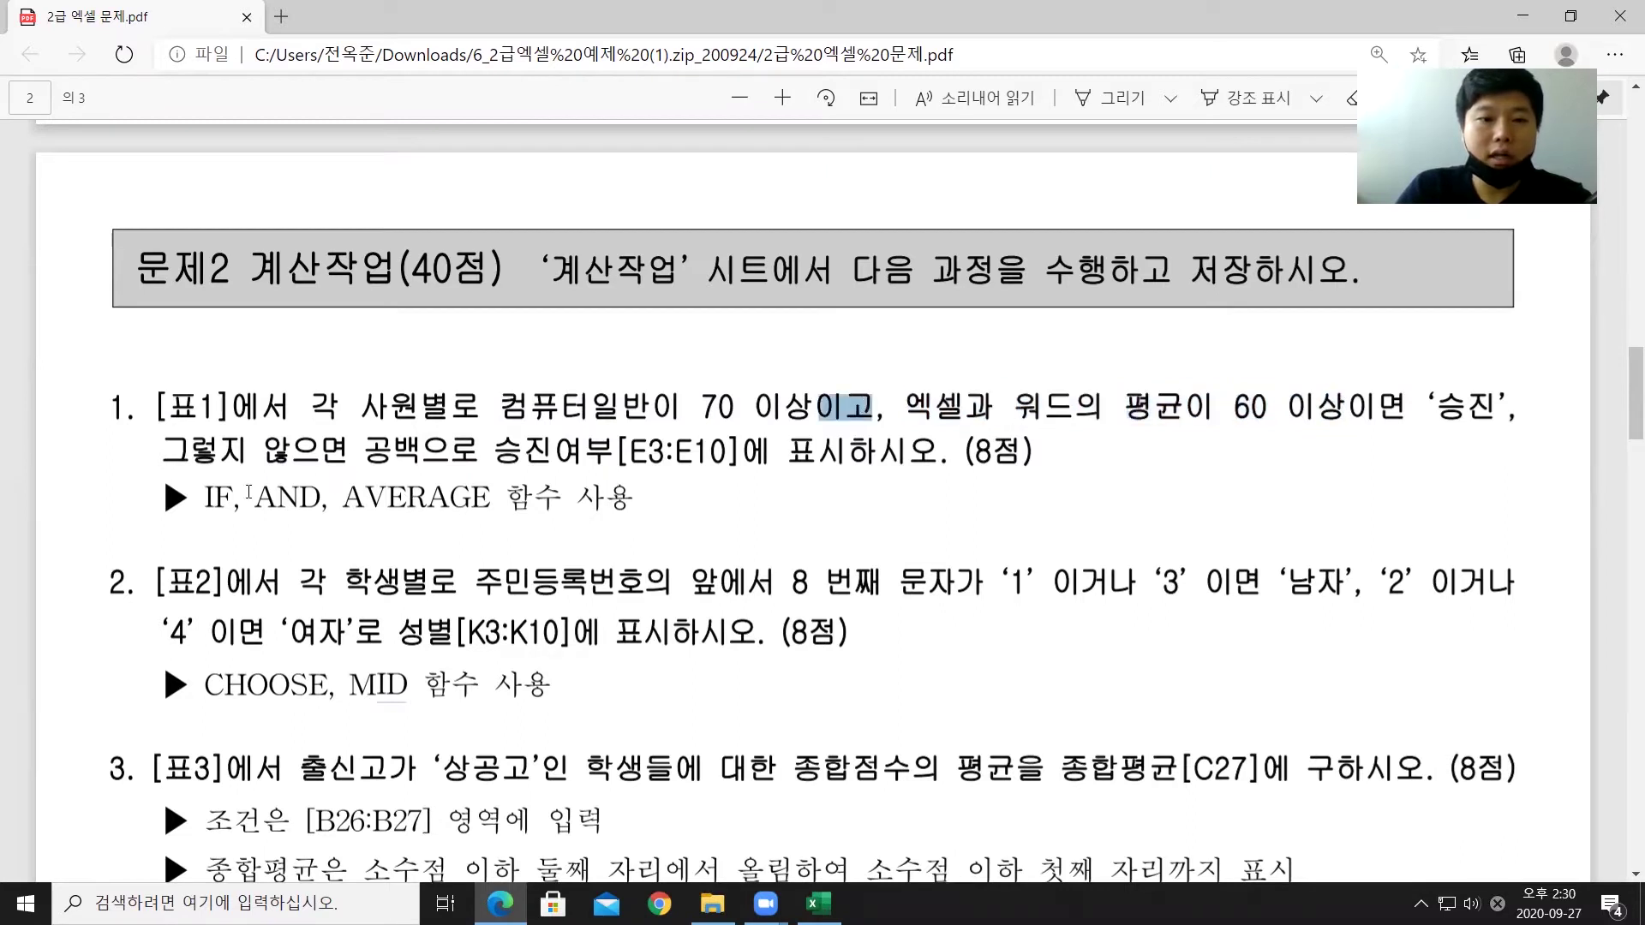
drag(233, 499, 317, 499)
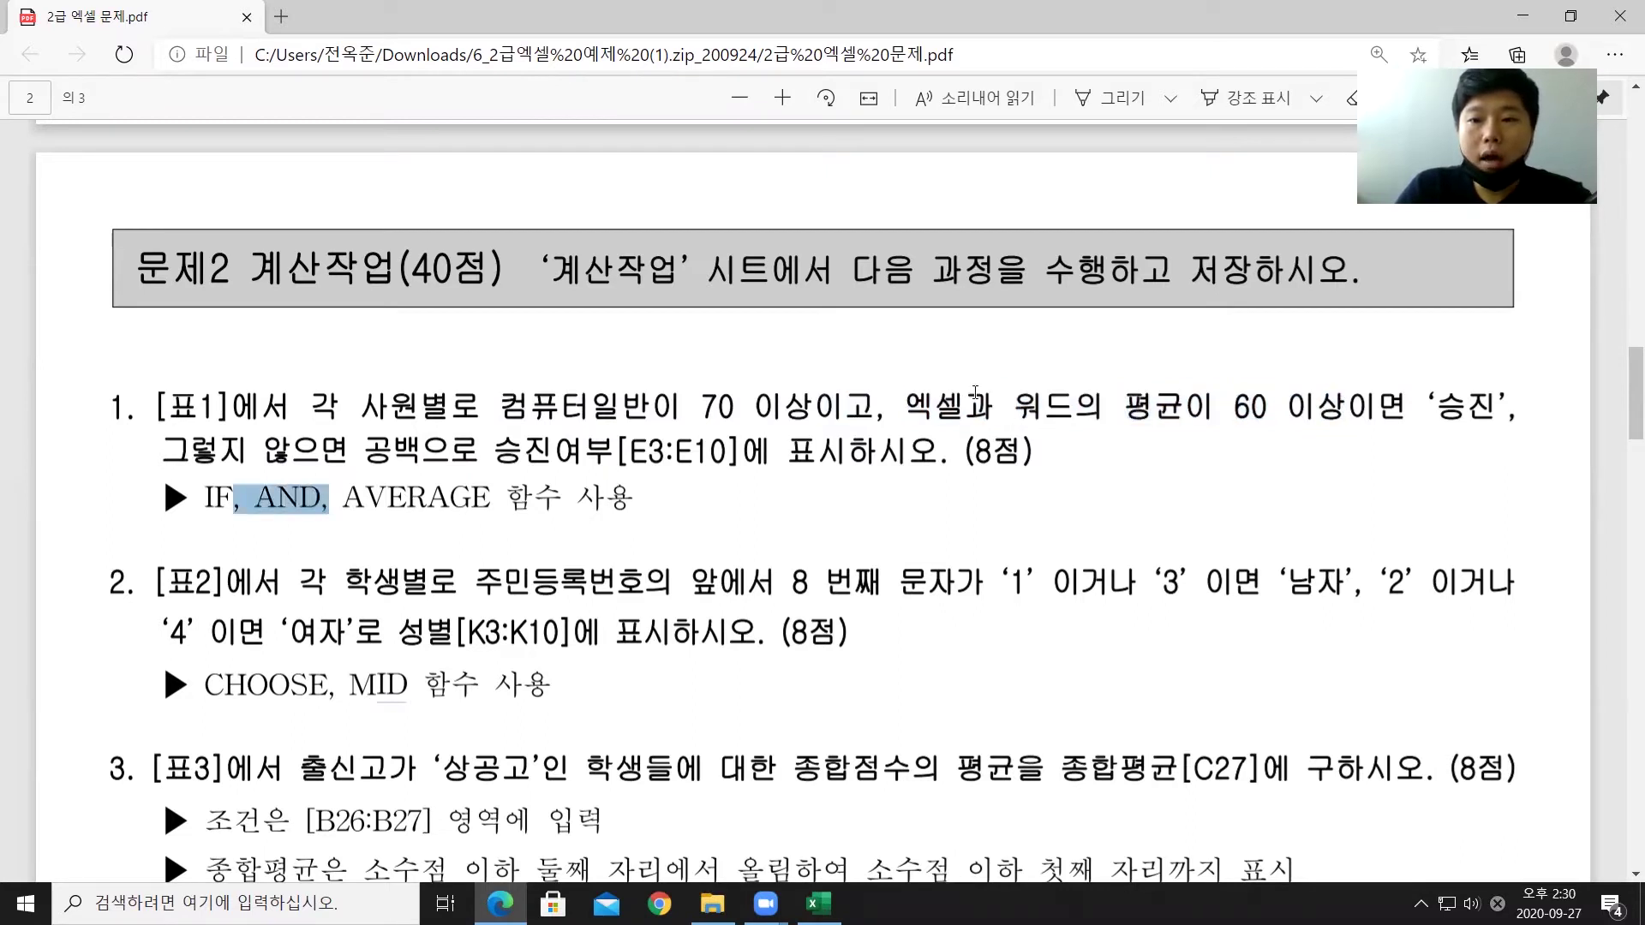
drag(1128, 408, 1182, 408)
drag(343, 499, 502, 499)
drag(1413, 413, 1498, 401)
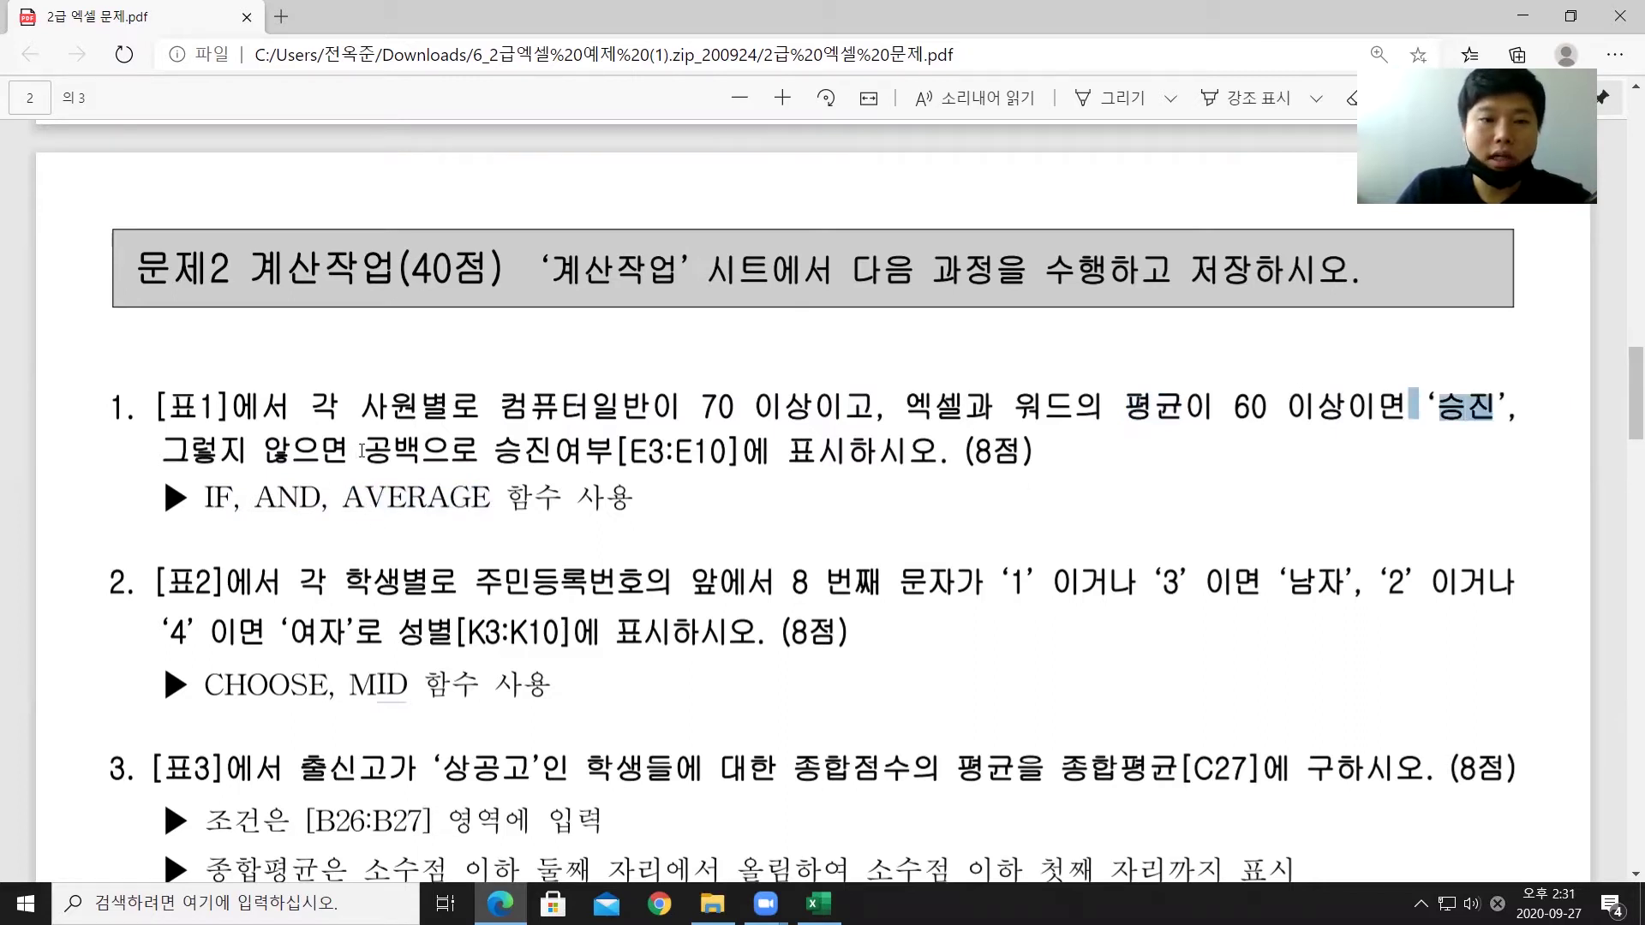
drag(362, 451, 419, 451)
click(258, 510)
drag(209, 497, 617, 492)
click(640, 494)
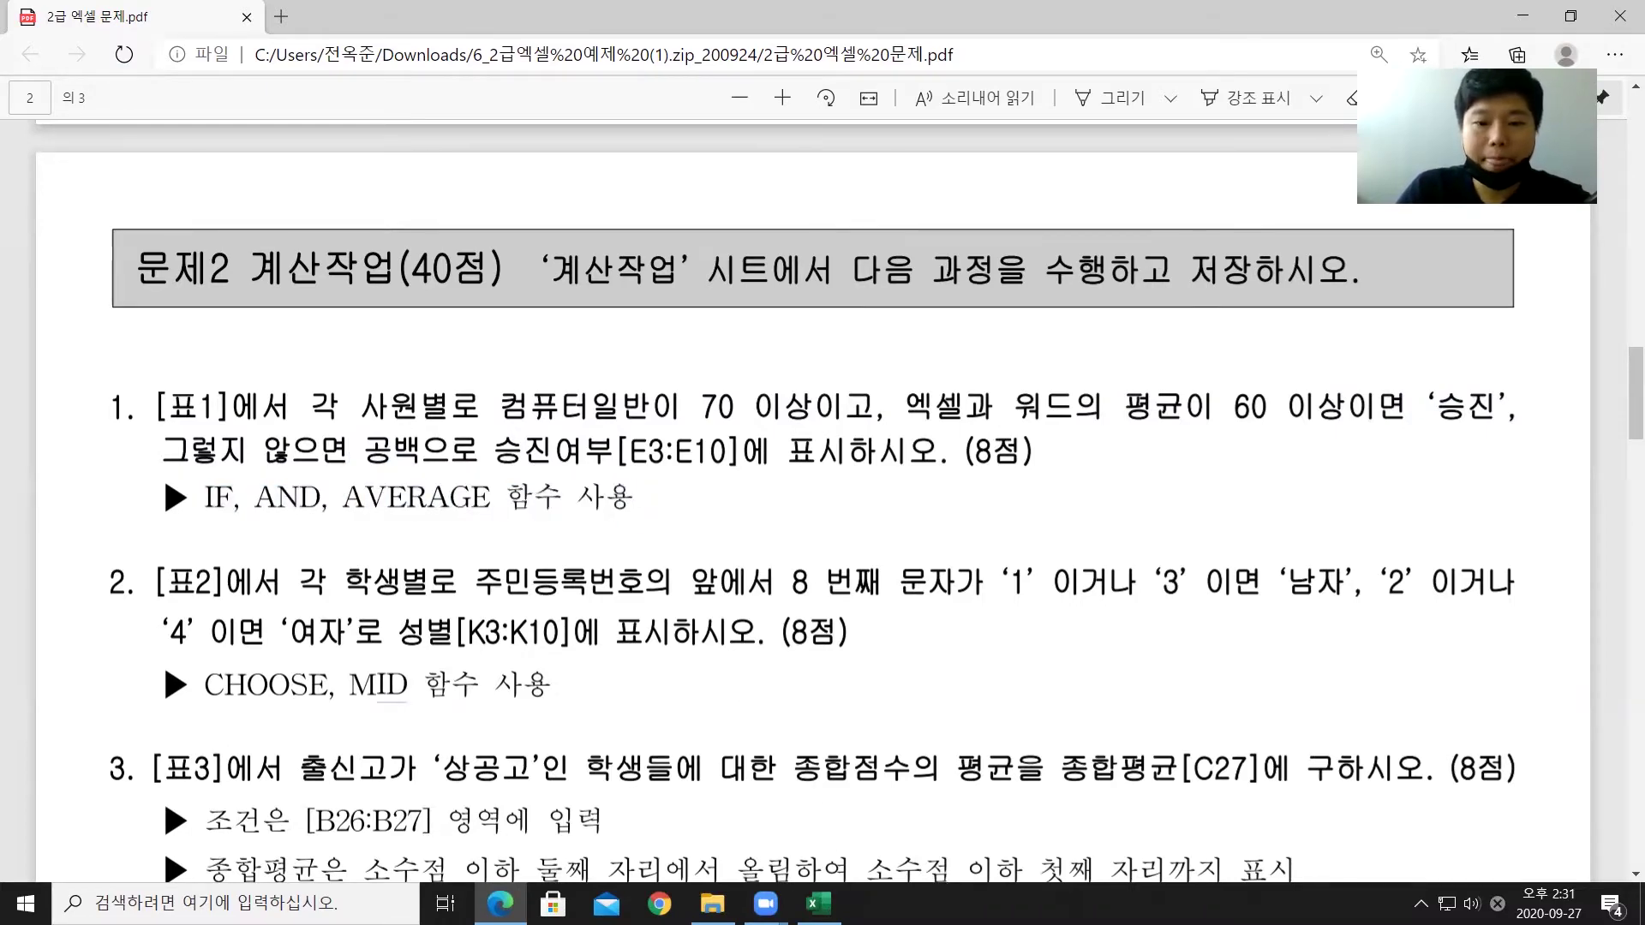
Step: Switch to Excel and begin an IF formula in E3 of sheet 계산작업 with an AND test whose first condition is B3>=70
click(818, 903)
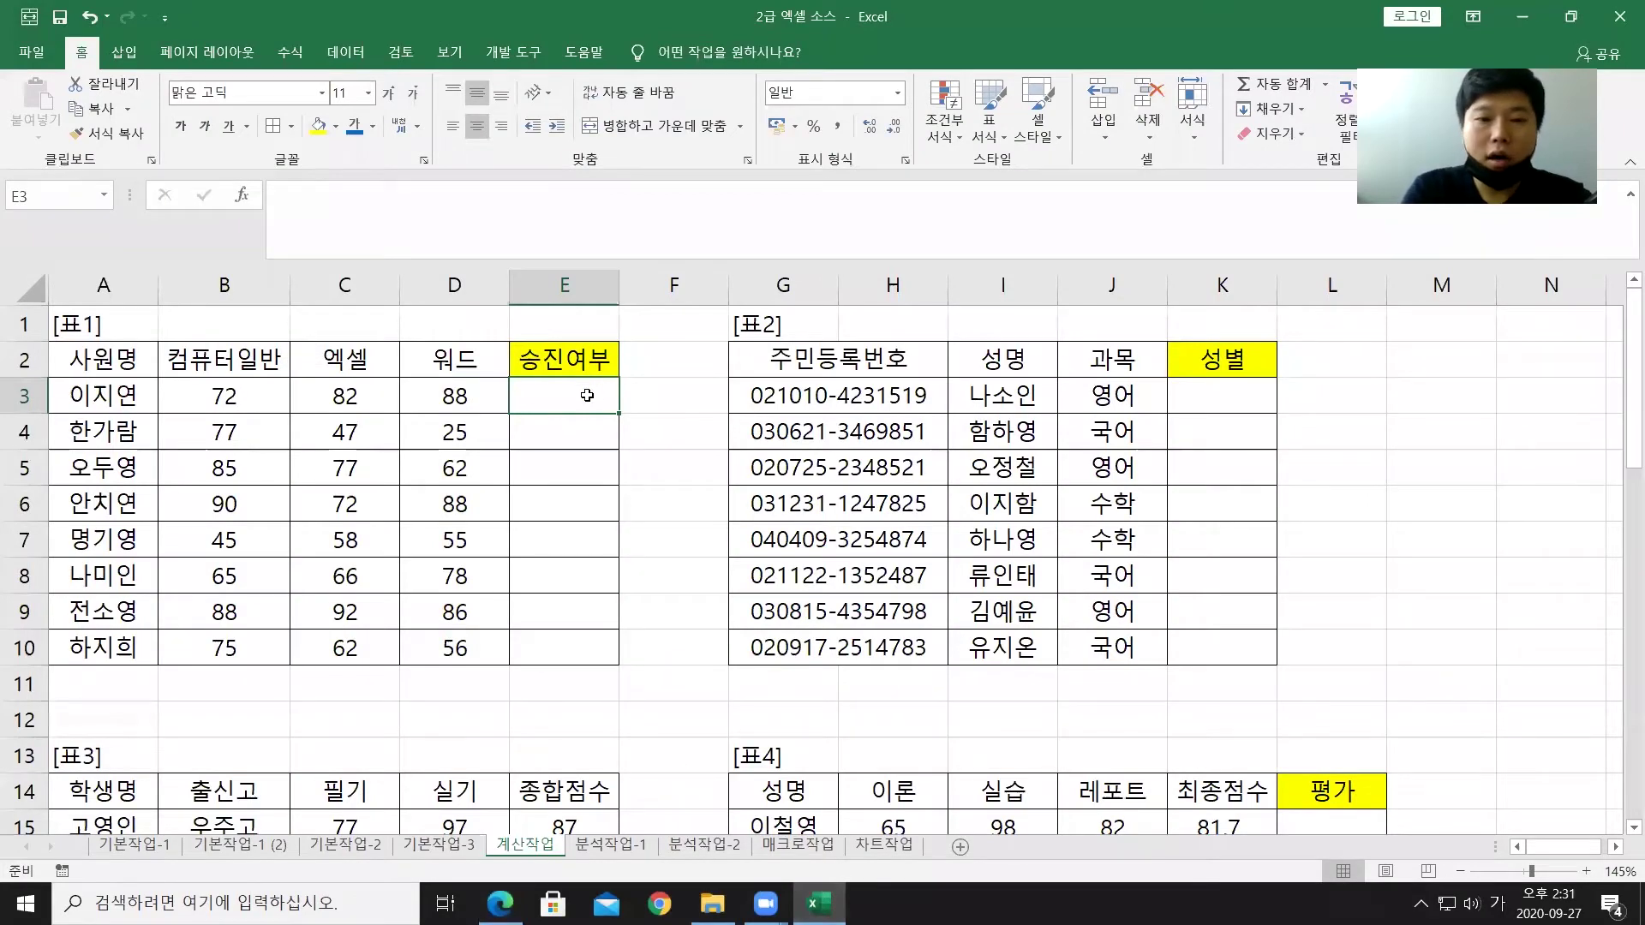
text(=ㅑ)
key(BackSpace)
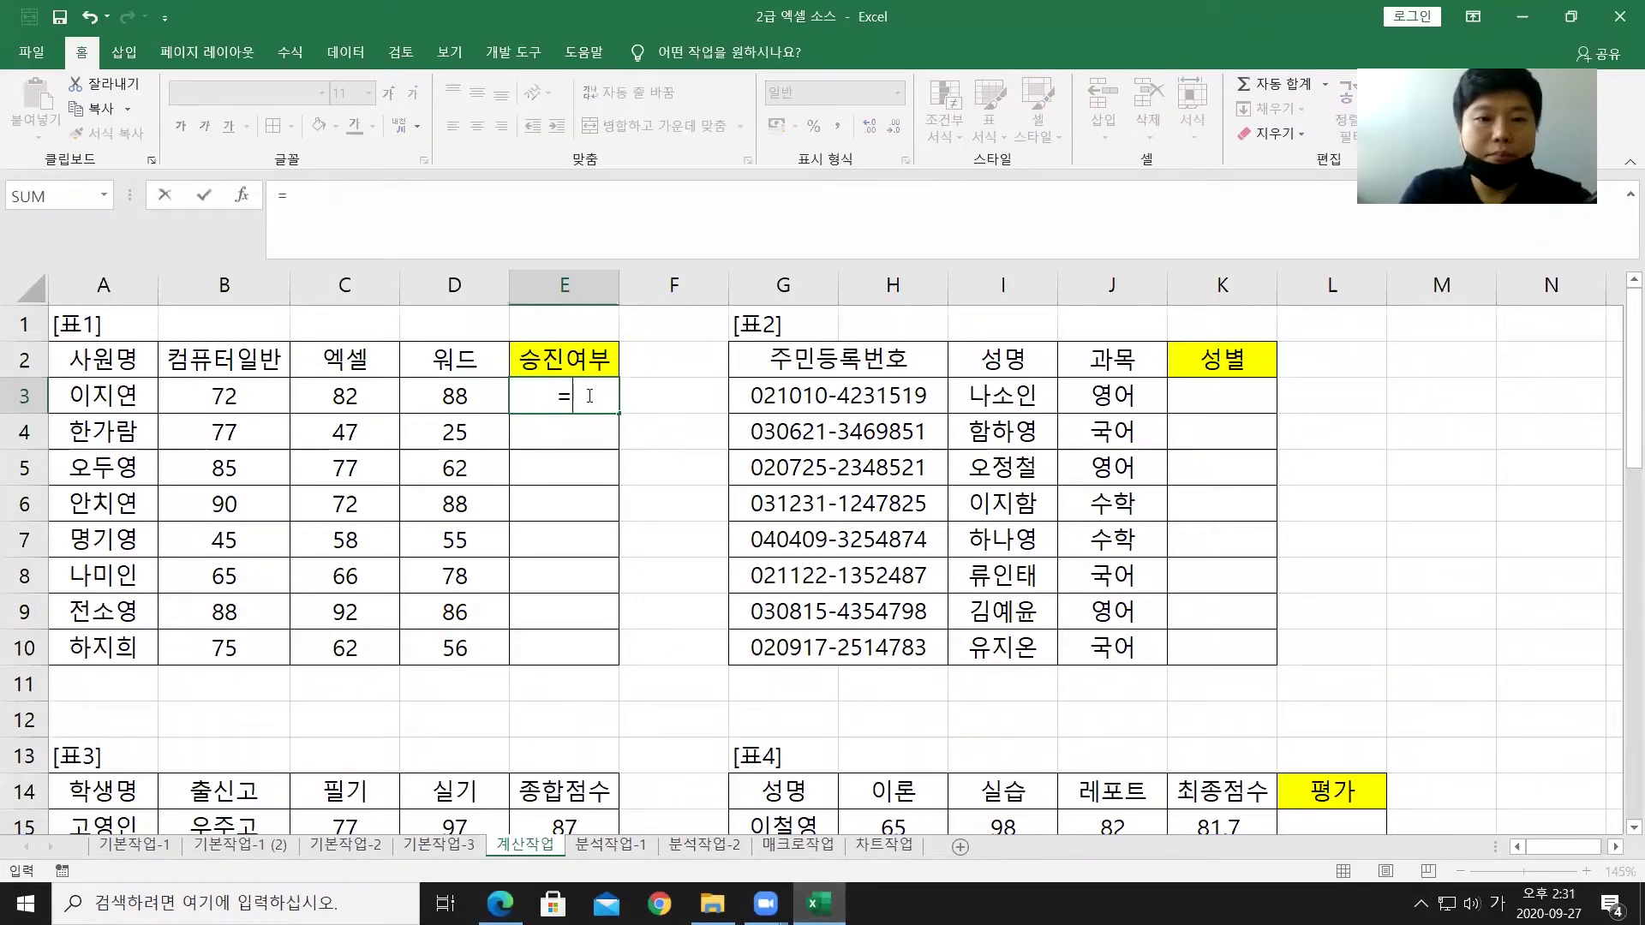
key(Hangul)
text(if()
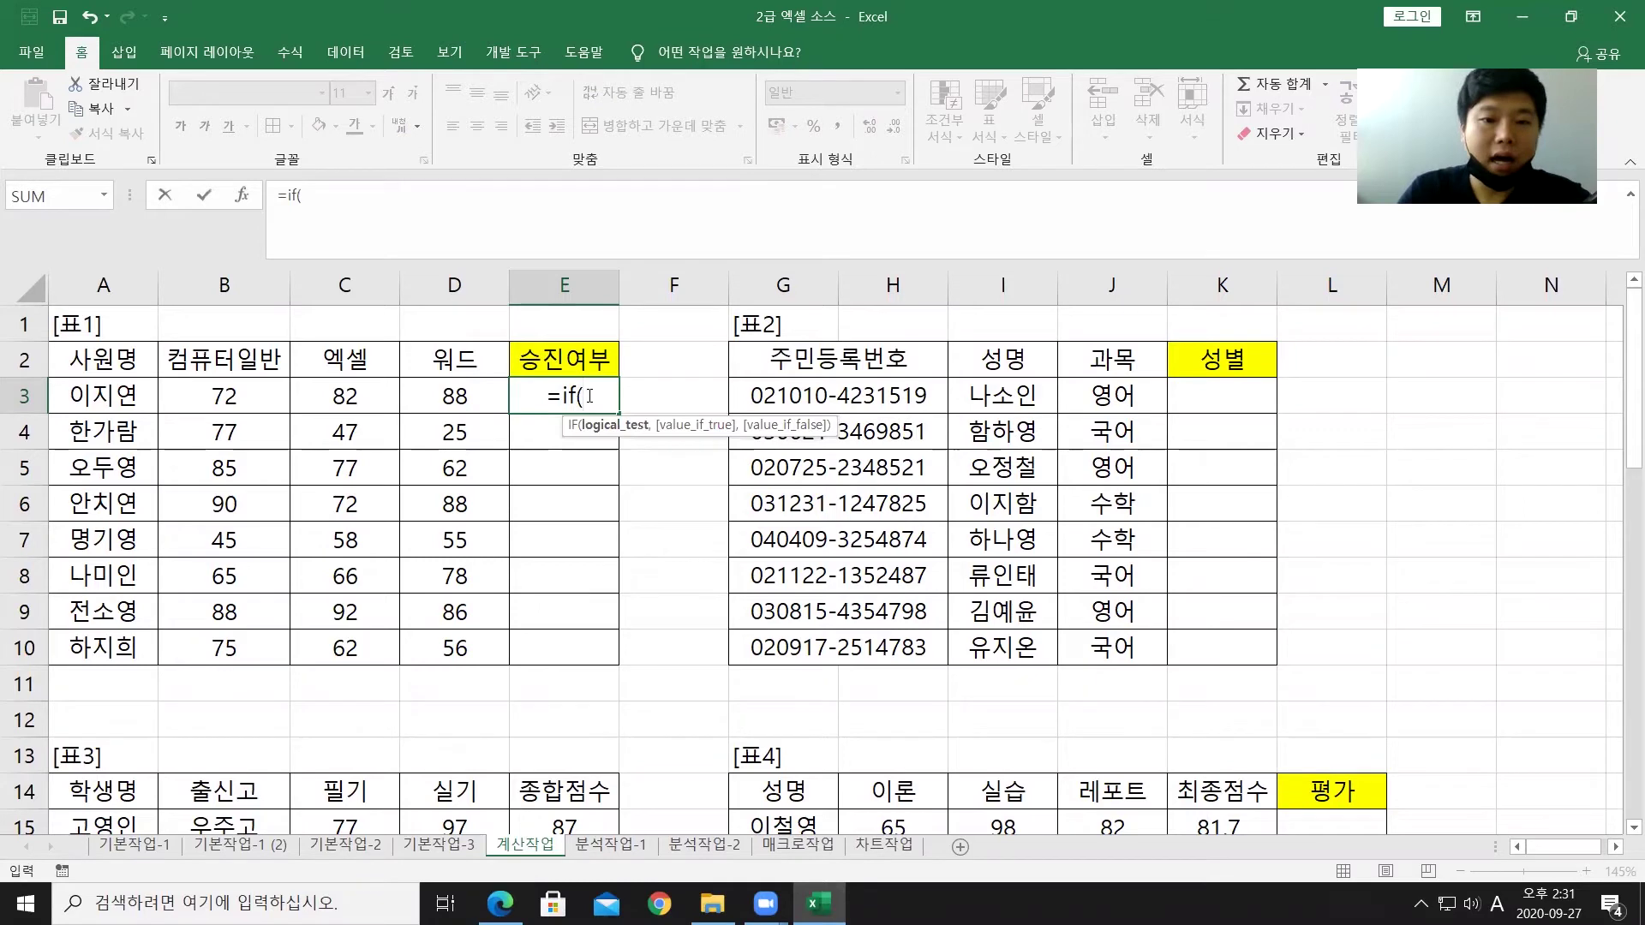
text(and()
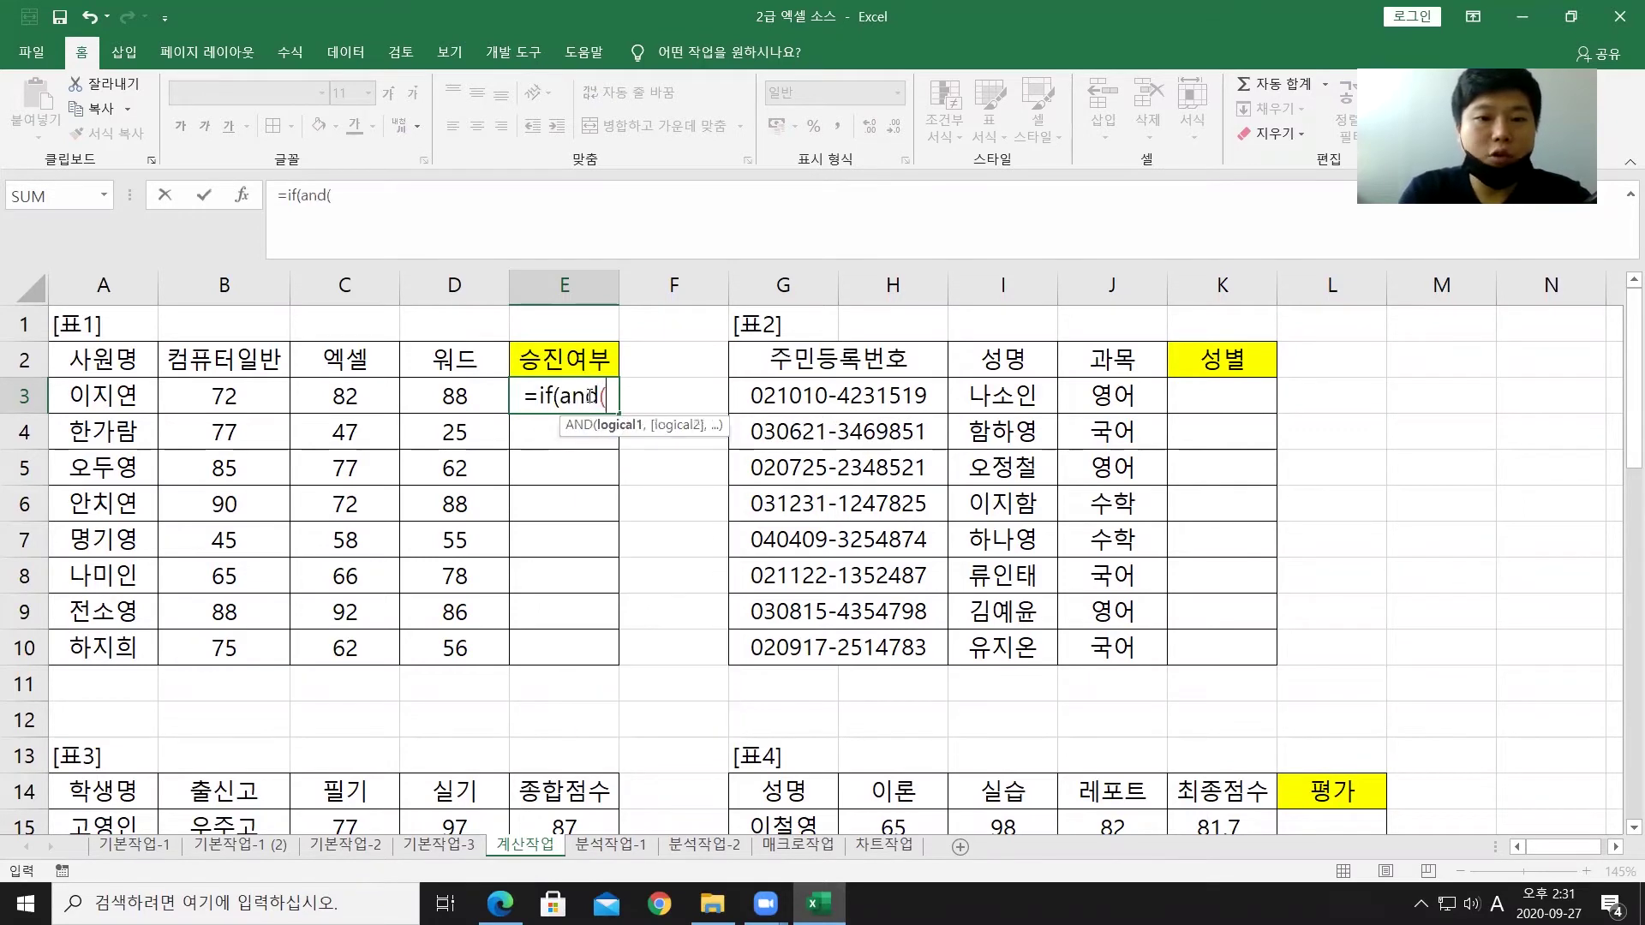
click(241, 401)
text(>=70)
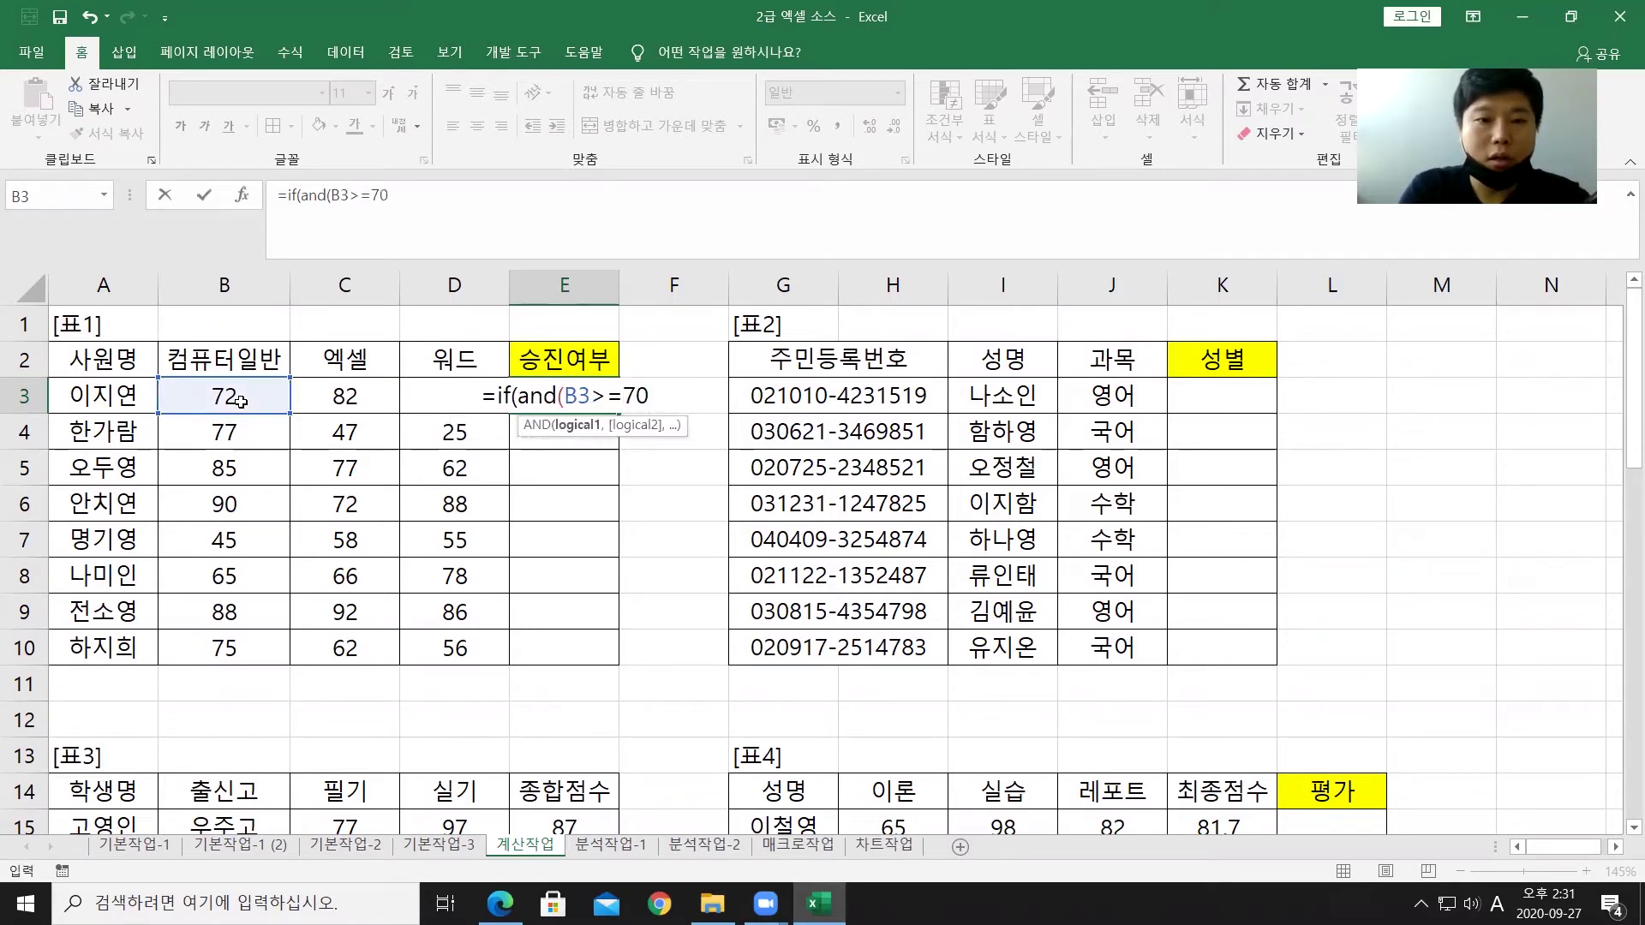
text(,)
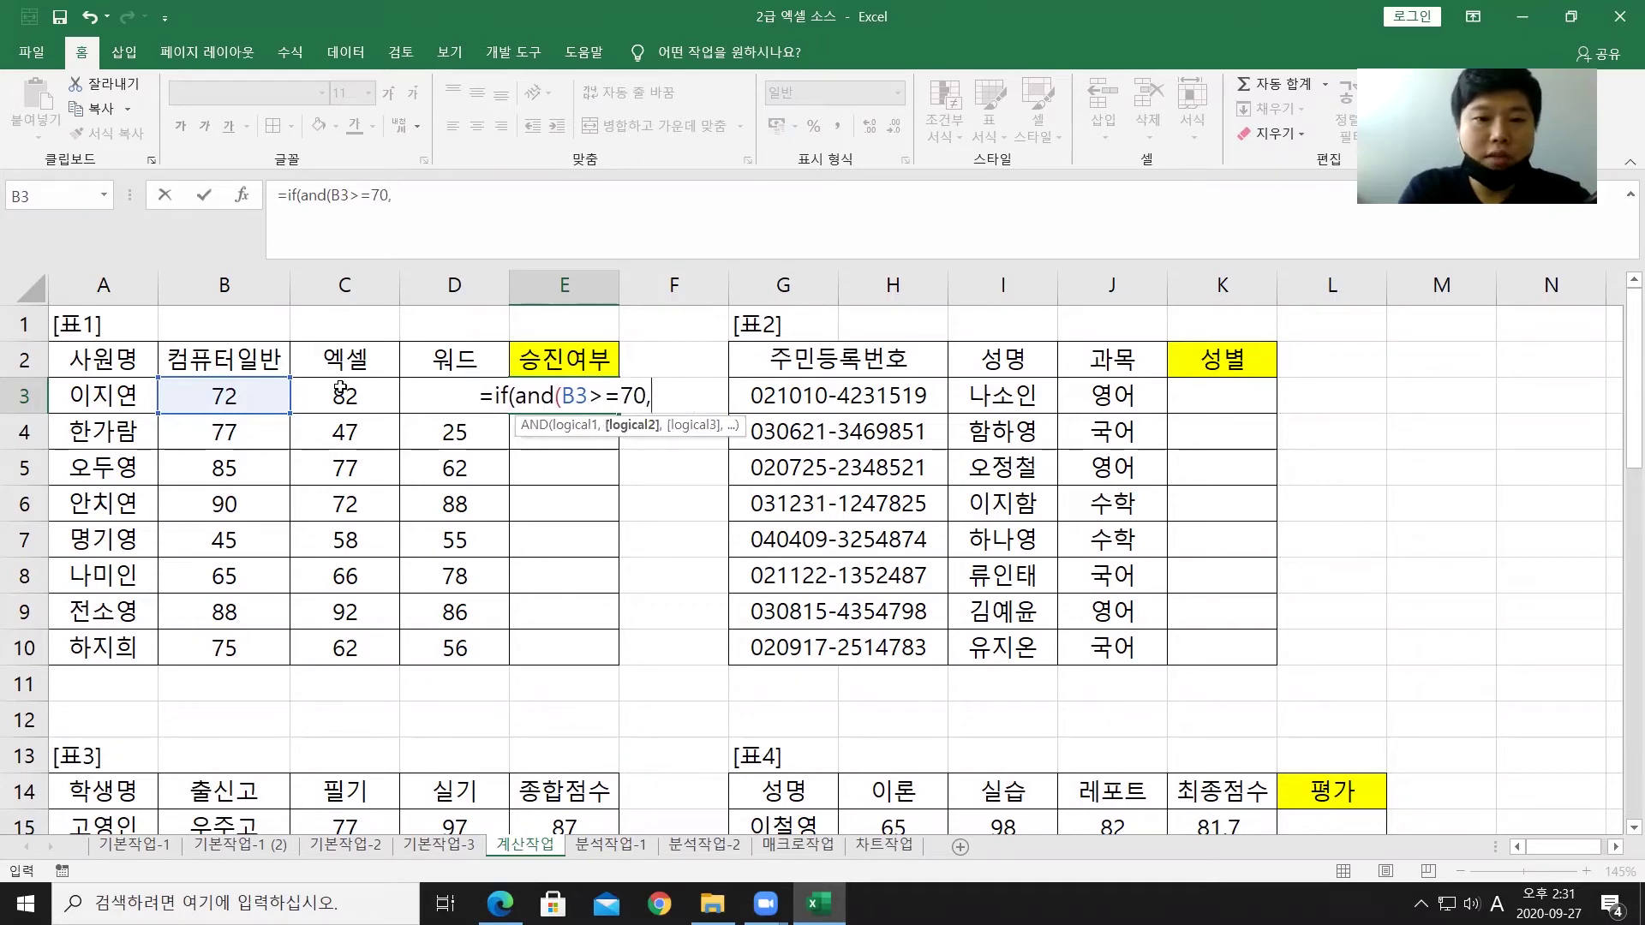
Step: Add average(C3:D3)>=60 as the second AND condition in E3's formula and close the AND test
text(average()
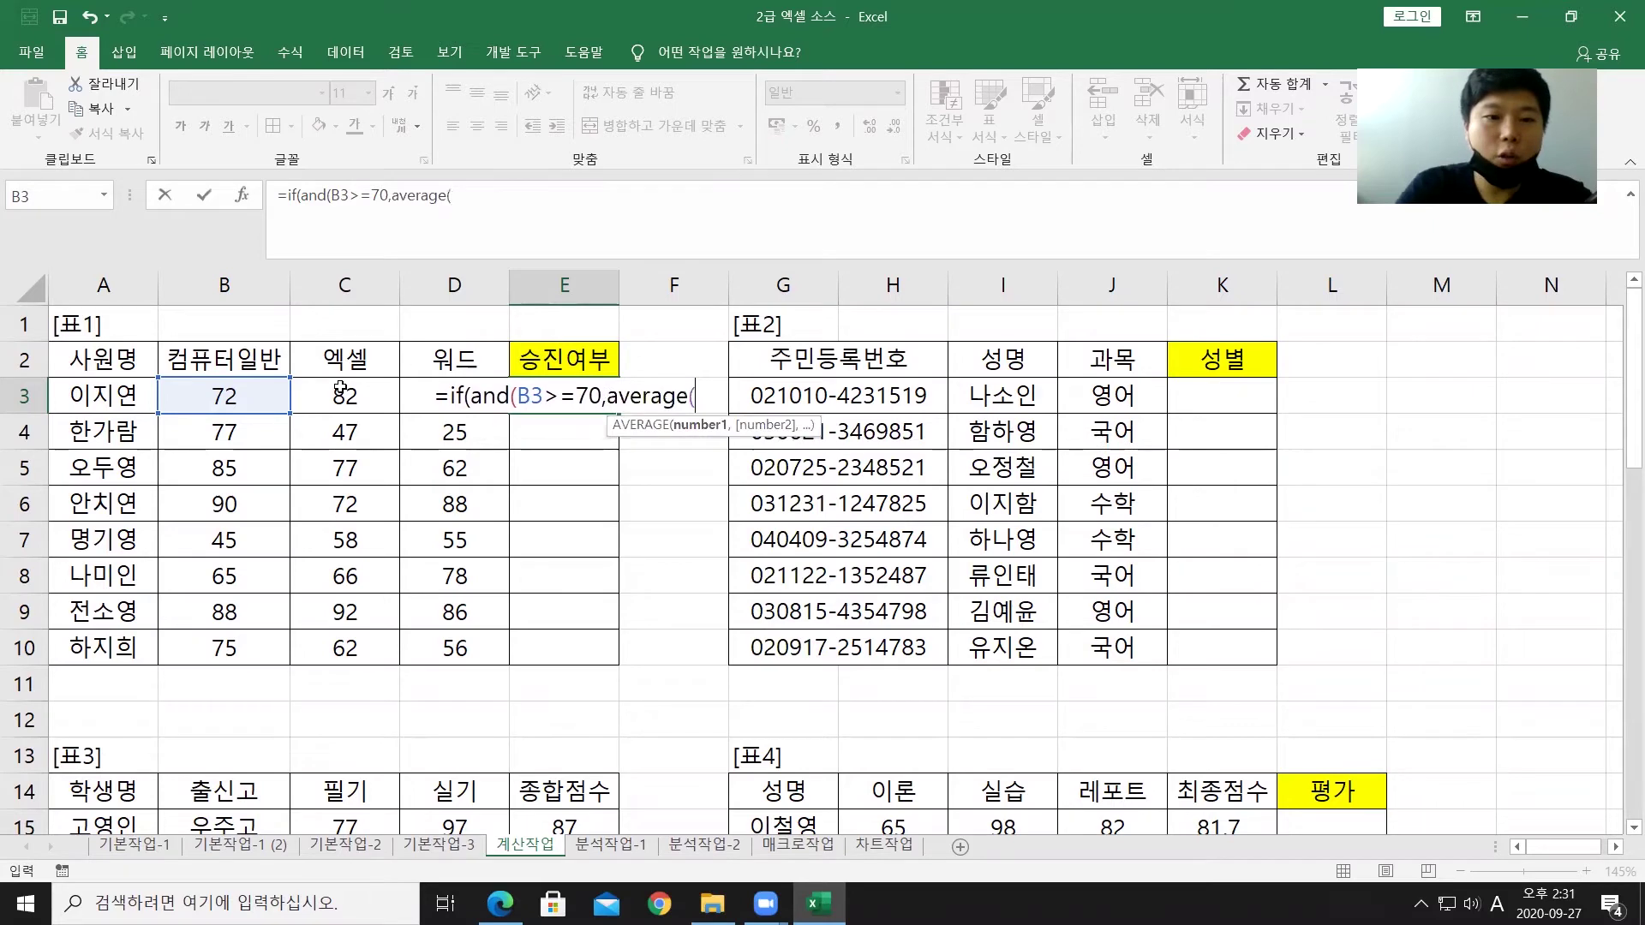
drag(336, 394, 437, 401)
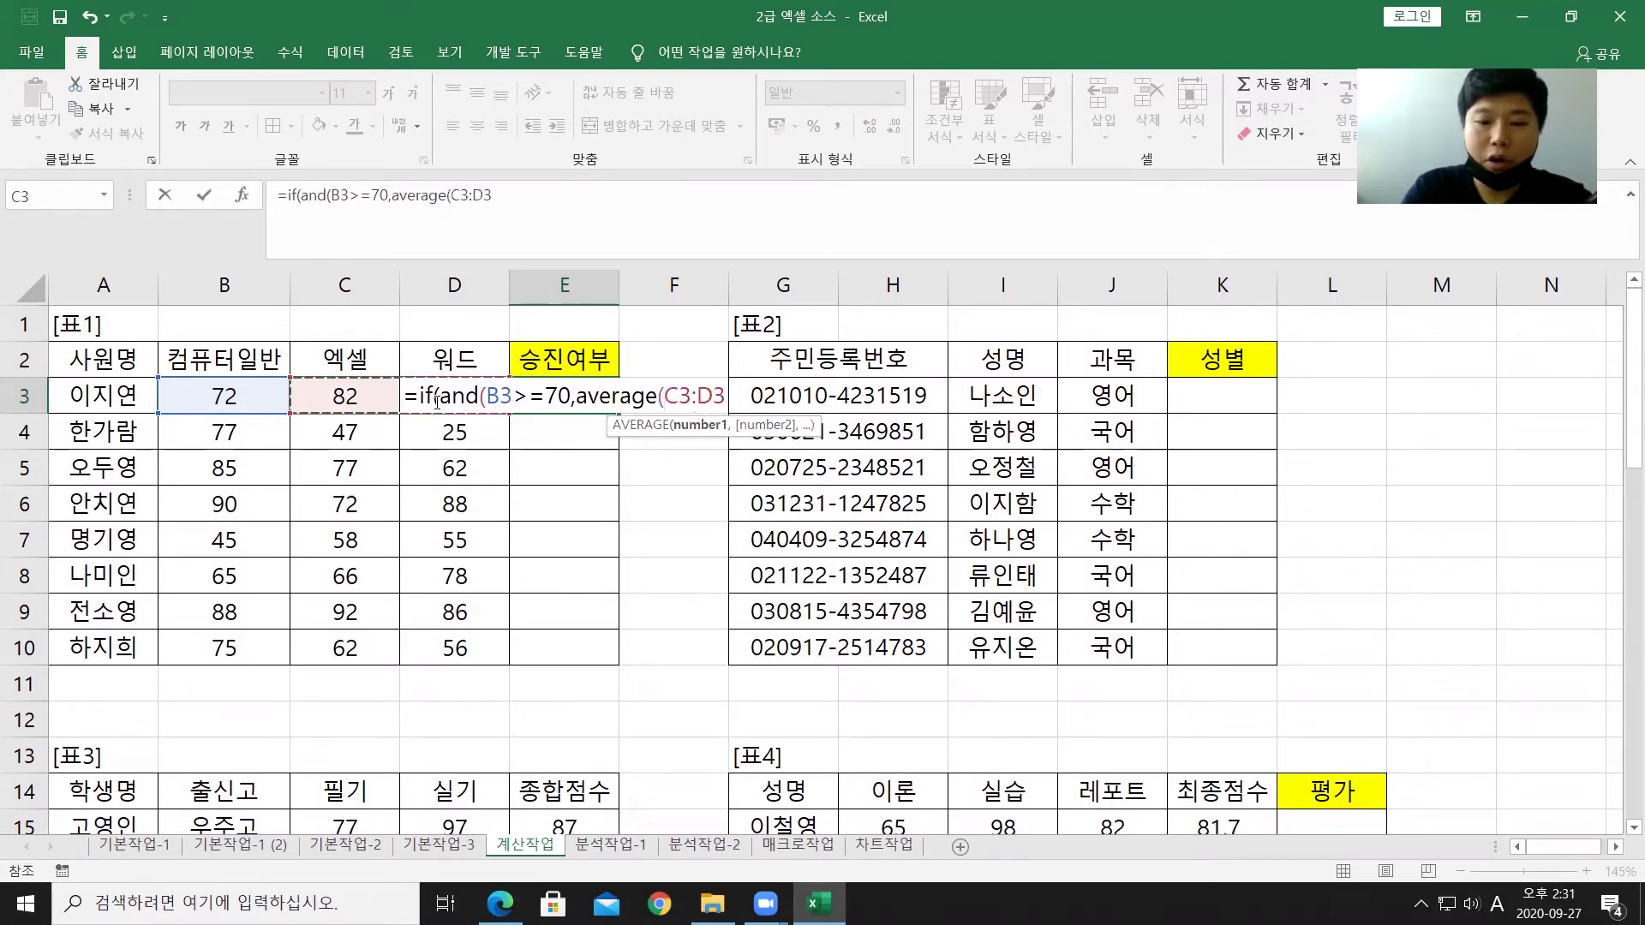
text()>)
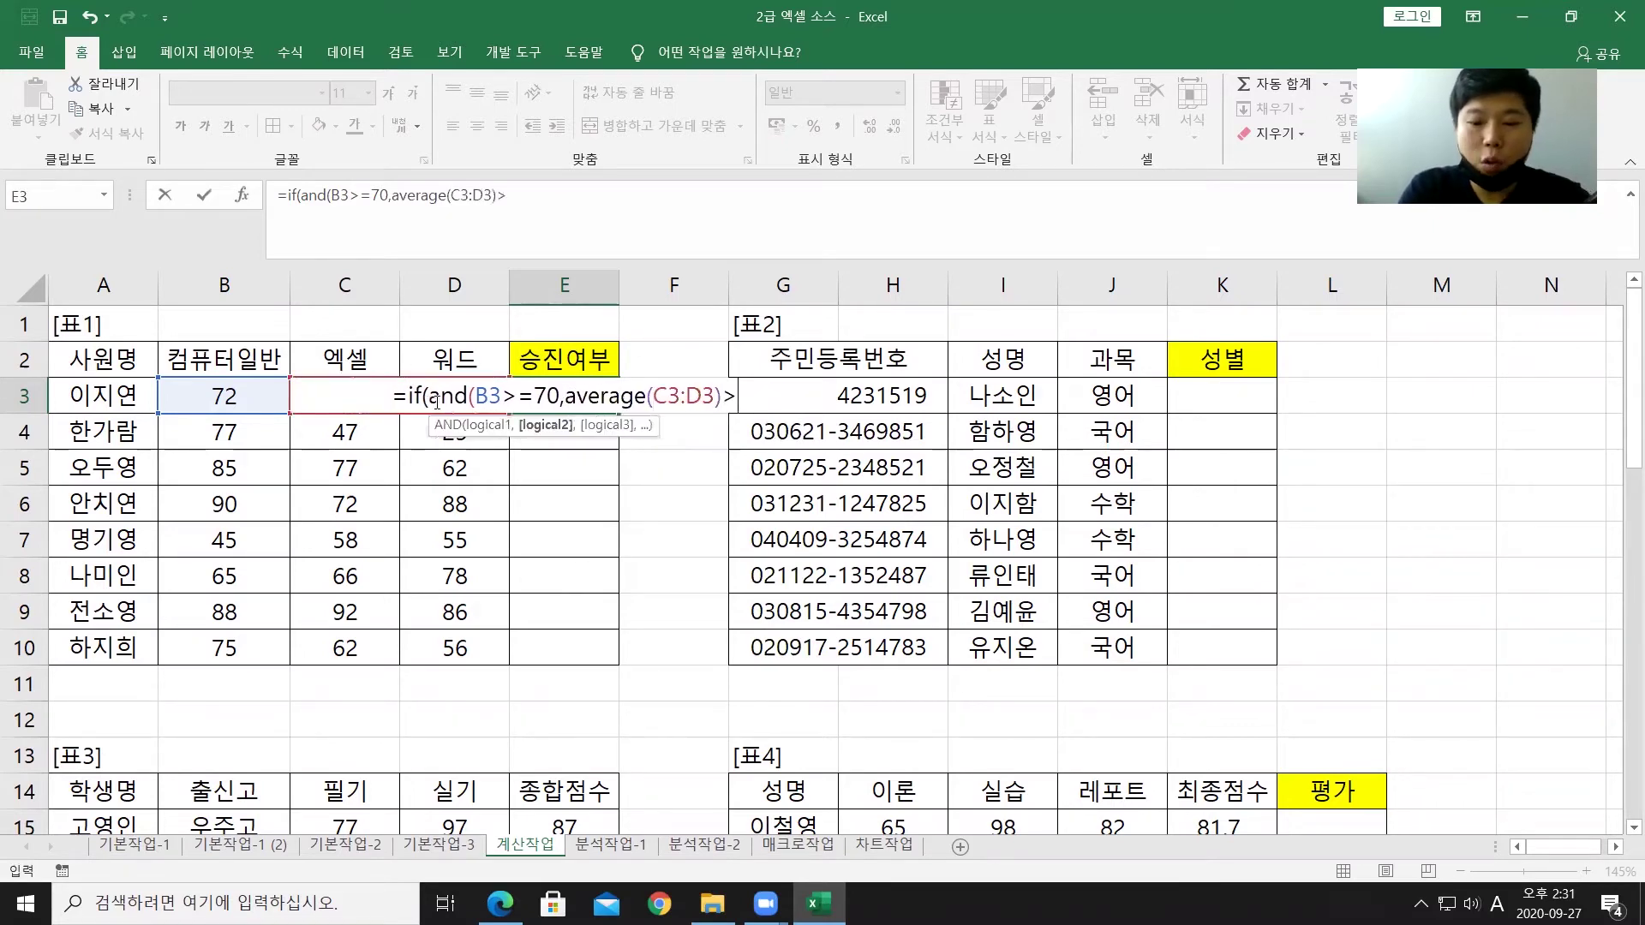
text(=60)
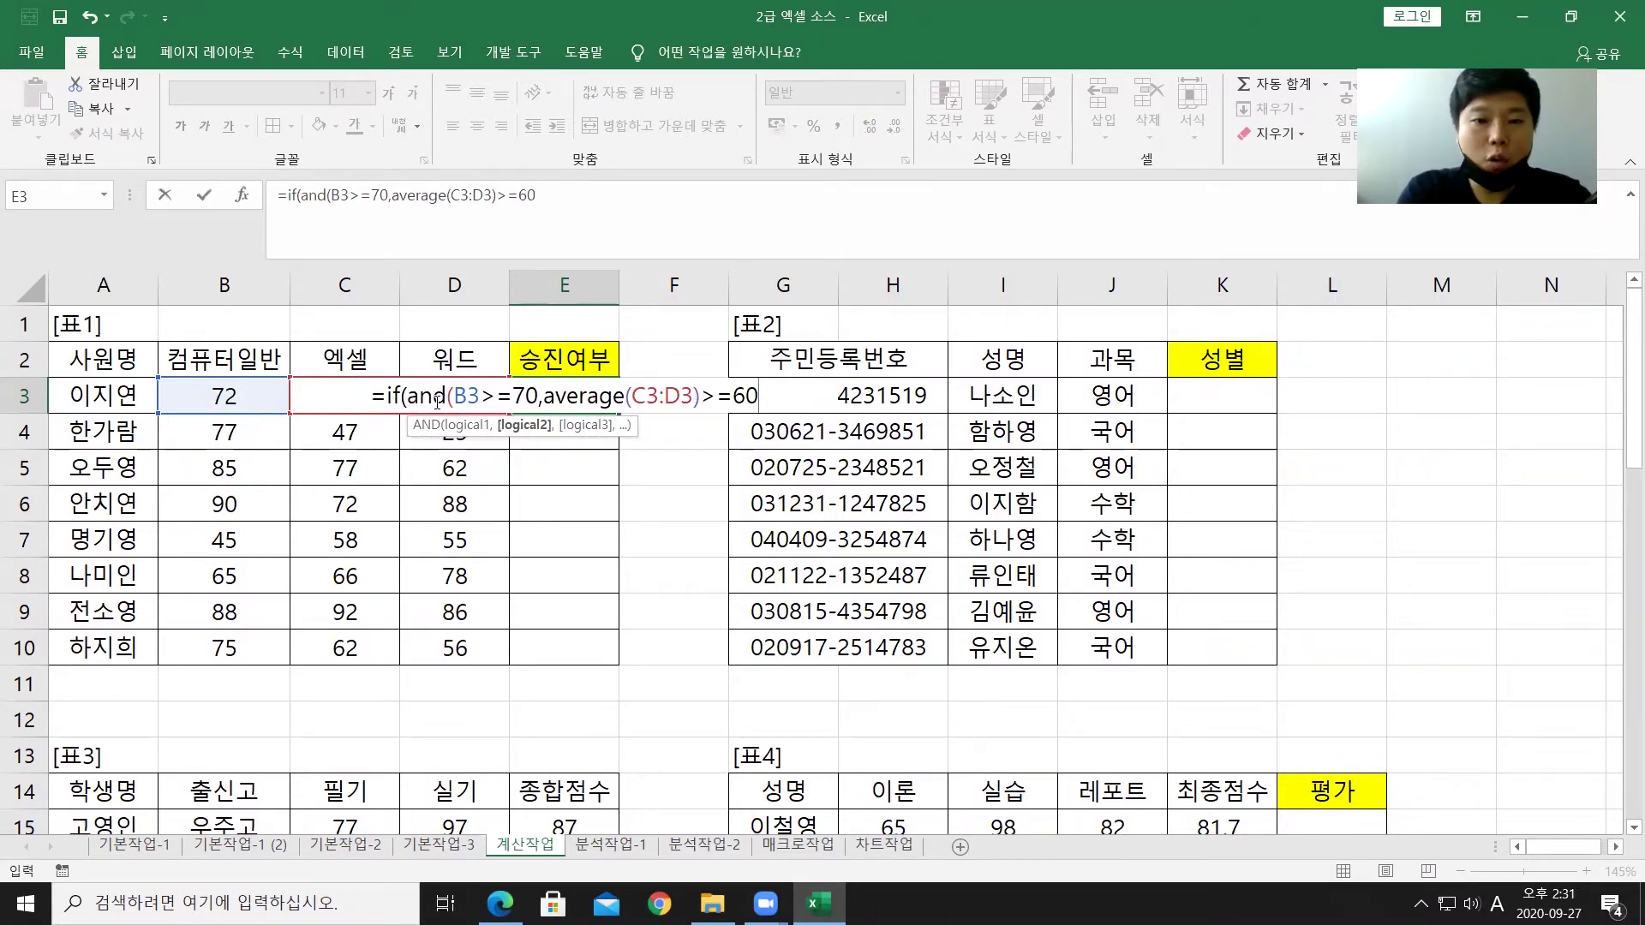
text())
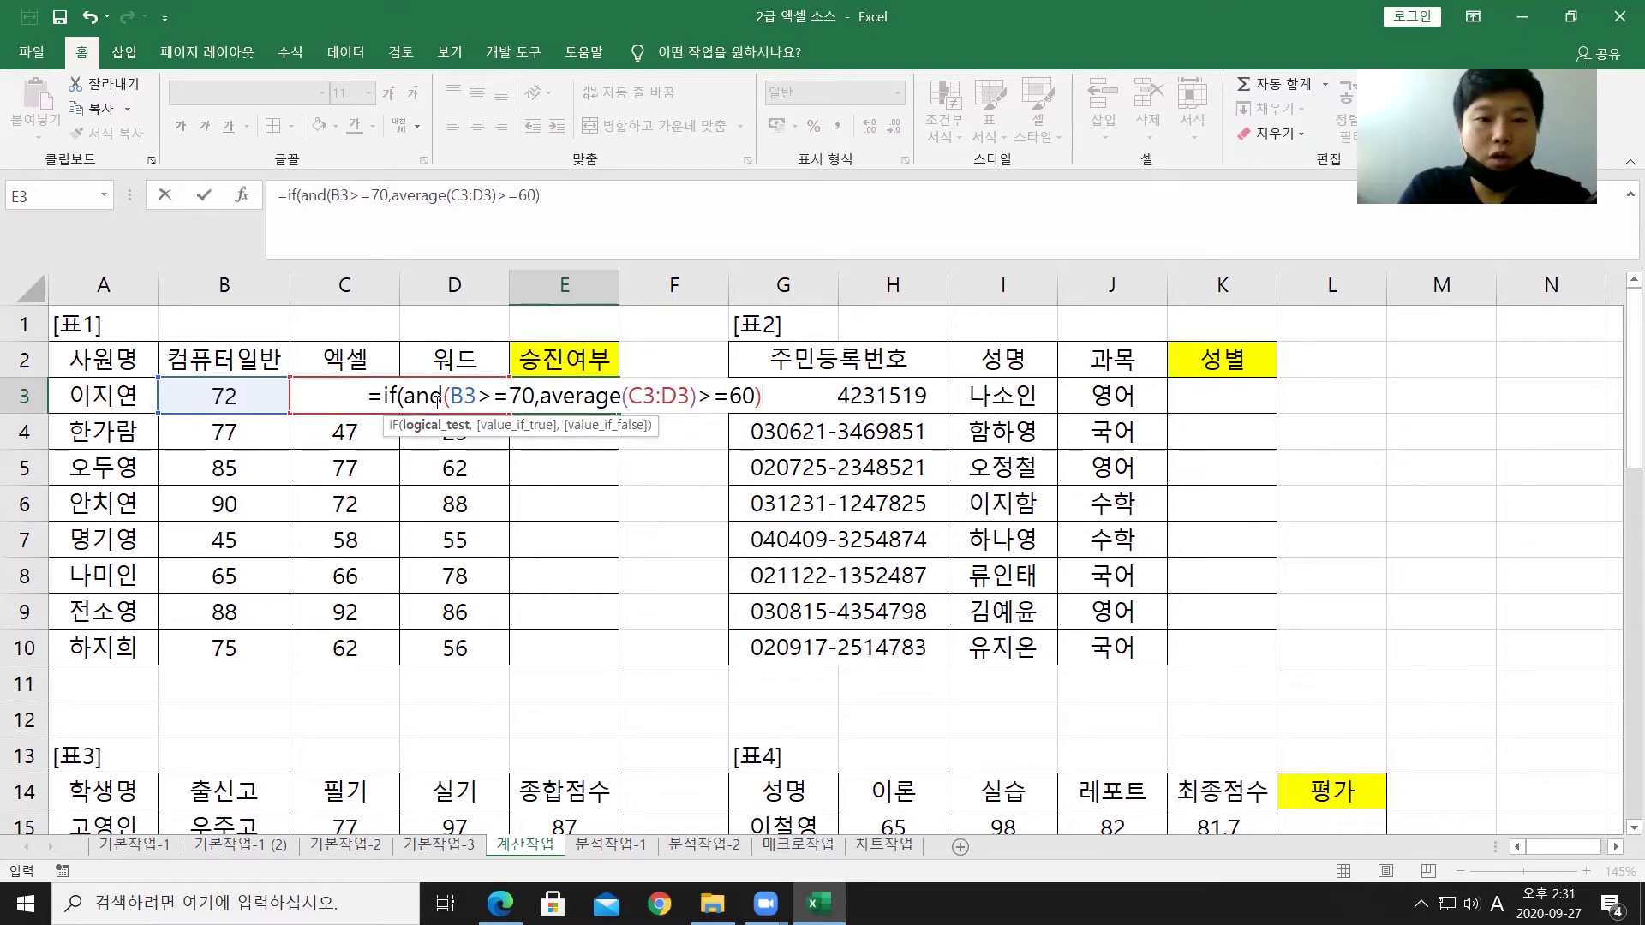
Step: Complete the IF formula in E3 with "승진" as the true result and "" as the false result, and enter it
text(,)
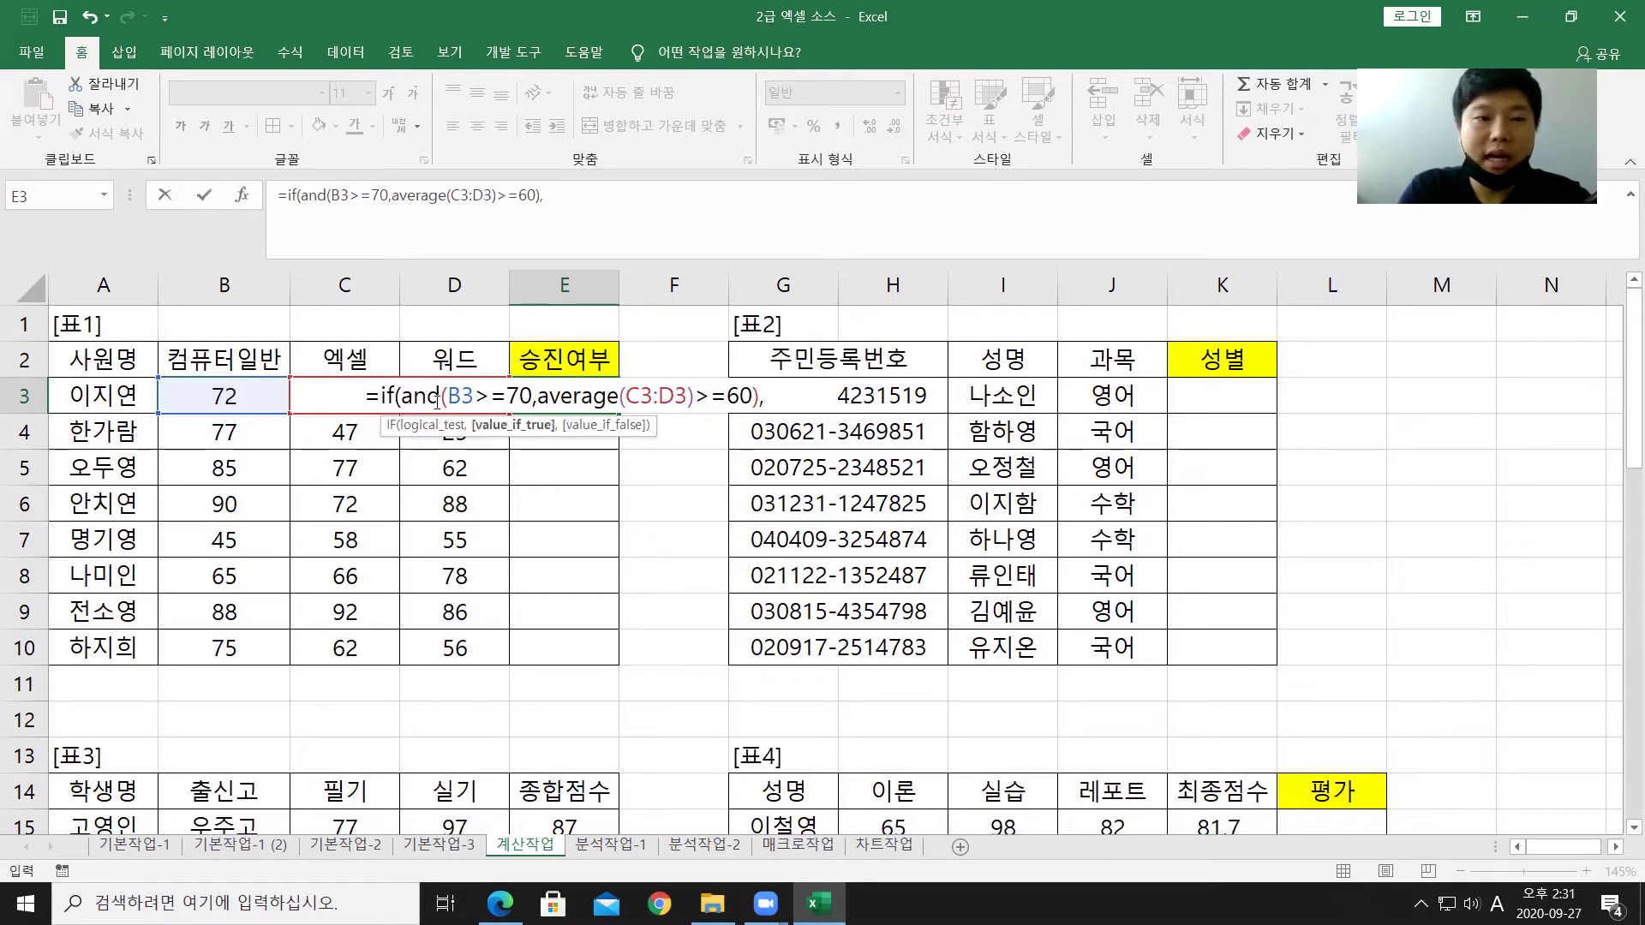
text(")
key(Hangul)
text(승진)
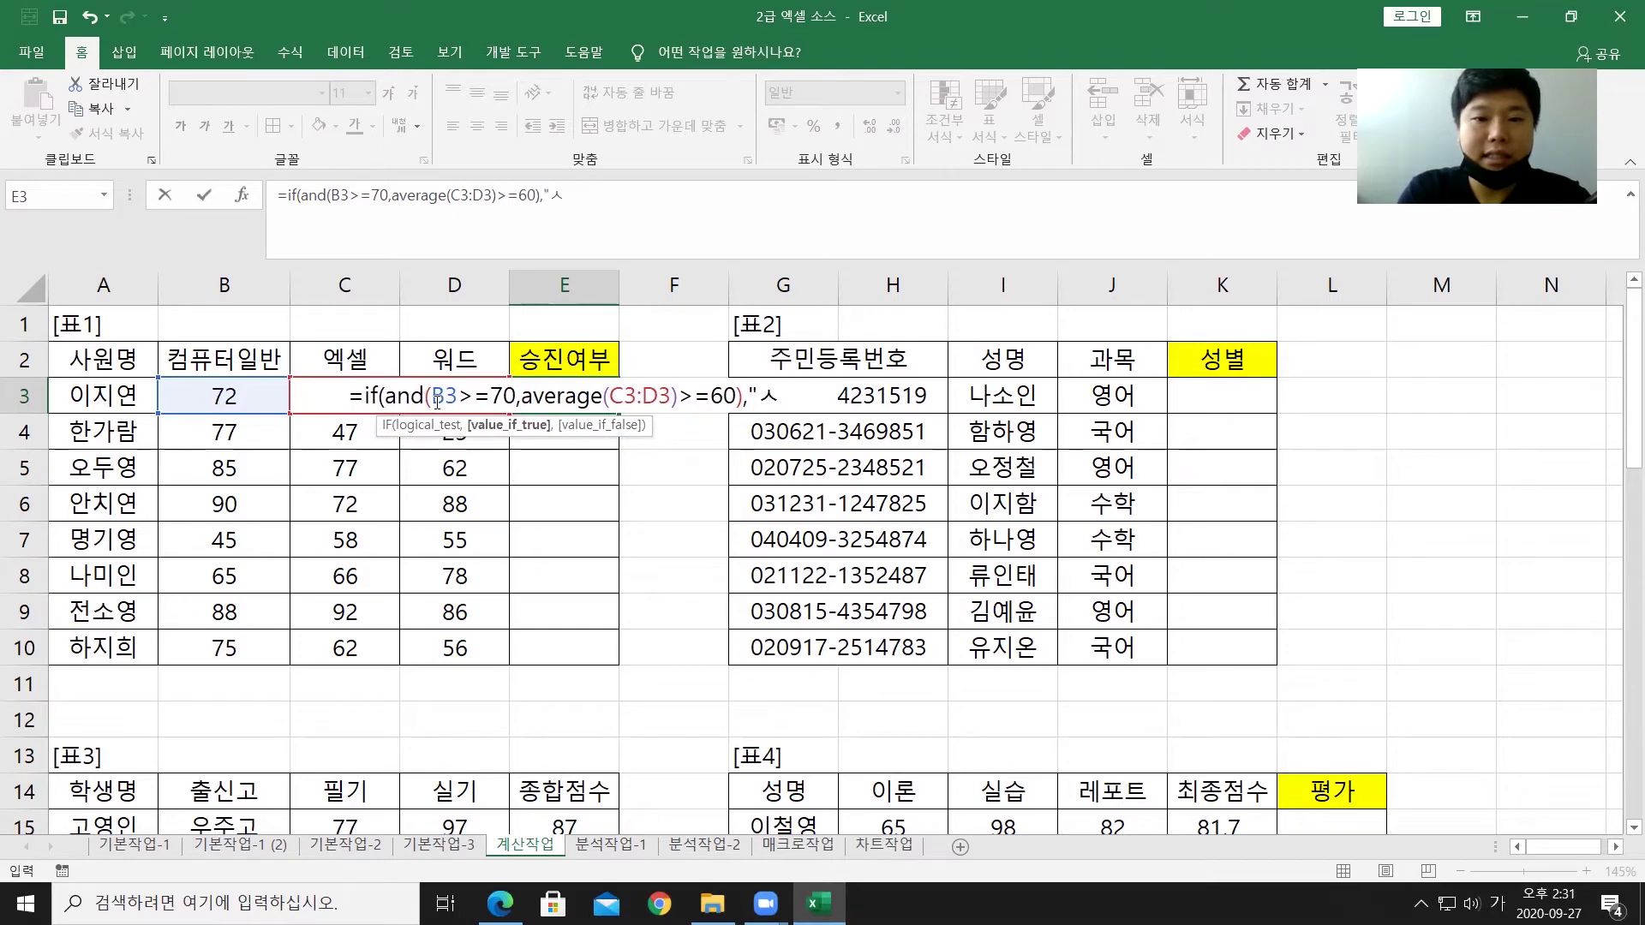
text(",)
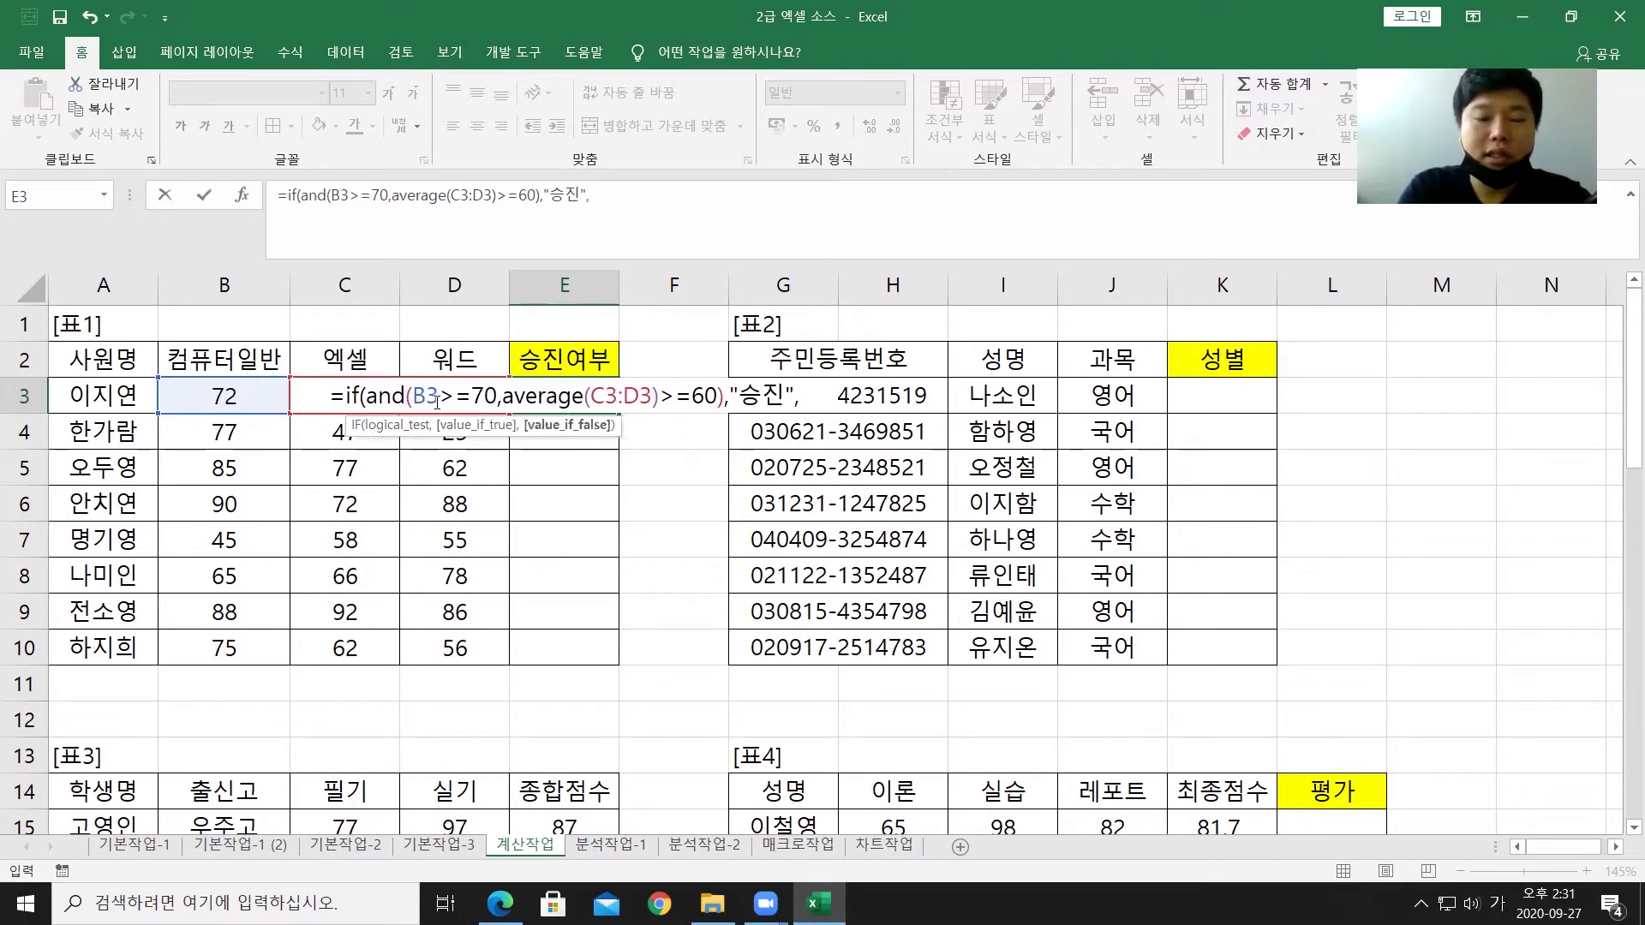
text("")
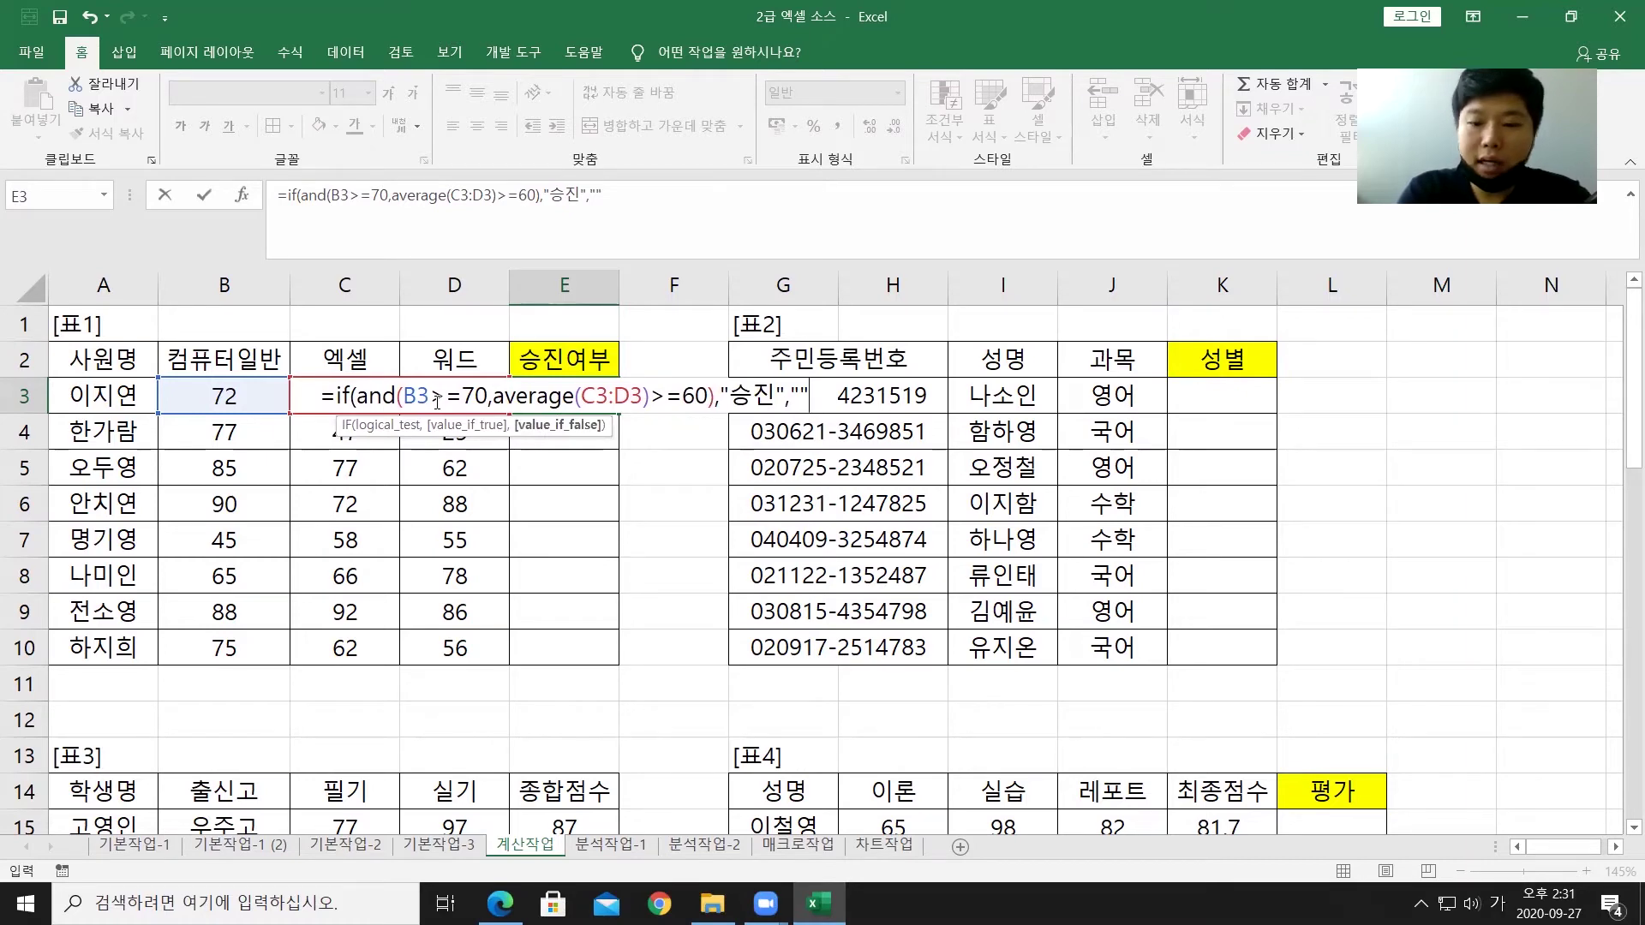
text())
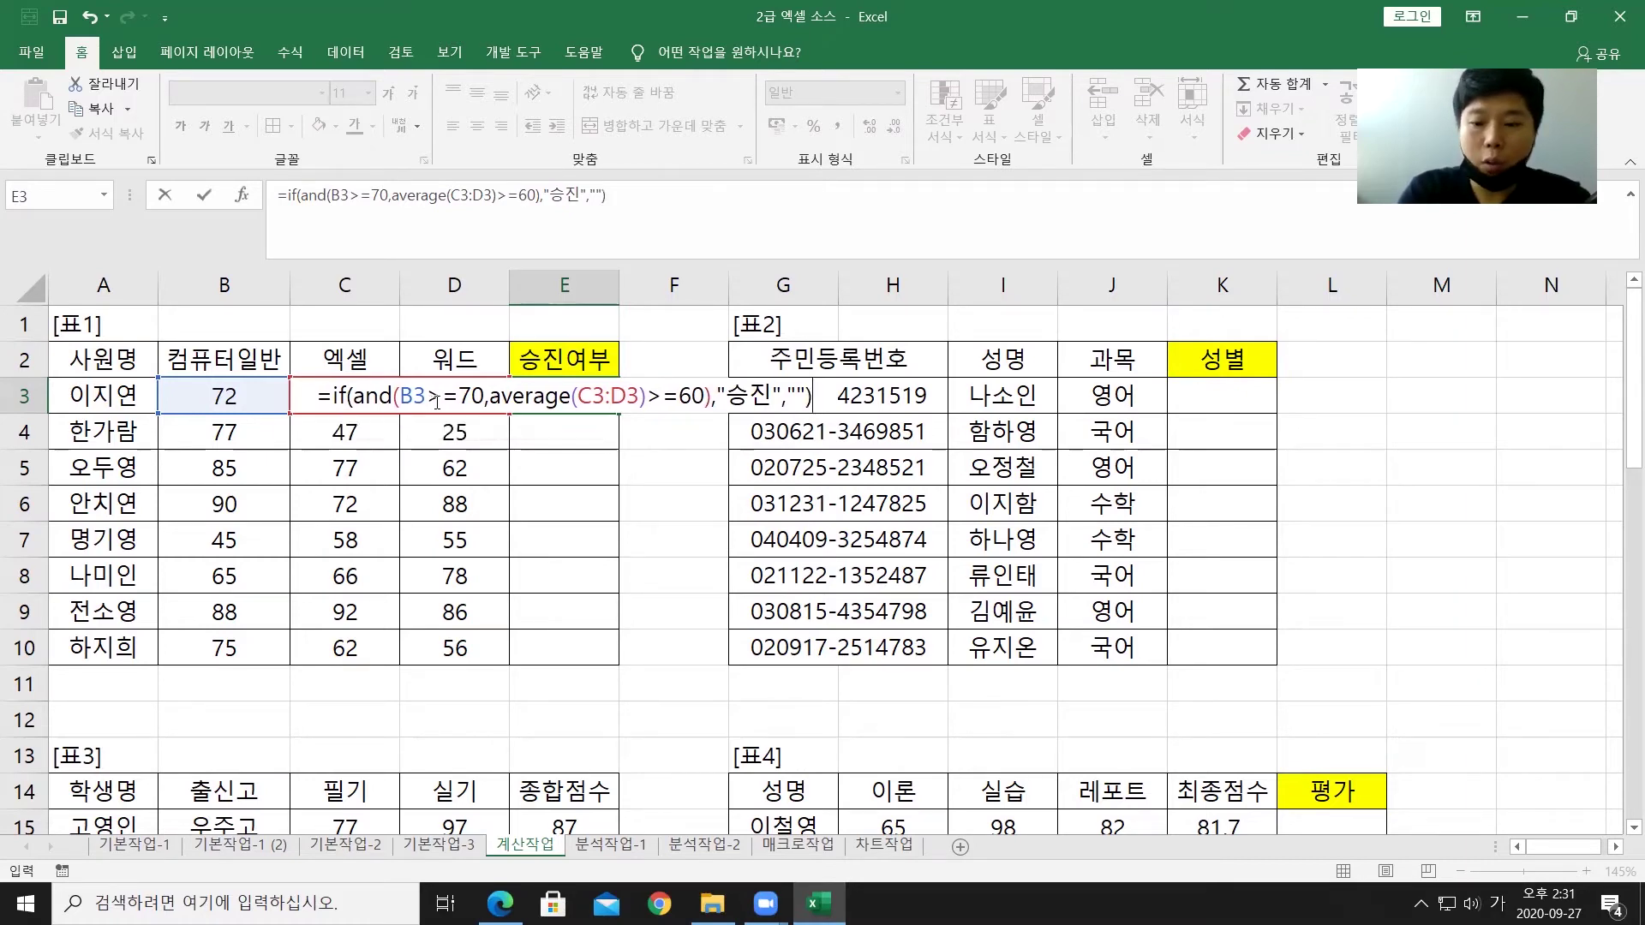
key(Return)
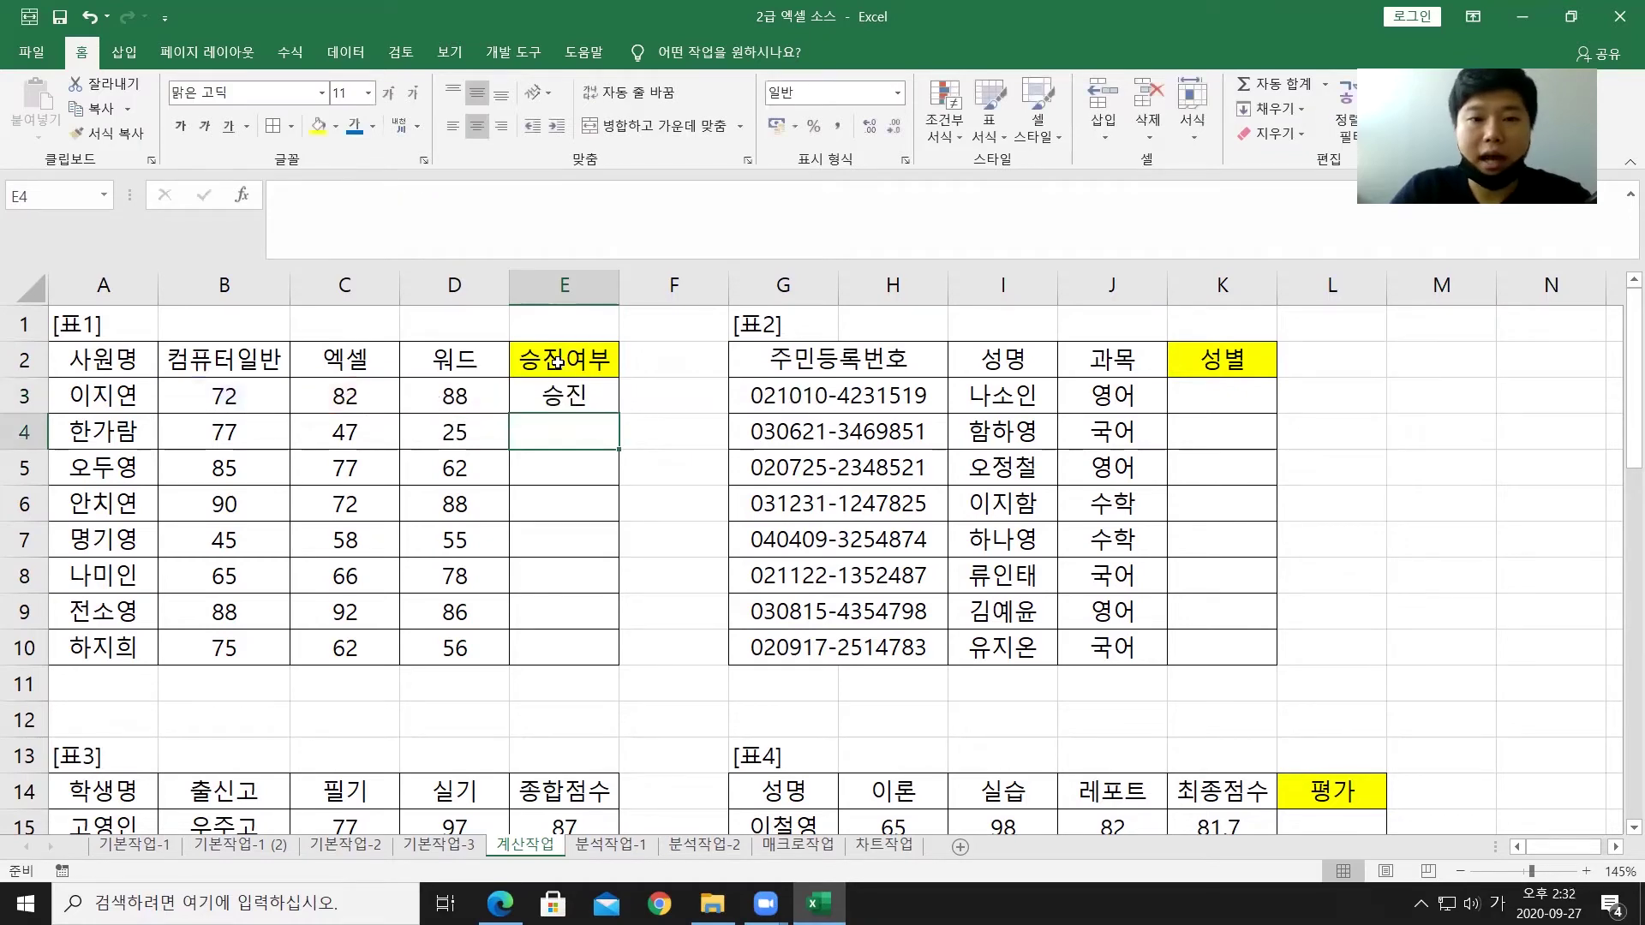
Step: Fill the 승진여부 formula from E3 down through E10
click(554, 390)
drag(617, 412, 612, 606)
drag(615, 644, 615, 658)
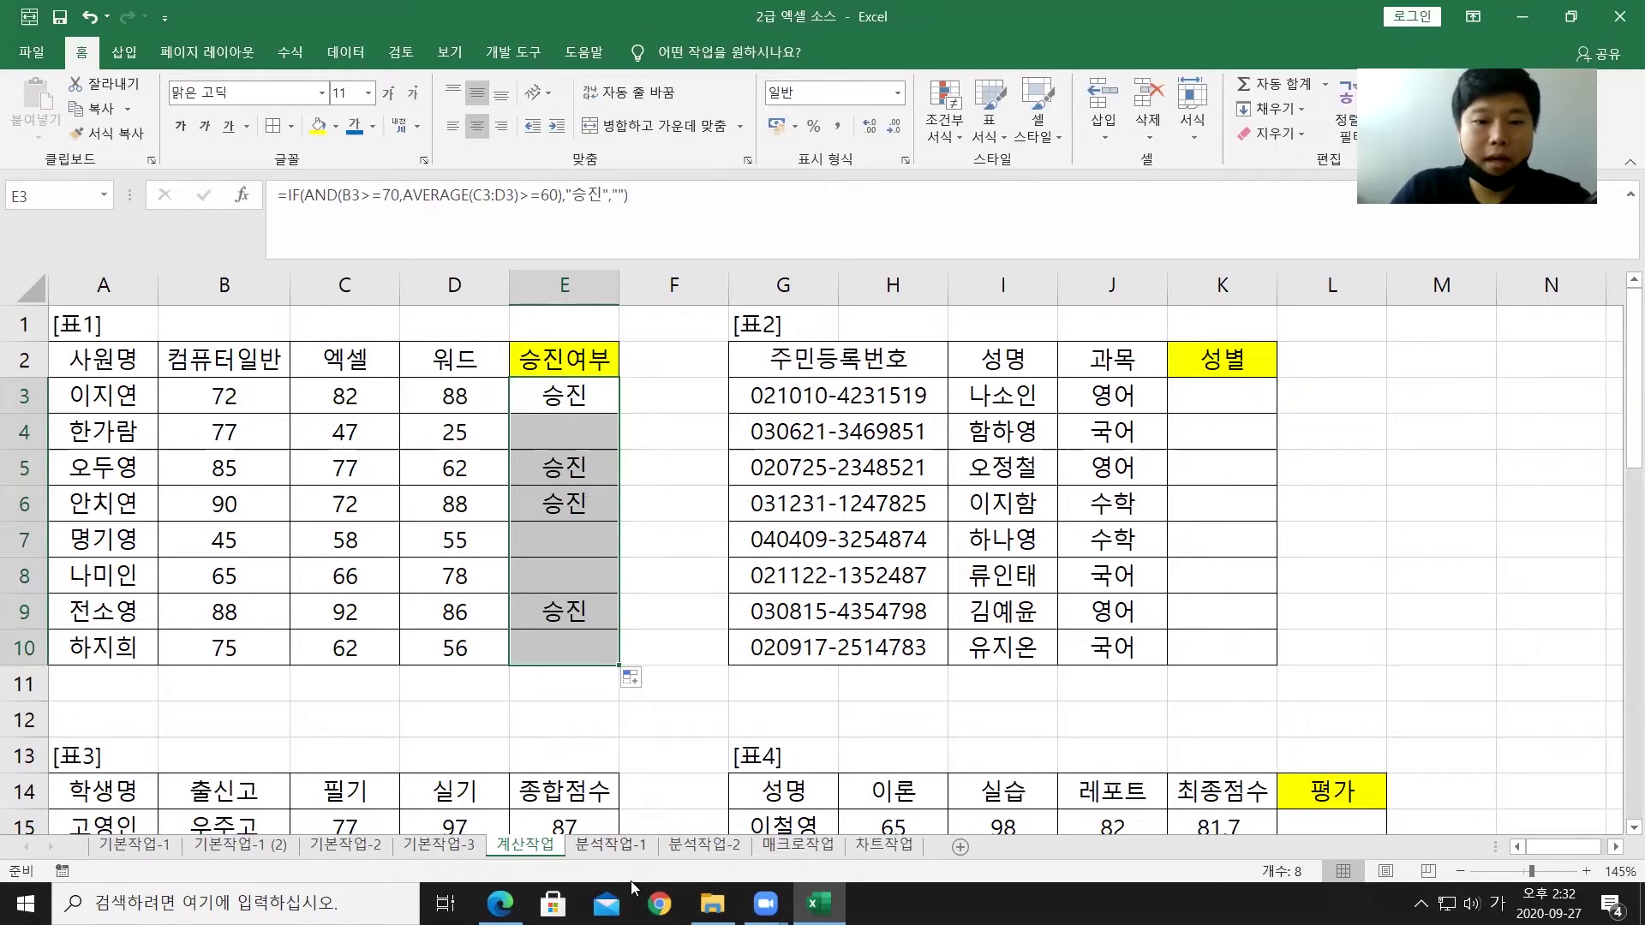
Step: Read task 2 of the 계산작업 section in the exam PDF, noting the 주민등록번호 character rule, the result texts and the required functions
click(500, 903)
scroll(358, 561, down, 1)
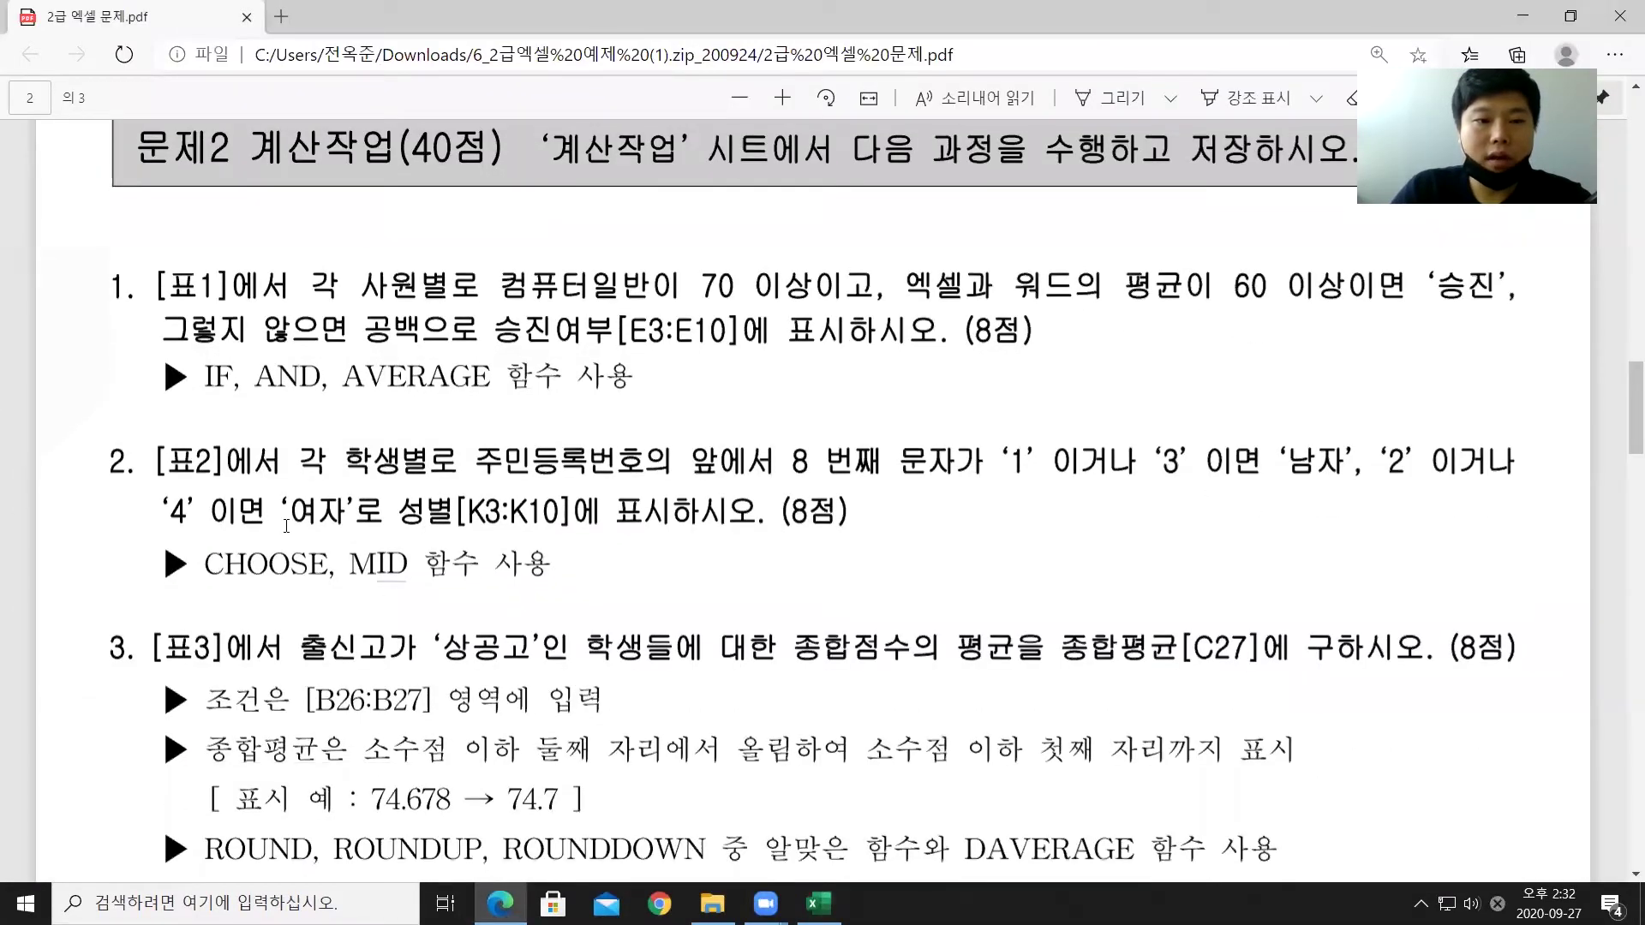
drag(296, 463, 1483, 460)
drag(165, 510, 383, 512)
click(701, 434)
drag(477, 460, 895, 460)
drag(340, 557, 406, 562)
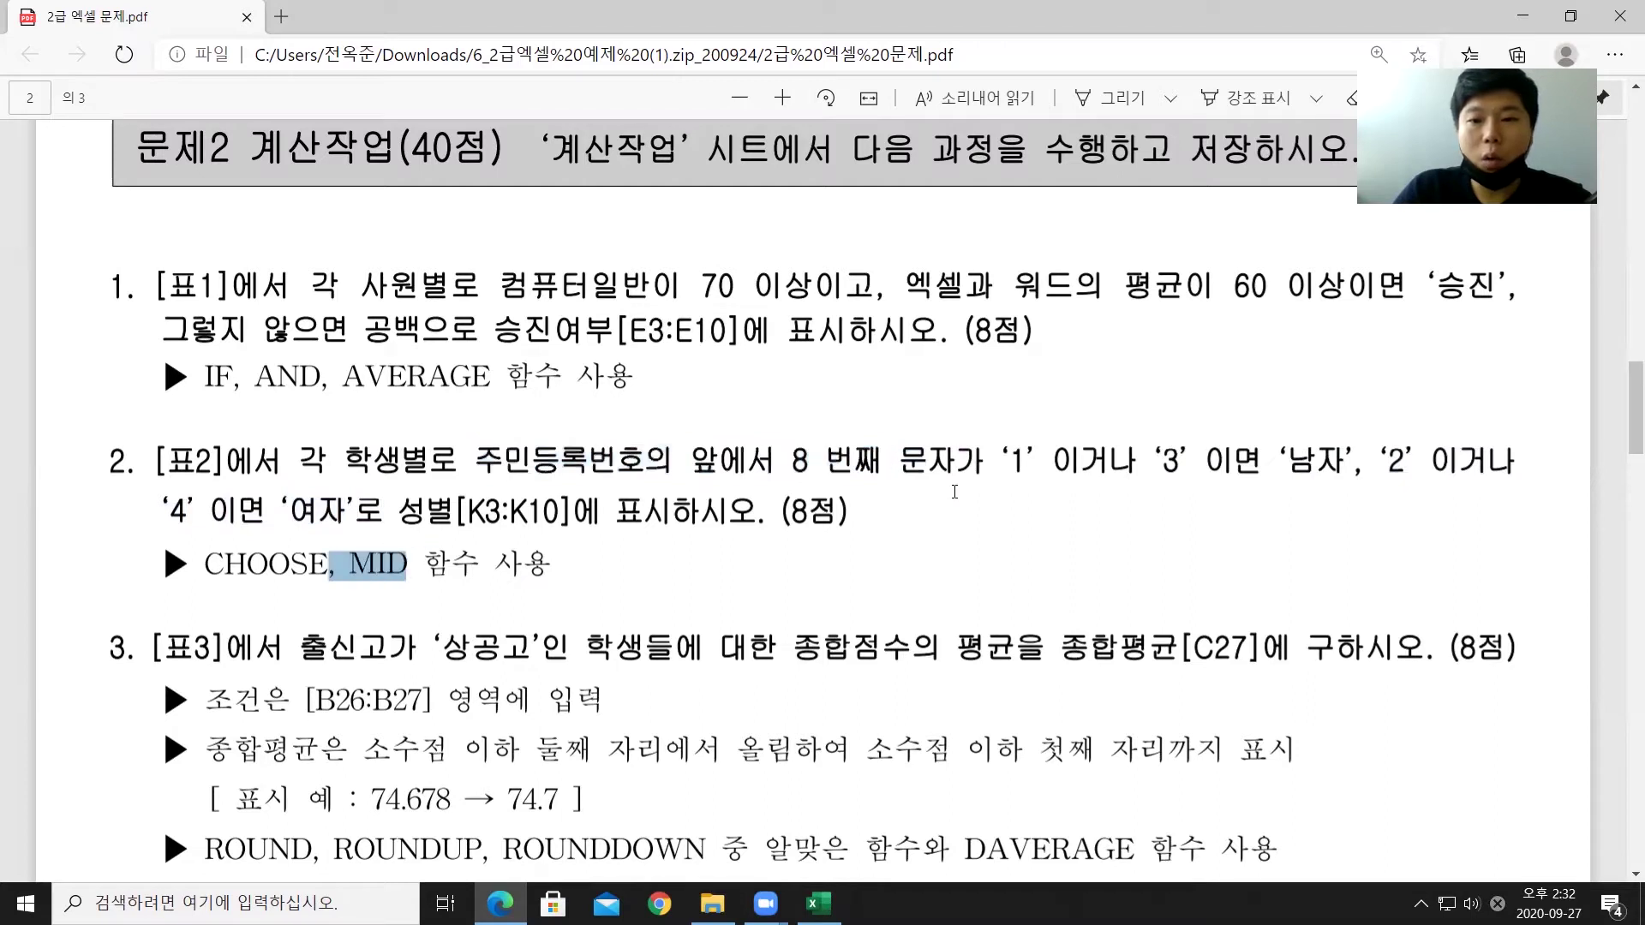
drag(997, 455, 1040, 464)
drag(1292, 461, 1400, 463)
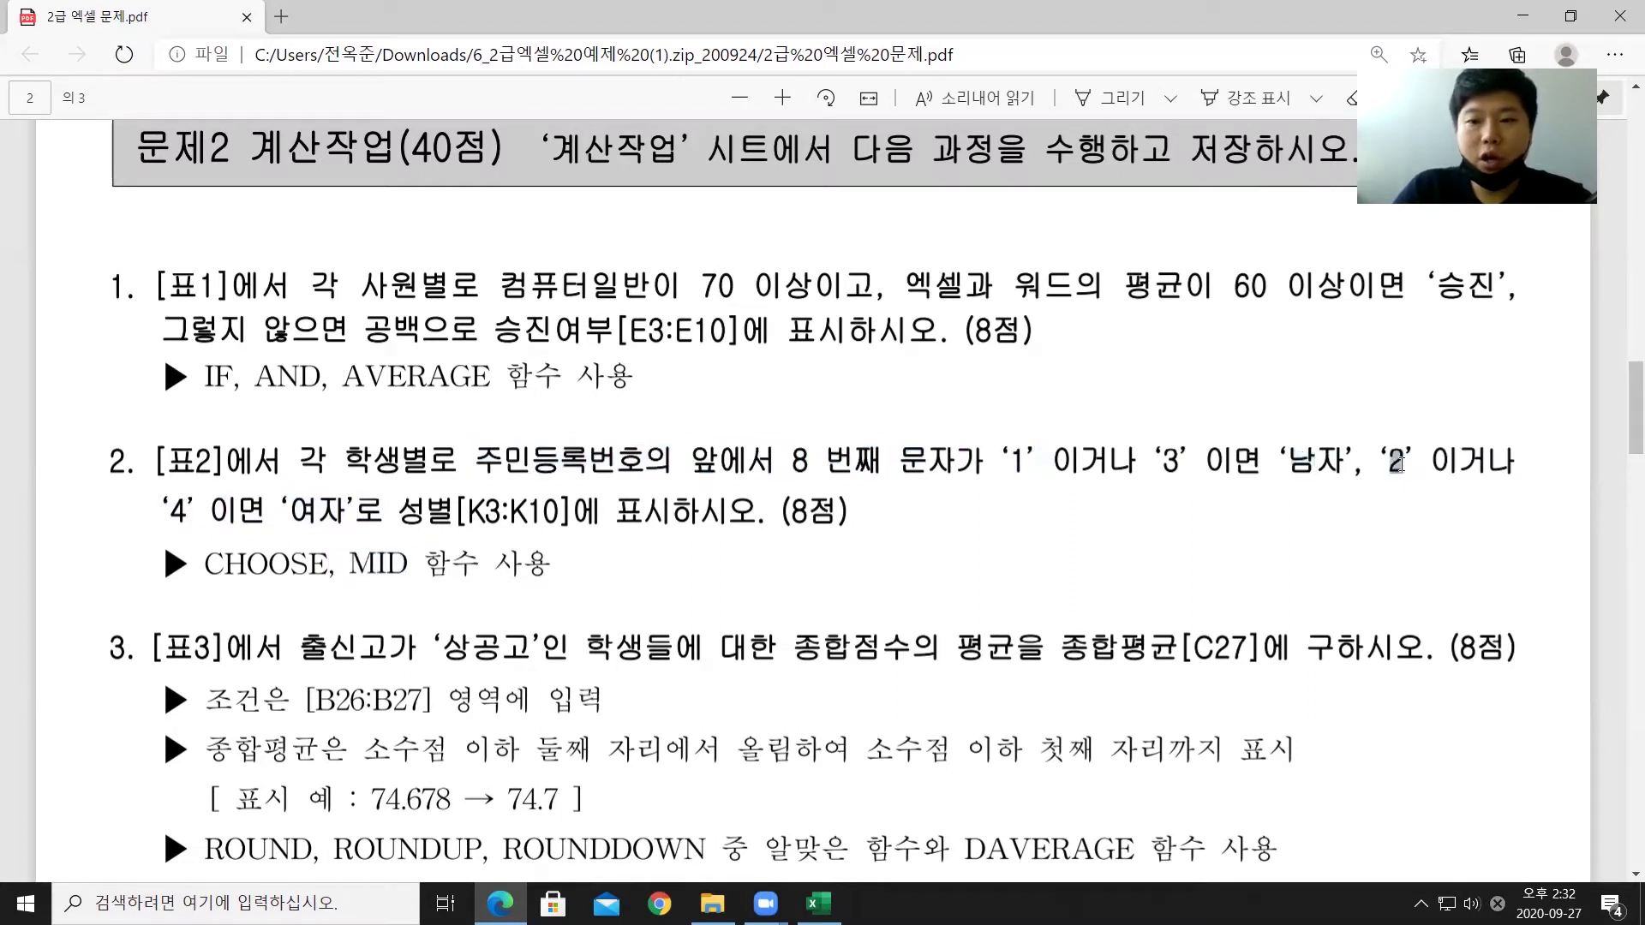
drag(1008, 454, 1046, 463)
drag(1264, 458, 1315, 462)
drag(1144, 460, 1357, 460)
drag(295, 513, 328, 510)
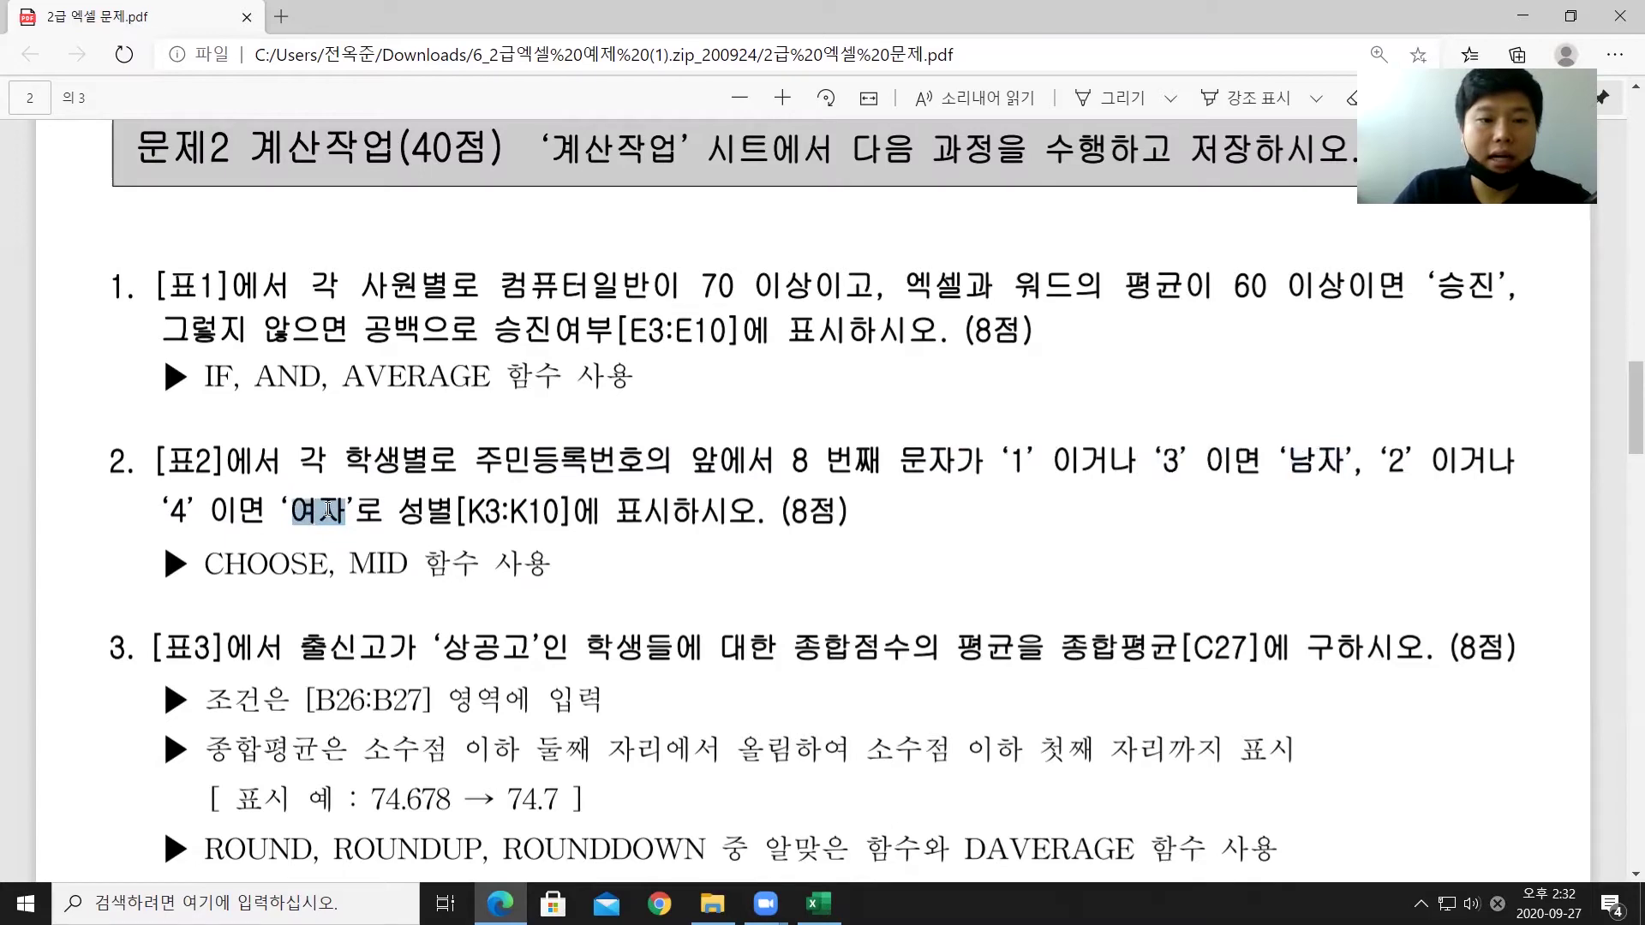
drag(219, 567, 338, 590)
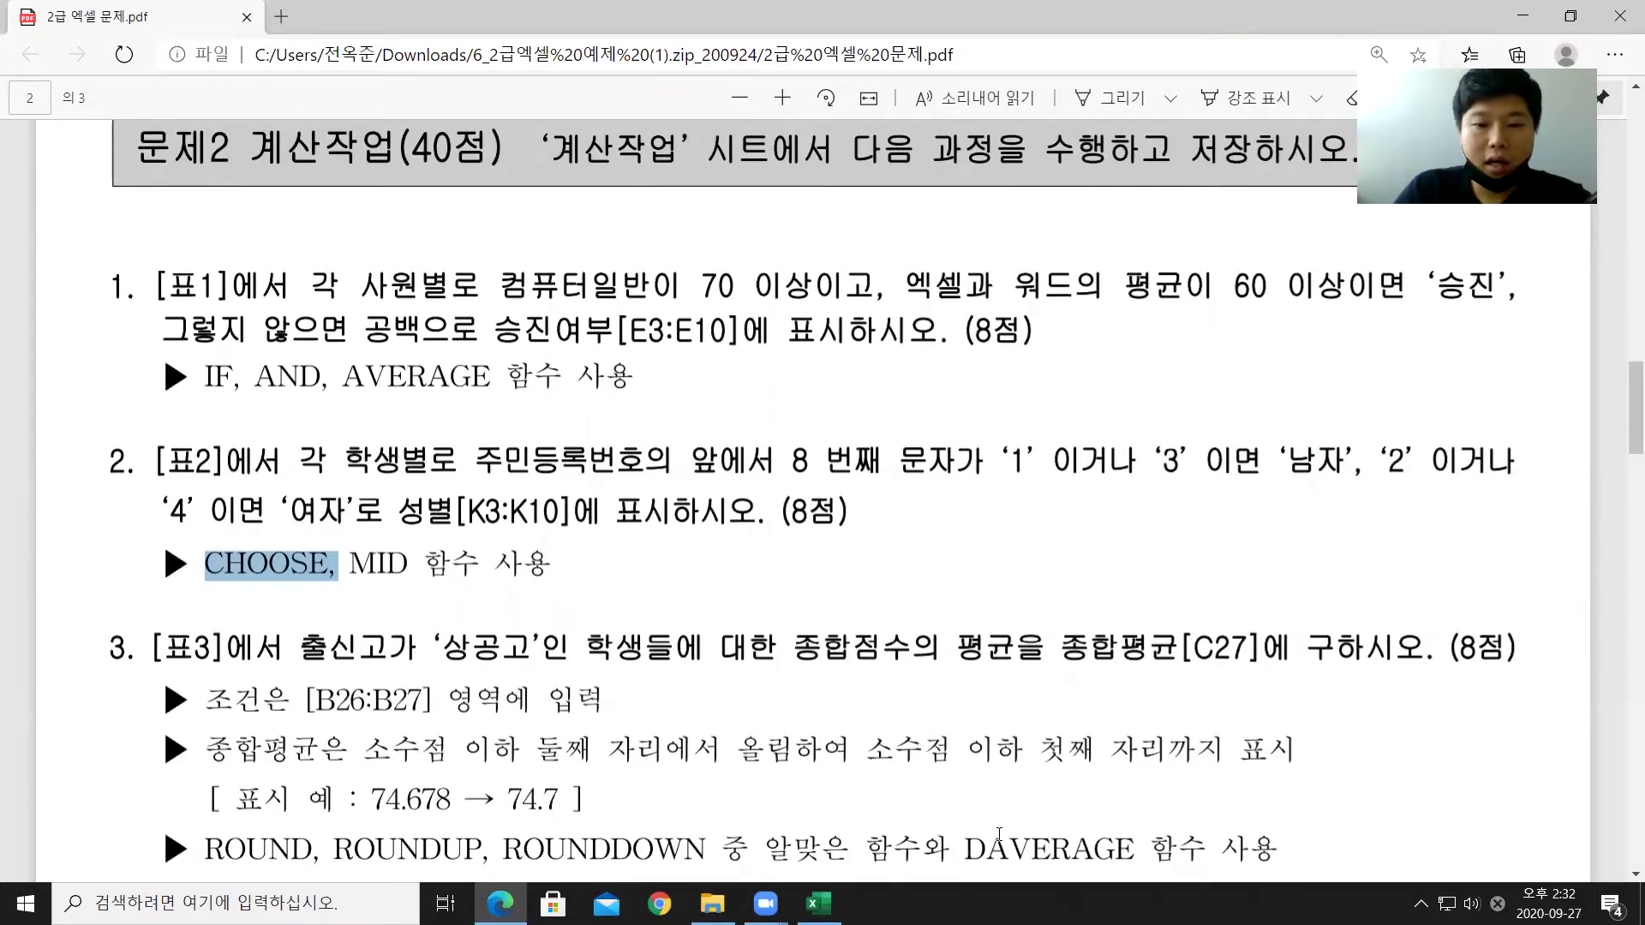
Step: Switch to Excel and begin a CHOOSE formula in K3 with MID(G3,8,1) as its index number
click(819, 903)
click(1237, 391)
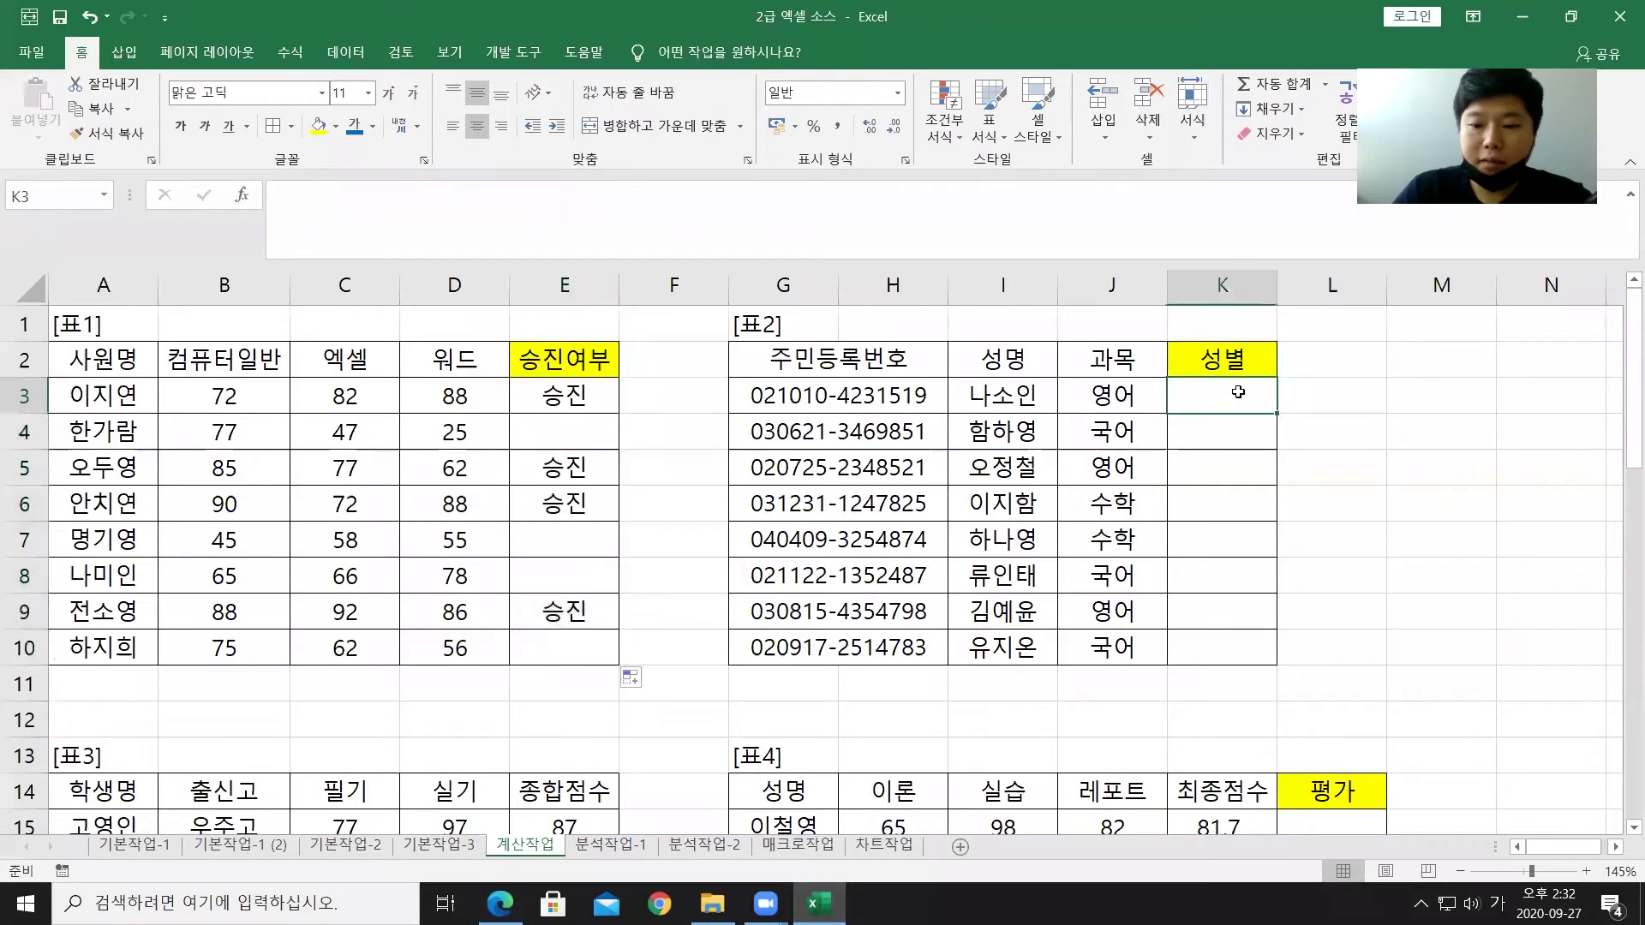
text(=c)
key(BackSpace)
key(Hangul)
text(choose(mid()
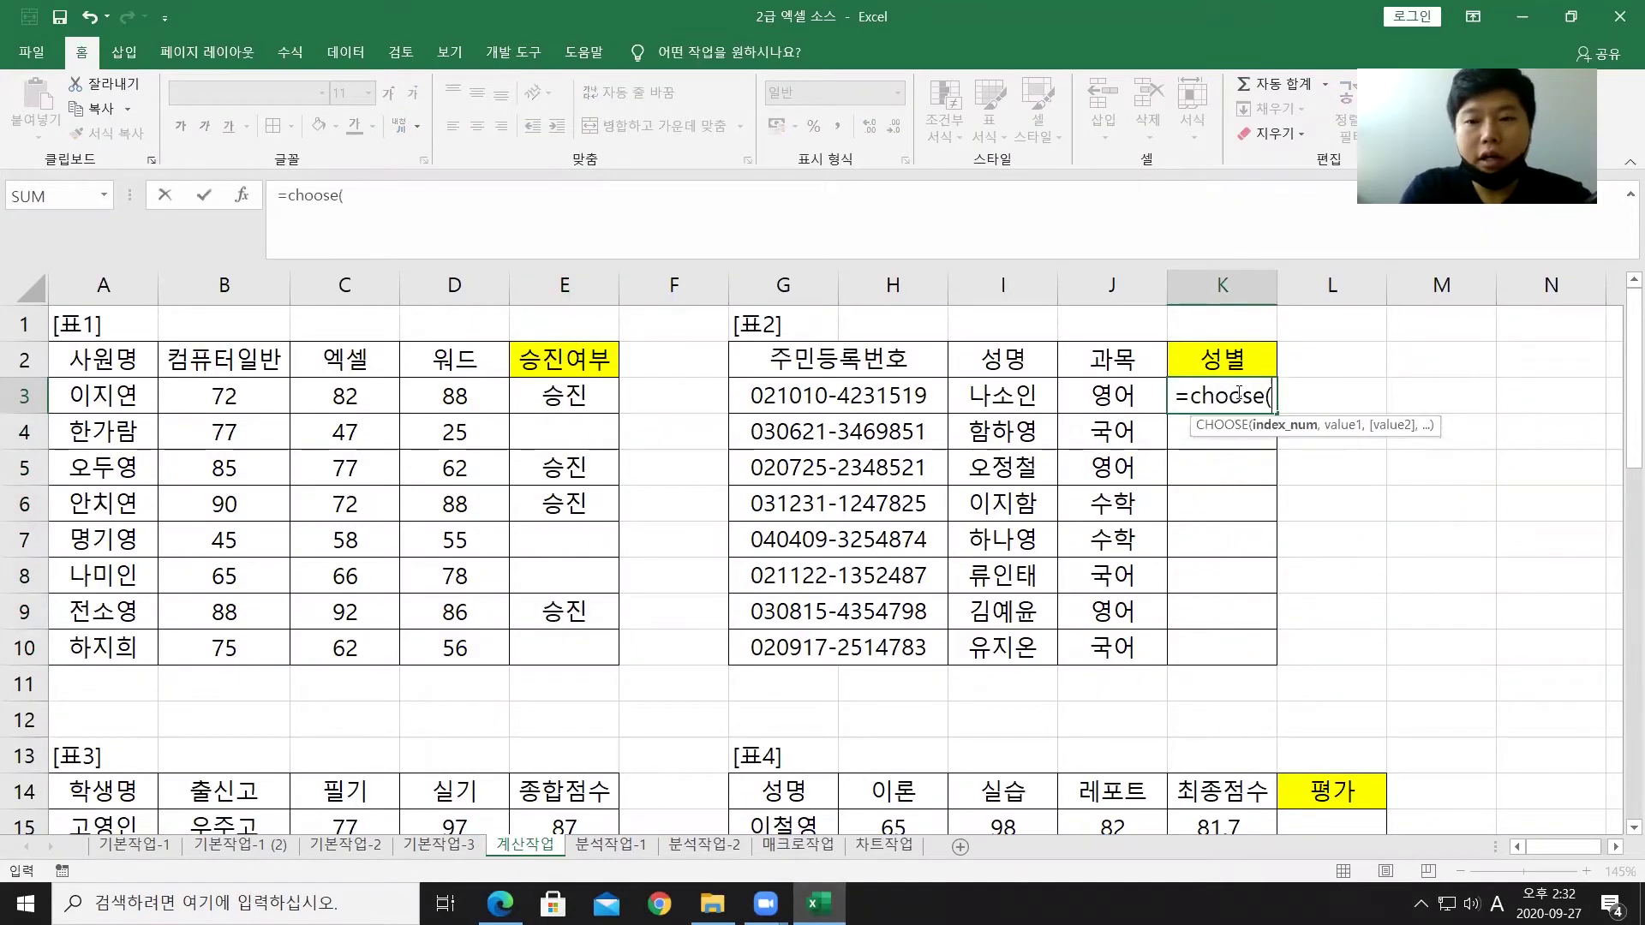
click(916, 395)
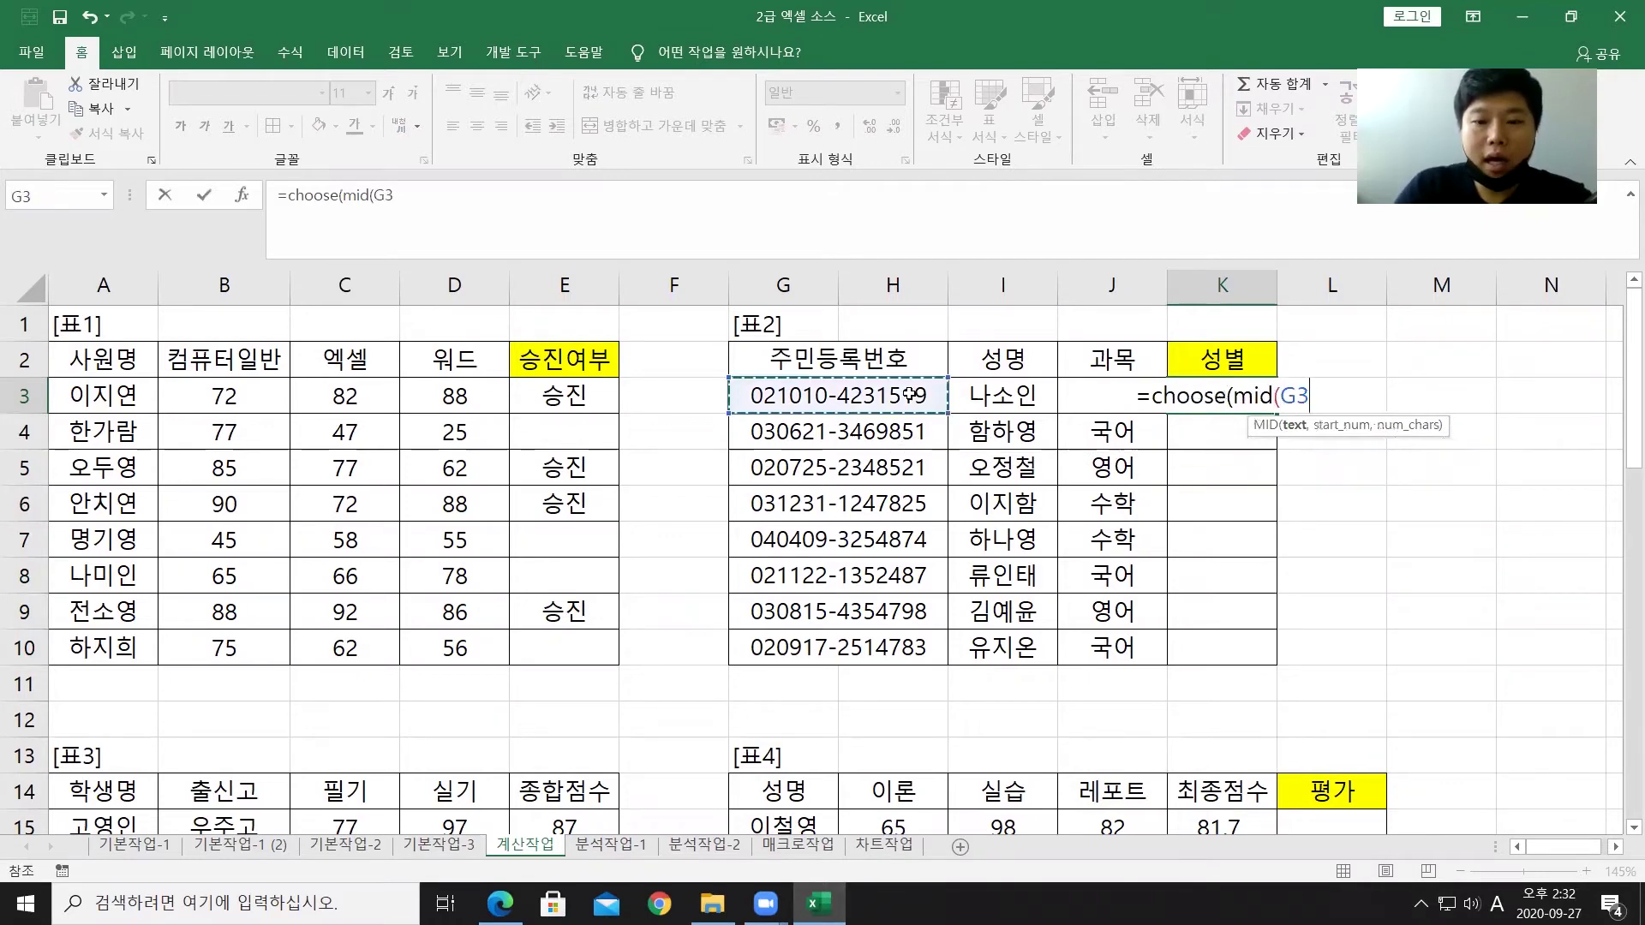
text(,8,1)
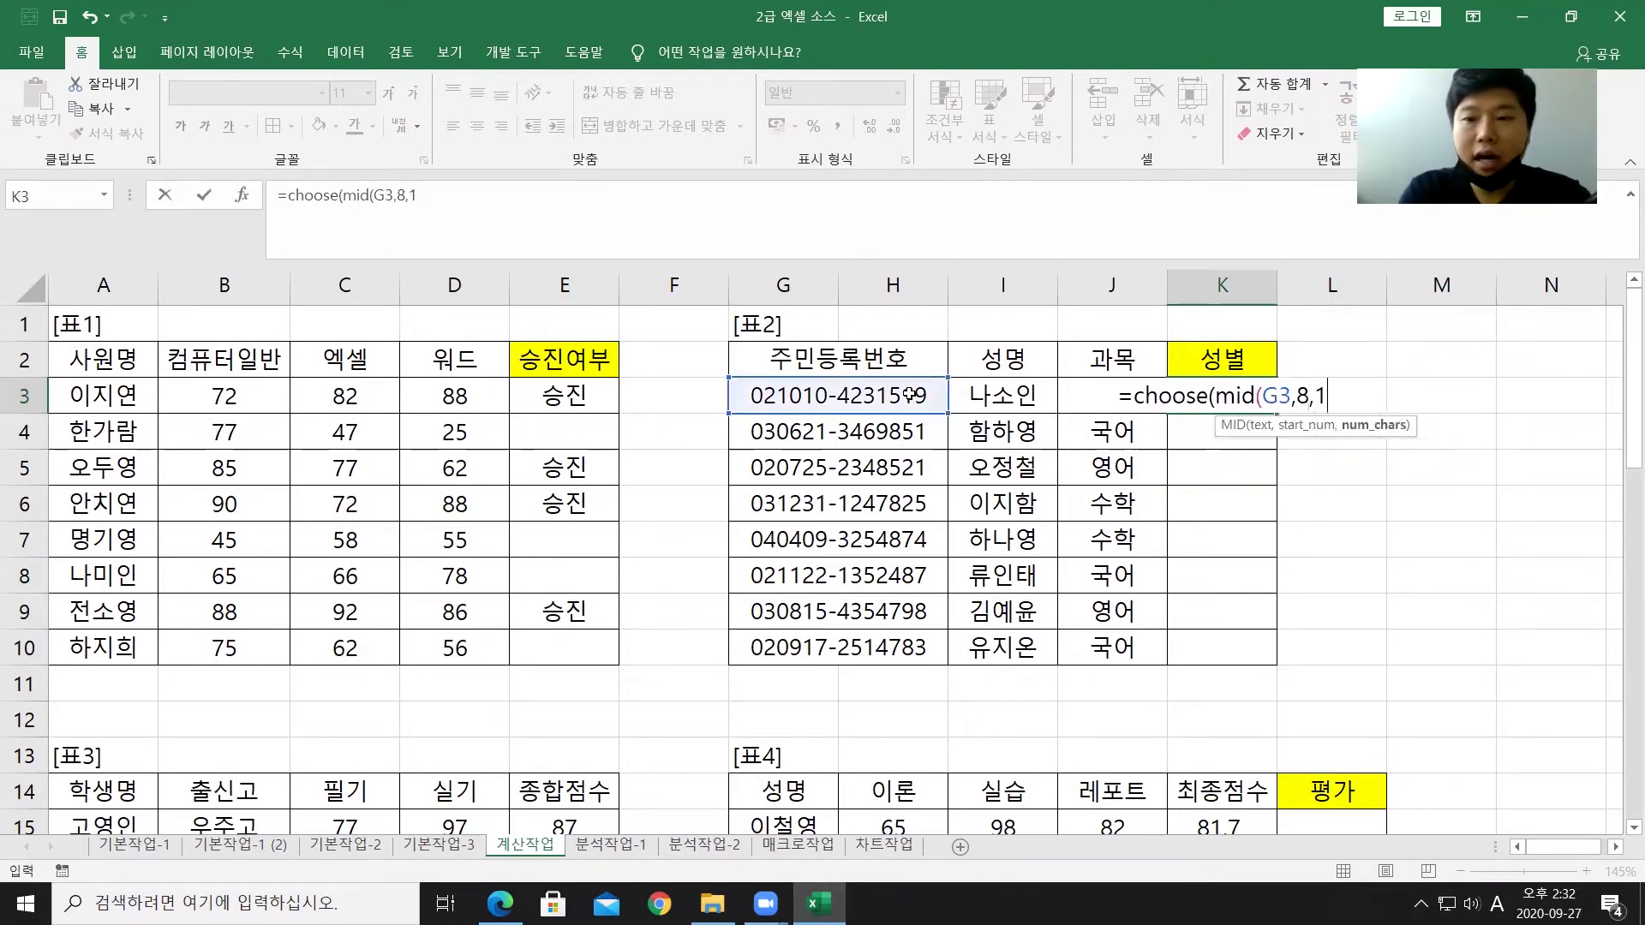
text())
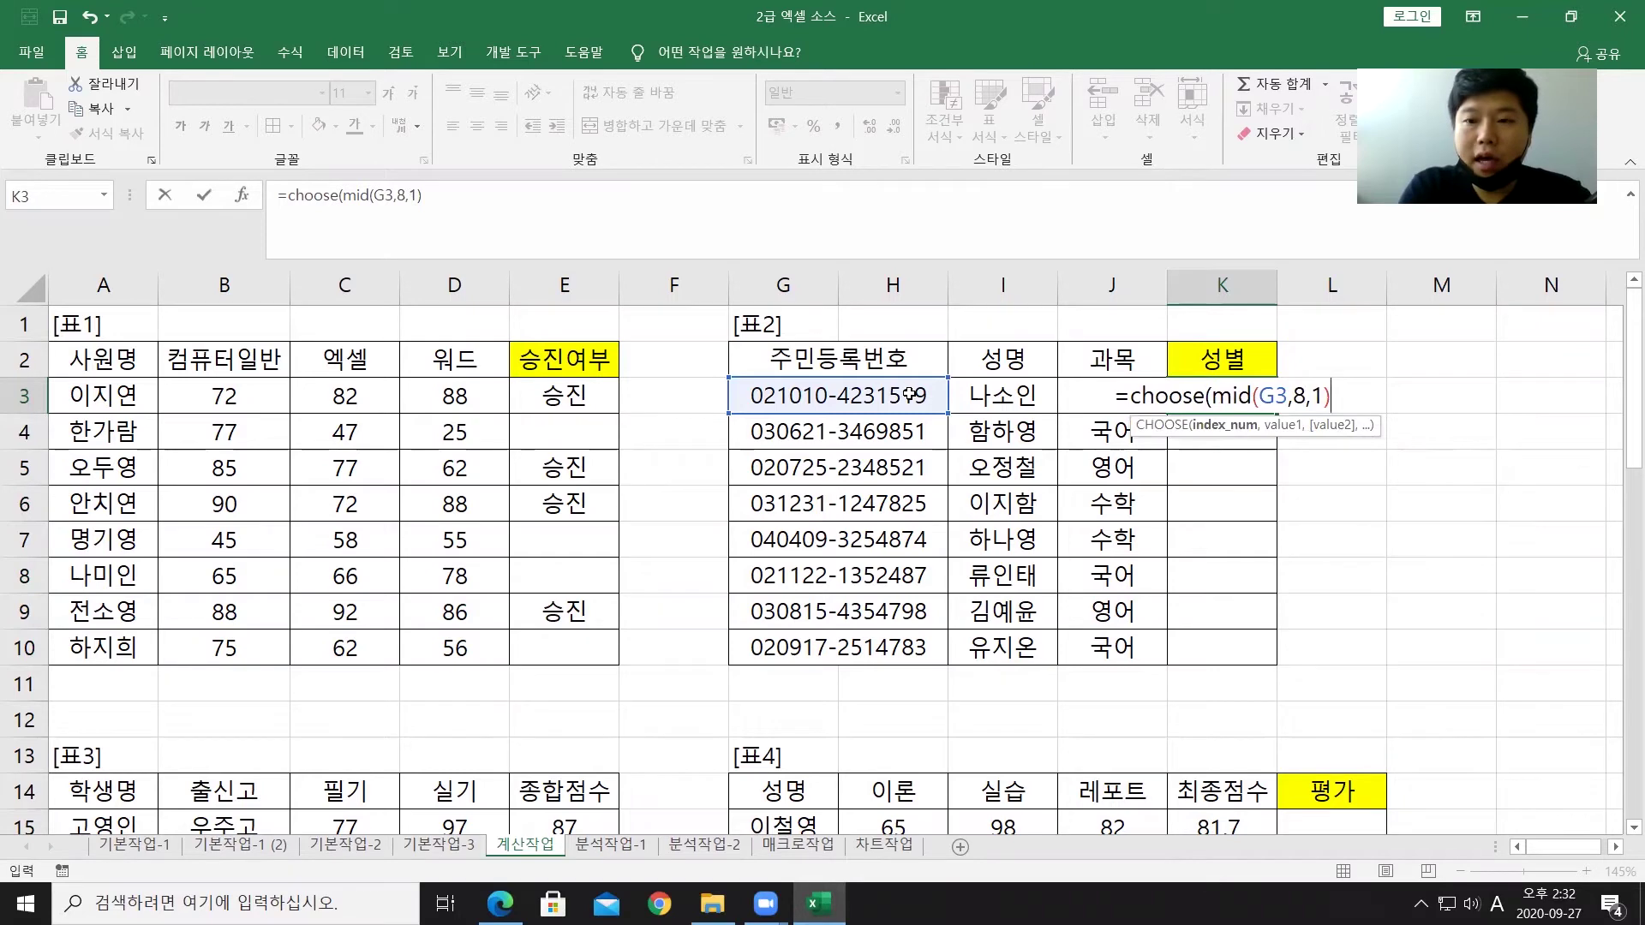
Step: Complete K3's CHOOSE formula with the values "남자","여자","남자","여자", enter it and fill it down through K10
text(,")
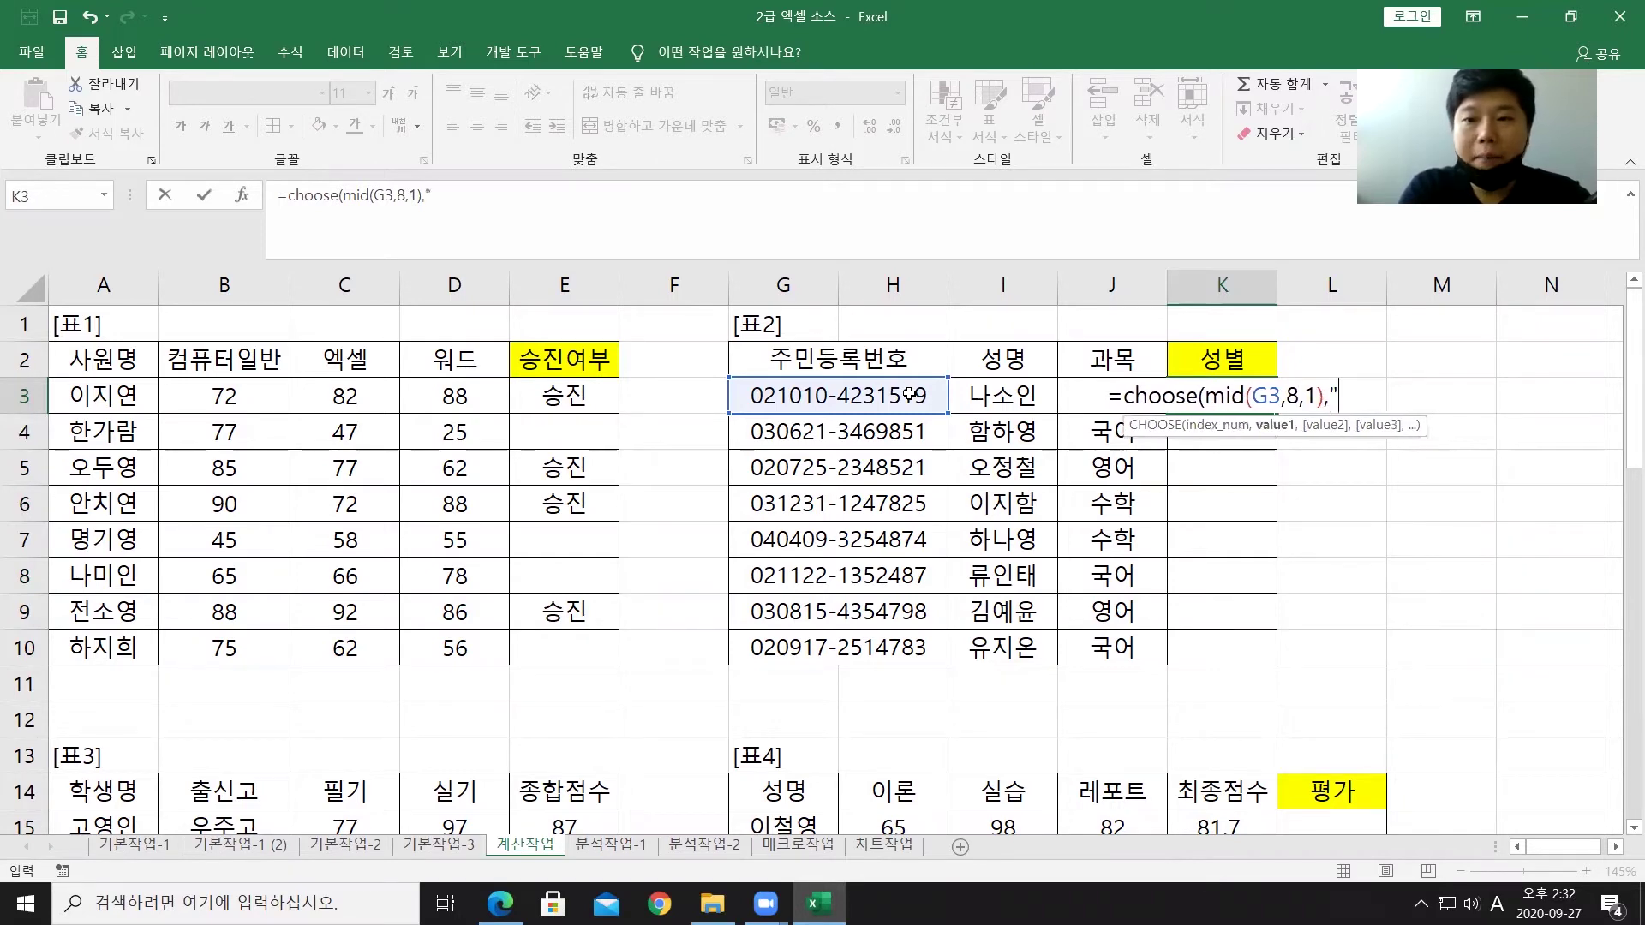
text(남자)
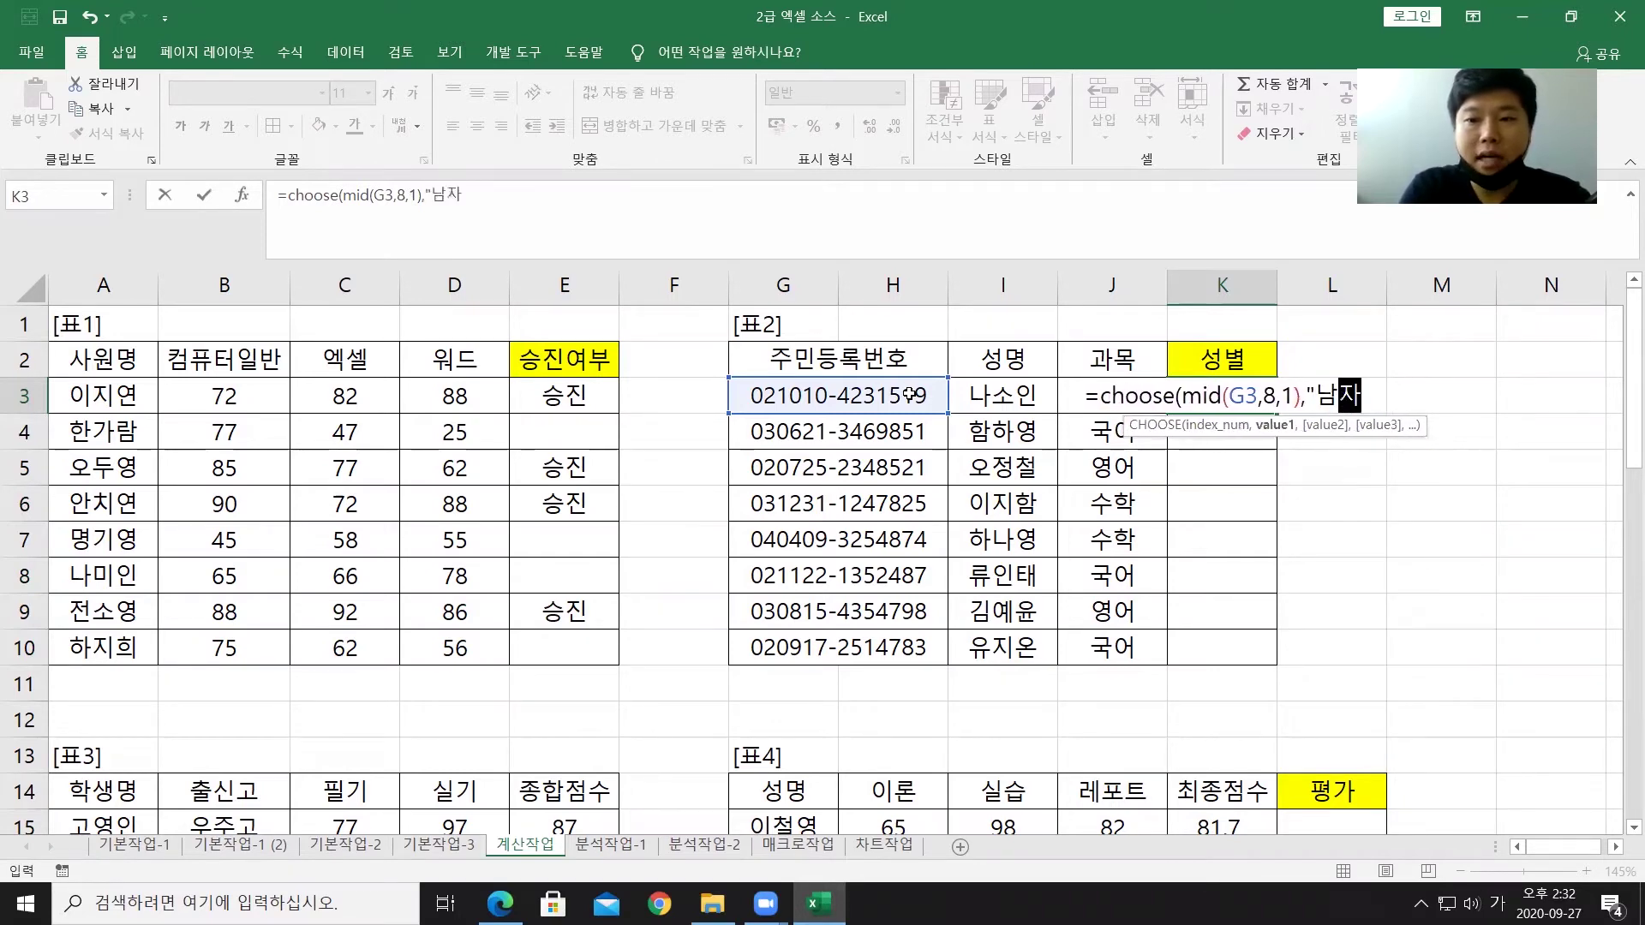
text(","여자")
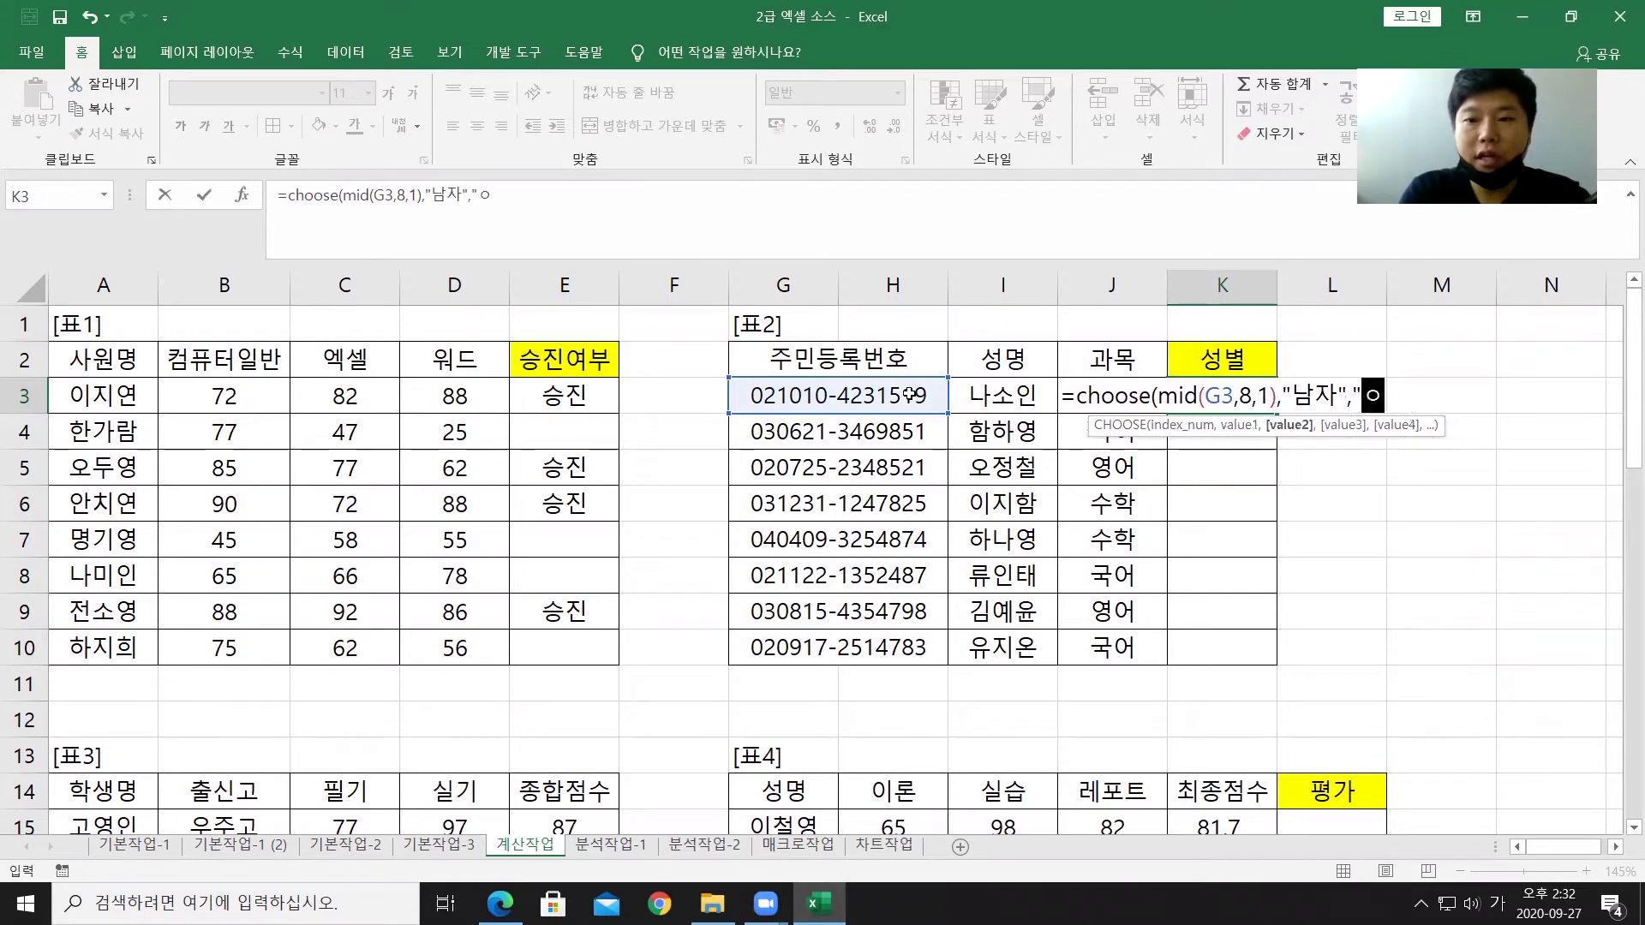
text(,"남자)
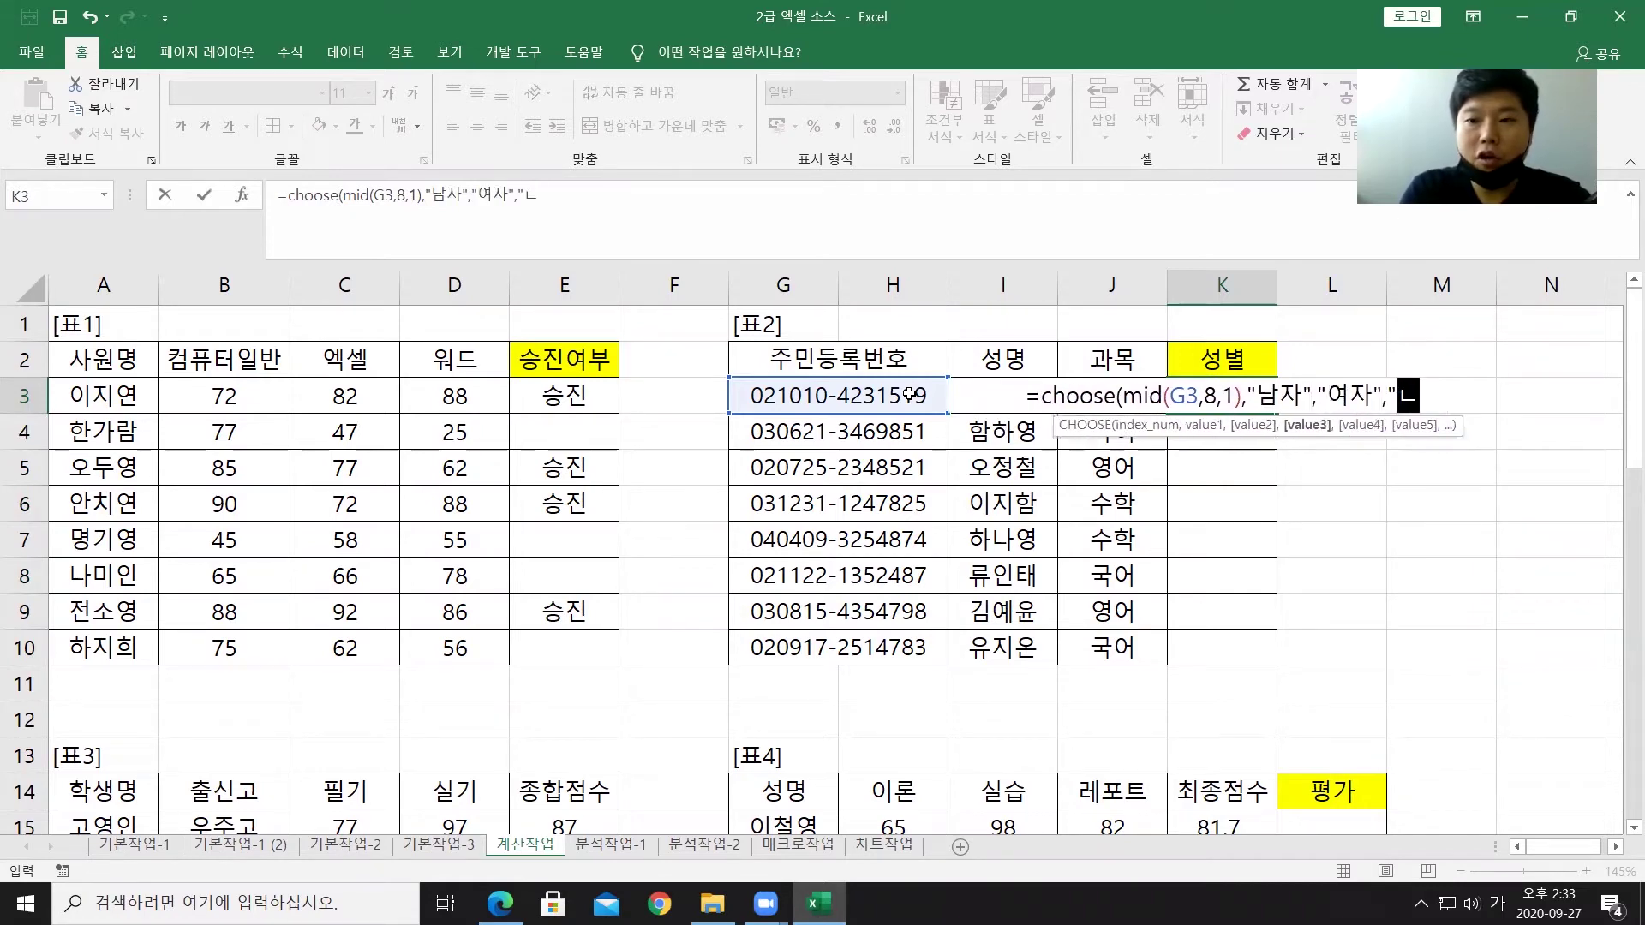
text(","여자)
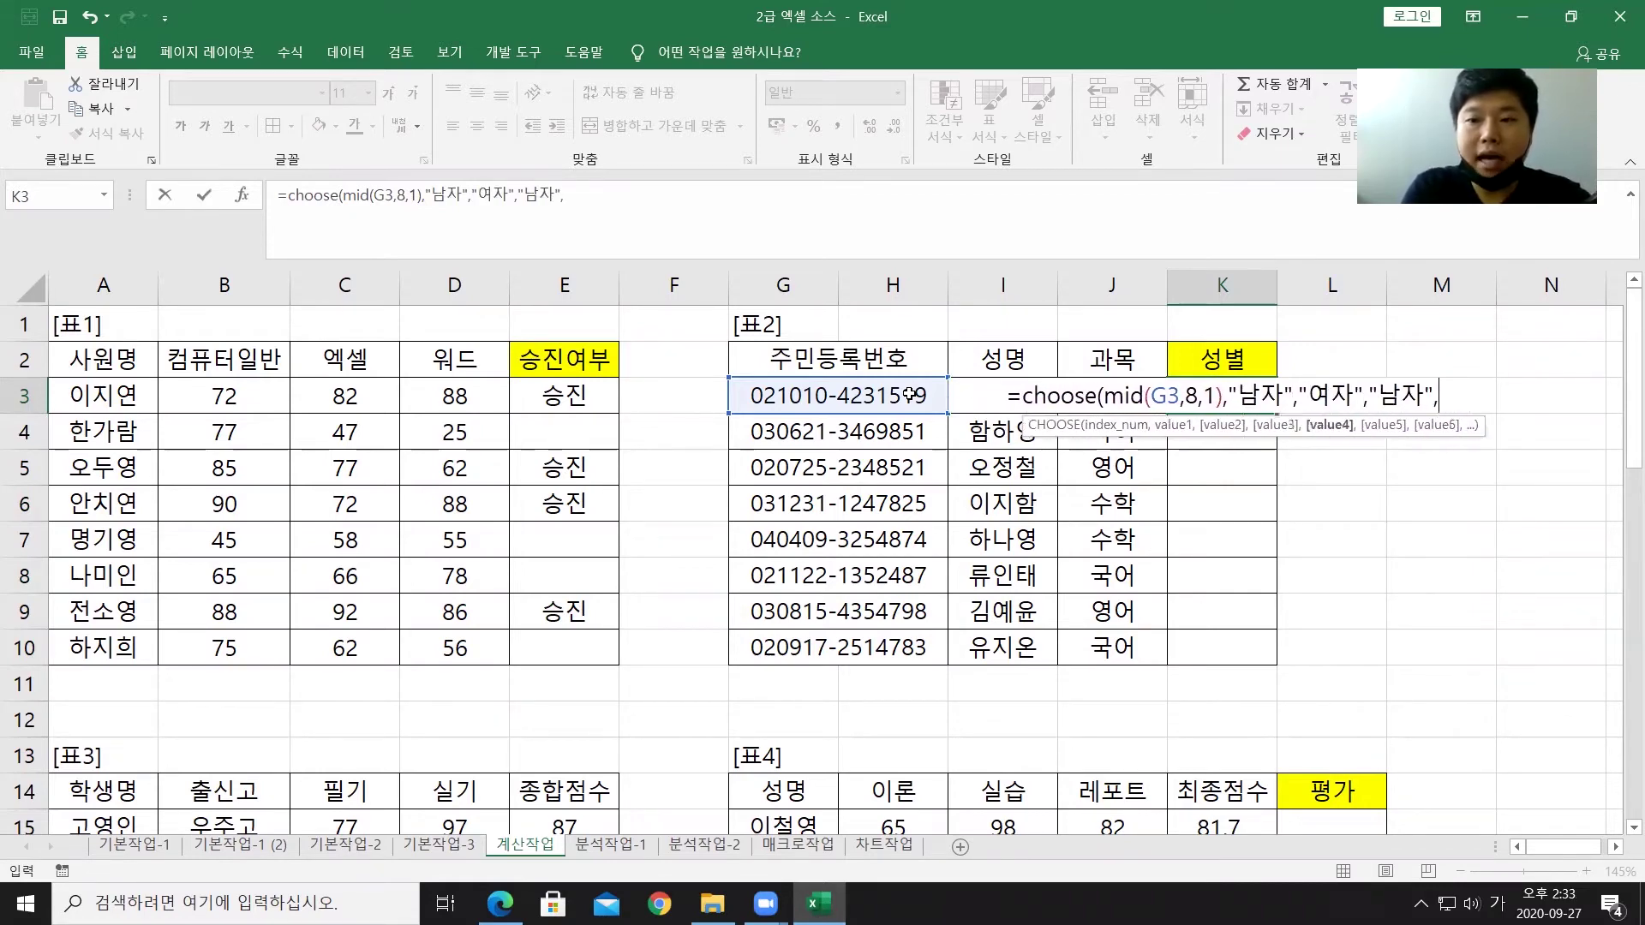
text(")
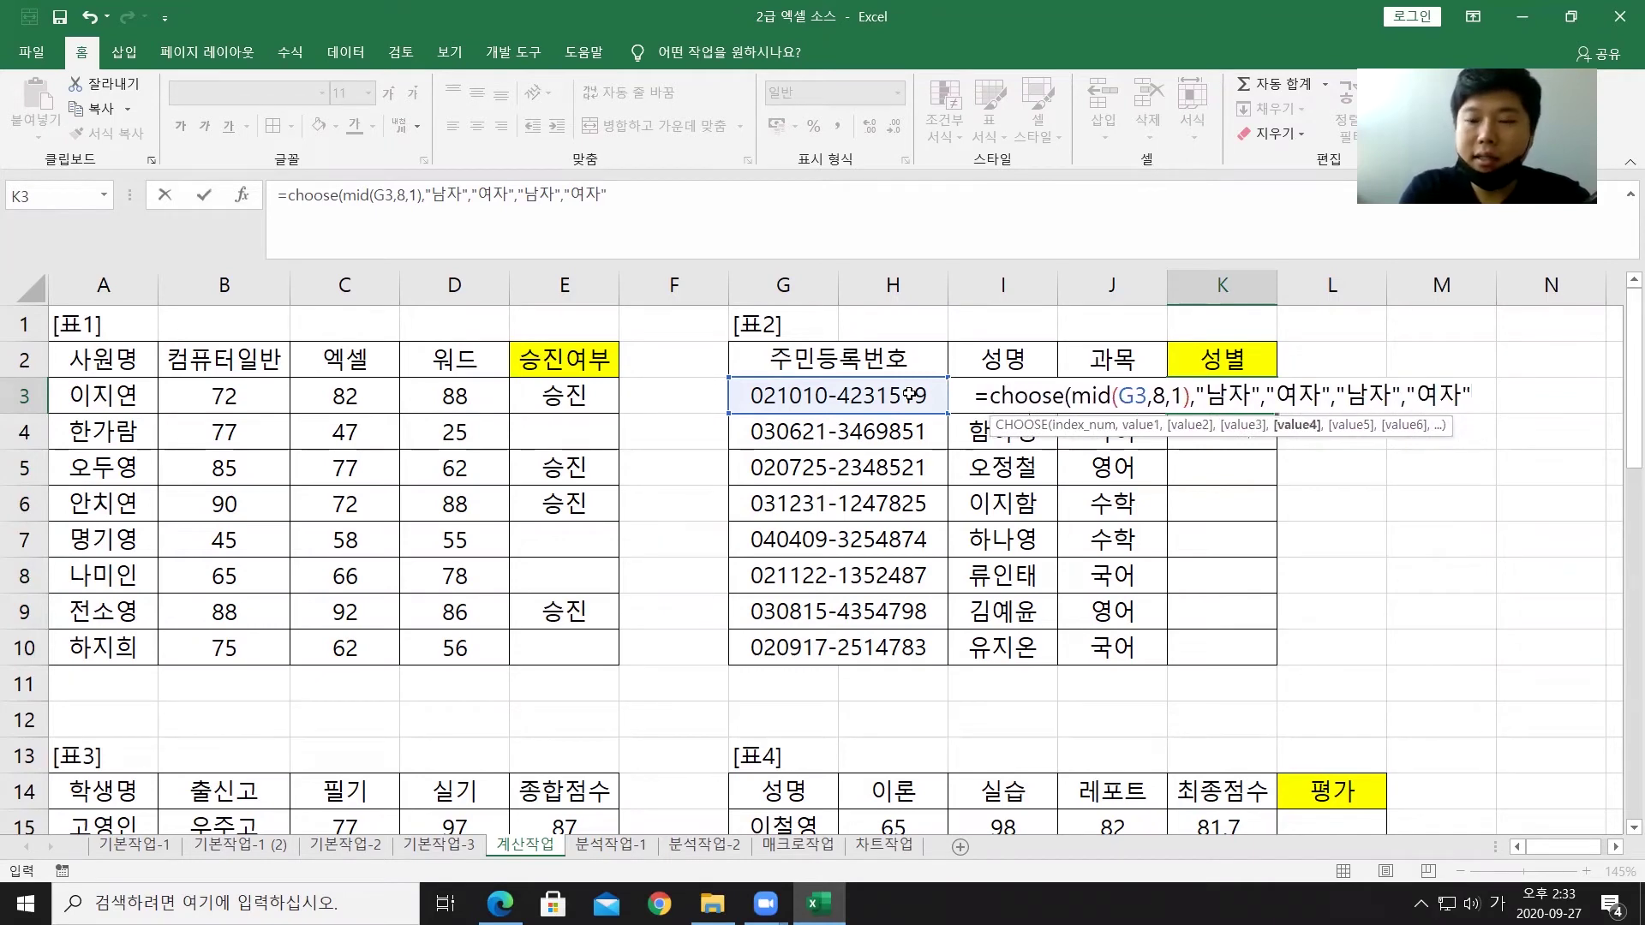
text())
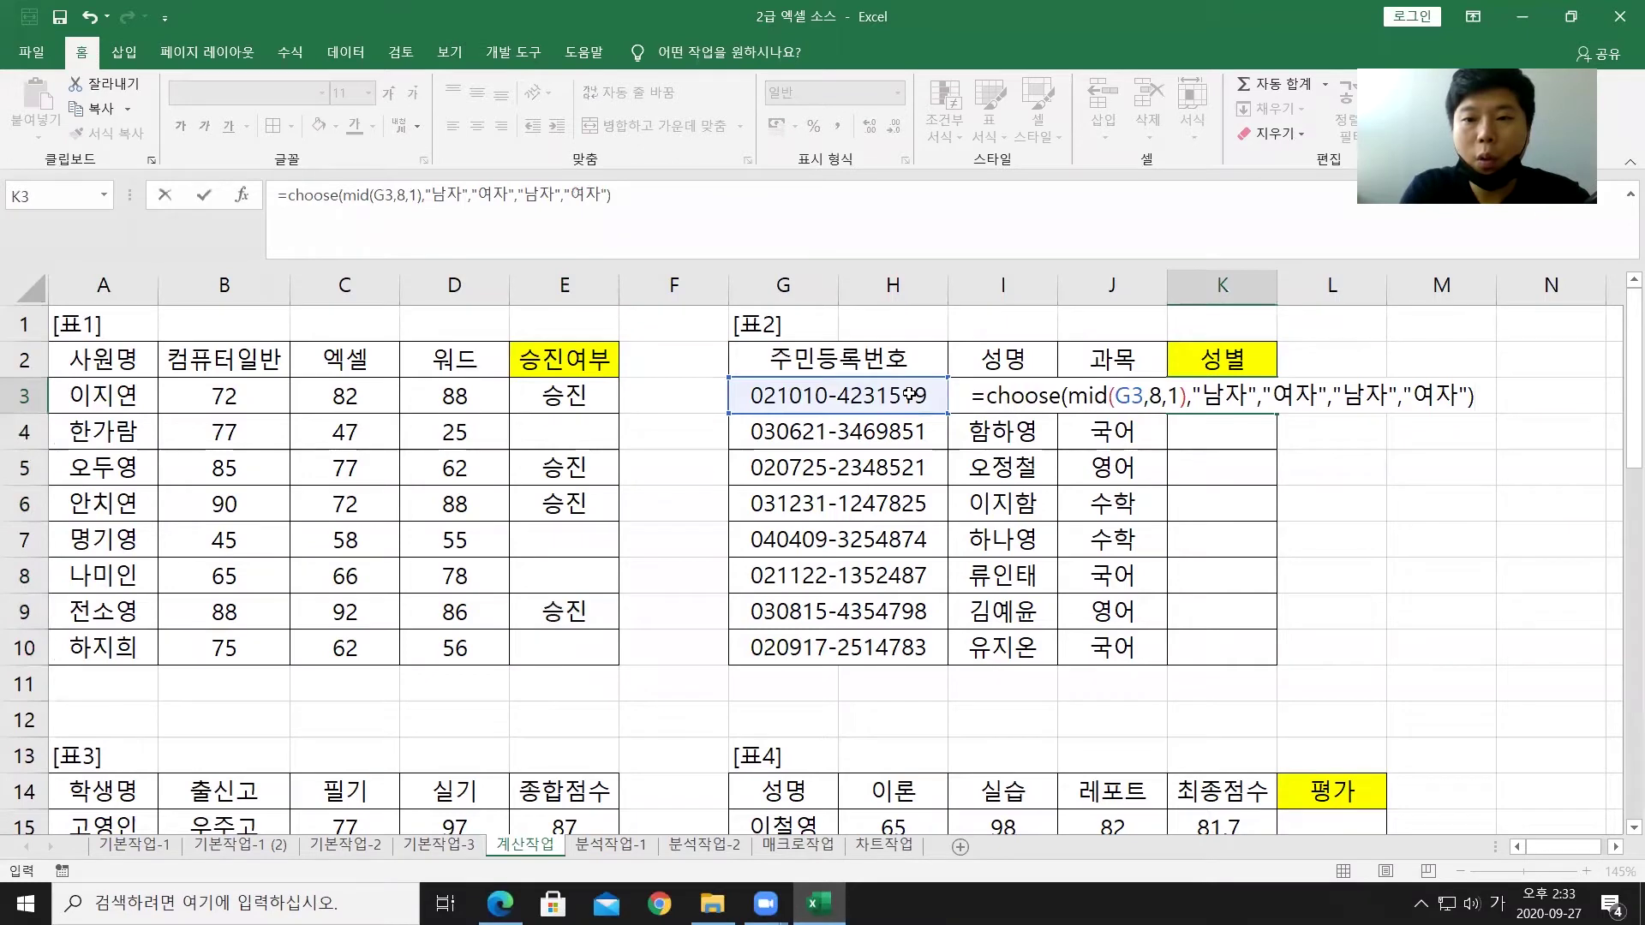
key(Return)
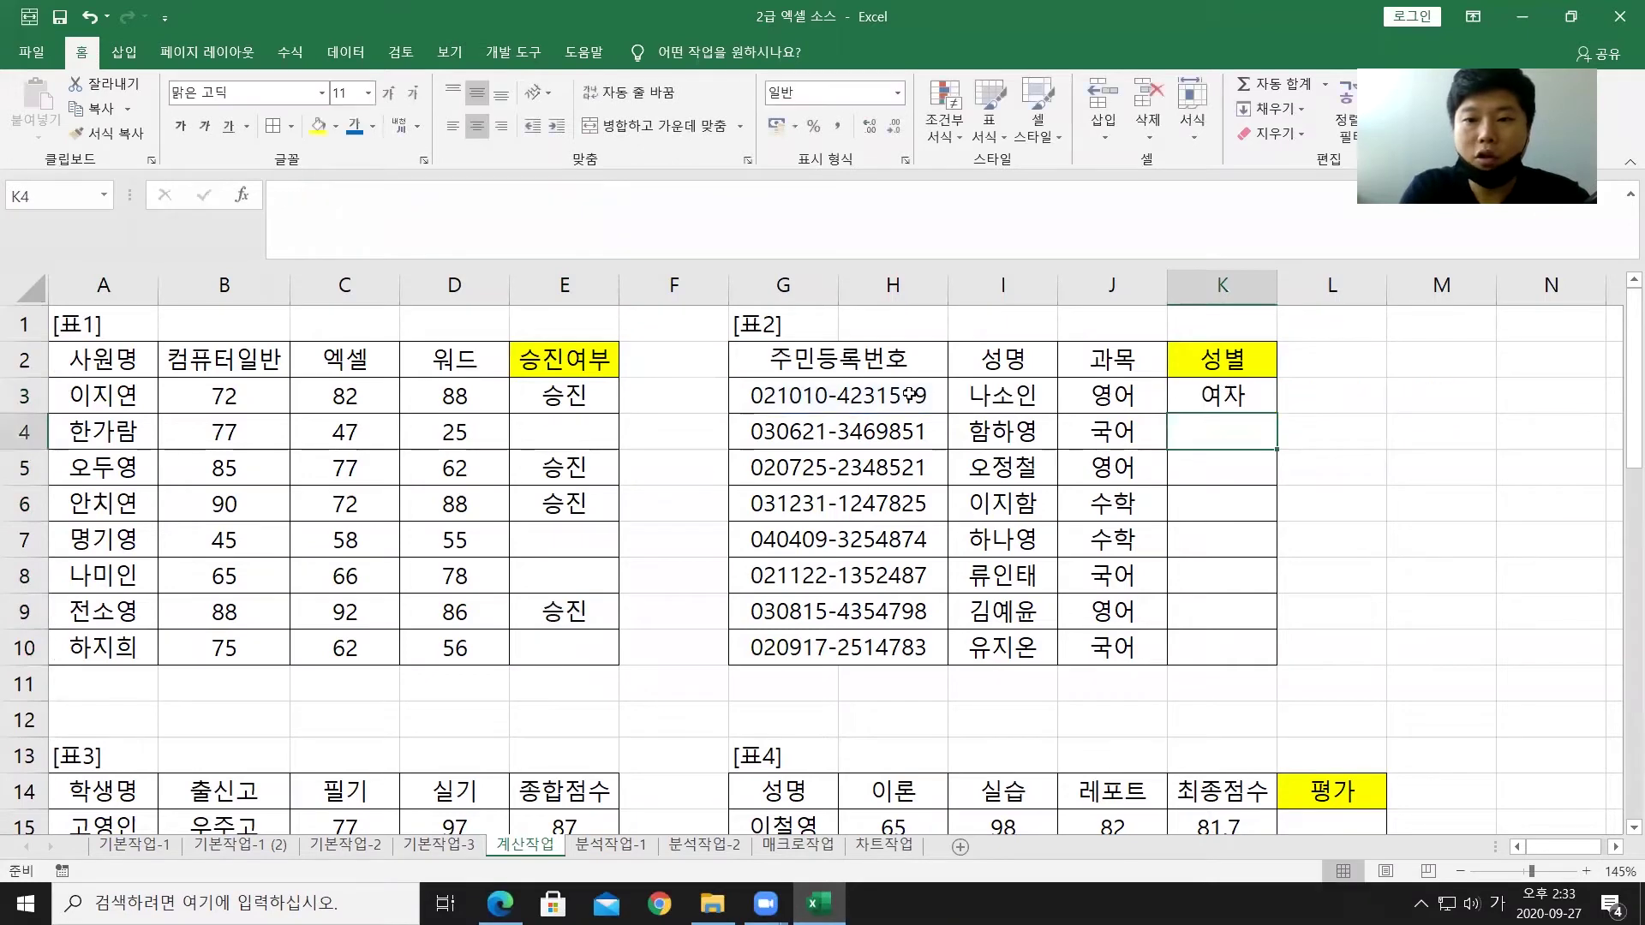
click(1250, 398)
drag(1277, 415, 1279, 657)
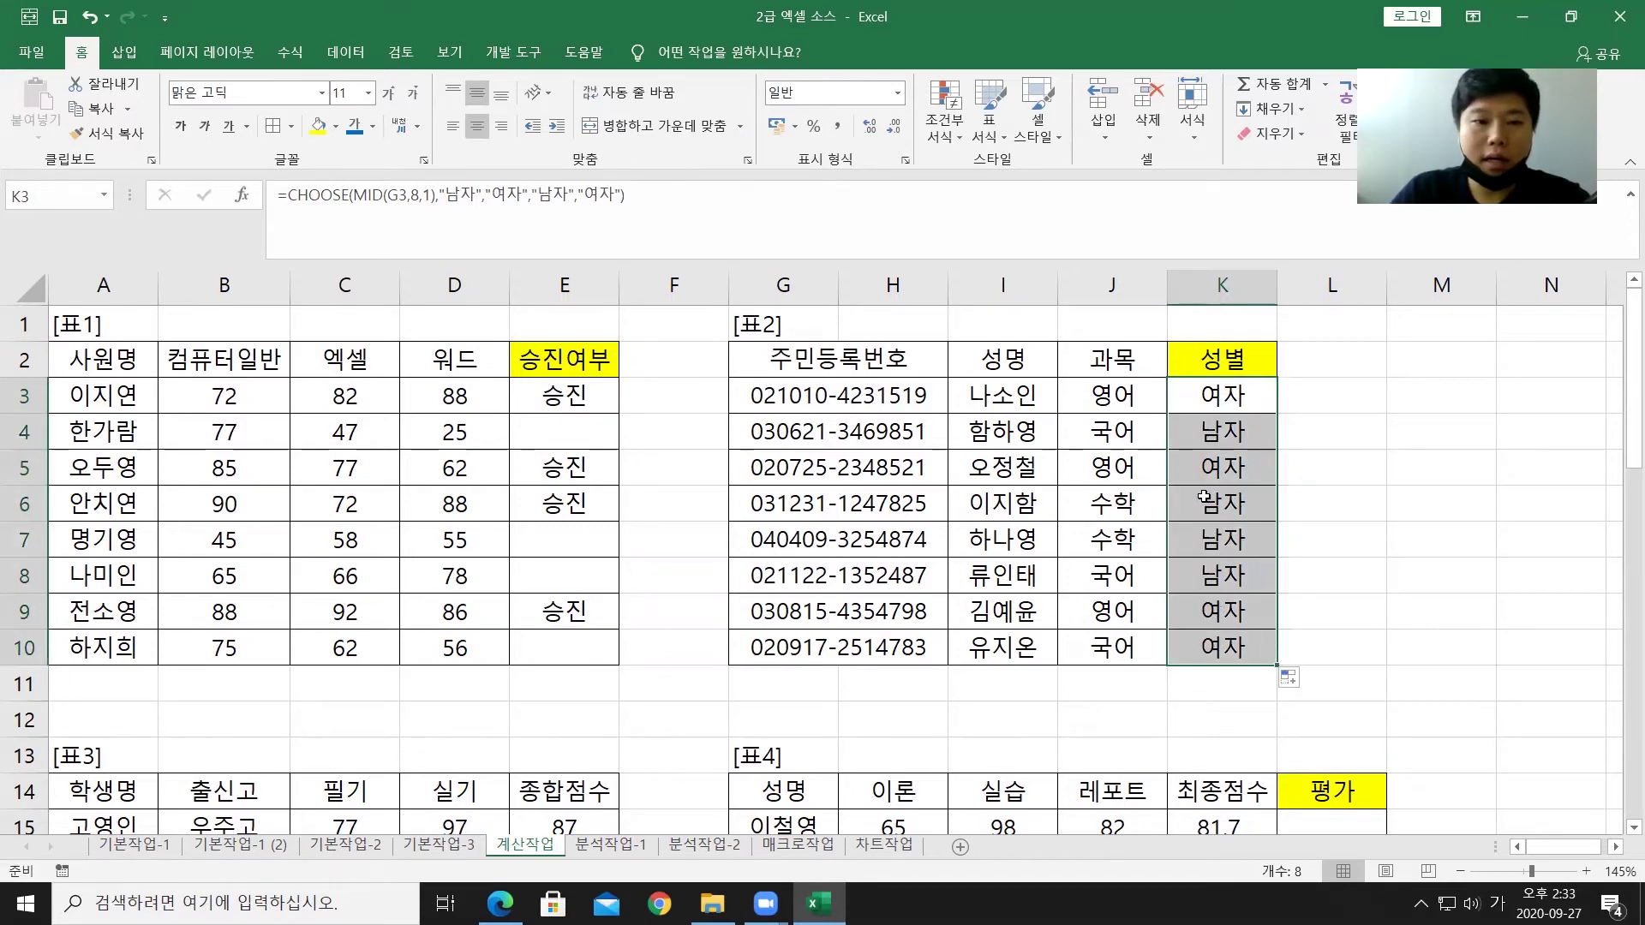
Step: Read task 3 in the exam PDF, noting the averaging condition, criteria range, rounding rule and the required functions for [표3]
scroll(208, 588, down, 4)
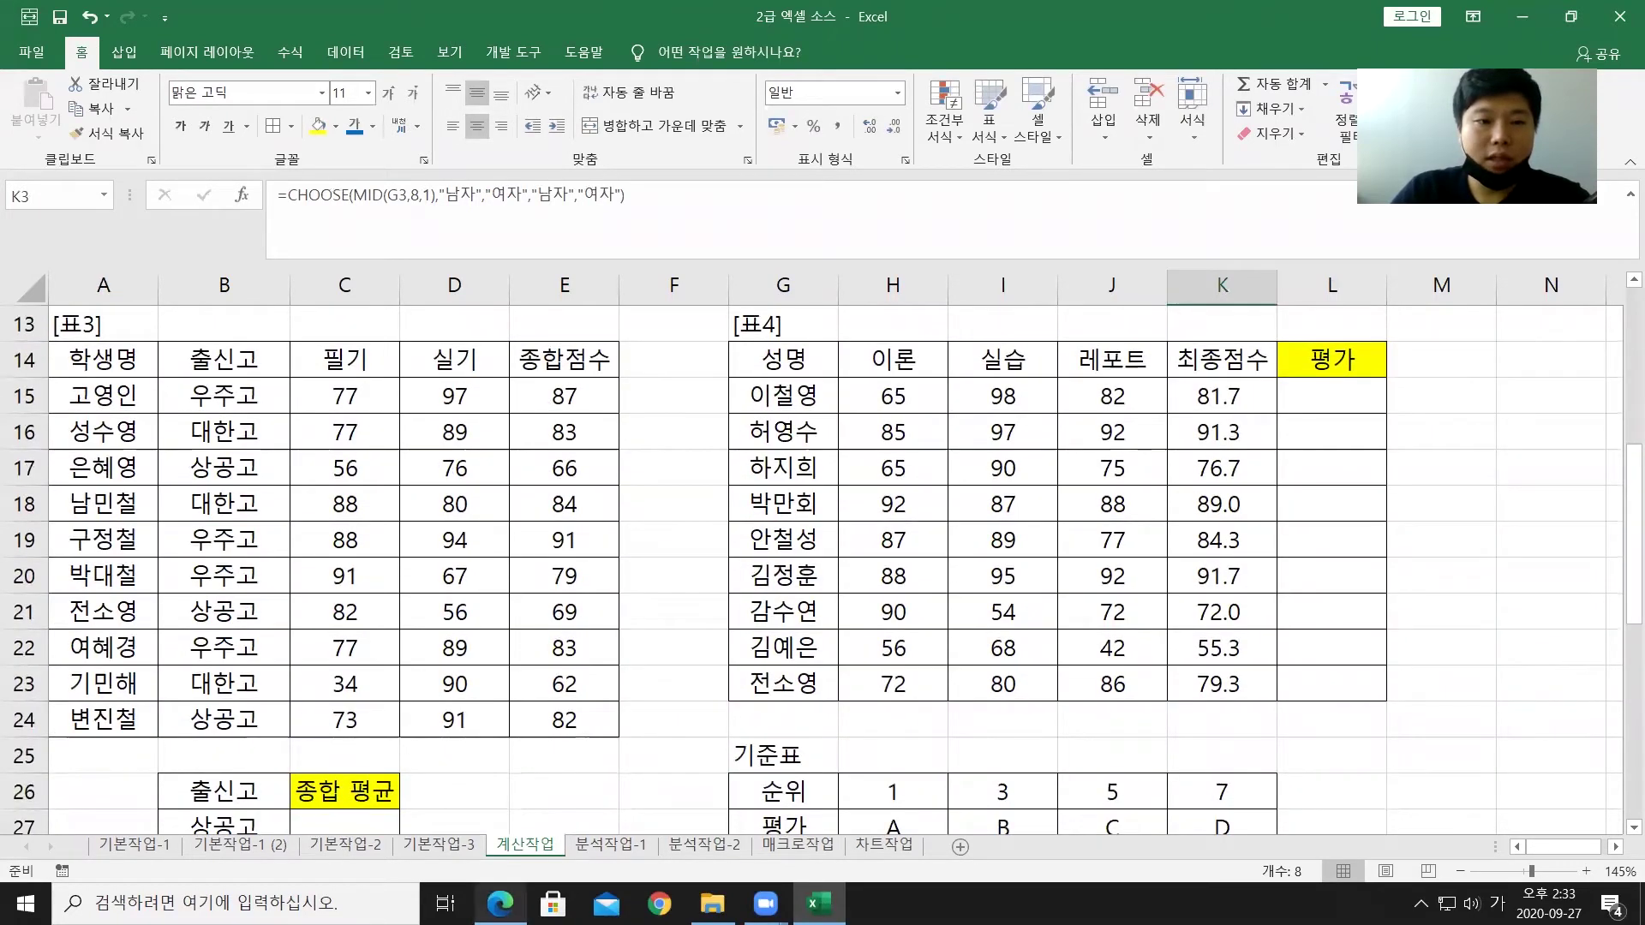
click(505, 900)
scroll(325, 570, down, 3)
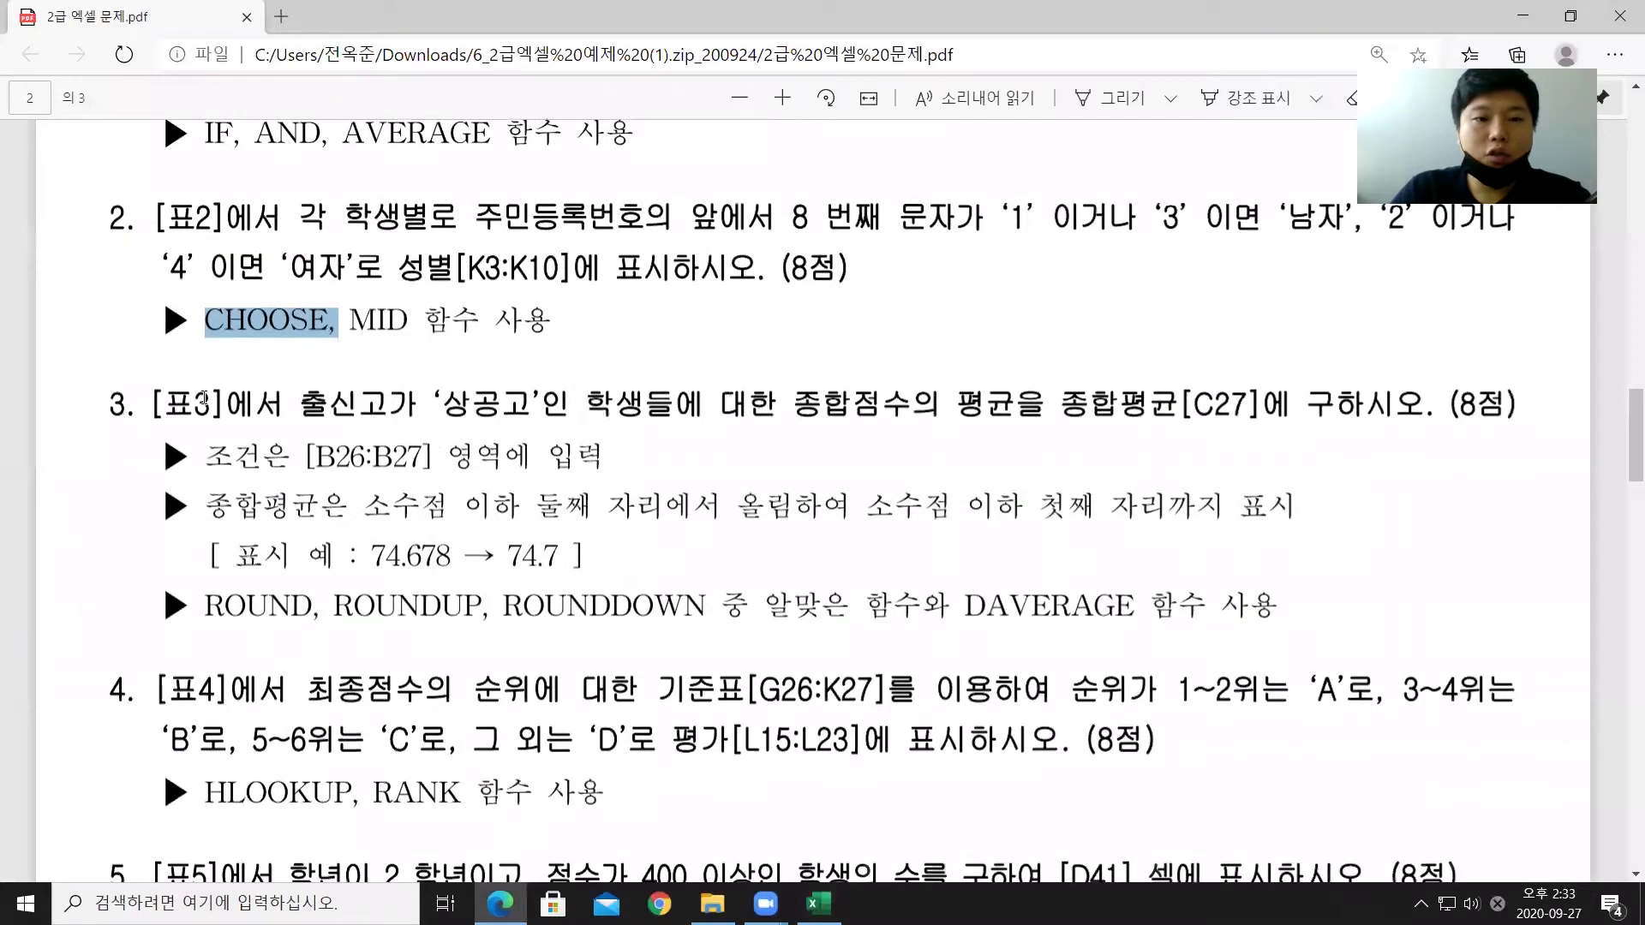
drag(172, 401, 1004, 391)
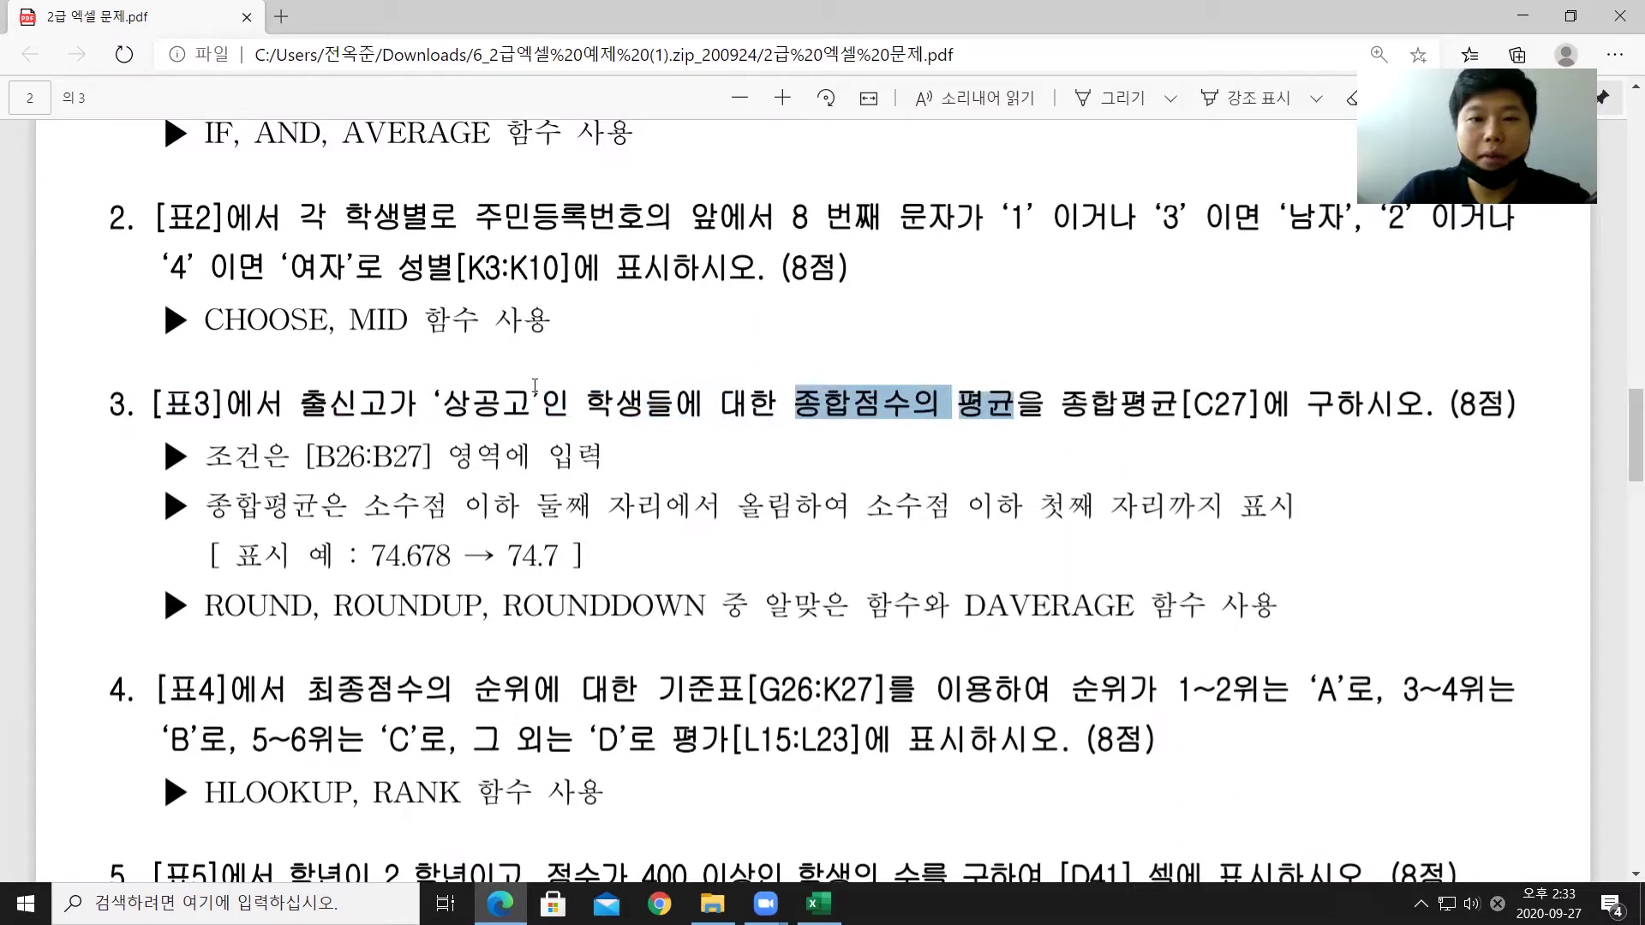
drag(428, 398, 614, 404)
drag(913, 402, 999, 430)
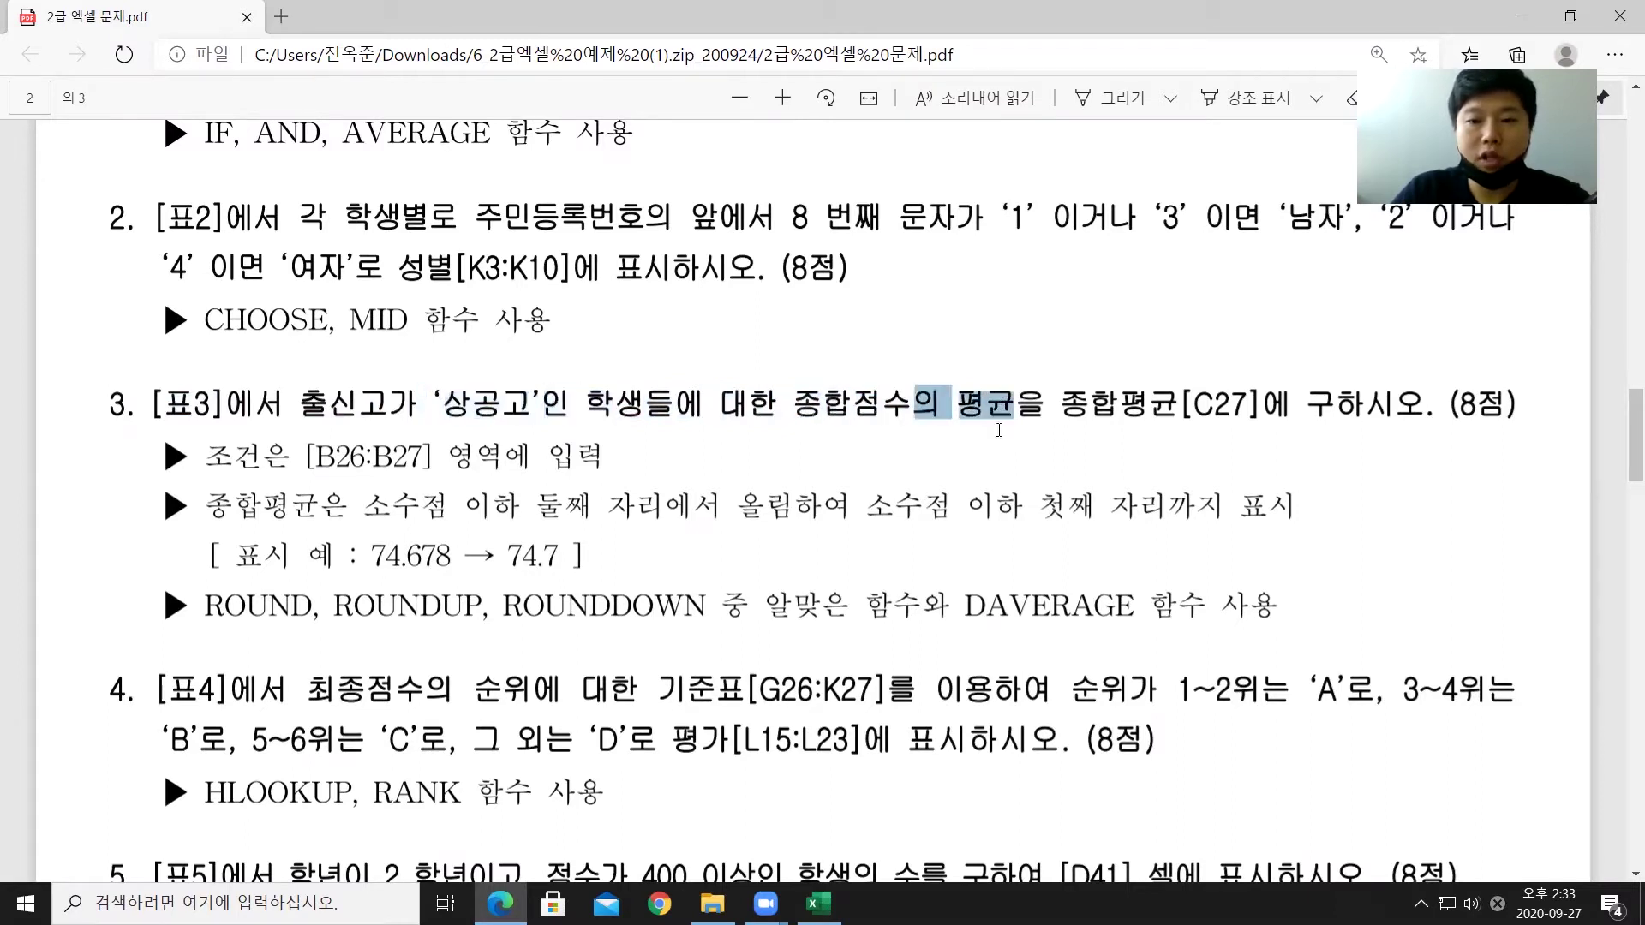
drag(966, 607, 1110, 597)
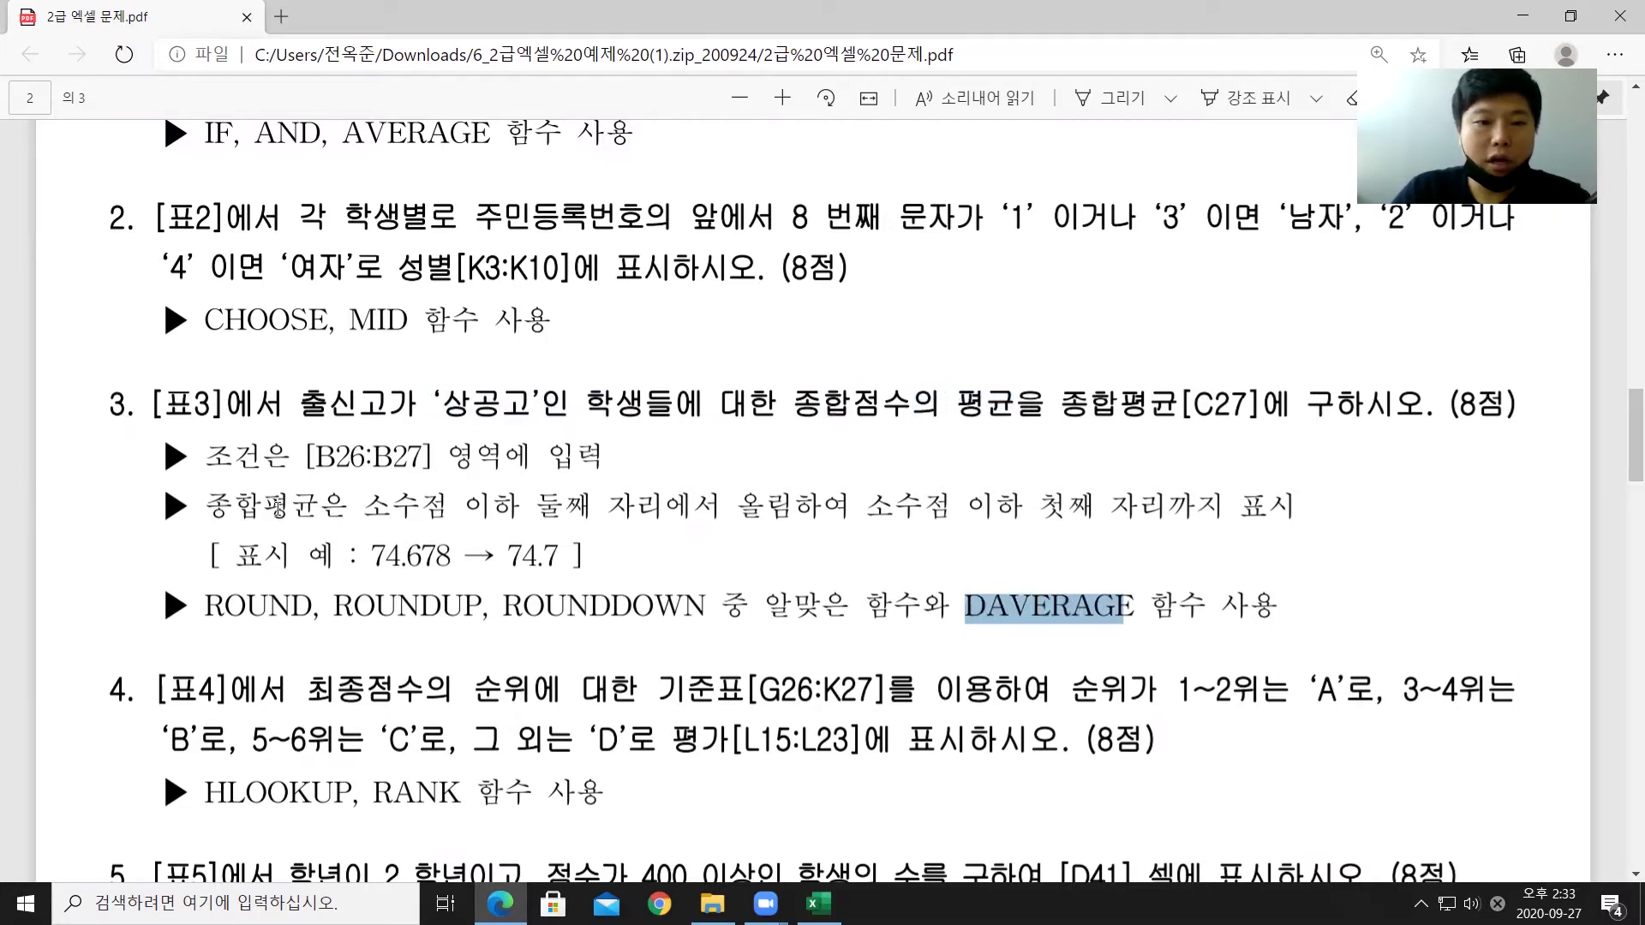
drag(394, 510, 724, 510)
drag(741, 507, 860, 505)
drag(1039, 508, 1141, 500)
drag(314, 606, 469, 605)
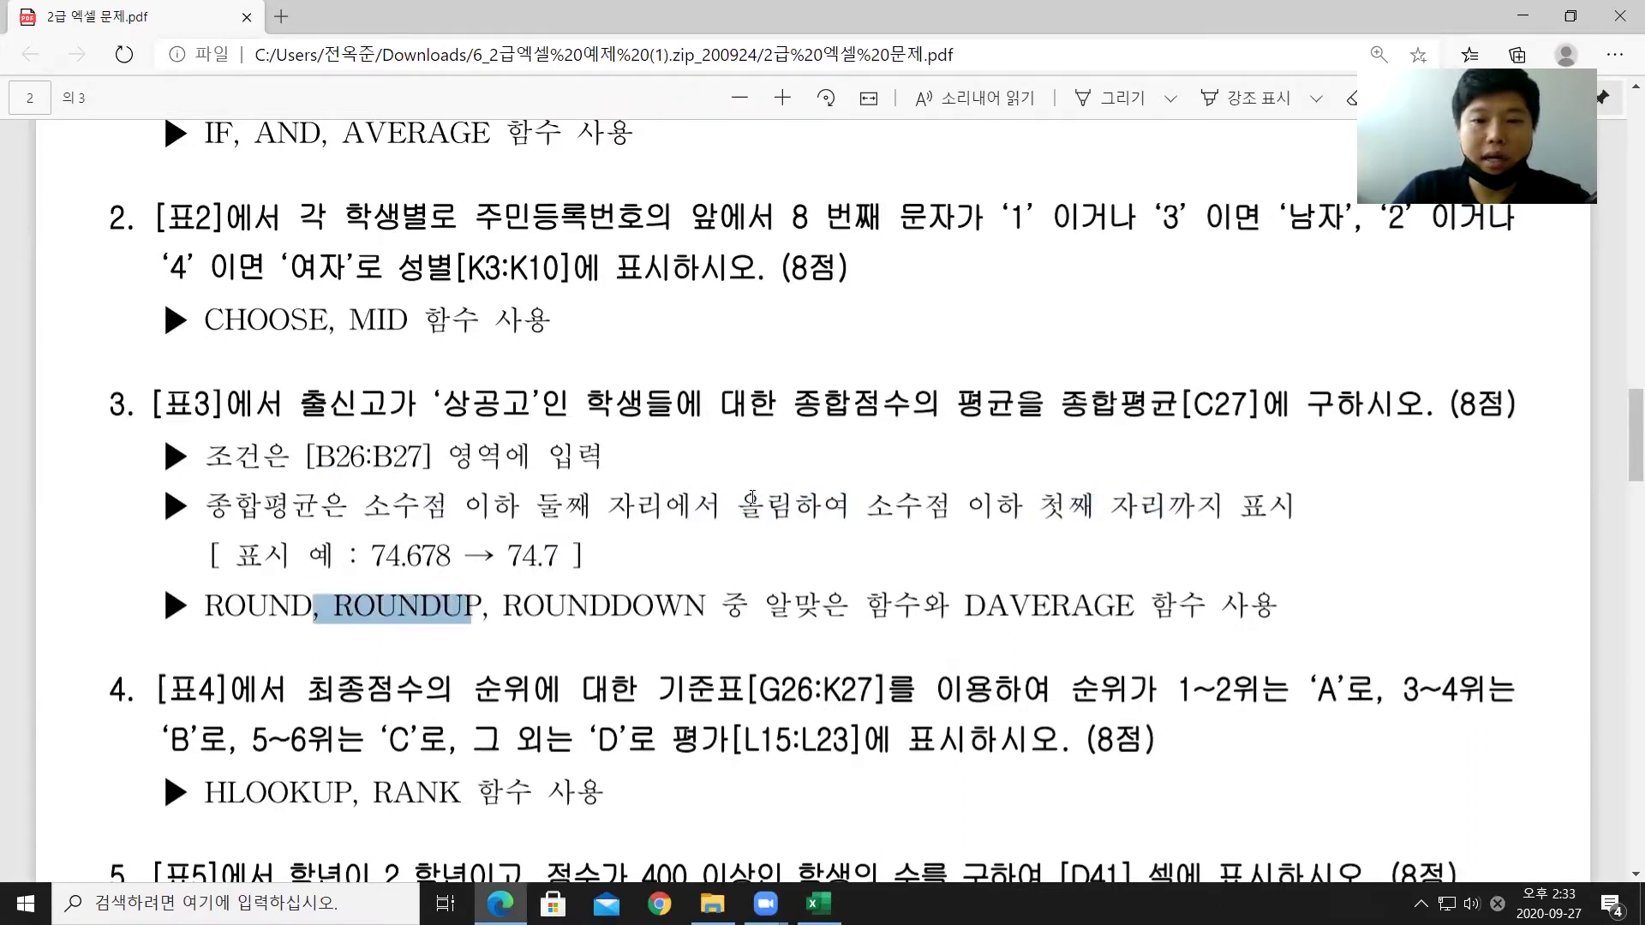
drag(736, 505, 773, 504)
drag(1036, 504, 1295, 505)
click(1203, 507)
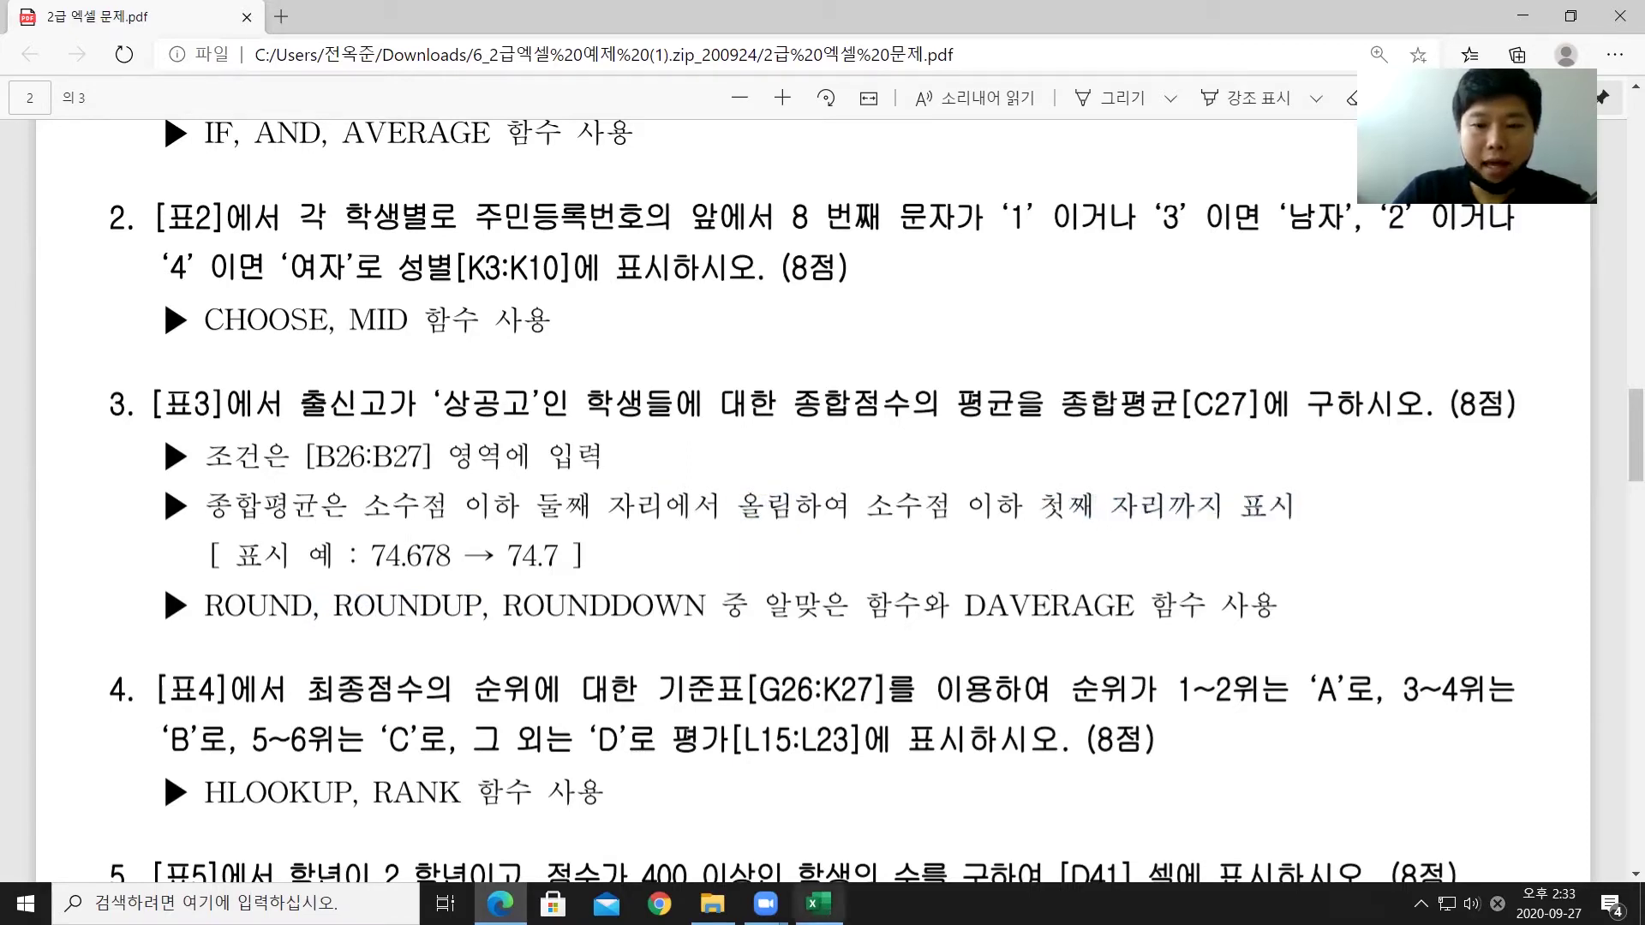
Step: Switch to Excel and enter the criteria for [표3], with 출신고 in B26 and 상공고 in B27
click(818, 903)
scroll(182, 525, down, 1)
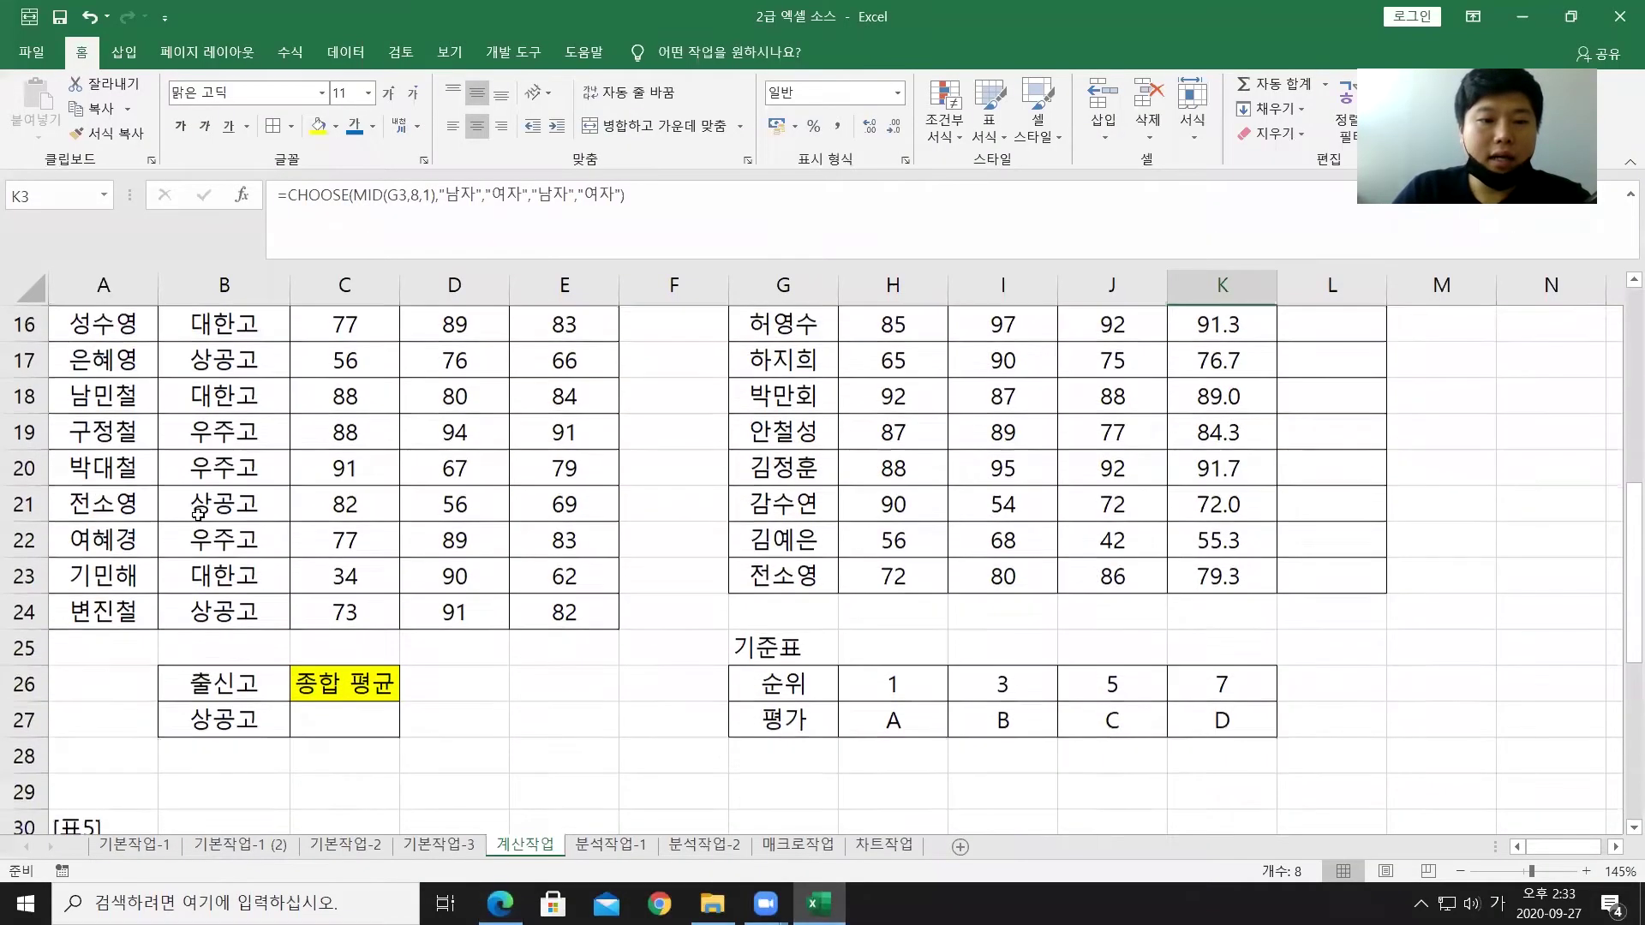
drag(226, 682, 226, 711)
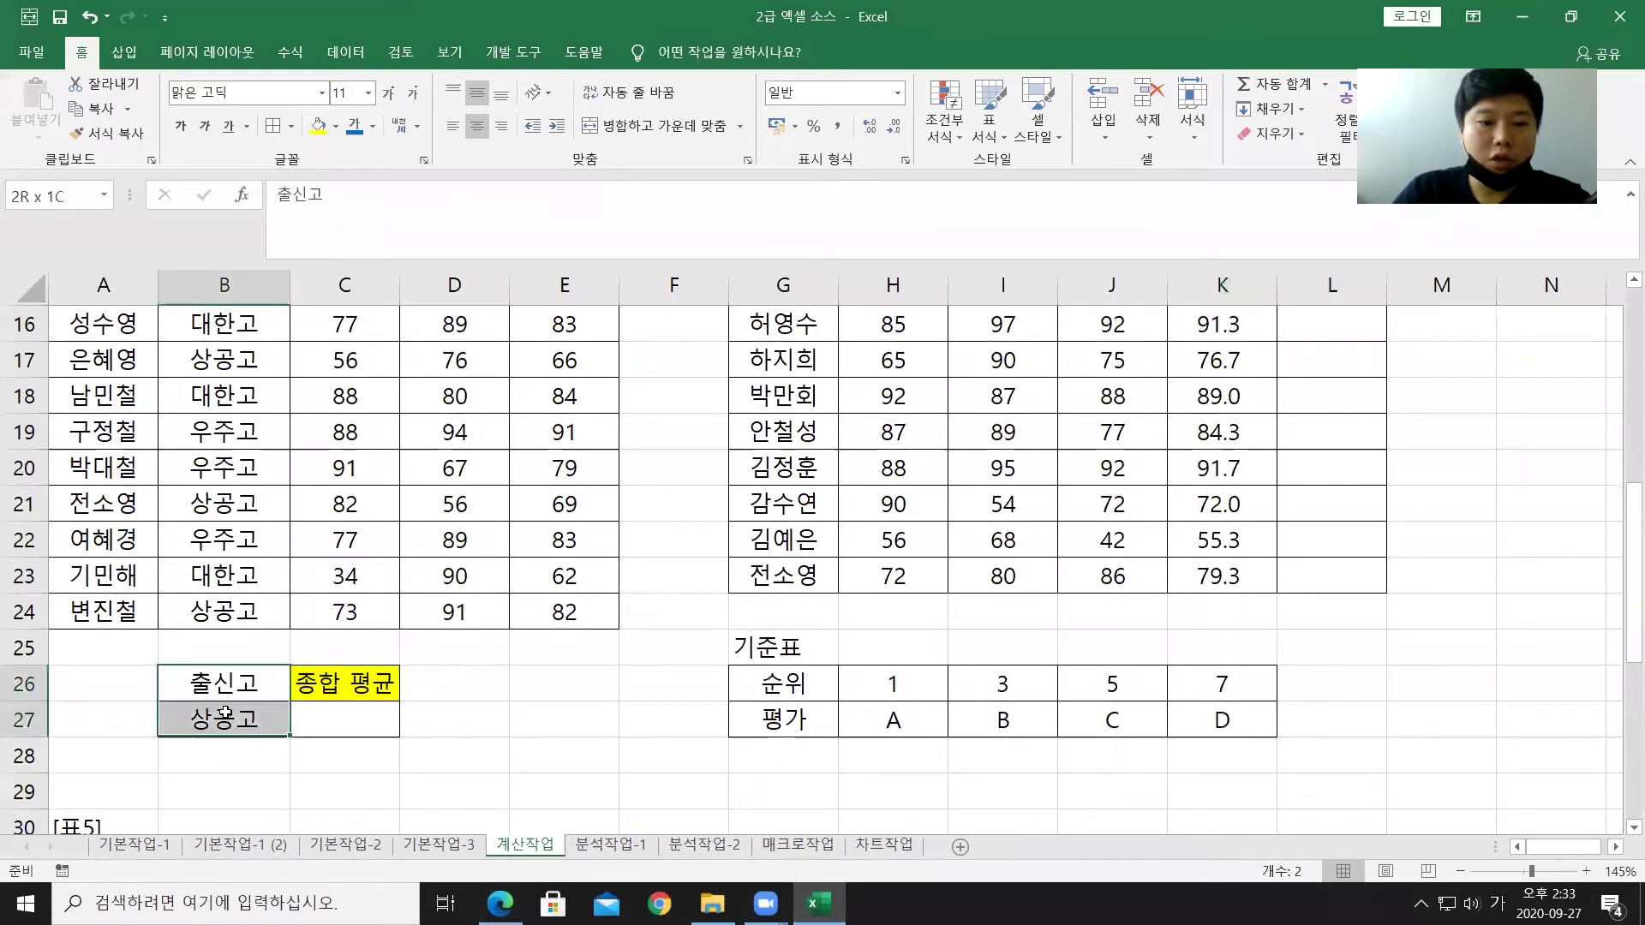
click(231, 685)
text(추ㄹ신고)
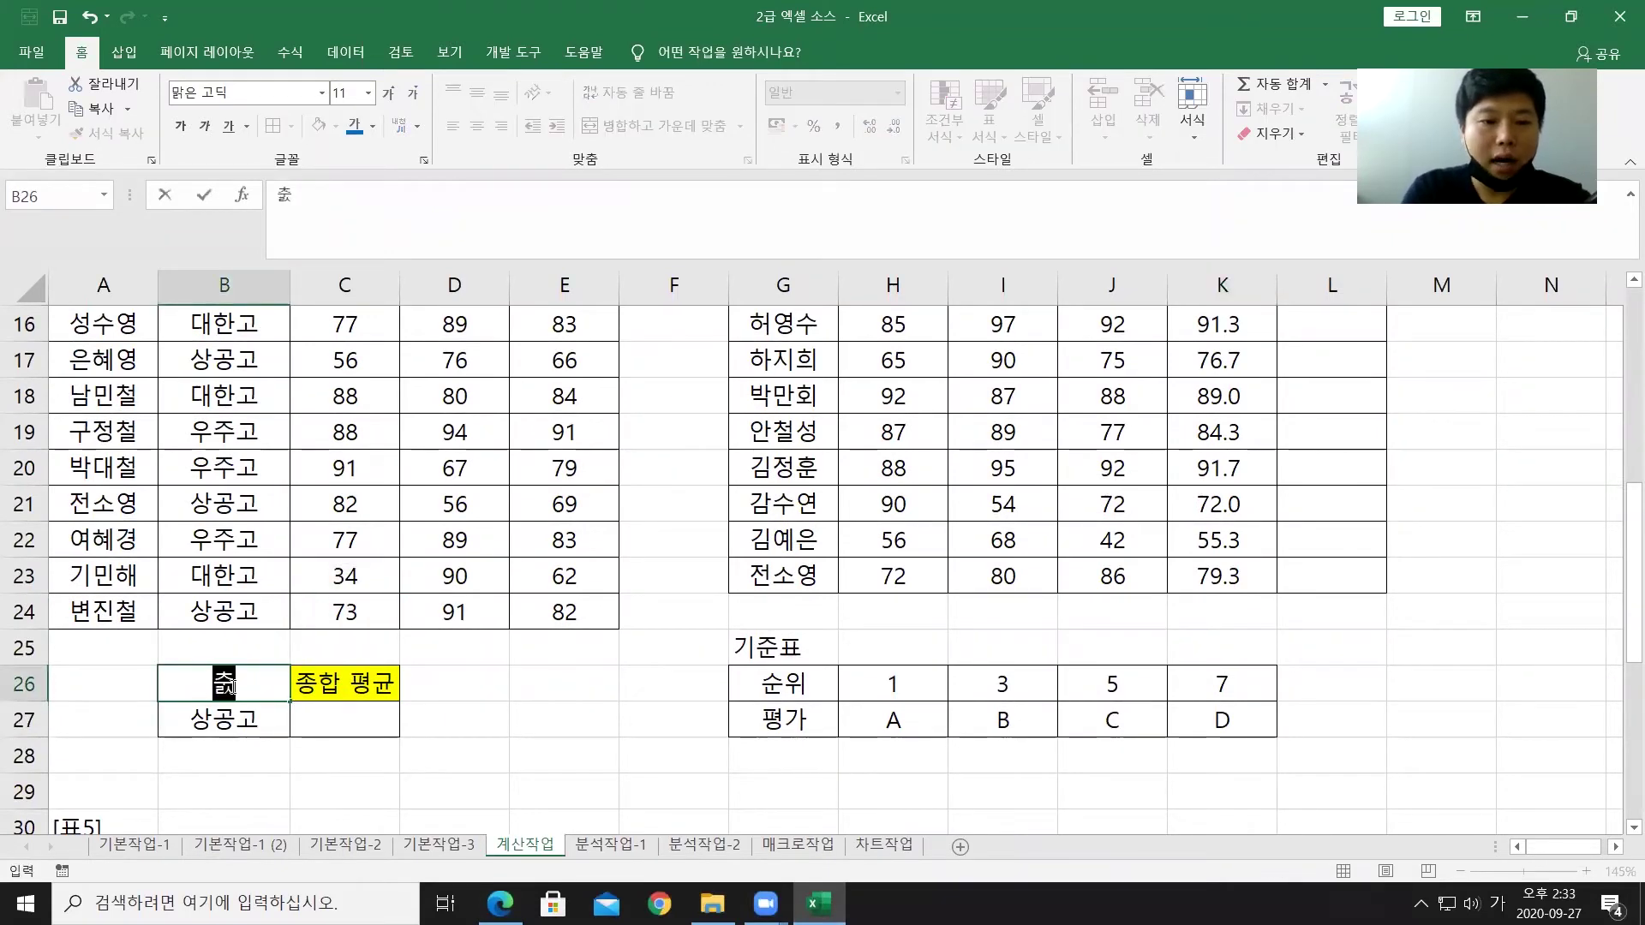
key(Return)
text(상ㄱㅗㅇ고)
key(Return)
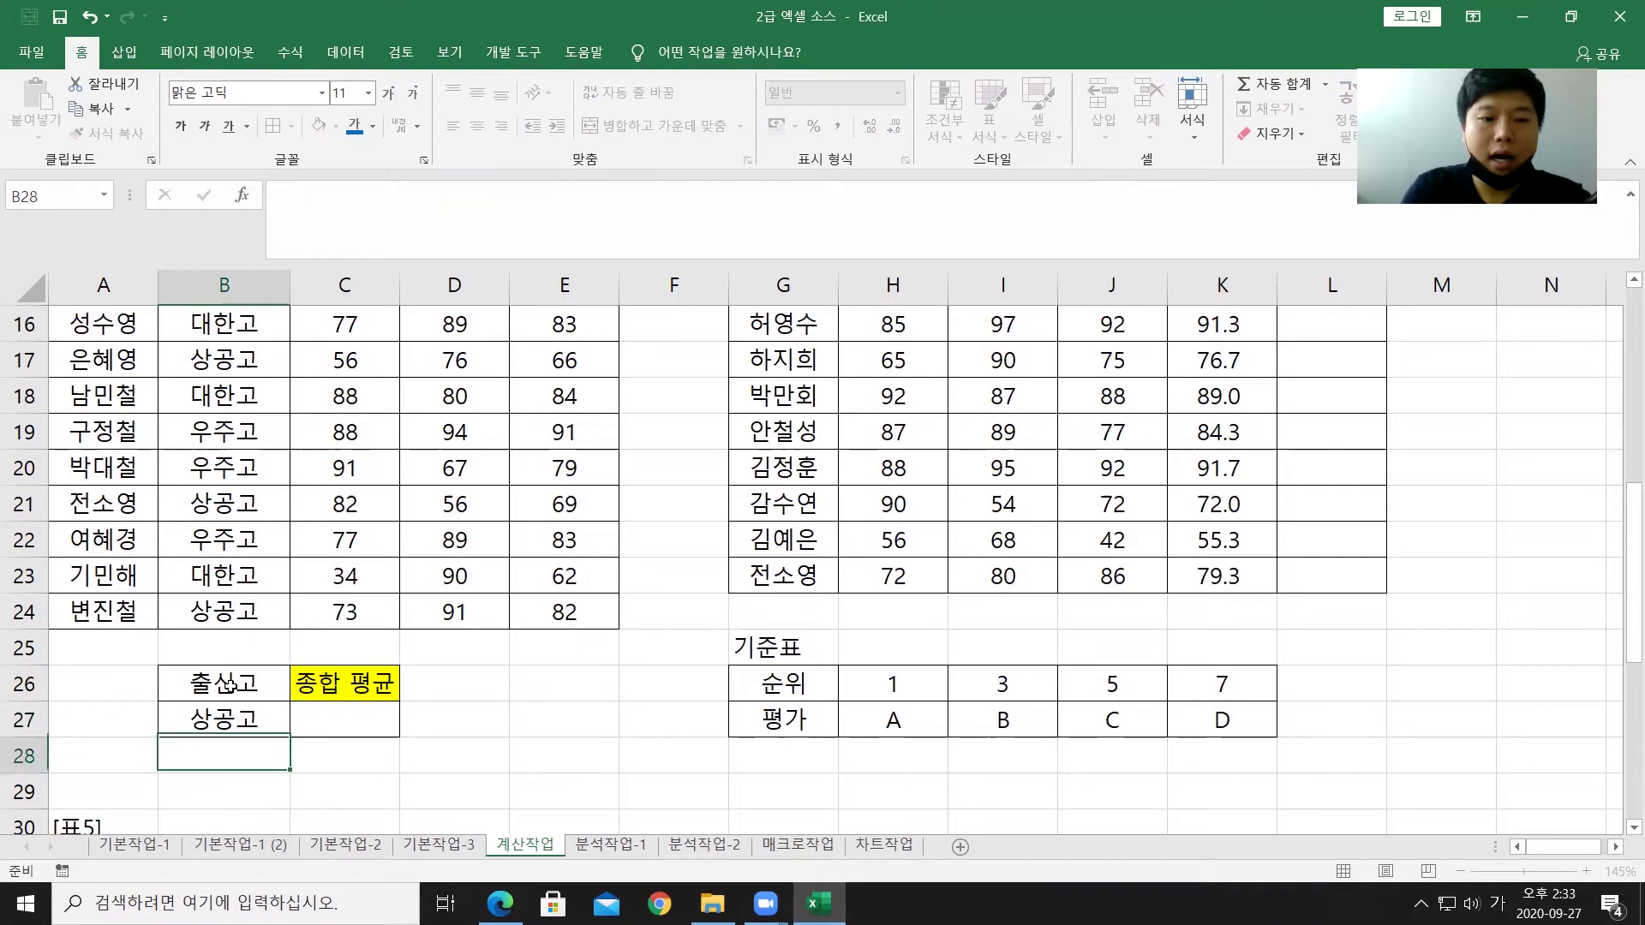
drag(230, 682, 251, 720)
Step: Begin a DAVERAGE formula in C27 with the [표3] range A14:E24 as its database
click(357, 731)
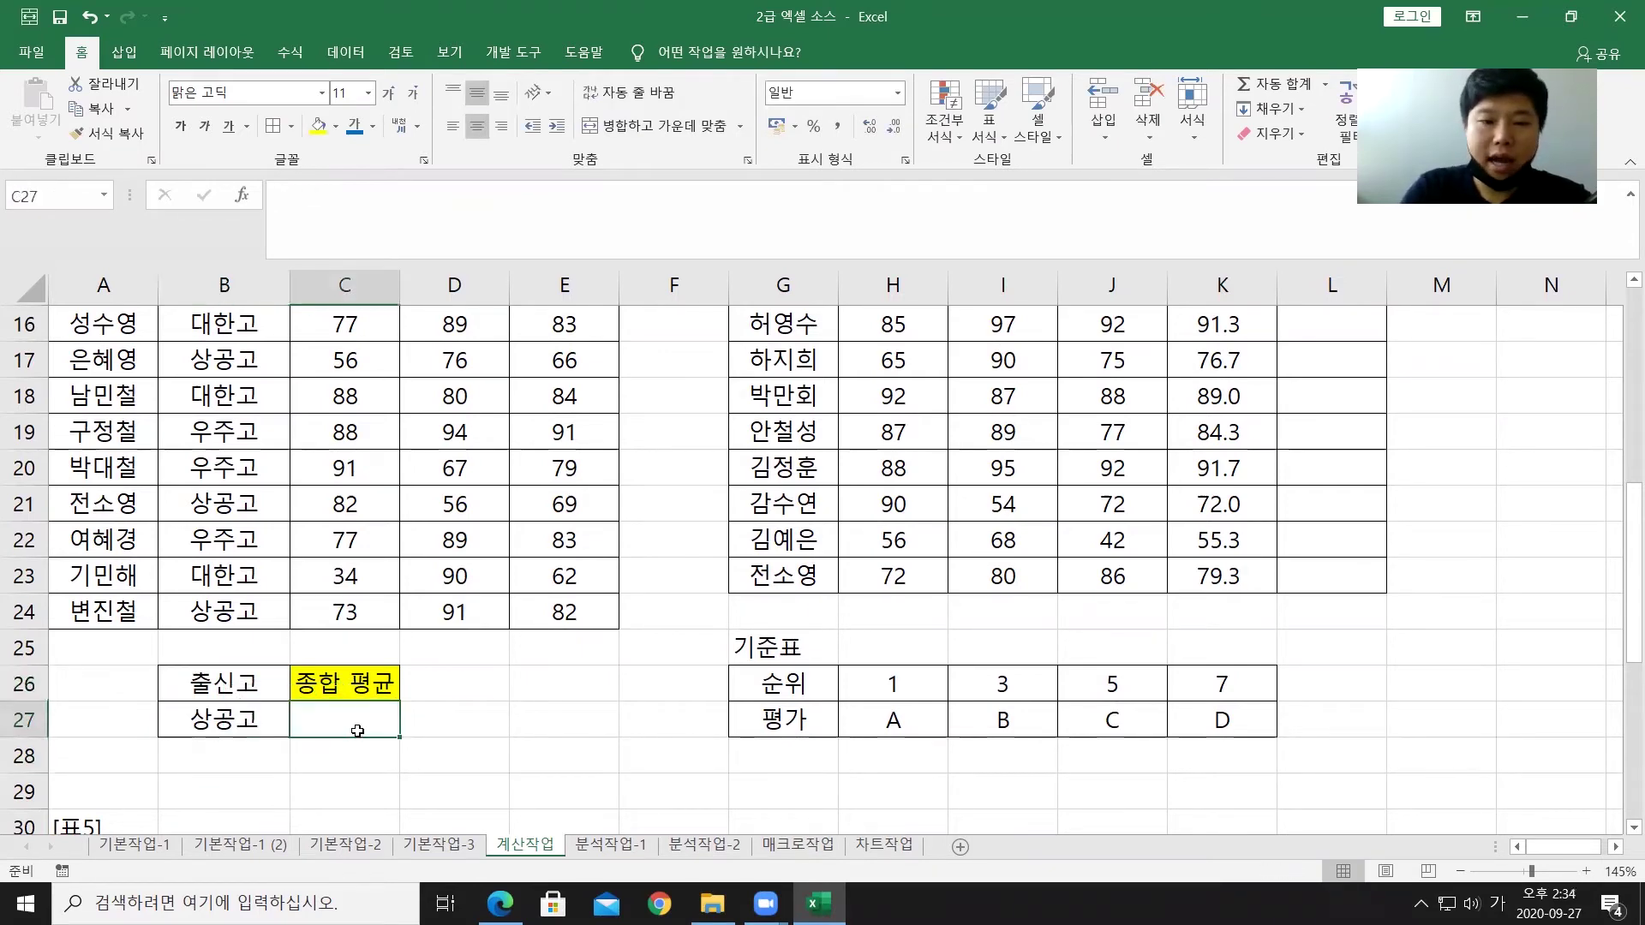
text(=daverage()
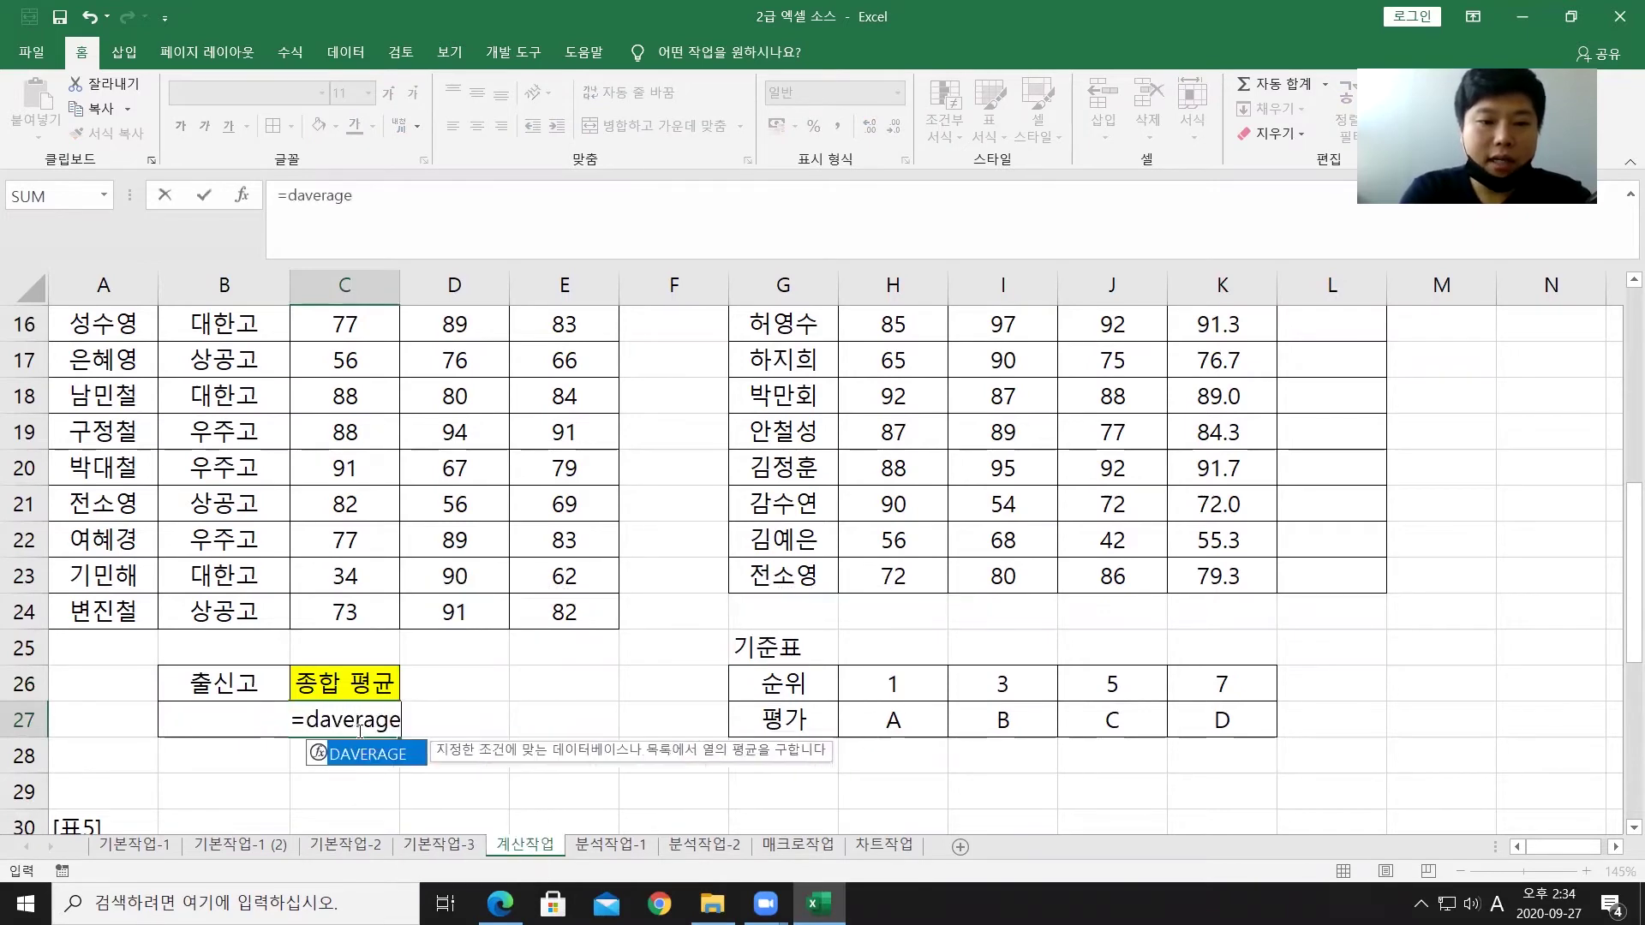
scroll(359, 729, up, 1)
drag(91, 368, 571, 724)
scroll(506, 634, down, 1)
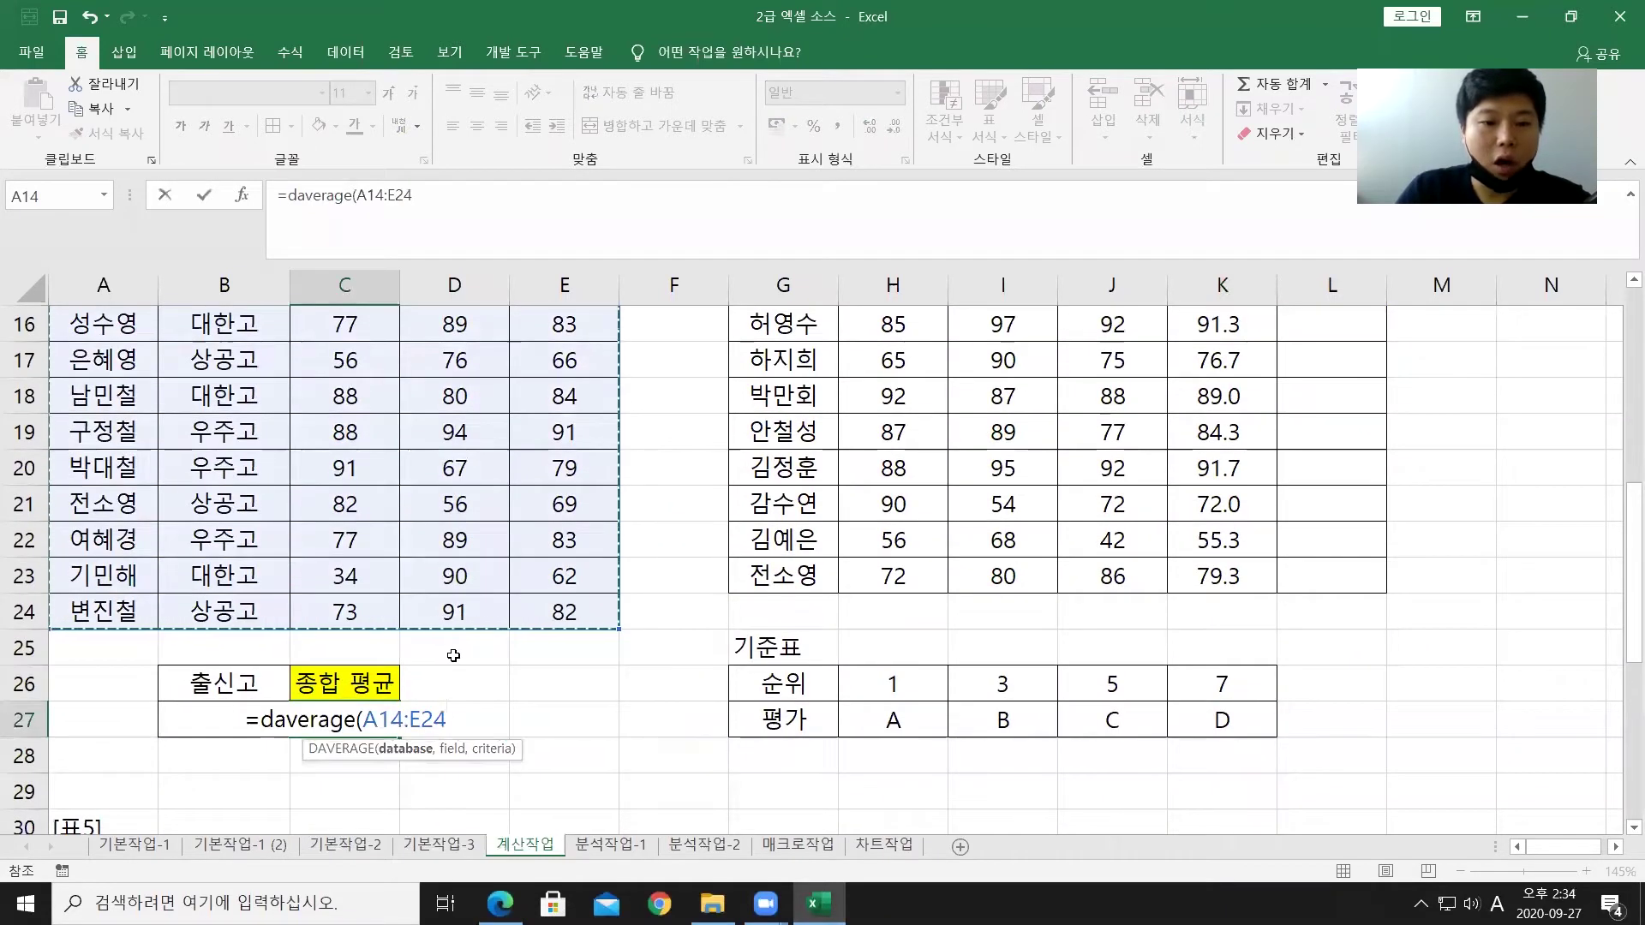
Step: Complete C27's DAVERAGE formula with field 5 and the criteria range B26:B27, and enter it
text(,)
scroll(433, 618, up, 2)
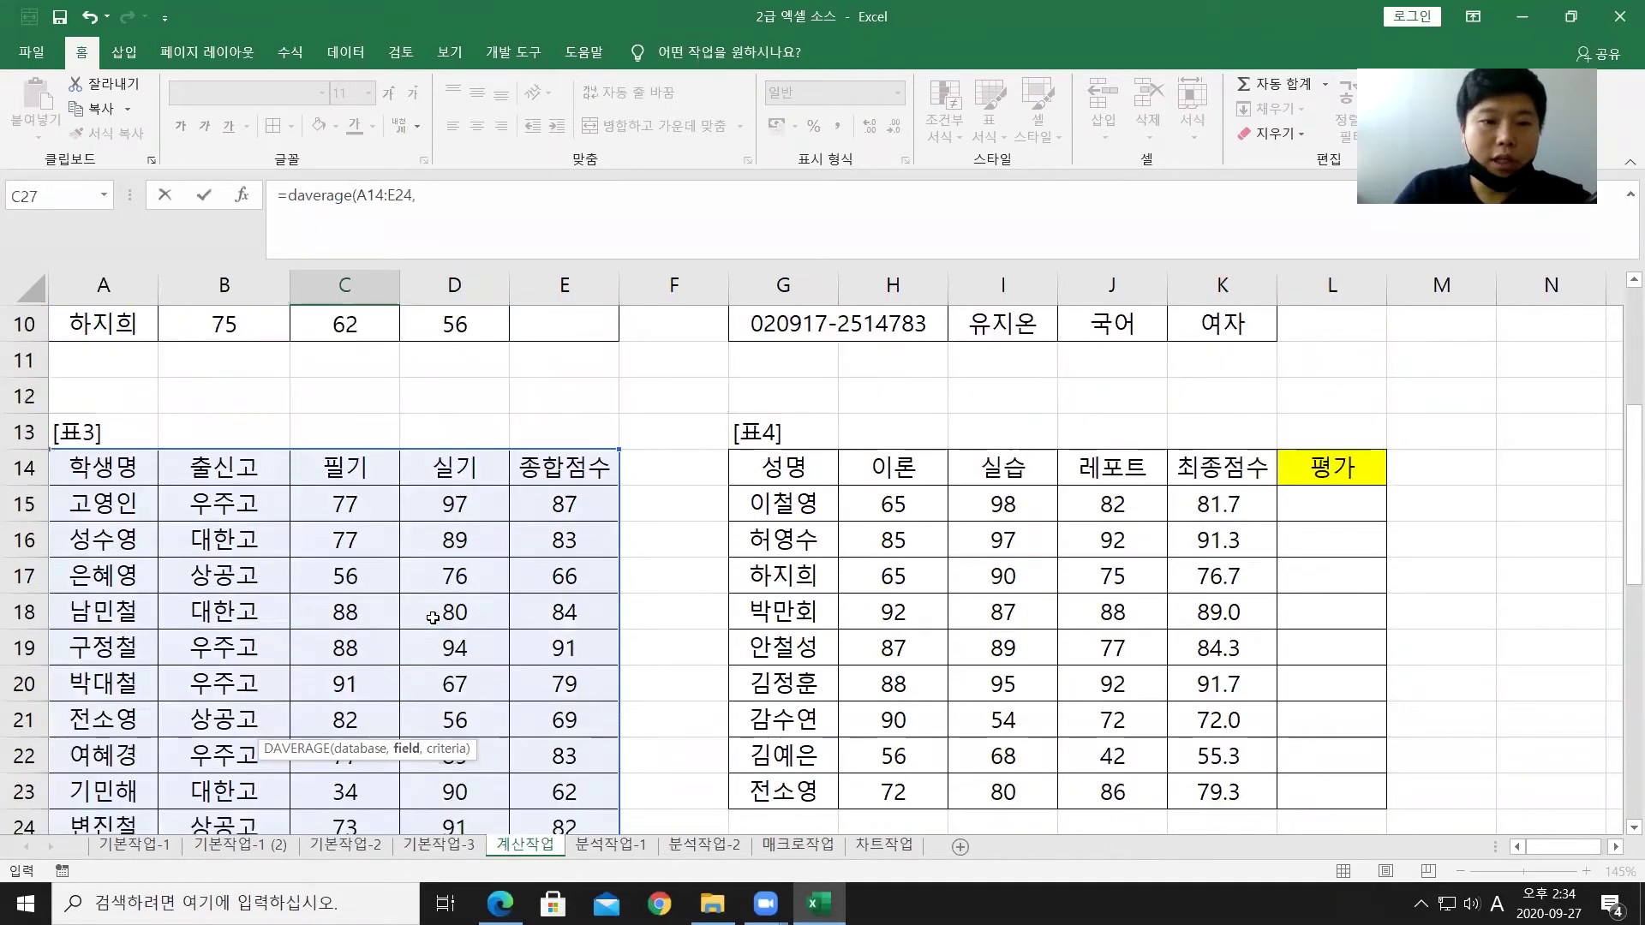
scroll(433, 617, down, 1)
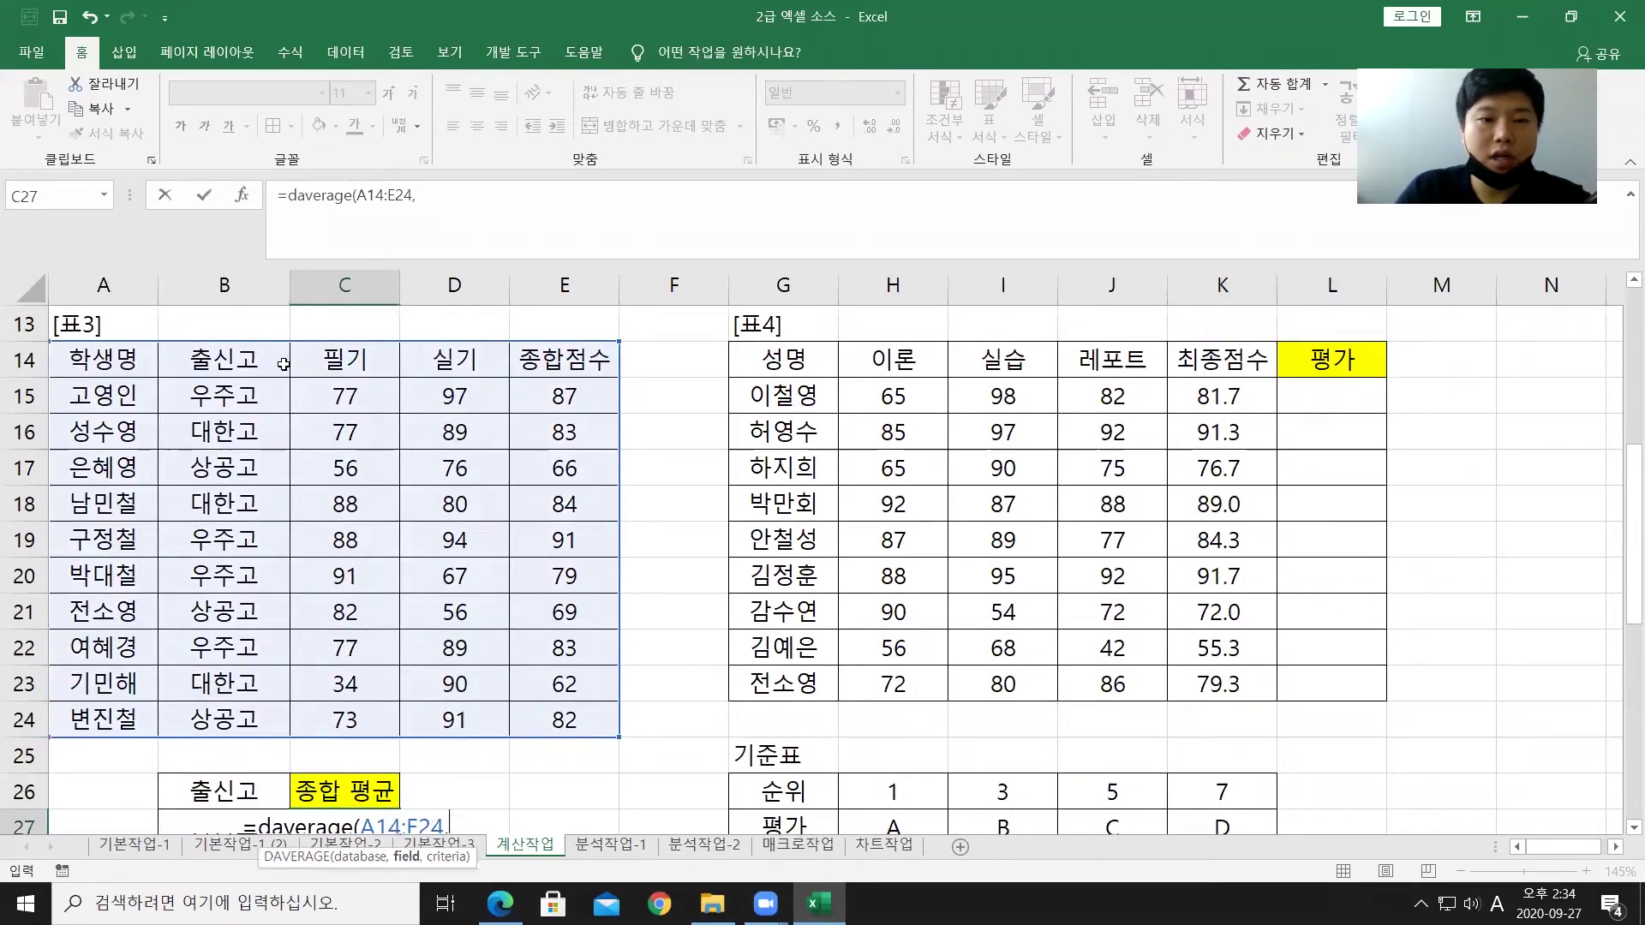
scroll(530, 496, down, 2)
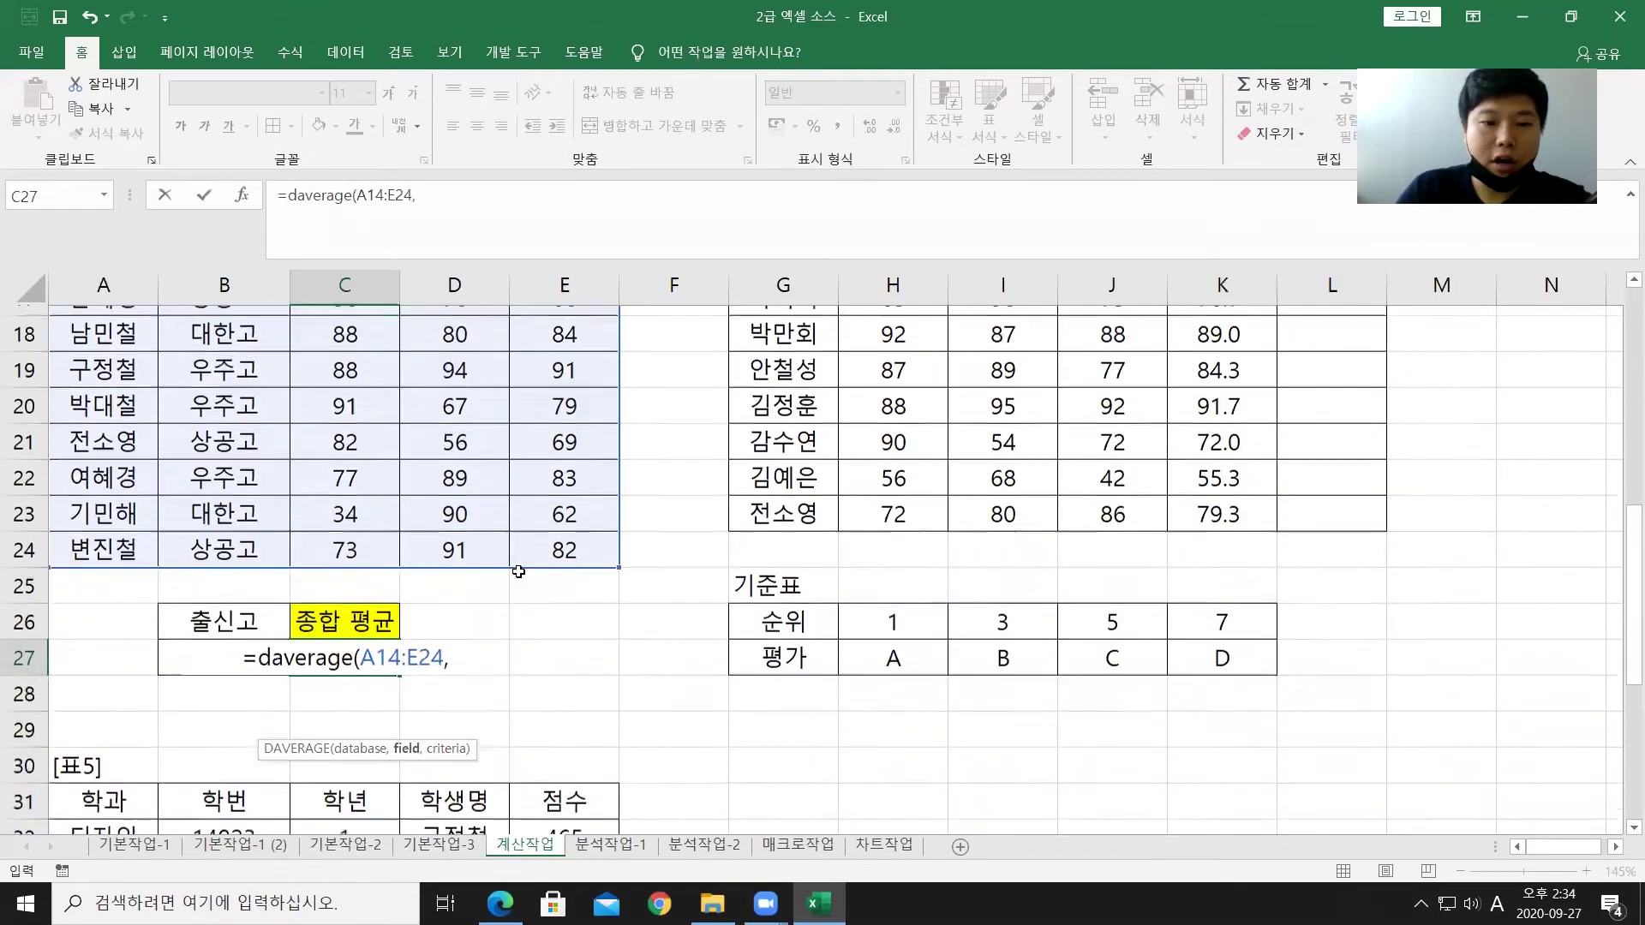
scroll(518, 571, down, 1)
text(5)
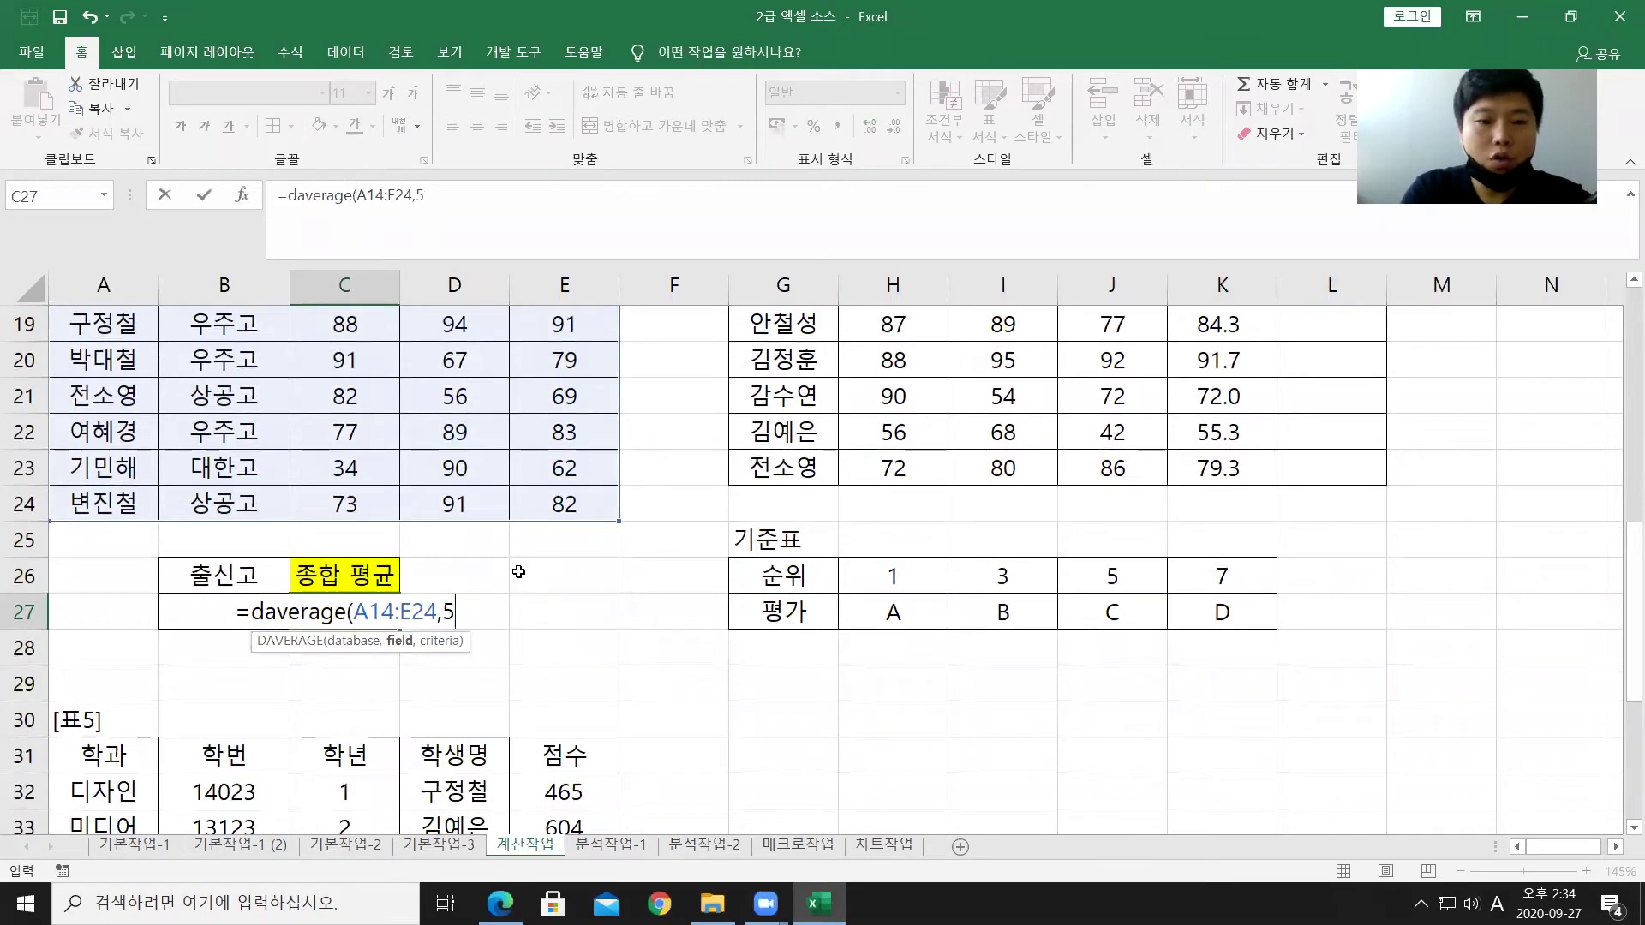
text(,)
click(232, 574)
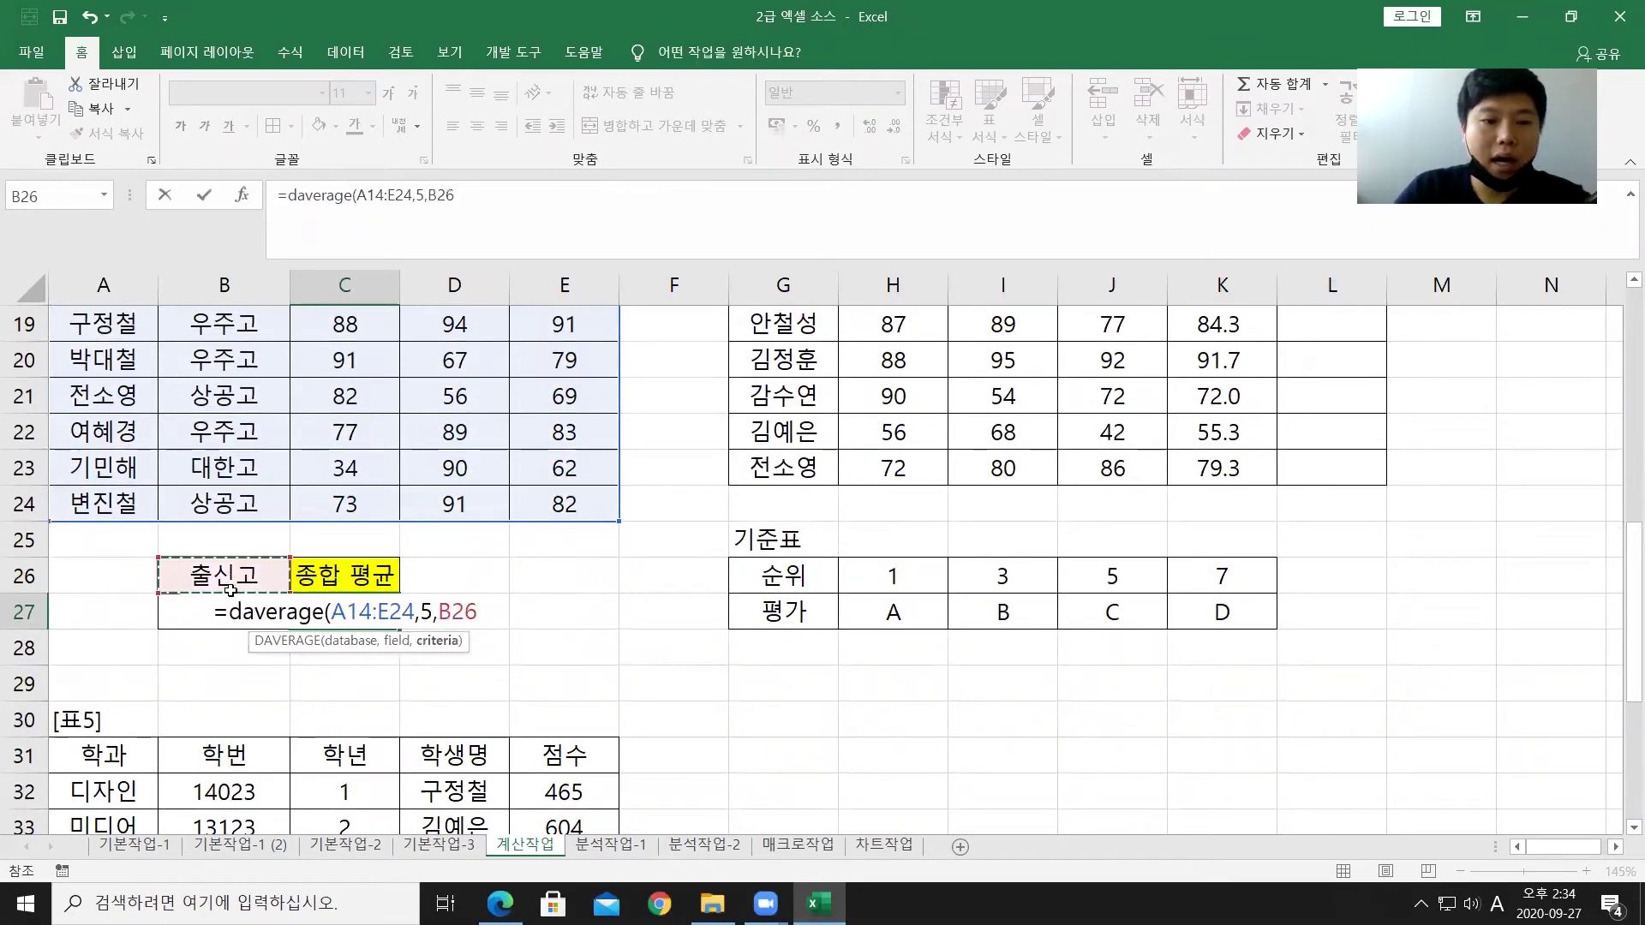
drag(232, 574, 229, 610)
text())
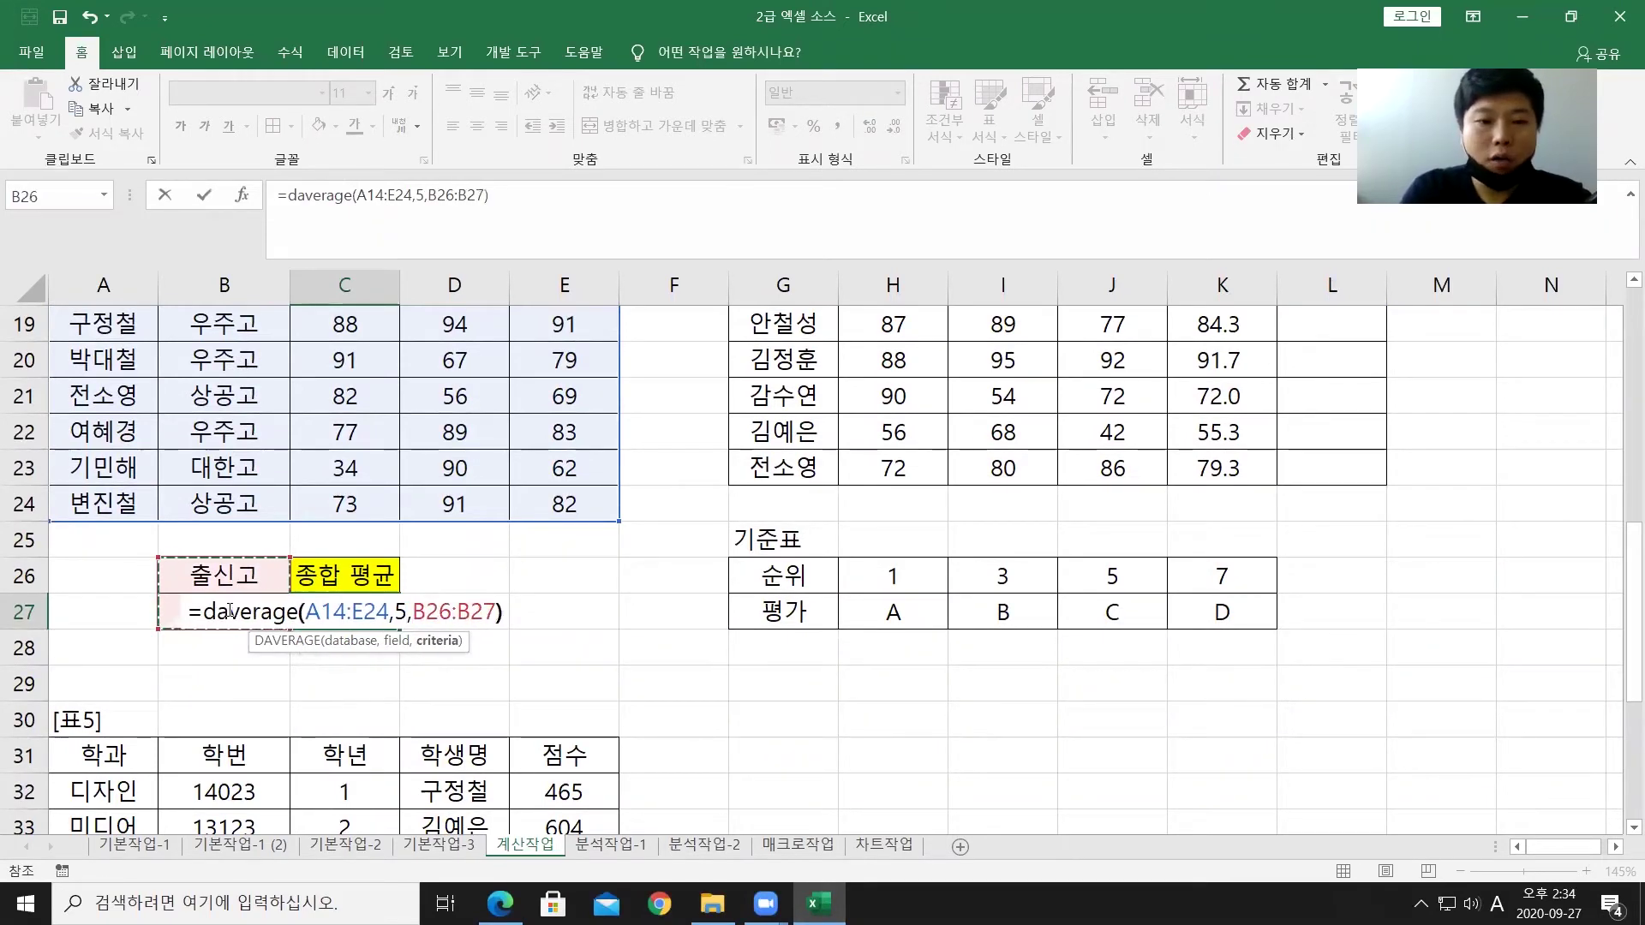
key(Return)
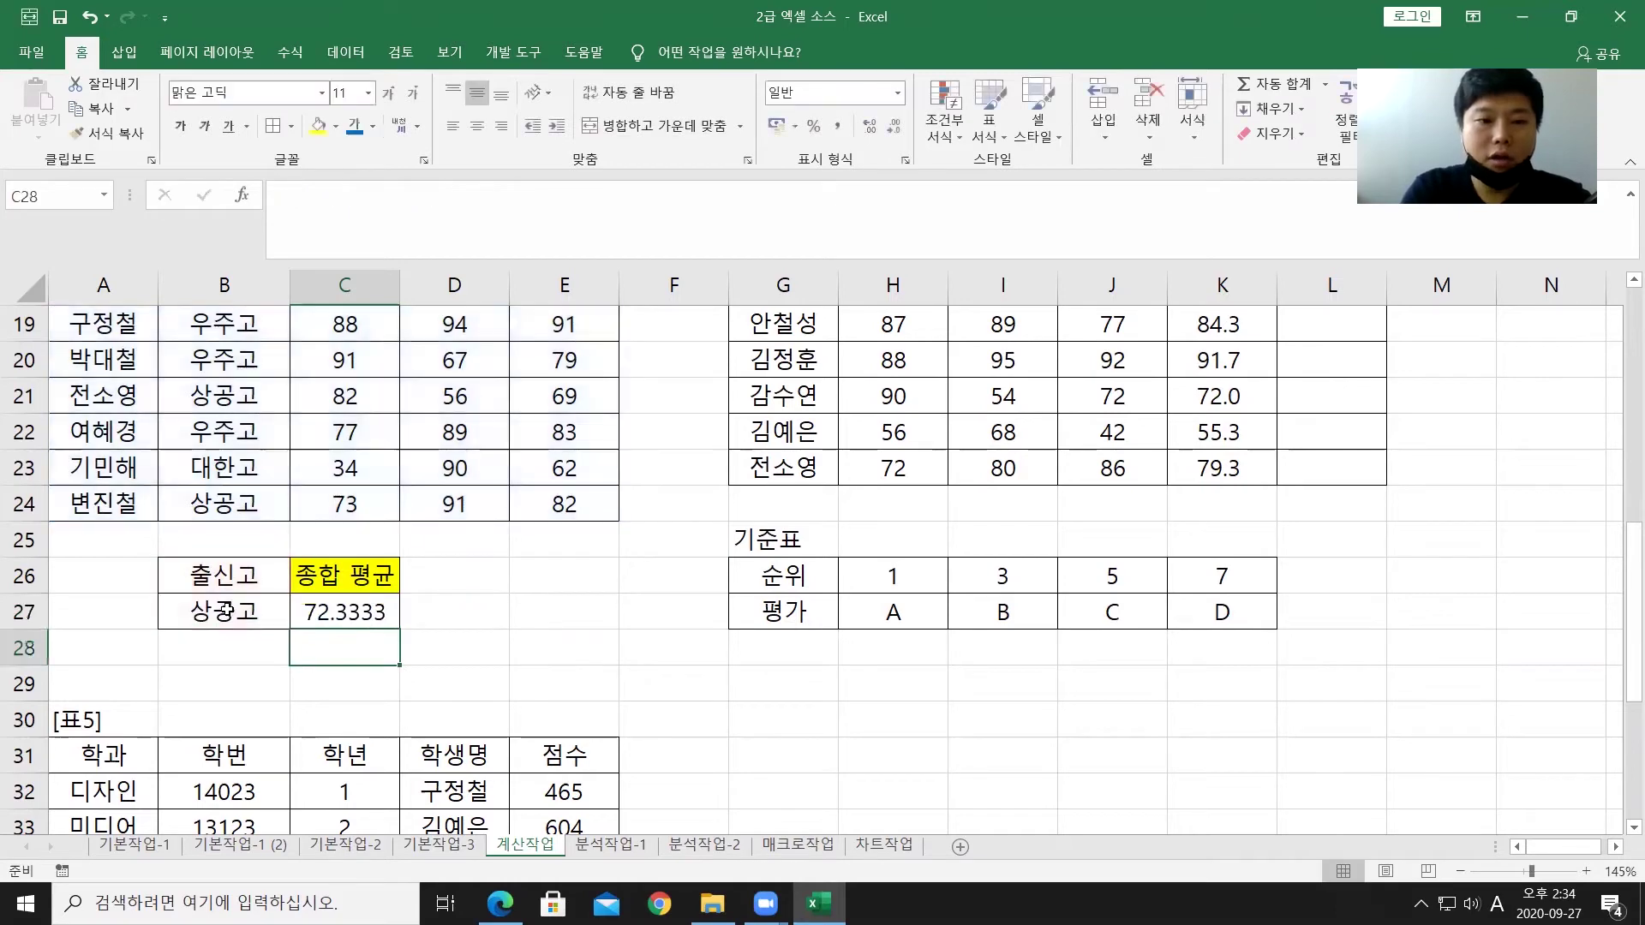
Step: Wrap C27's DAVERAGE formula in ROUNDUP with 1 decimal digit and enter it
click(321, 617)
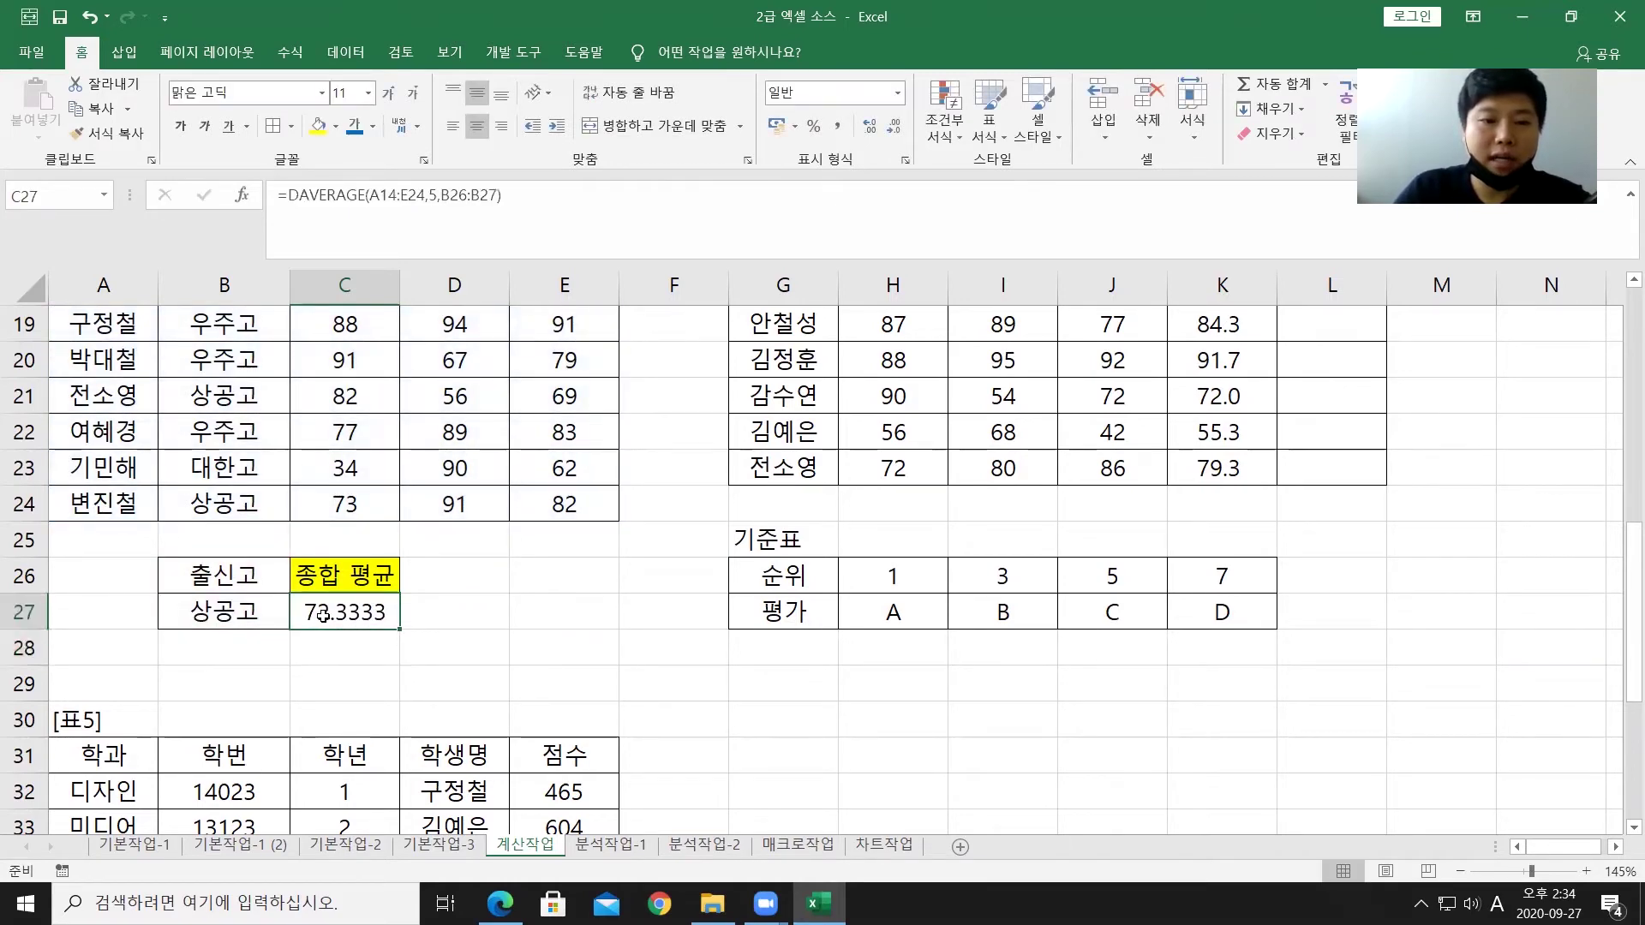
double_click(321, 617)
click(195, 611)
text(round)
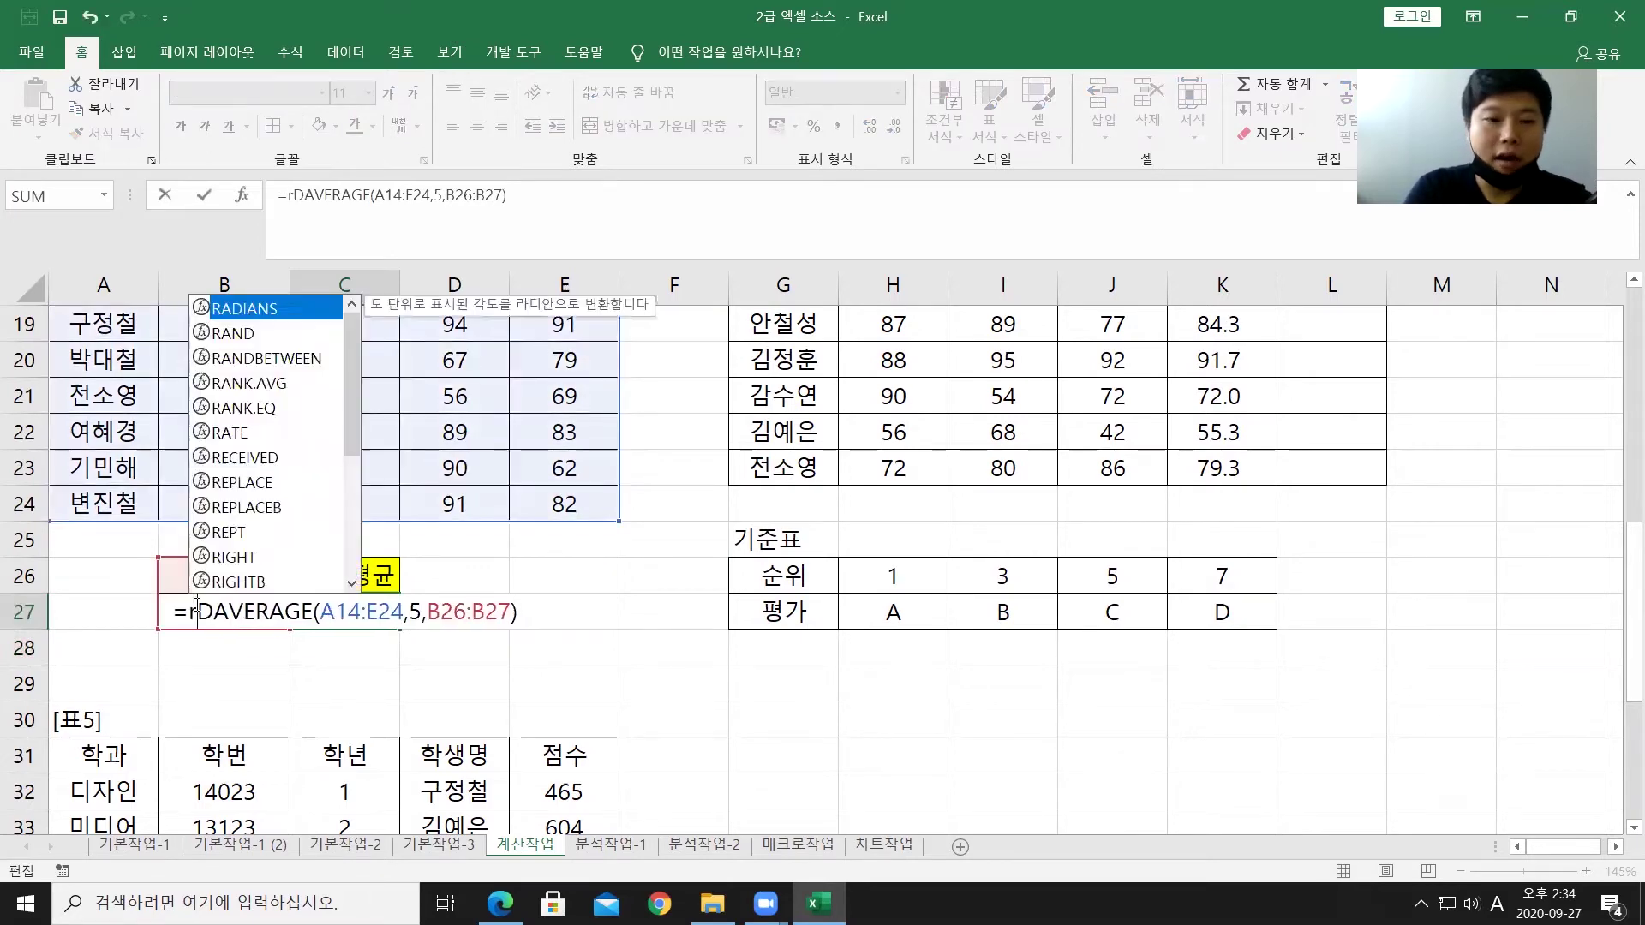
text(up()
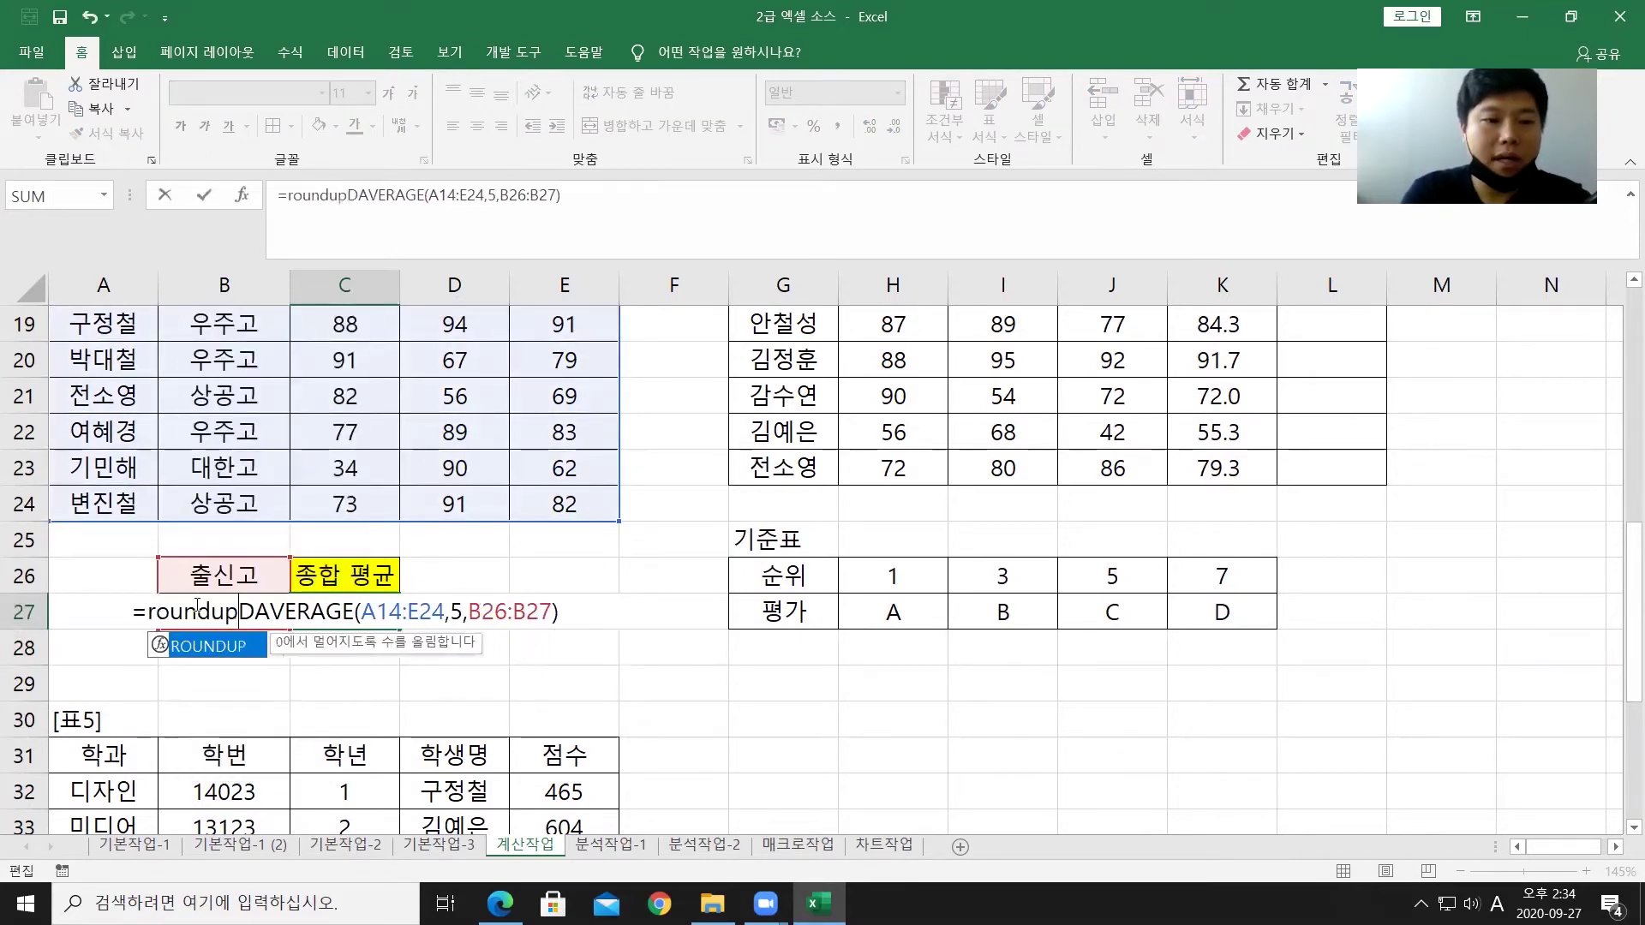
mouse_move(563, 612)
mouse_down()
mouse_move(246, 612)
mouse_move(566, 616)
mouse_up()
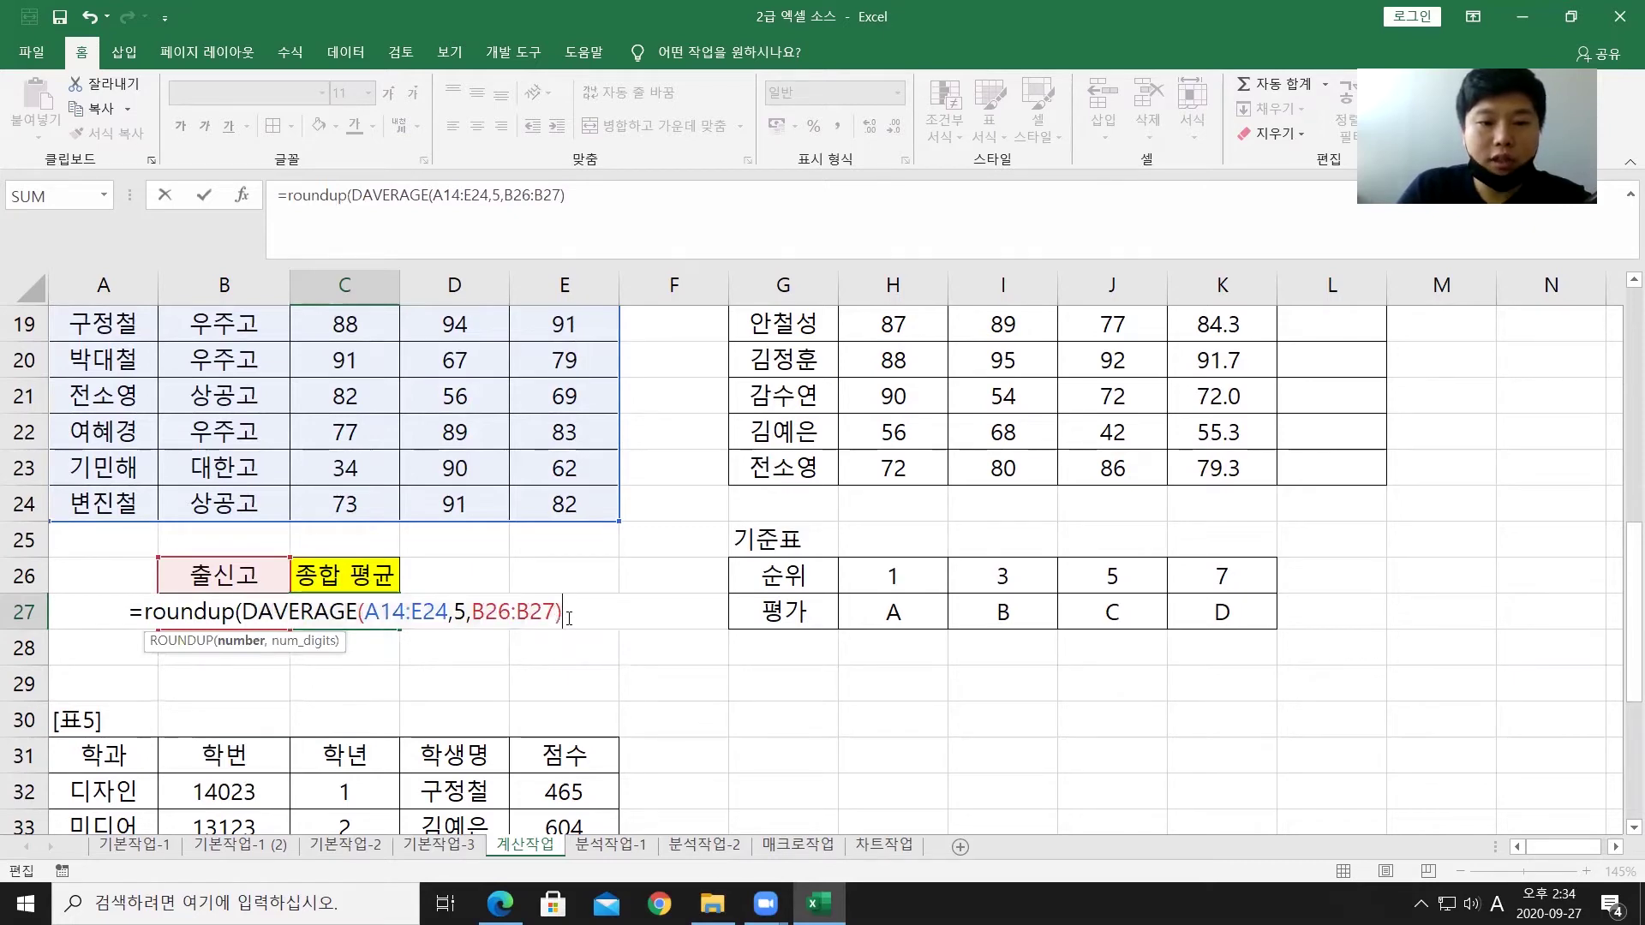
text(),1)
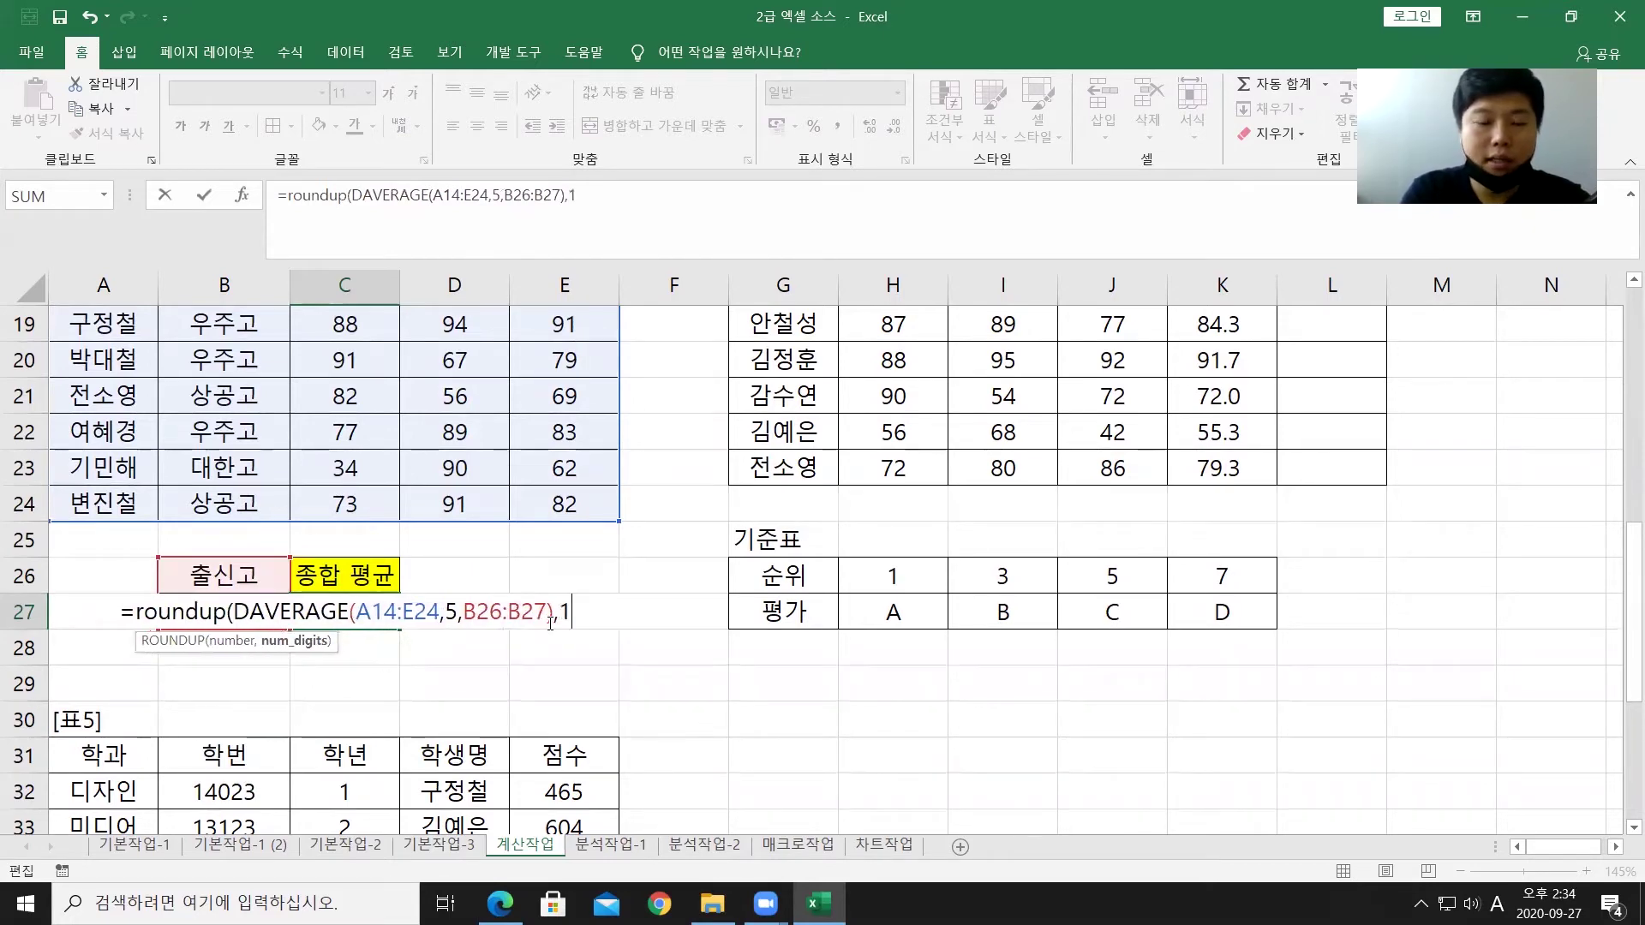
text())
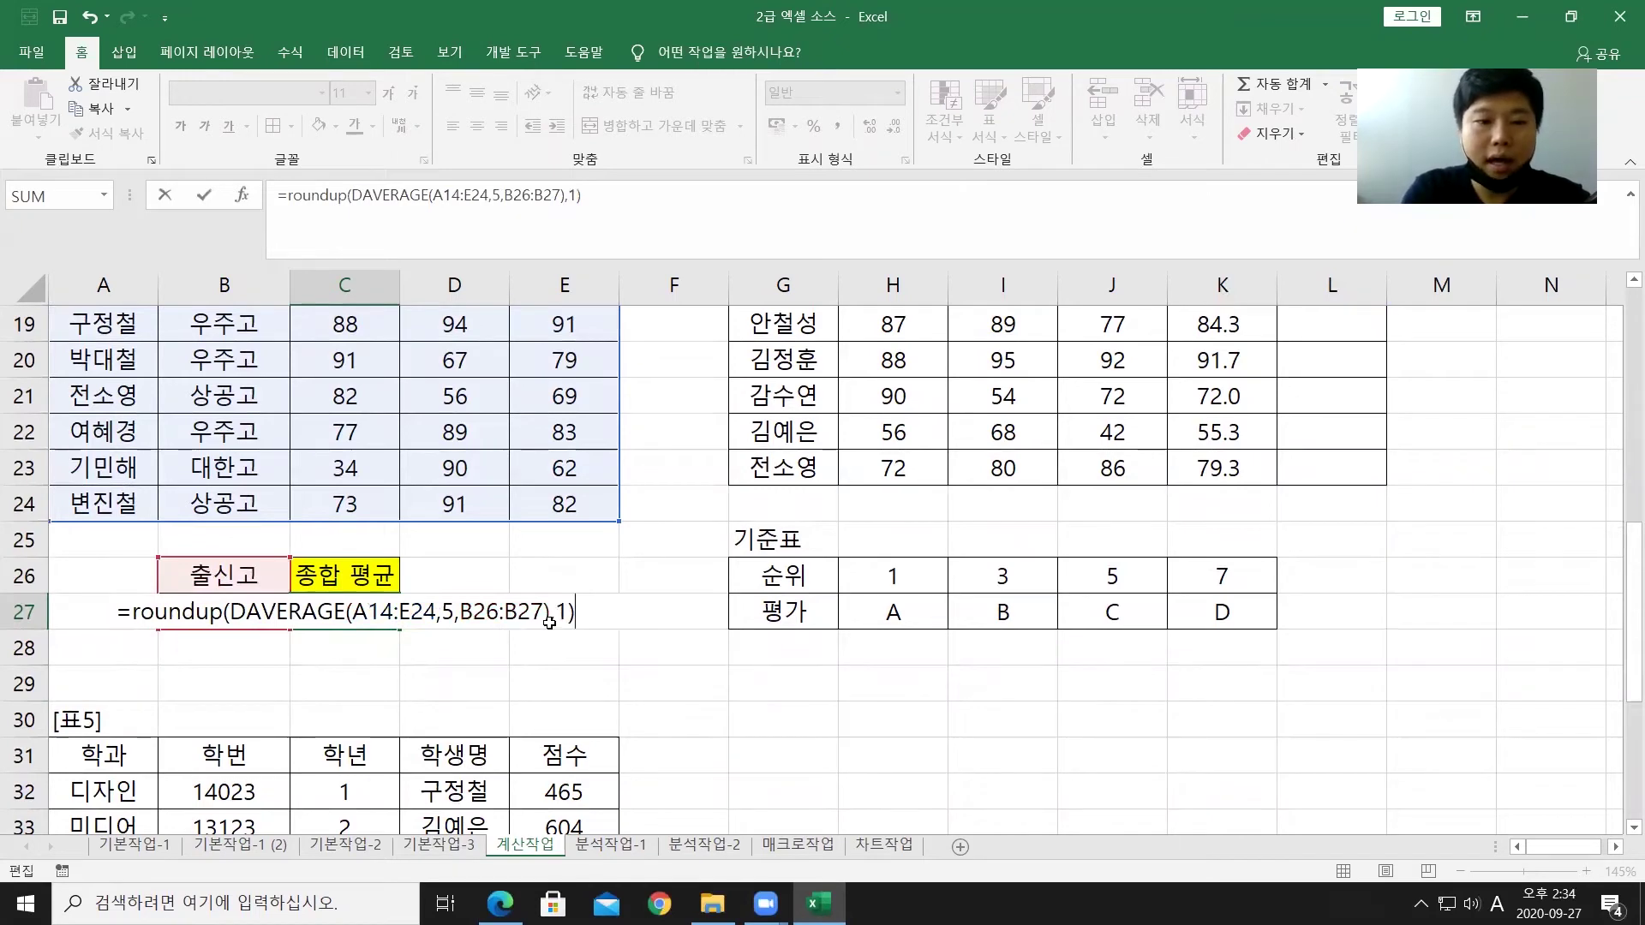
key(Return)
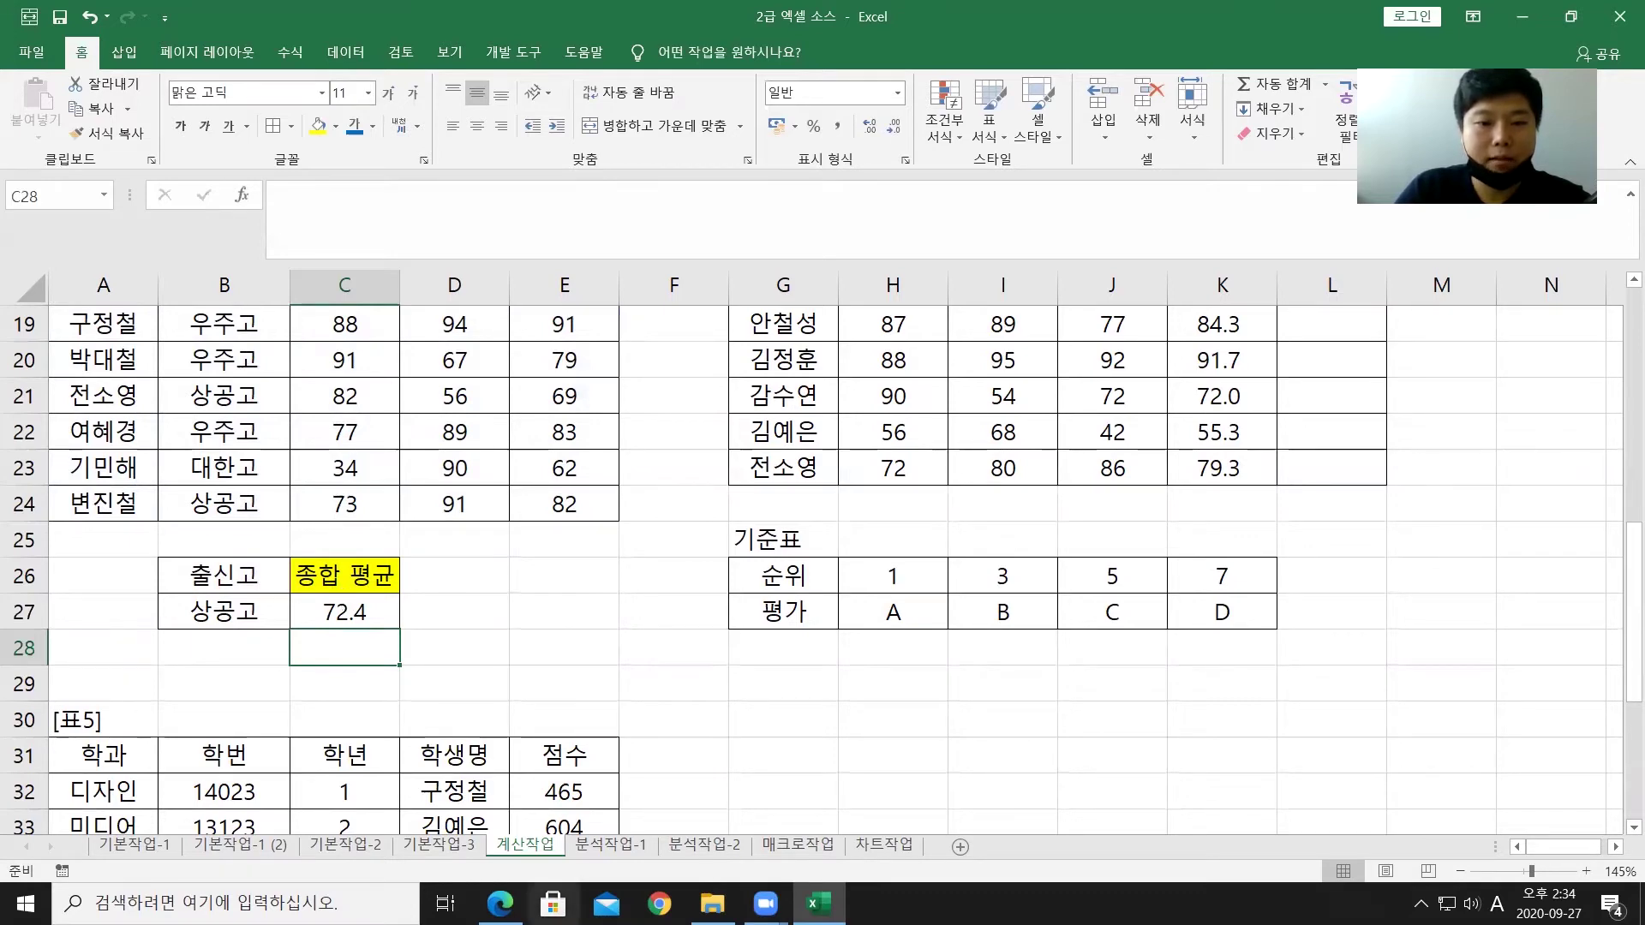
Step: Switch to the exam PDF and read task 4, noting the ranking basis, 기준표 range, grade rules and required functions for [표4]
click(500, 903)
scroll(584, 628, down, 1)
scroll(584, 629, down, 2)
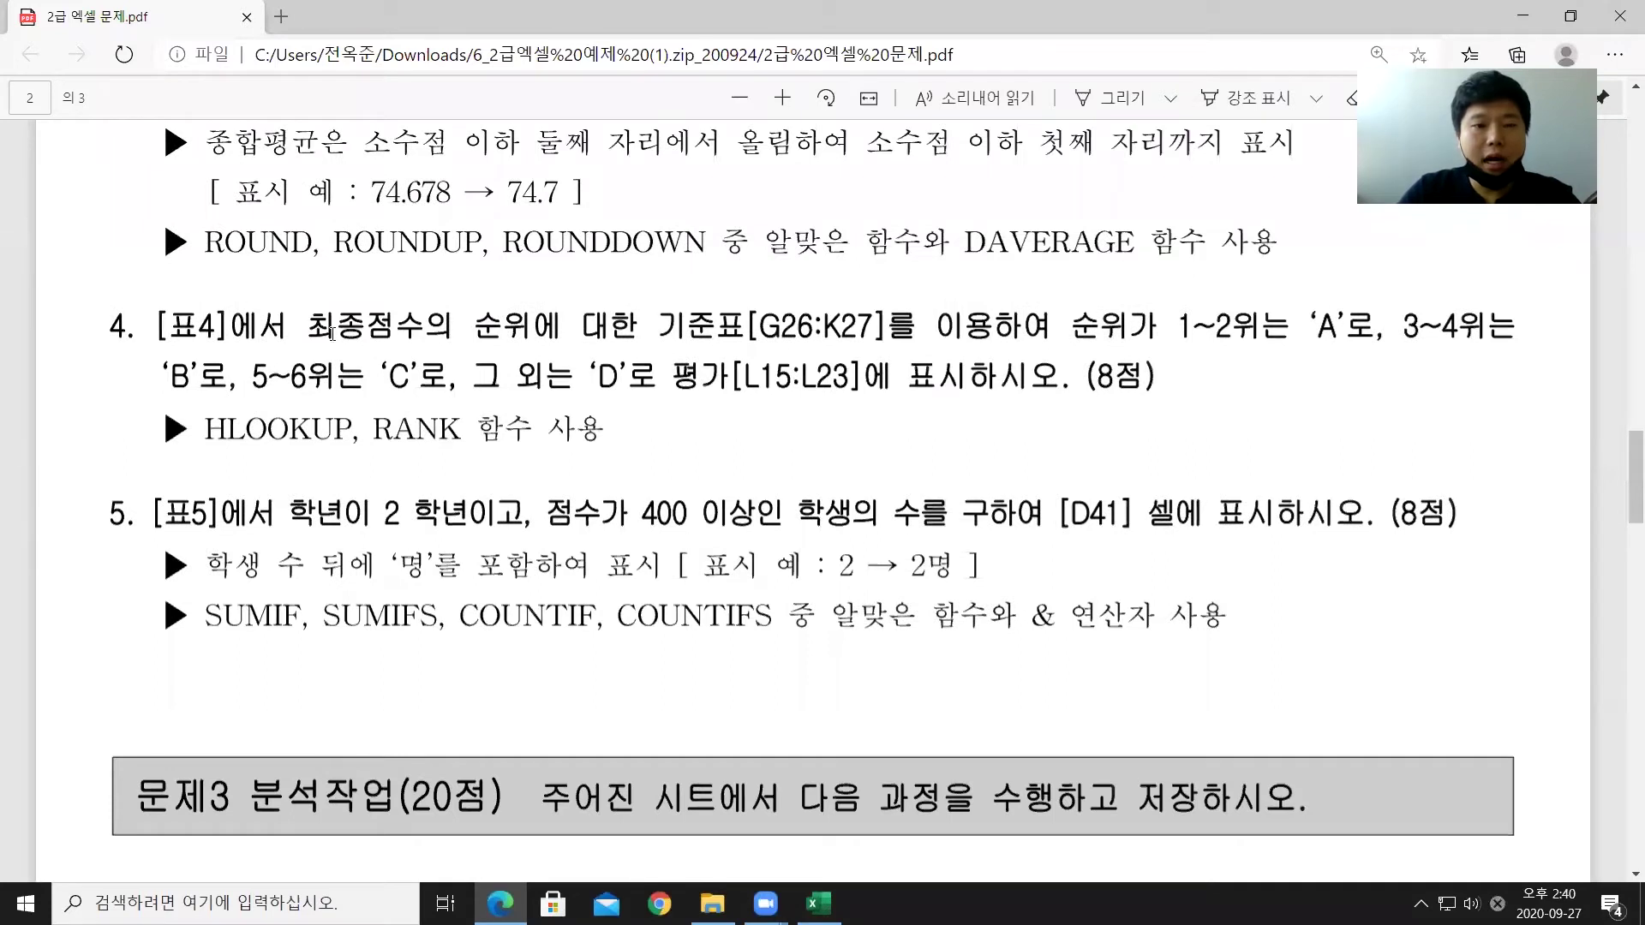
drag(332, 333, 502, 335)
drag(384, 426, 456, 431)
drag(677, 331, 994, 331)
drag(1293, 326, 1336, 328)
drag(172, 377, 185, 377)
drag(388, 377, 412, 377)
drag(599, 377, 616, 375)
drag(221, 425, 344, 433)
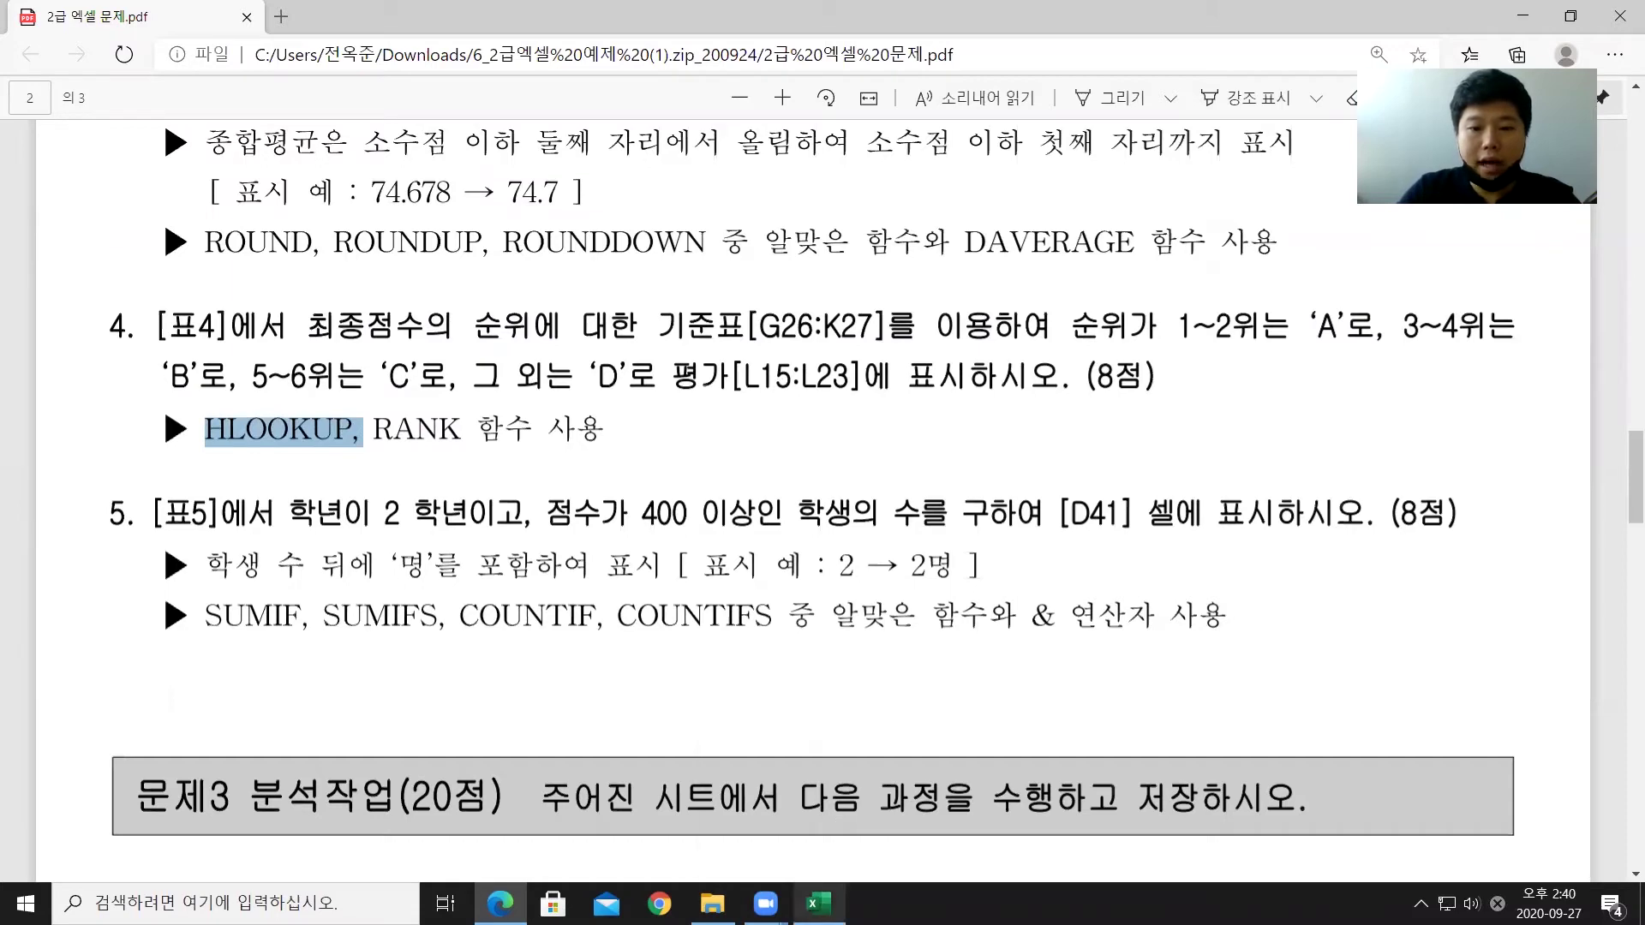
Step: Switch to Excel and begin a RANK formula in L15 comparing K15 with the absolute range $K$15:$K$23
click(819, 901)
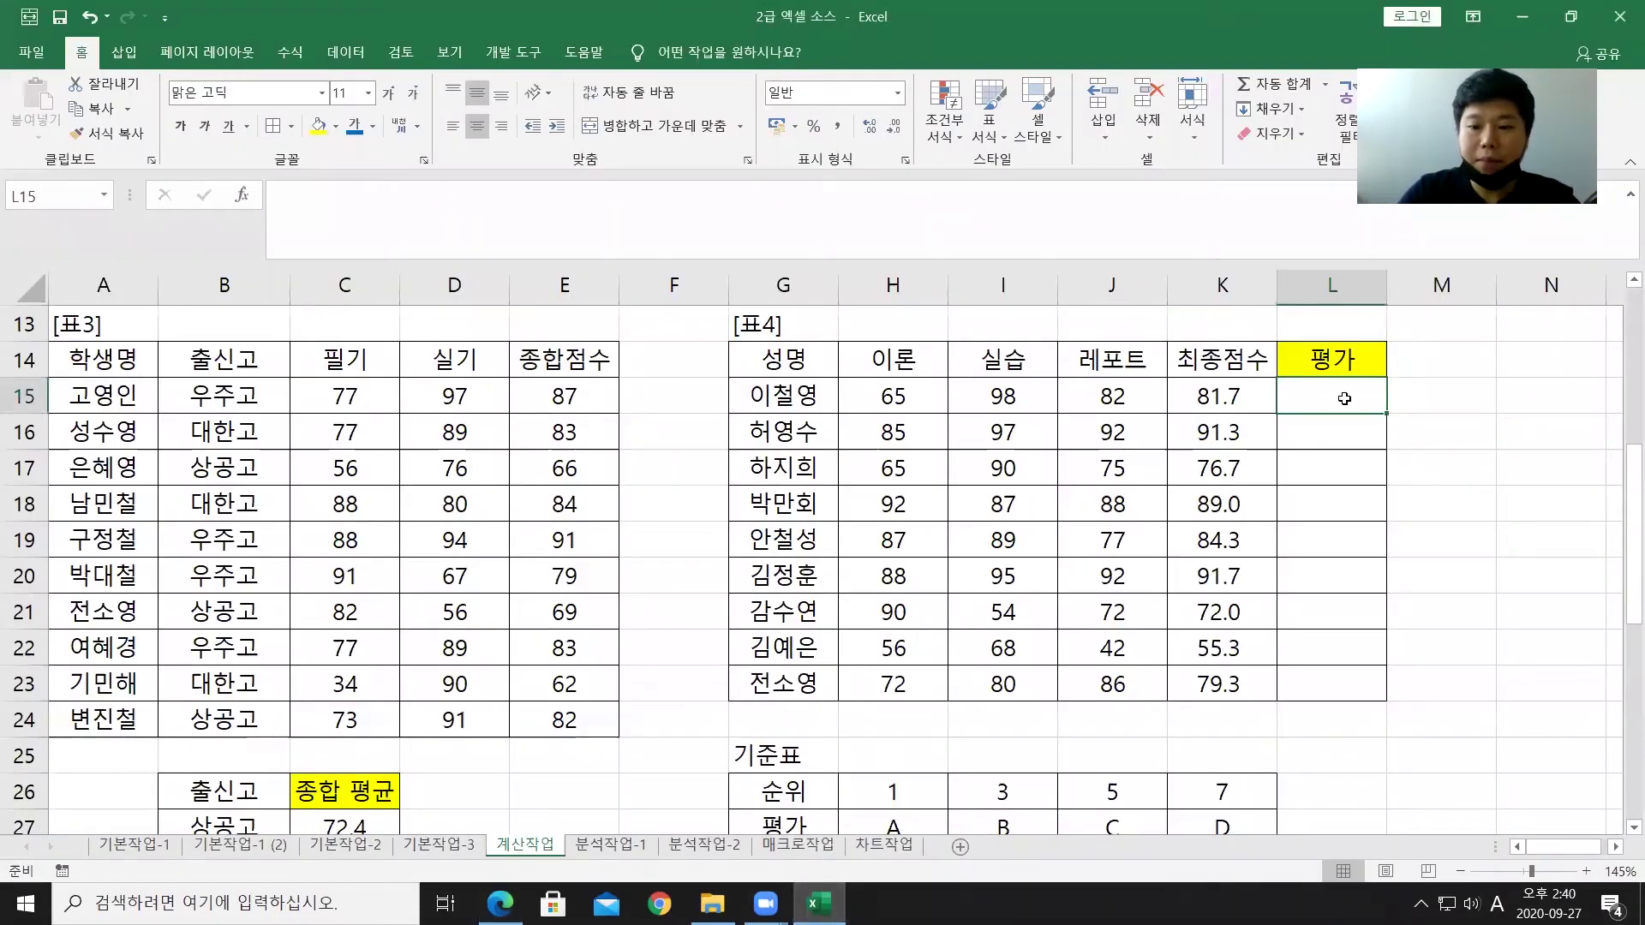
text(=rank()
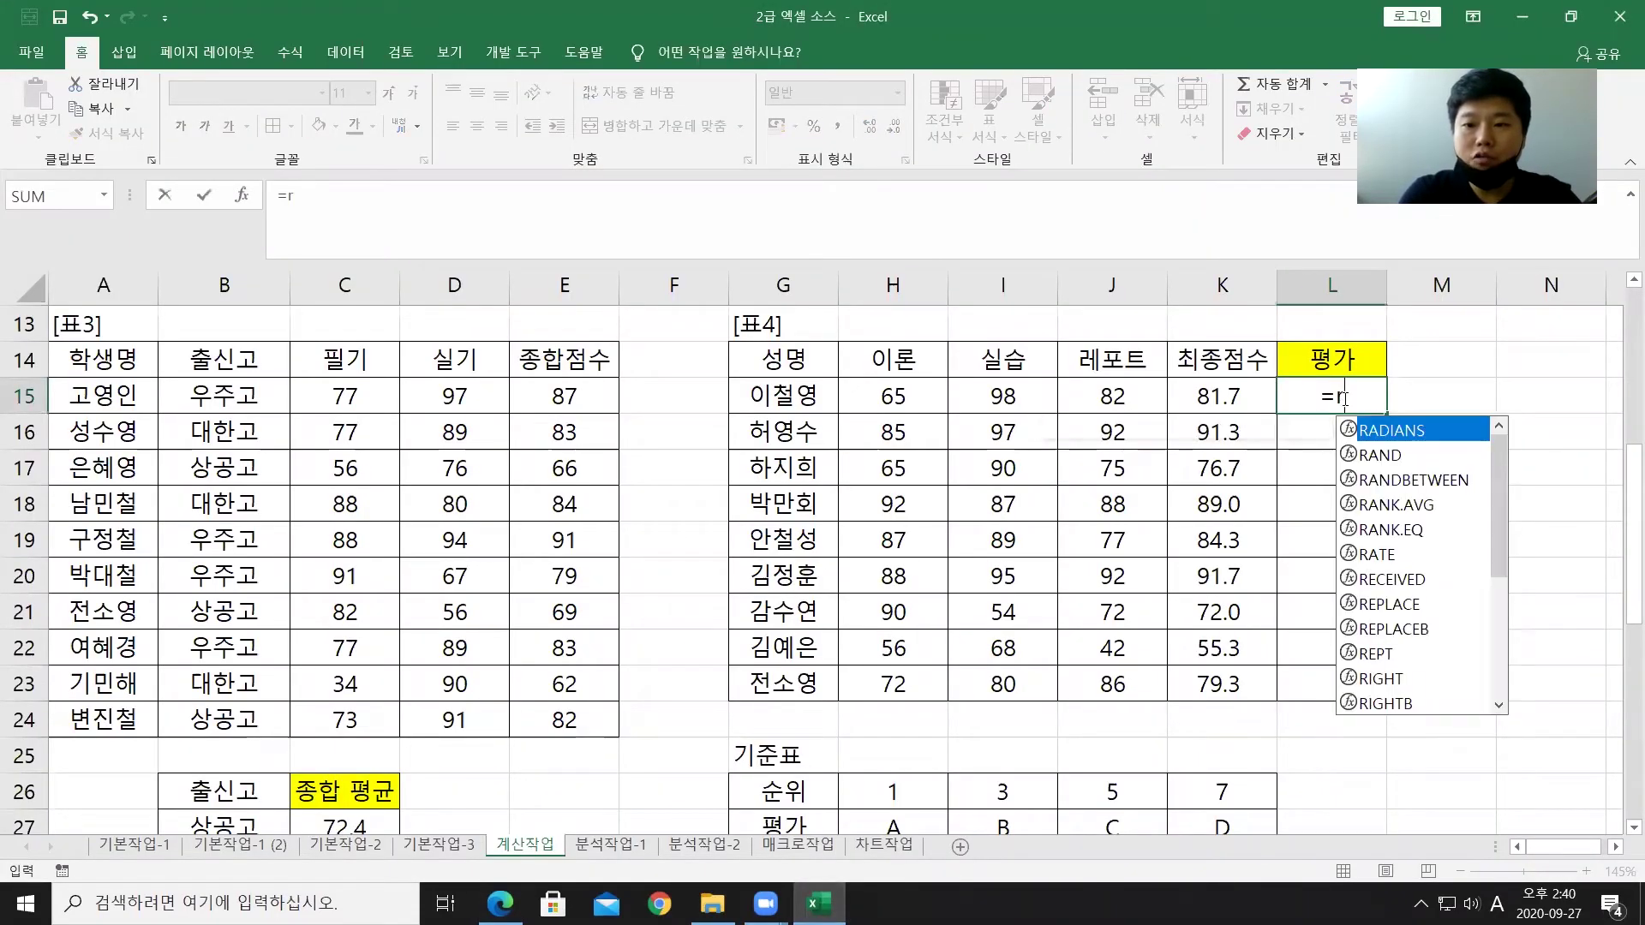
click(1249, 396)
text(,)
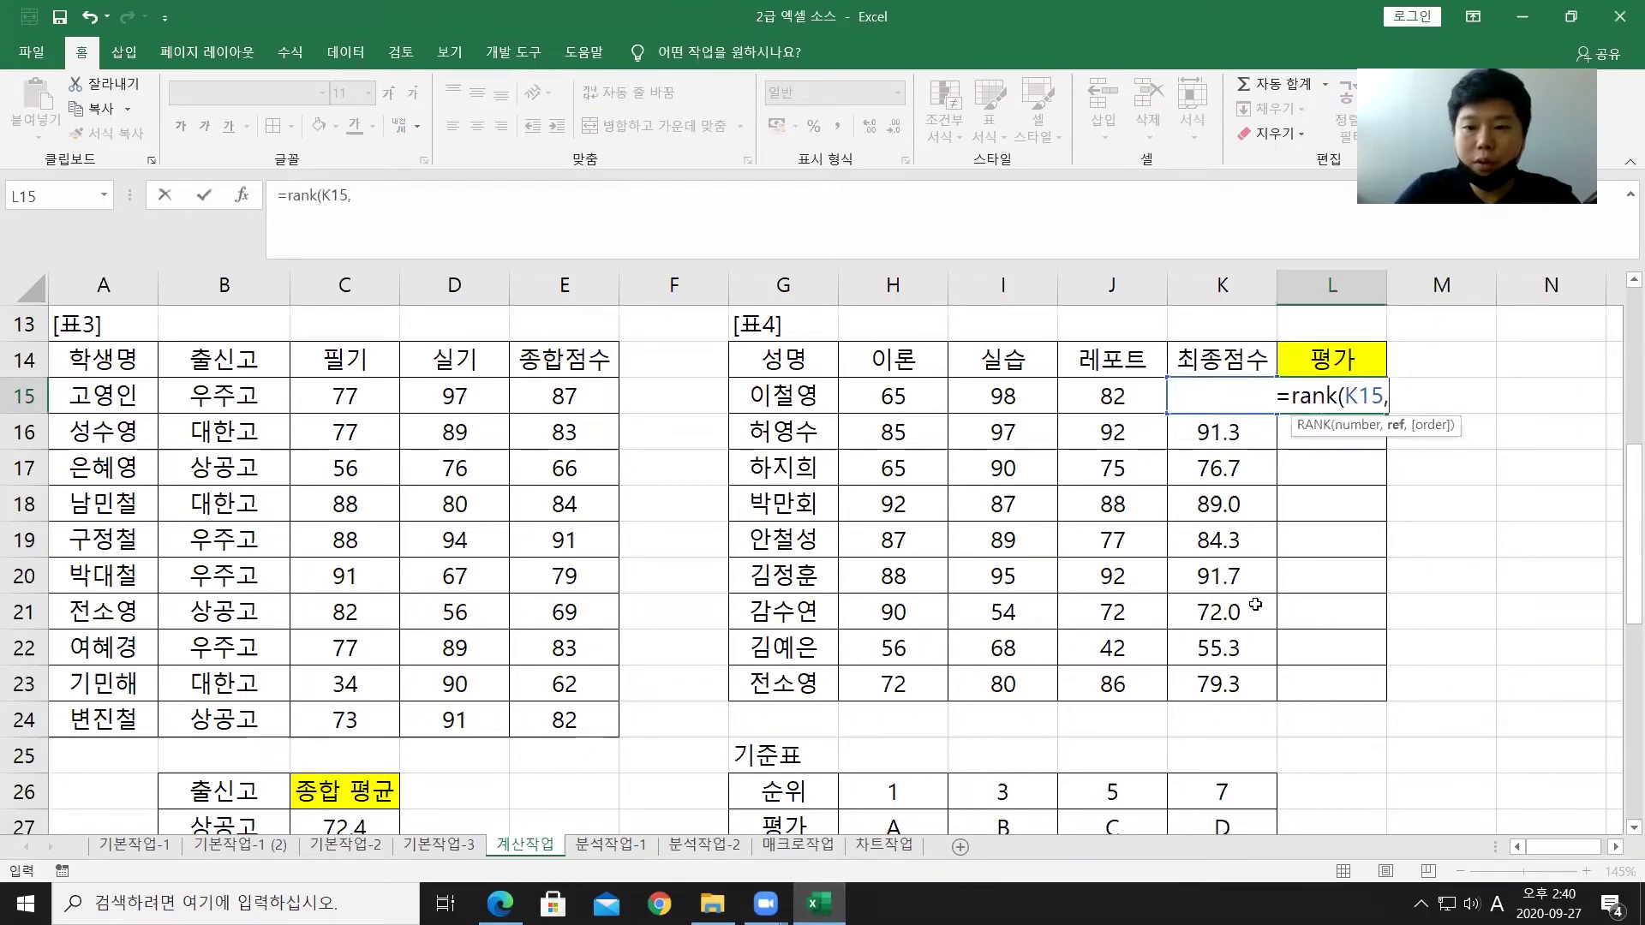
drag(1233, 681, 1212, 406)
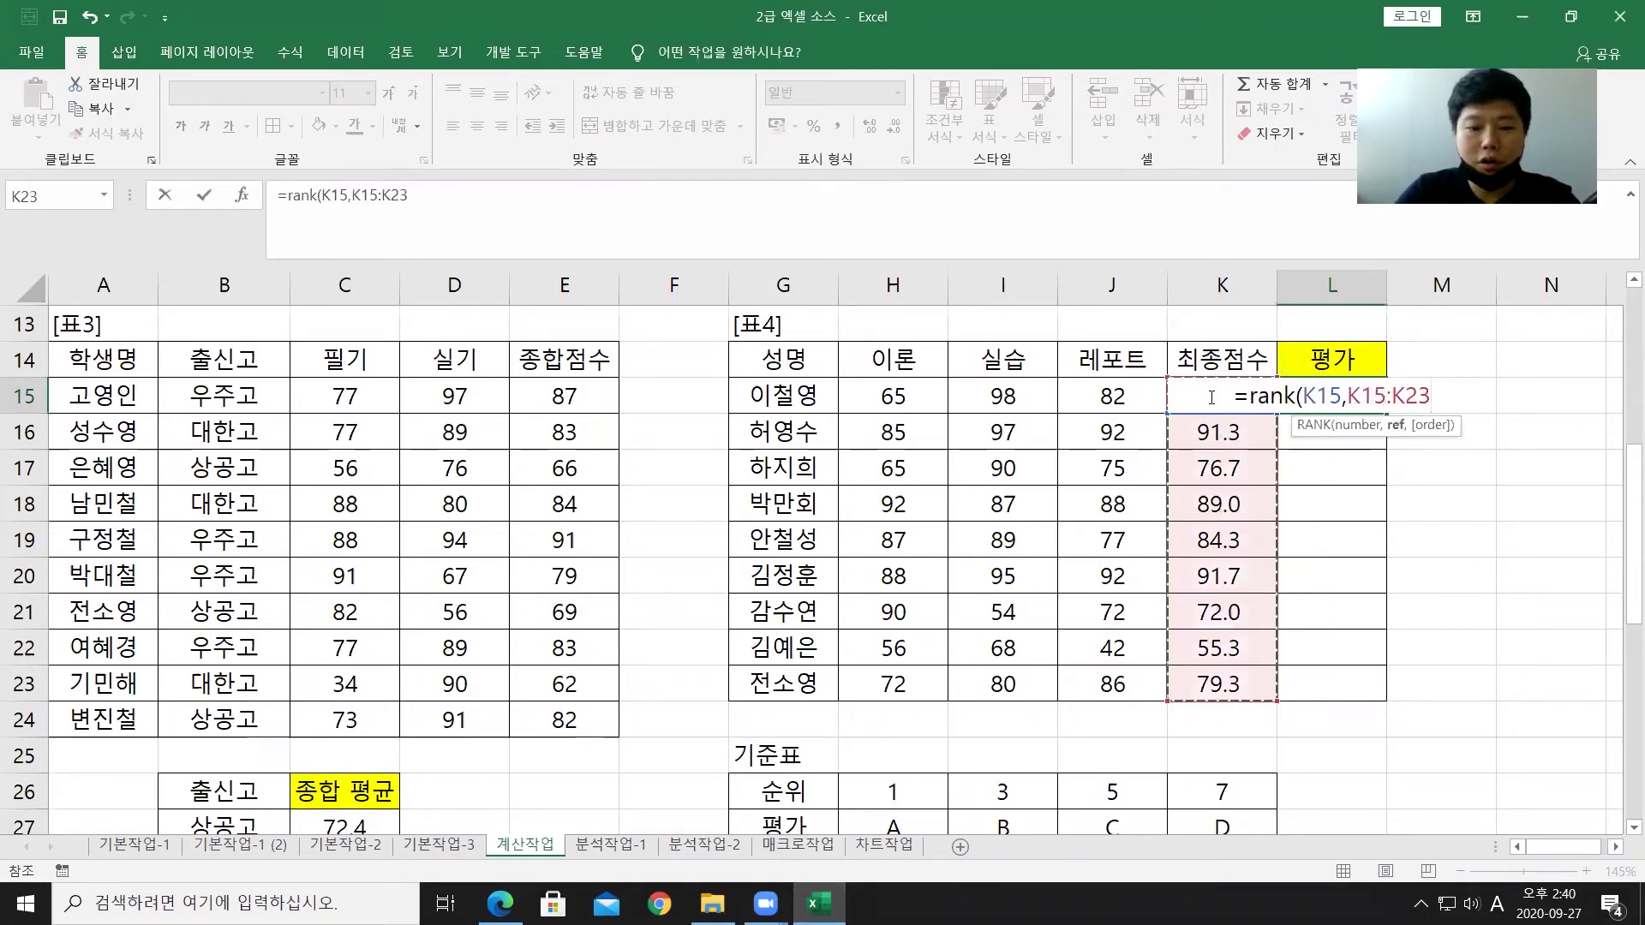
key(F4)
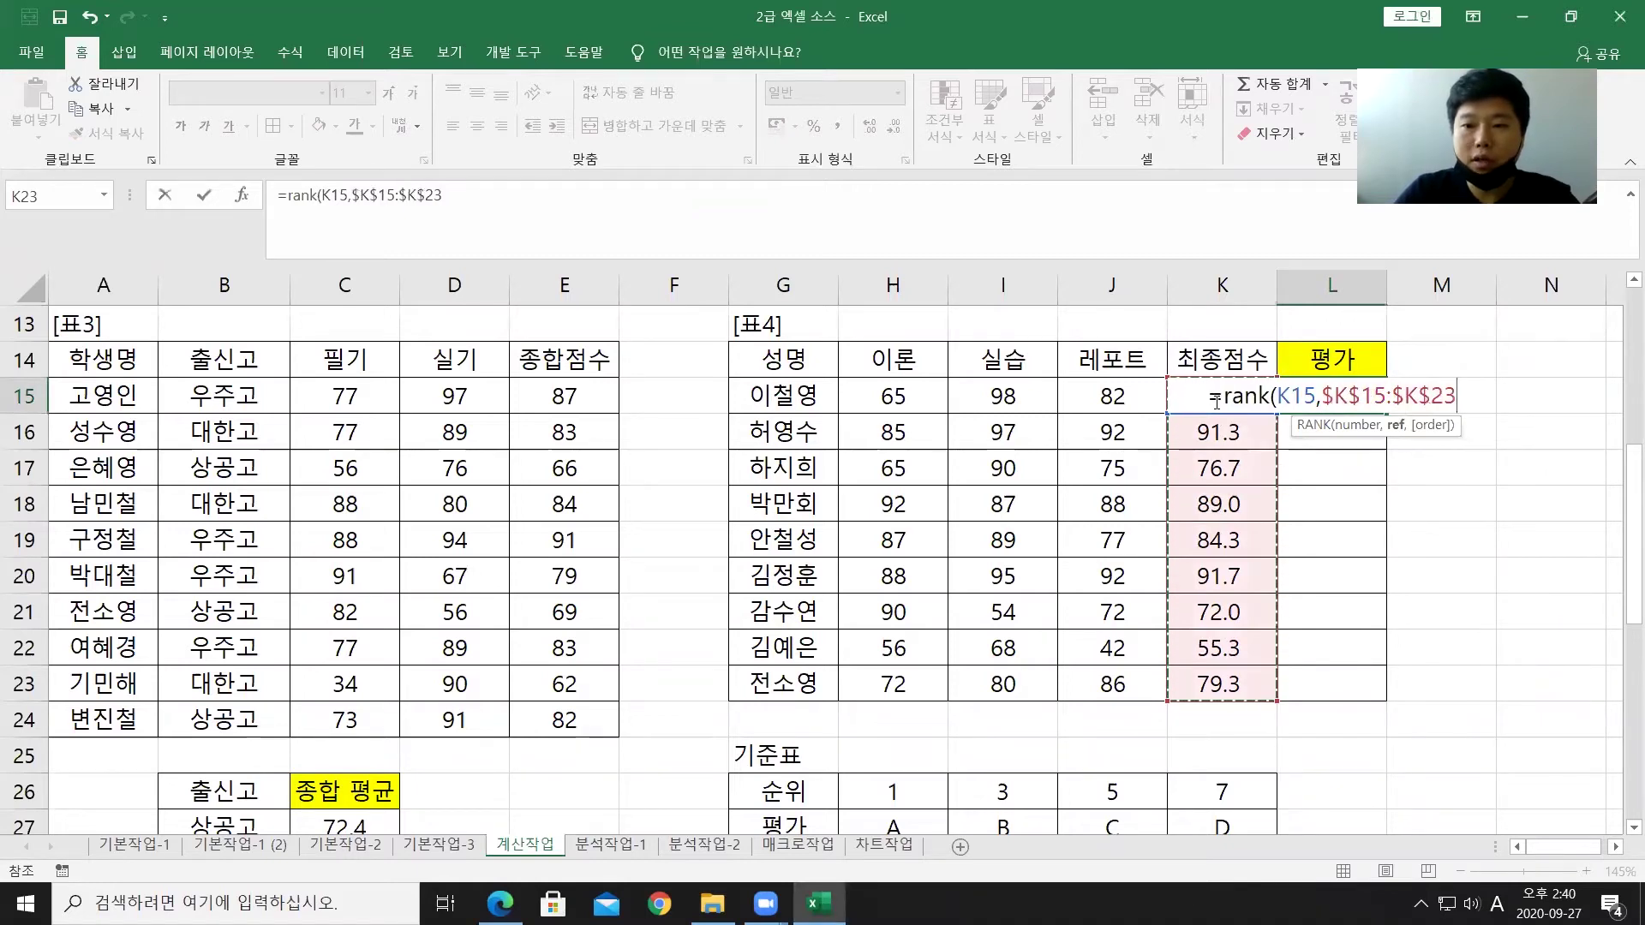
Step: Complete L15's RANK formula with descending order 0, enter it and fill it down through L23
text(,)
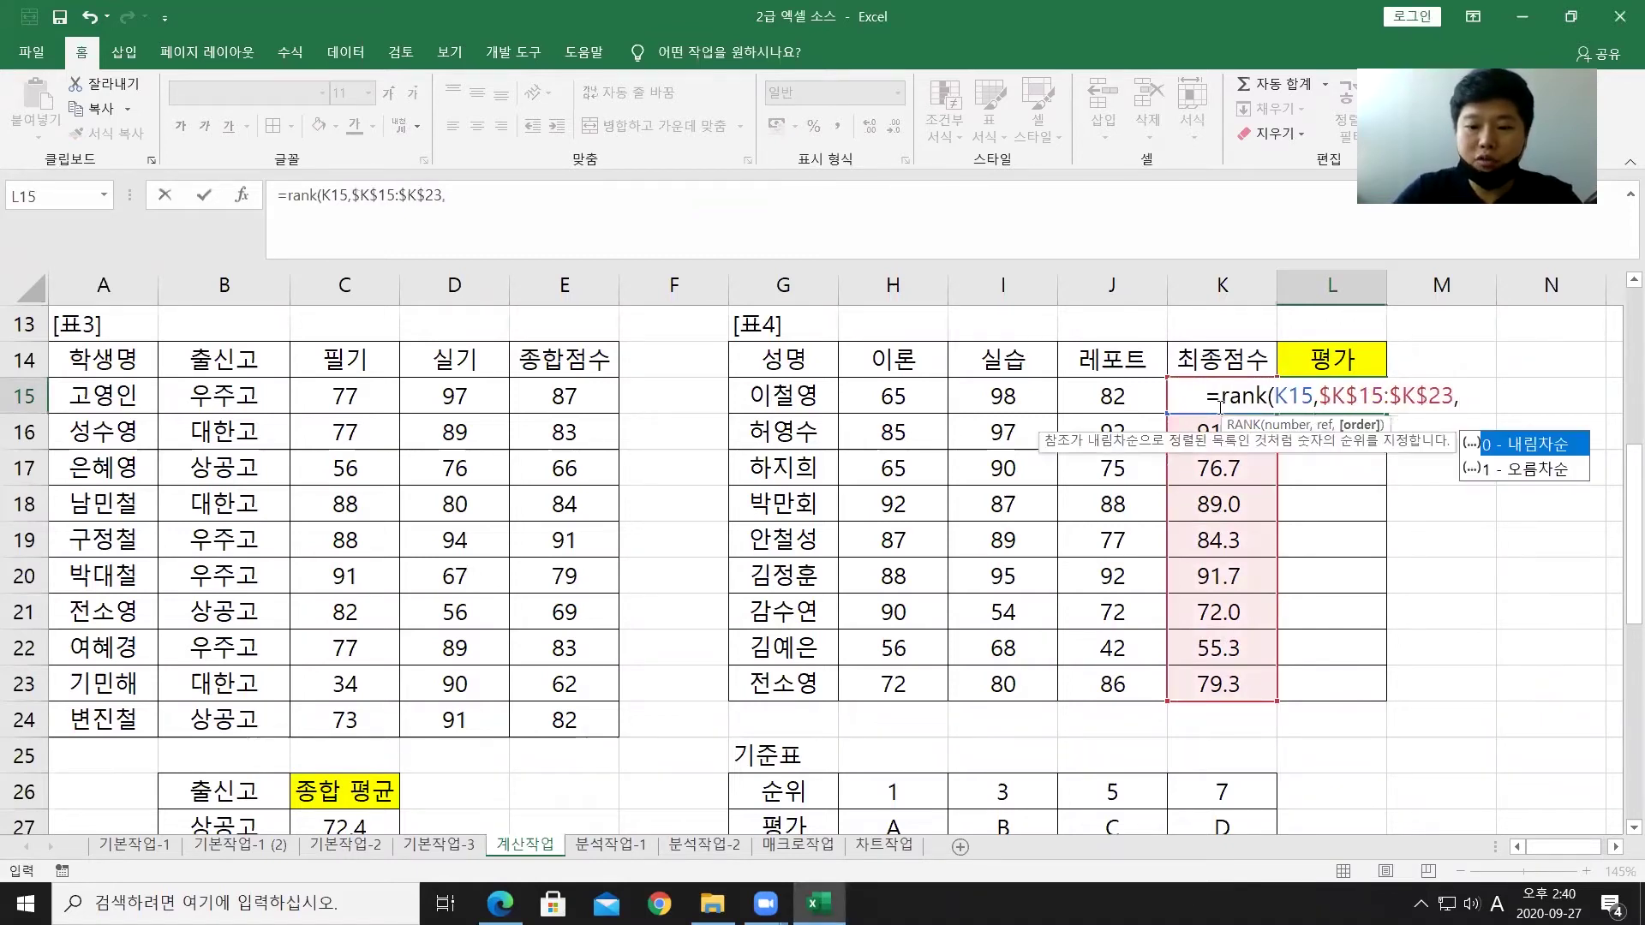
text(0))
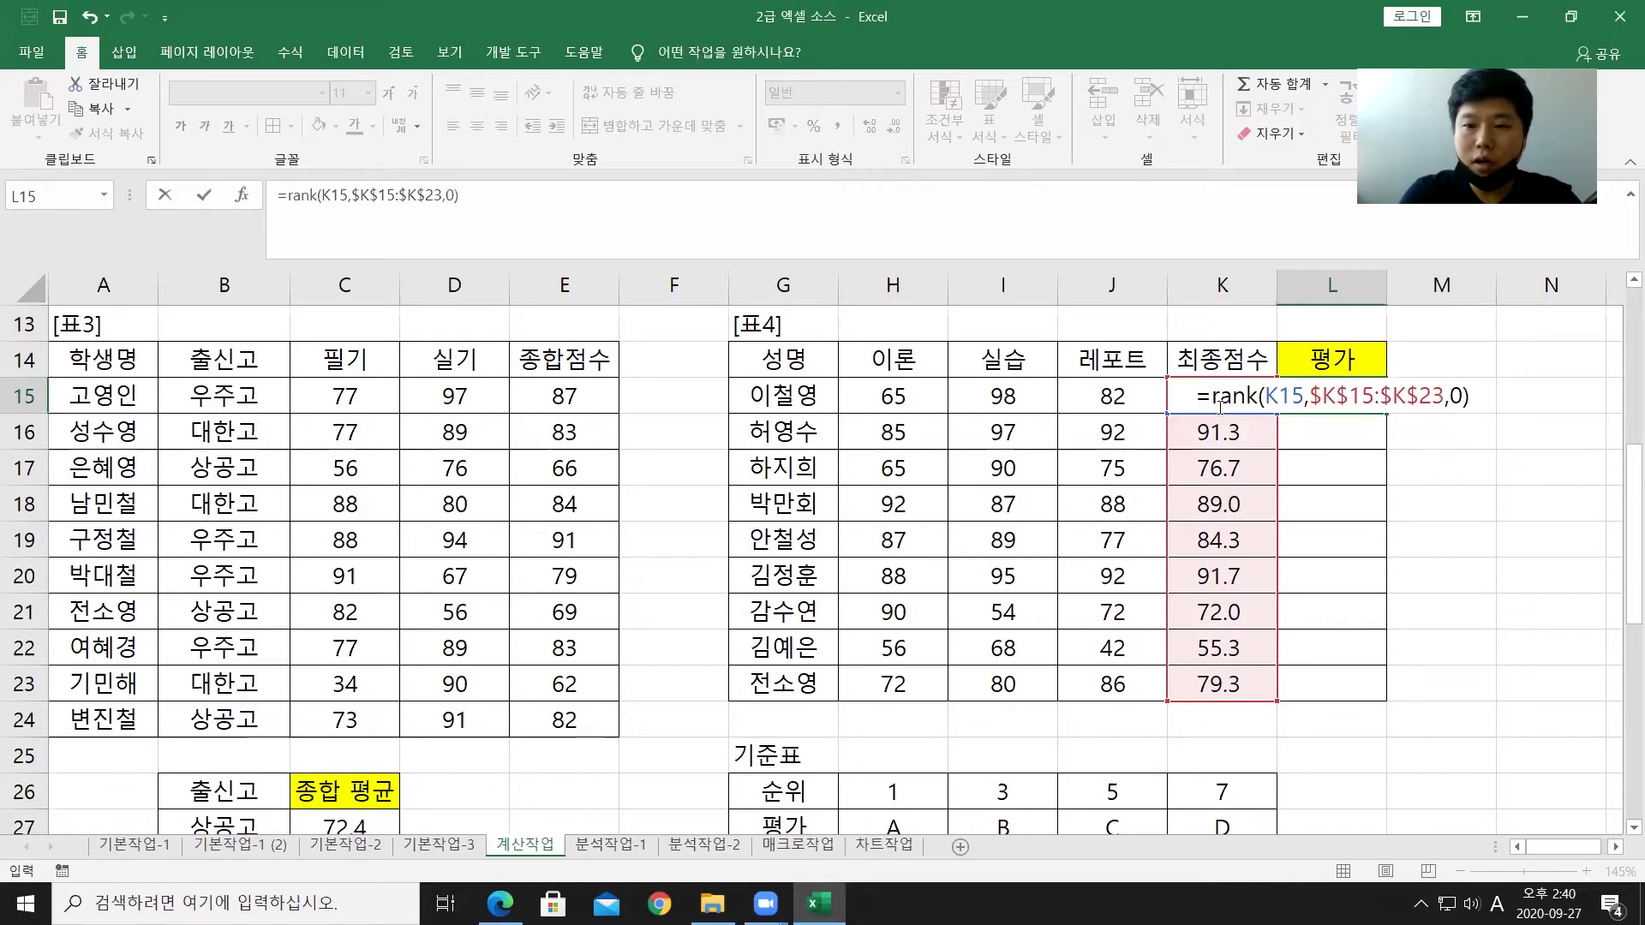
key(Return)
click(1346, 402)
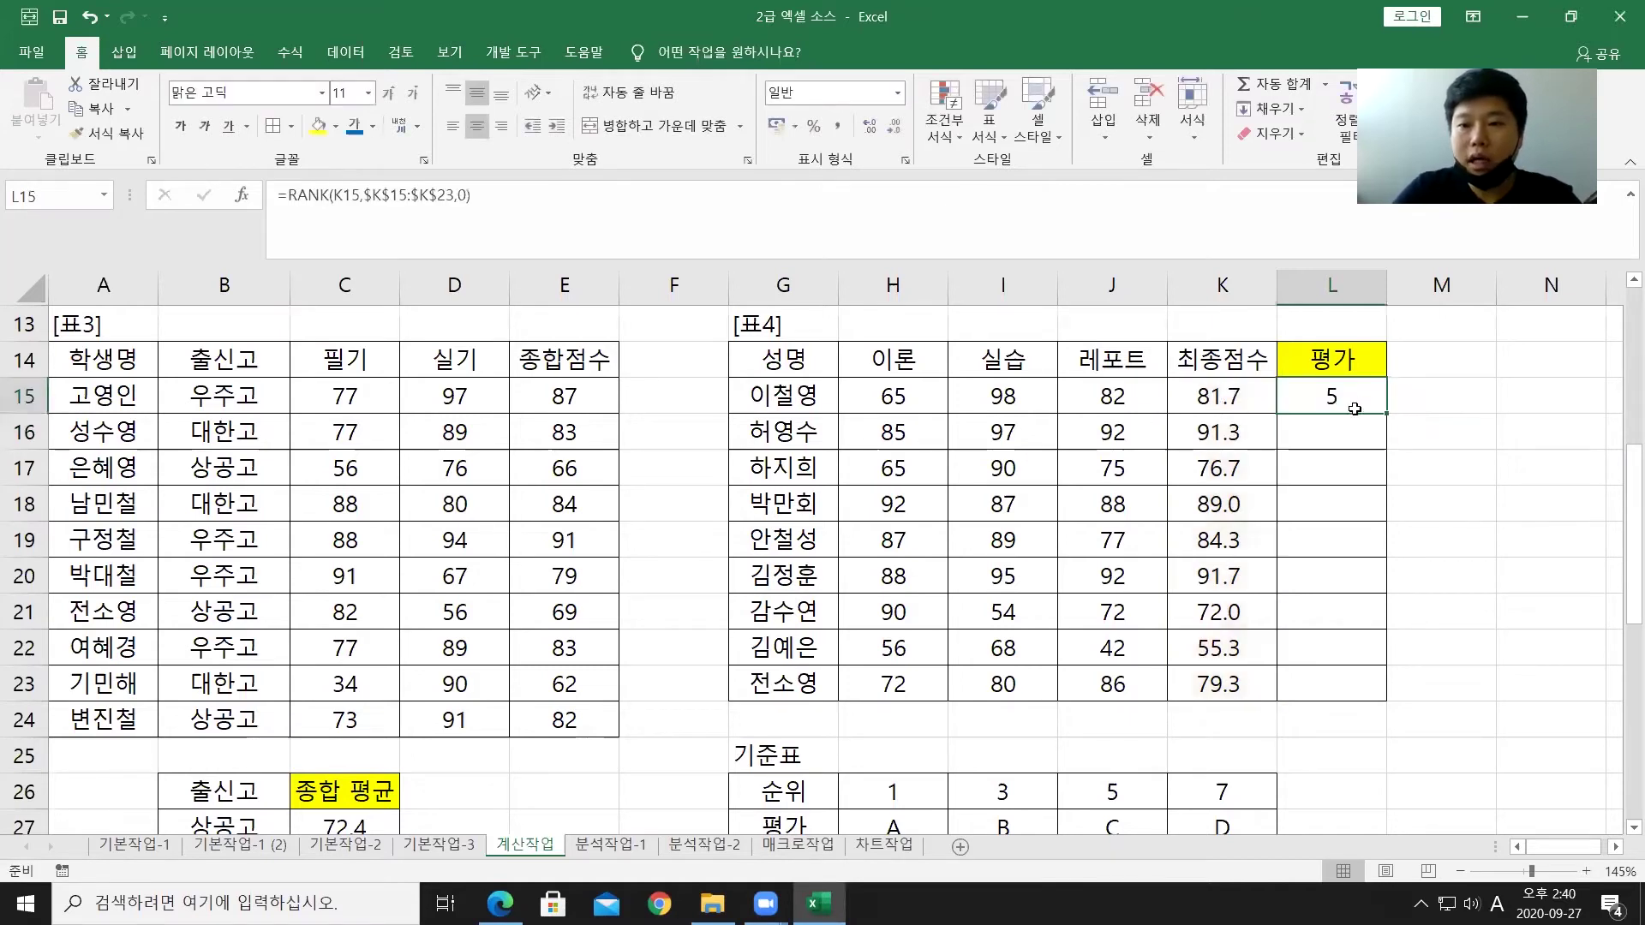
drag(1388, 416, 1368, 694)
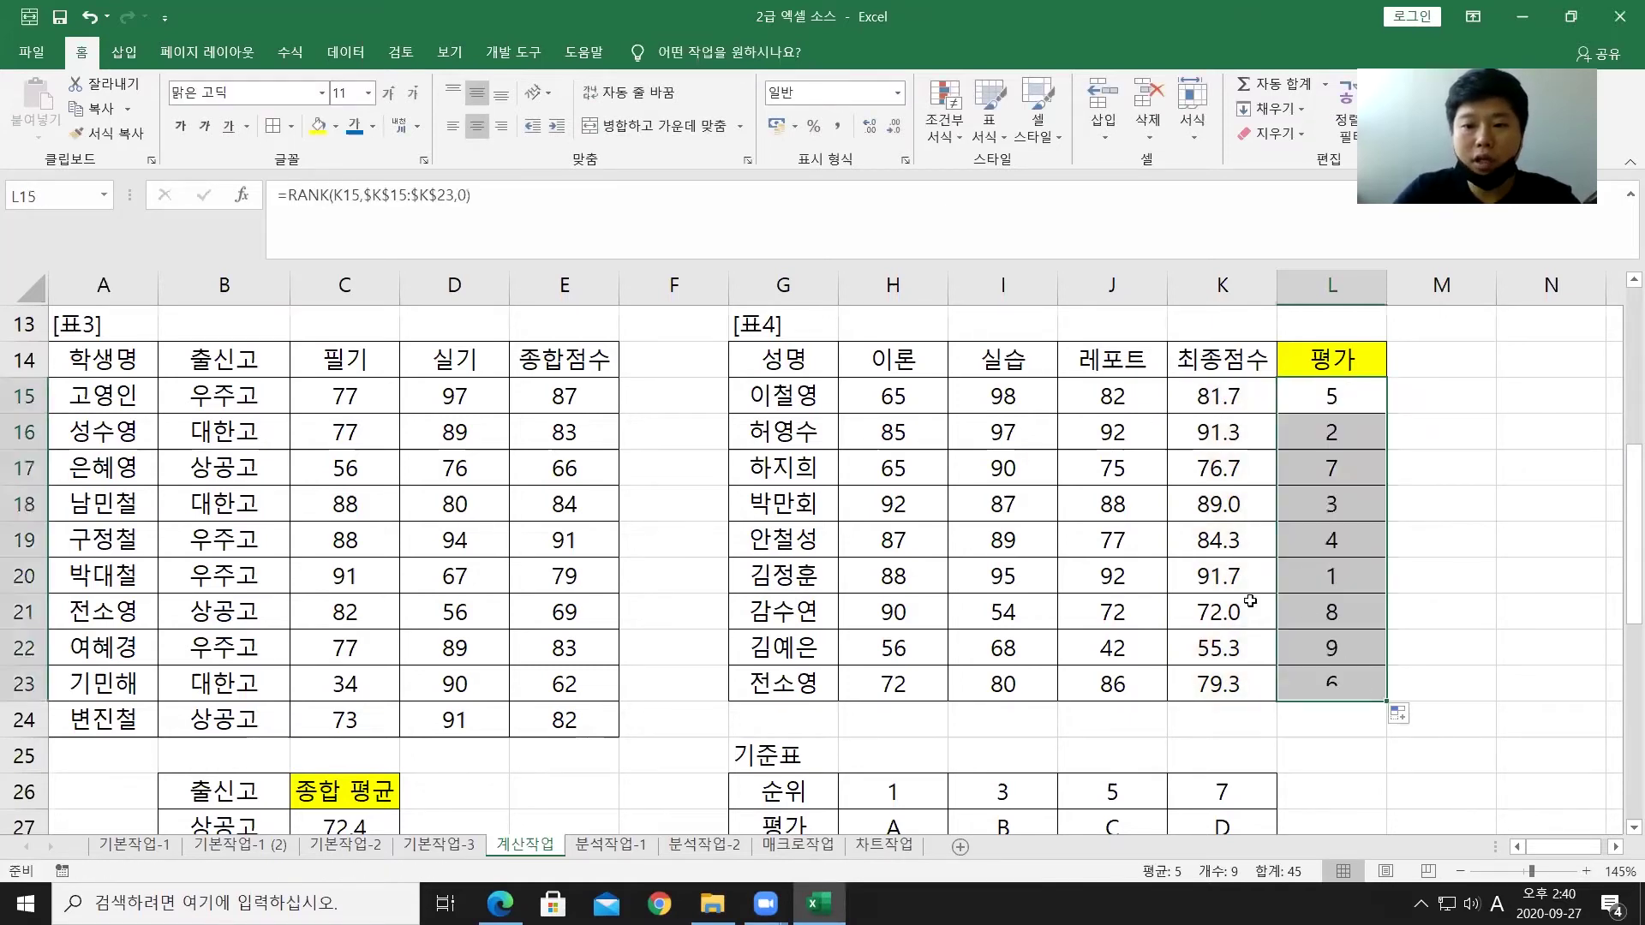
Step: Examine the rank thresholds and matching grades in 기준표 against the ranks in the 평가 column
scroll(1195, 582, down, 1)
drag(882, 681, 1171, 719)
click(895, 690)
click(977, 681)
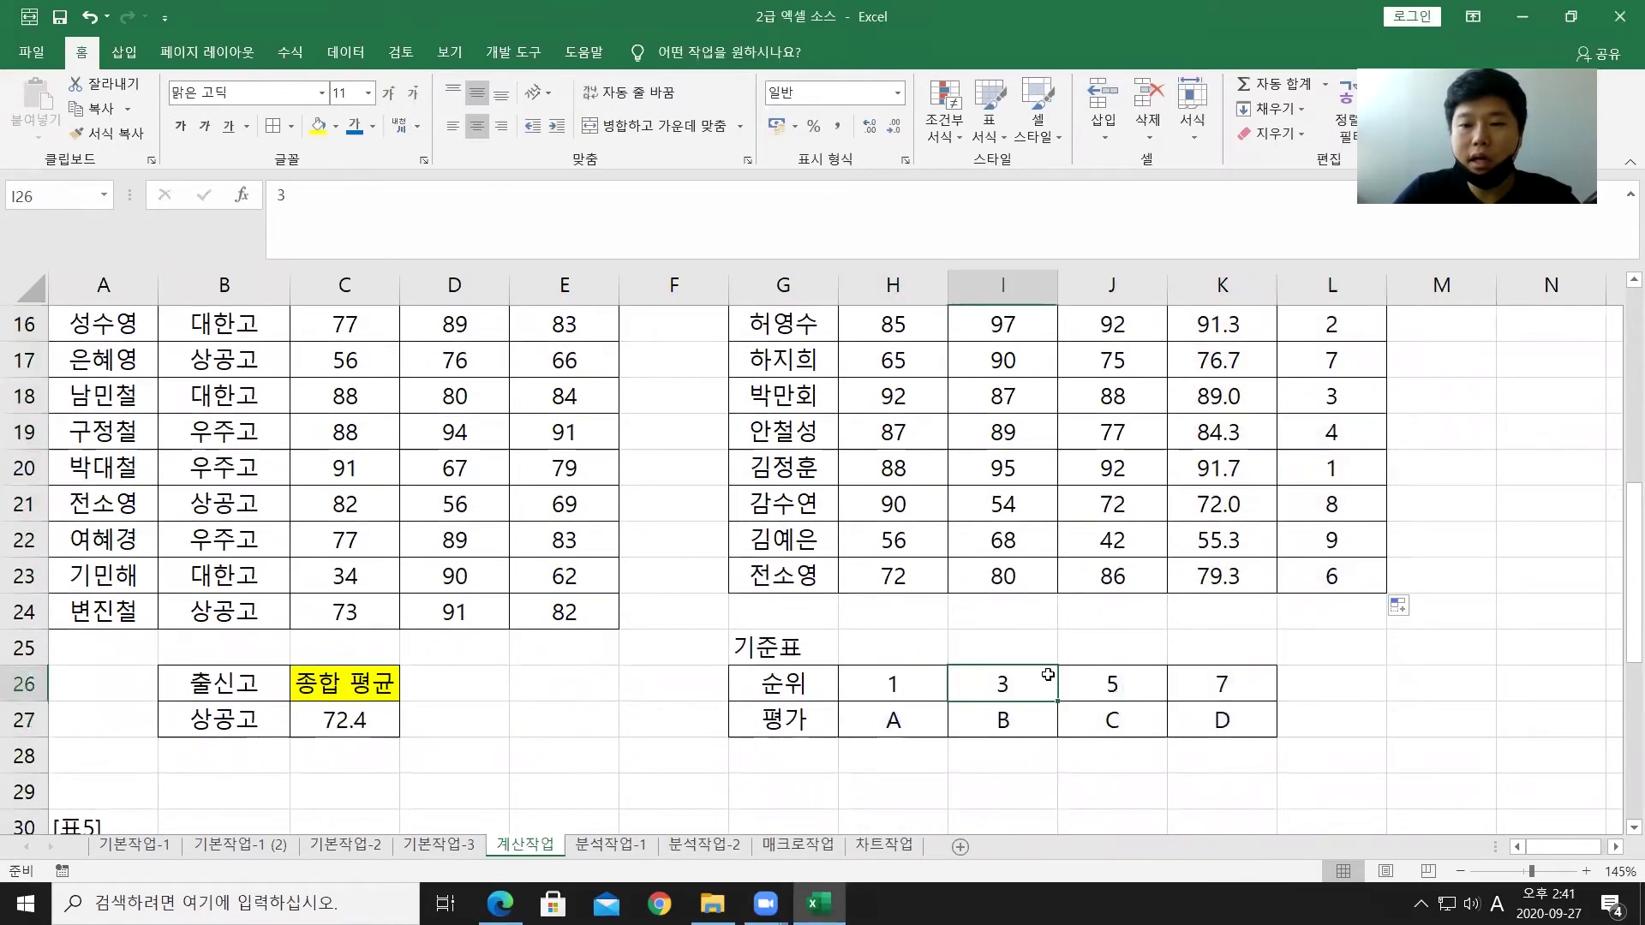
click(1109, 690)
click(1208, 685)
drag(897, 724, 1234, 724)
scroll(1328, 418, up, 1)
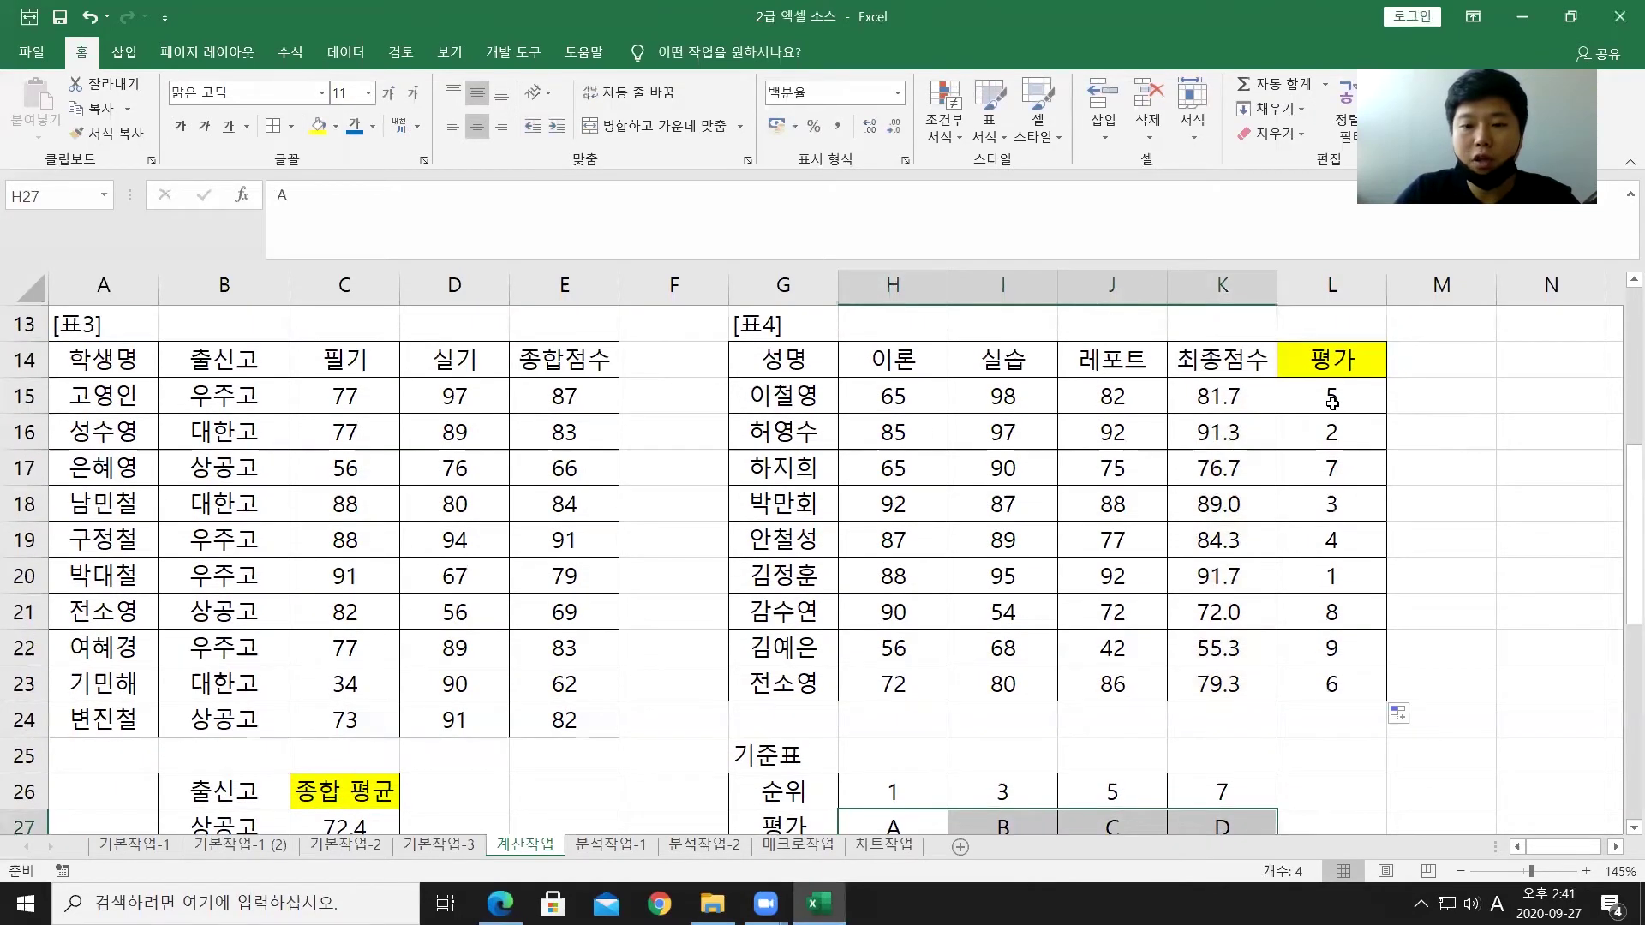
scroll(1332, 403, down, 1)
scroll(1333, 403, up, 1)
Step: Wrap L15's RANK formula in HLOOKUP so that the rank becomes the lookup value
double_click(1332, 399)
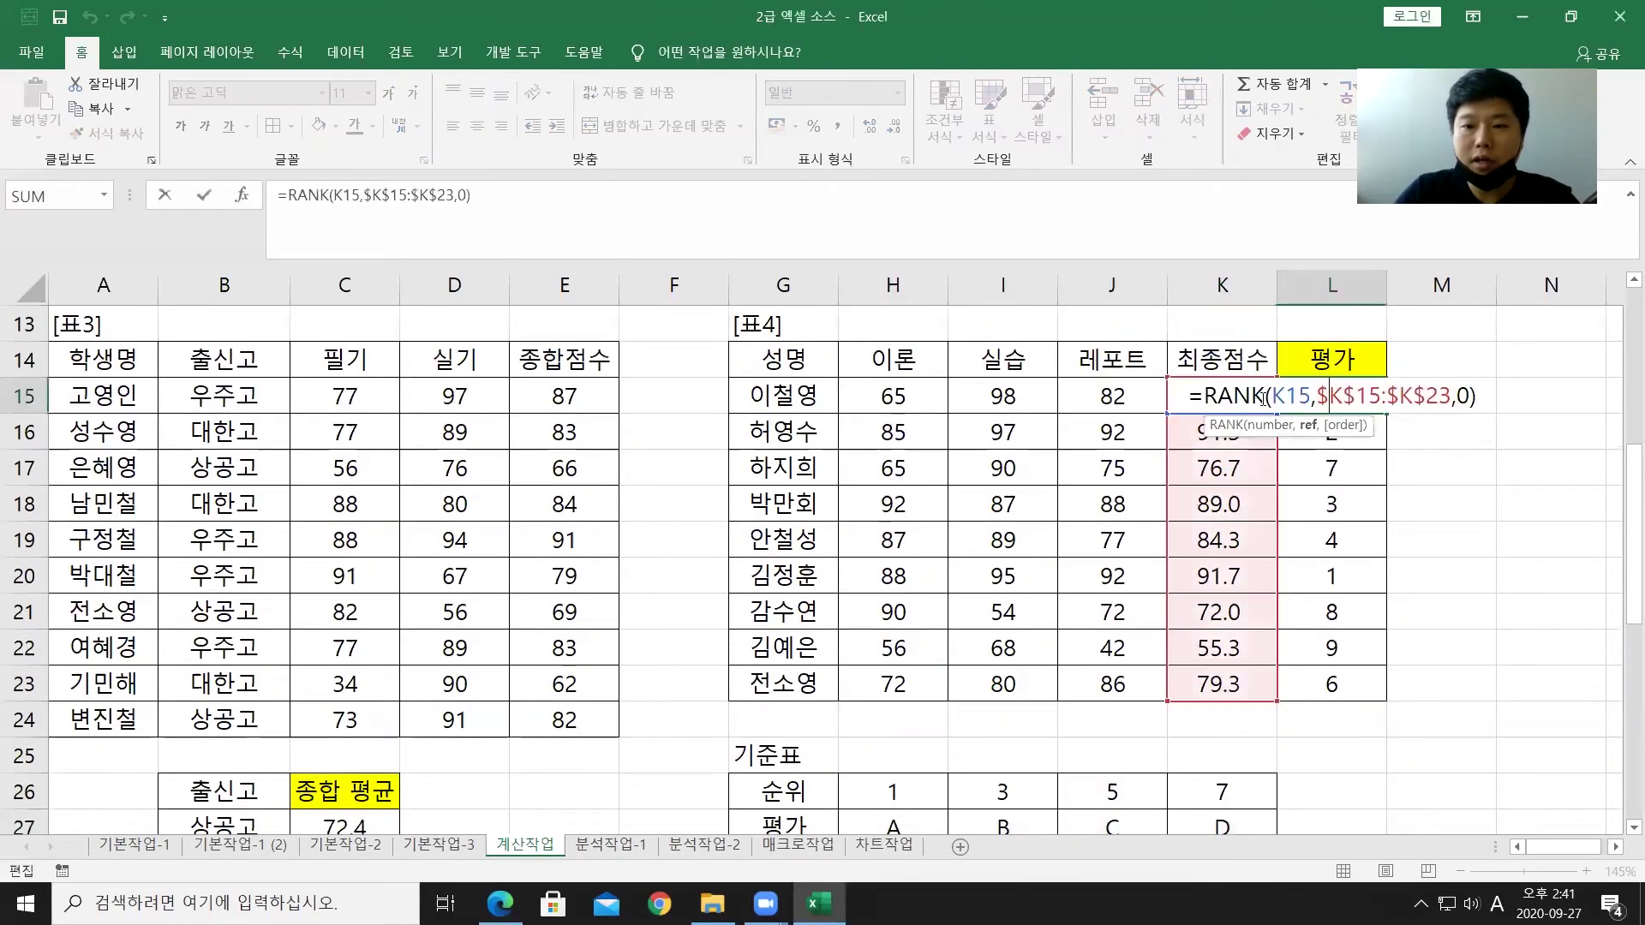
click(1201, 396)
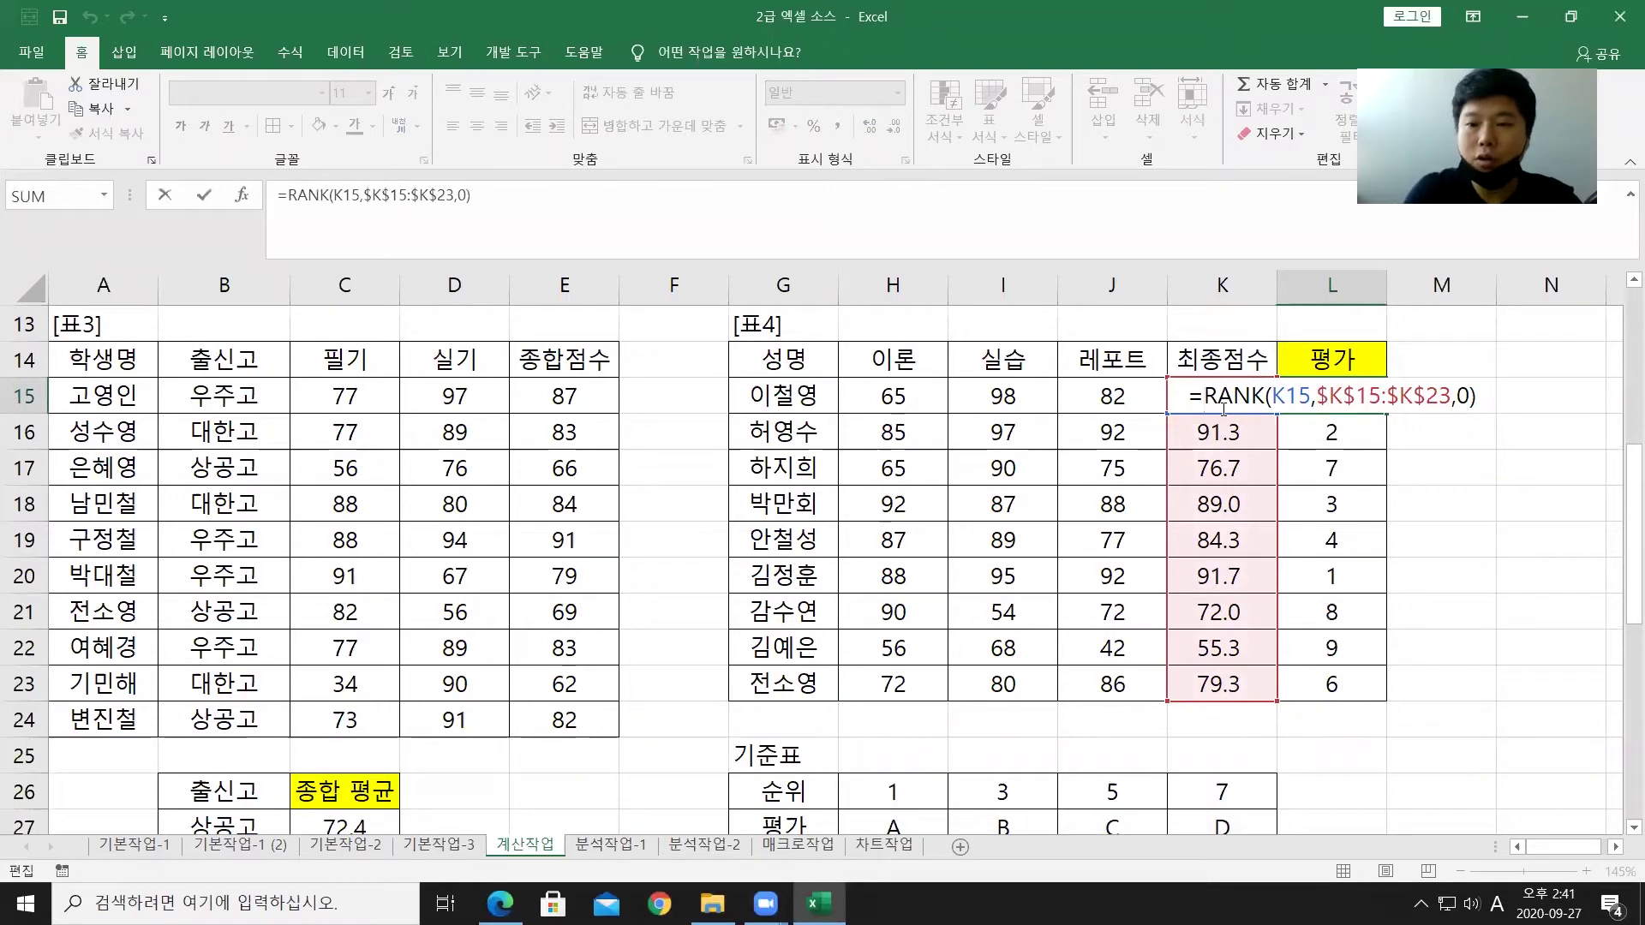
text(HLOOKUP()
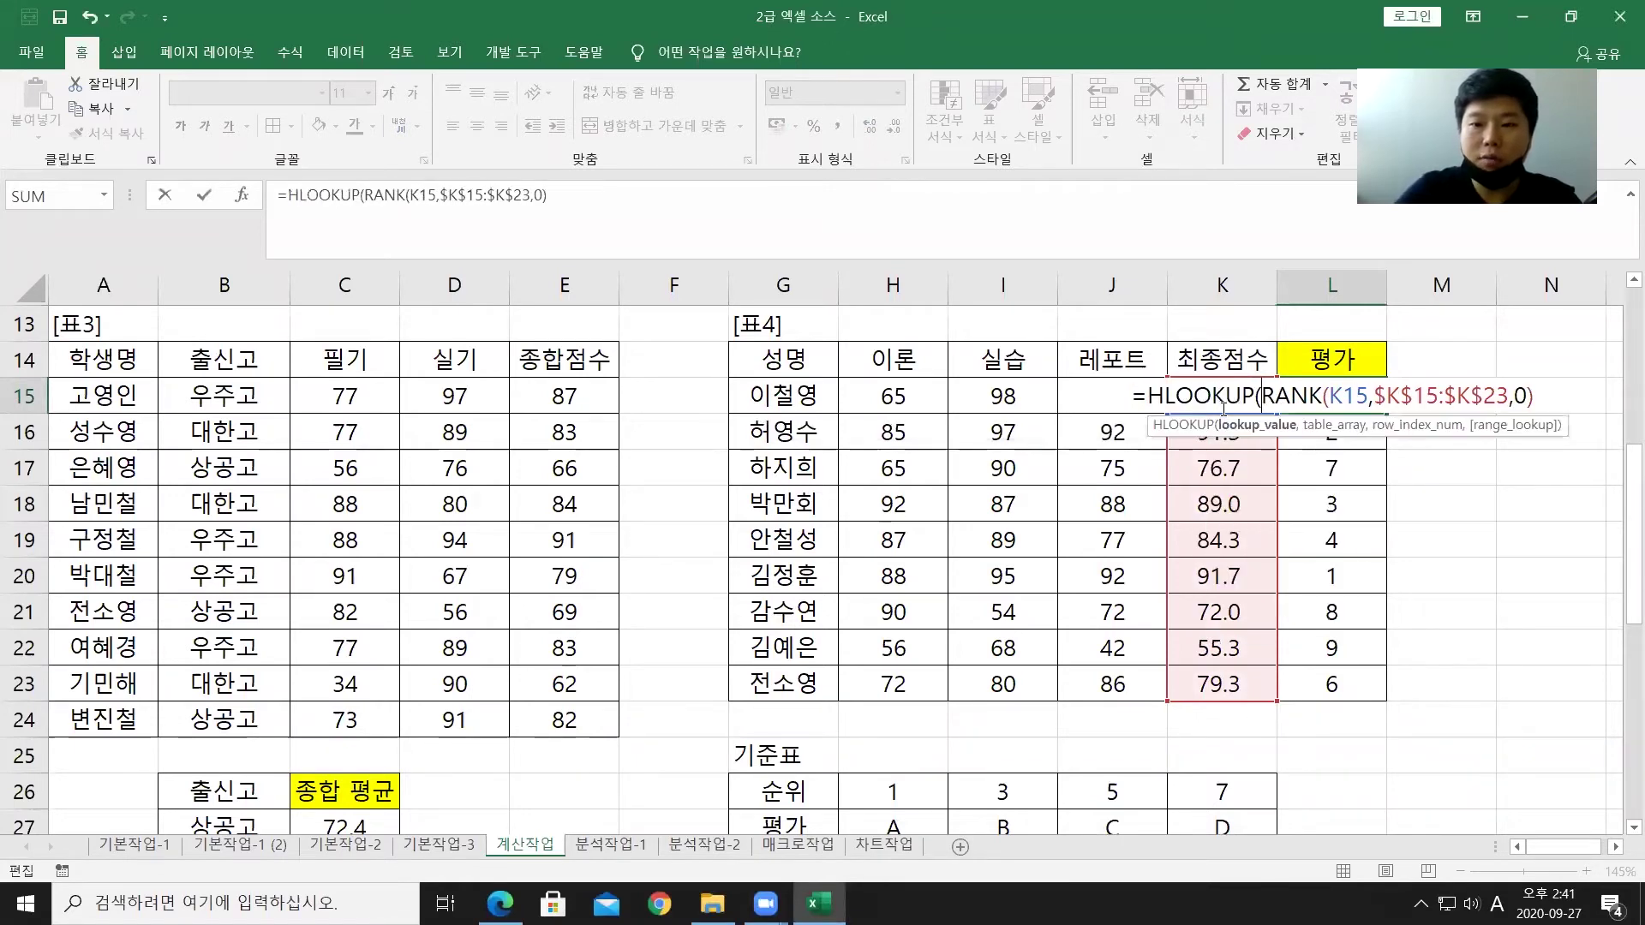
mouse_move(1534, 399)
mouse_down()
mouse_move(1267, 403)
mouse_move(1545, 393)
mouse_up()
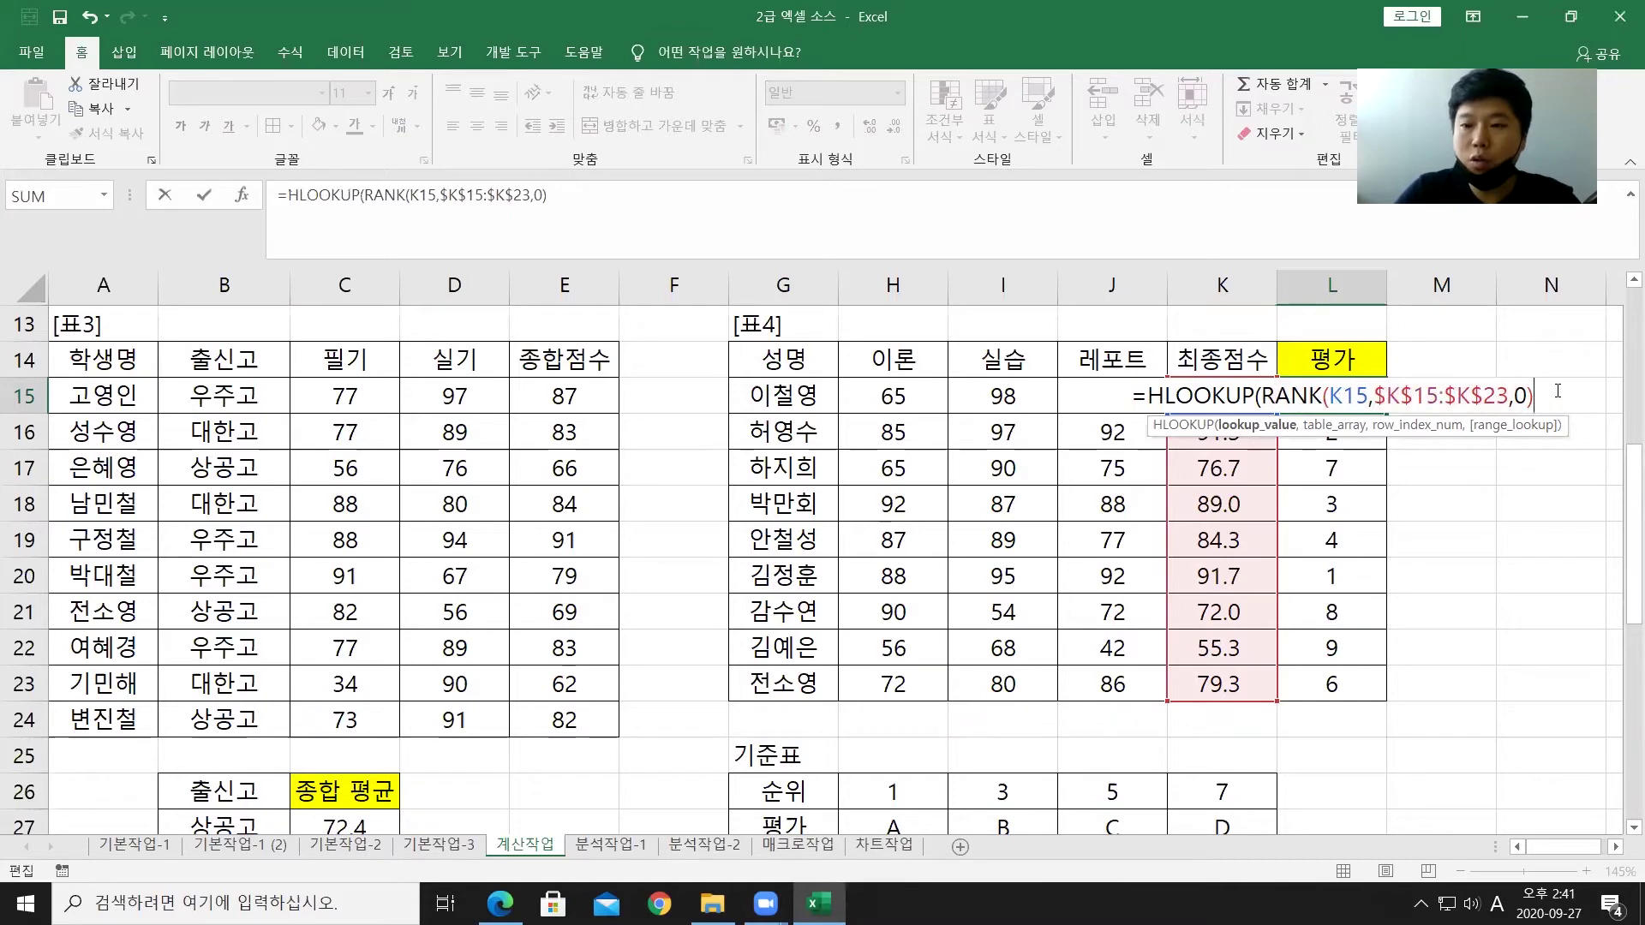
text(,)
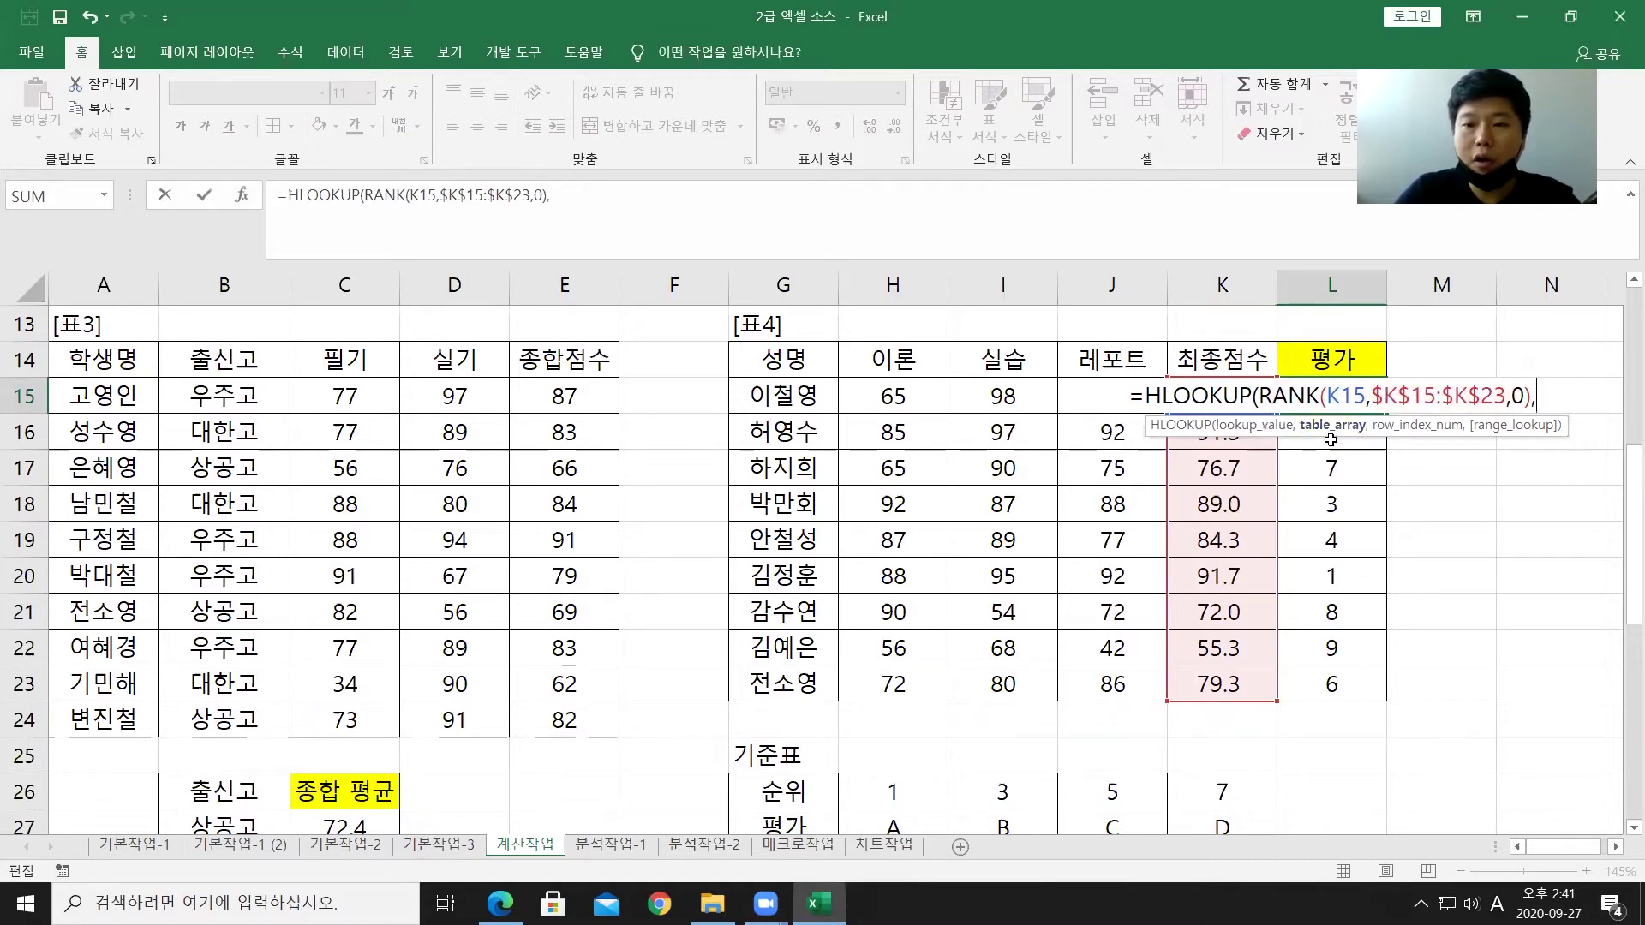
Step: Add the rank and grade rows of 기준표 as HLOOKUP's table range, made absolute as $H$26:$K$27
scroll(1276, 485, down, 1)
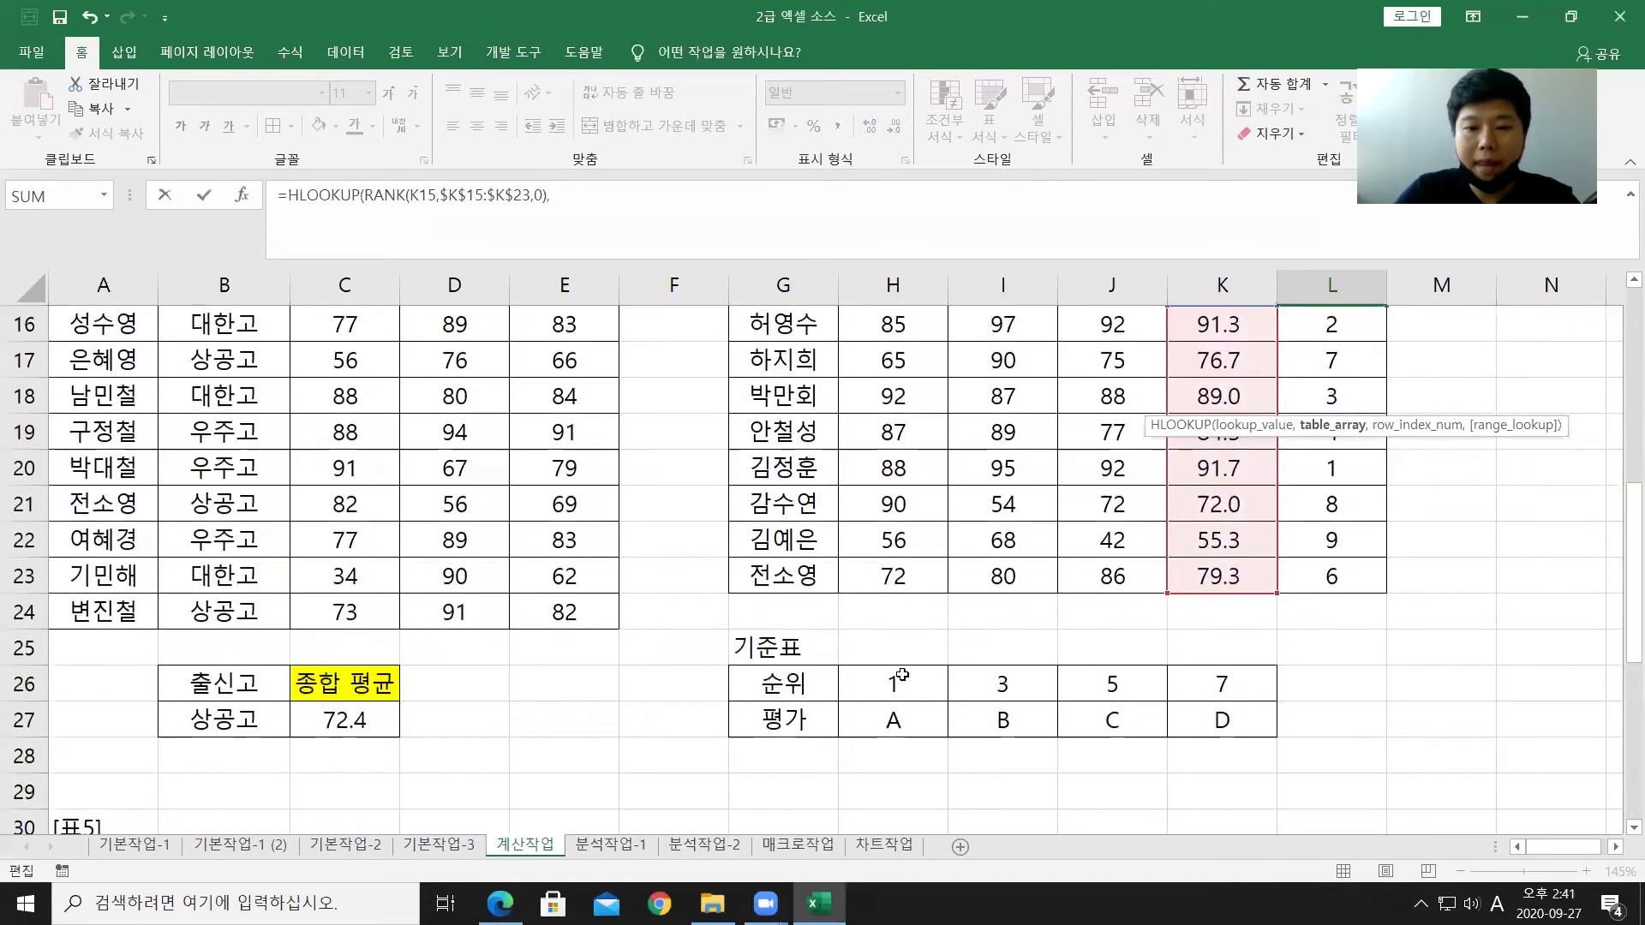
click(934, 690)
drag(934, 690, 1225, 720)
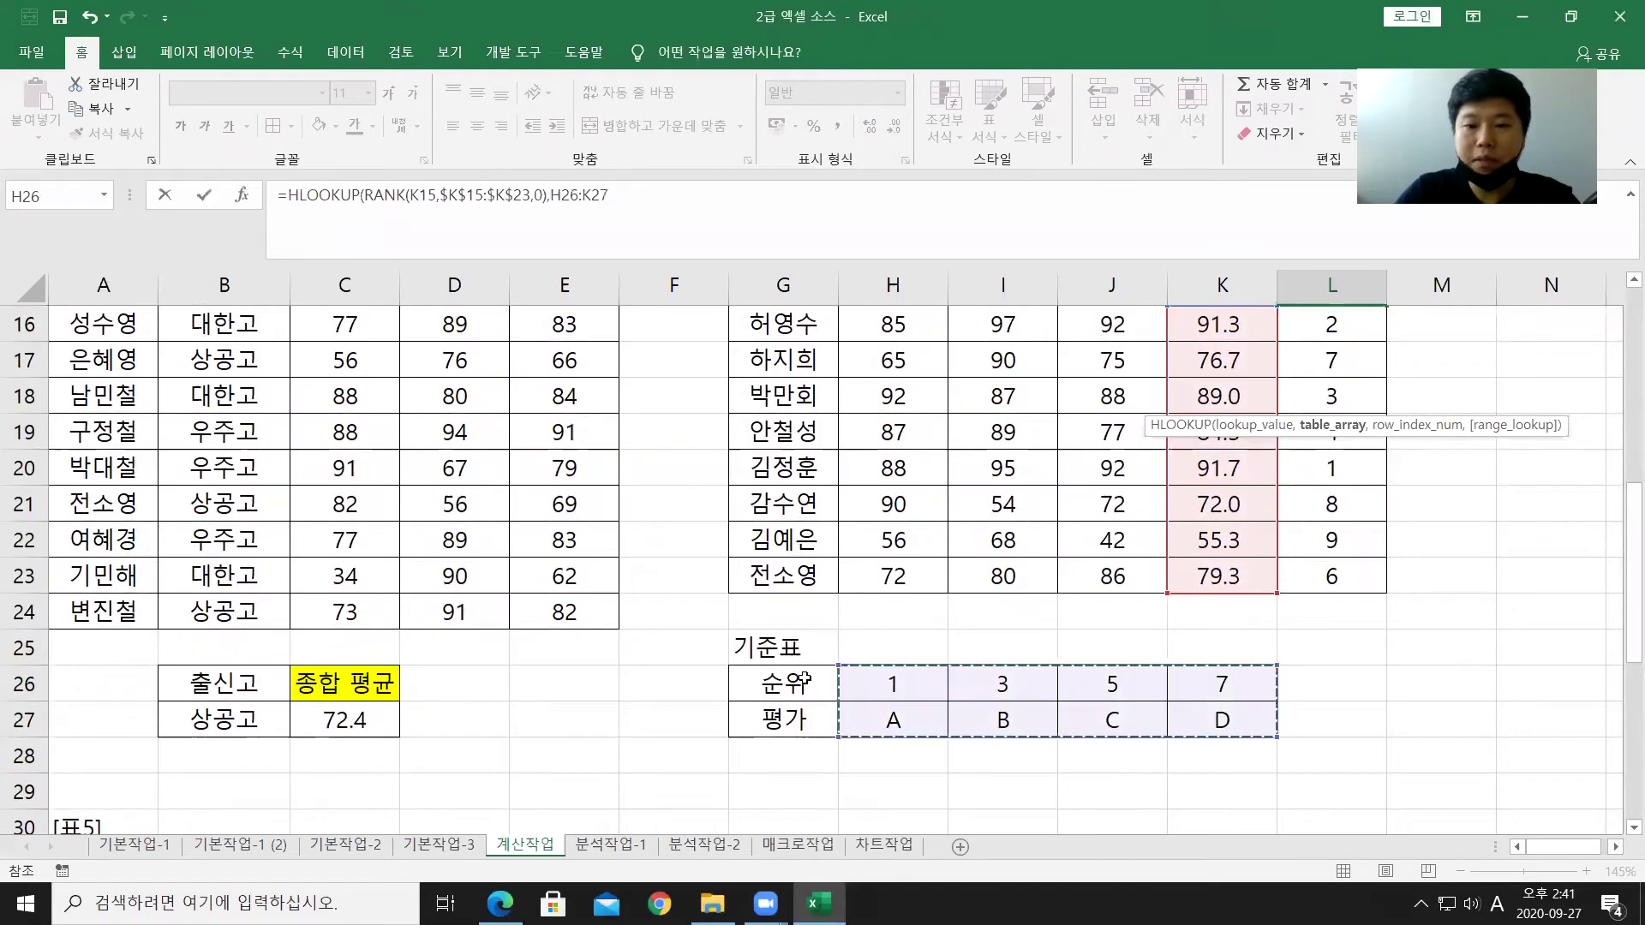
scroll(1061, 557, up, 1)
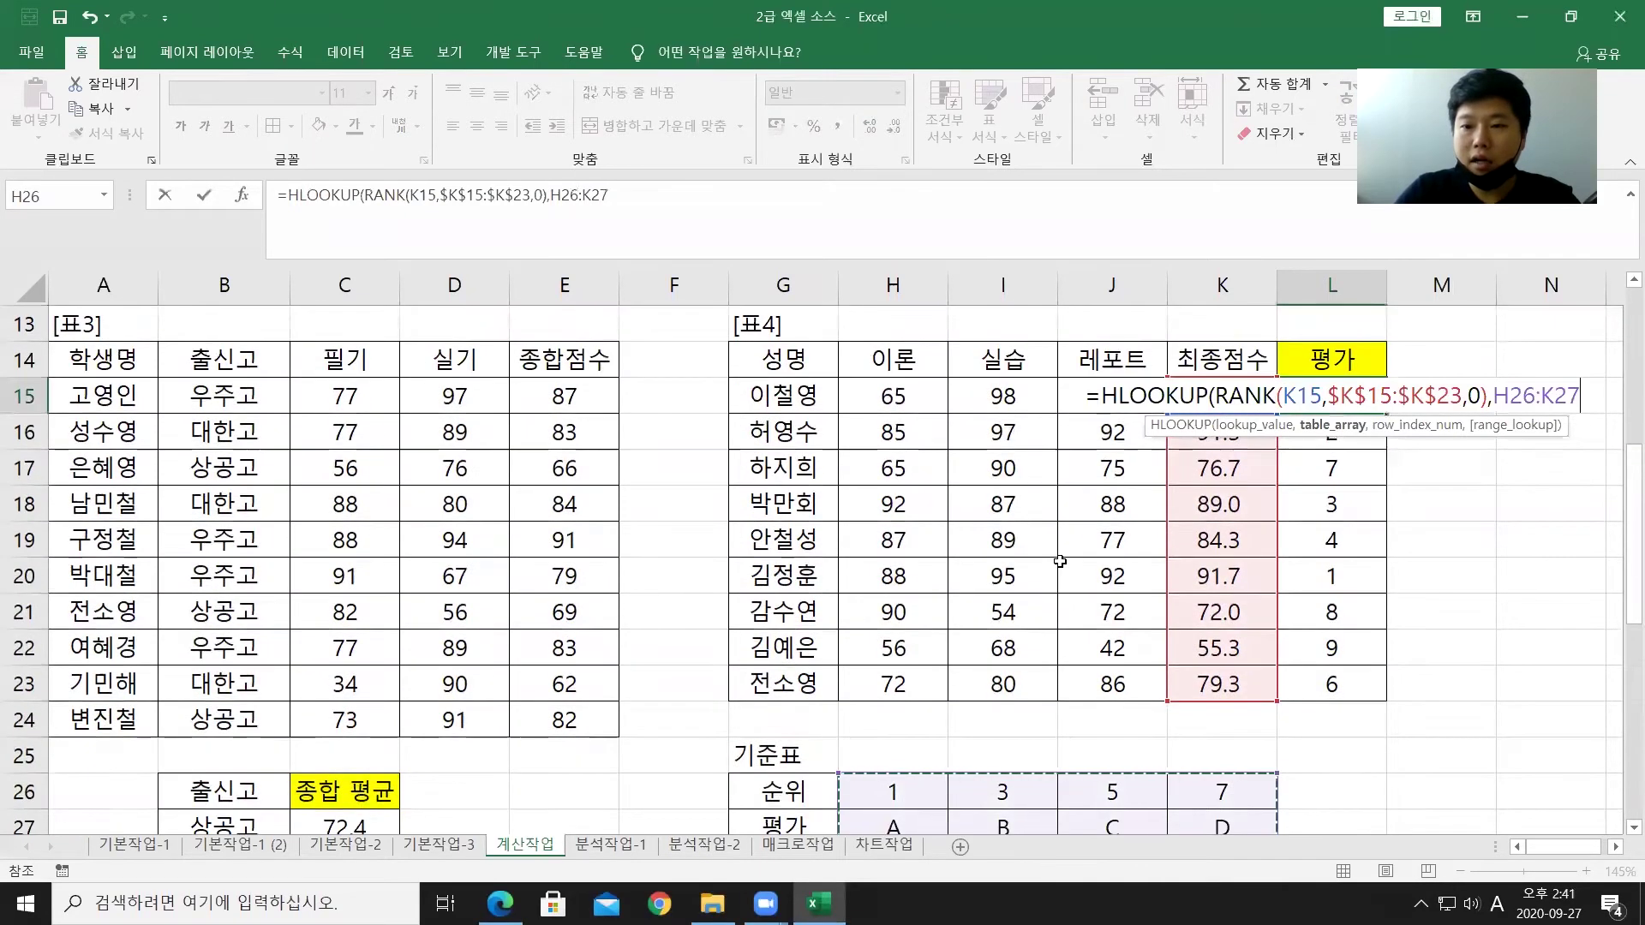
key(F4)
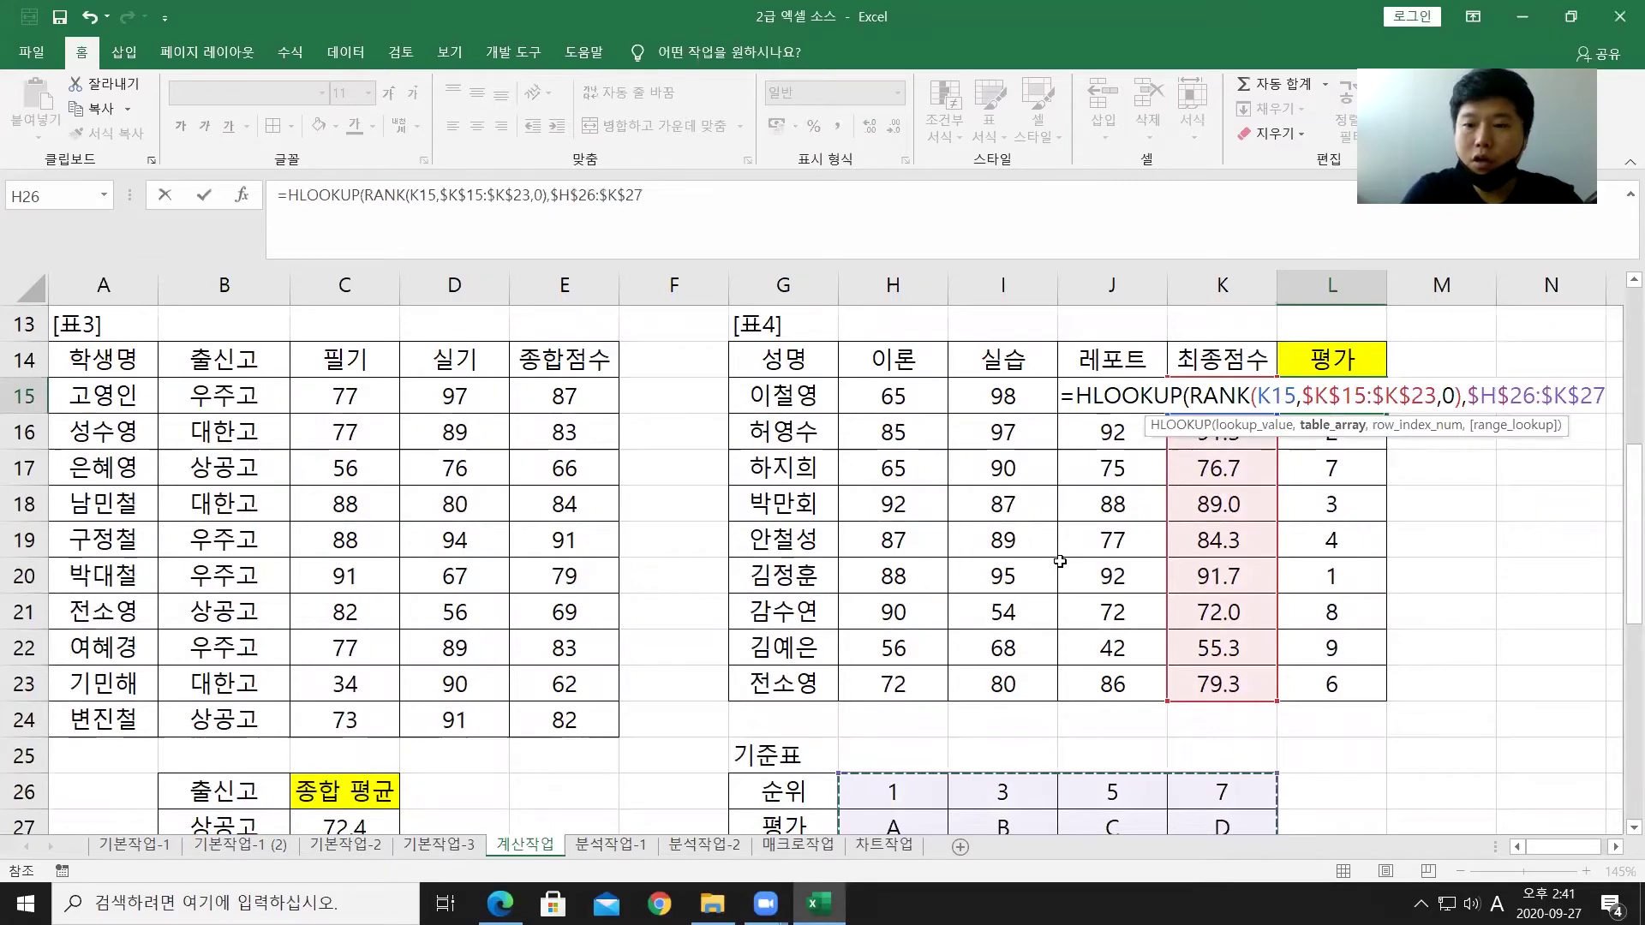
Step: Complete L15's HLOOKUP with row index 2 and approximate match TRUE, enter it and fill it down through L23
text(,)
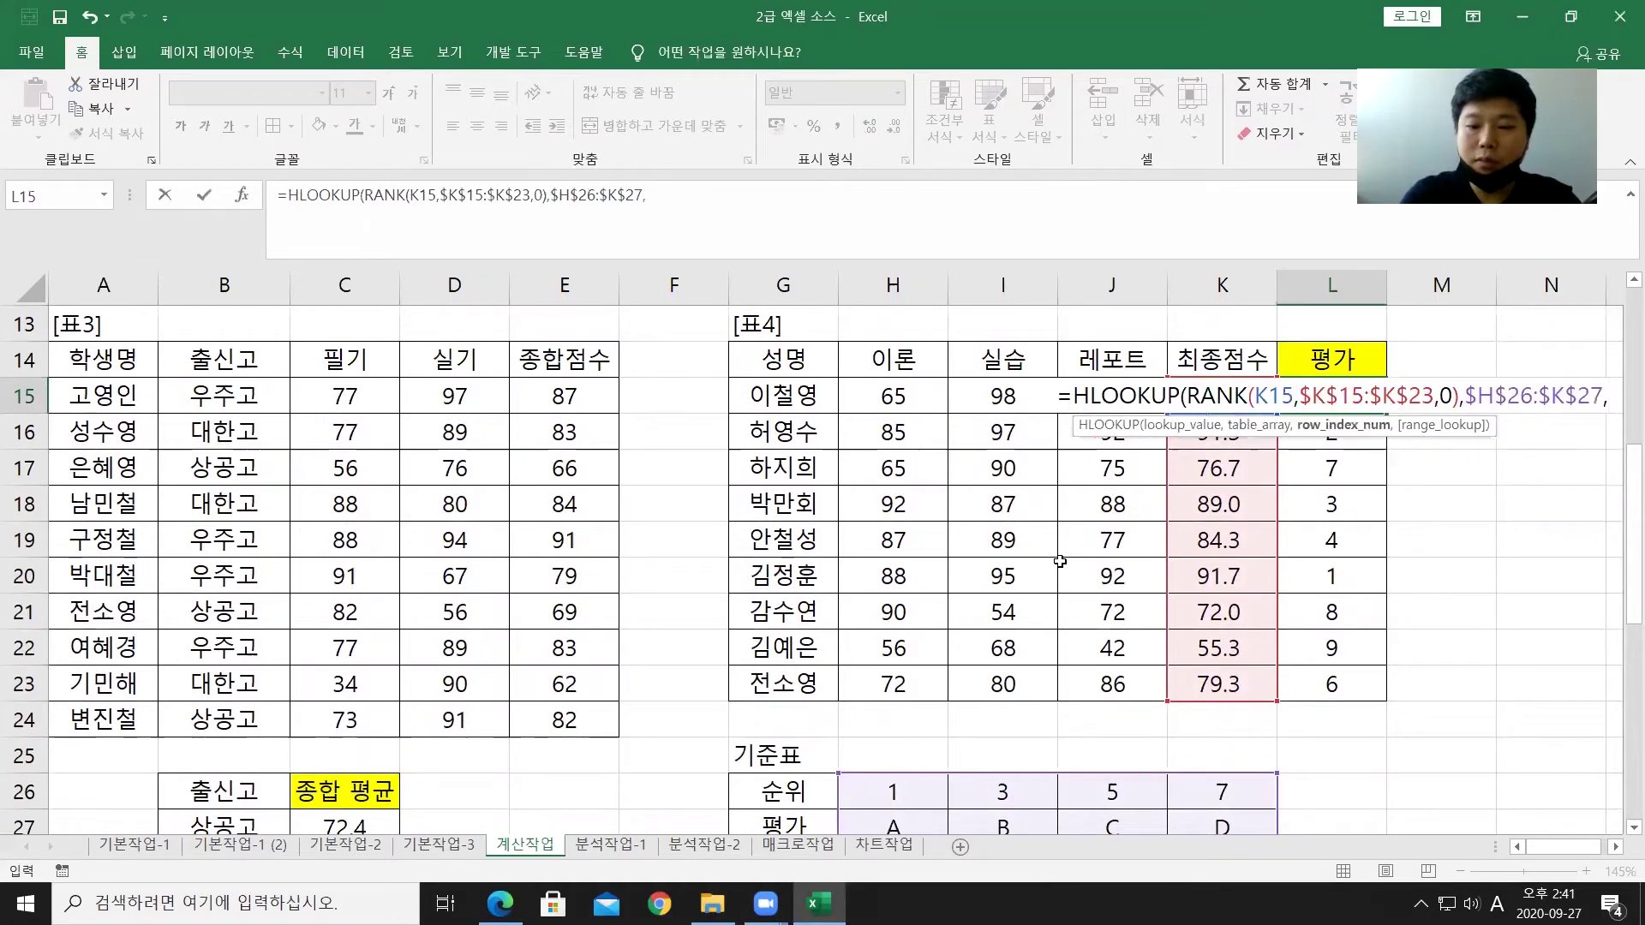
text(2)
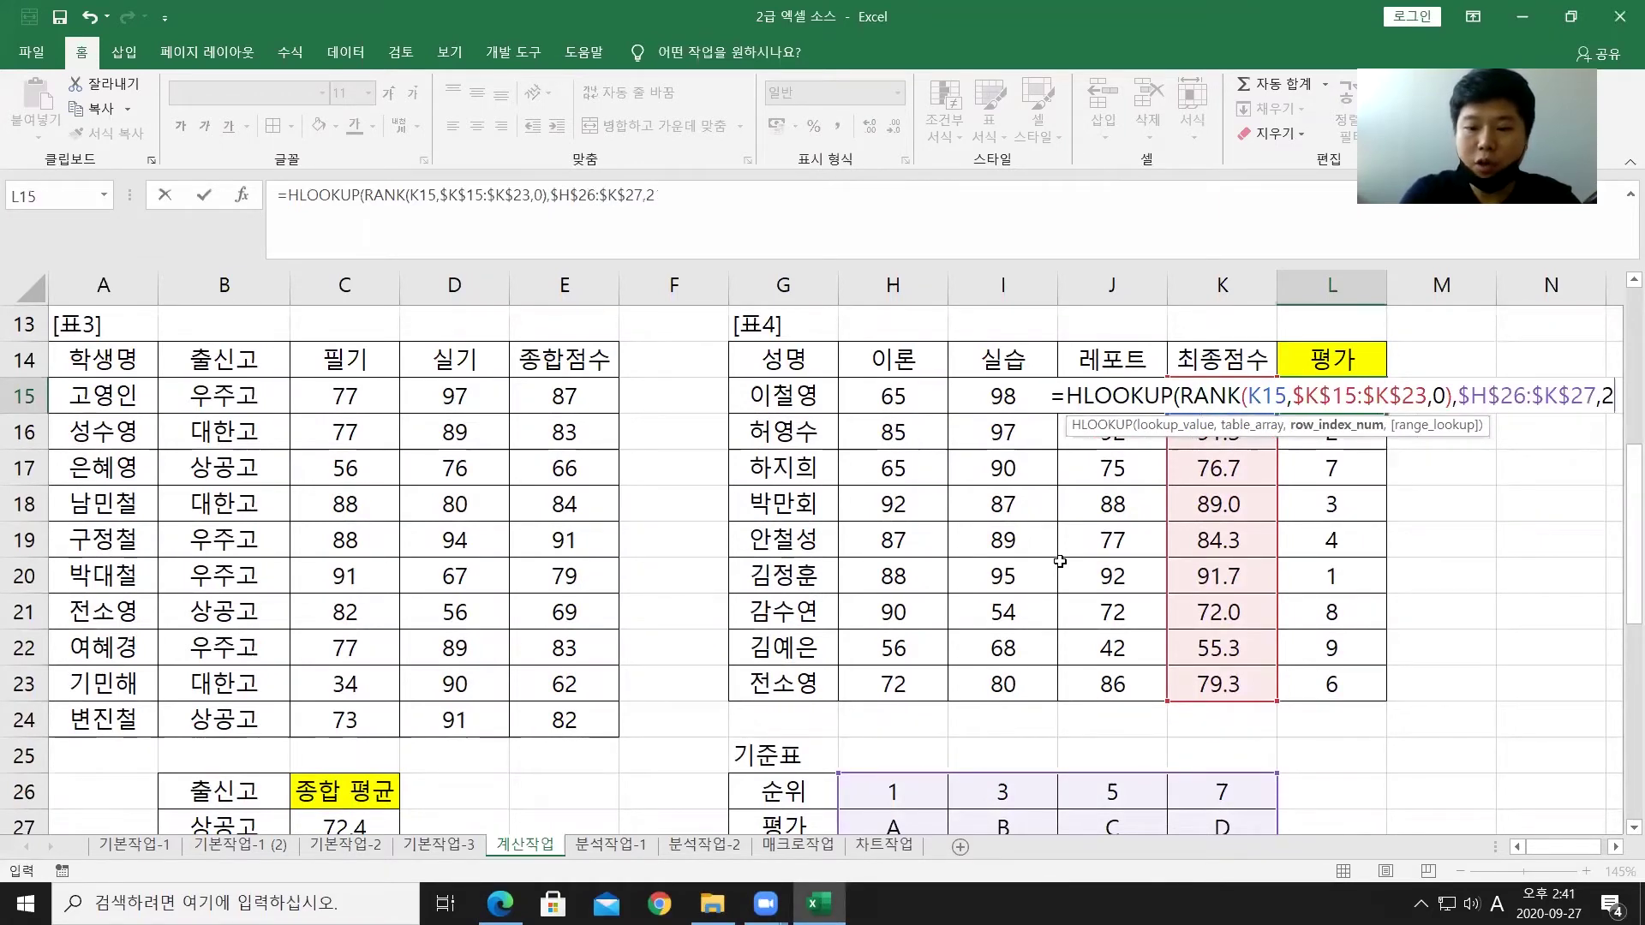
text(,)
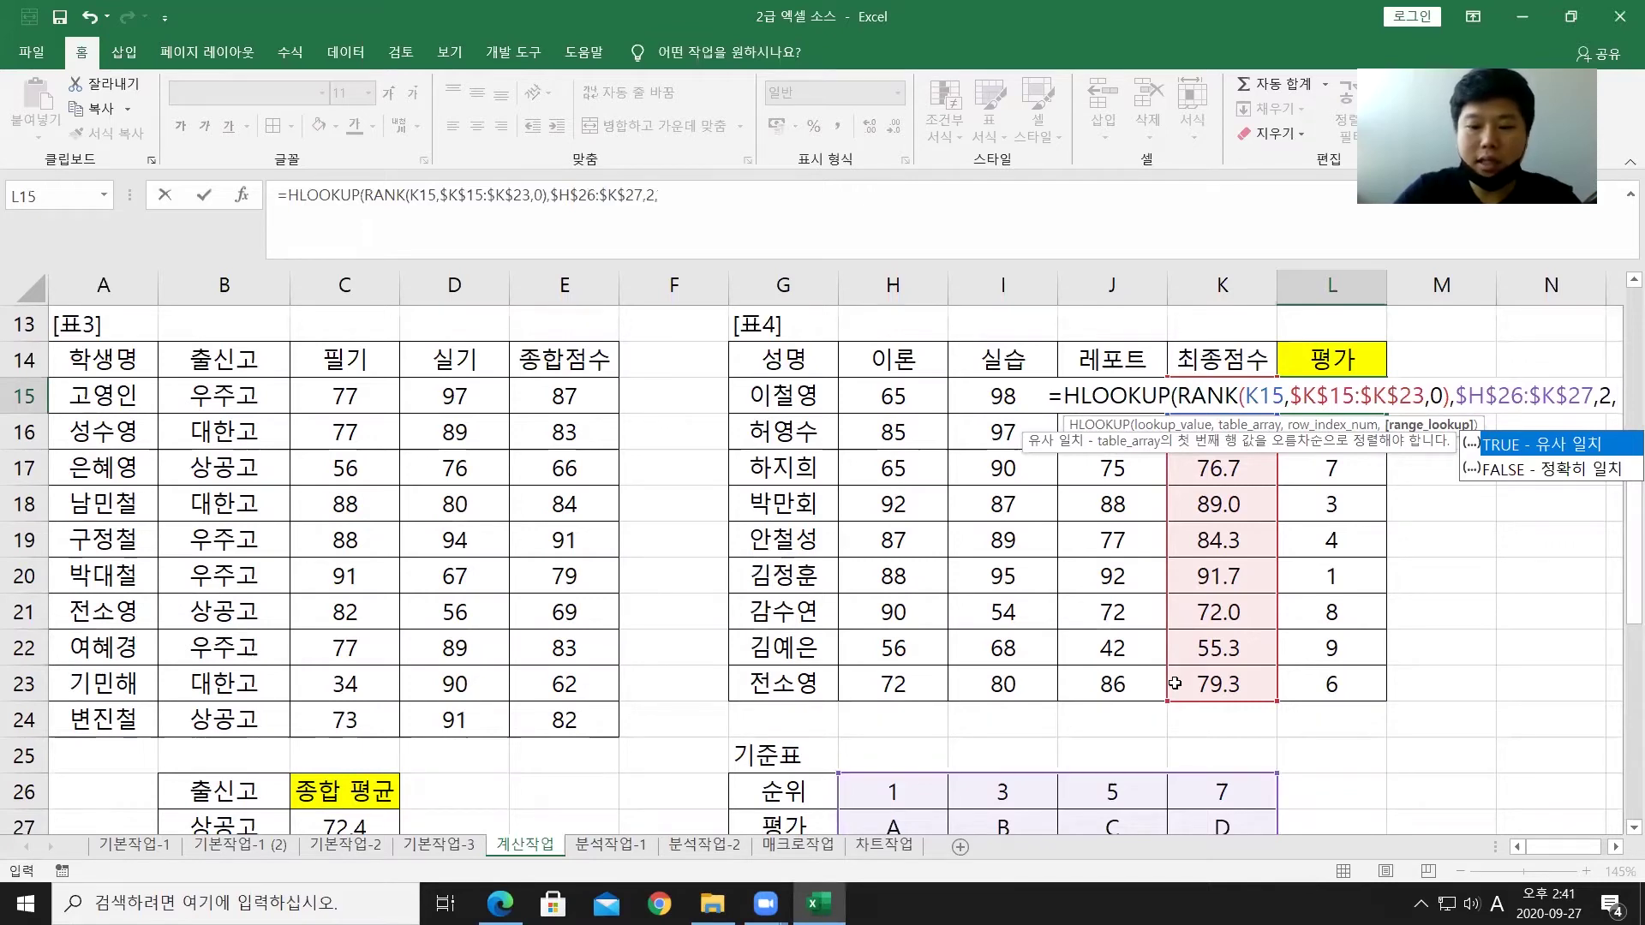
key(Tab)
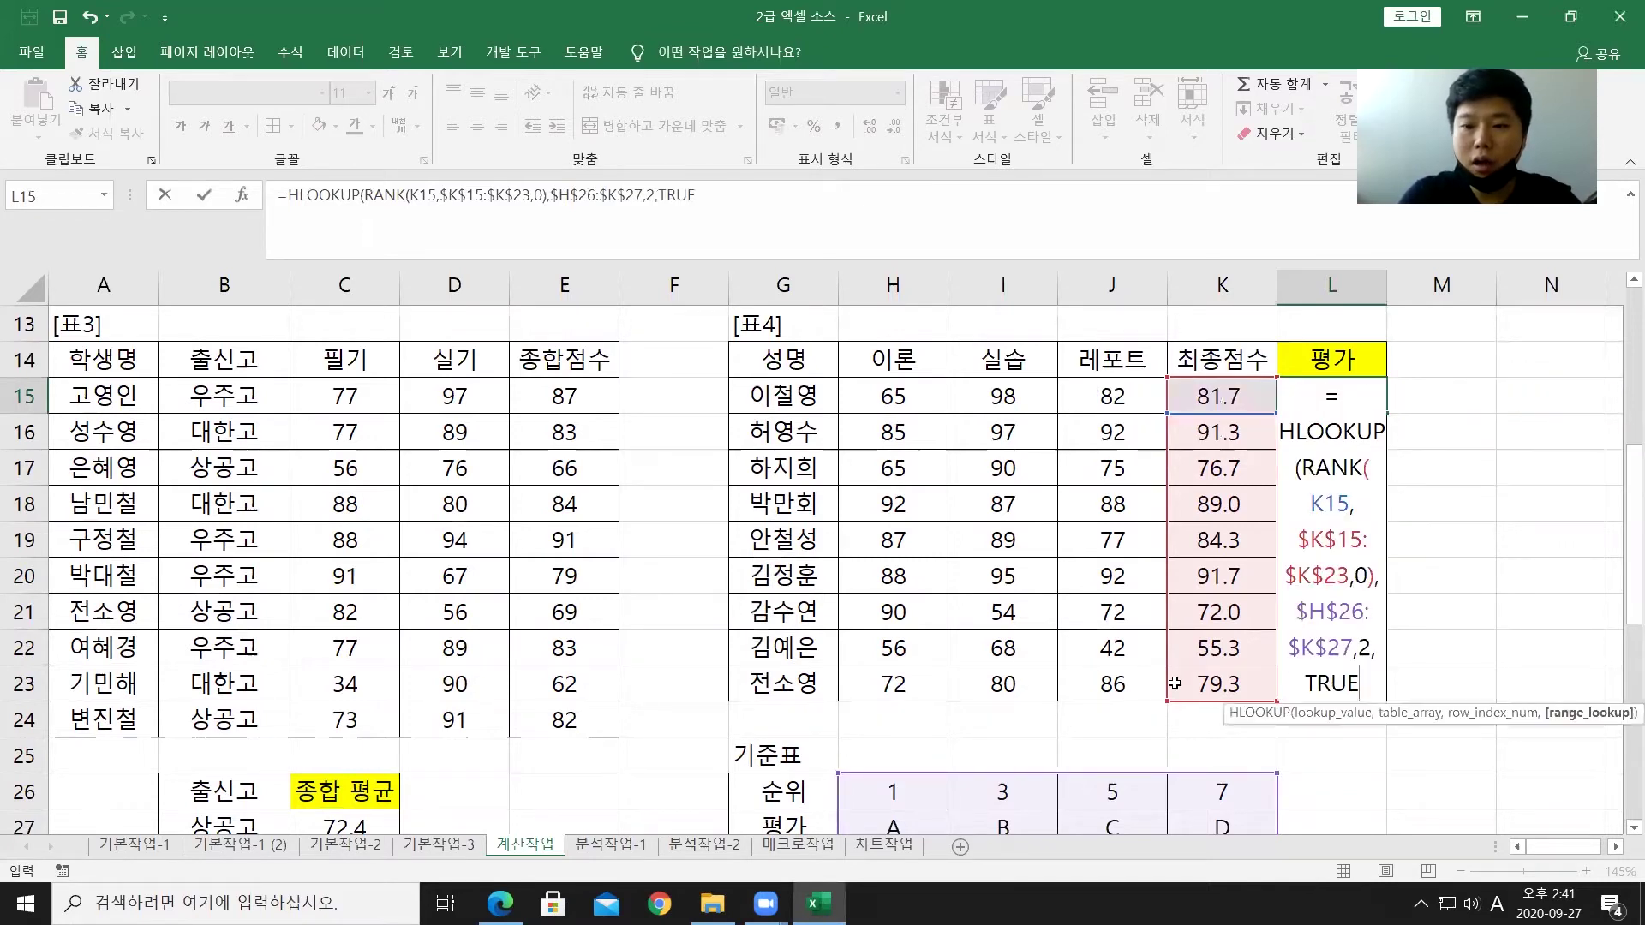
text())
key(Return)
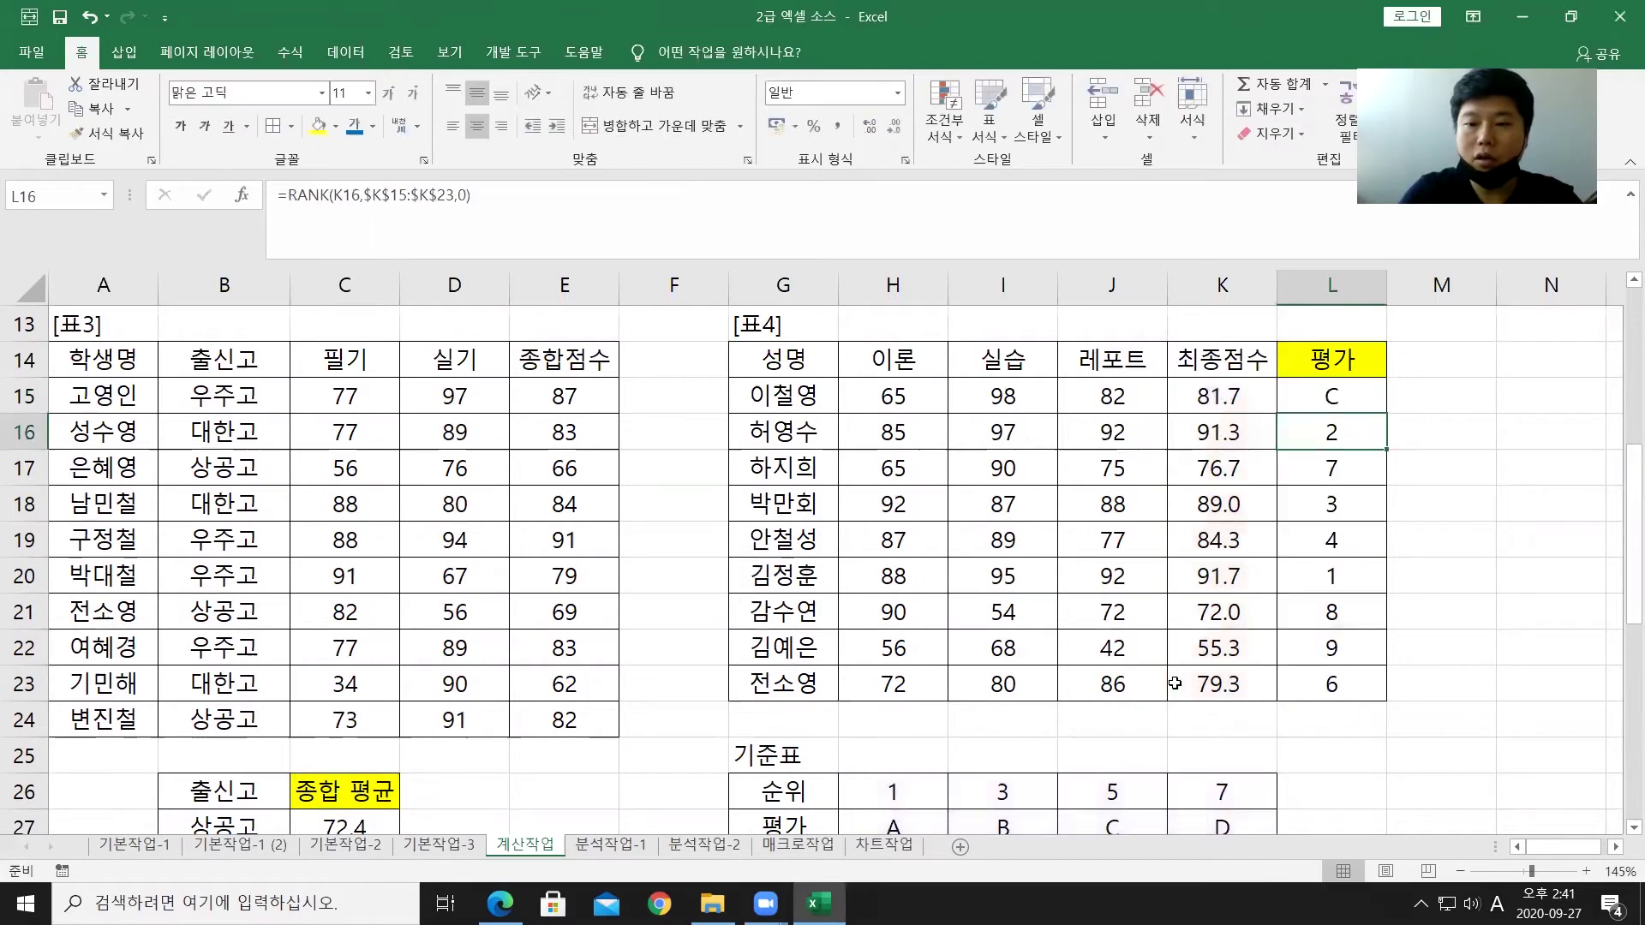
click(1363, 406)
drag(1388, 412, 1381, 692)
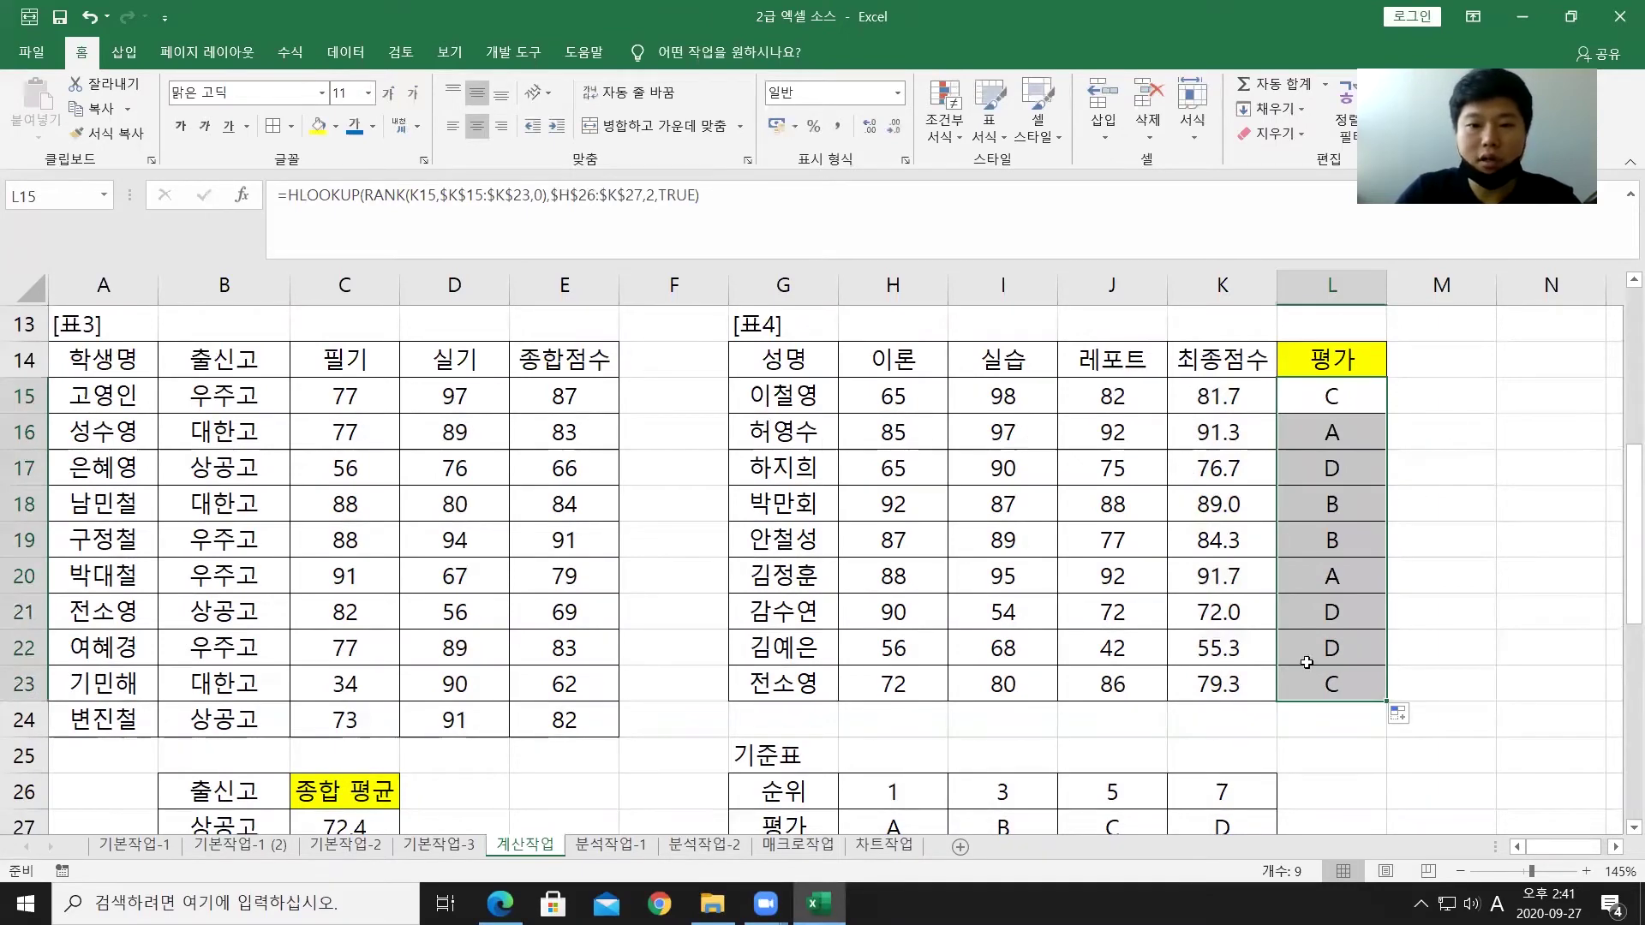
Step: Look over [표5], then switch to the exam PDF and read task 5's grade and score conditions, output format and allowed functions
scroll(208, 617, down, 2)
scroll(207, 617, down, 3)
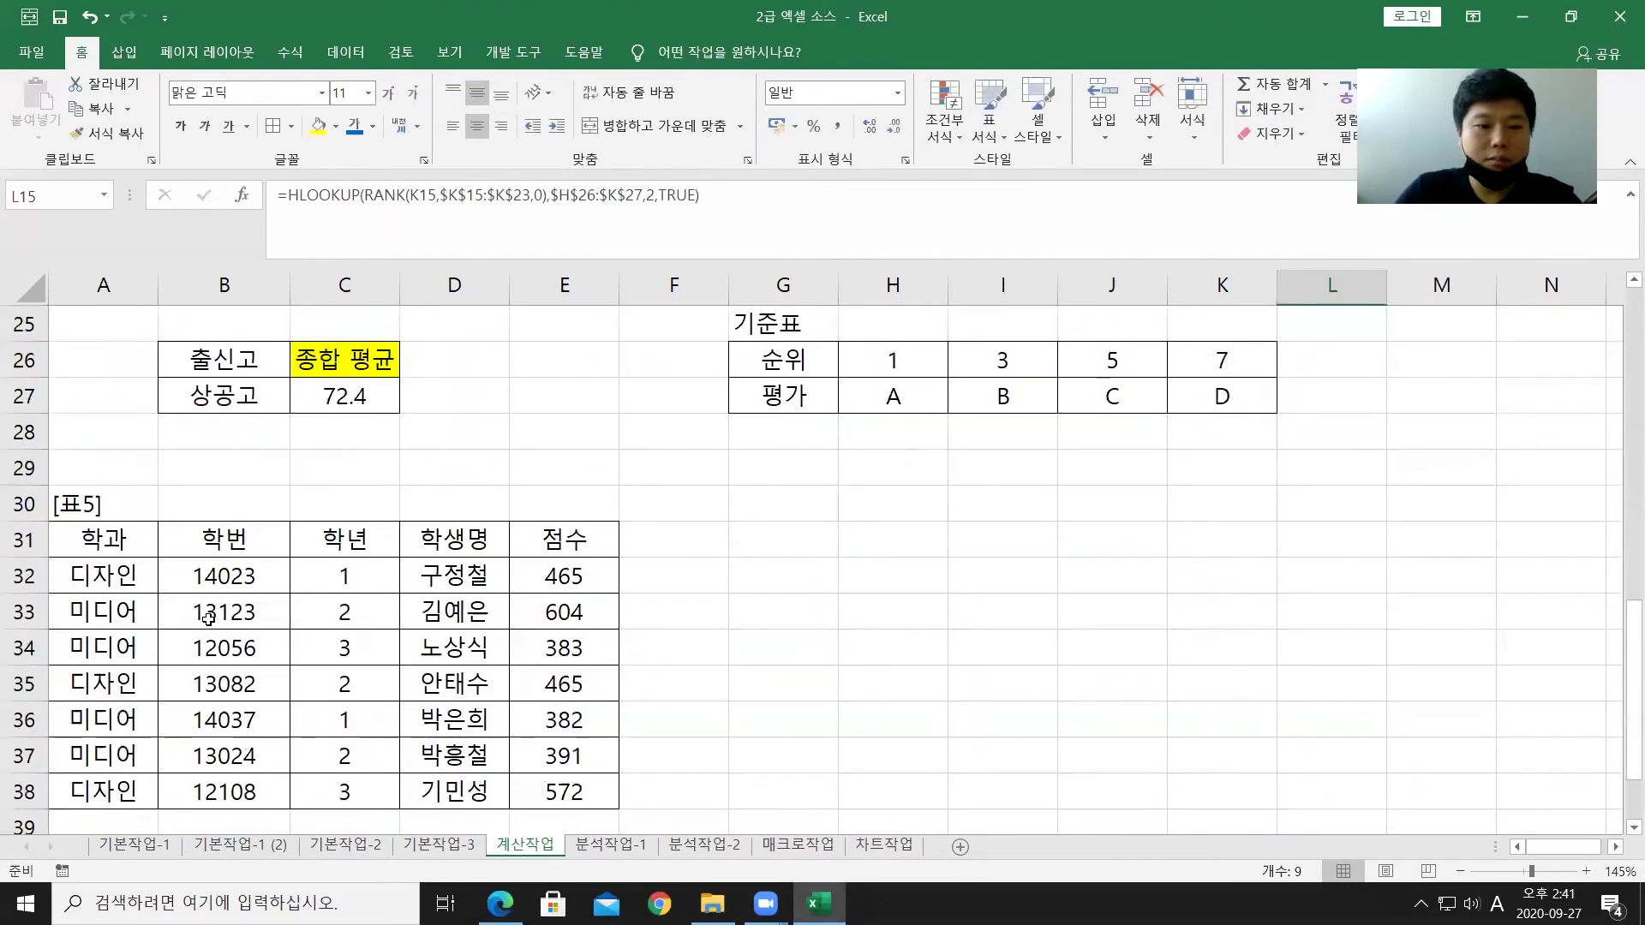
scroll(283, 628, down, 1)
scroll(283, 628, down, 1)
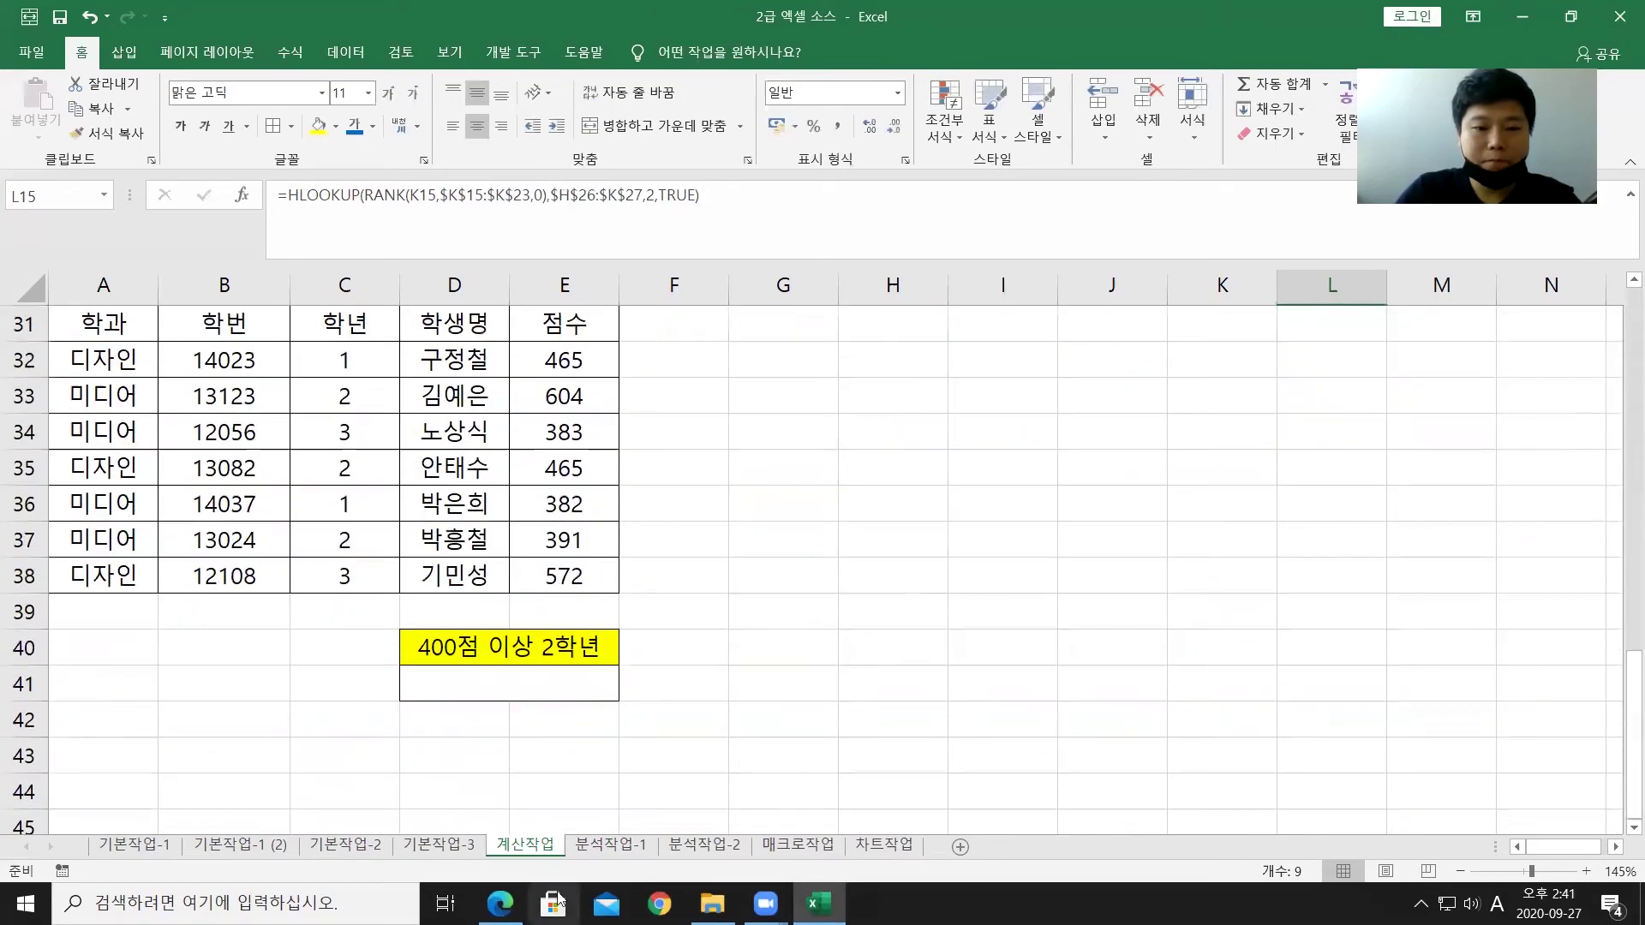
click(500, 902)
drag(248, 515, 909, 515)
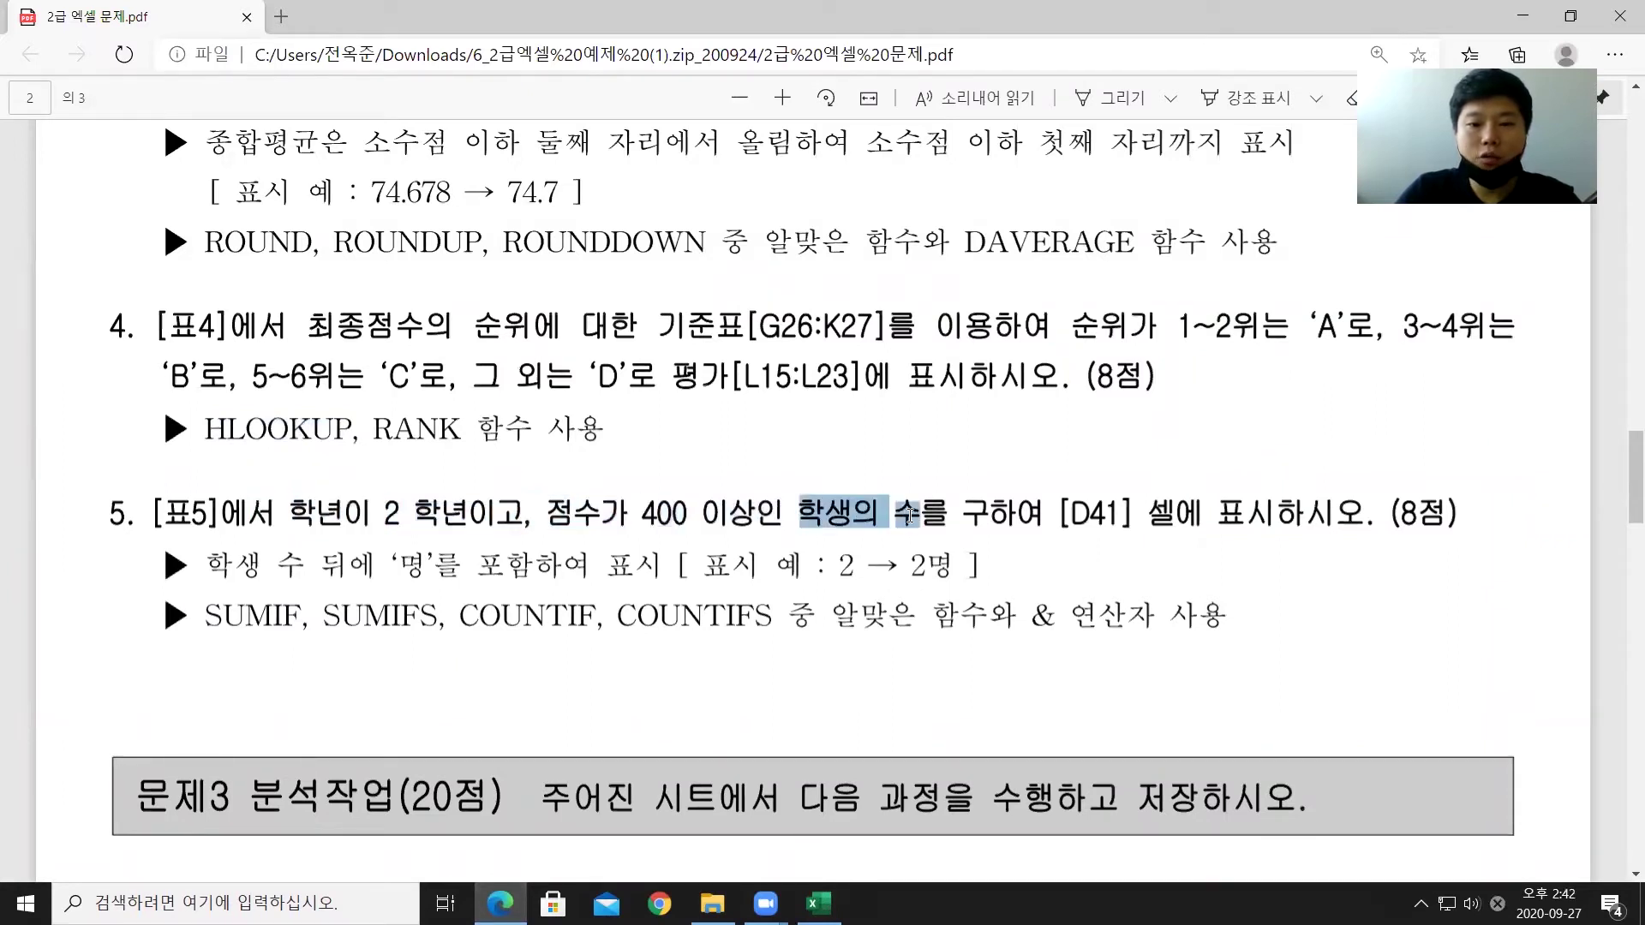
drag(812, 504, 903, 511)
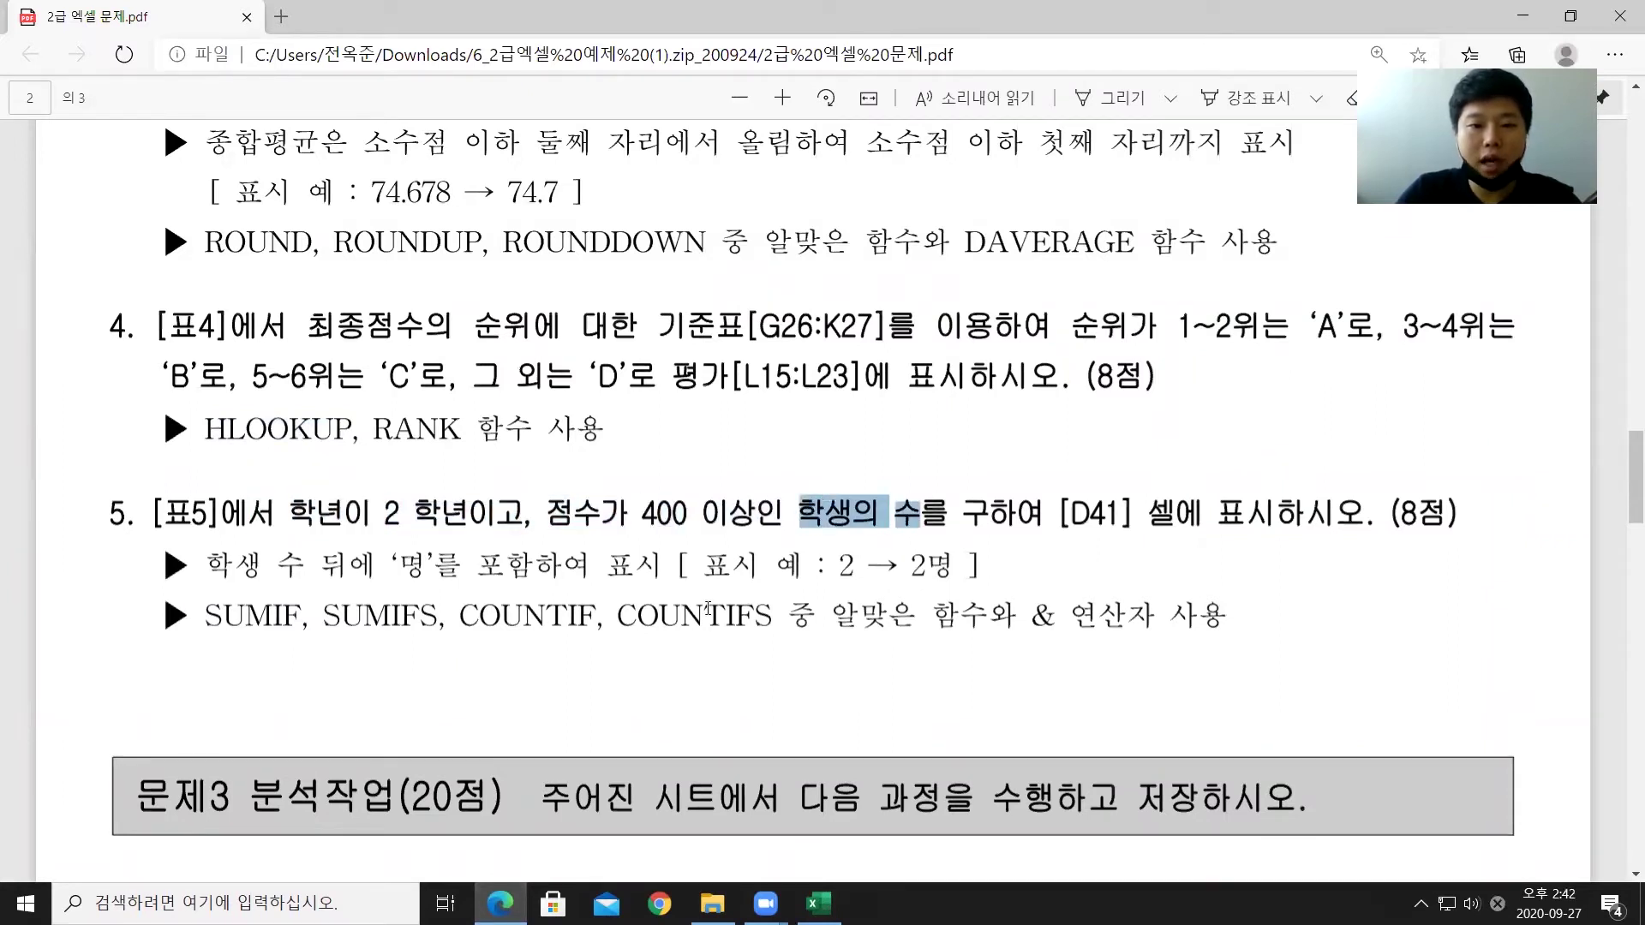
drag(437, 615, 754, 610)
click(642, 615)
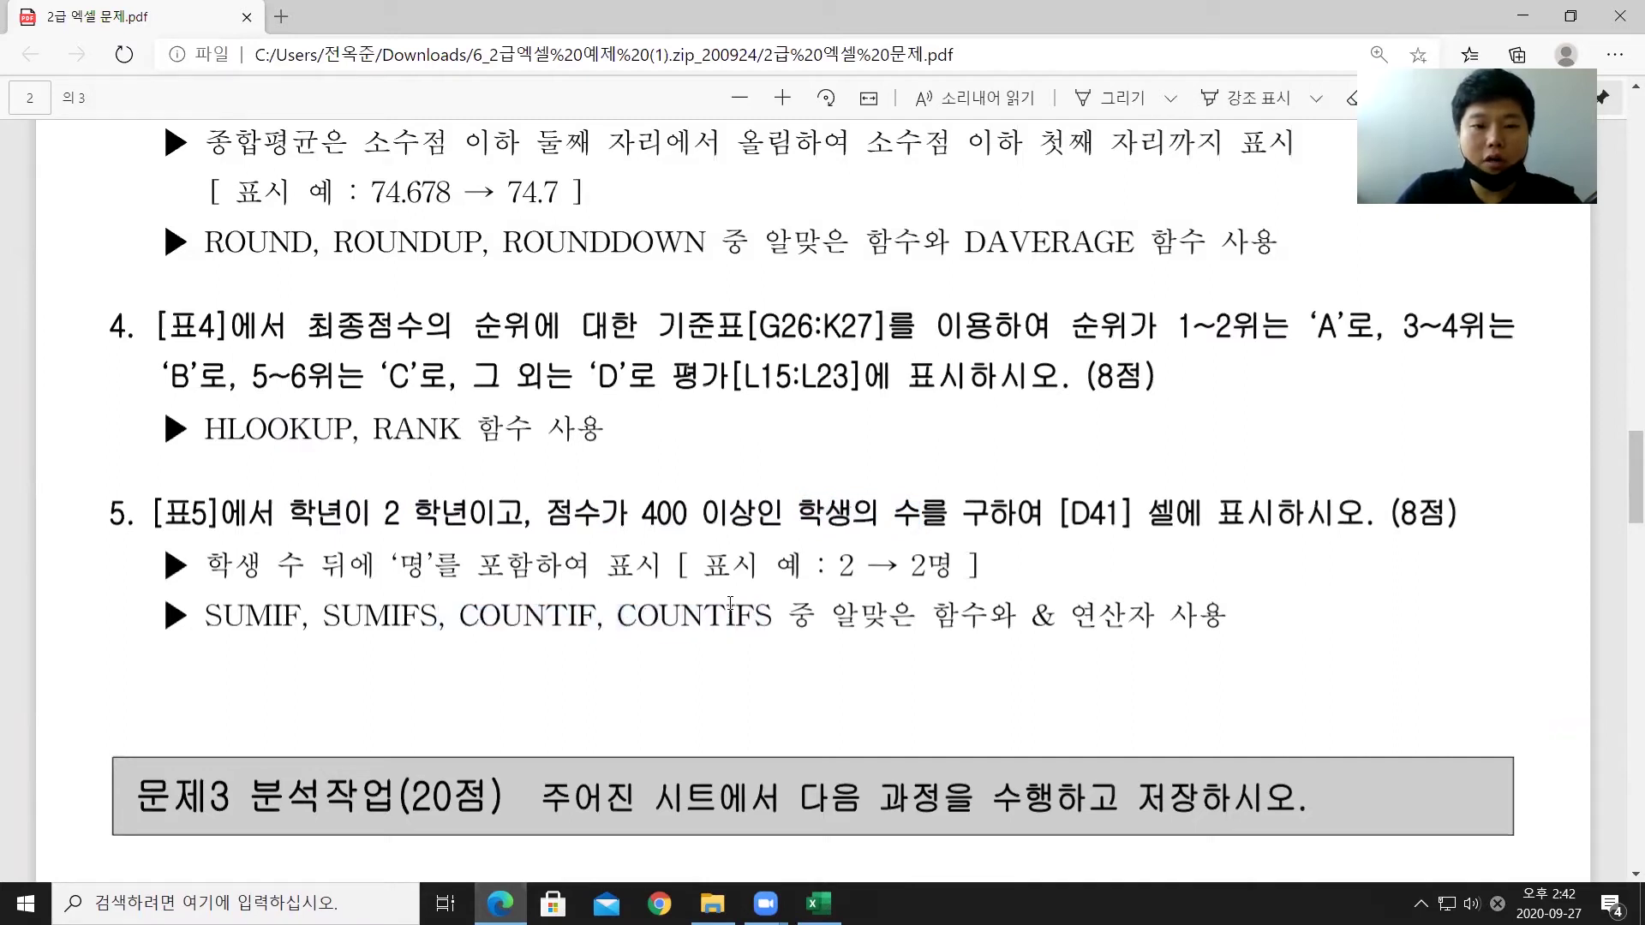
drag(598, 615, 765, 615)
drag(302, 514, 741, 516)
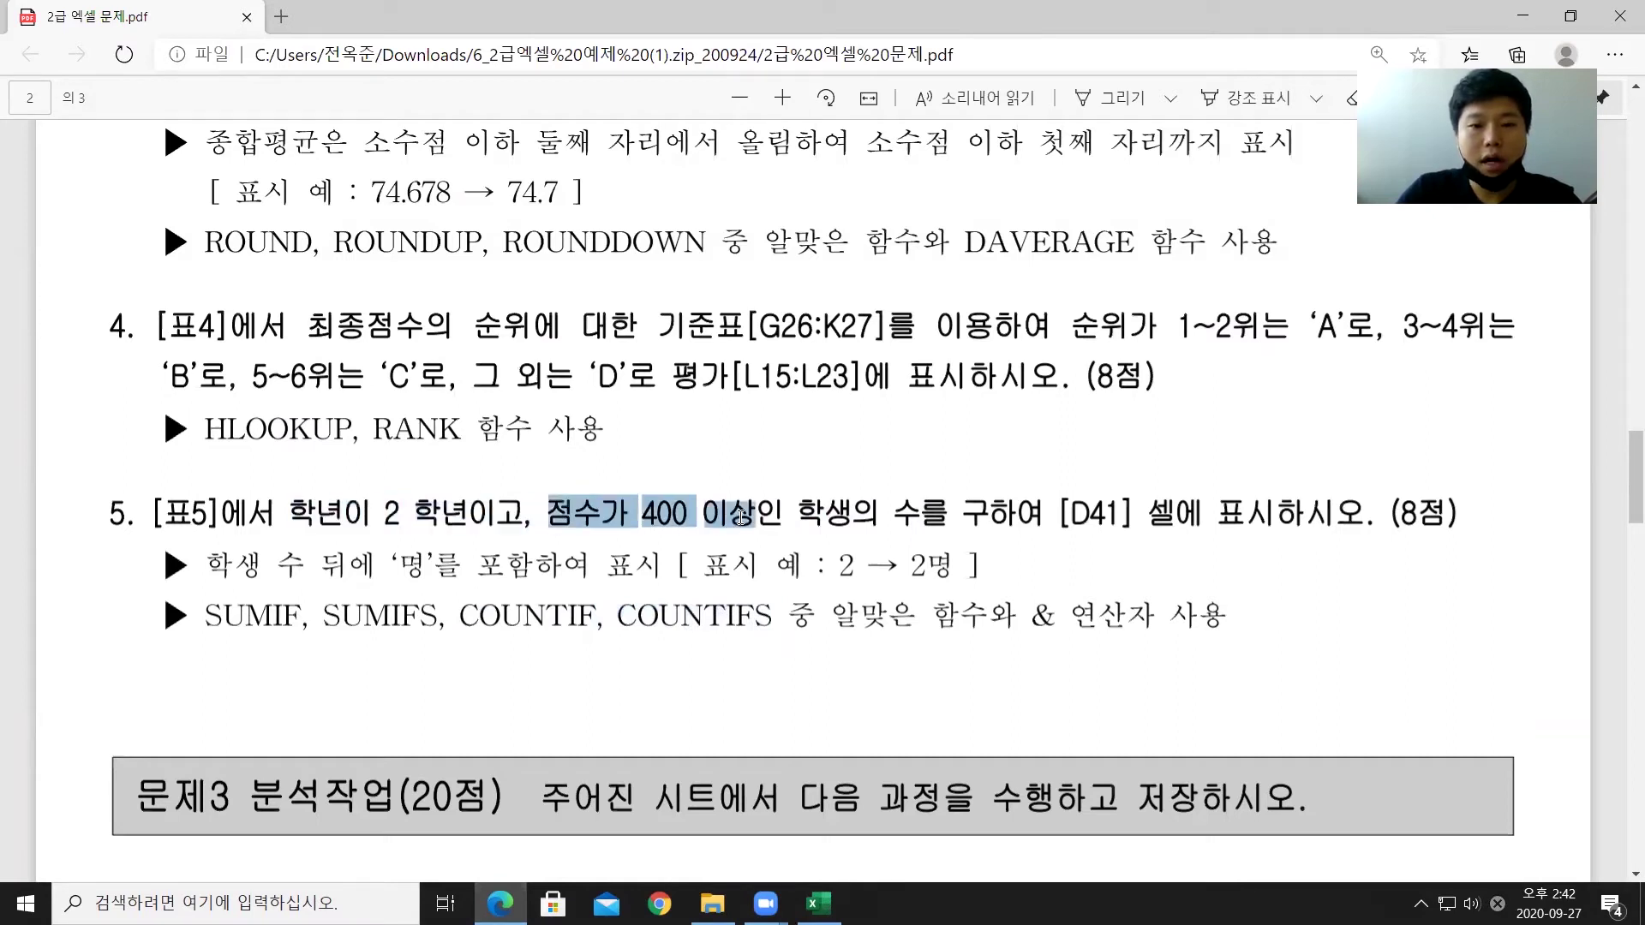
click(741, 517)
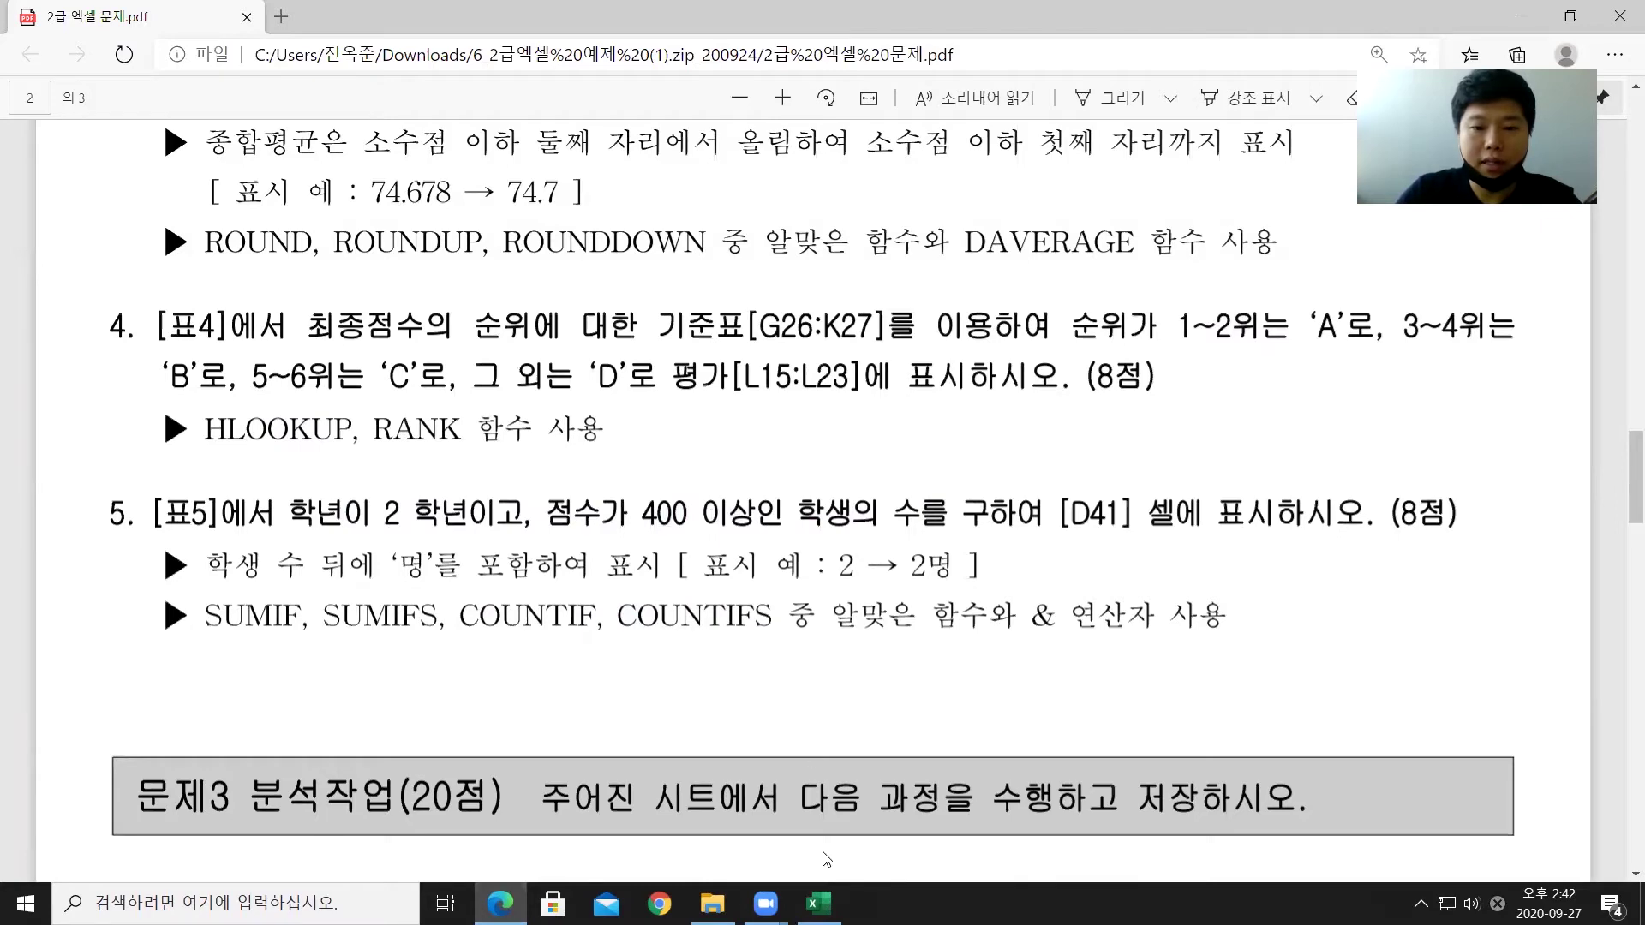
Step: Switch to Excel and begin a COUNTIFS formula in D41 with the 학년 range C32:C38 and criterion 2
click(819, 903)
click(480, 689)
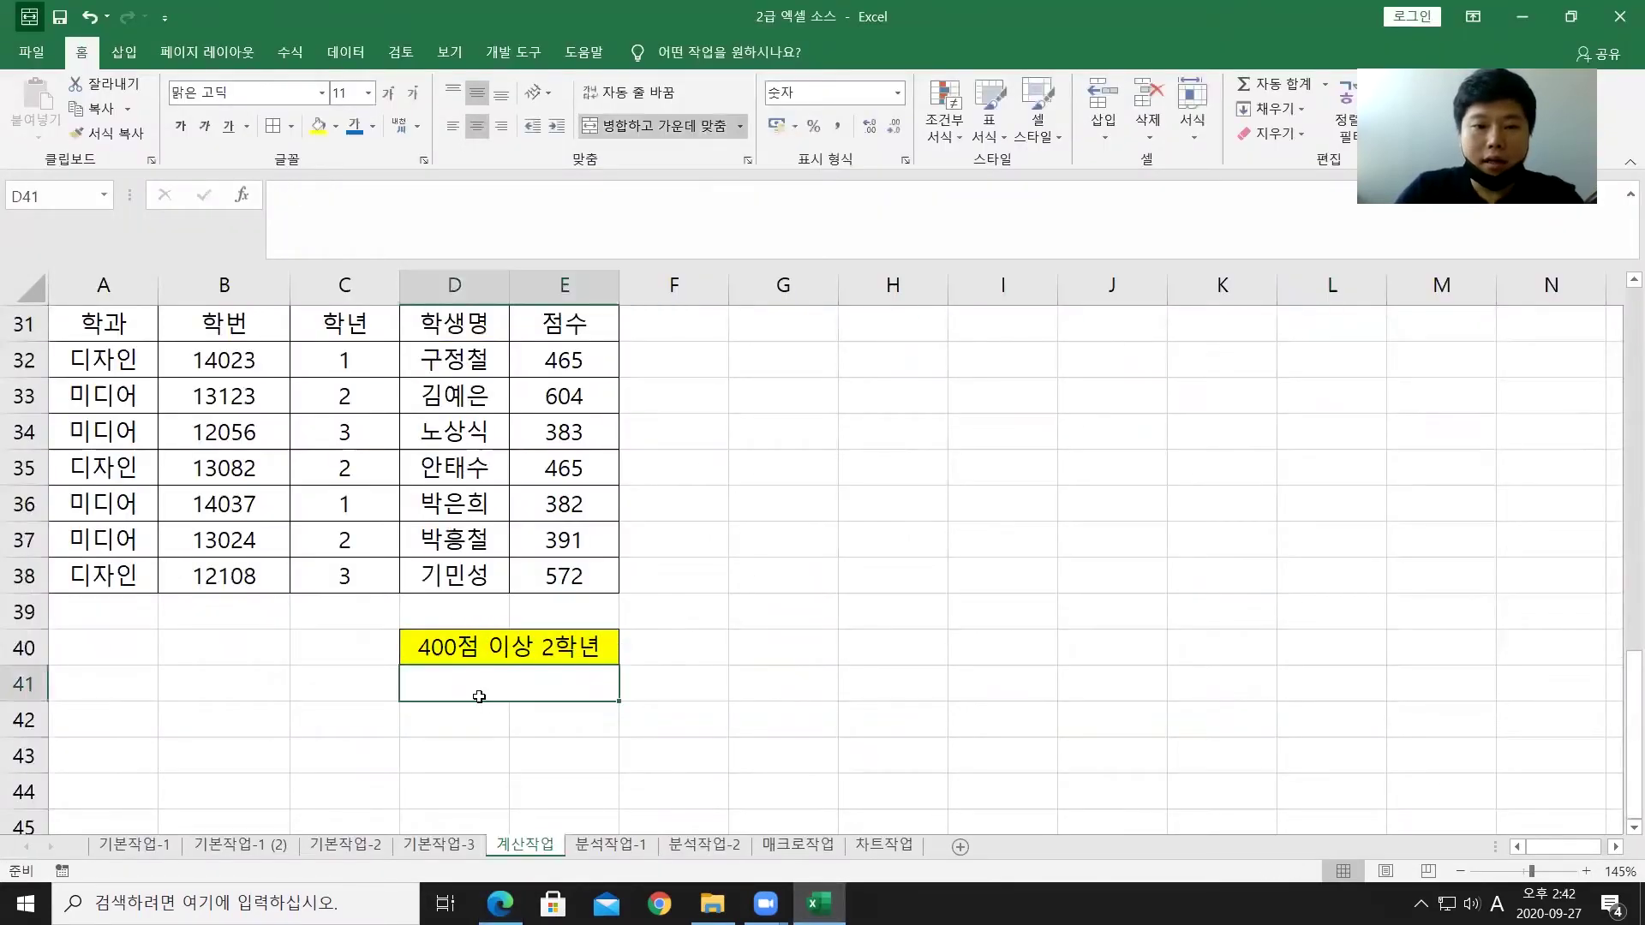
scroll(310, 721, up, 1)
scroll(307, 720, up, 1)
text(=countifs()
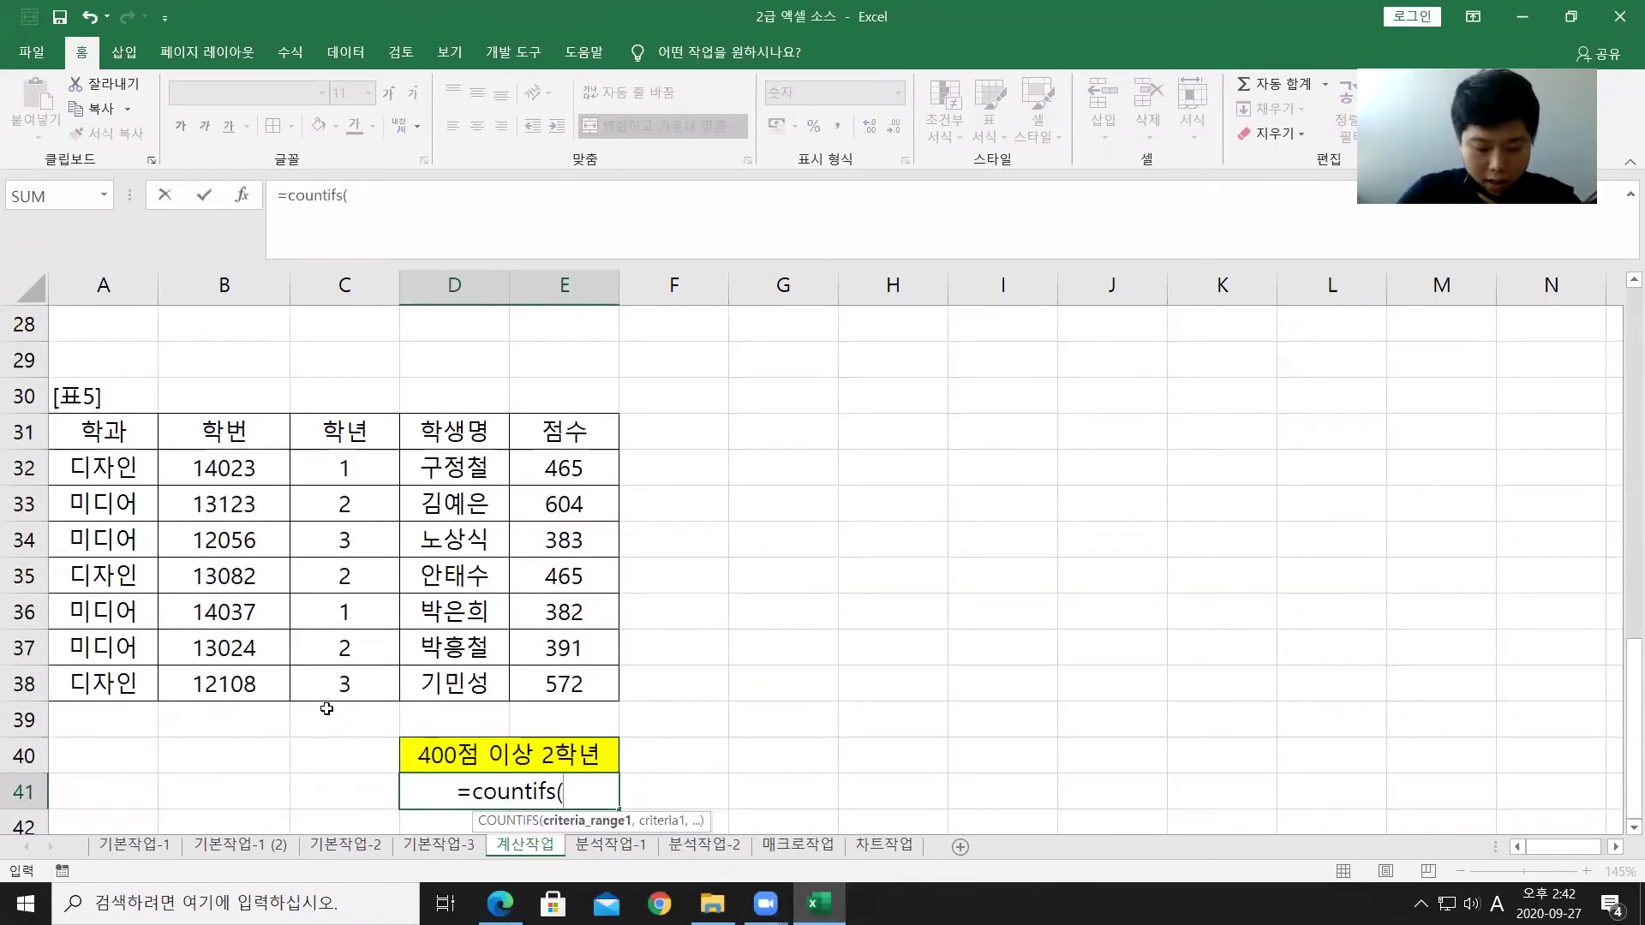
drag(342, 471, 335, 675)
text(,)
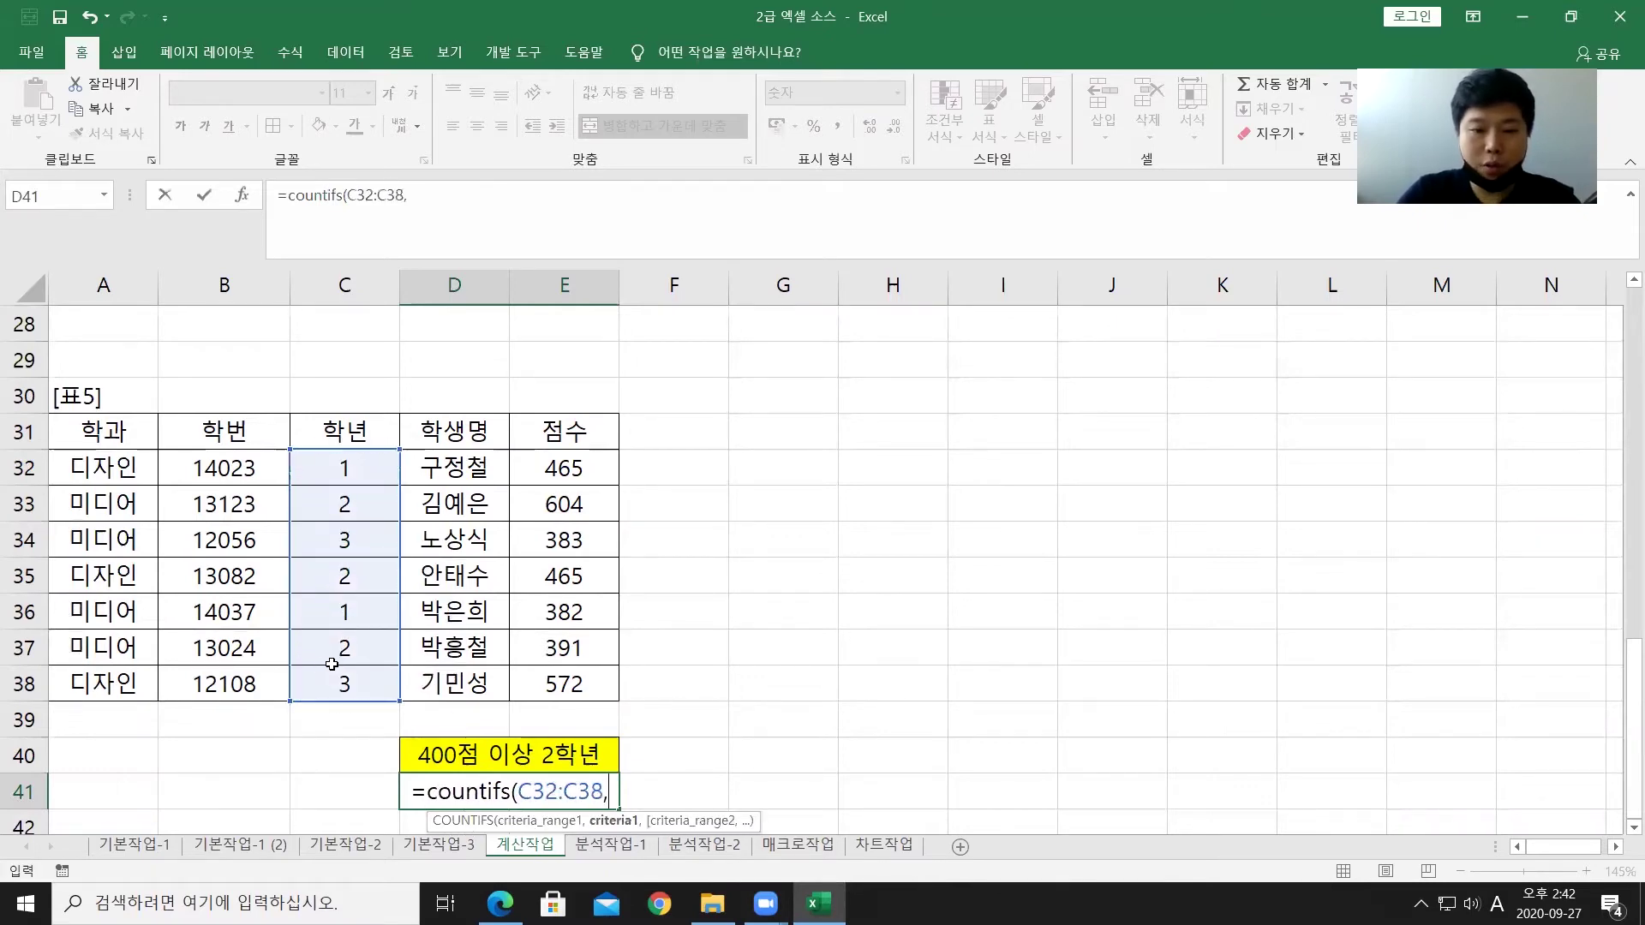
text(2)
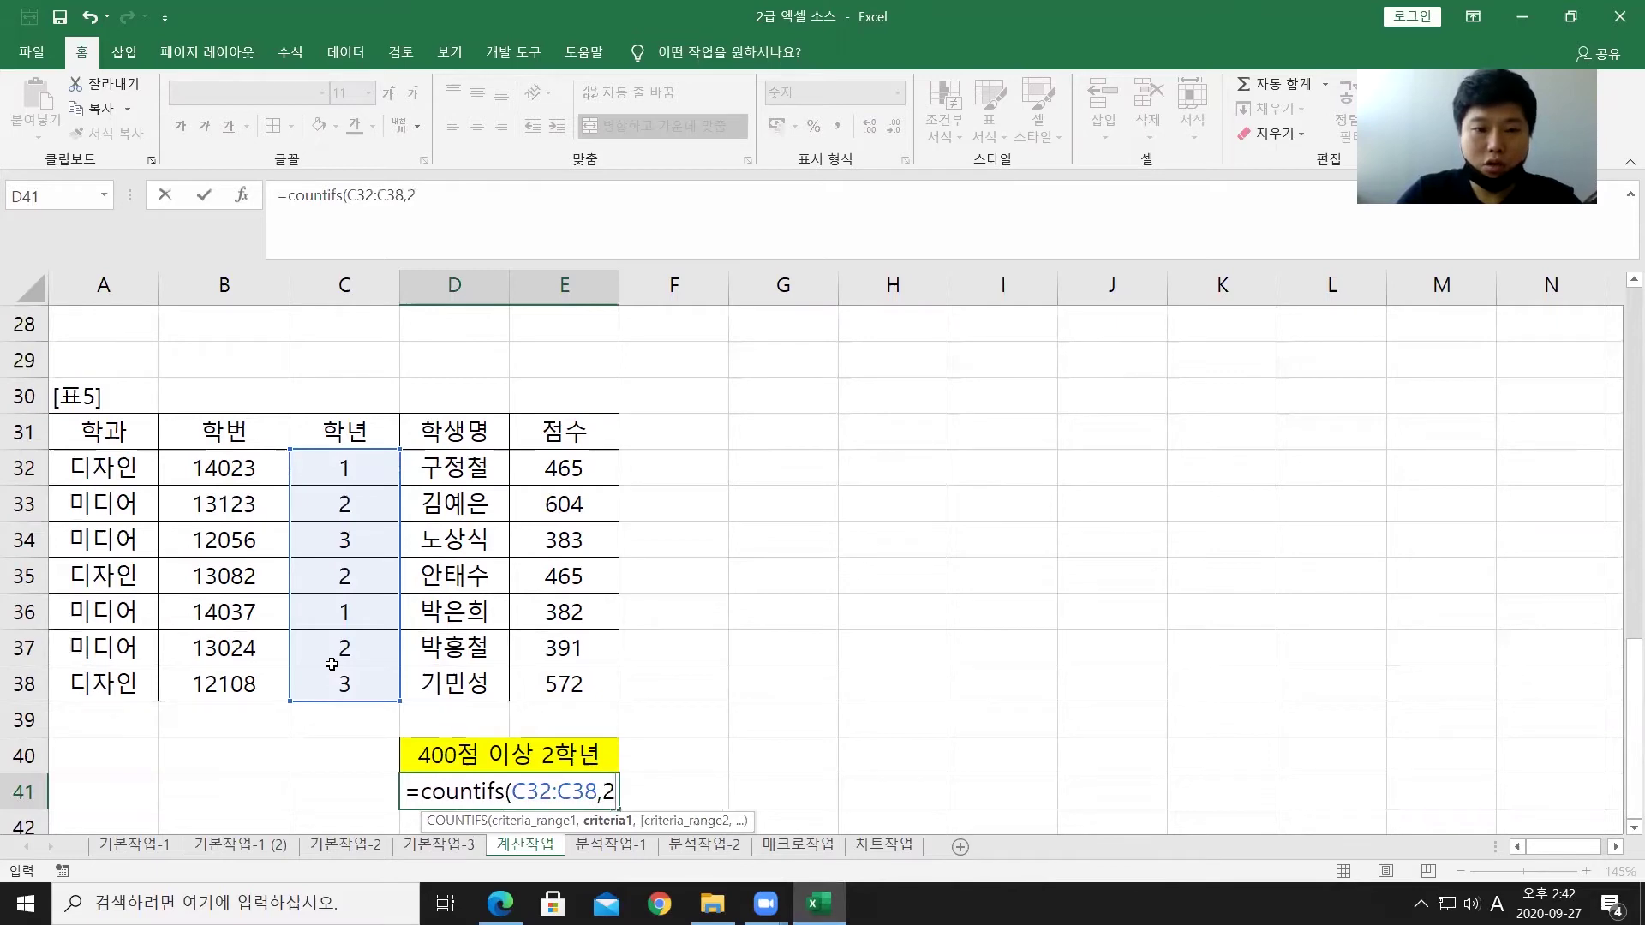
Step: Add the 점수 range E32:E38 with criterion ">=400" to D41's COUNTIFS and close the function
text(,)
drag(534, 467, 569, 685)
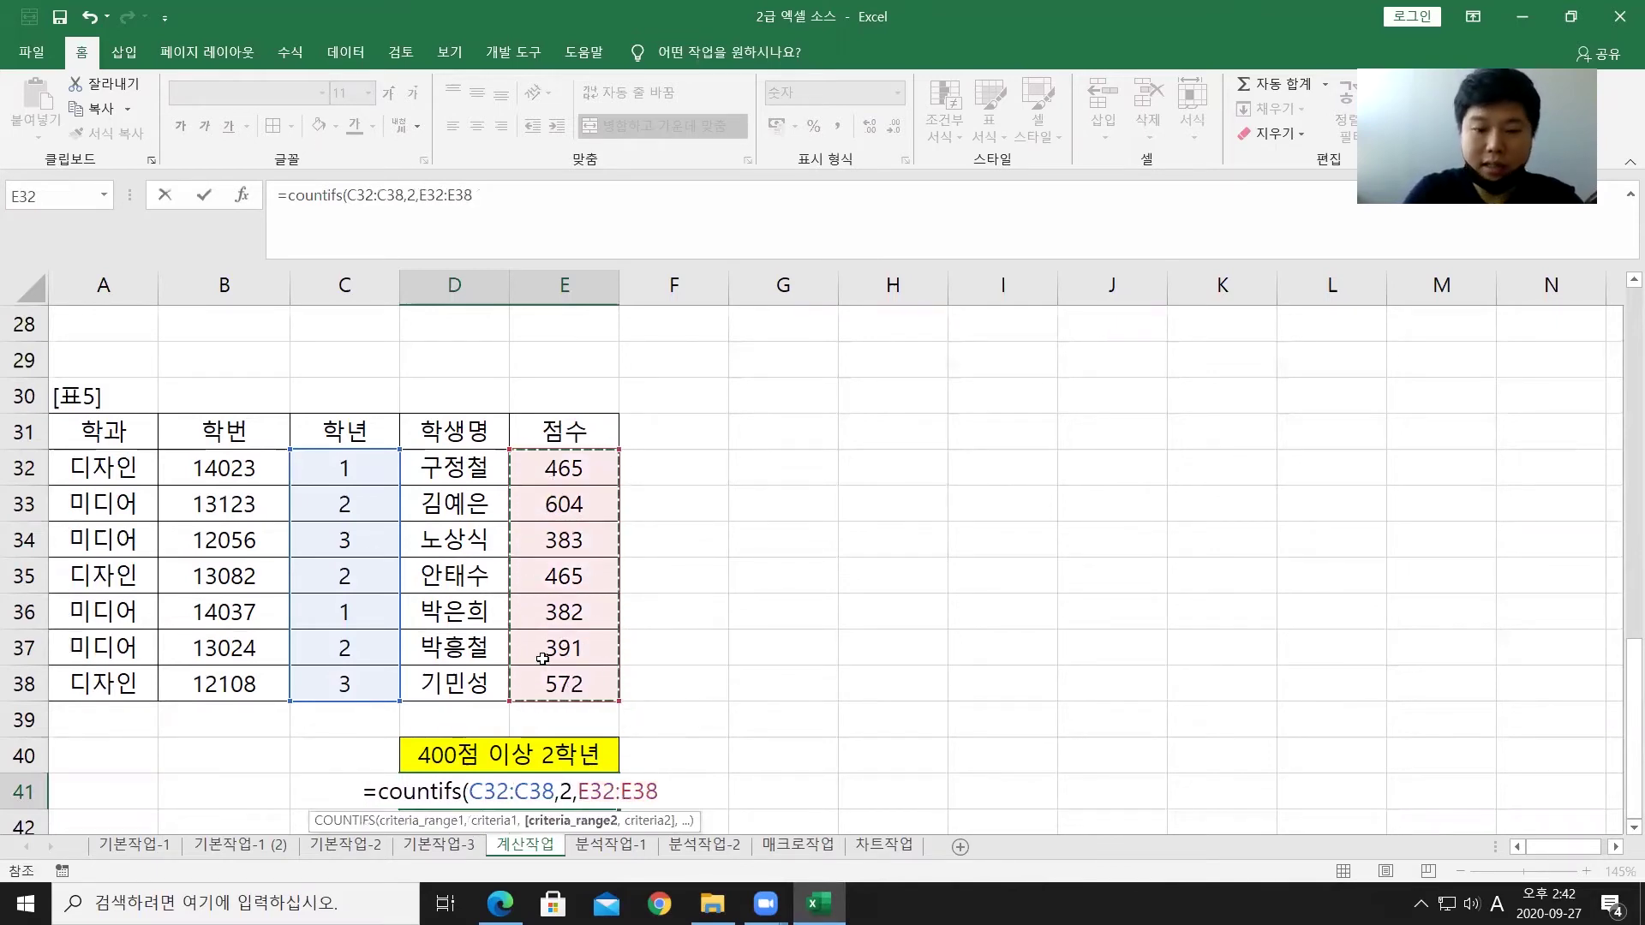
text(,)
text(">=)
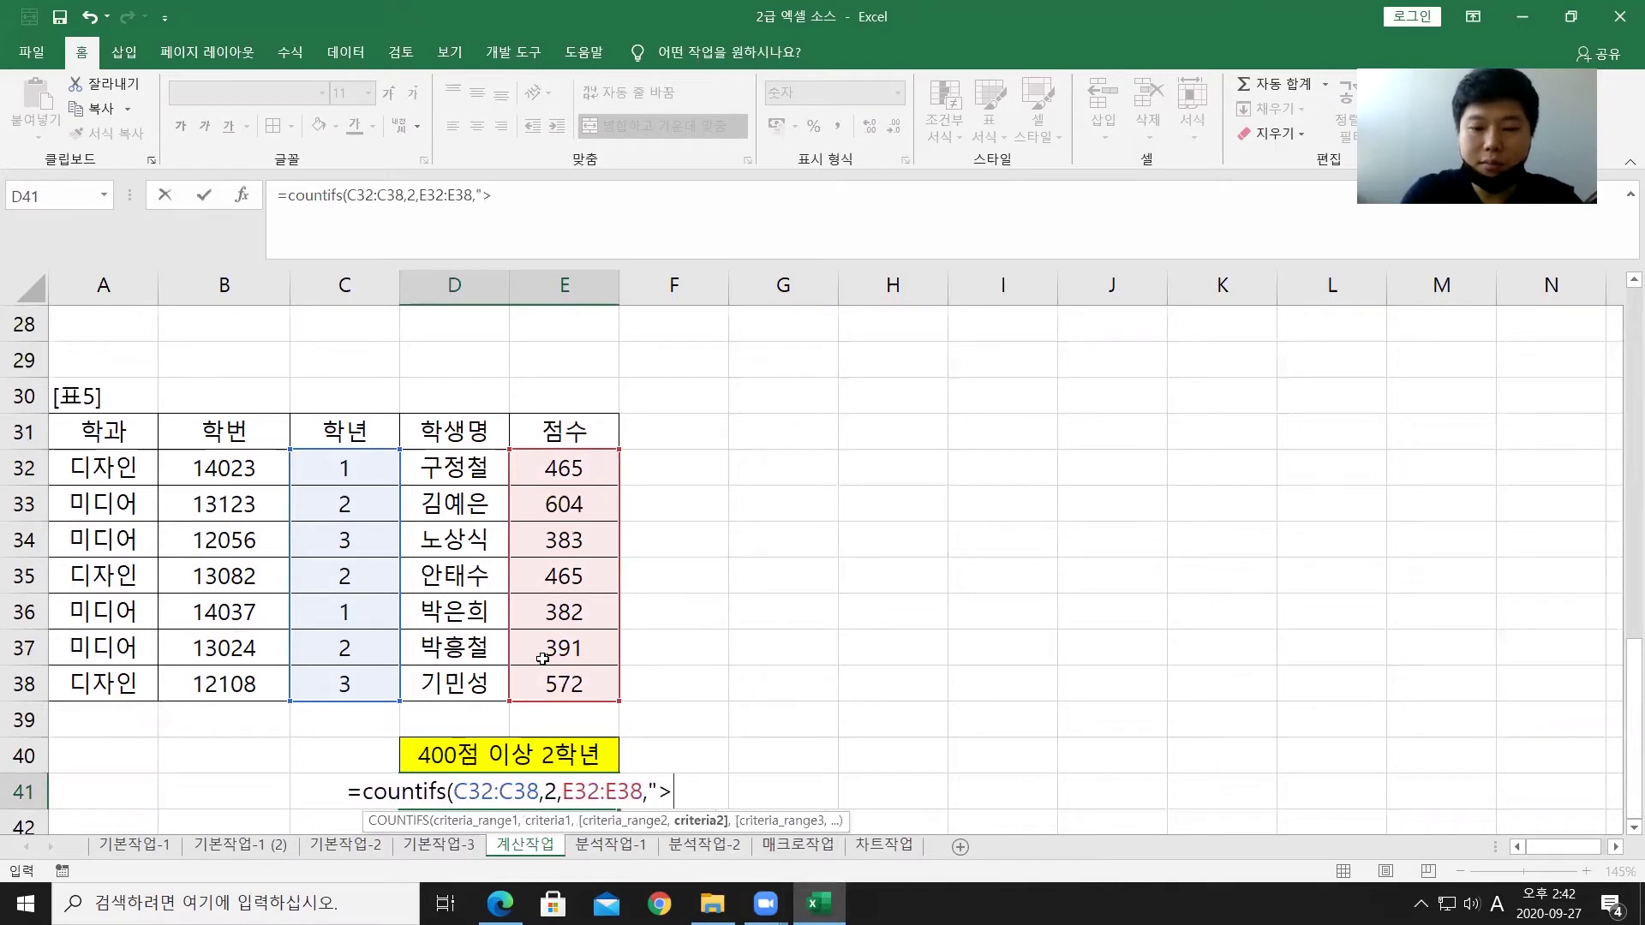
text(400)
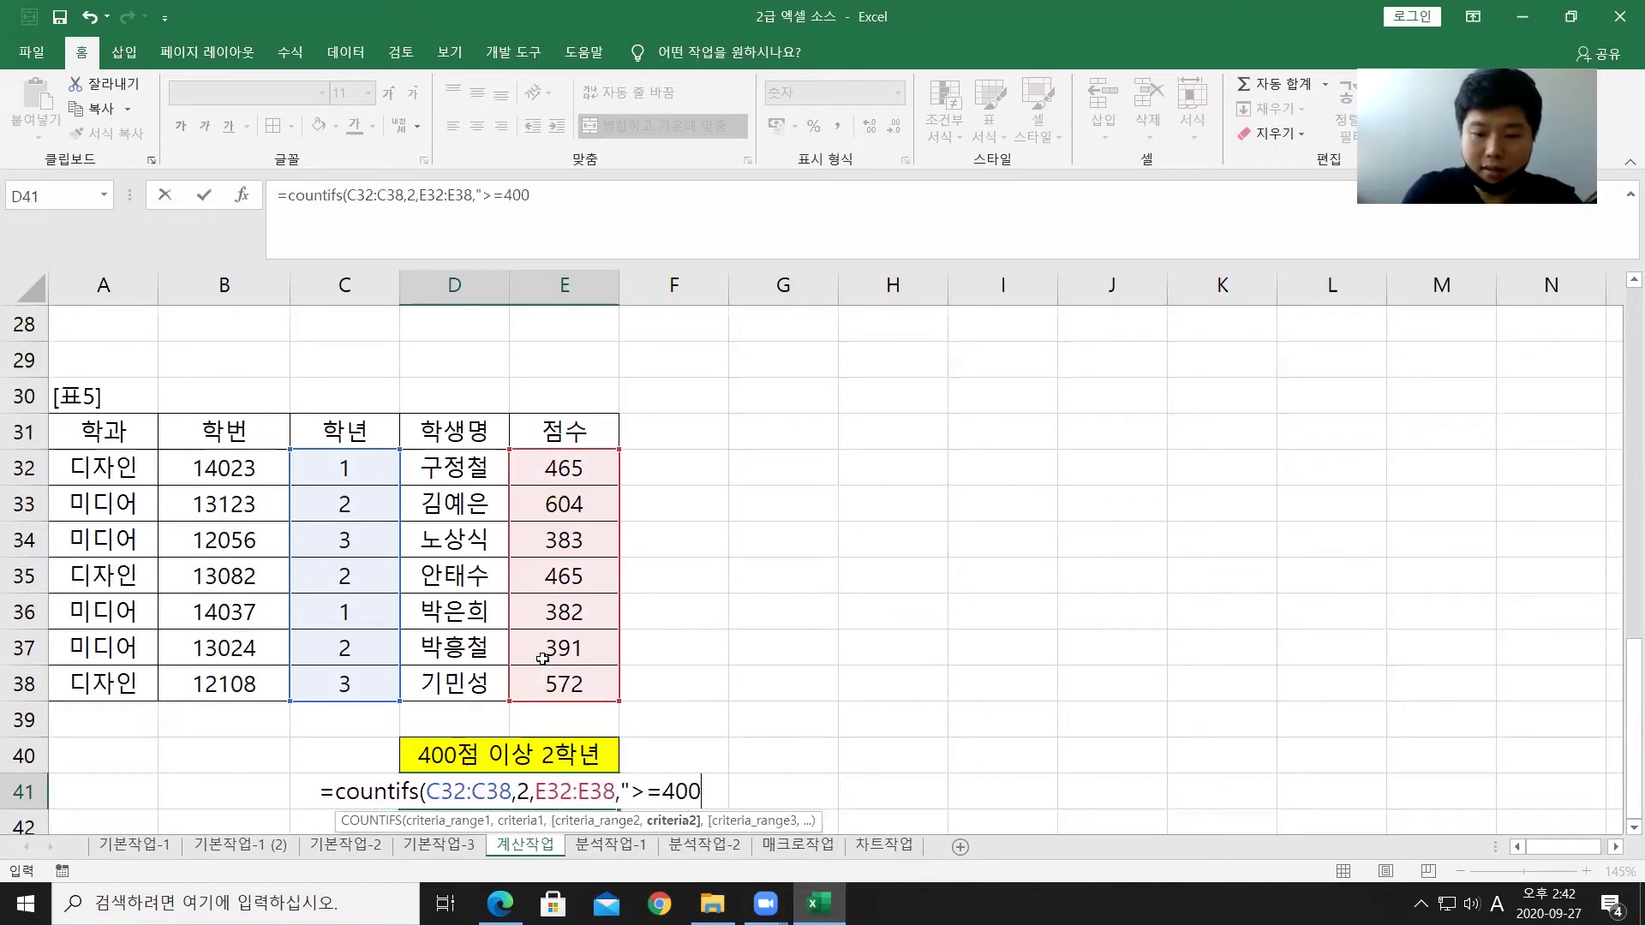
text("))
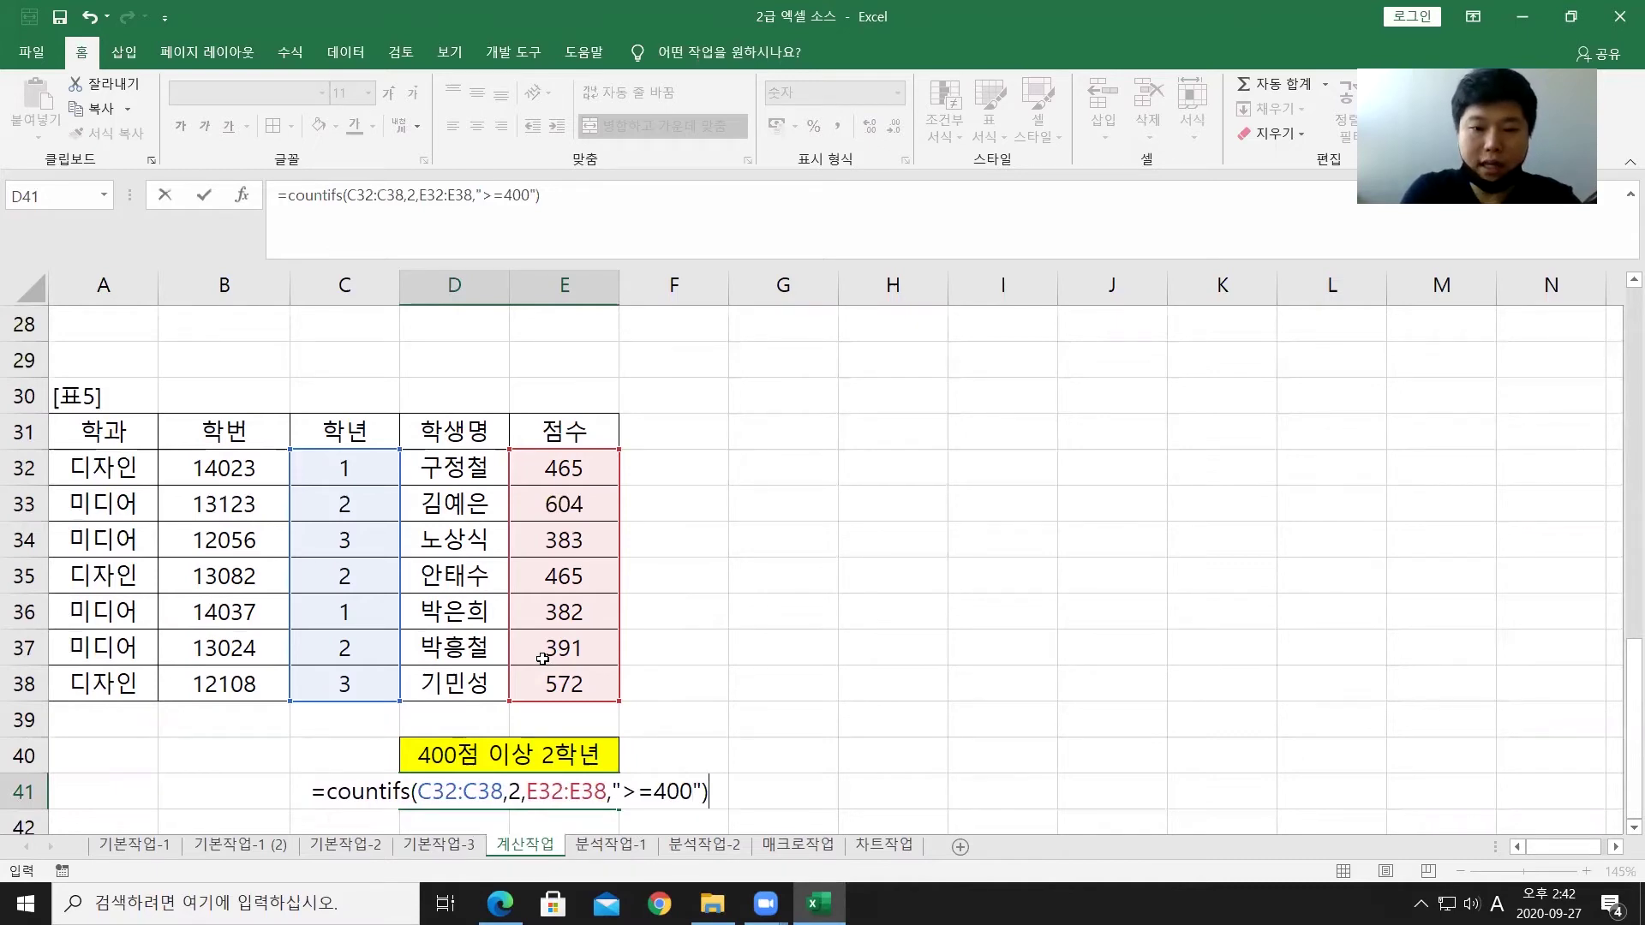
Step: Append the text "명" to D41's count with the & operator and enter the formula
text(&)
text("au)
key(BackSpace)
key(BackSpace)
key(Hangul)
text(명")
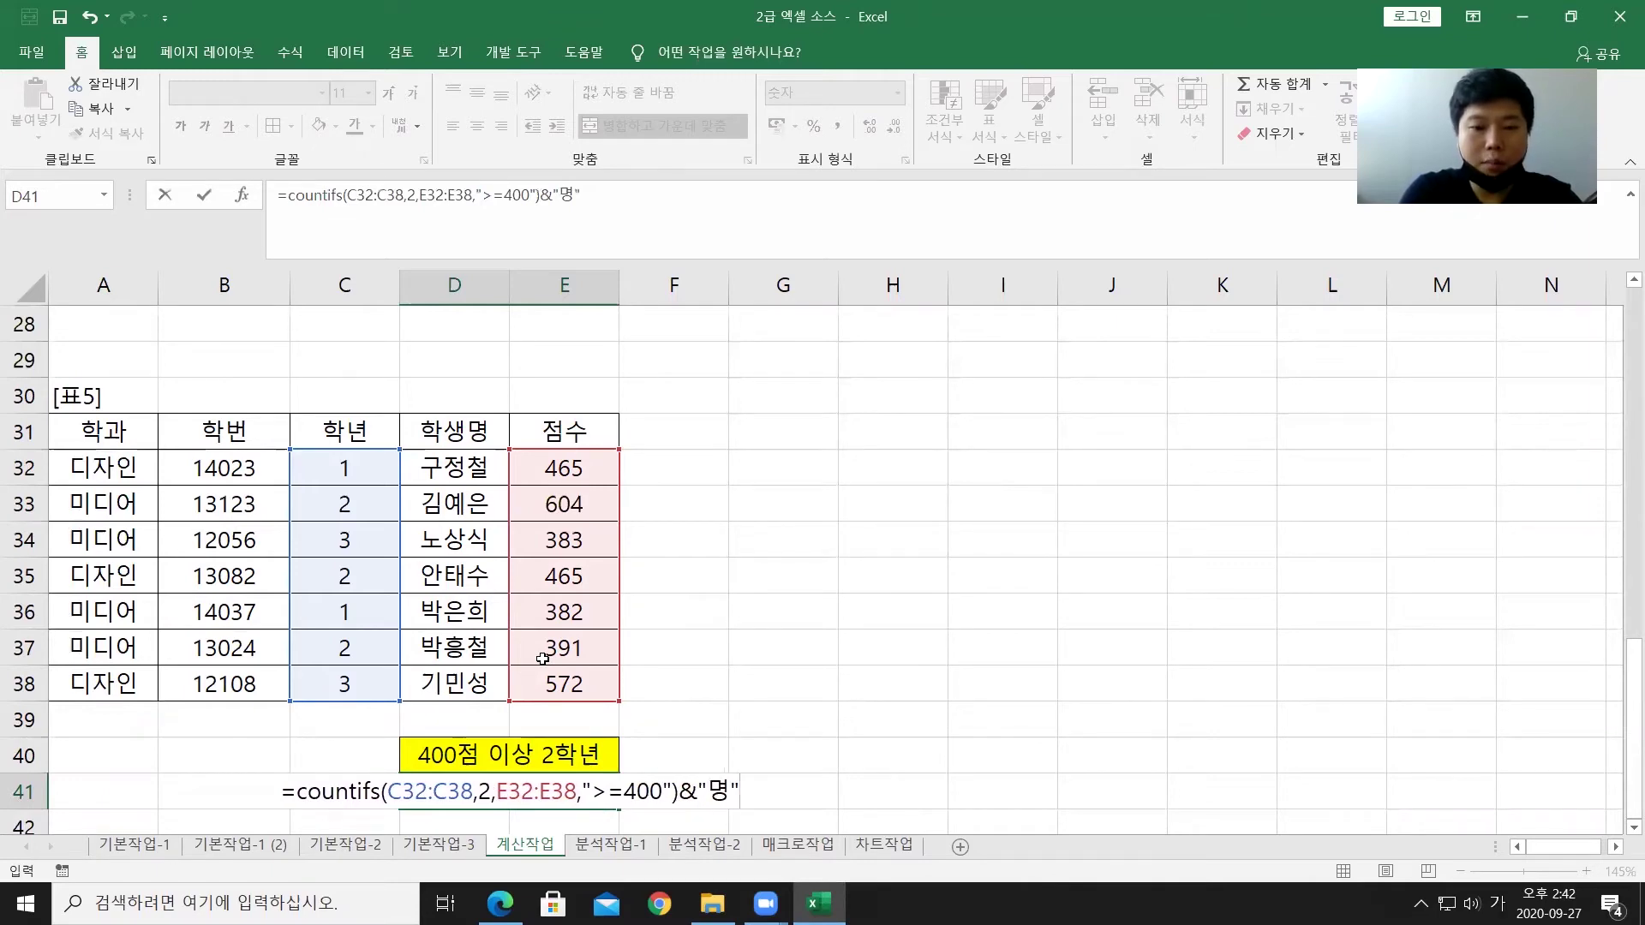
key(Return)
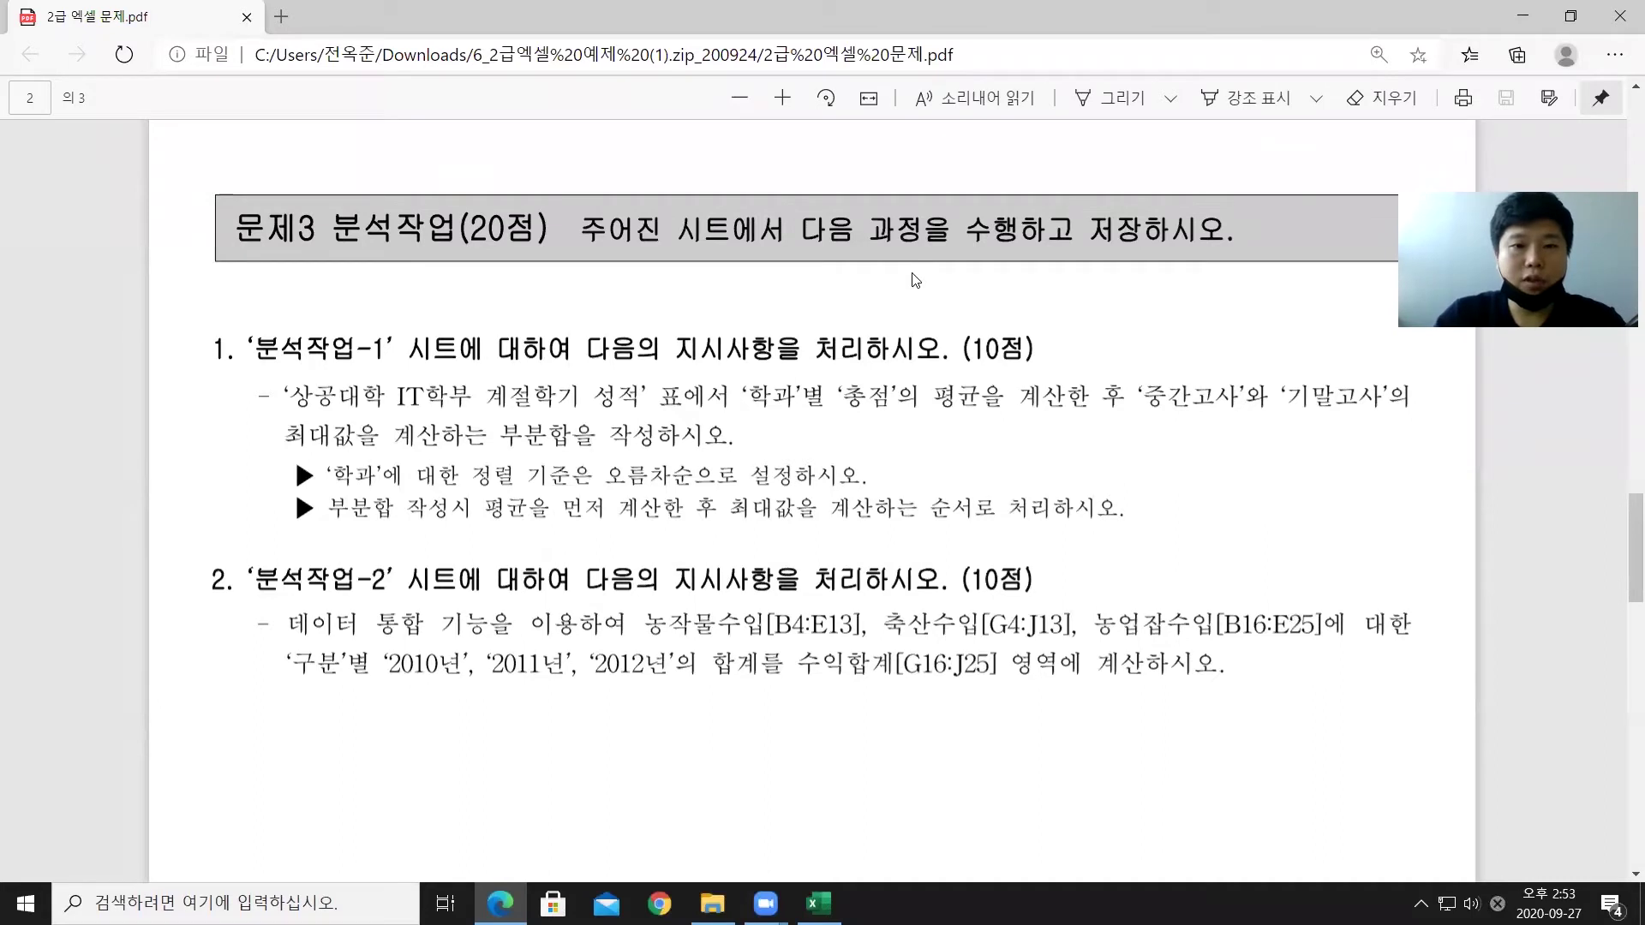
Step: Read the 분석작업-1 instructions in the exam PDF, noting the subtotal task, the 학과 sort order, and the average and maximum fields
drag(237, 348, 360, 340)
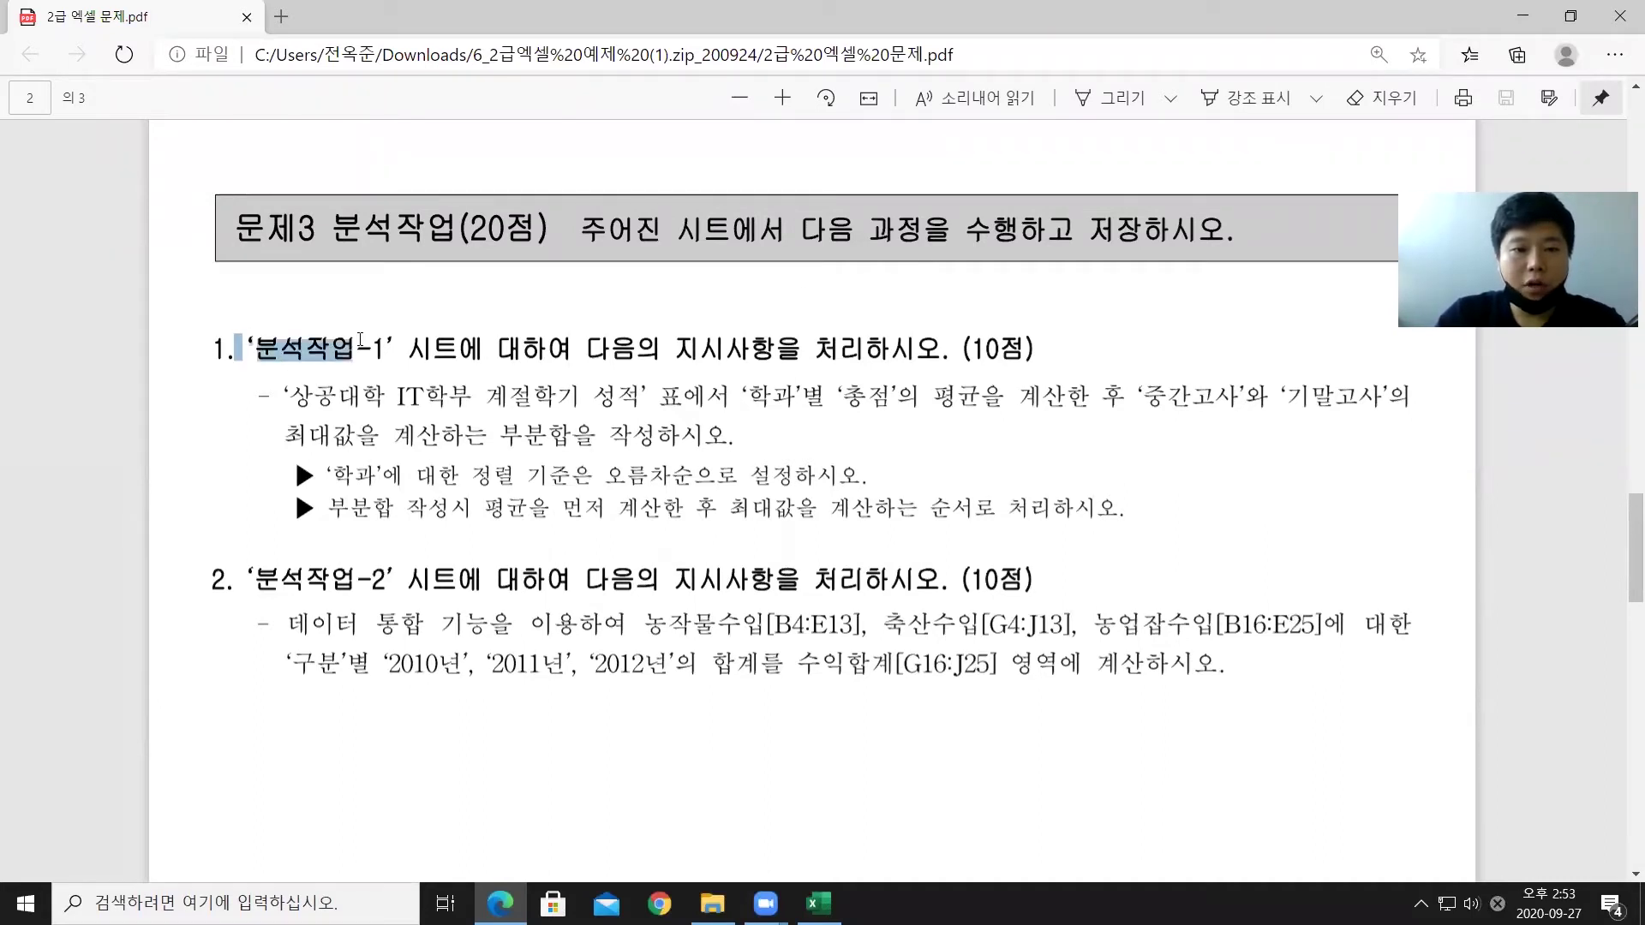
drag(498, 435, 658, 447)
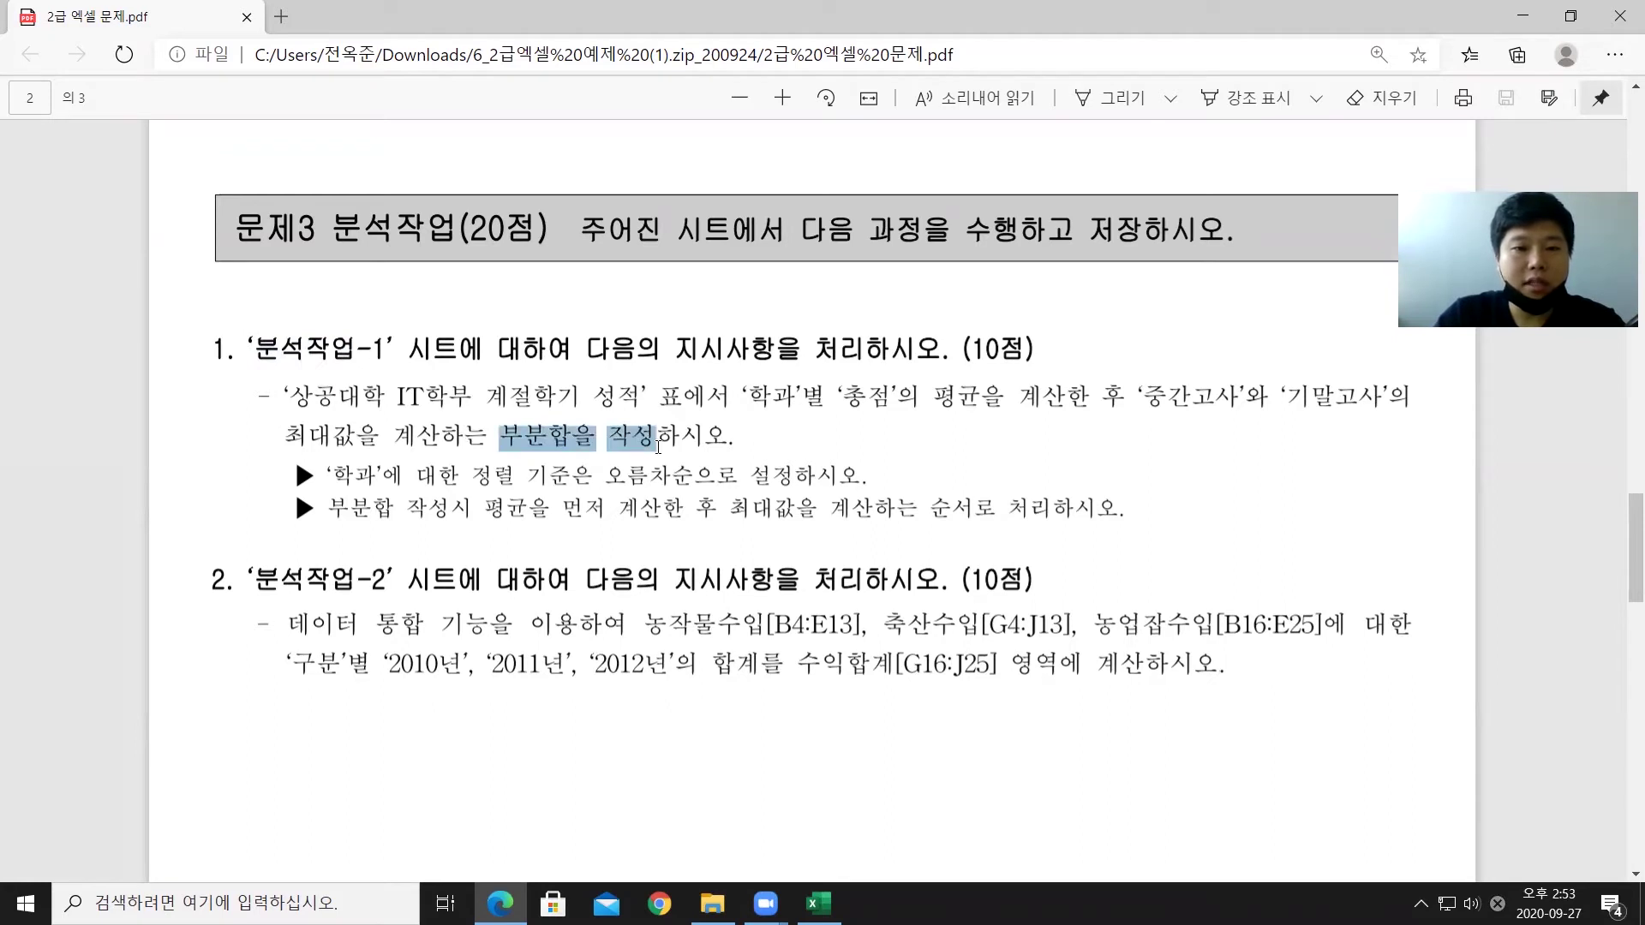
drag(329, 477, 828, 480)
drag(835, 398, 981, 397)
drag(1101, 398, 1335, 398)
drag(289, 437, 360, 433)
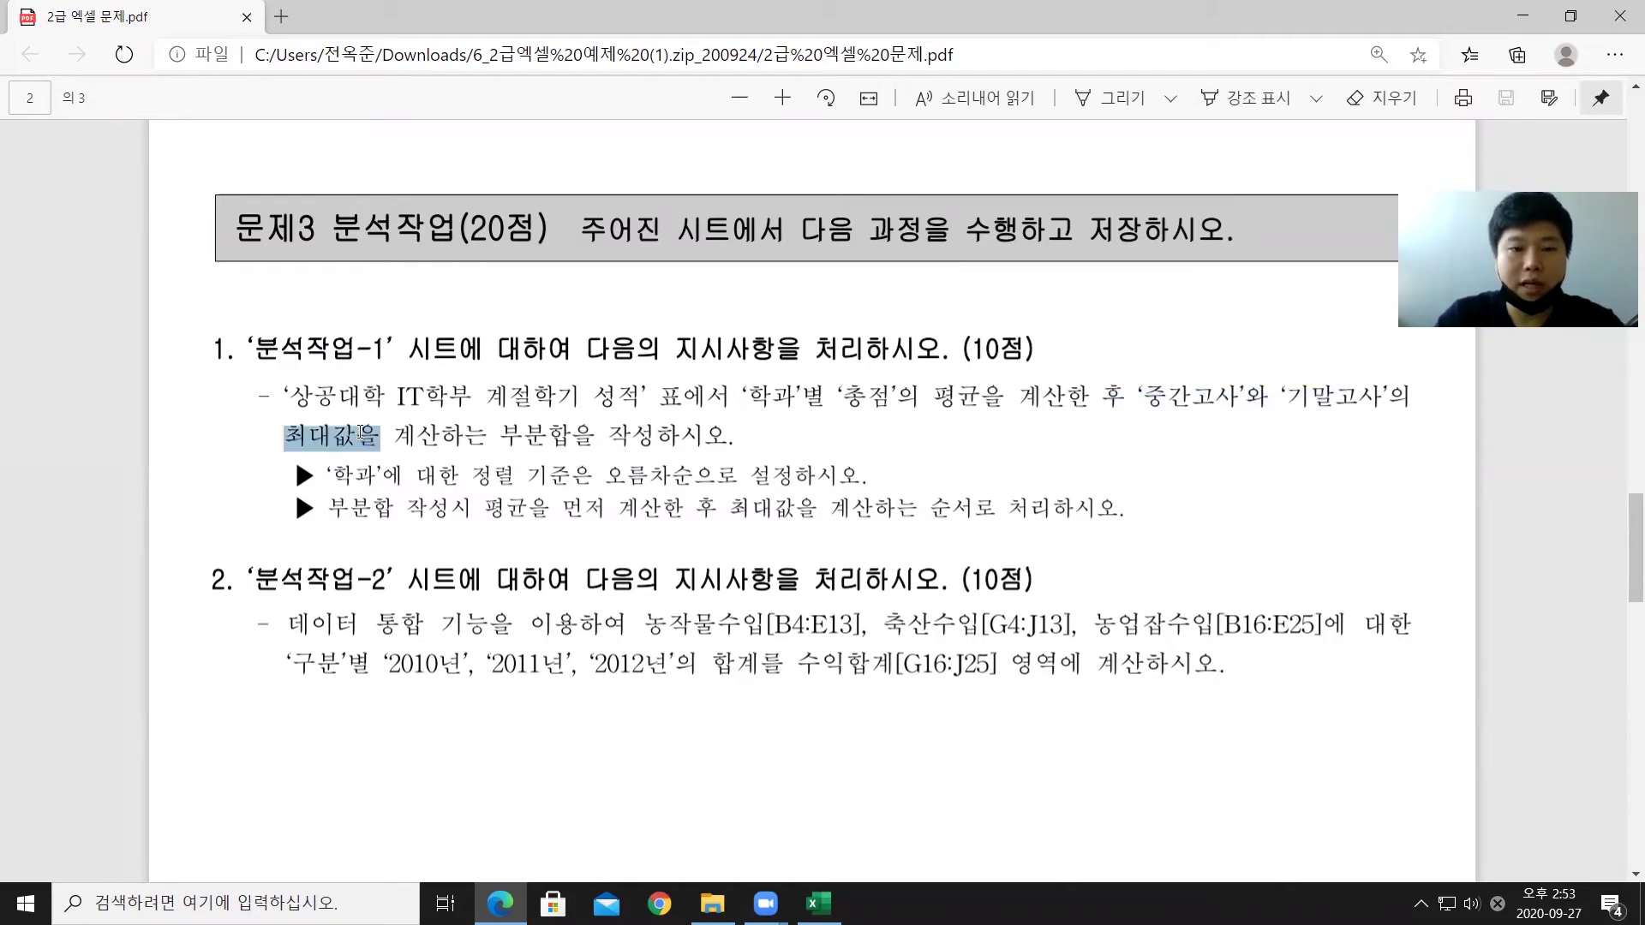
Step: Switch to Excel and sort the 분석작업-1 table A3:H14 by 학과 in ascending order (오름차순)
click(818, 903)
click(503, 830)
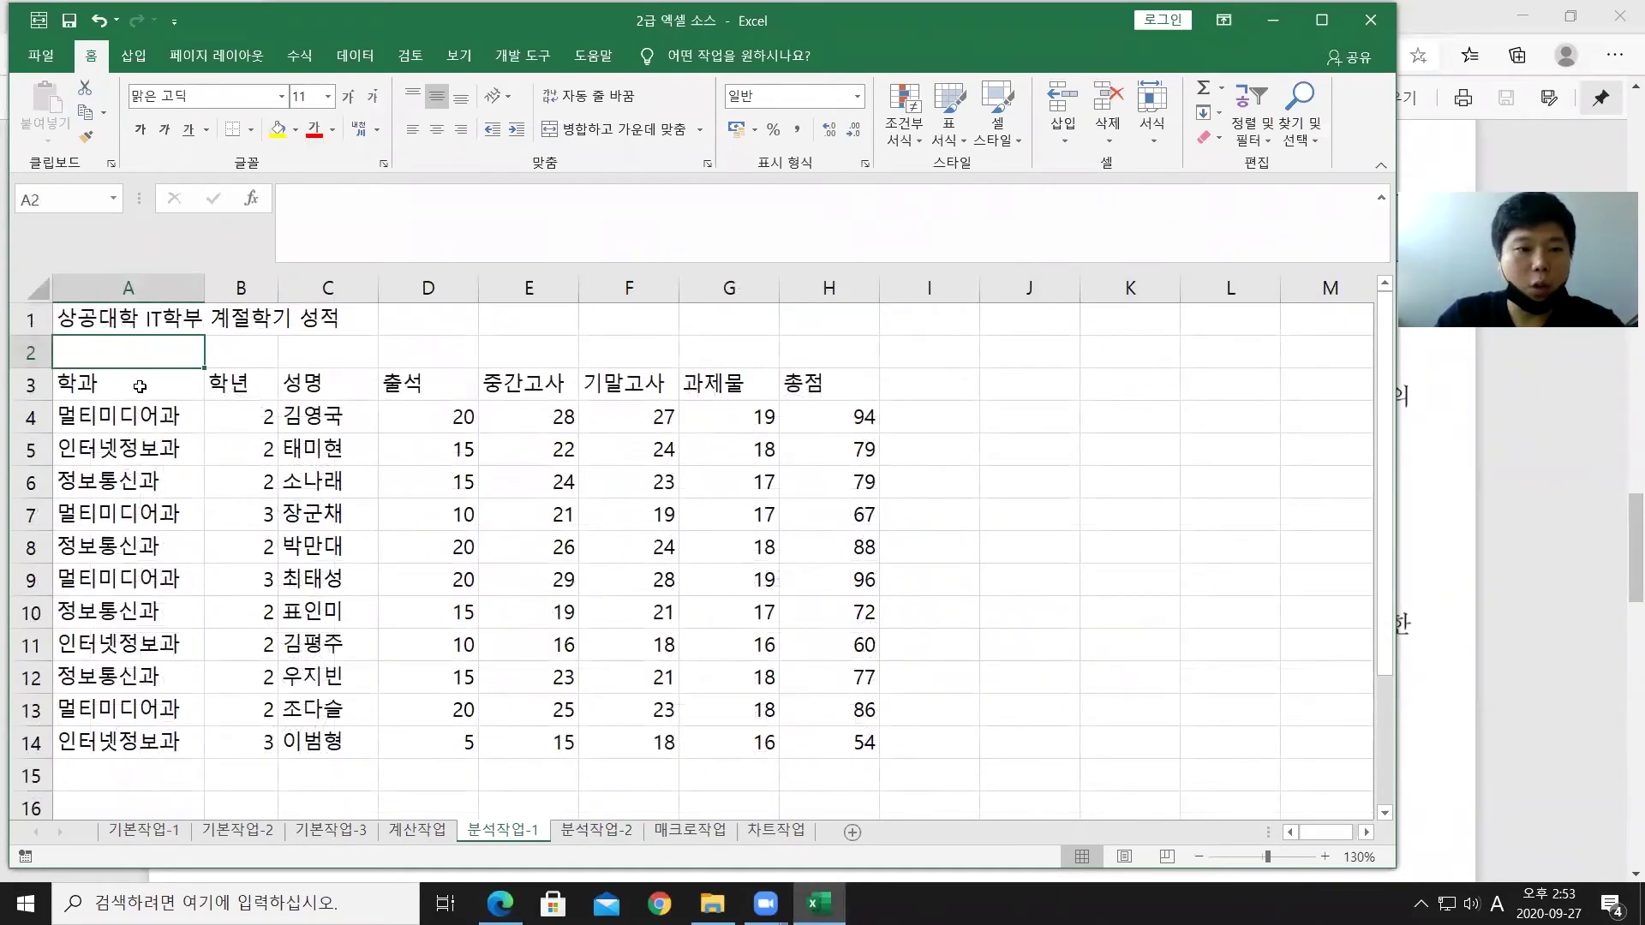
drag(114, 388, 806, 724)
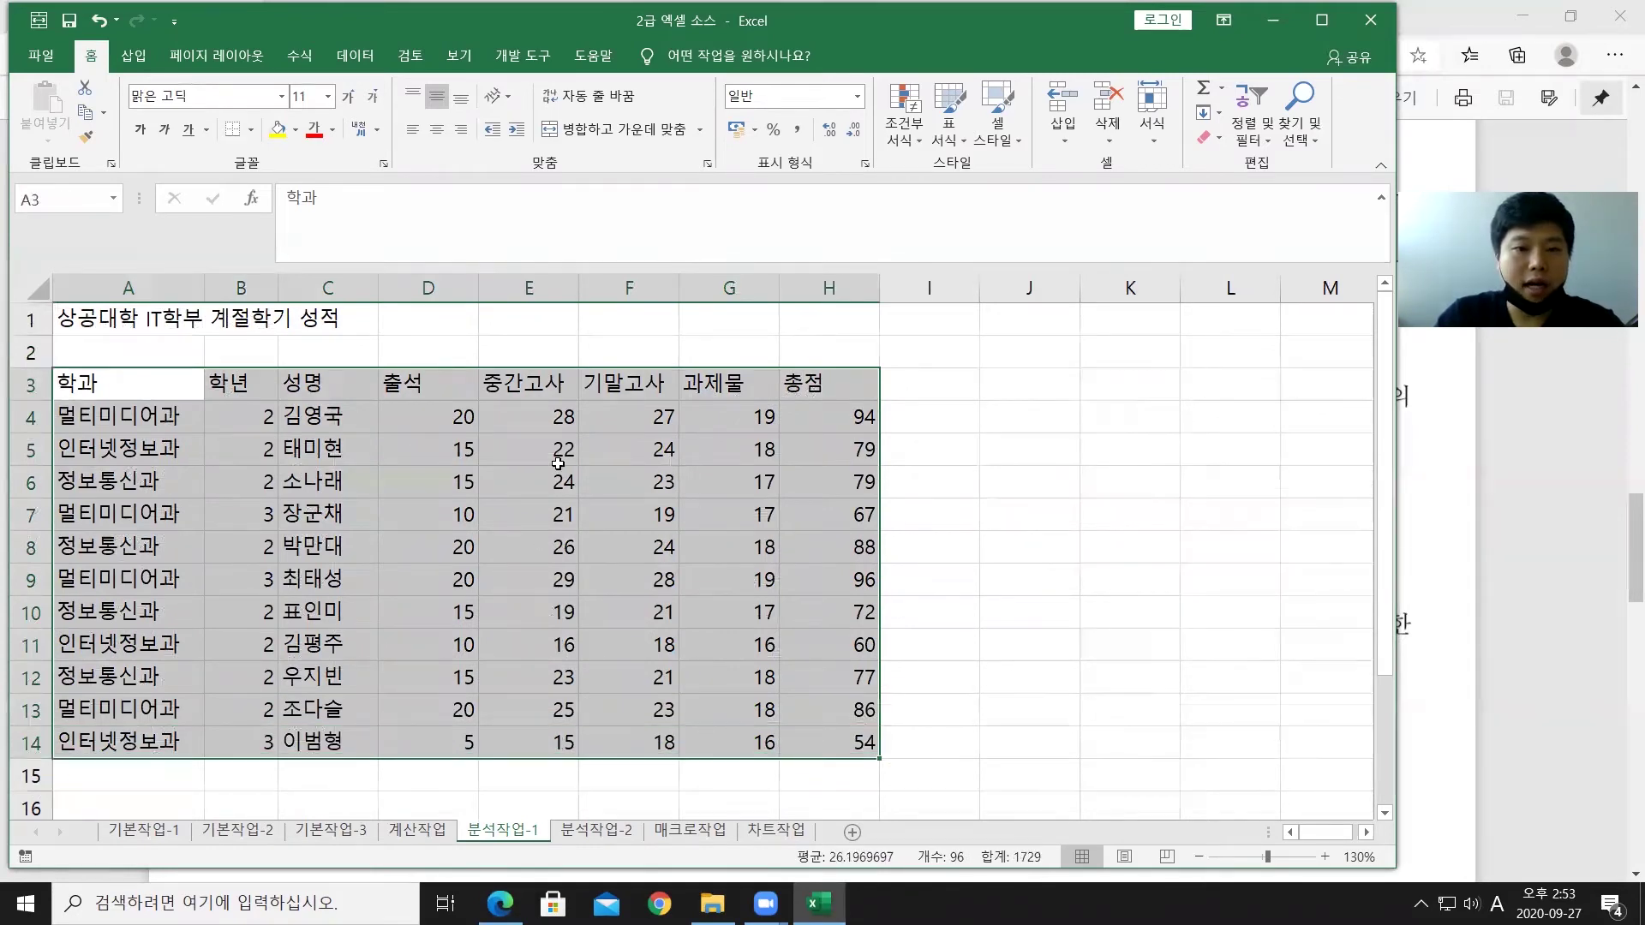
click(354, 55)
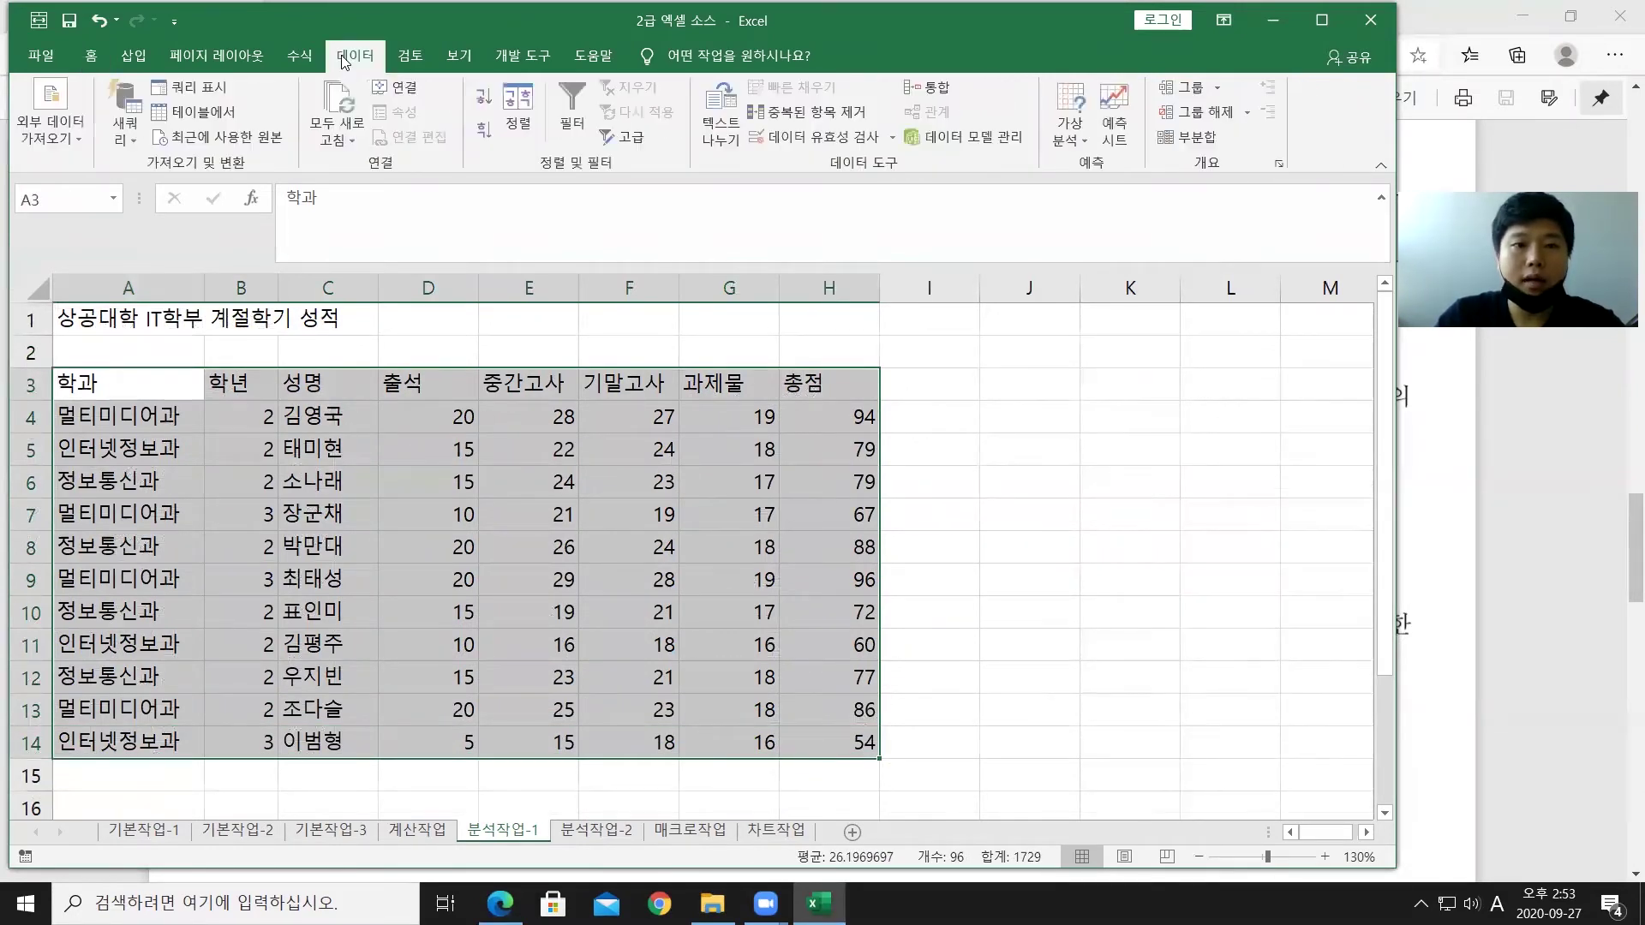
click(524, 118)
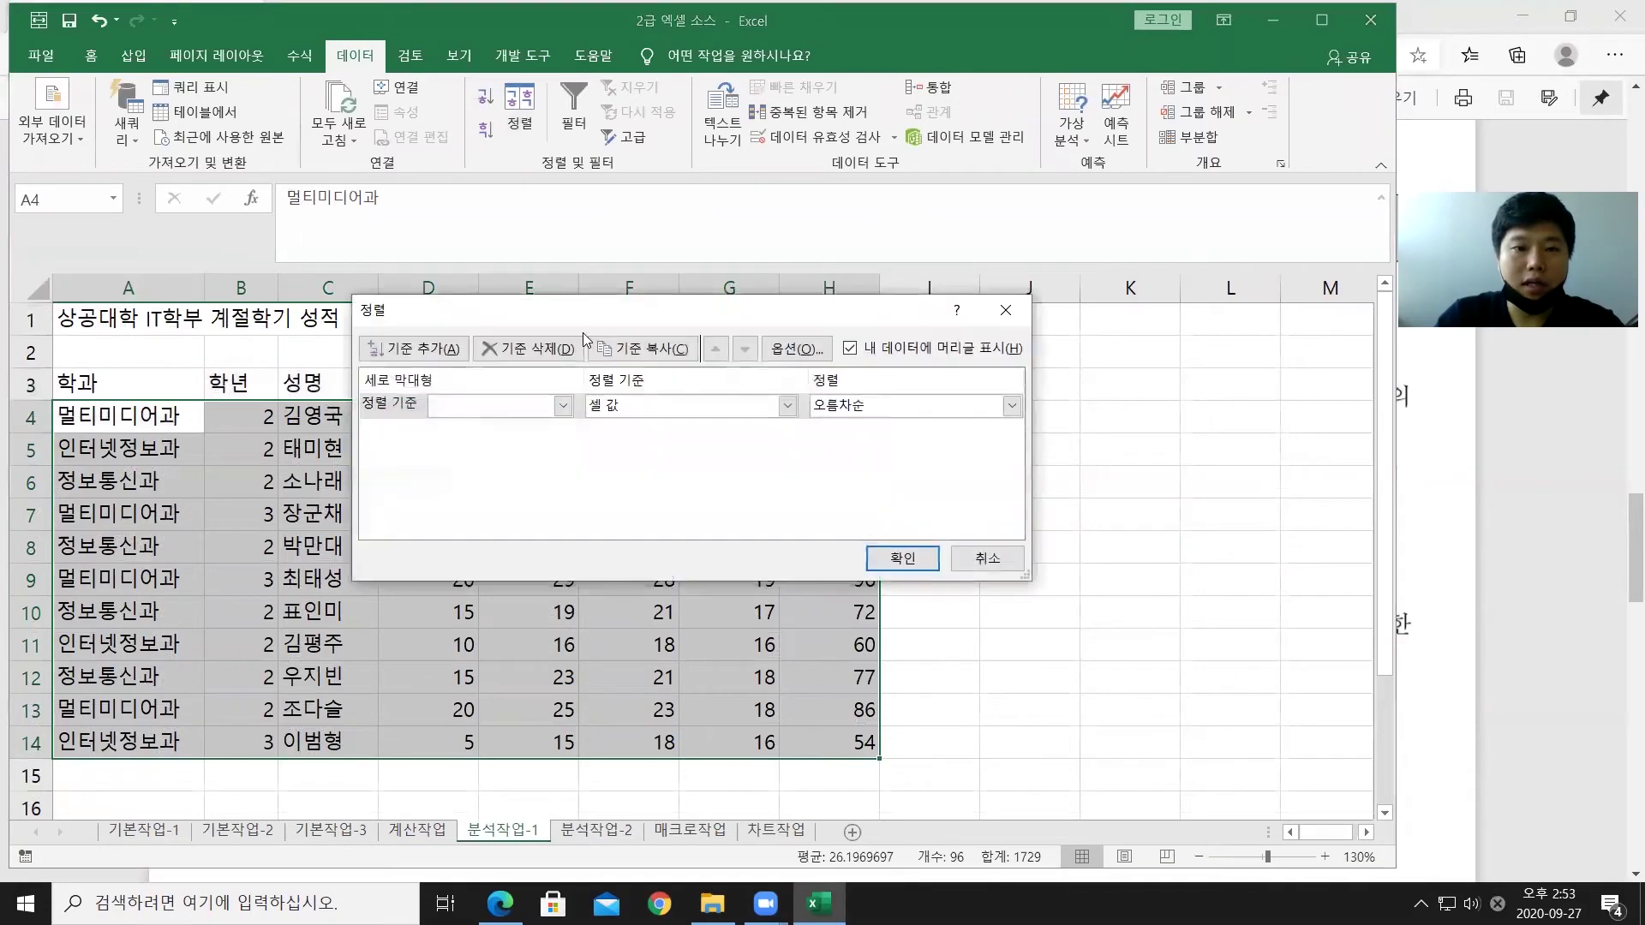
drag(566, 324, 670, 374)
click(668, 454)
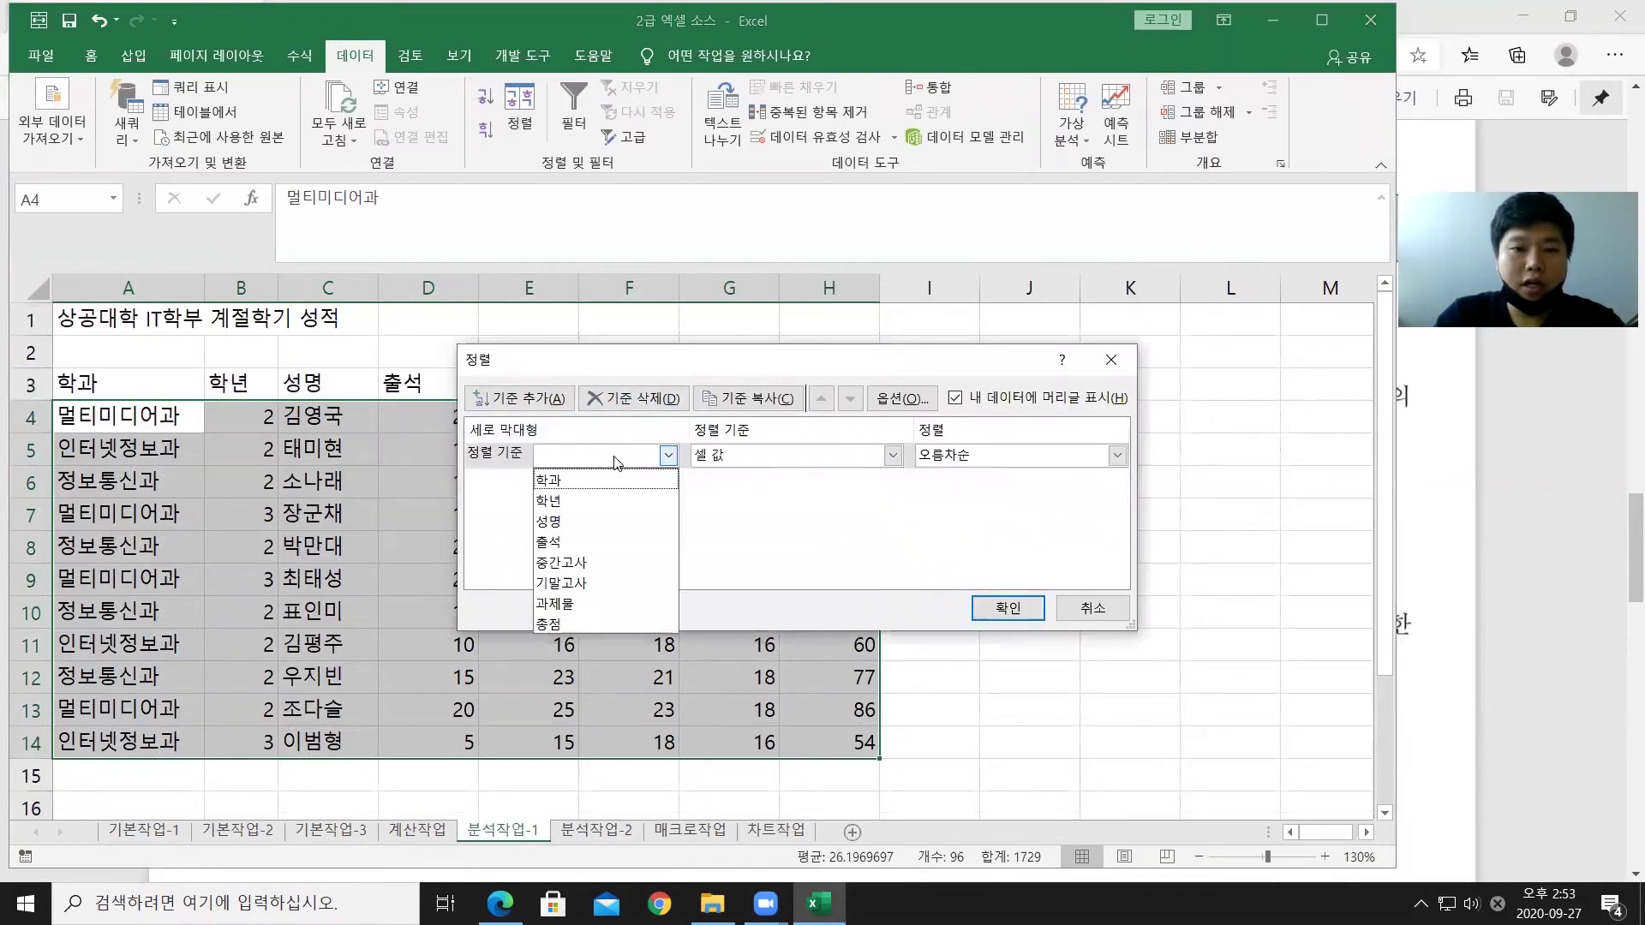
click(591, 480)
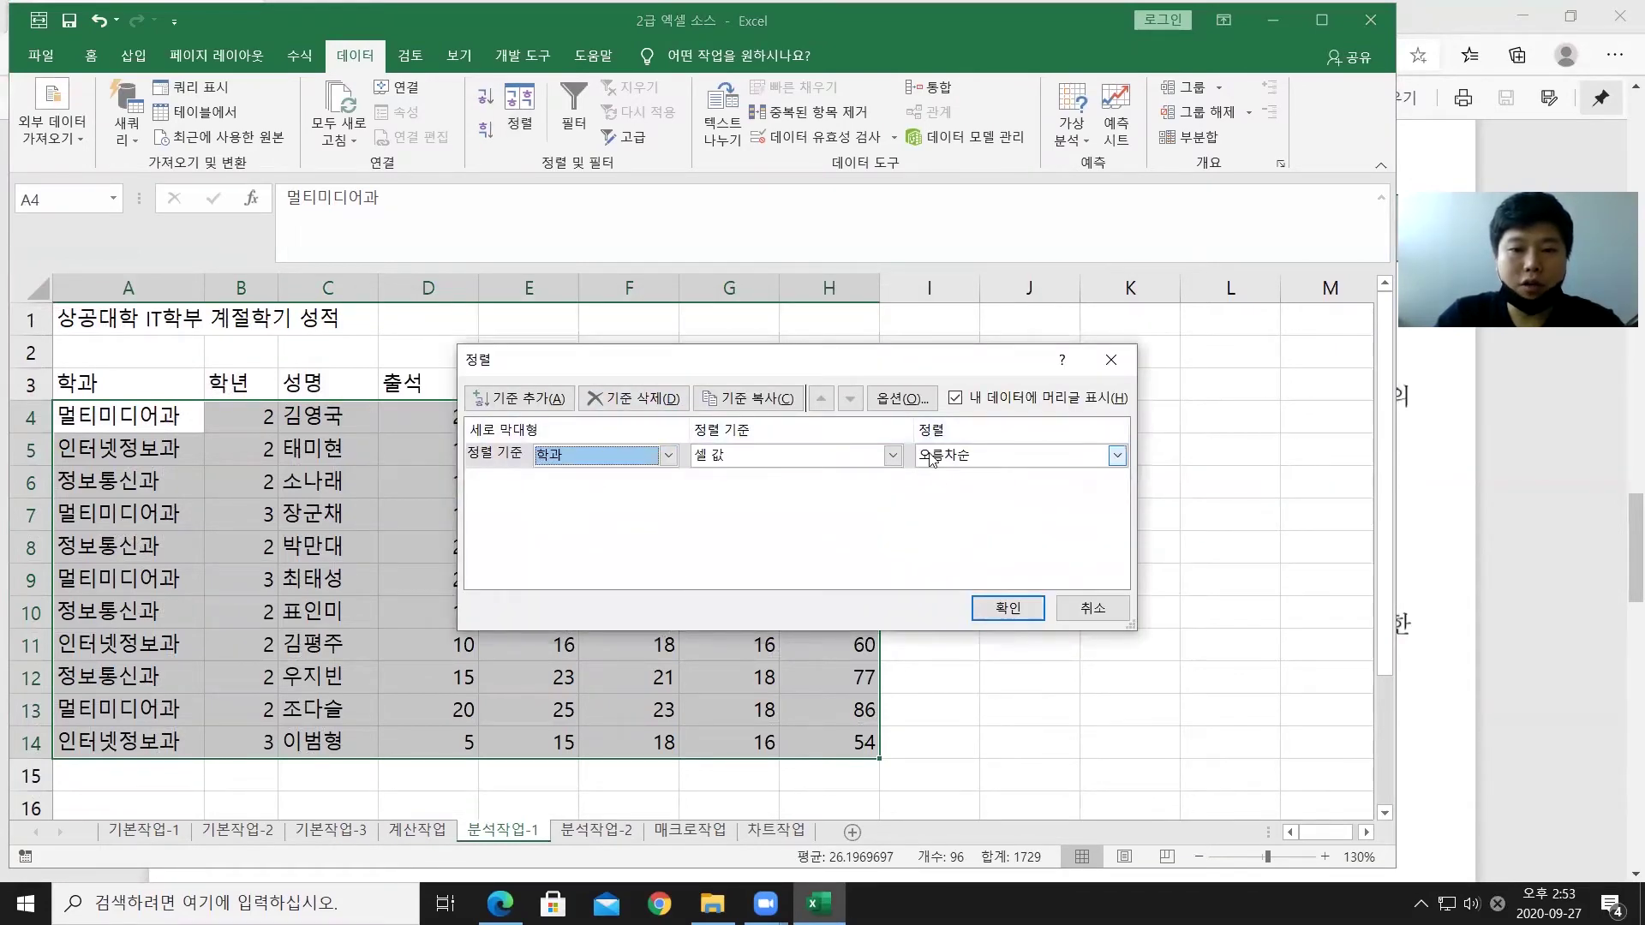
click(1008, 609)
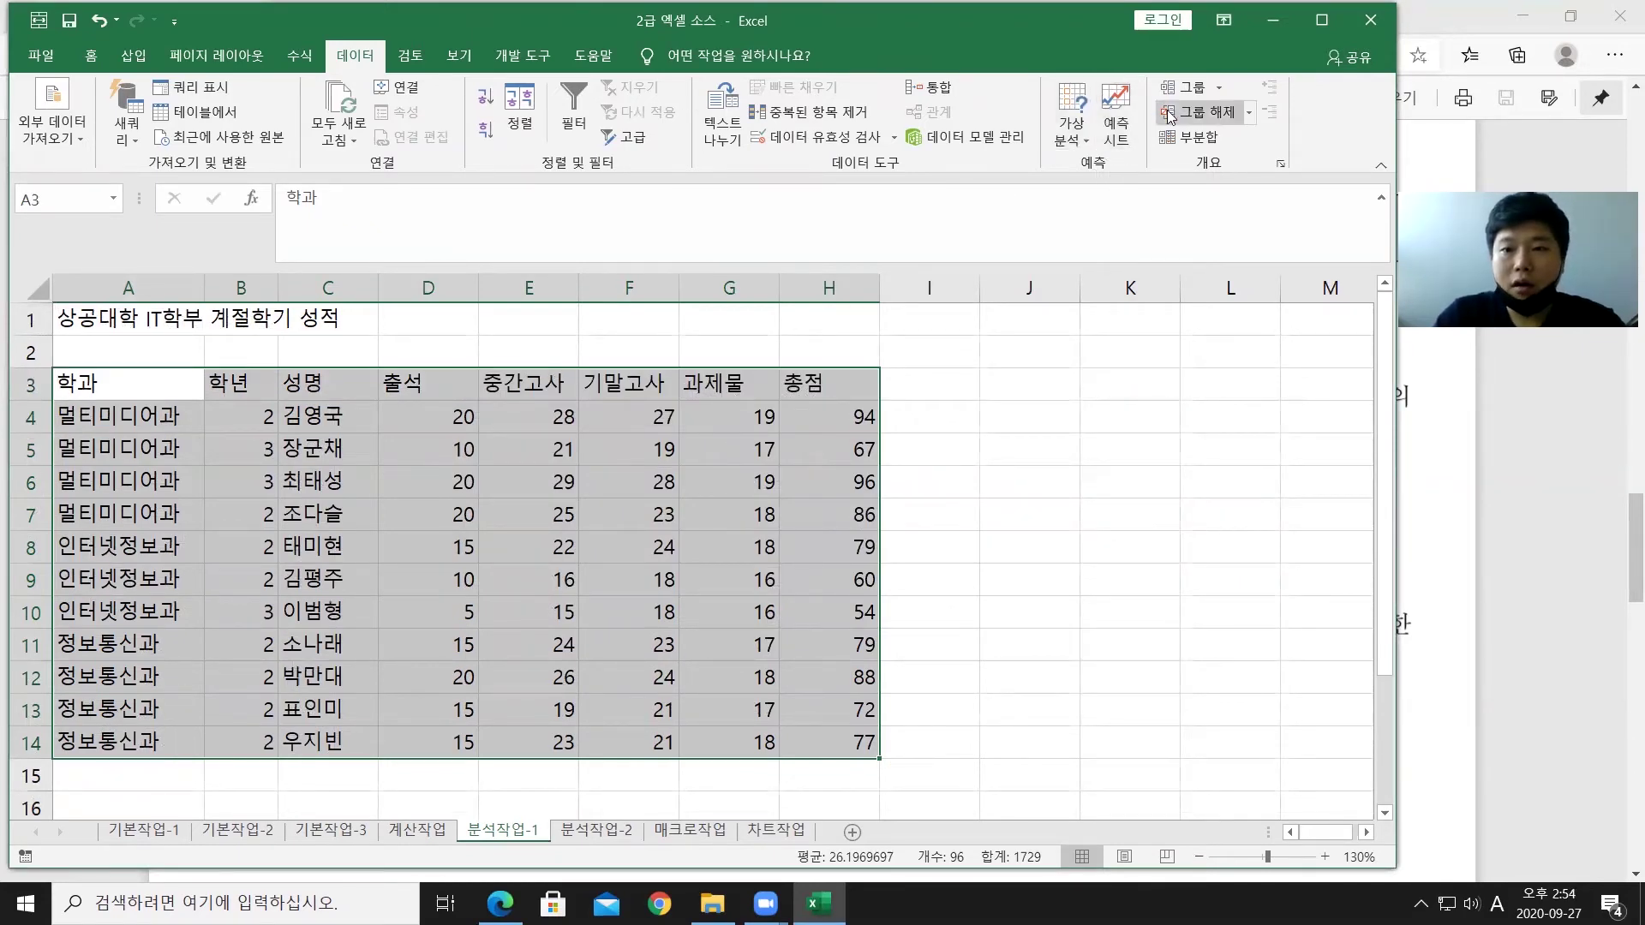
Step: Create a subtotal grouped by 학과 that calculates the average (평균) of 총점
click(1197, 146)
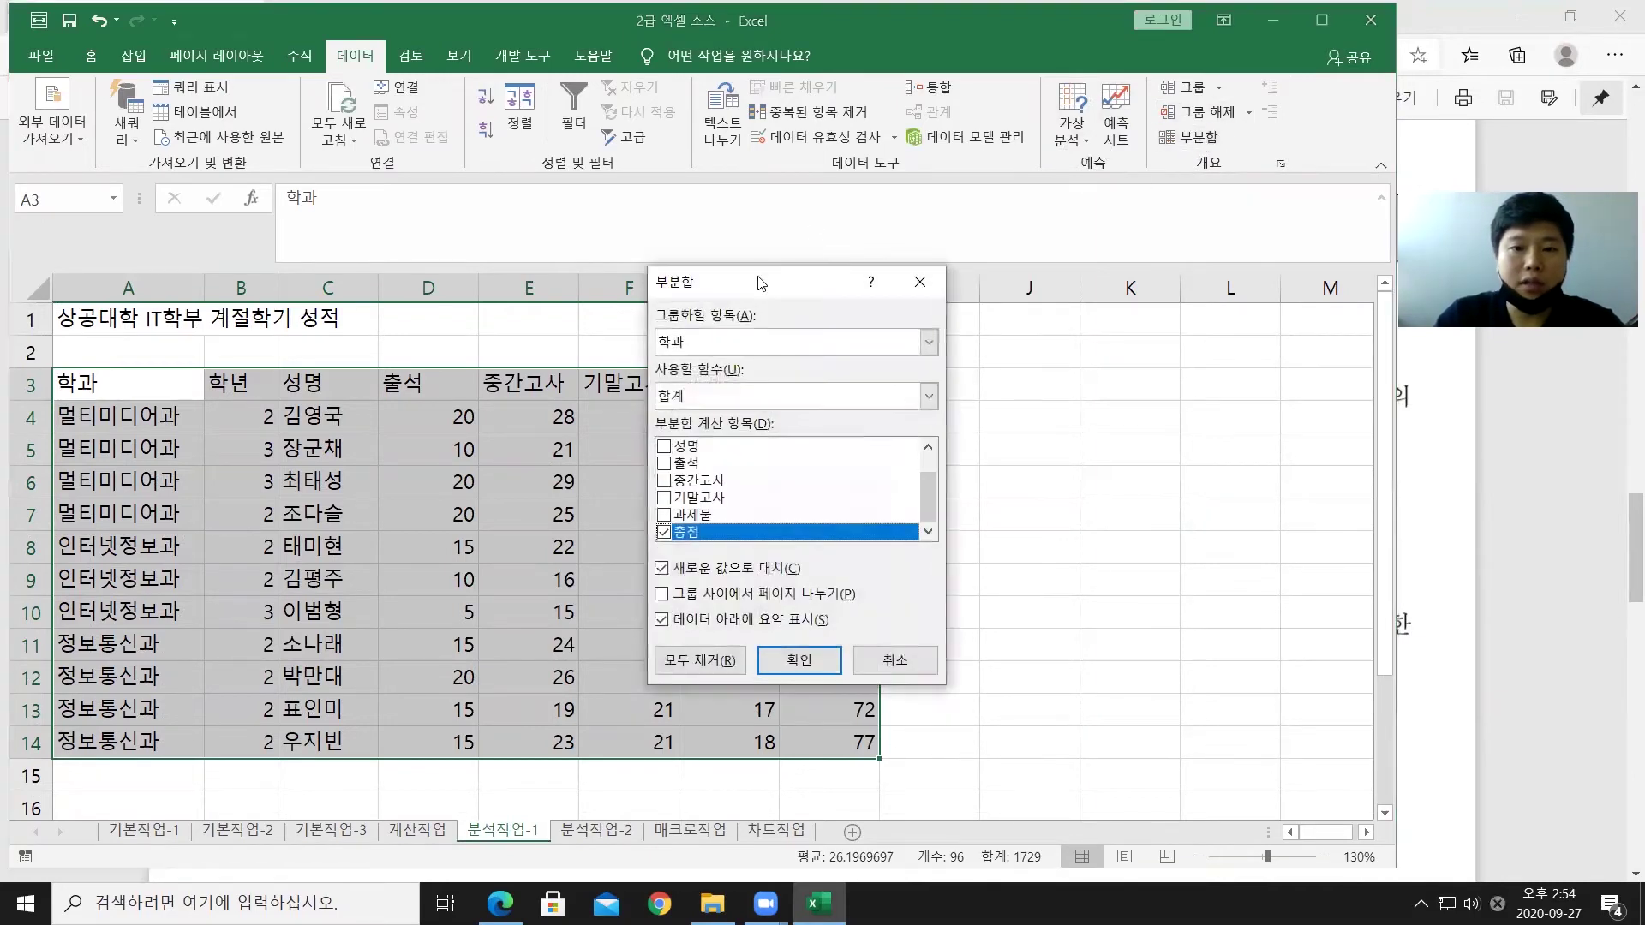
drag(756, 282, 642, 217)
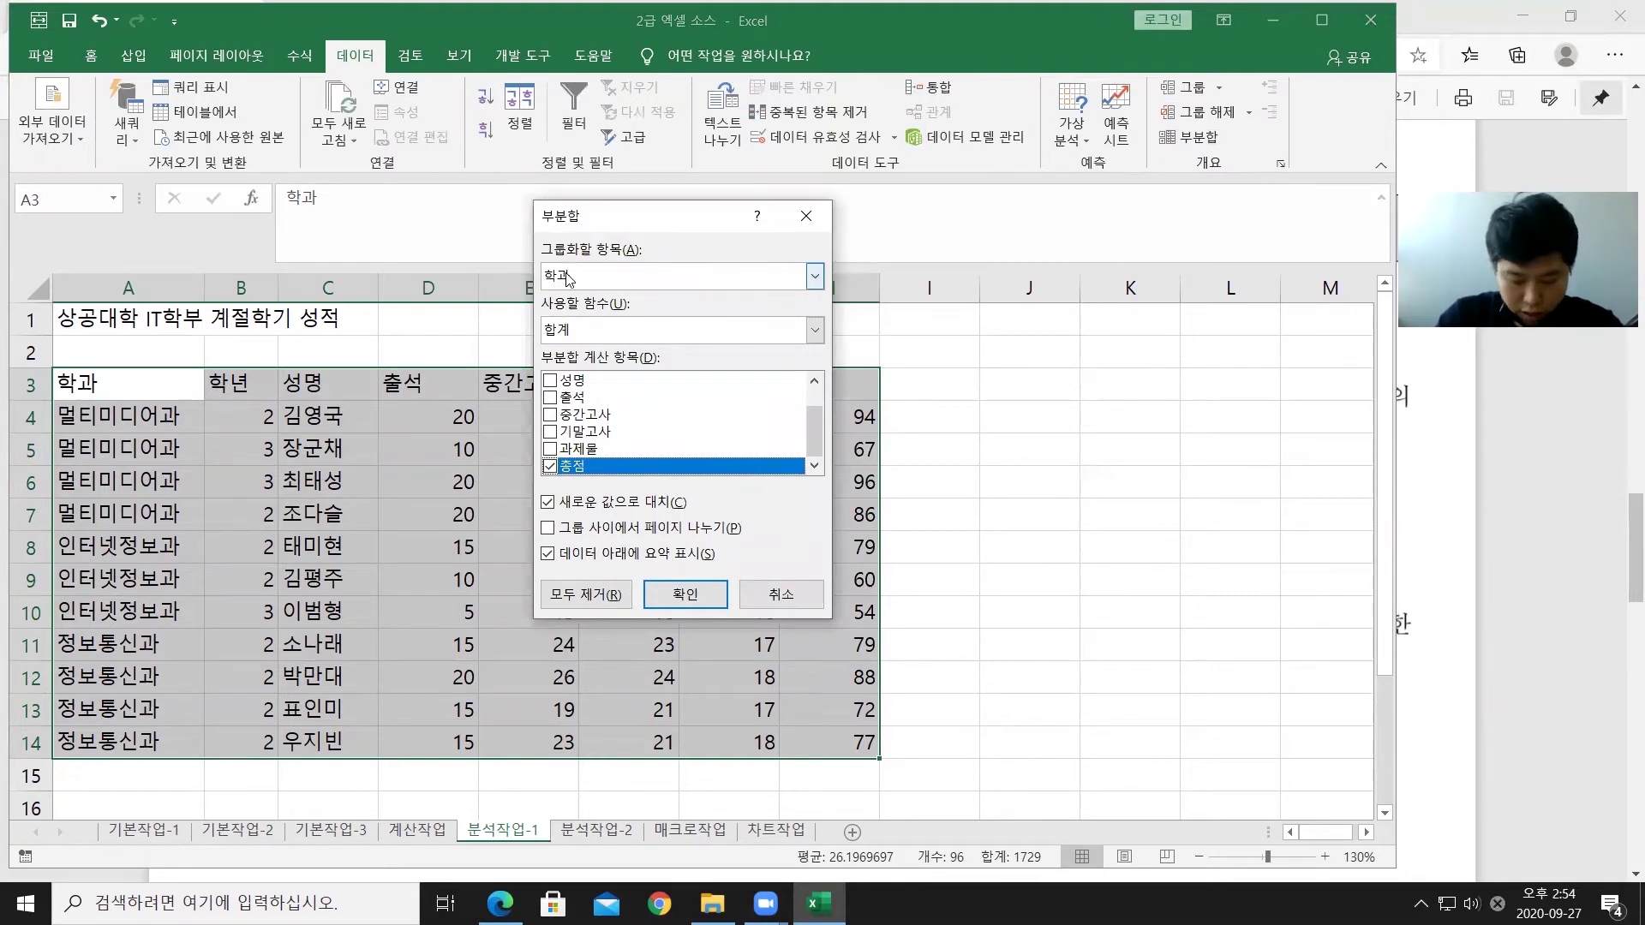
click(588, 333)
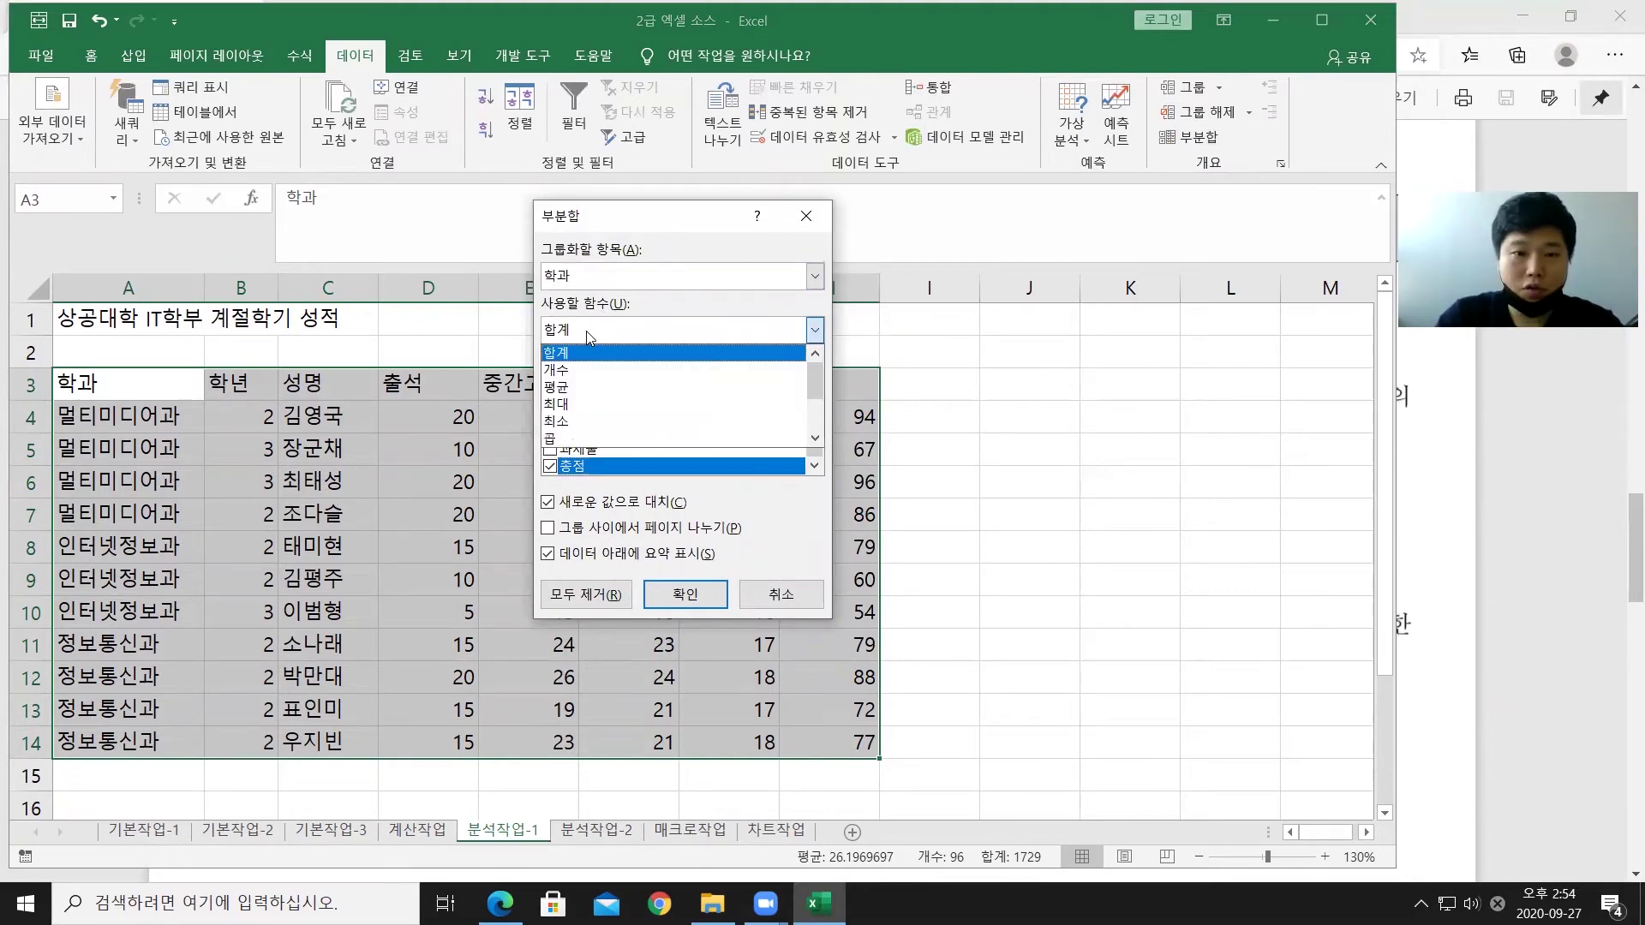
click(574, 387)
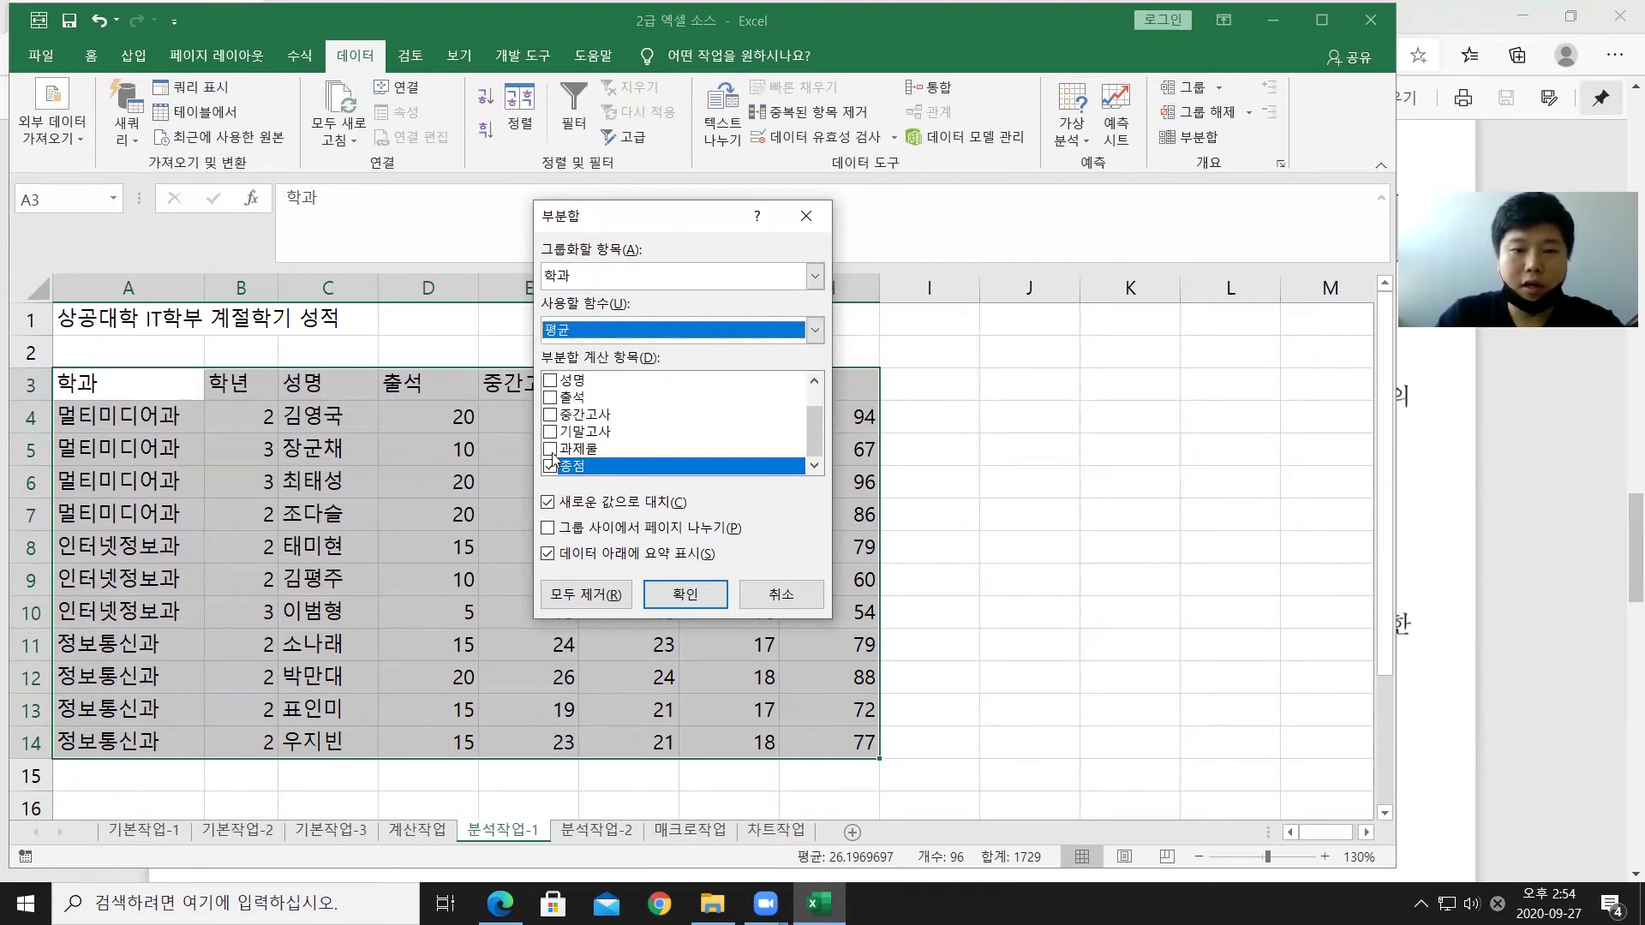
click(659, 595)
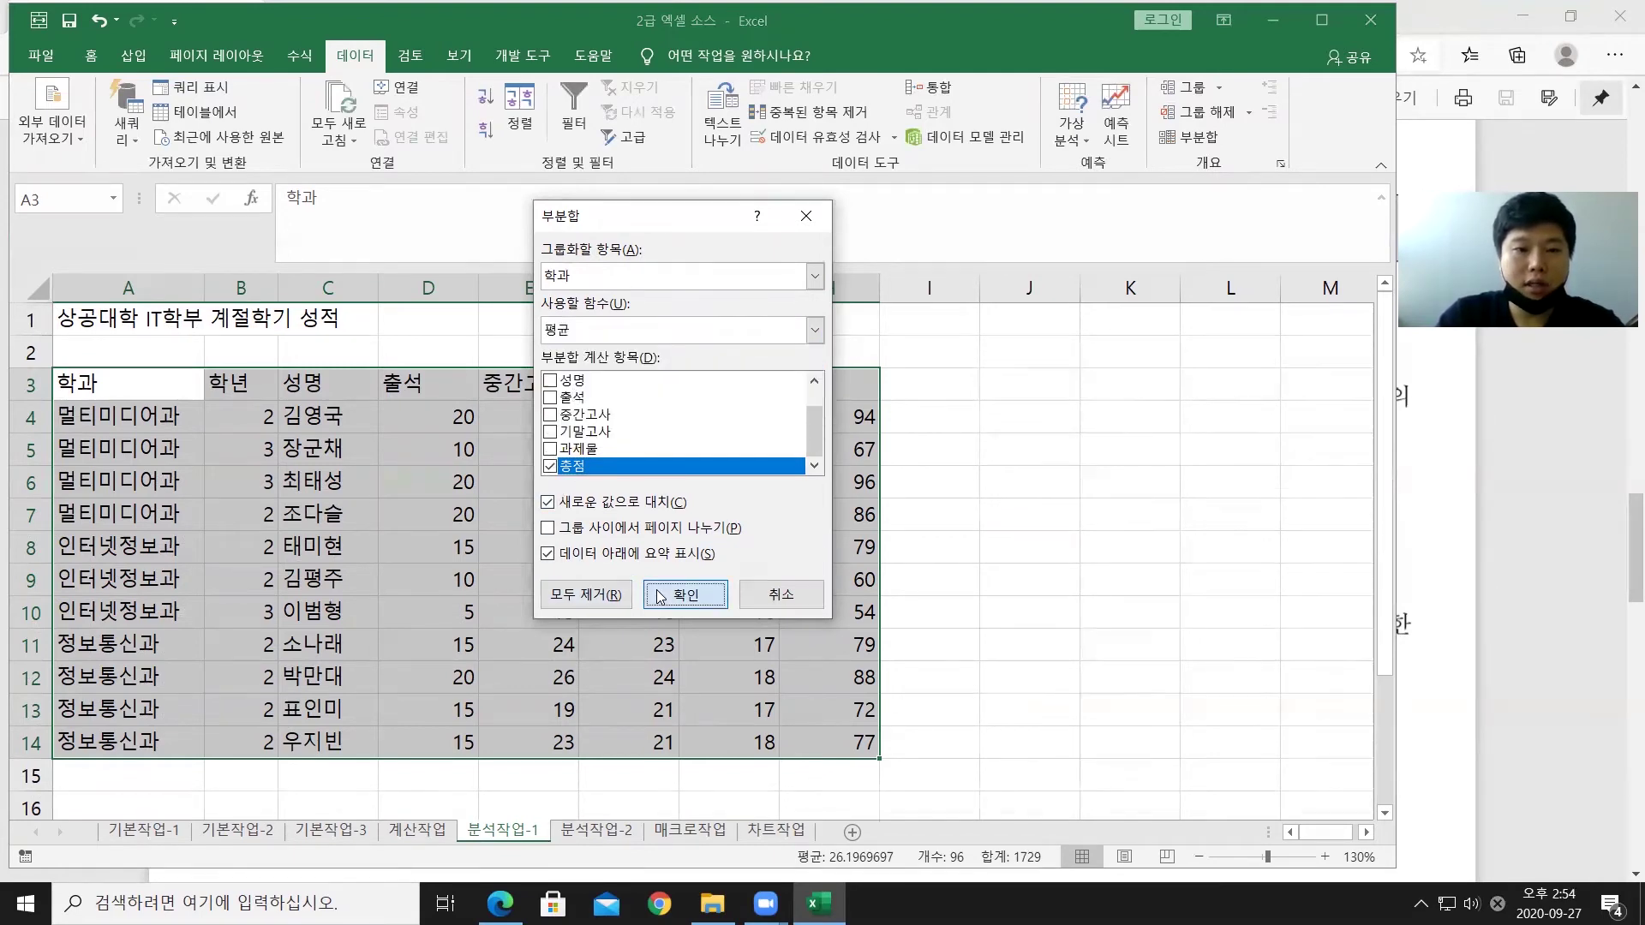
Step: Add a second 학과 subtotal with the maximum (최대) of 중간고사 and 기말고사, keeping the existing subtotals instead of replacing them
click(1193, 137)
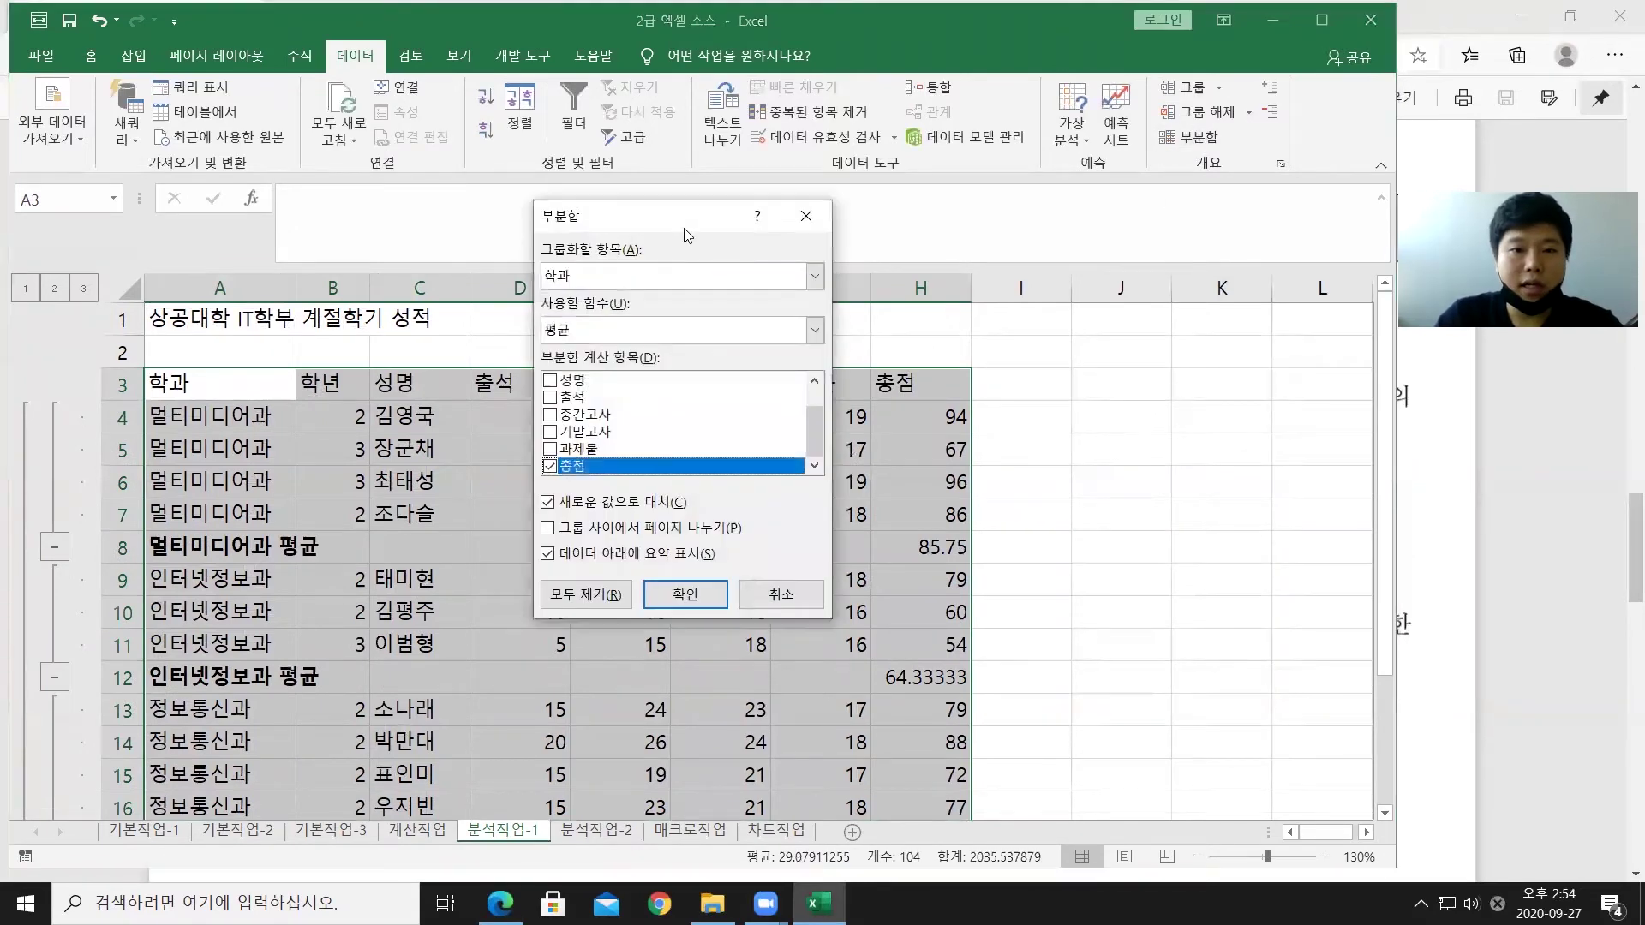
click(612, 331)
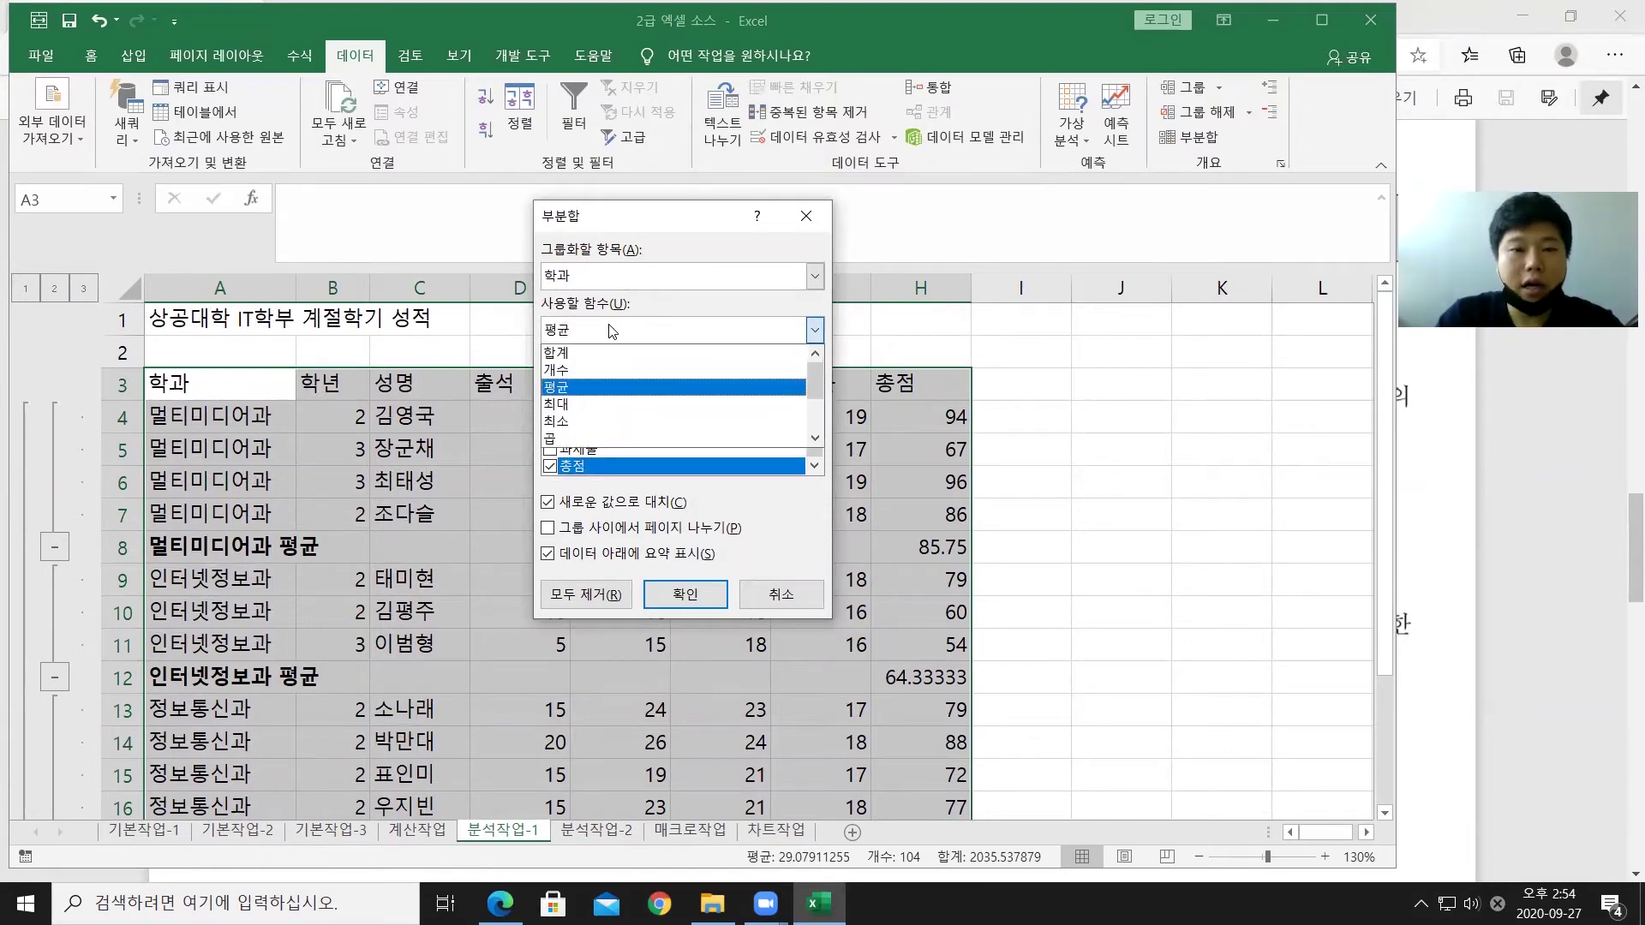
click(603, 406)
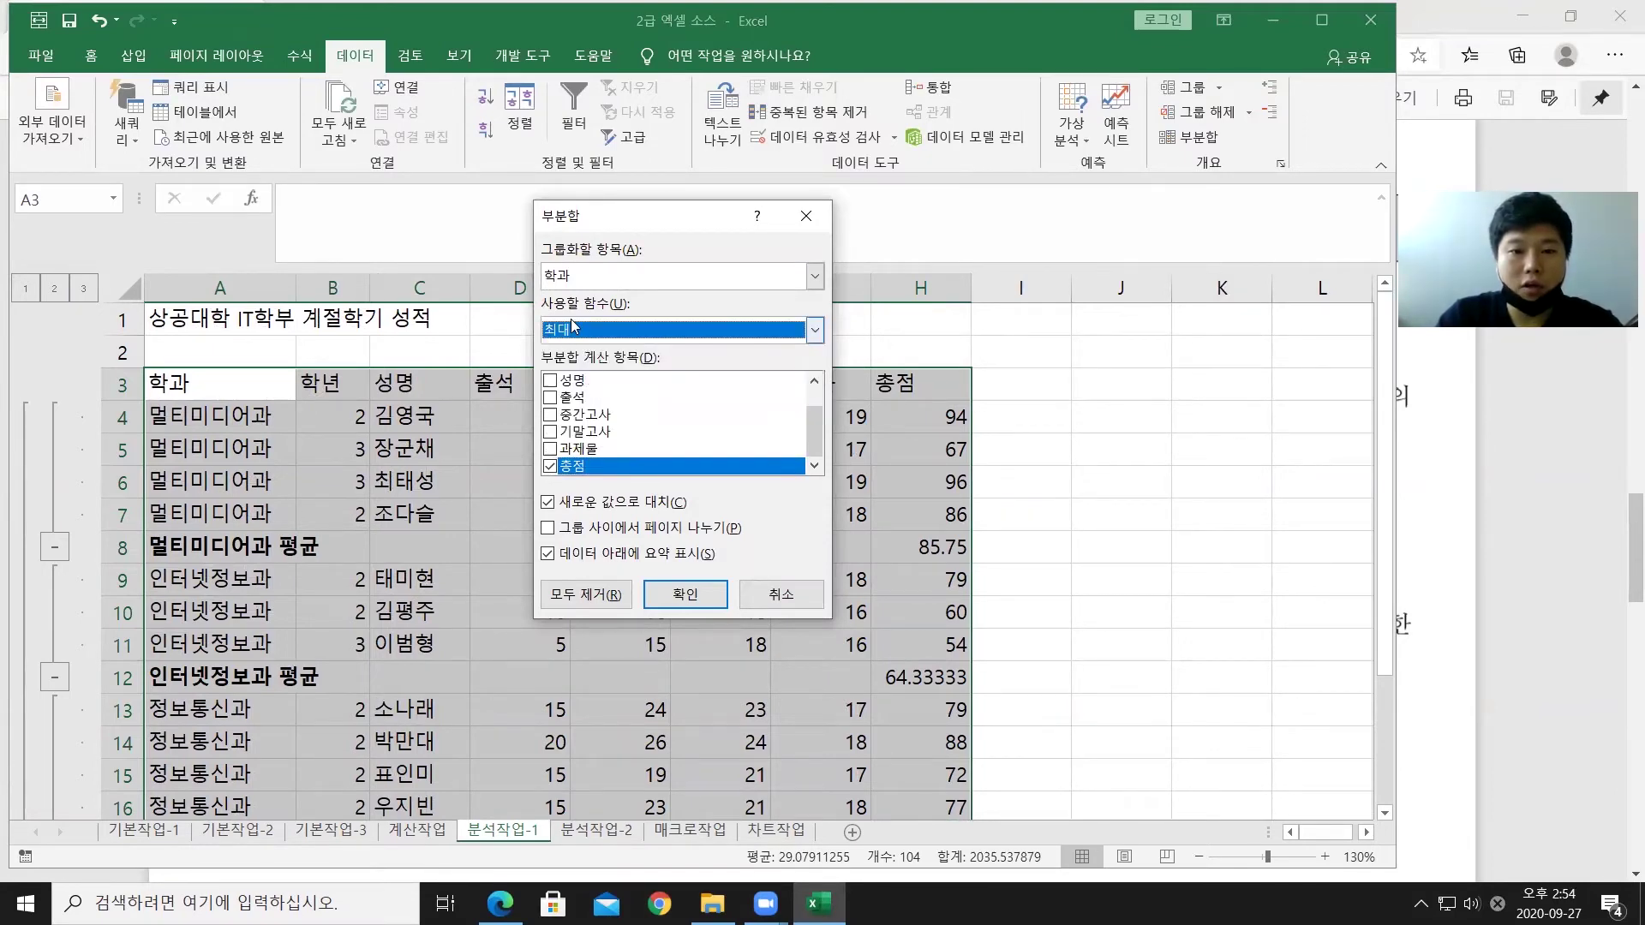
click(550, 466)
click(550, 416)
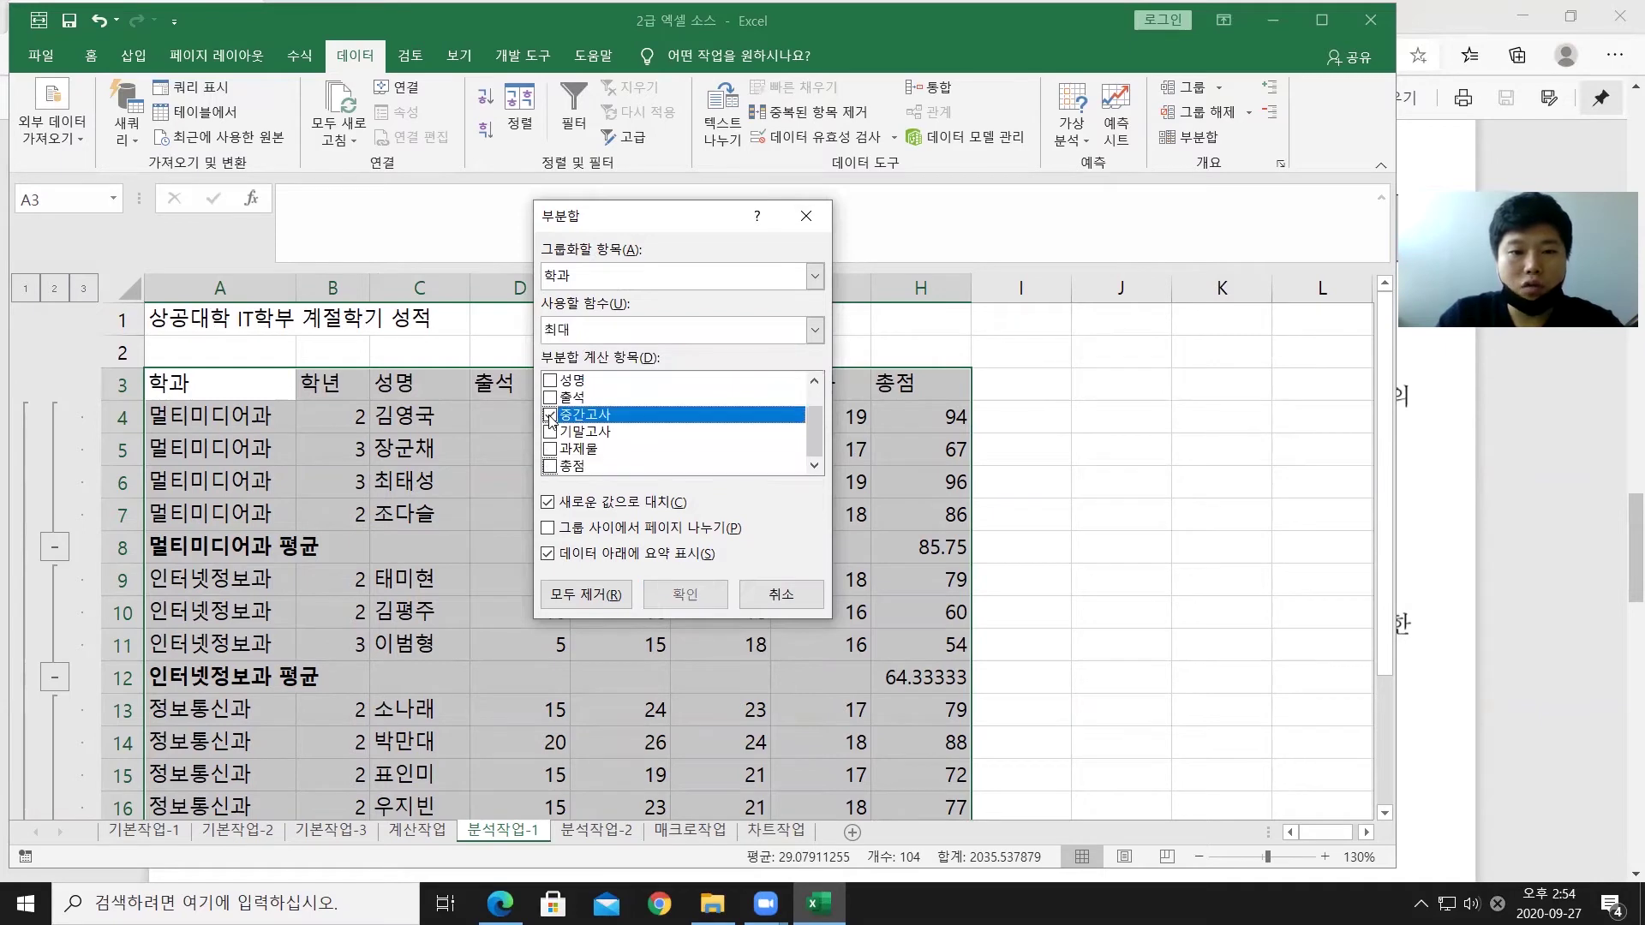
click(573, 430)
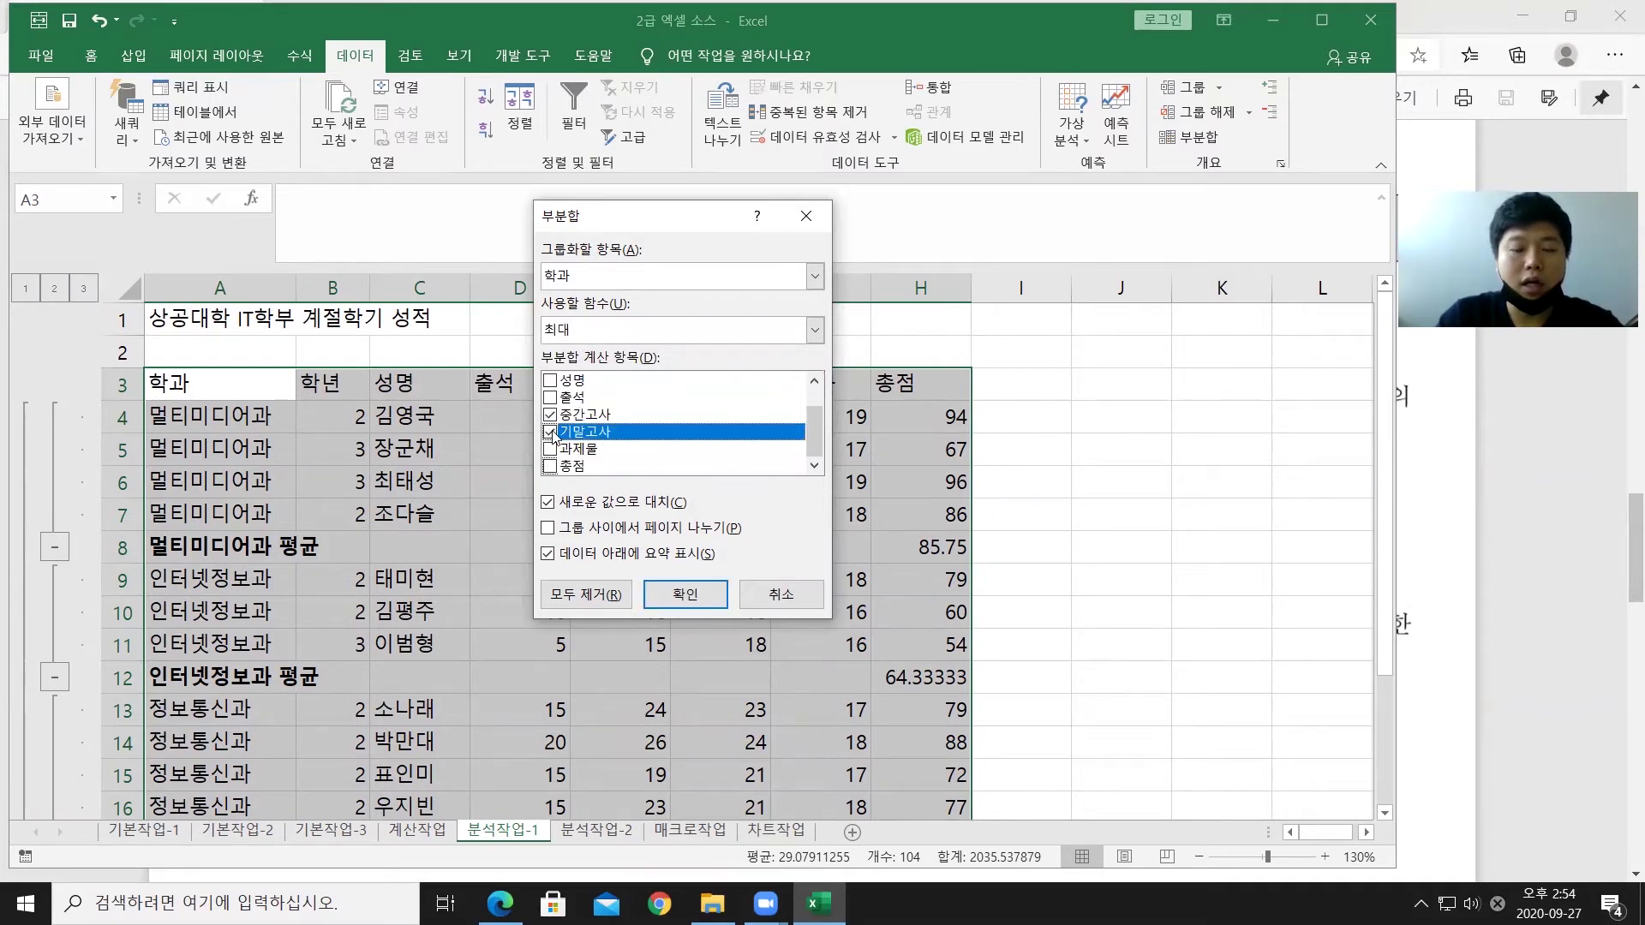
click(612, 506)
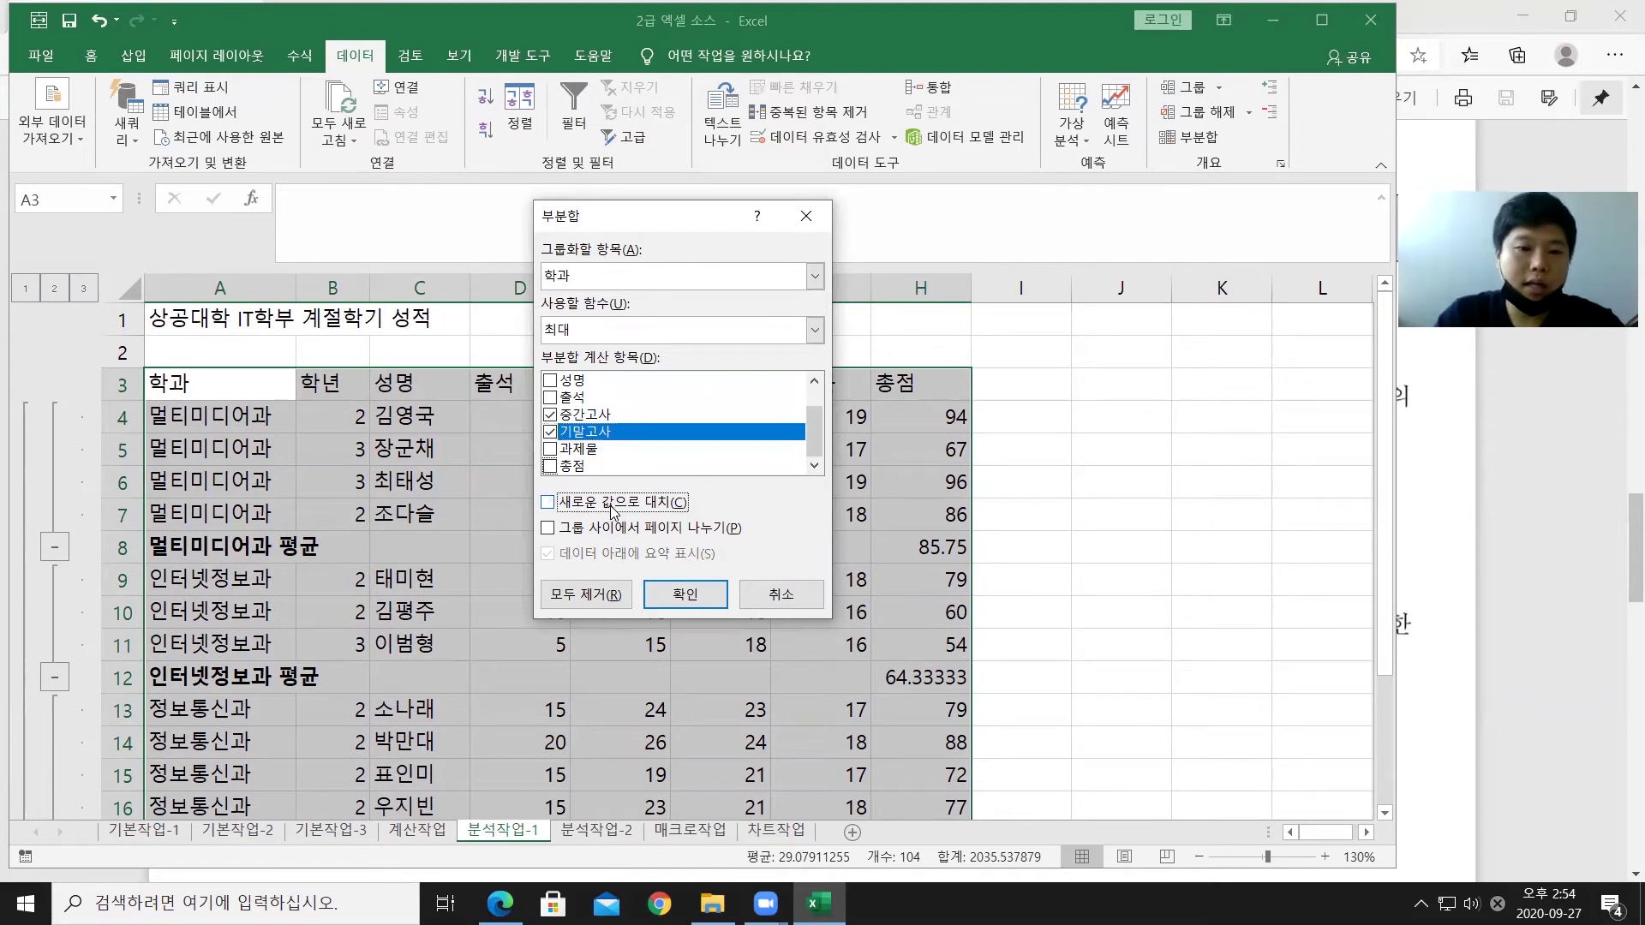
click(702, 596)
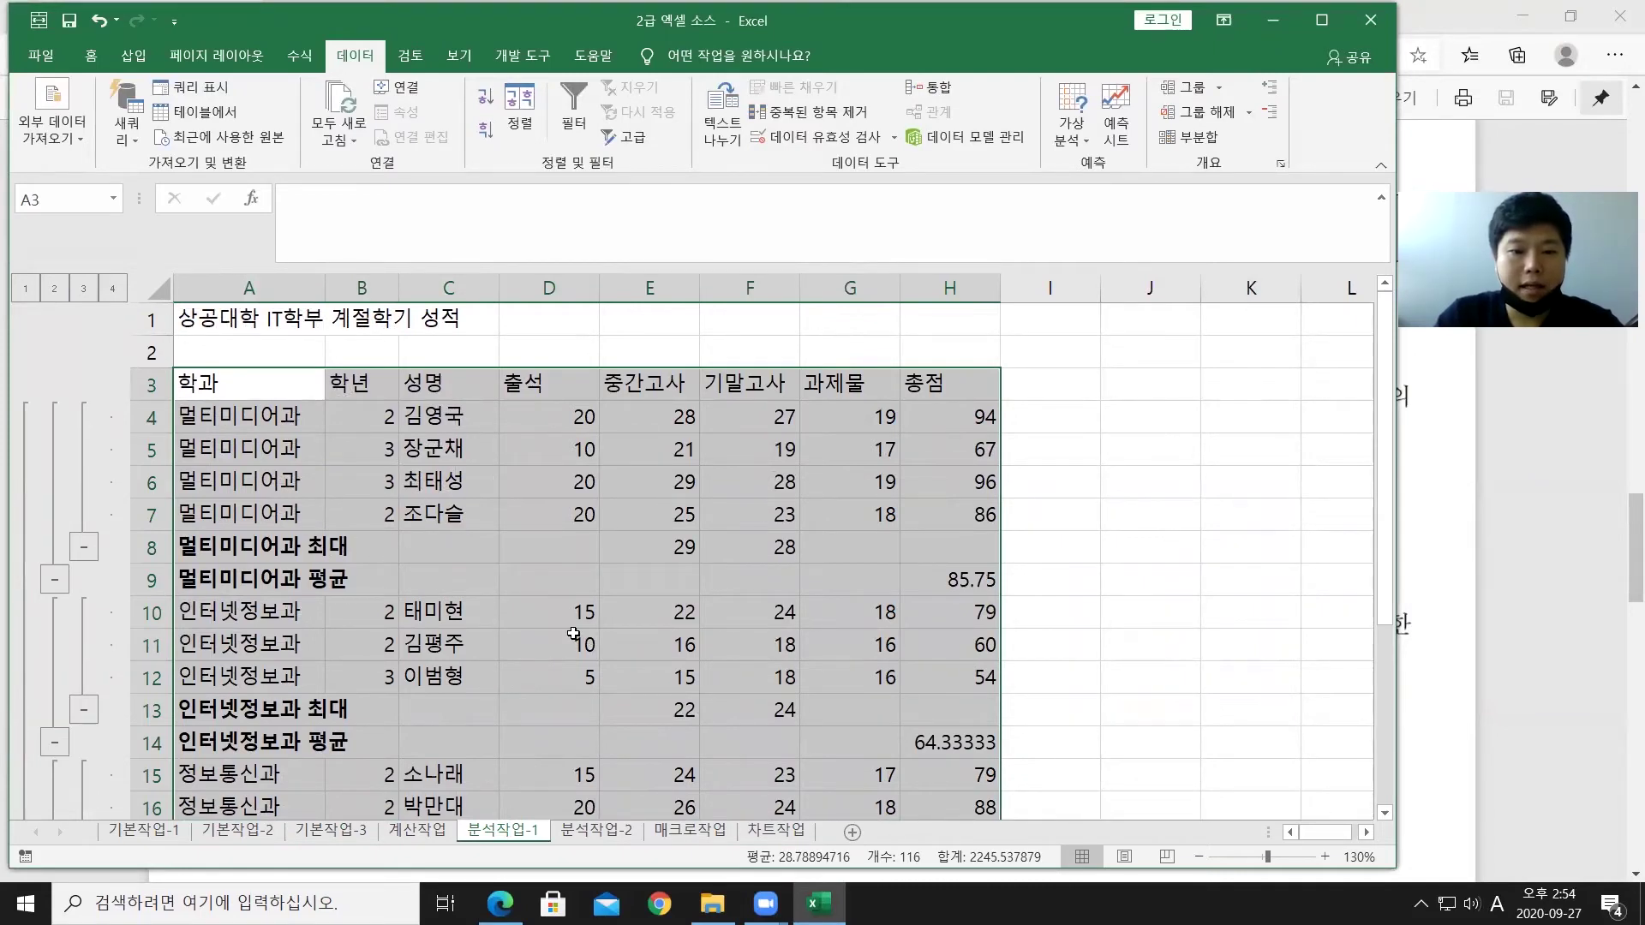
Step: Open the 분석작업-2 sheet, then switch to the exam PDF and read its data consolidation instructions, noting the source ranges and target area
click(591, 831)
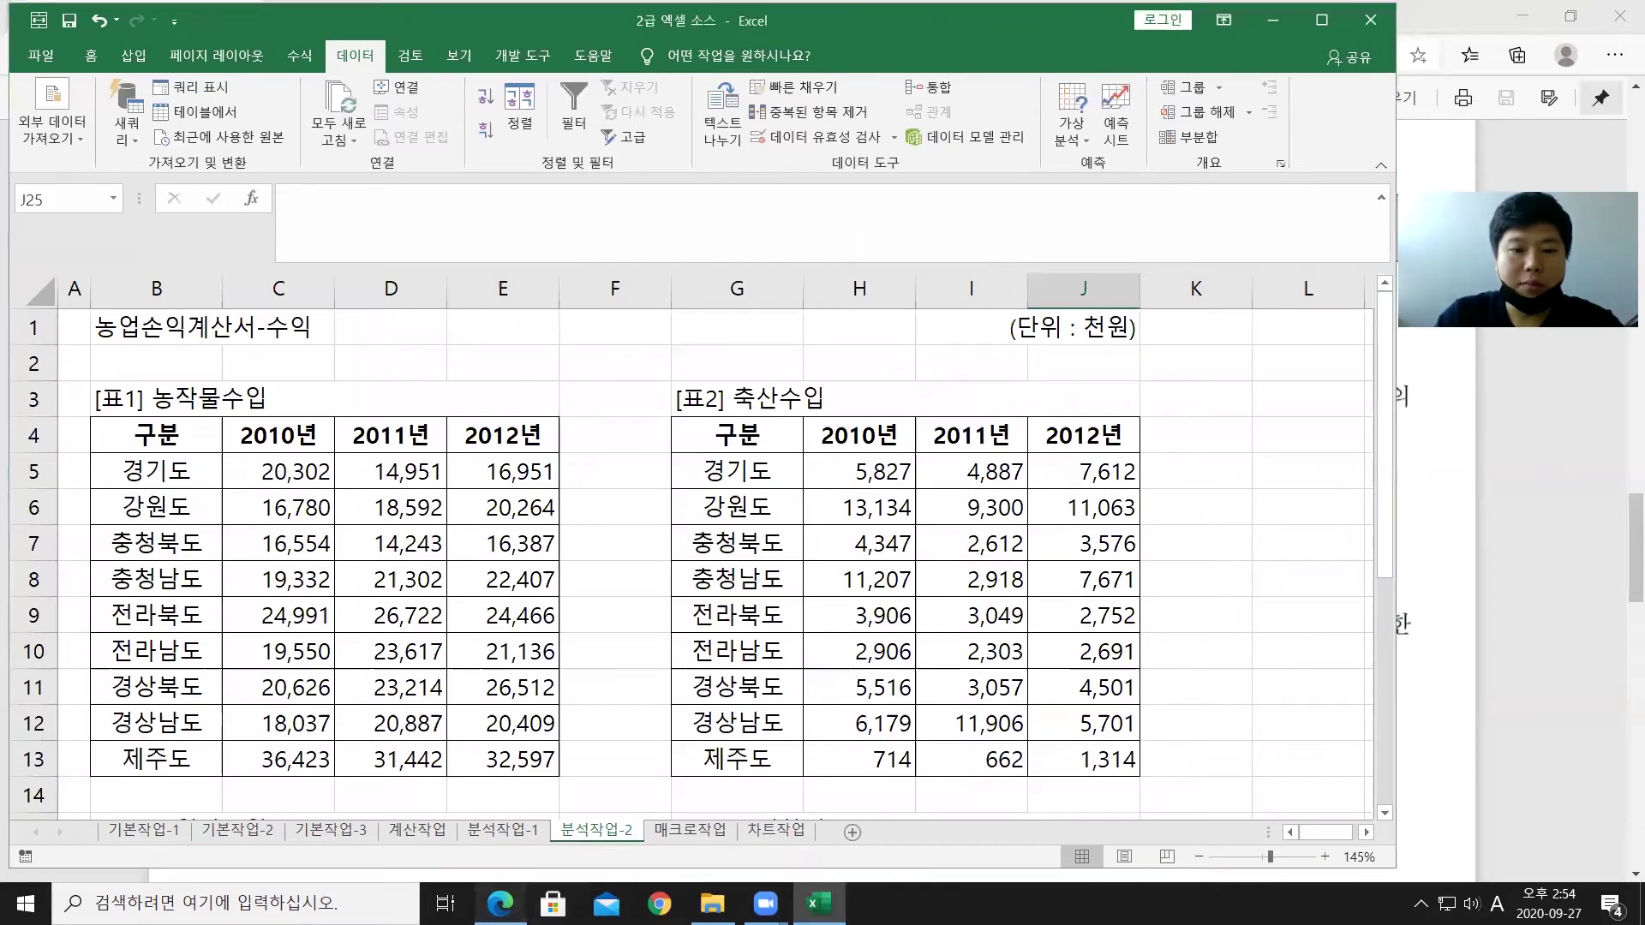
click(501, 903)
drag(286, 625, 512, 632)
drag(643, 624, 1217, 612)
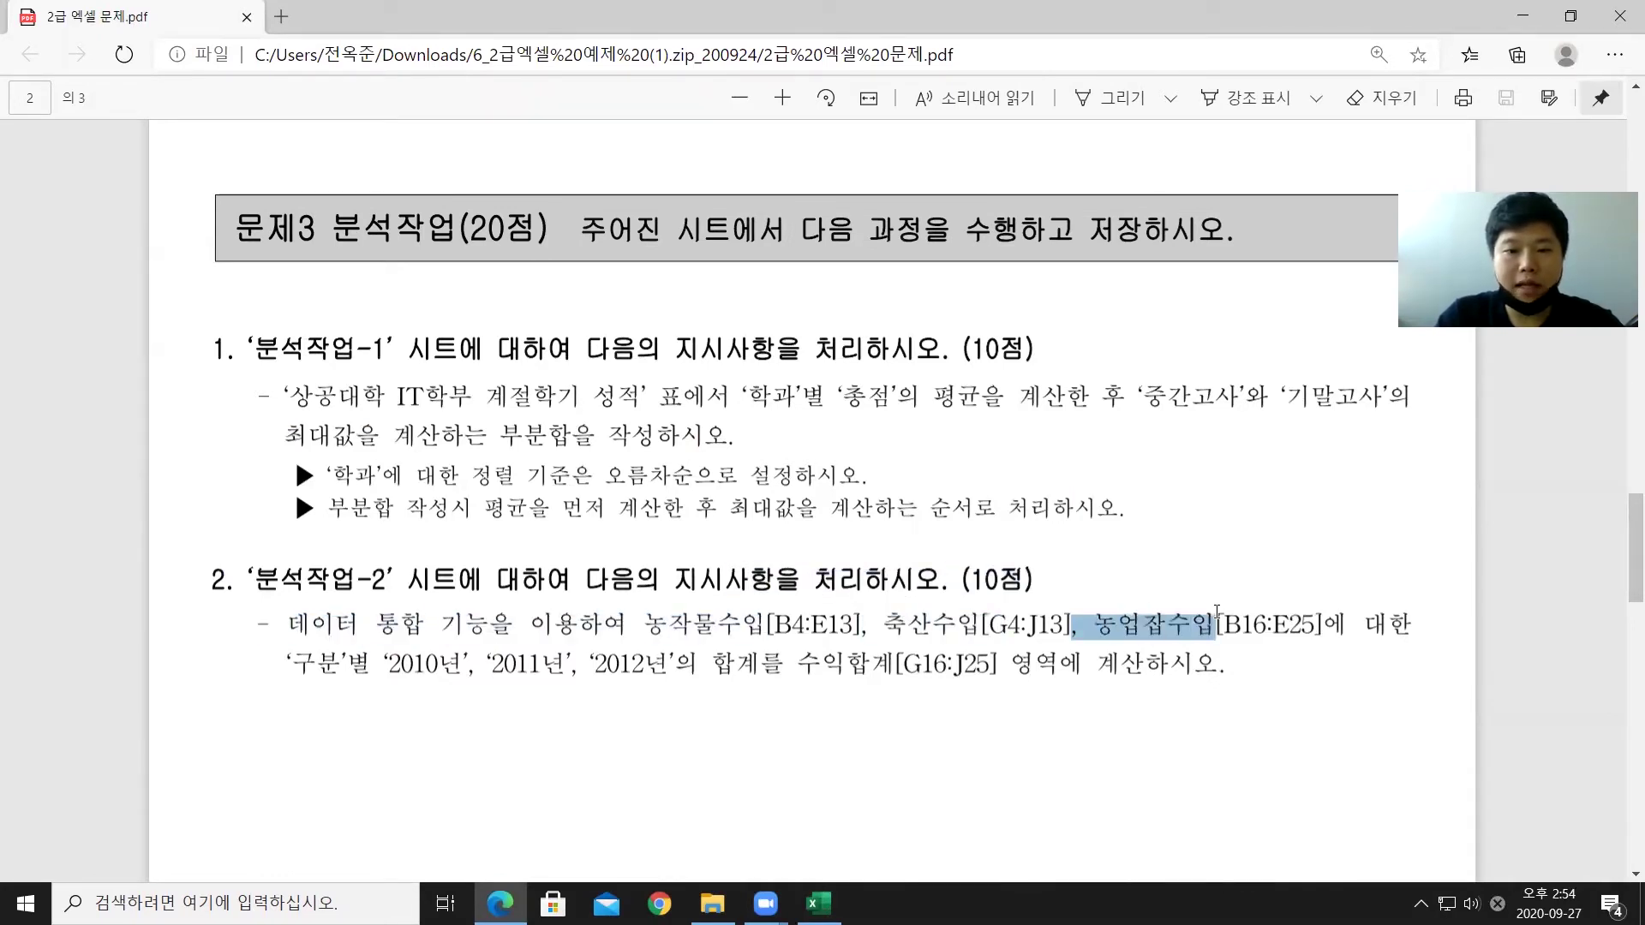
drag(383, 666, 1141, 659)
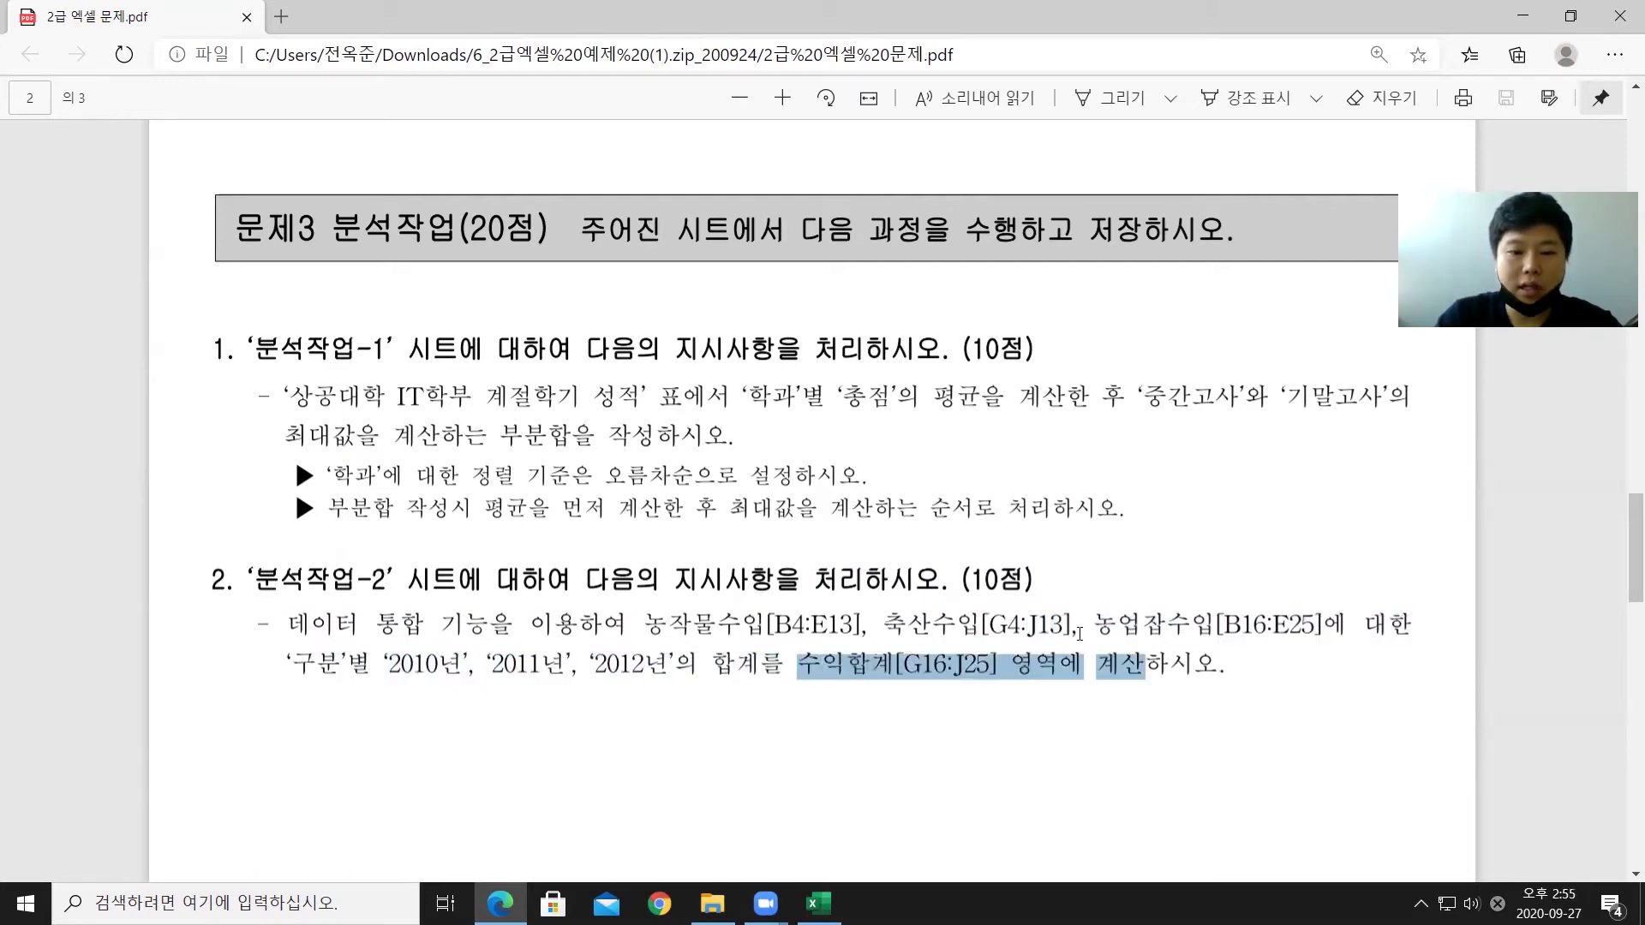
Step: Switch to Excel and start a Consolidate (통합) operation with the 수익합계 table G16:J25 as the target range
click(819, 901)
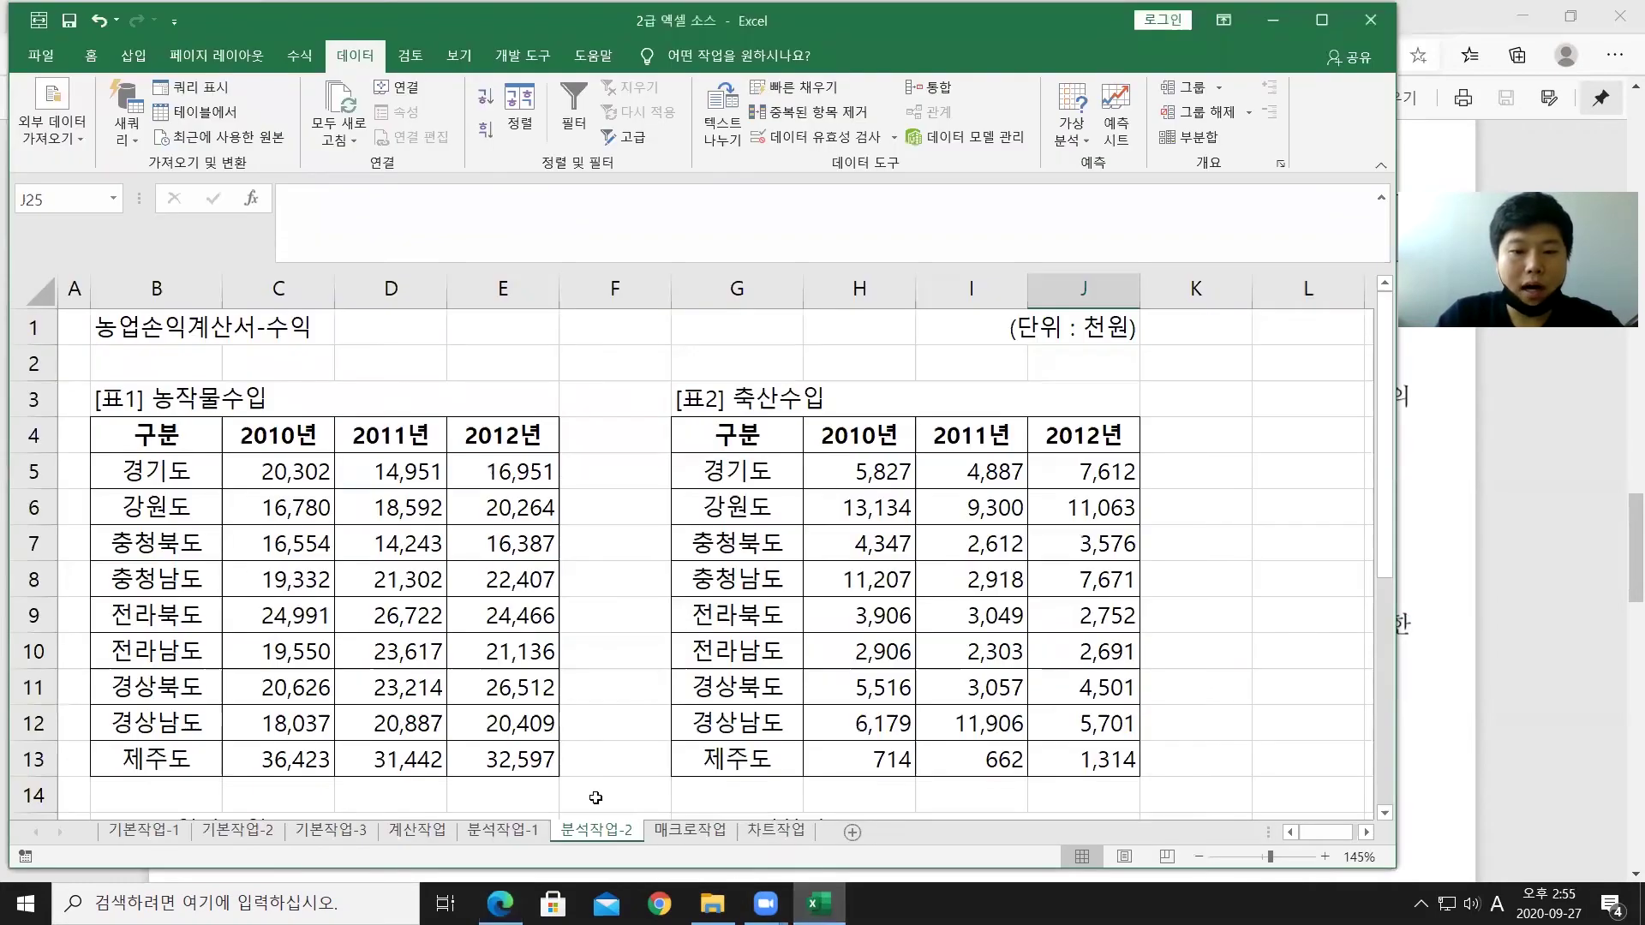
scroll(674, 711, down, 3)
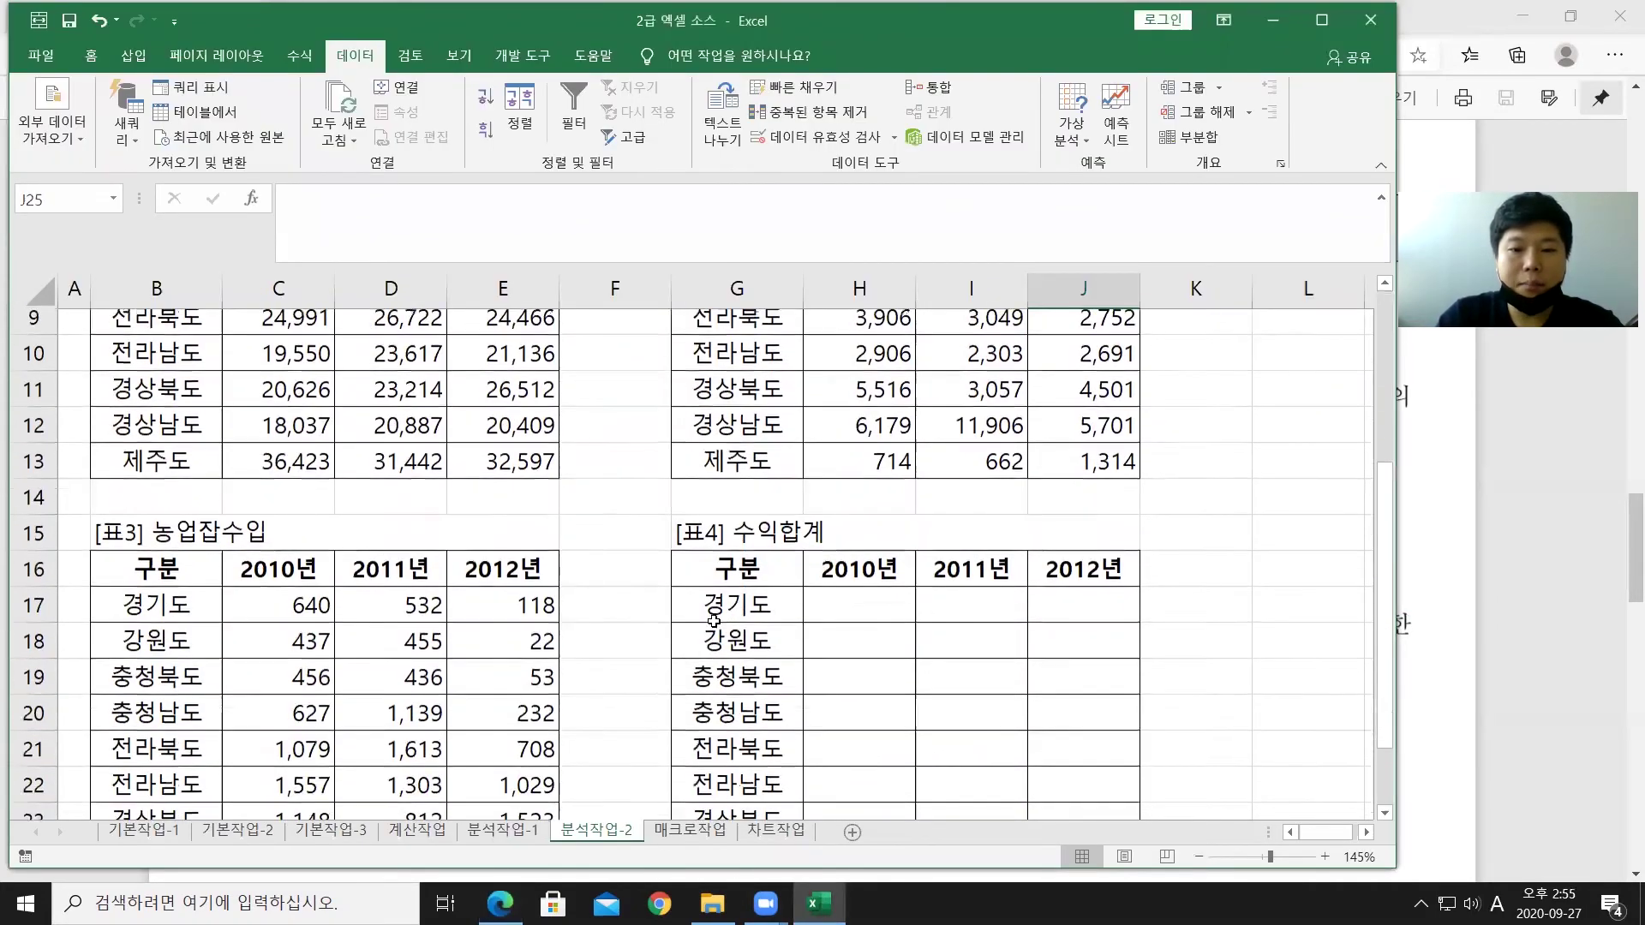
click(741, 561)
drag(741, 561, 1081, 748)
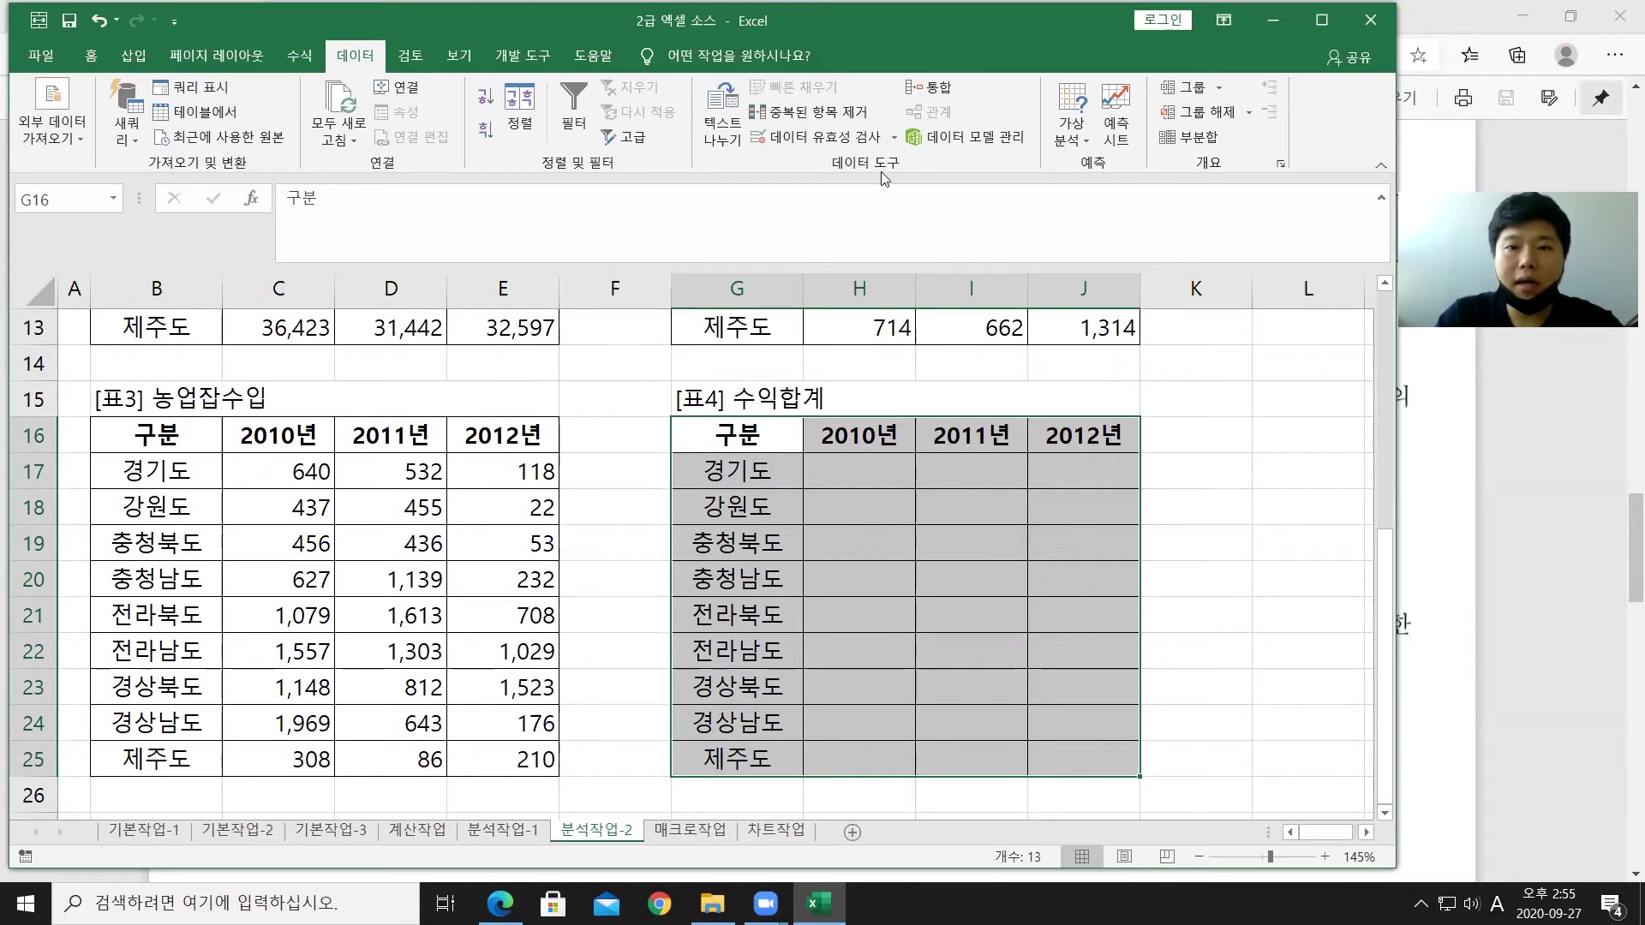
click(935, 91)
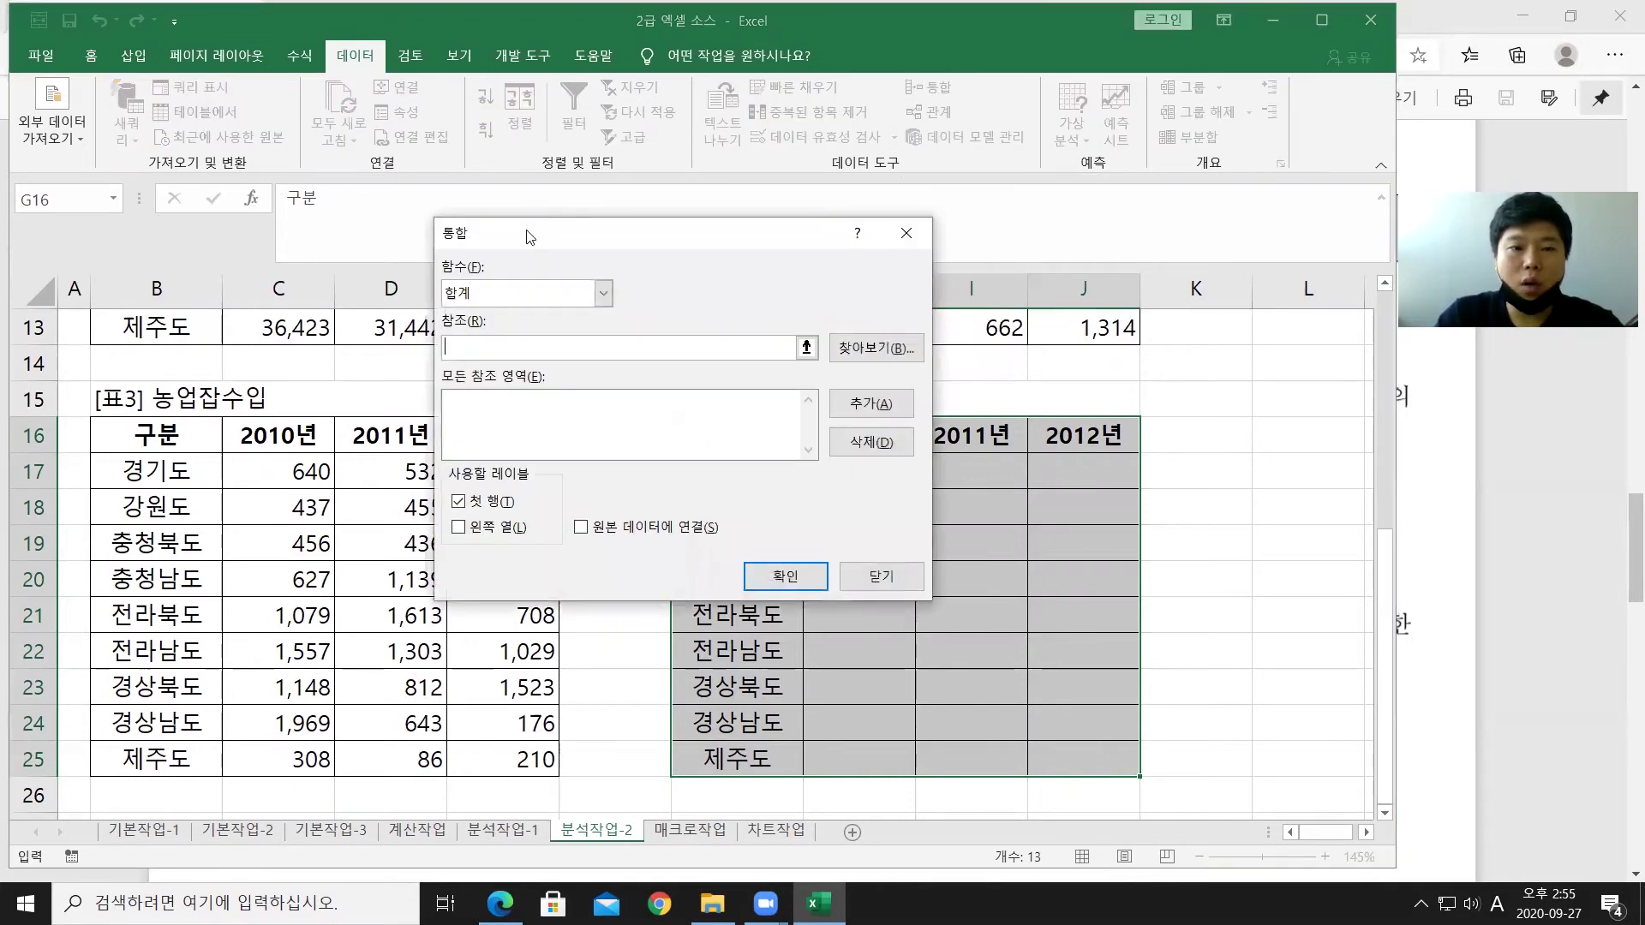
drag(538, 238, 778, 307)
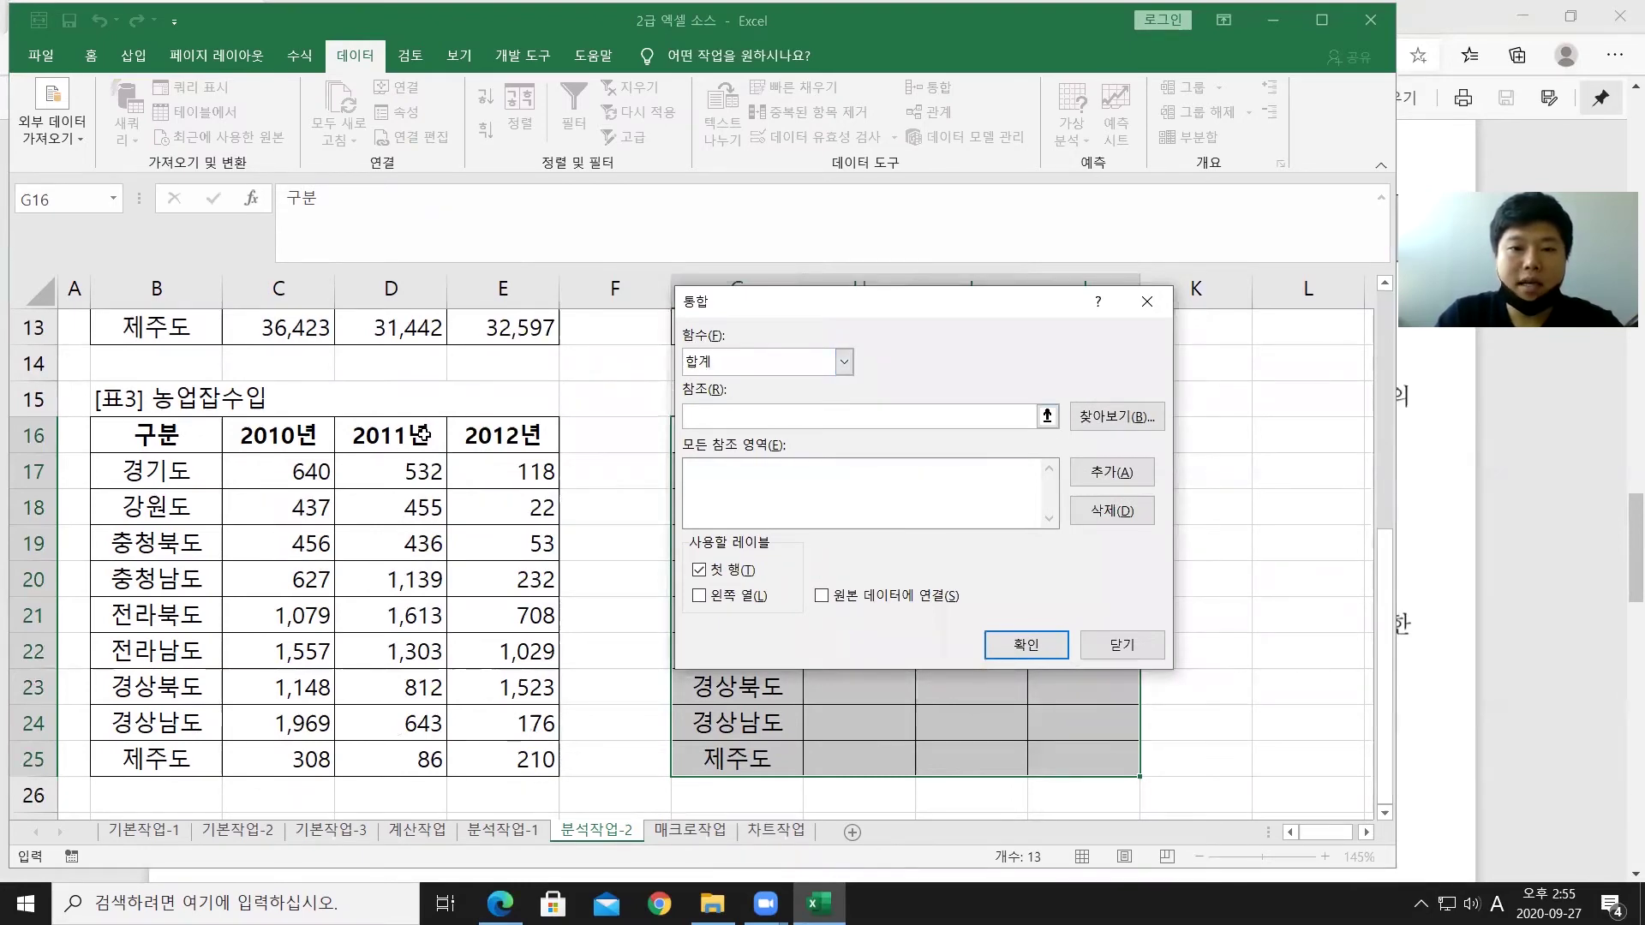
Step: Add the 농작물수입 range B4:E13 and the 축산수입 range G4:J13 to the consolidation references
scroll(343, 557, up, 4)
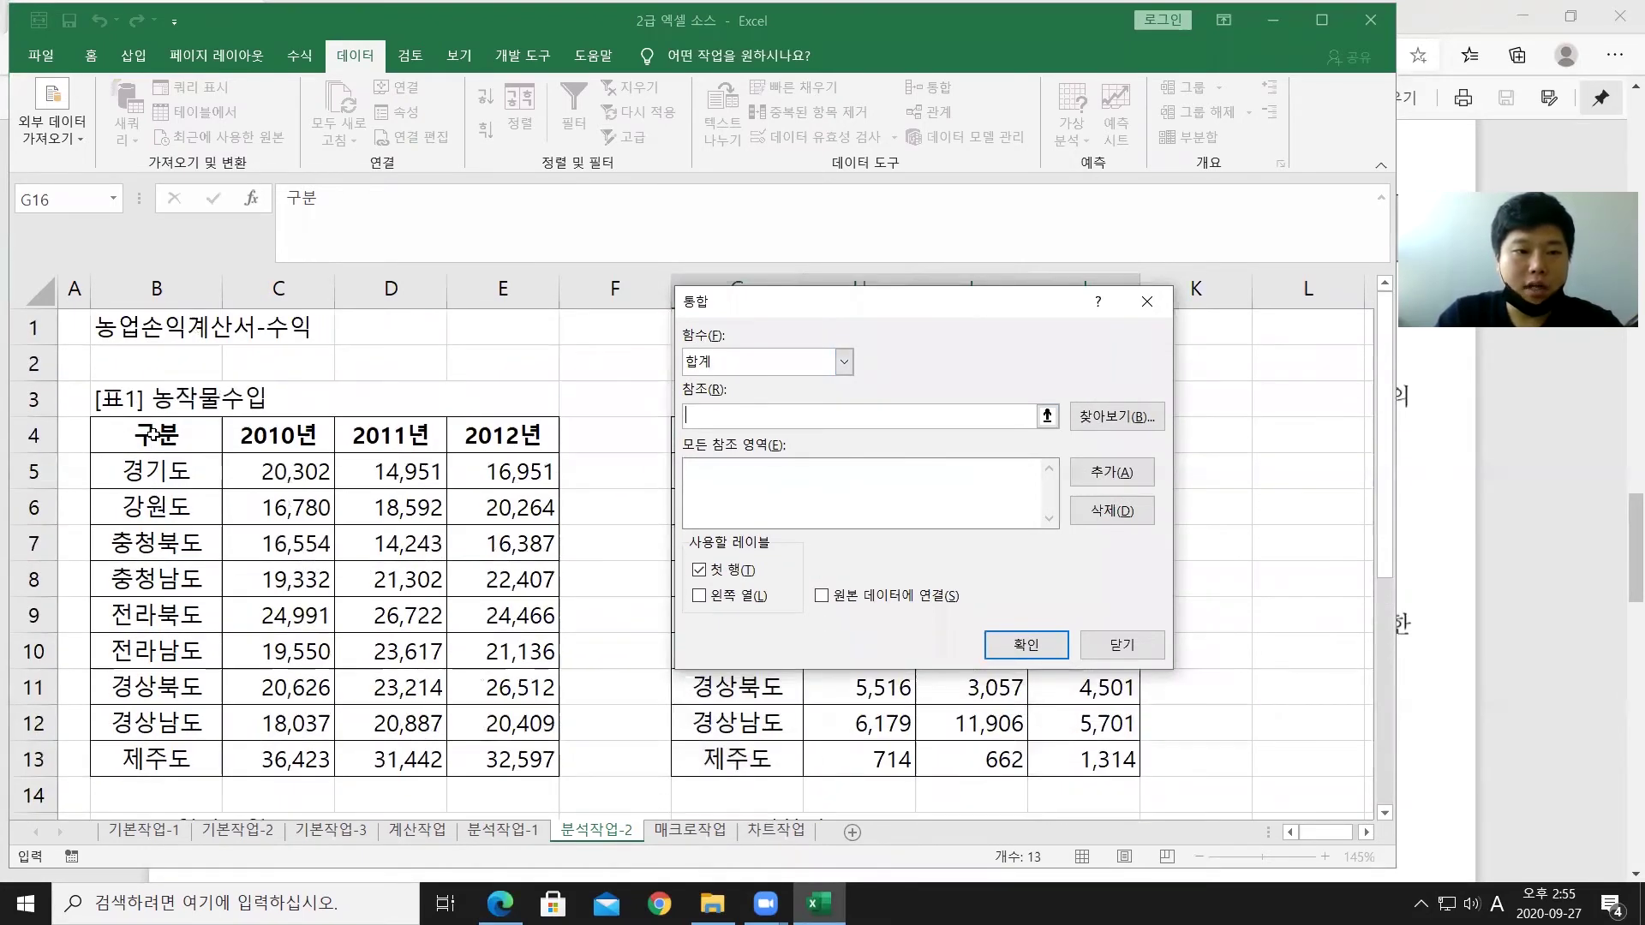
drag(155, 435, 513, 759)
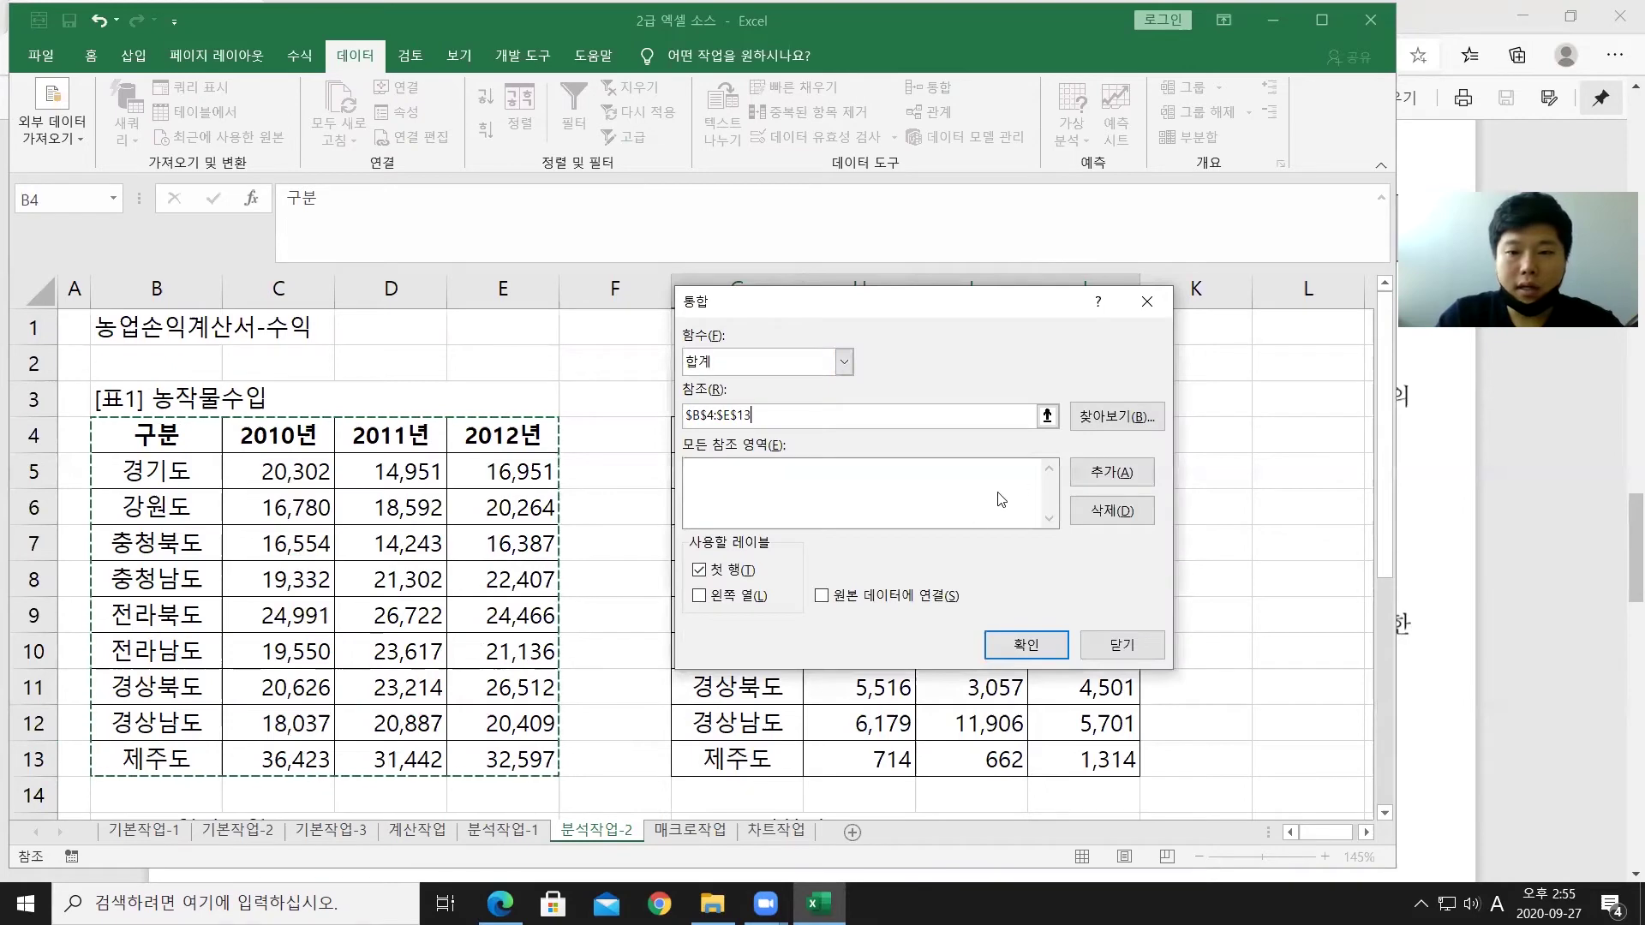
click(1102, 473)
drag(882, 306, 342, 196)
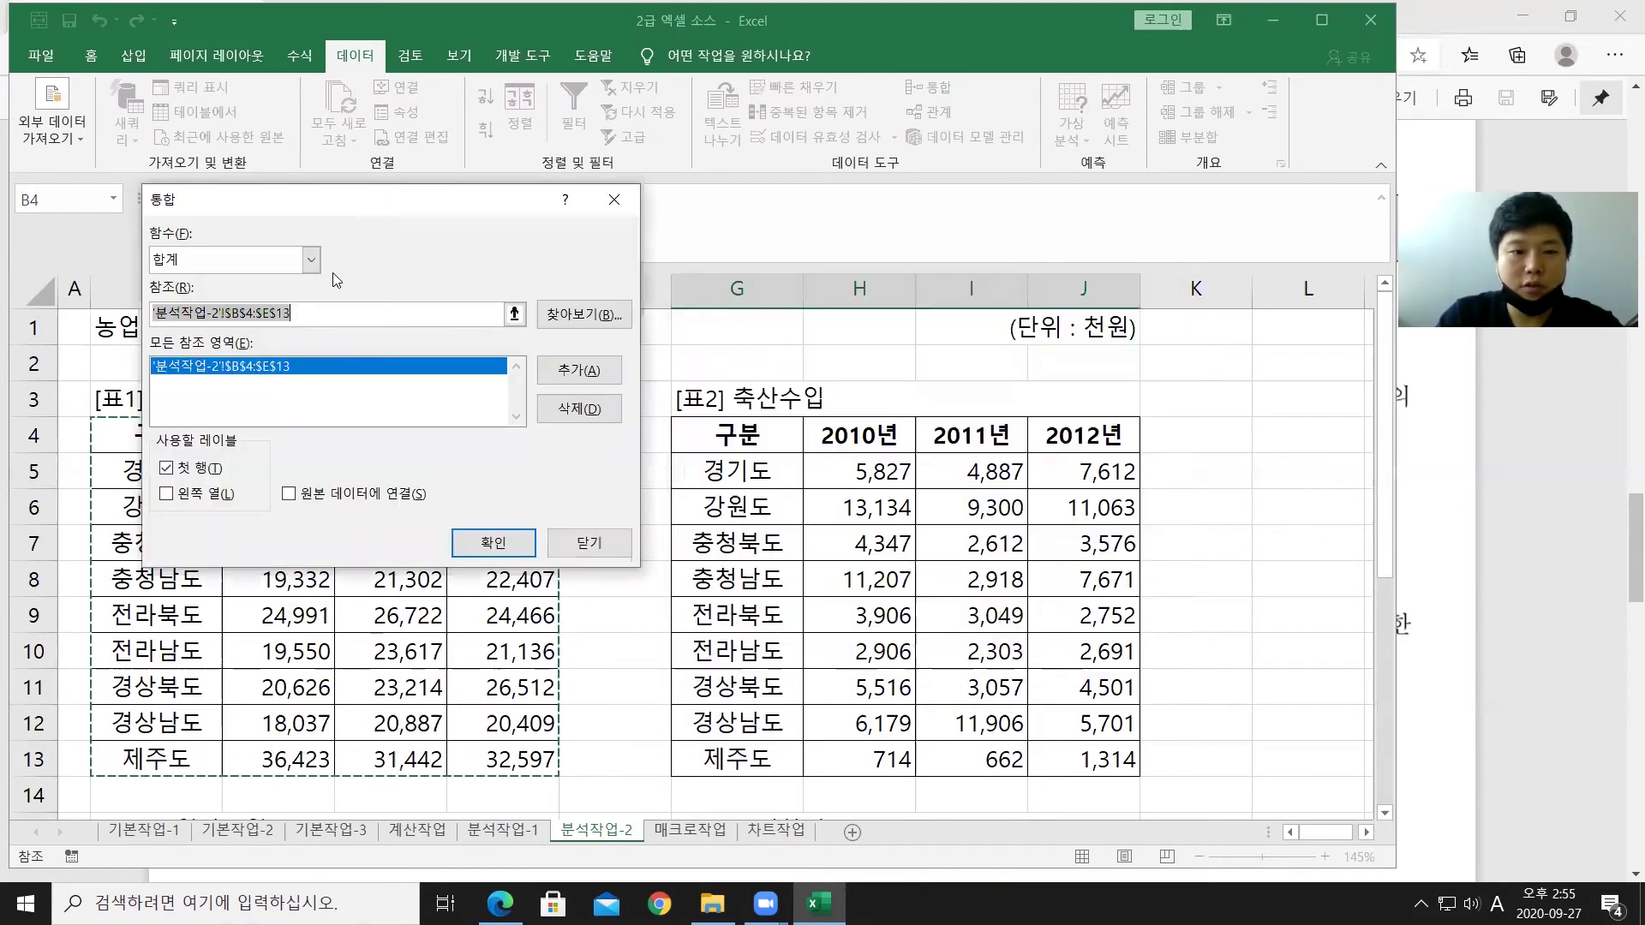
drag(736, 435, 1056, 759)
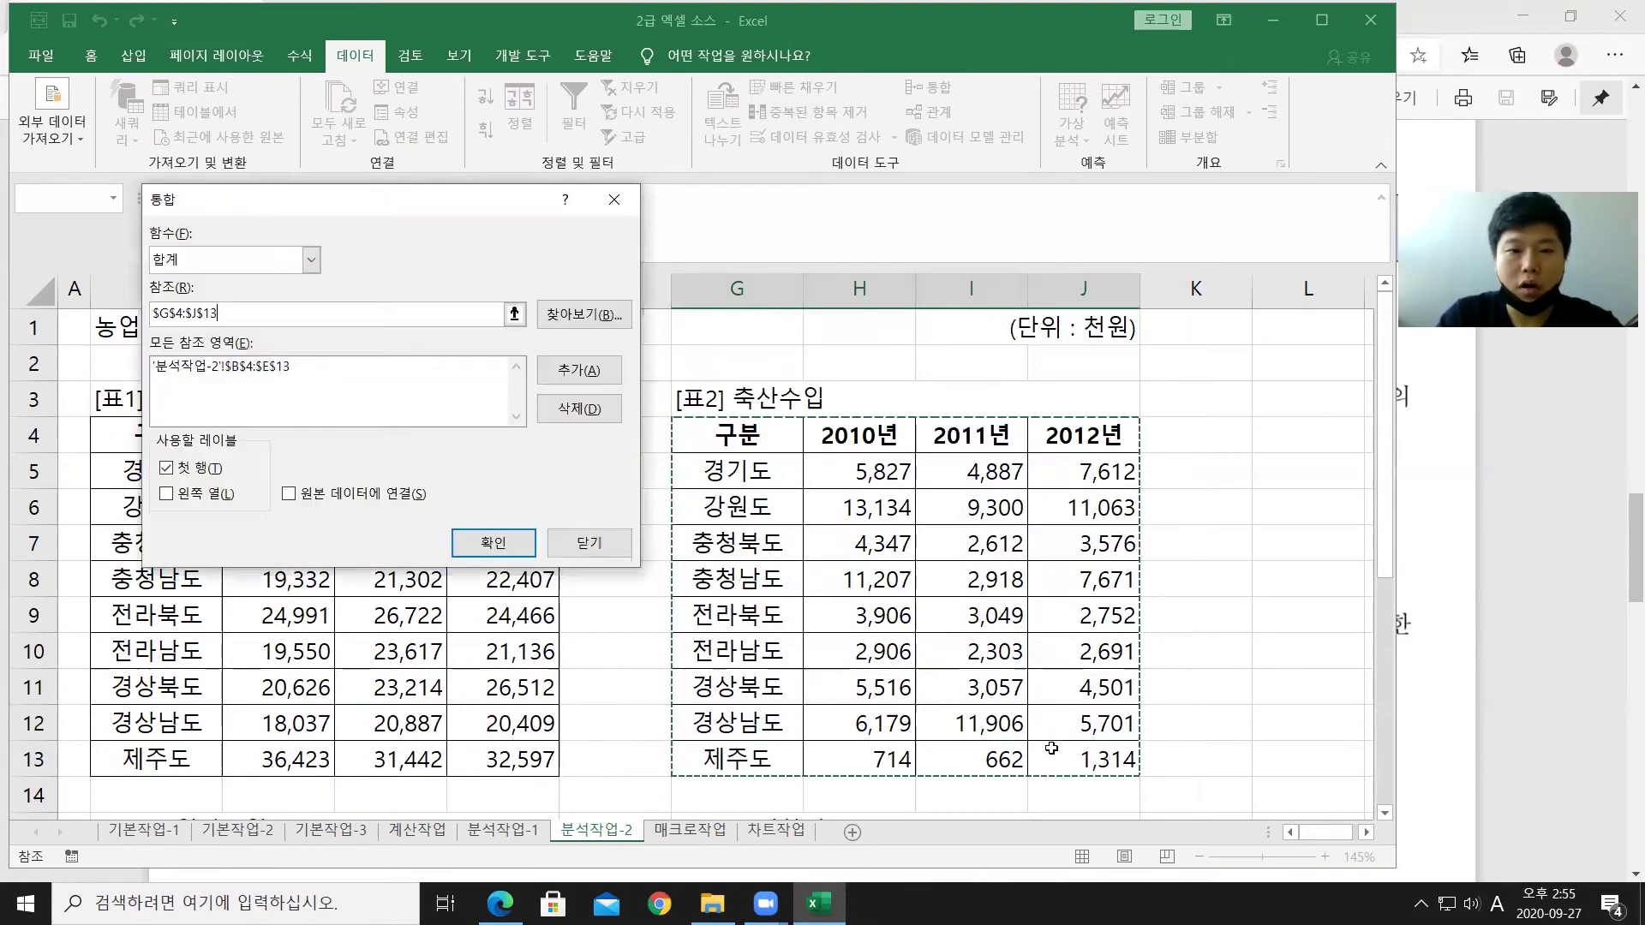
click(579, 370)
Step: Add the 농업잡수입 range B16:E25 to the consolidation references and enable the left column (왼쪽 열) labels
scroll(465, 623, down, 2)
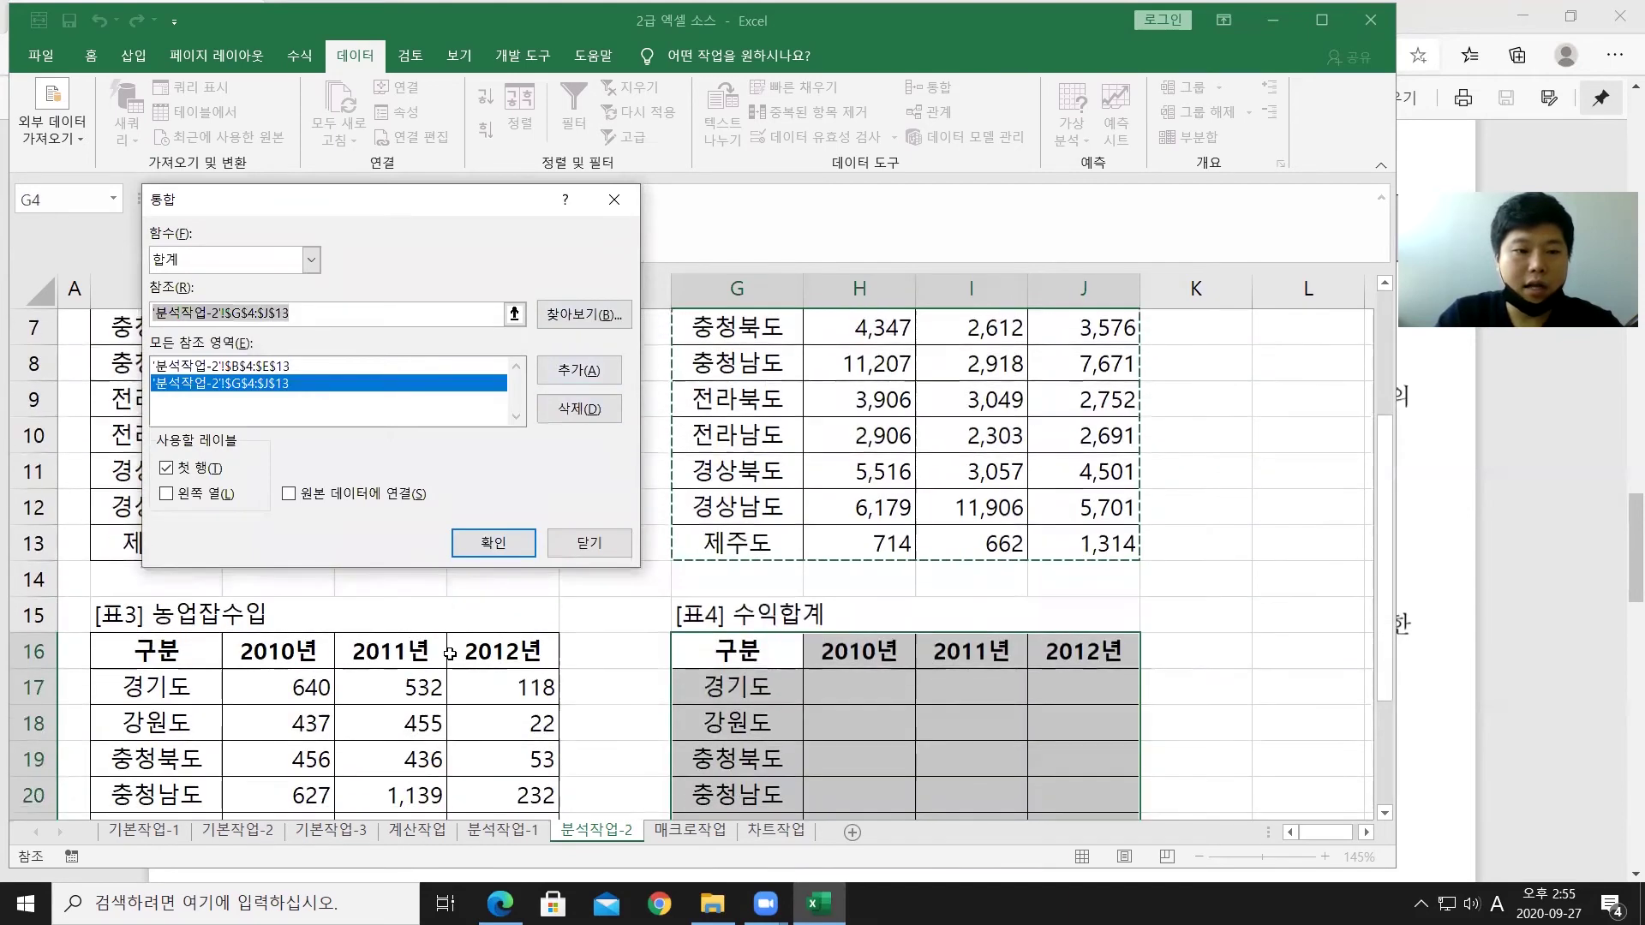
drag(146, 658, 492, 793)
click(561, 364)
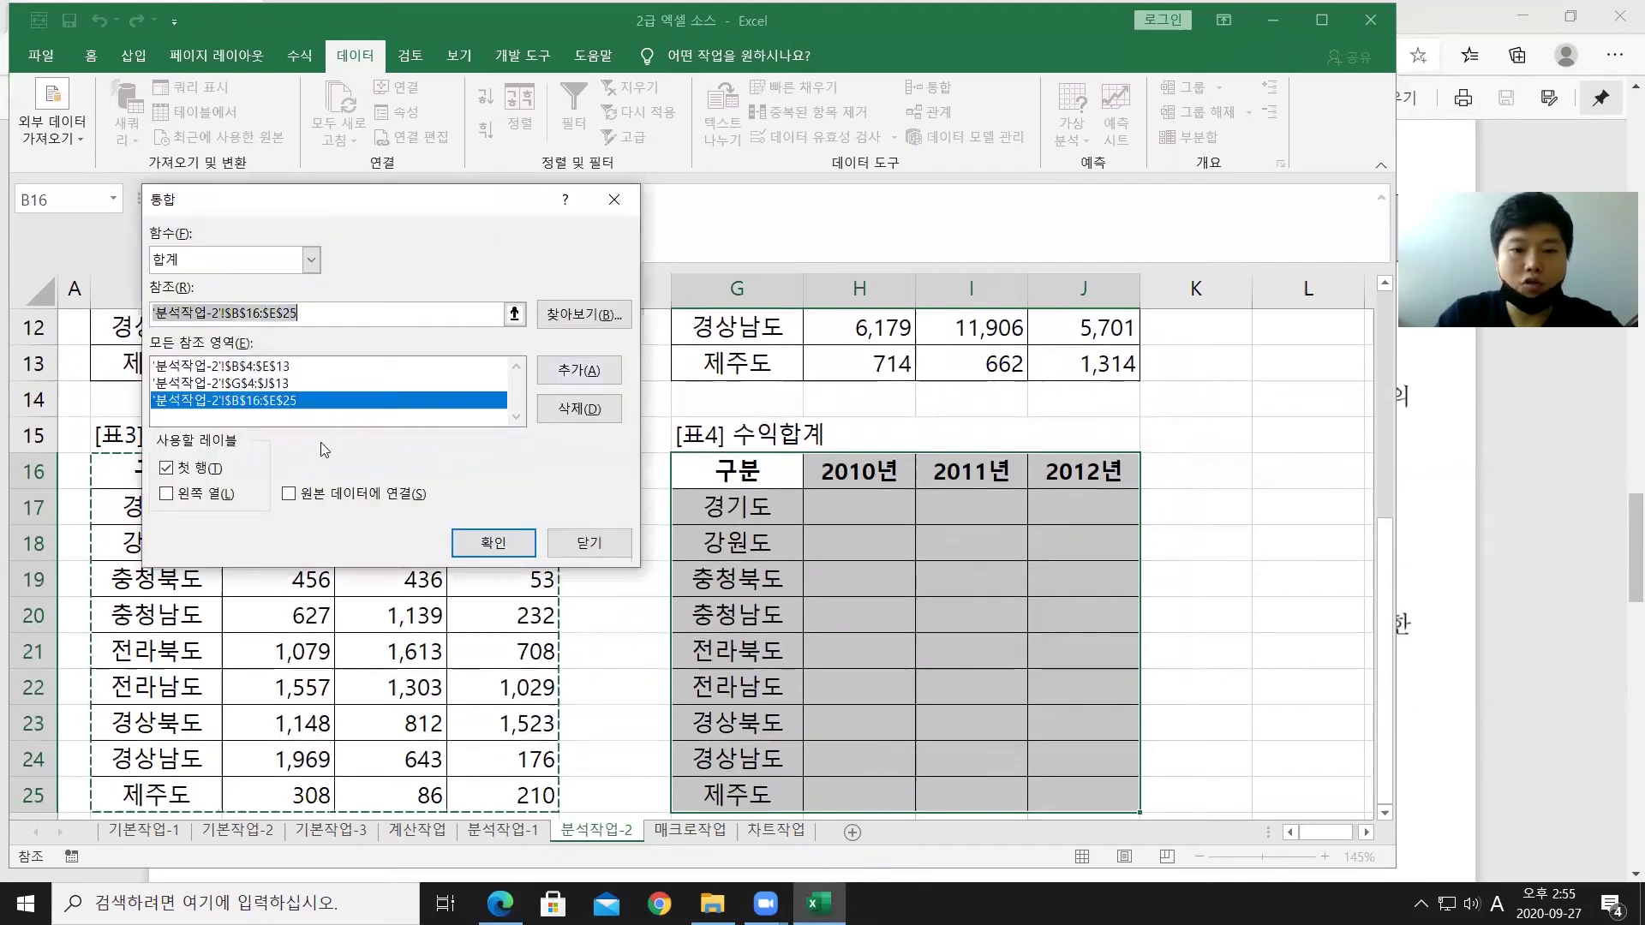
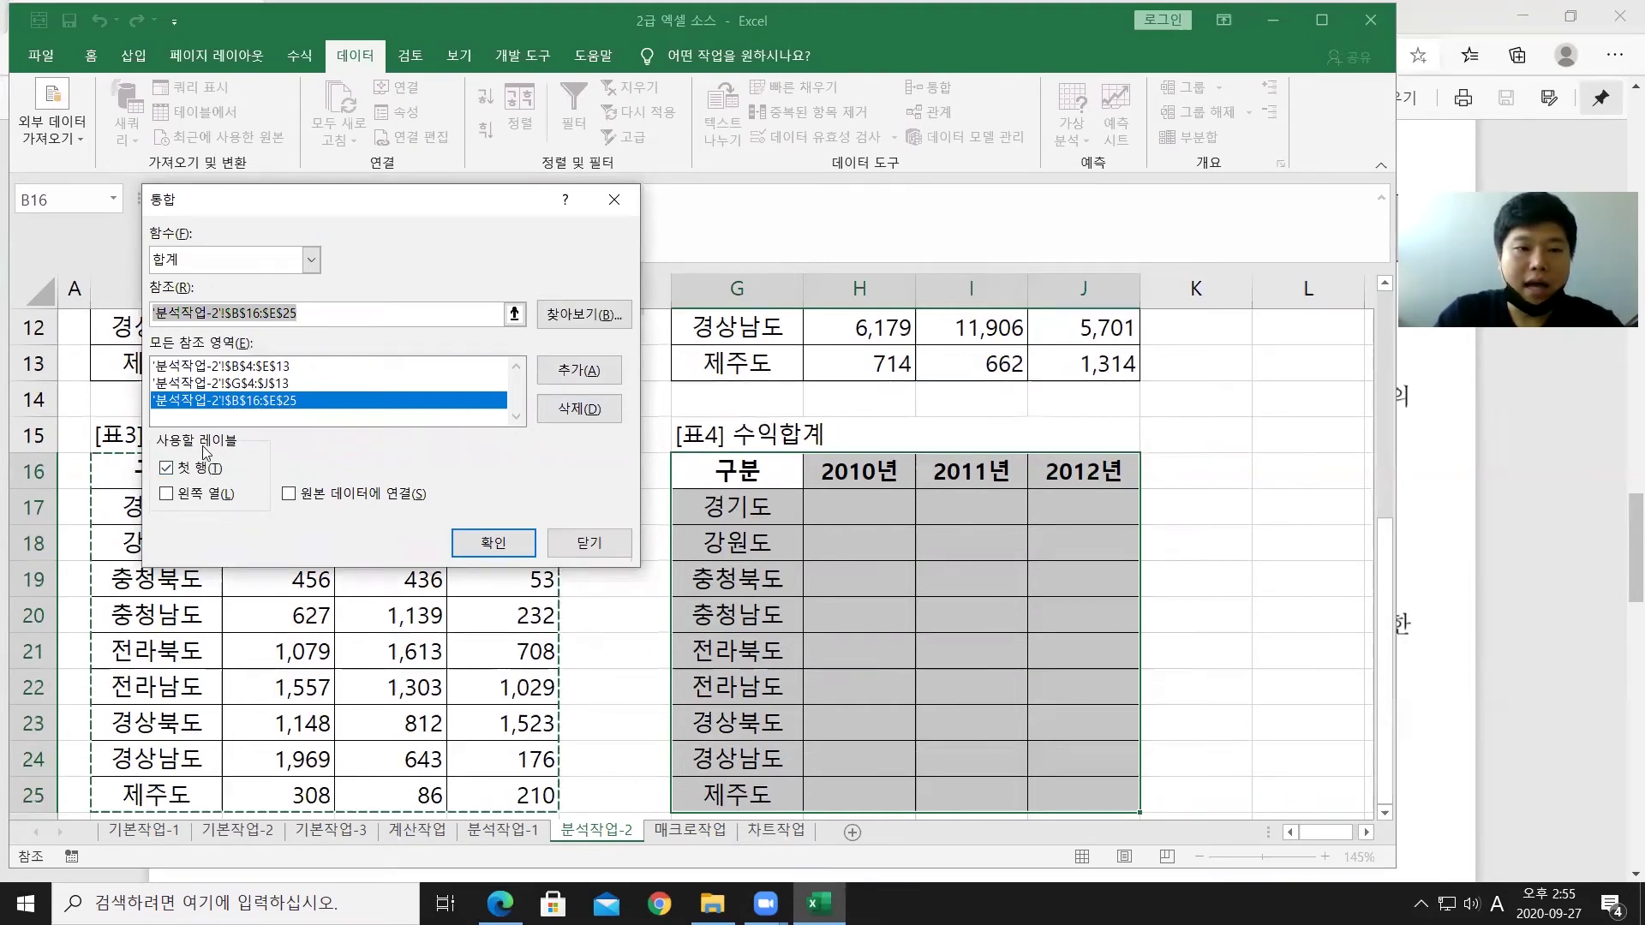
click(203, 496)
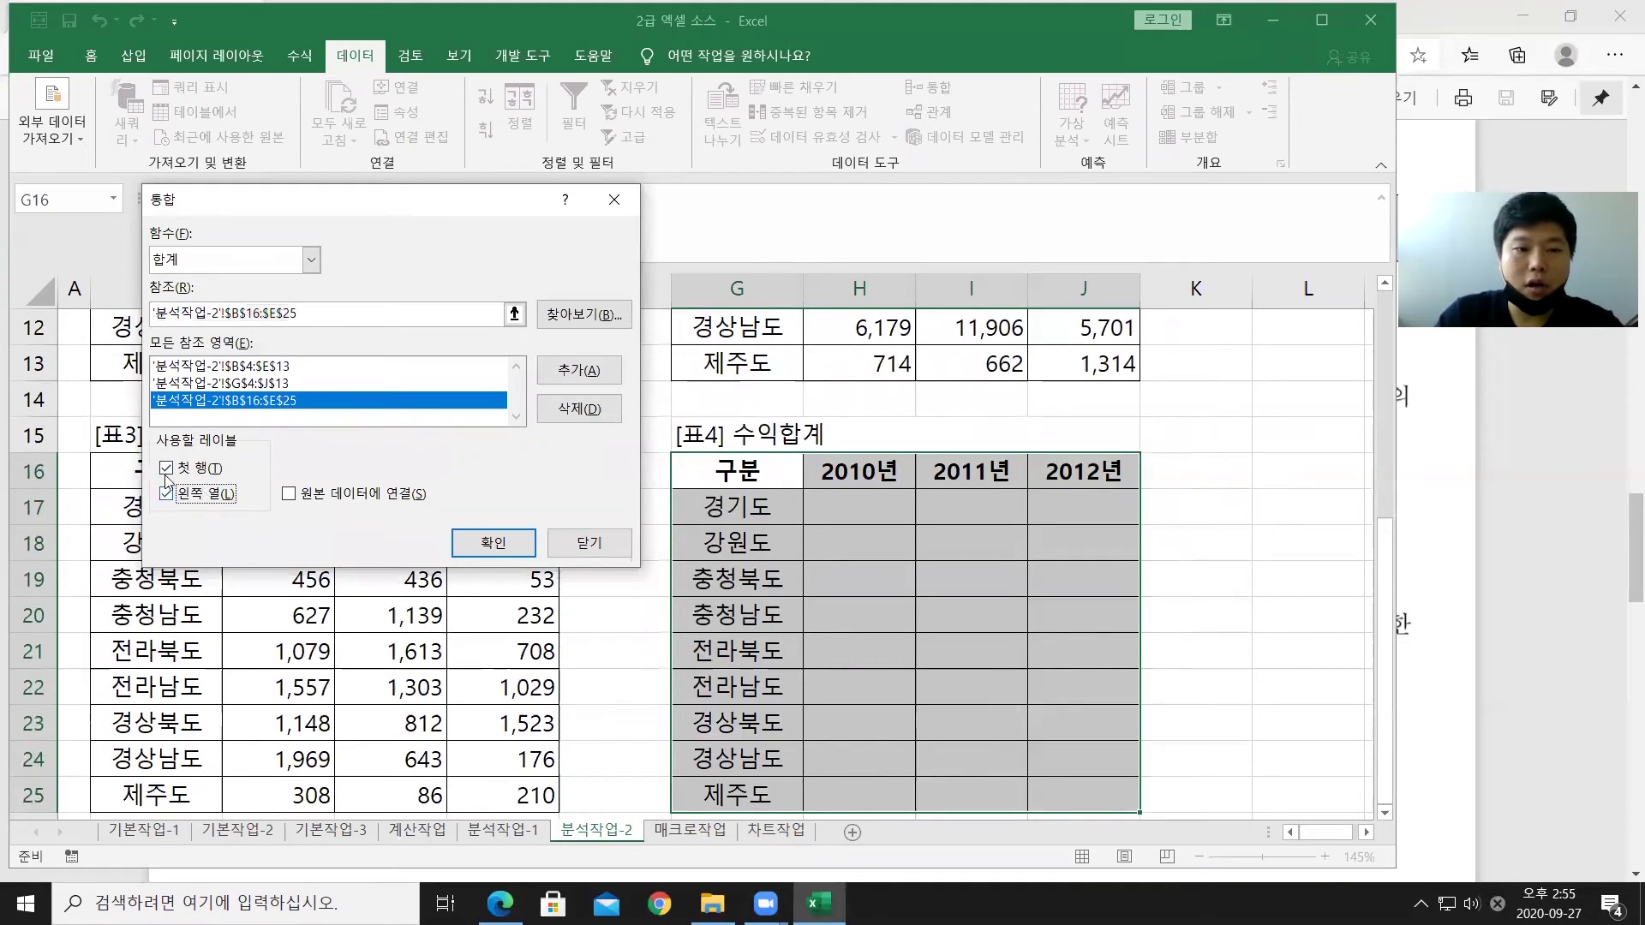
Step: Run the sum consolidation with top row and left column labels, and check the filled 수익합계 table
click(462, 543)
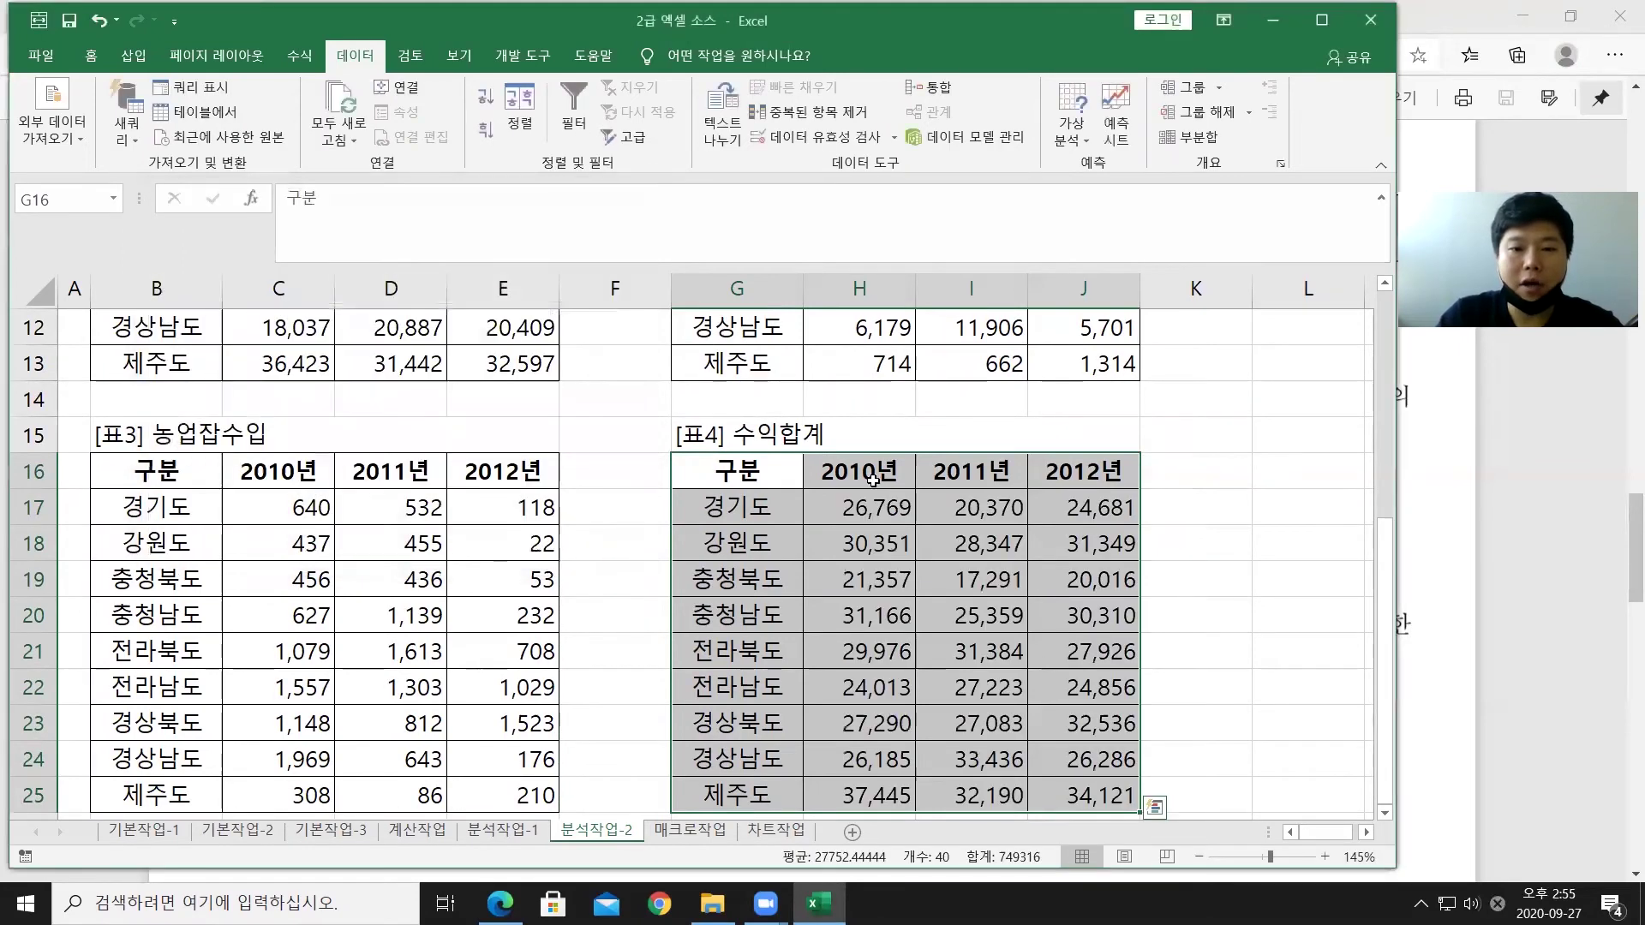
drag(782, 477, 1105, 470)
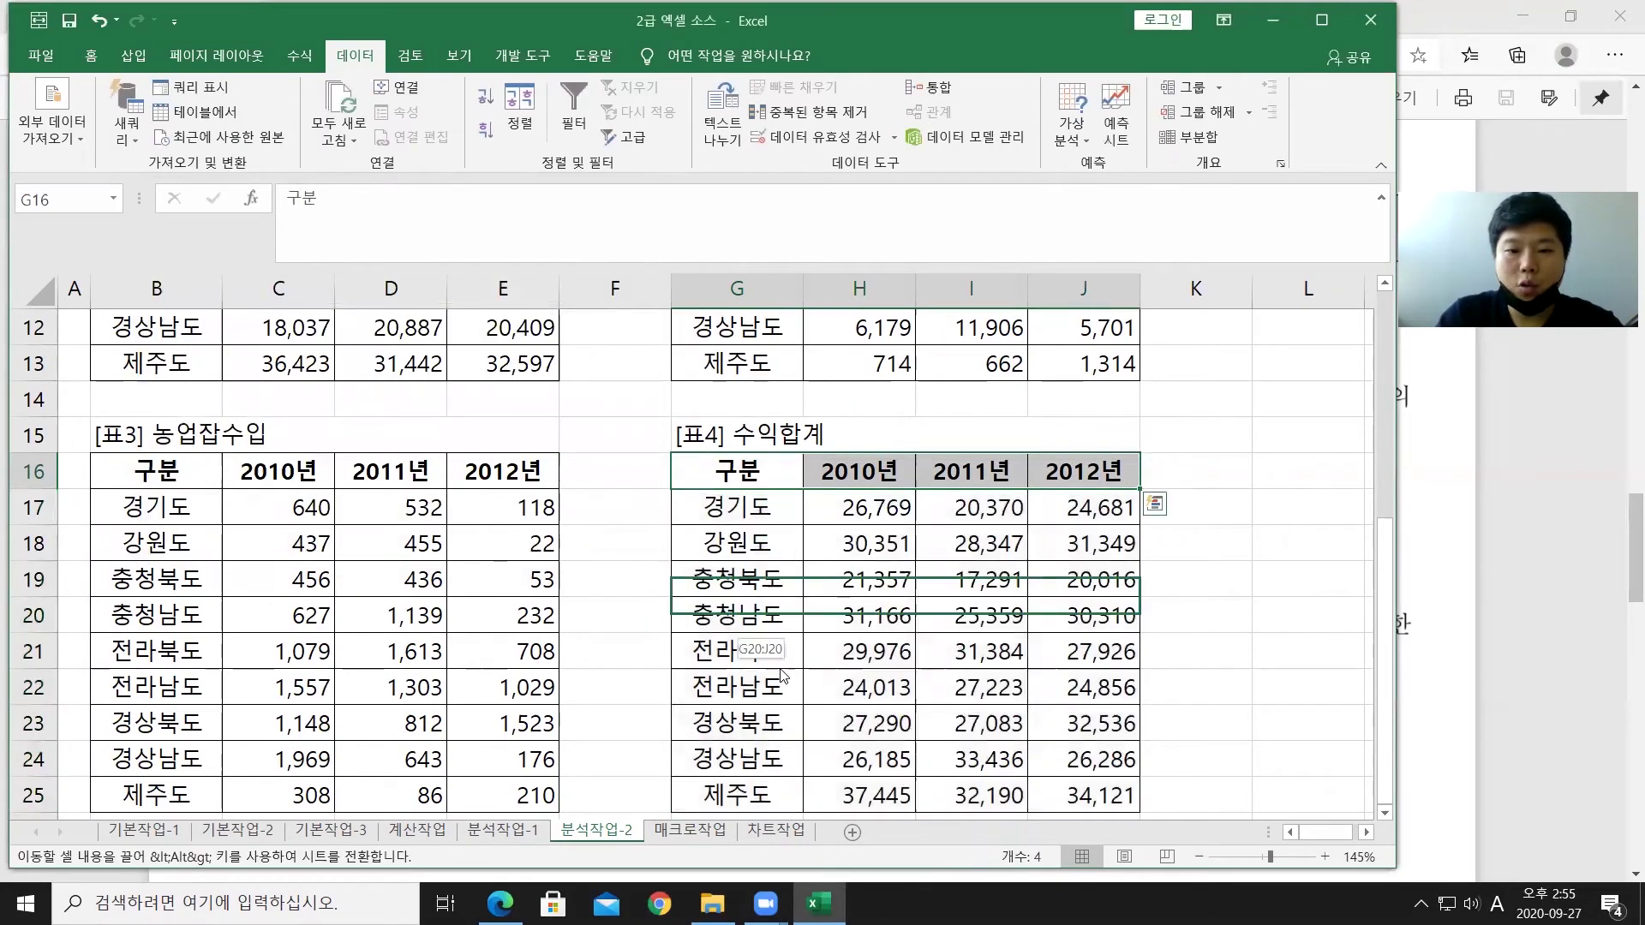
drag(764, 478, 749, 771)
drag(848, 533, 985, 651)
drag(844, 489, 1105, 797)
Step: Switch to the exam PDF and read the 매크로작업 instructions for the 서식 and 합계 macros, noting their ranges and button areas
scroll(794, 583, down, 1)
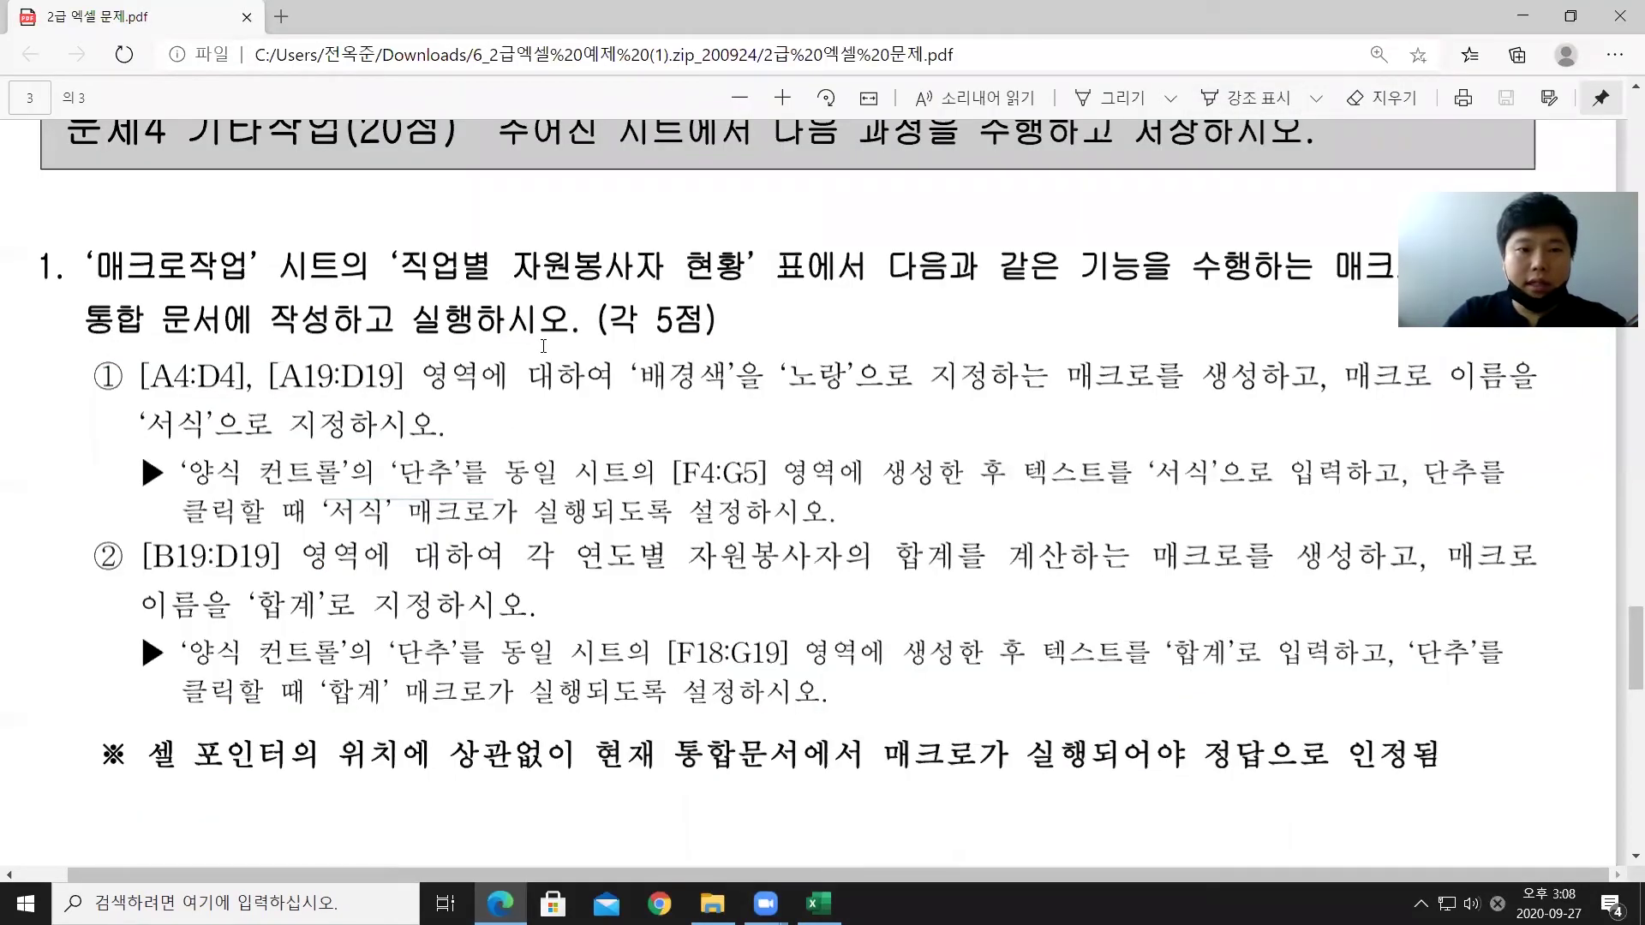
scroll(543, 346, up, 1)
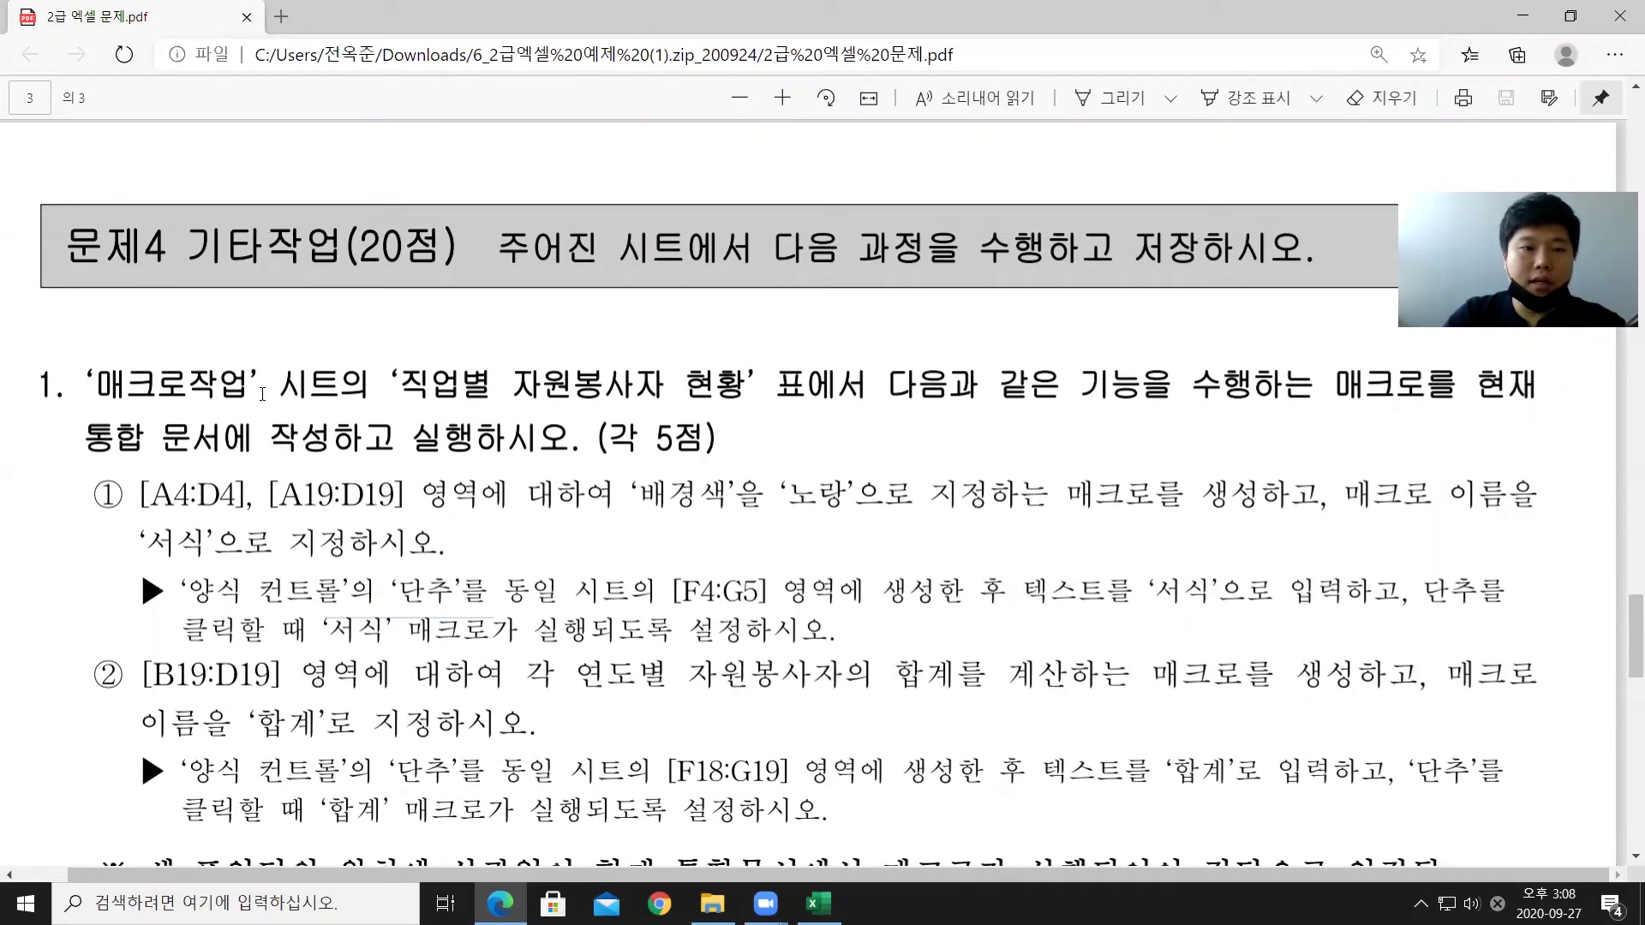
drag(101, 371, 240, 403)
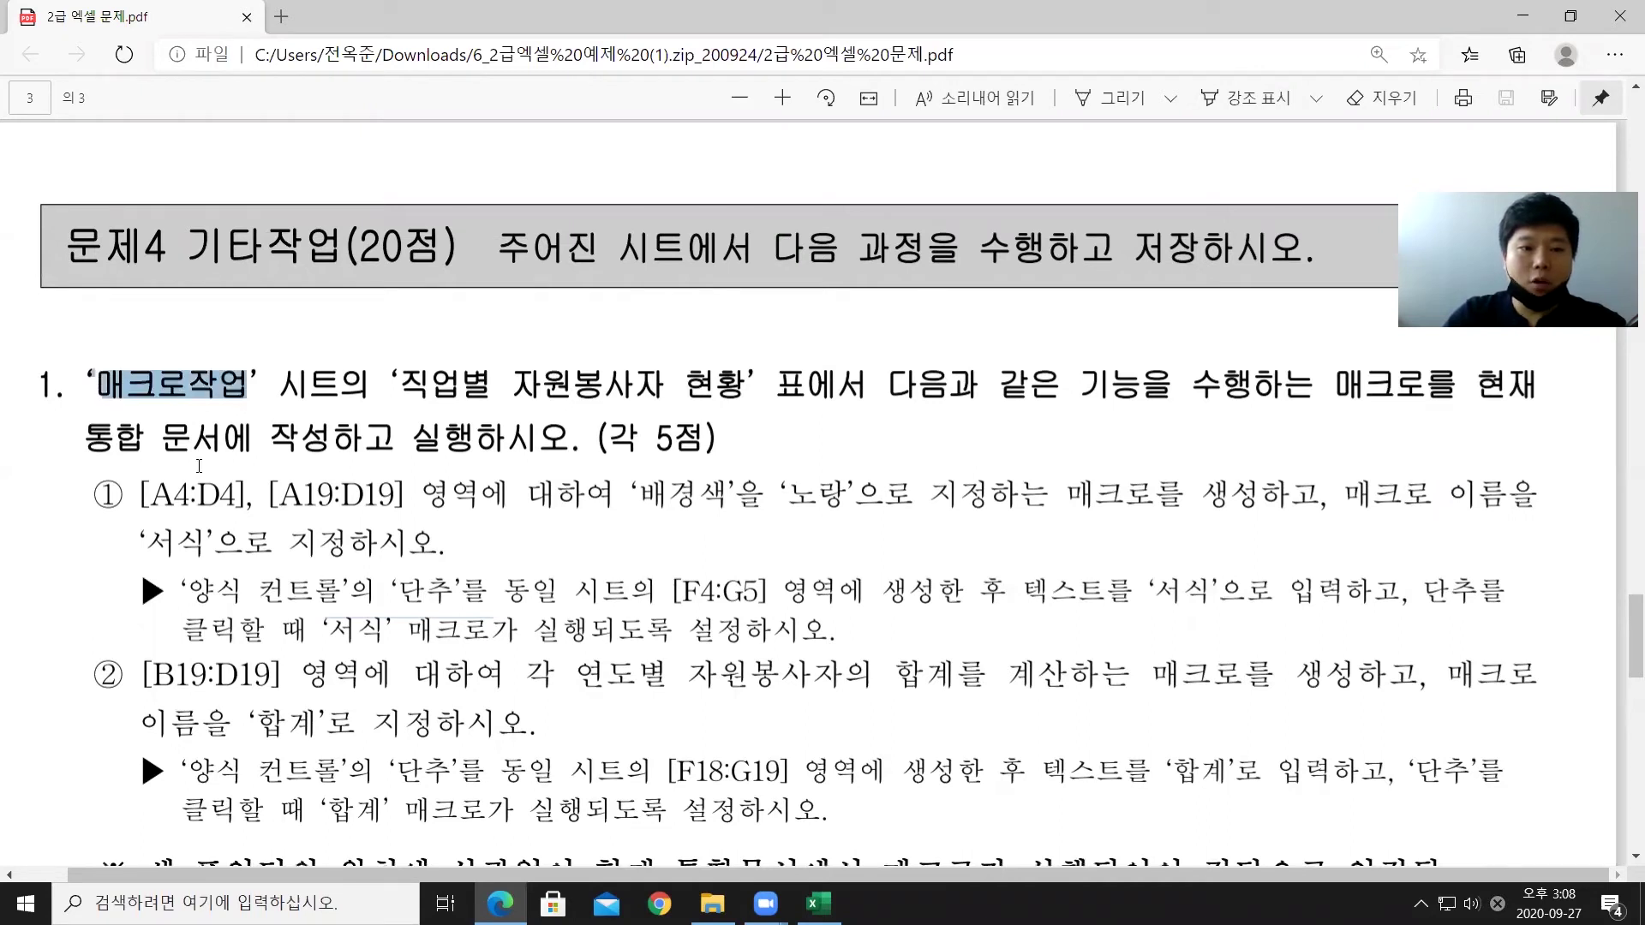
drag(98, 486, 120, 492)
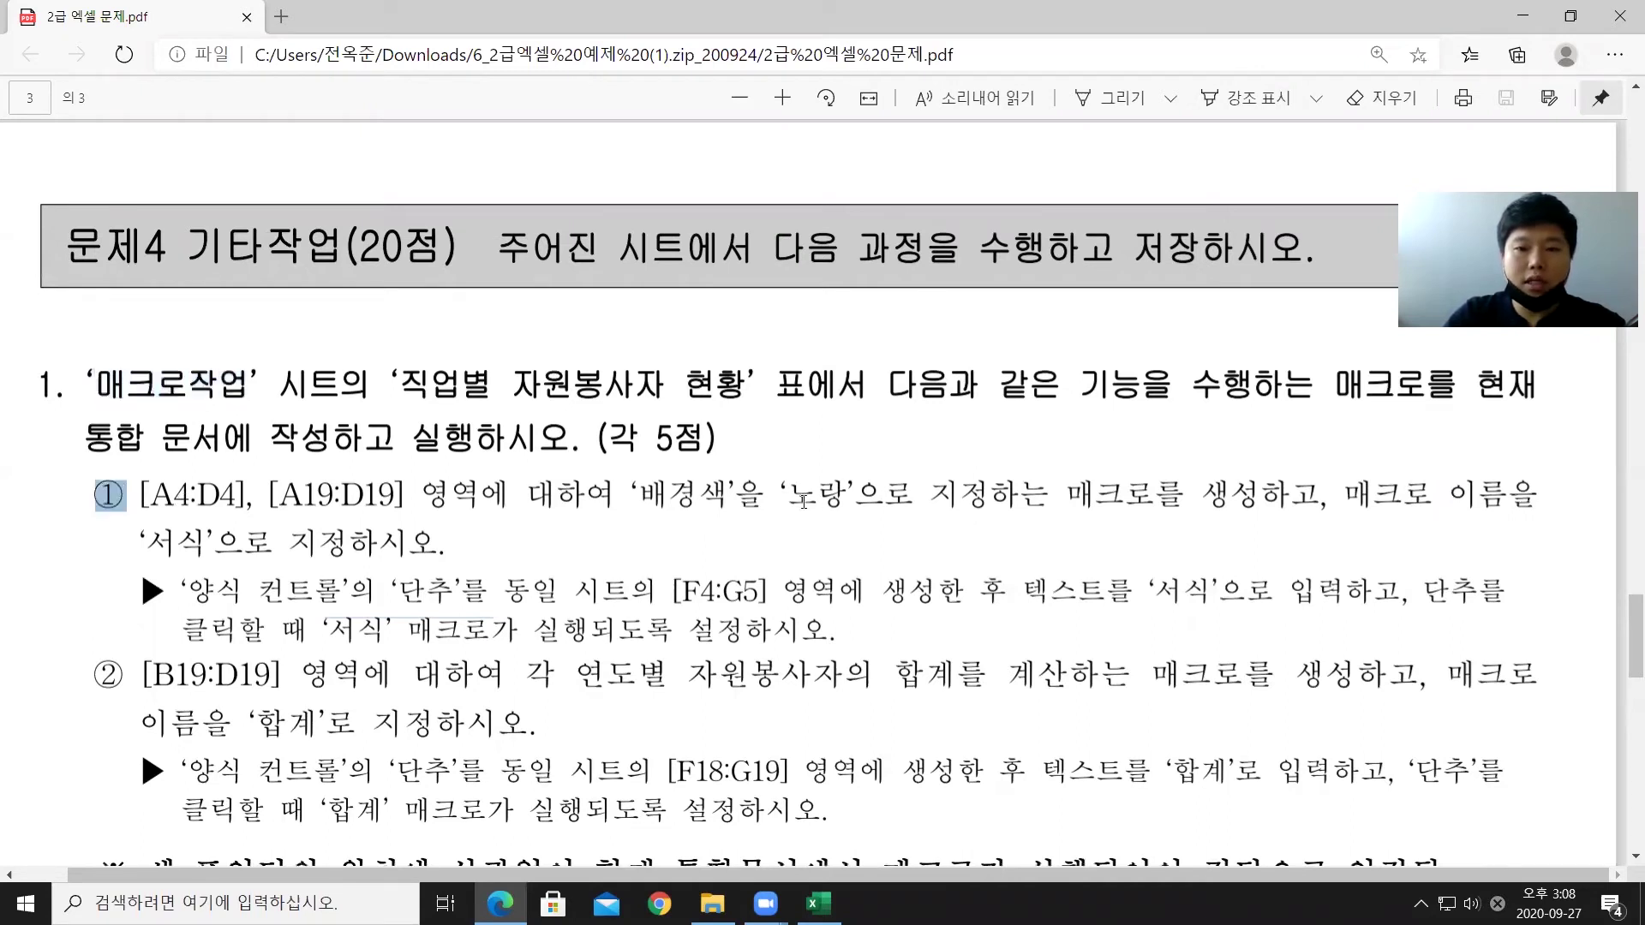
drag(96, 674, 125, 683)
drag(253, 724, 311, 726)
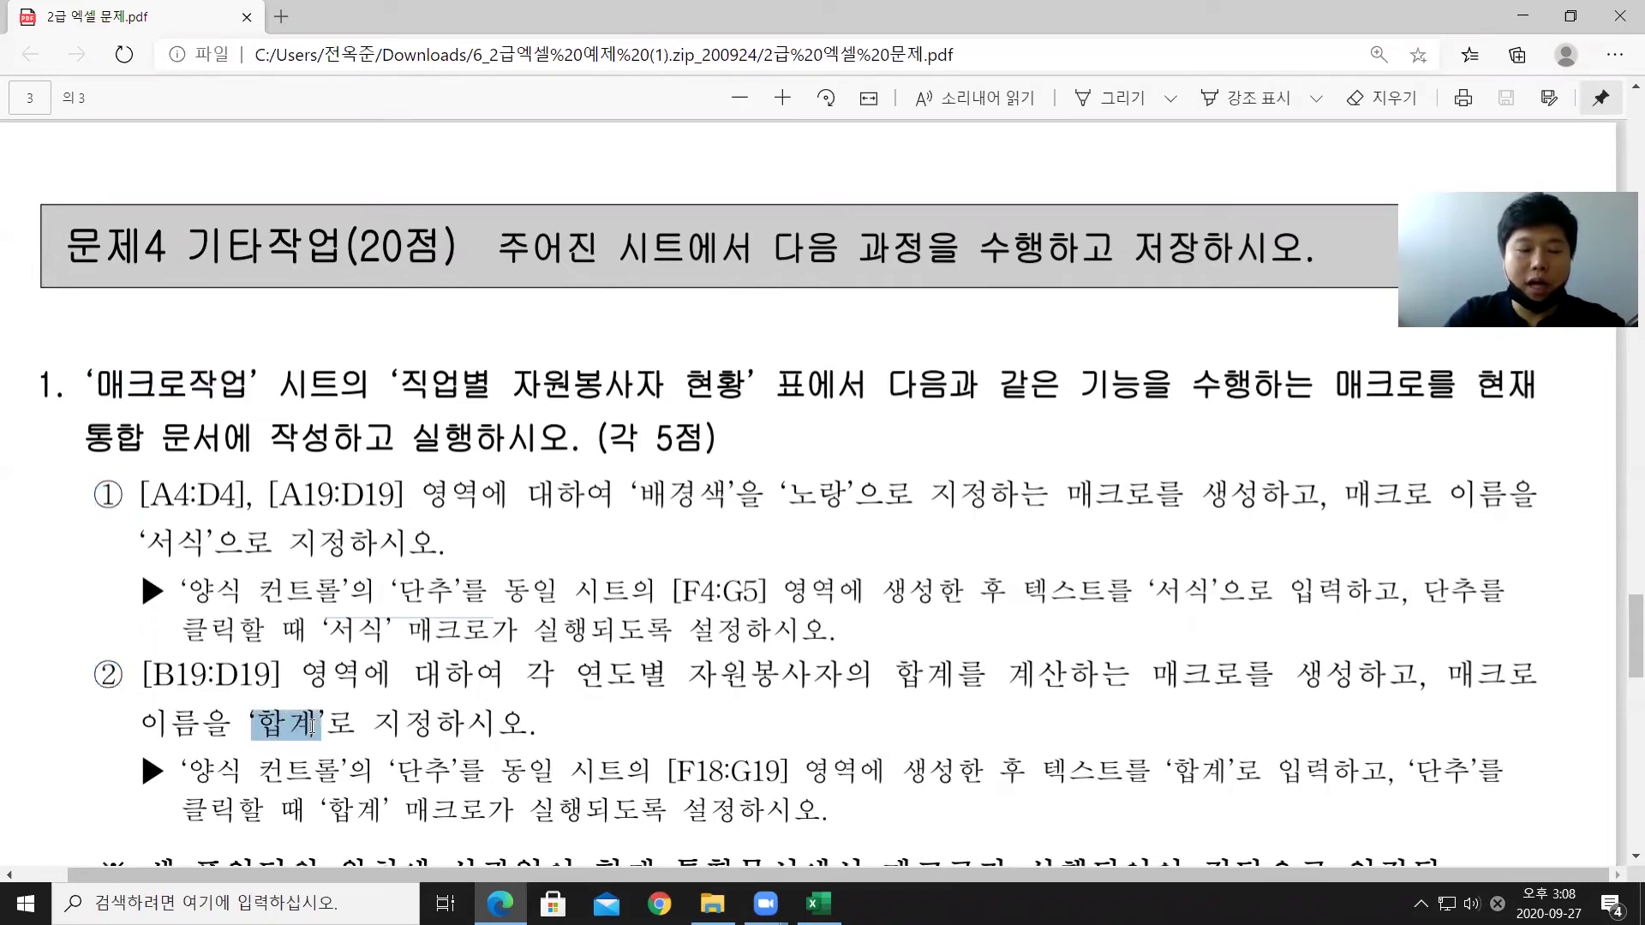
click(336, 543)
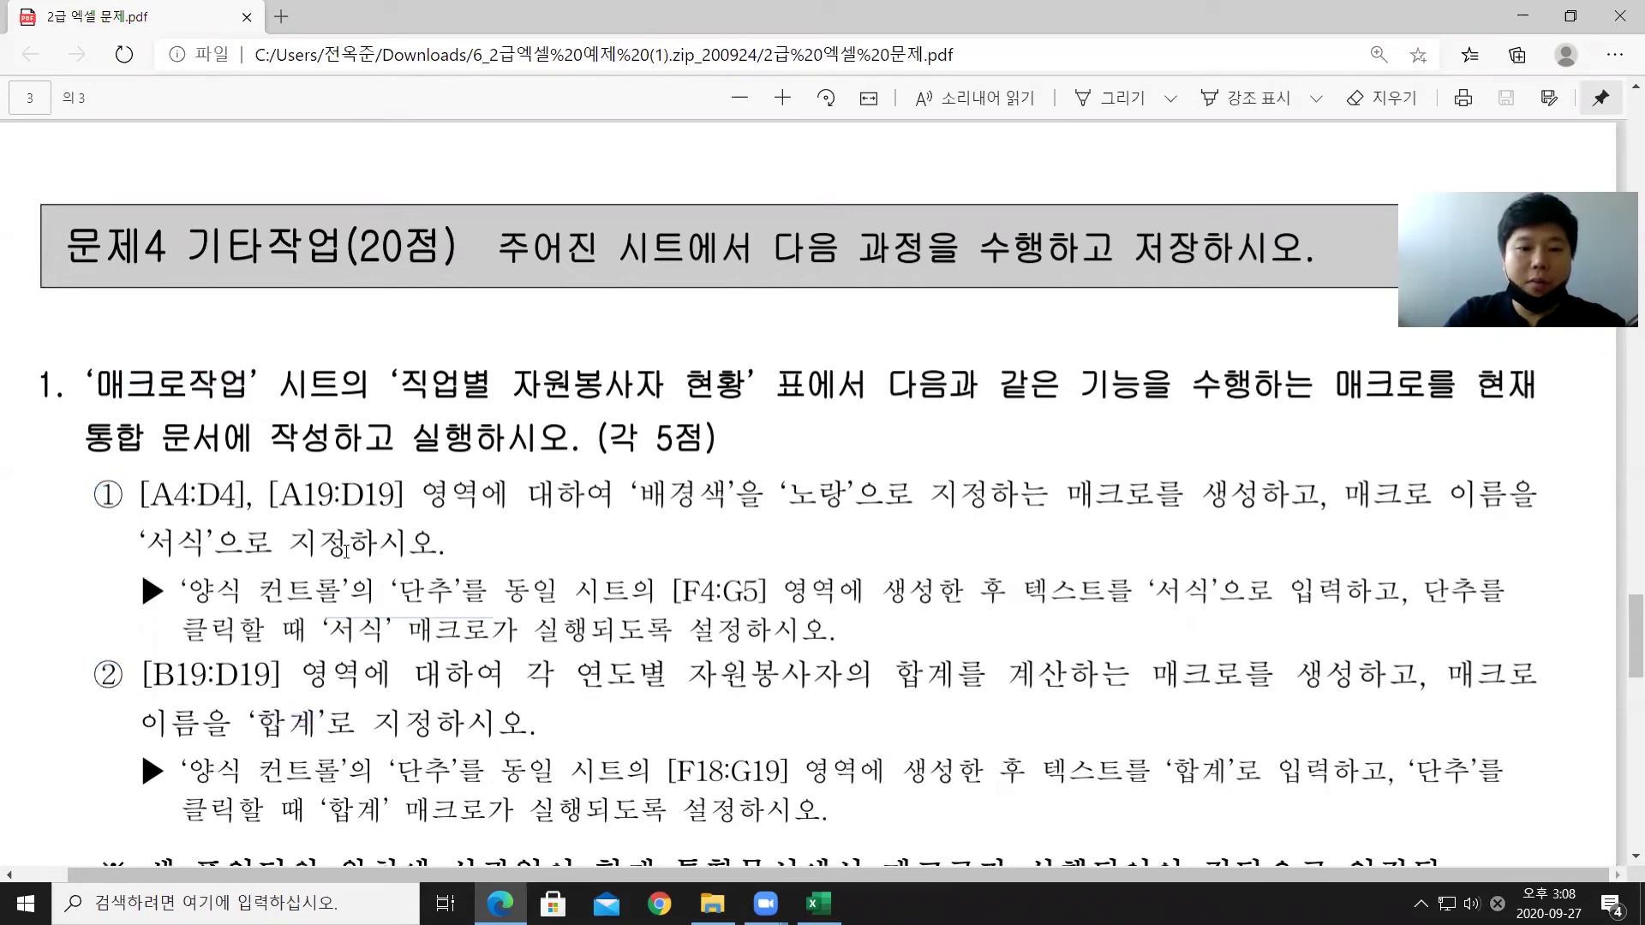
Step: Switch to Excel and start recording a macro named 서식 on the 매크로작업 sheet, stored in the current workbook
click(818, 903)
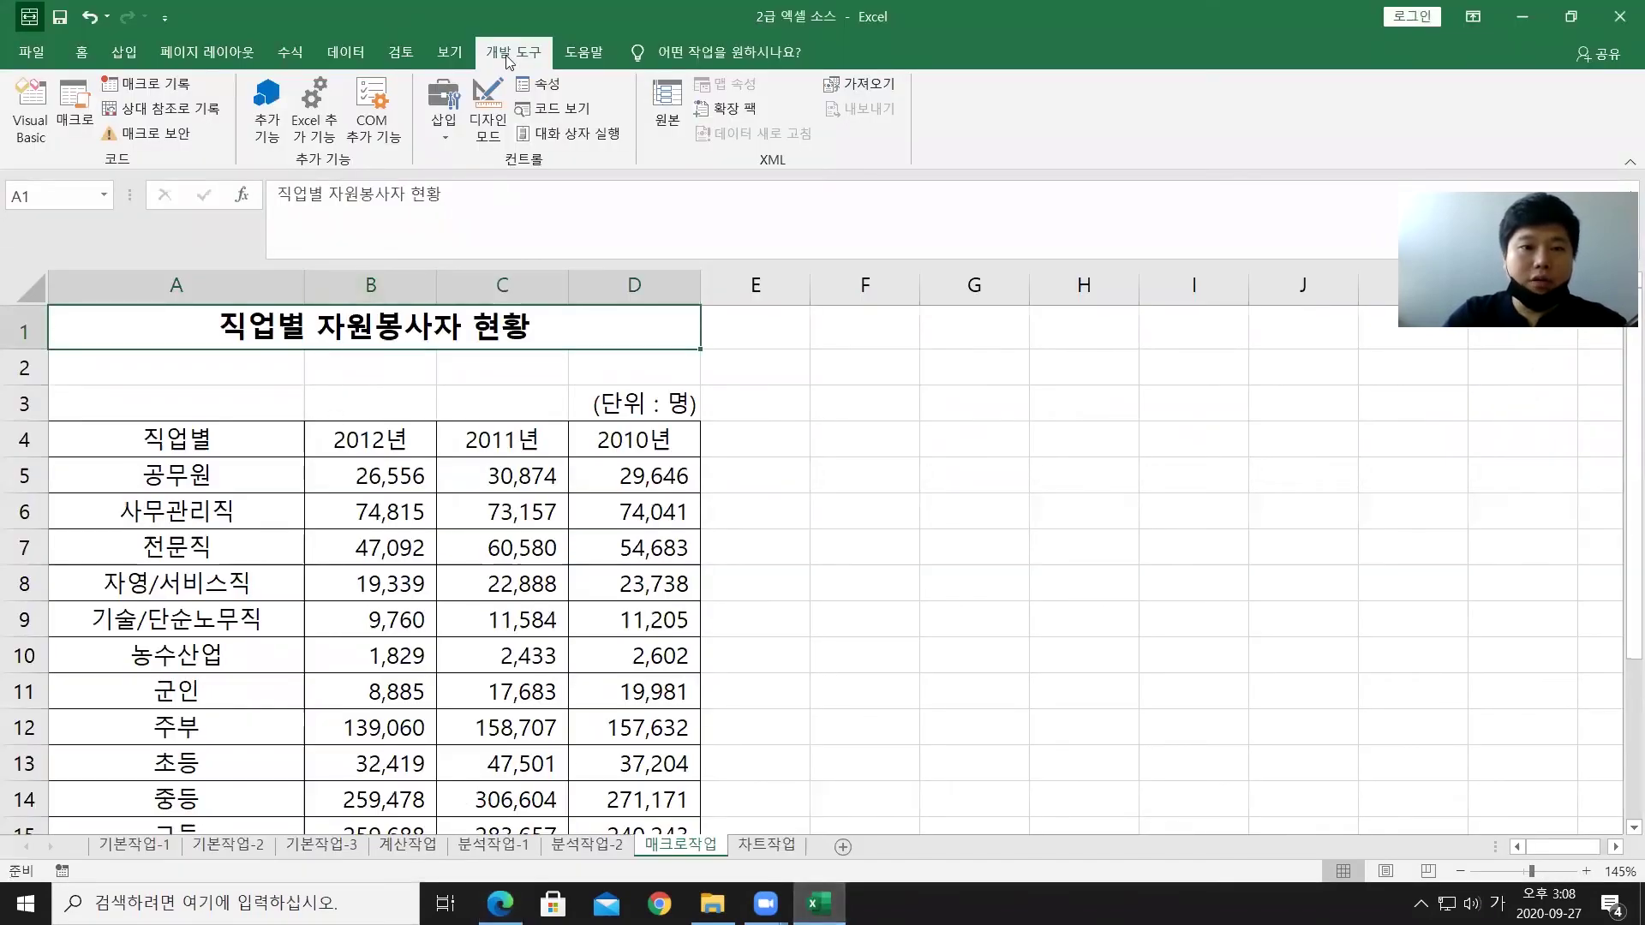
click(140, 88)
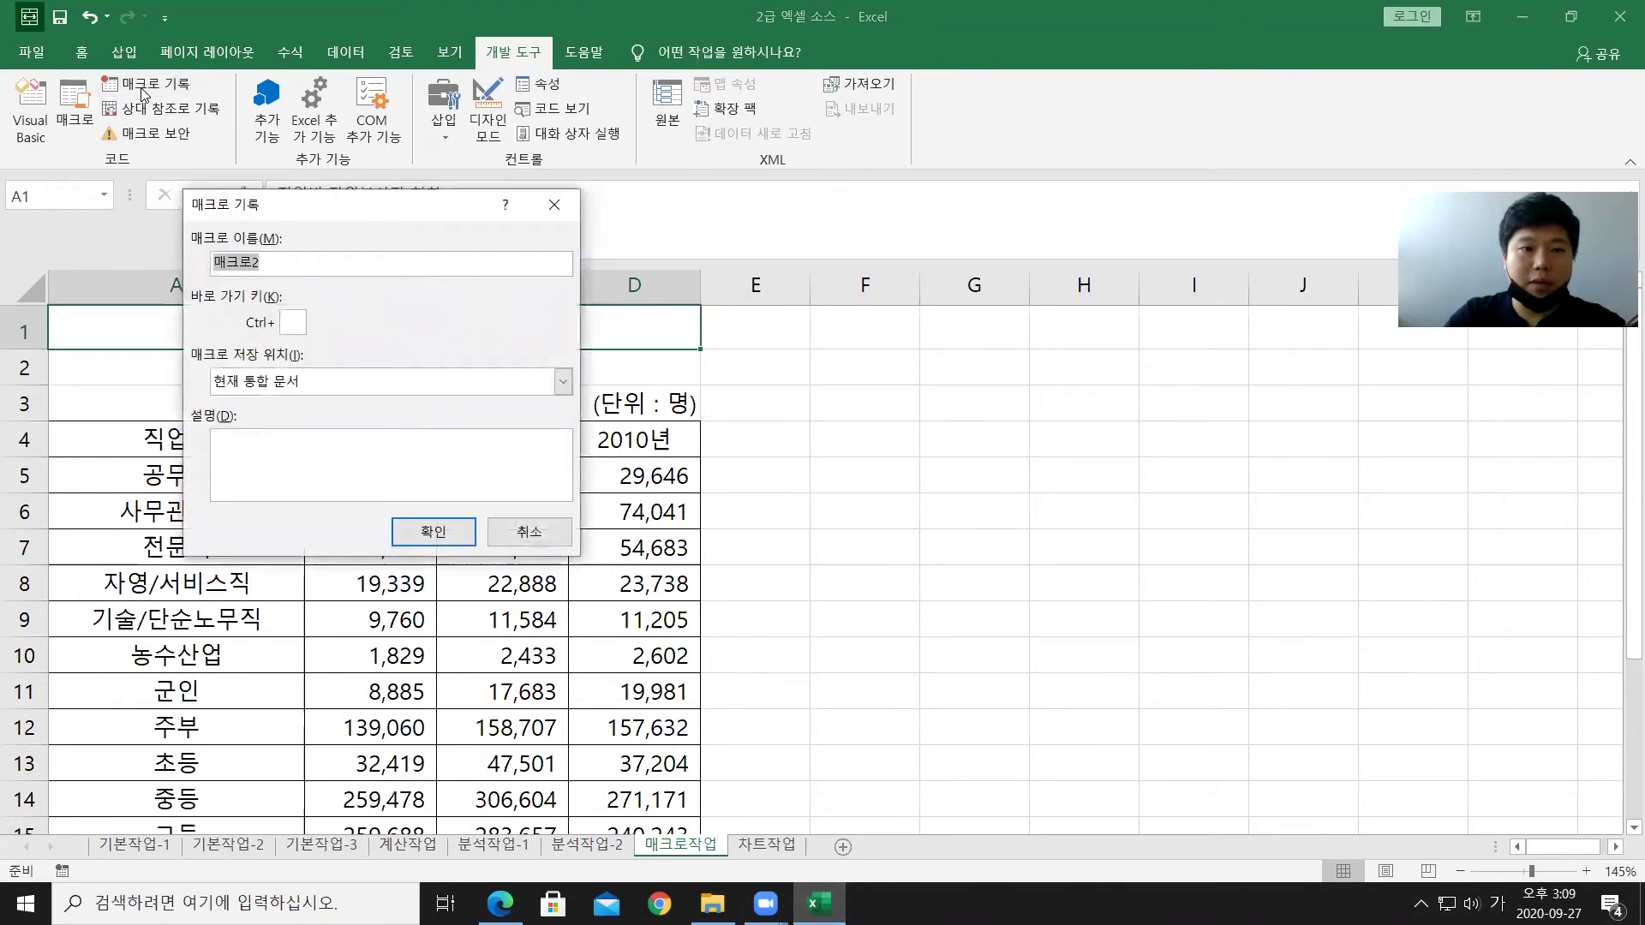
text(서식)
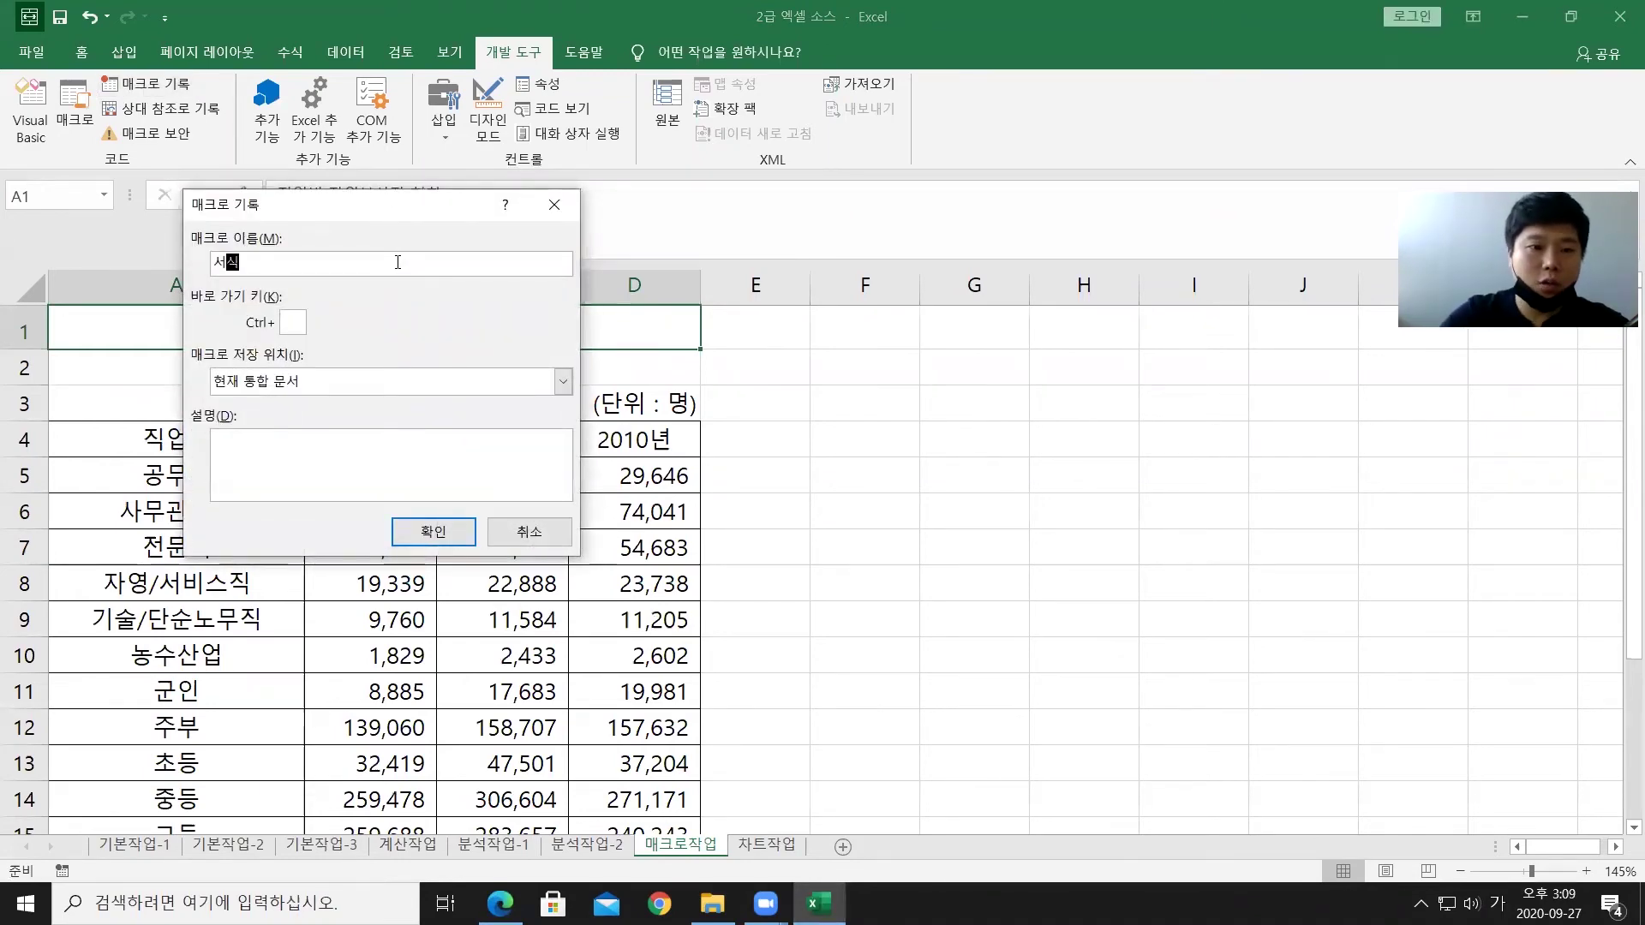
click(434, 532)
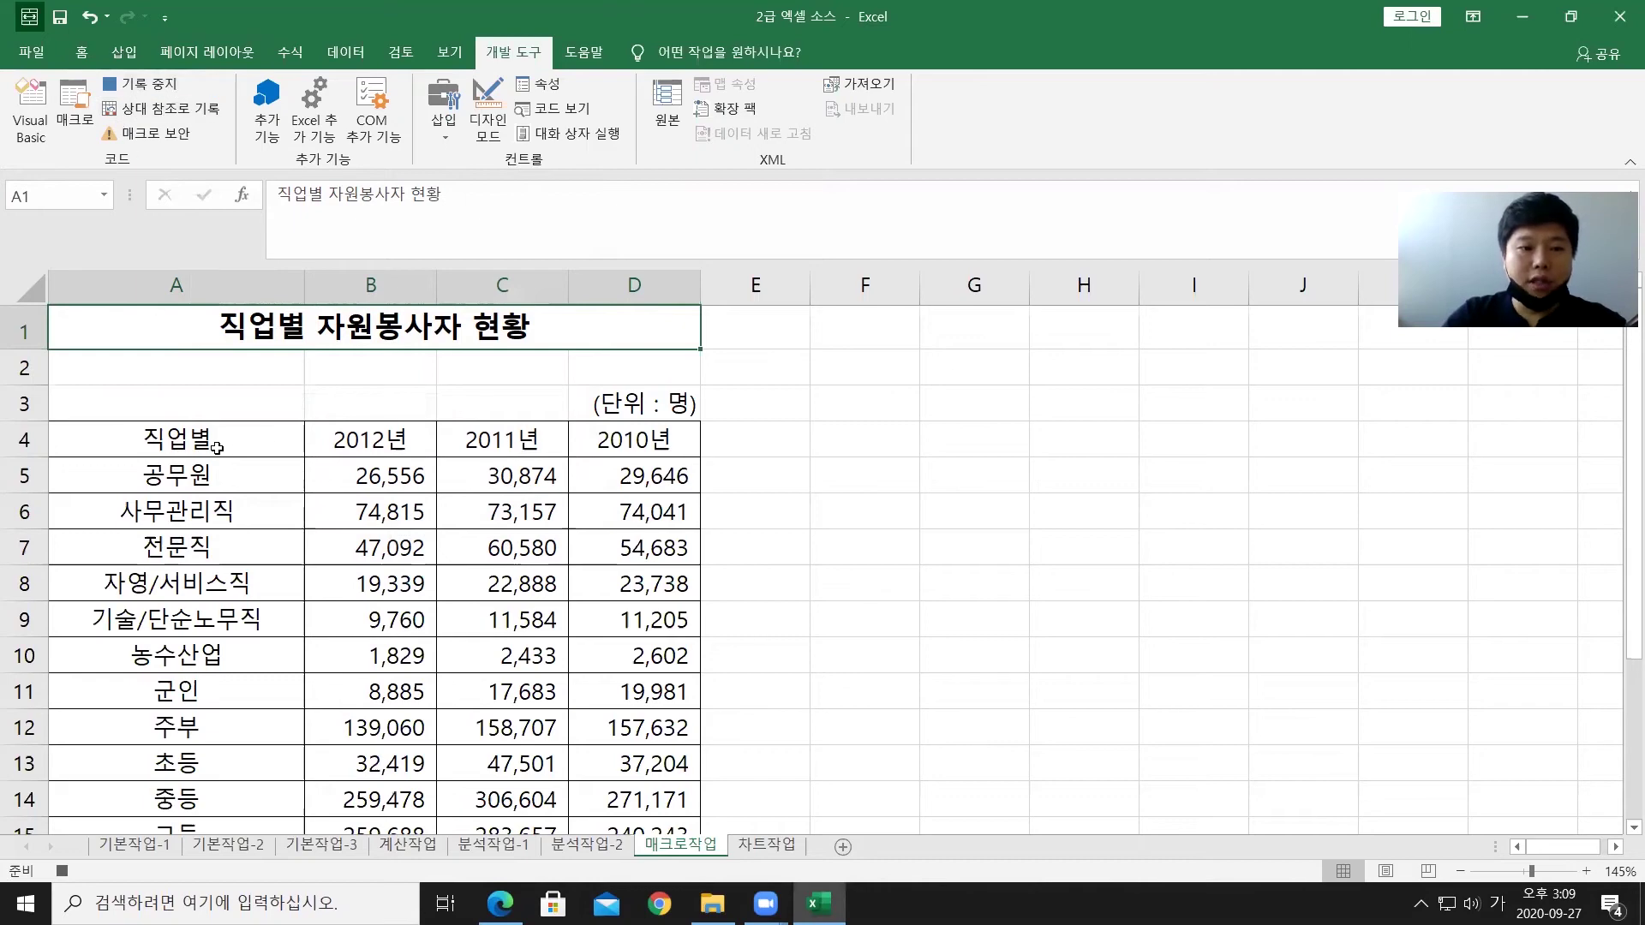
Step: Fill the ranges A4:D4 and A19:D19 with the standard yellow background color and stop recording the macro
drag(194, 442, 602, 445)
scroll(342, 671, down, 2)
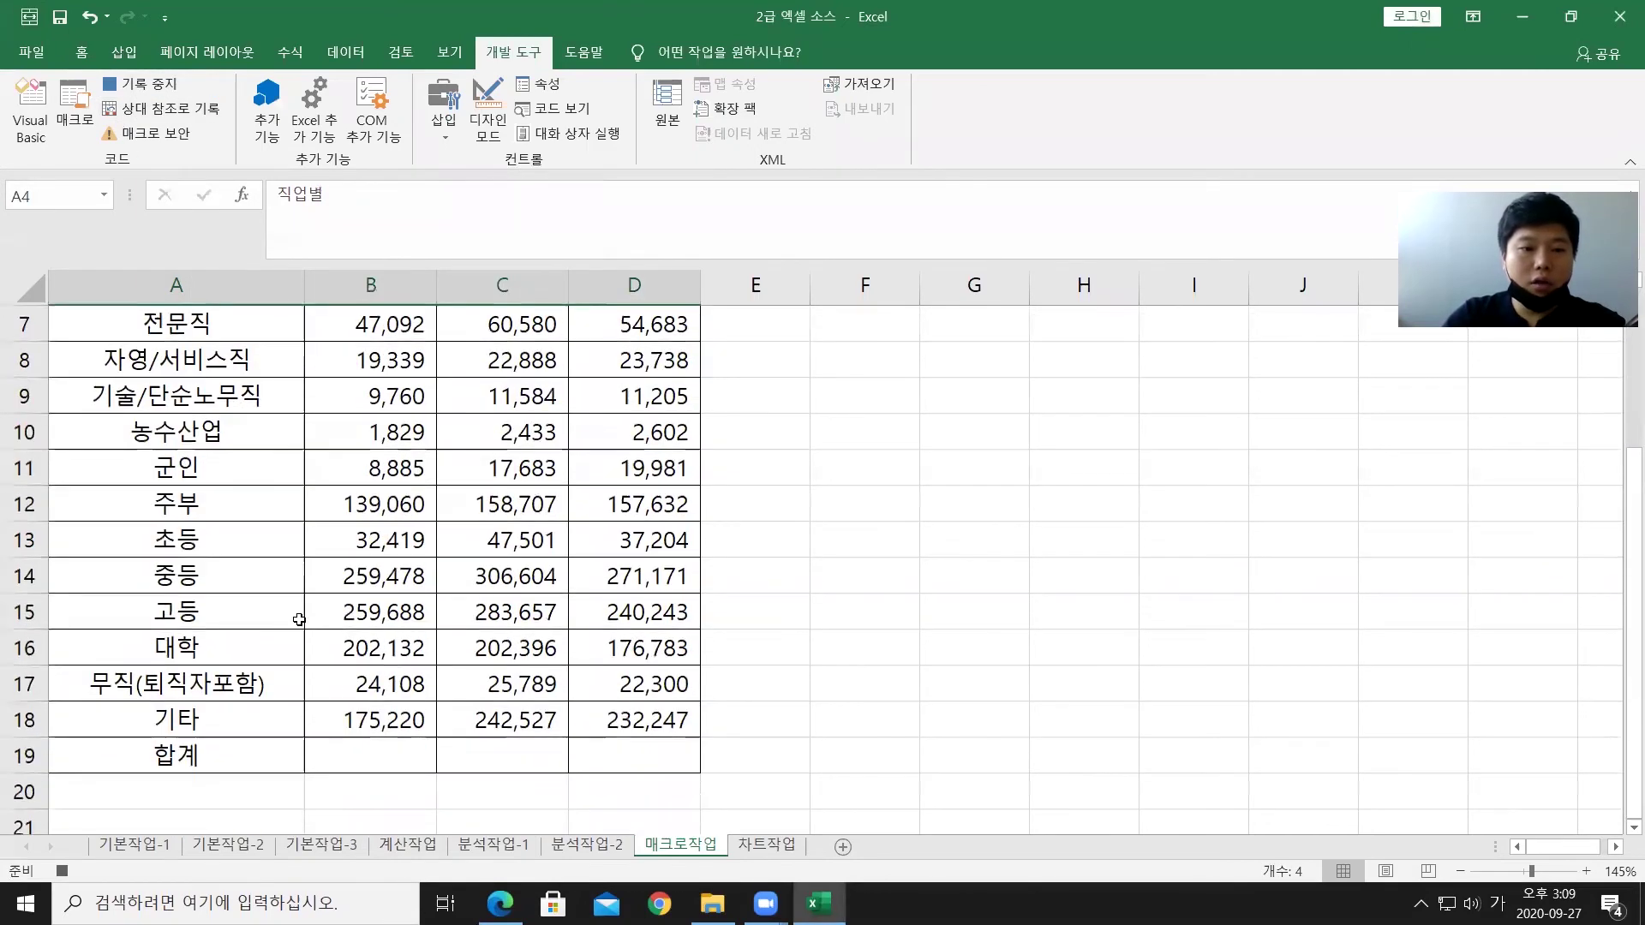
click(153, 754)
drag(153, 755, 610, 743)
scroll(547, 575, up, 1)
scroll(547, 575, up, 2)
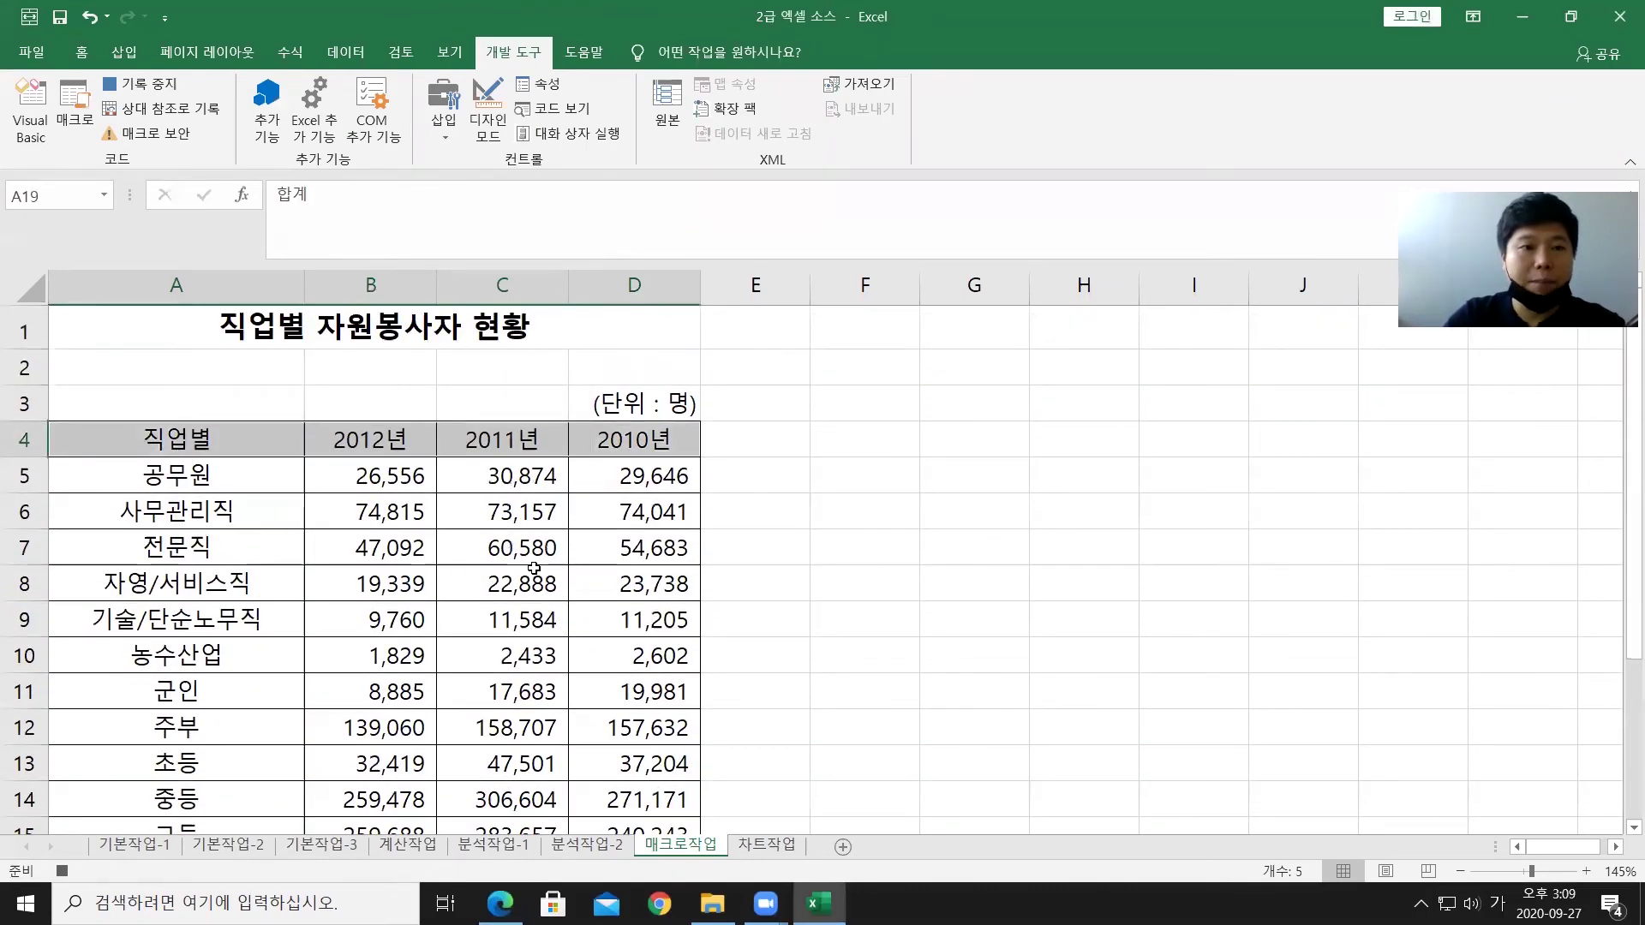
click(81, 52)
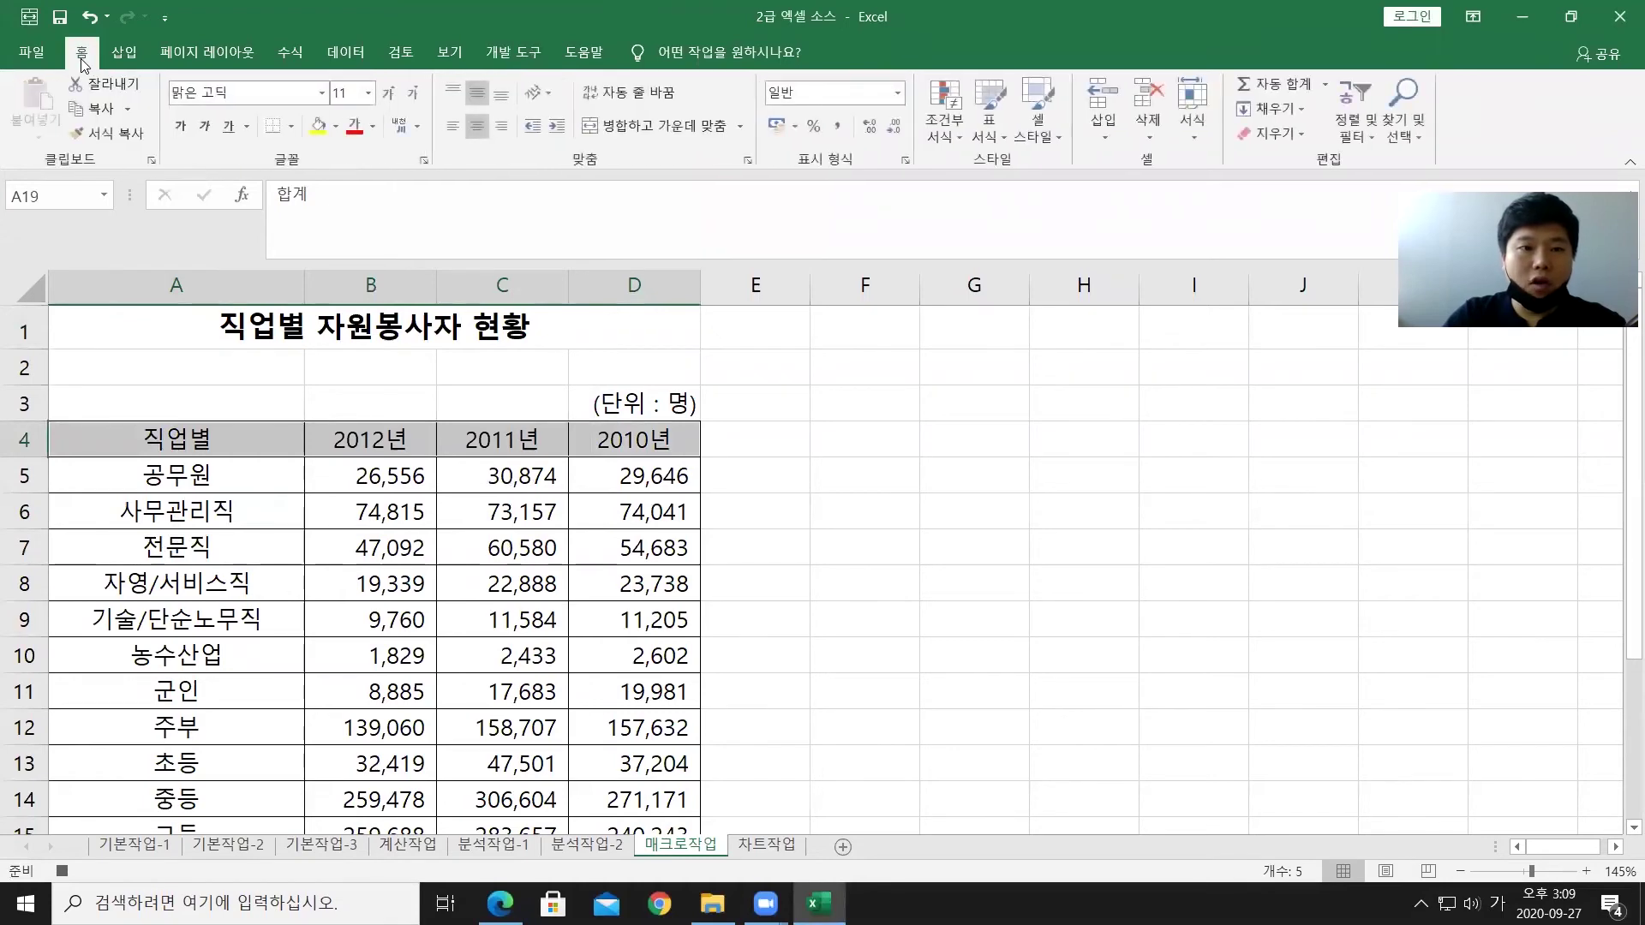
click(336, 136)
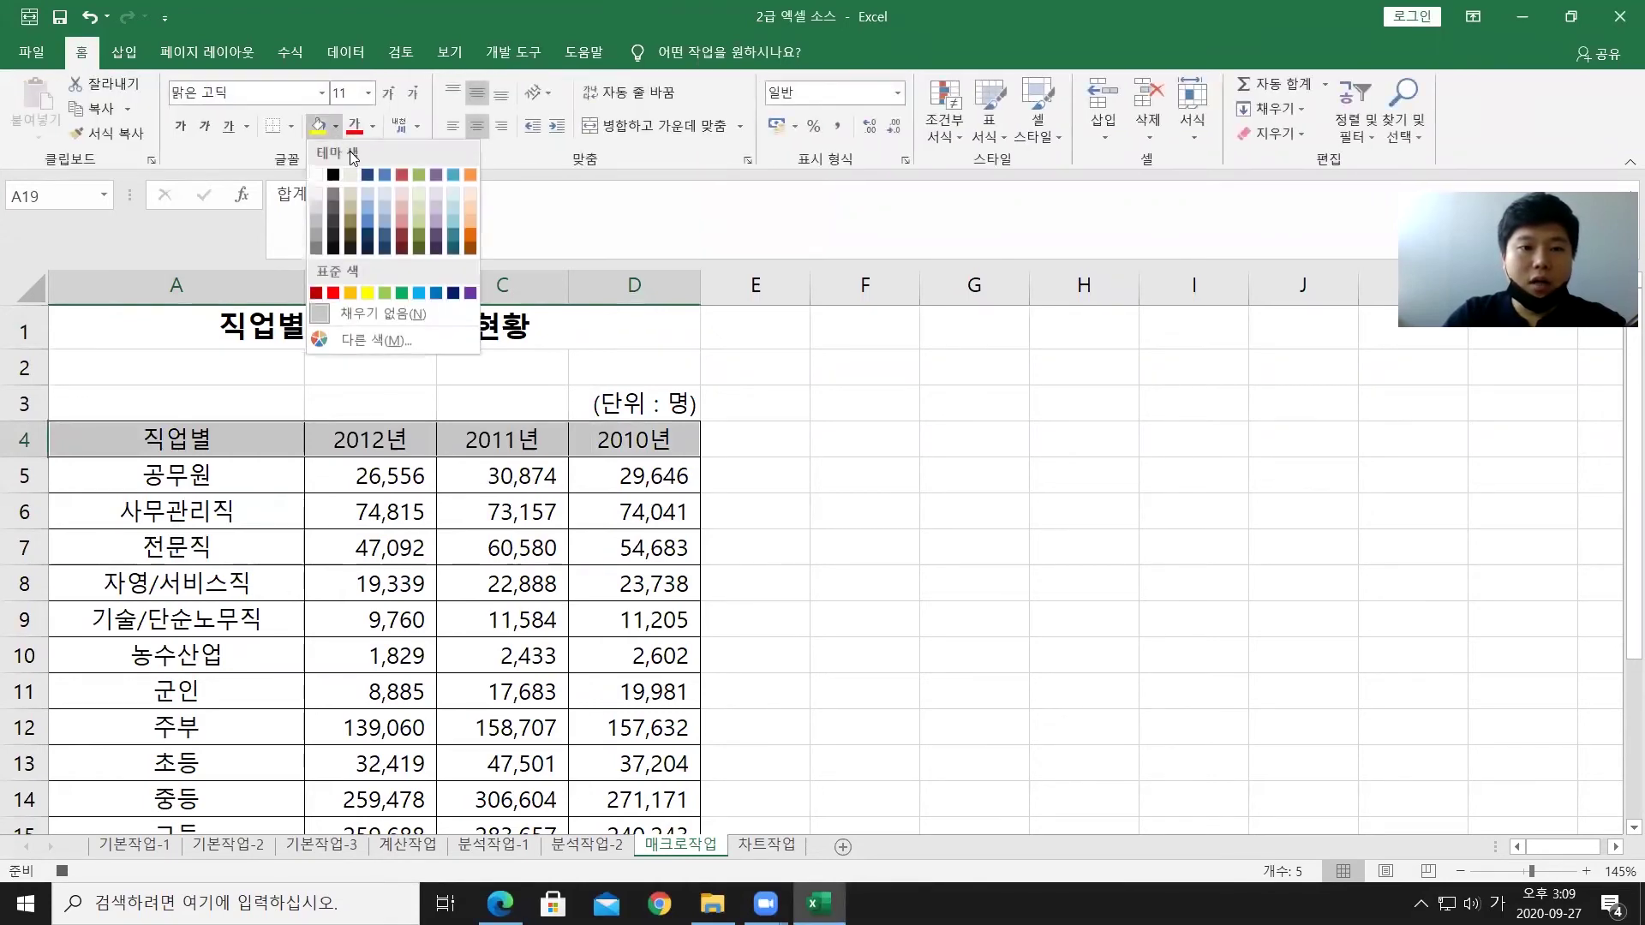
click(367, 293)
scroll(374, 291, down, 4)
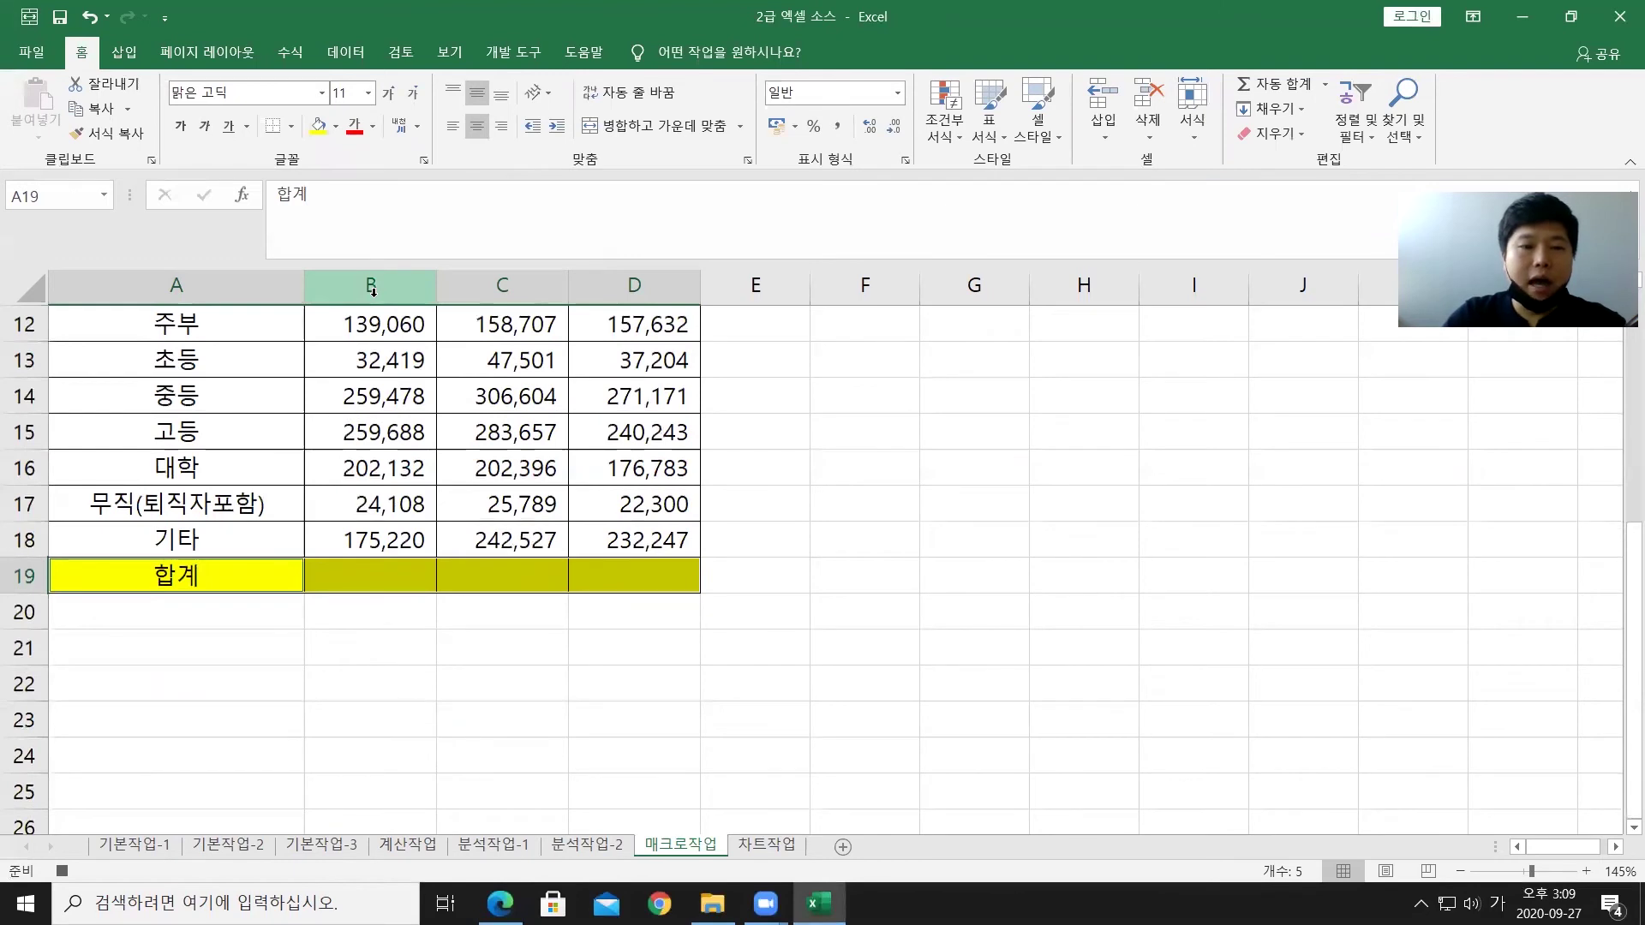
click(505, 57)
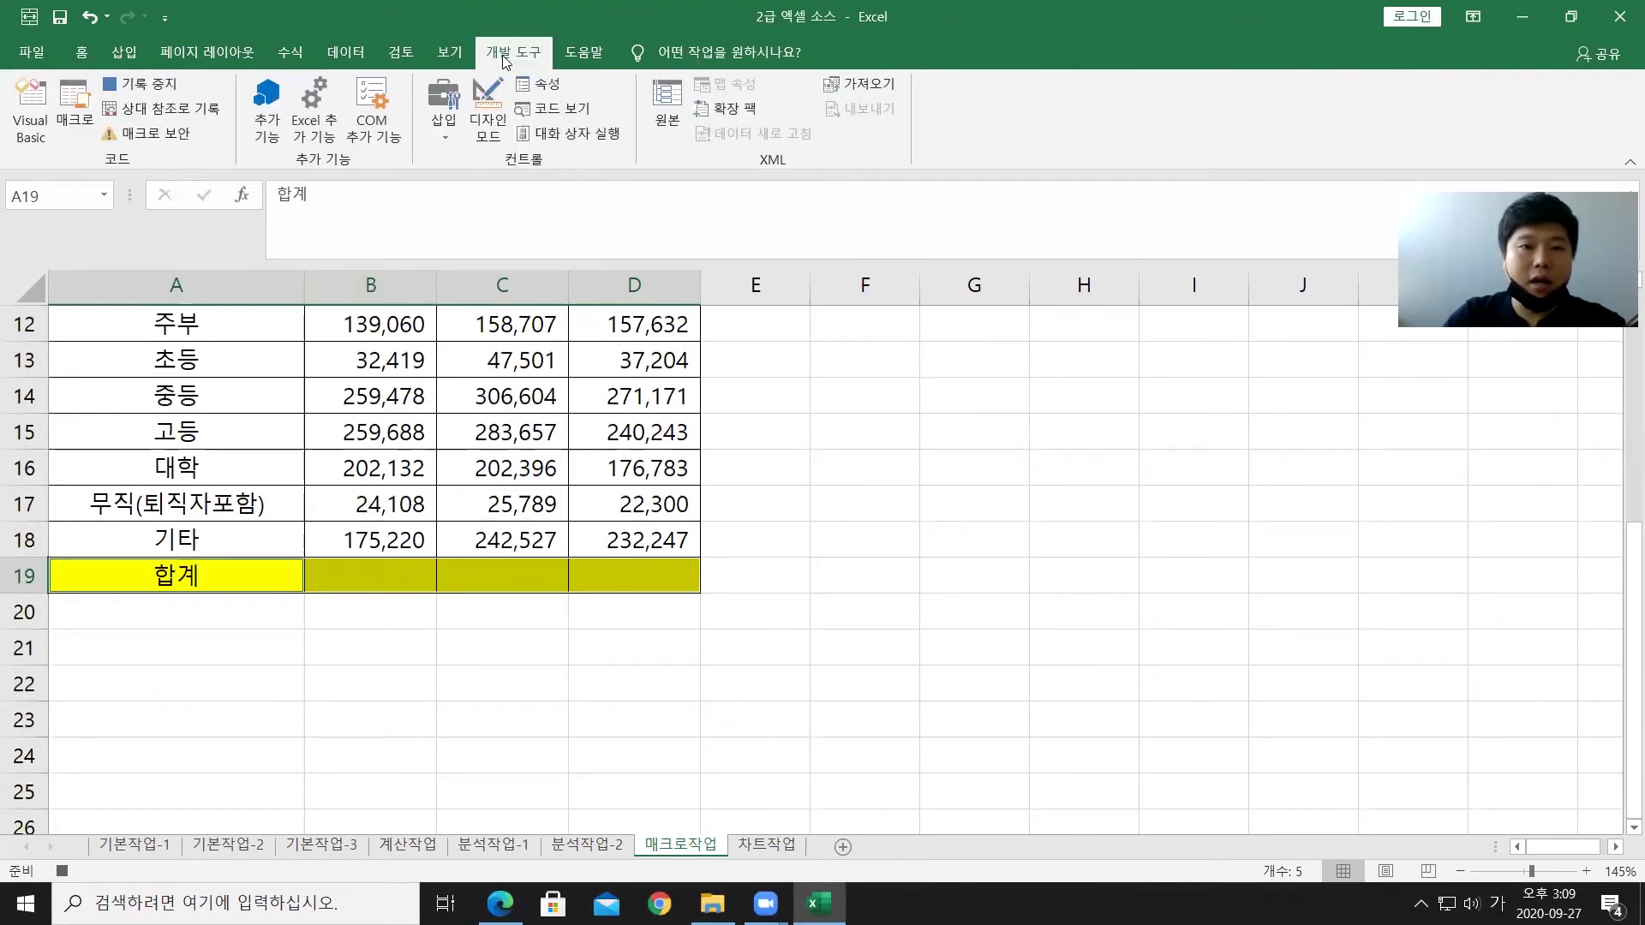
click(162, 90)
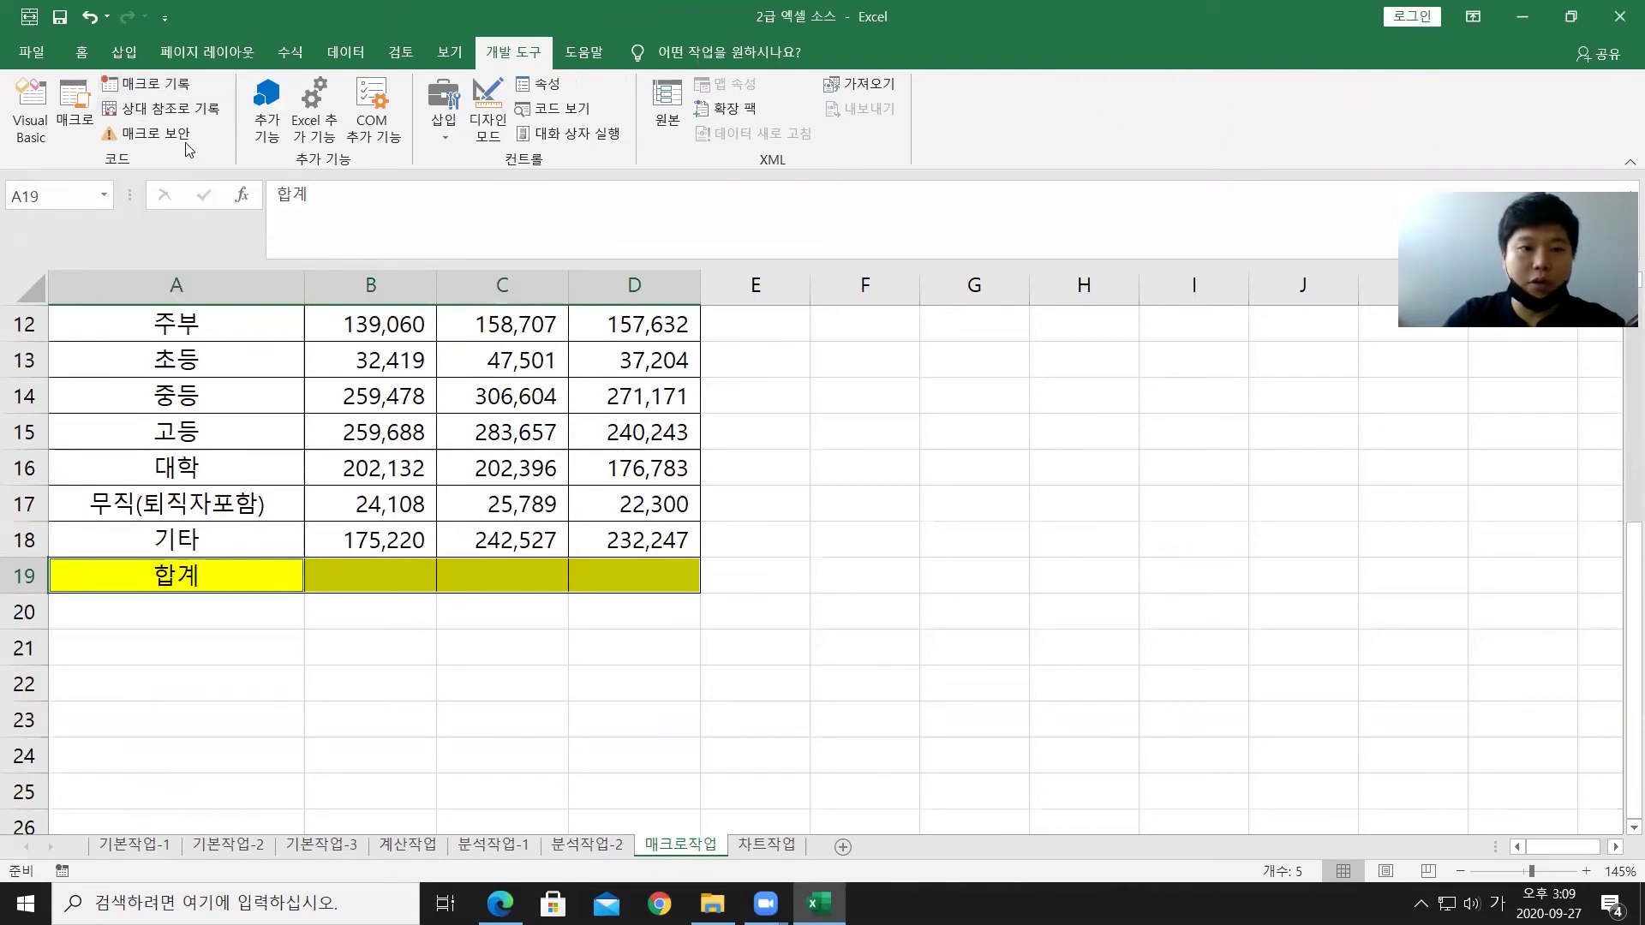
Step: Insert a form control button (단추) over cells F4:F5 and assign the 서식 macro to it
scroll(503, 430, up, 4)
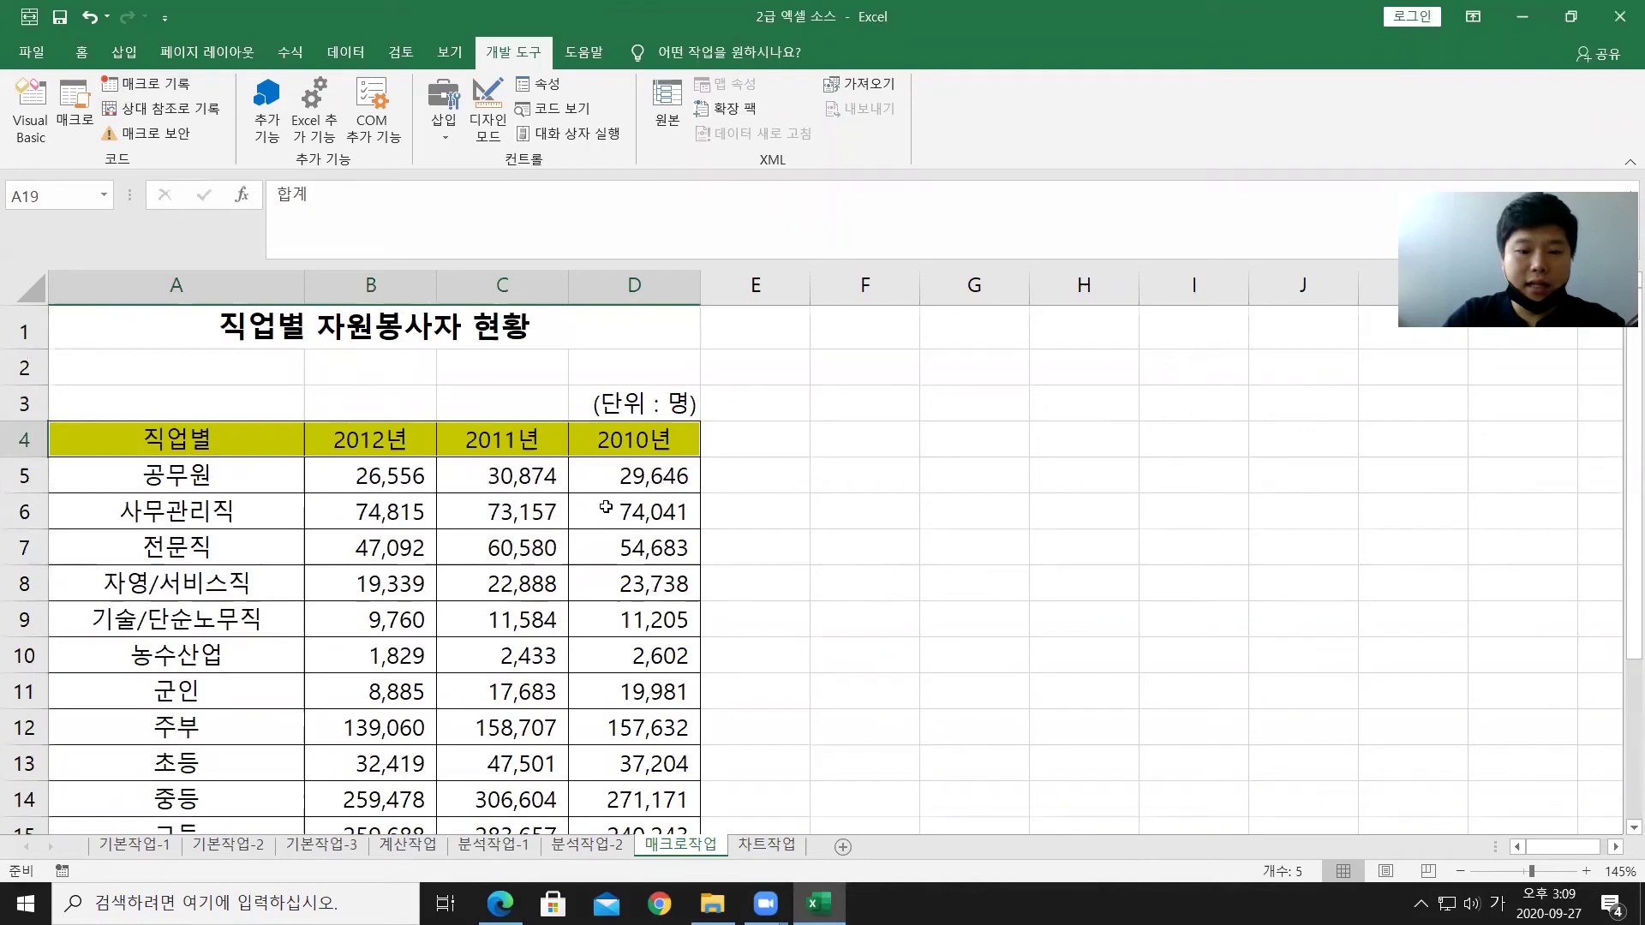
click(455, 147)
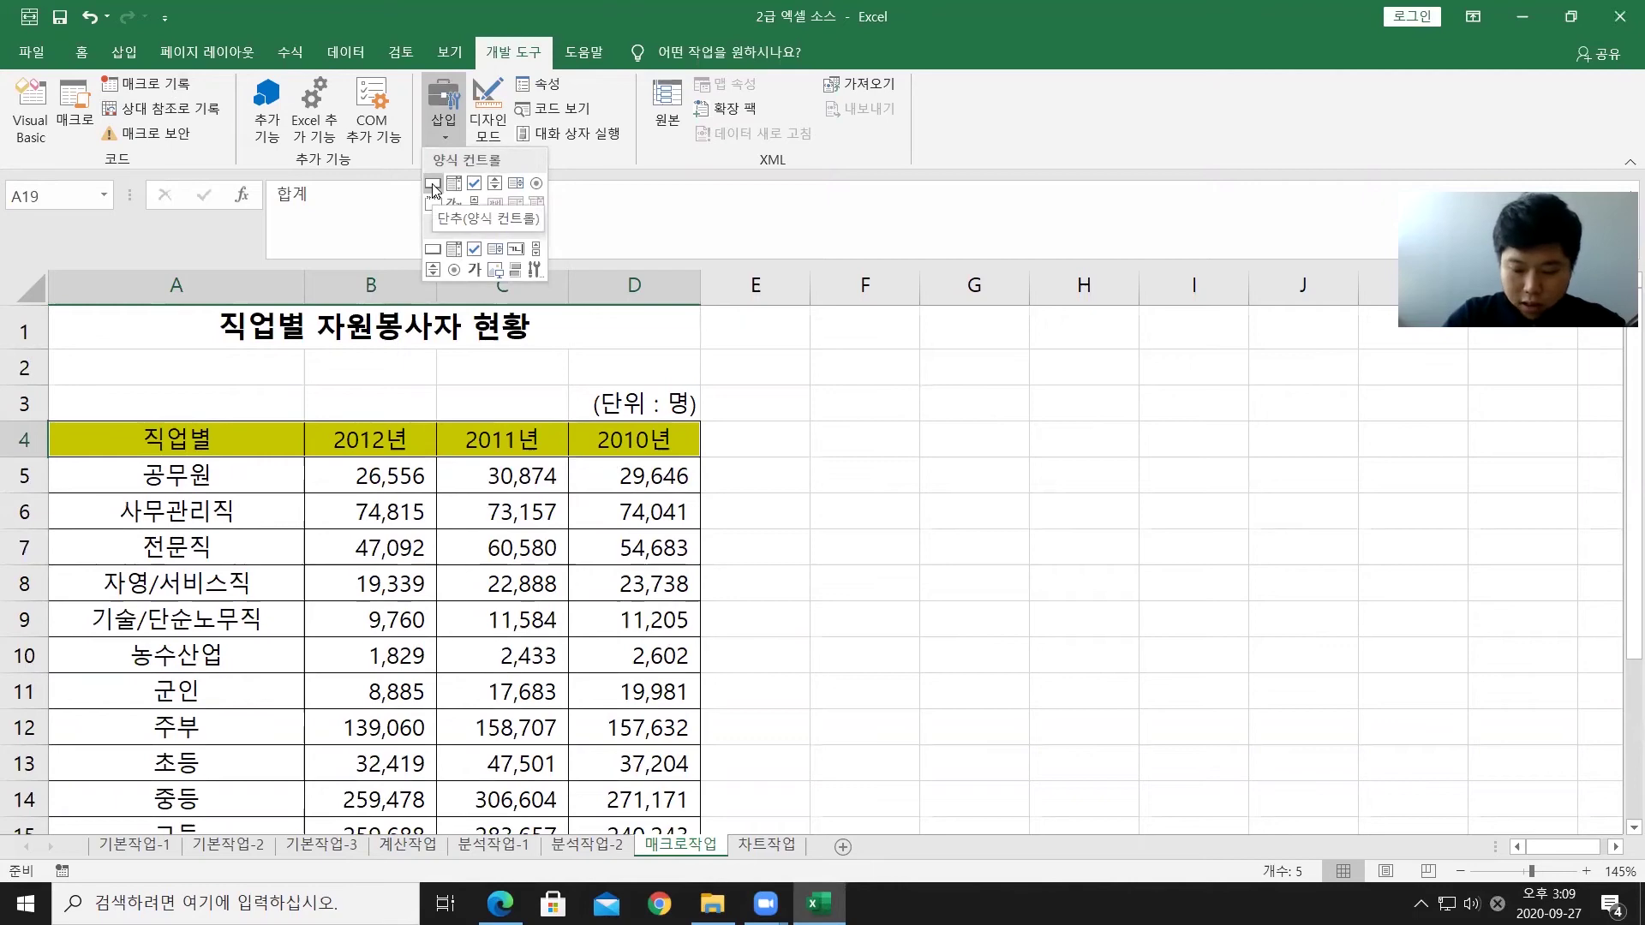
click(432, 184)
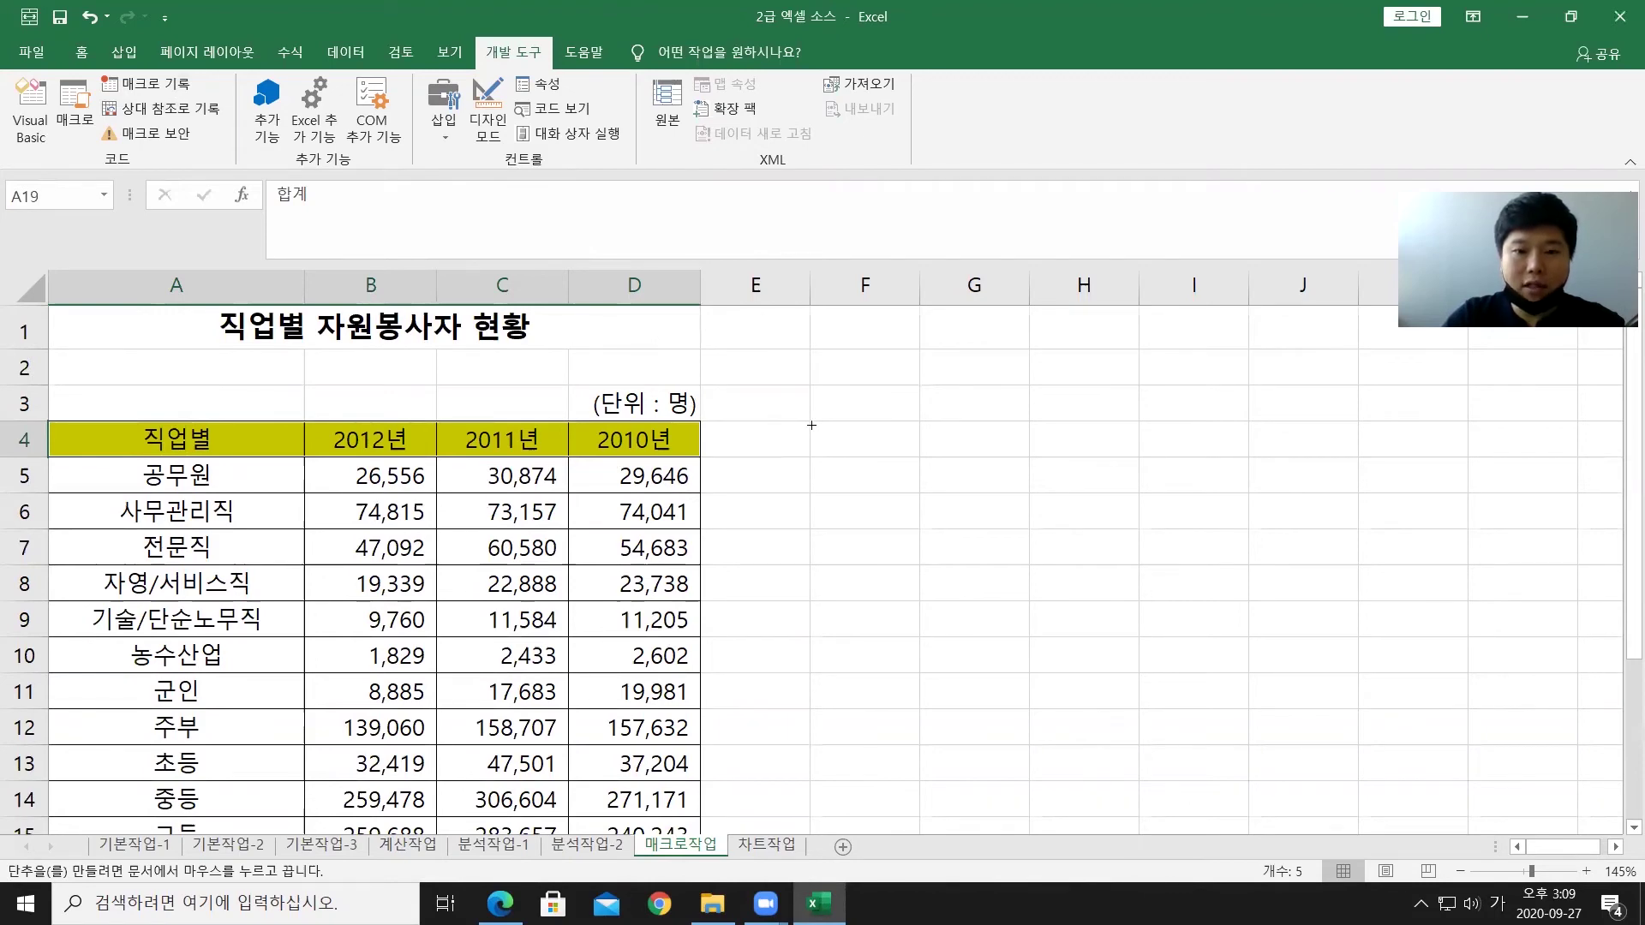
drag(815, 428, 875, 482)
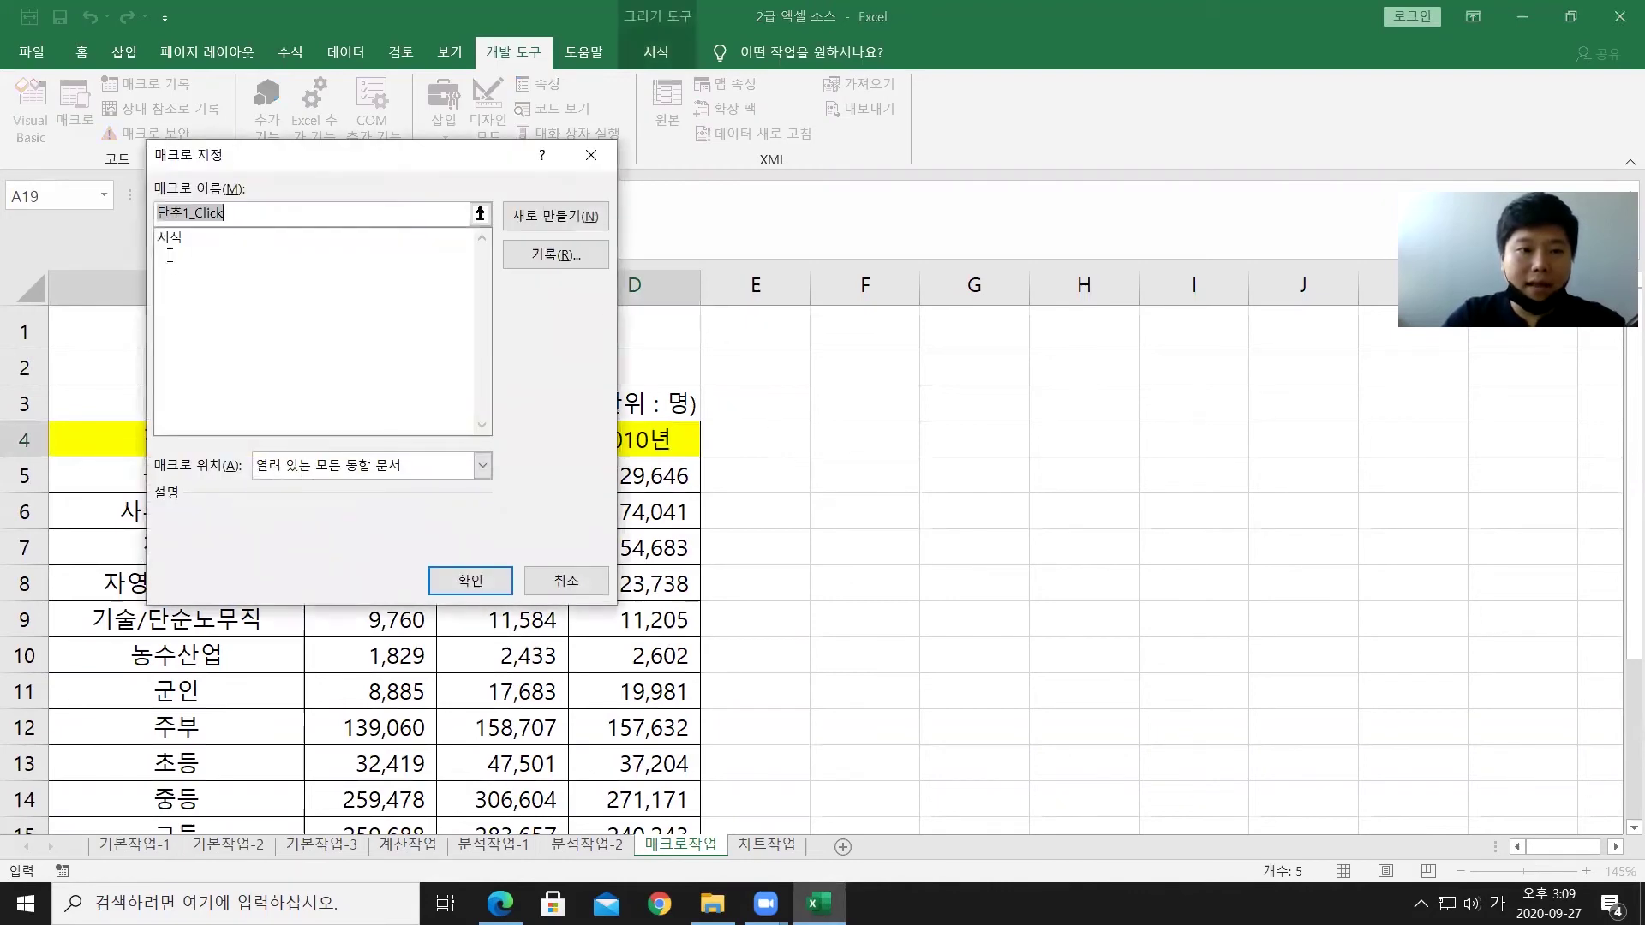
drag(241, 163, 308, 213)
click(260, 297)
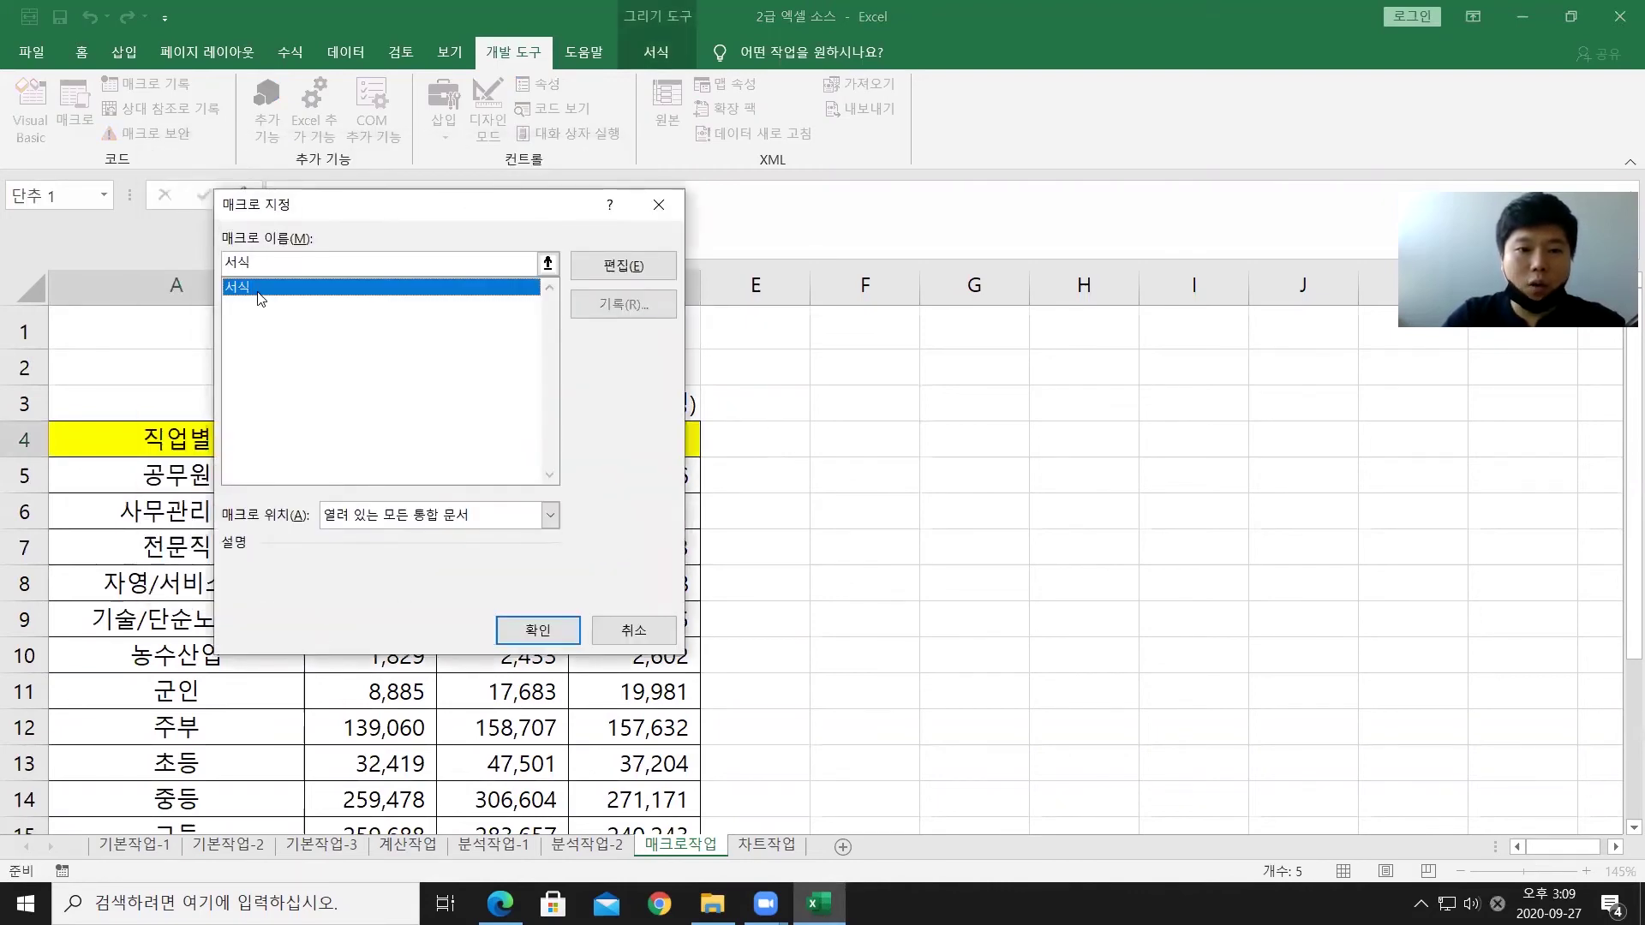
click(537, 630)
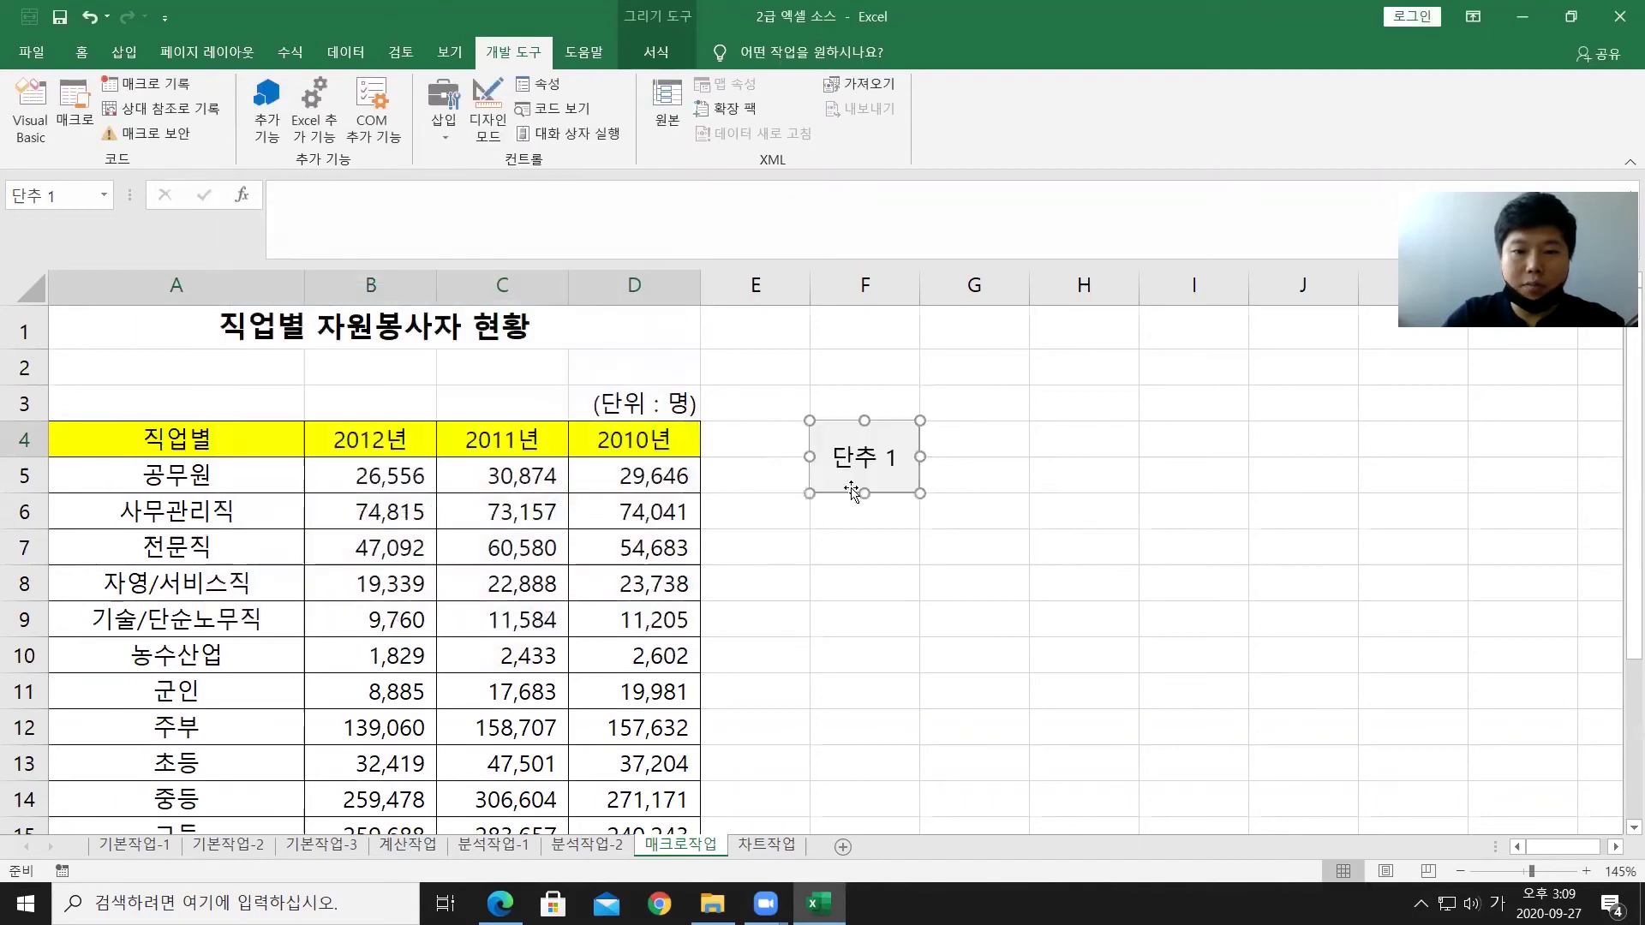
Step: Replace the new button's label text with 서식
click(893, 459)
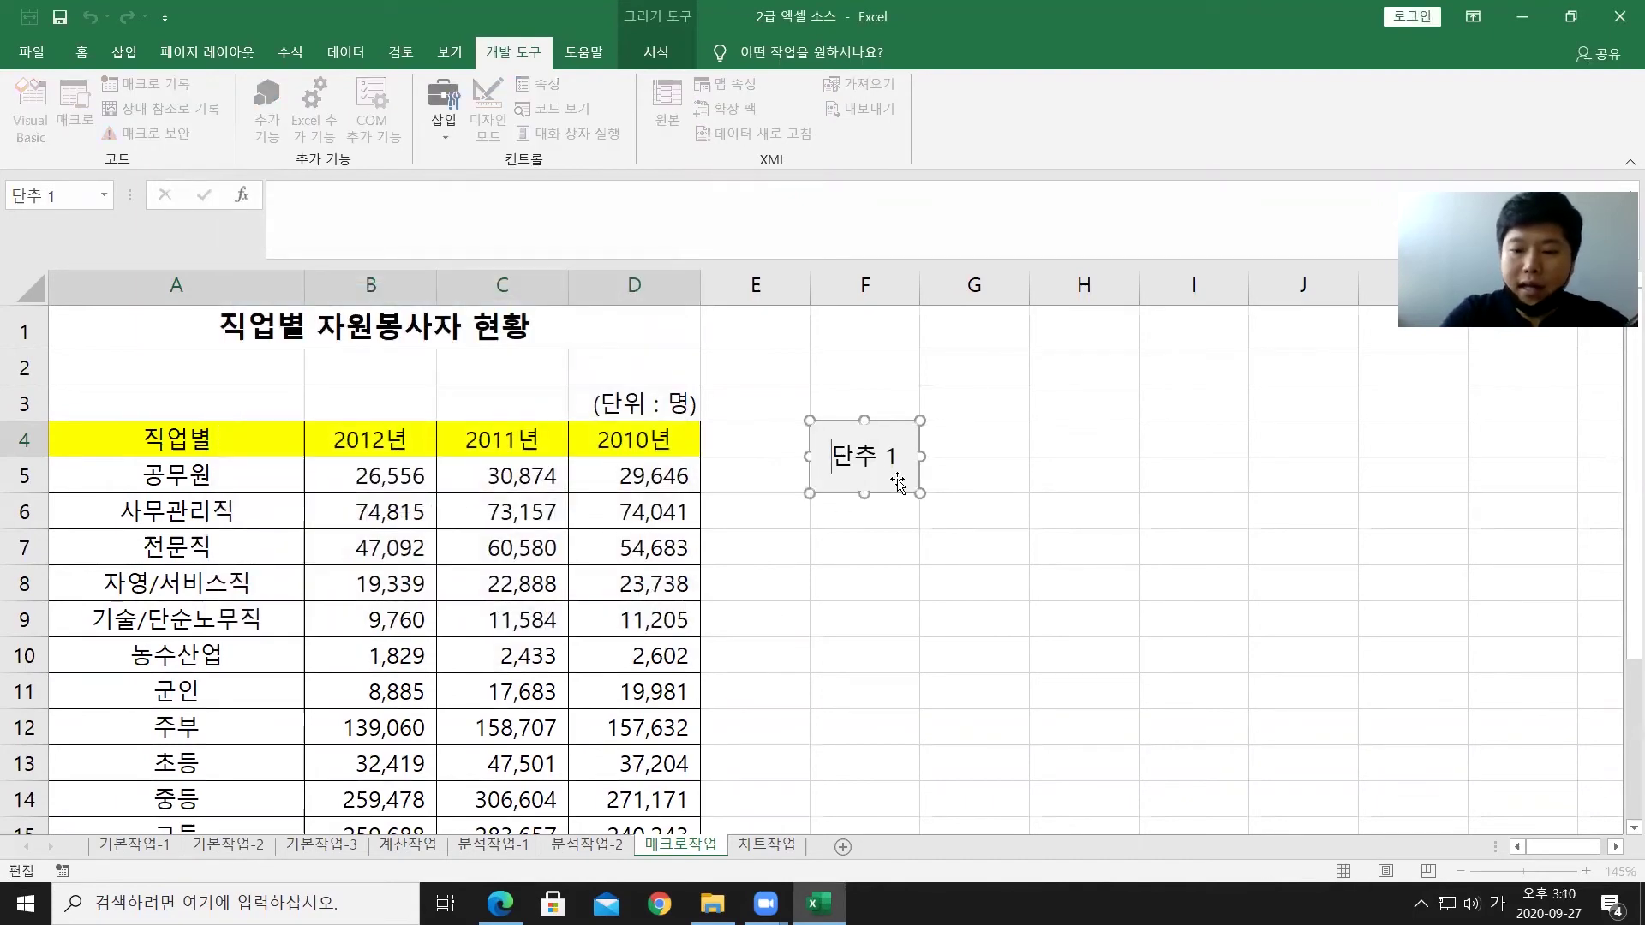
key(Delete)
key(Delete)
key(Delete)
text(서시)
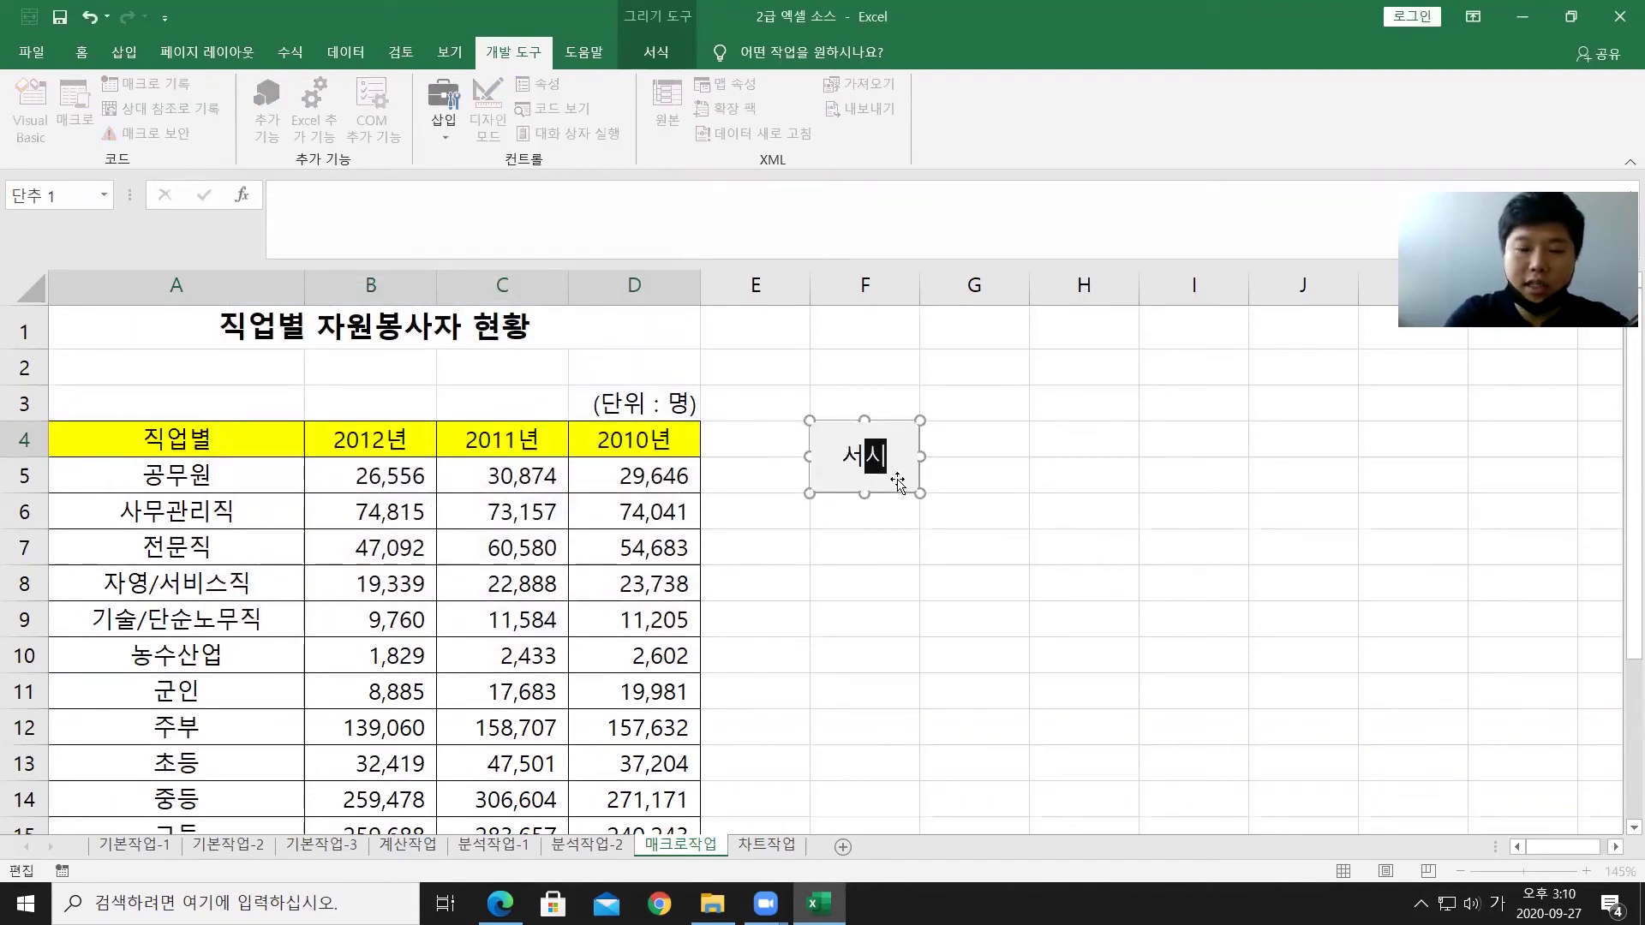
click(974, 540)
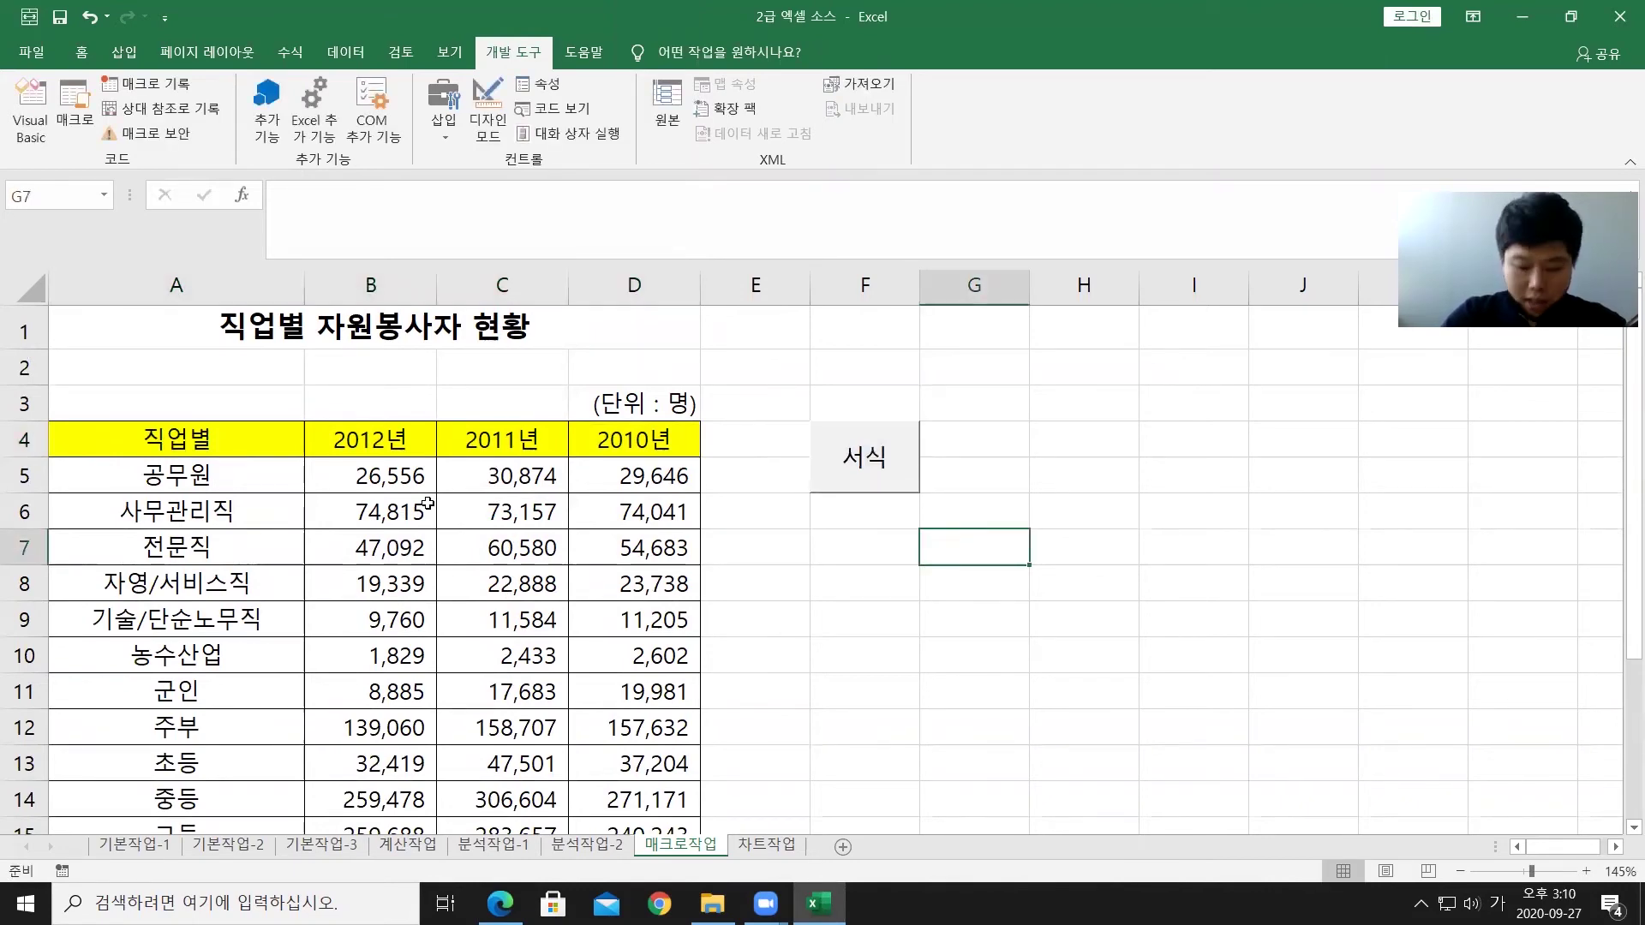
scroll(427, 504, down, 1)
scroll(427, 503, up, 1)
drag(386, 475, 591, 784)
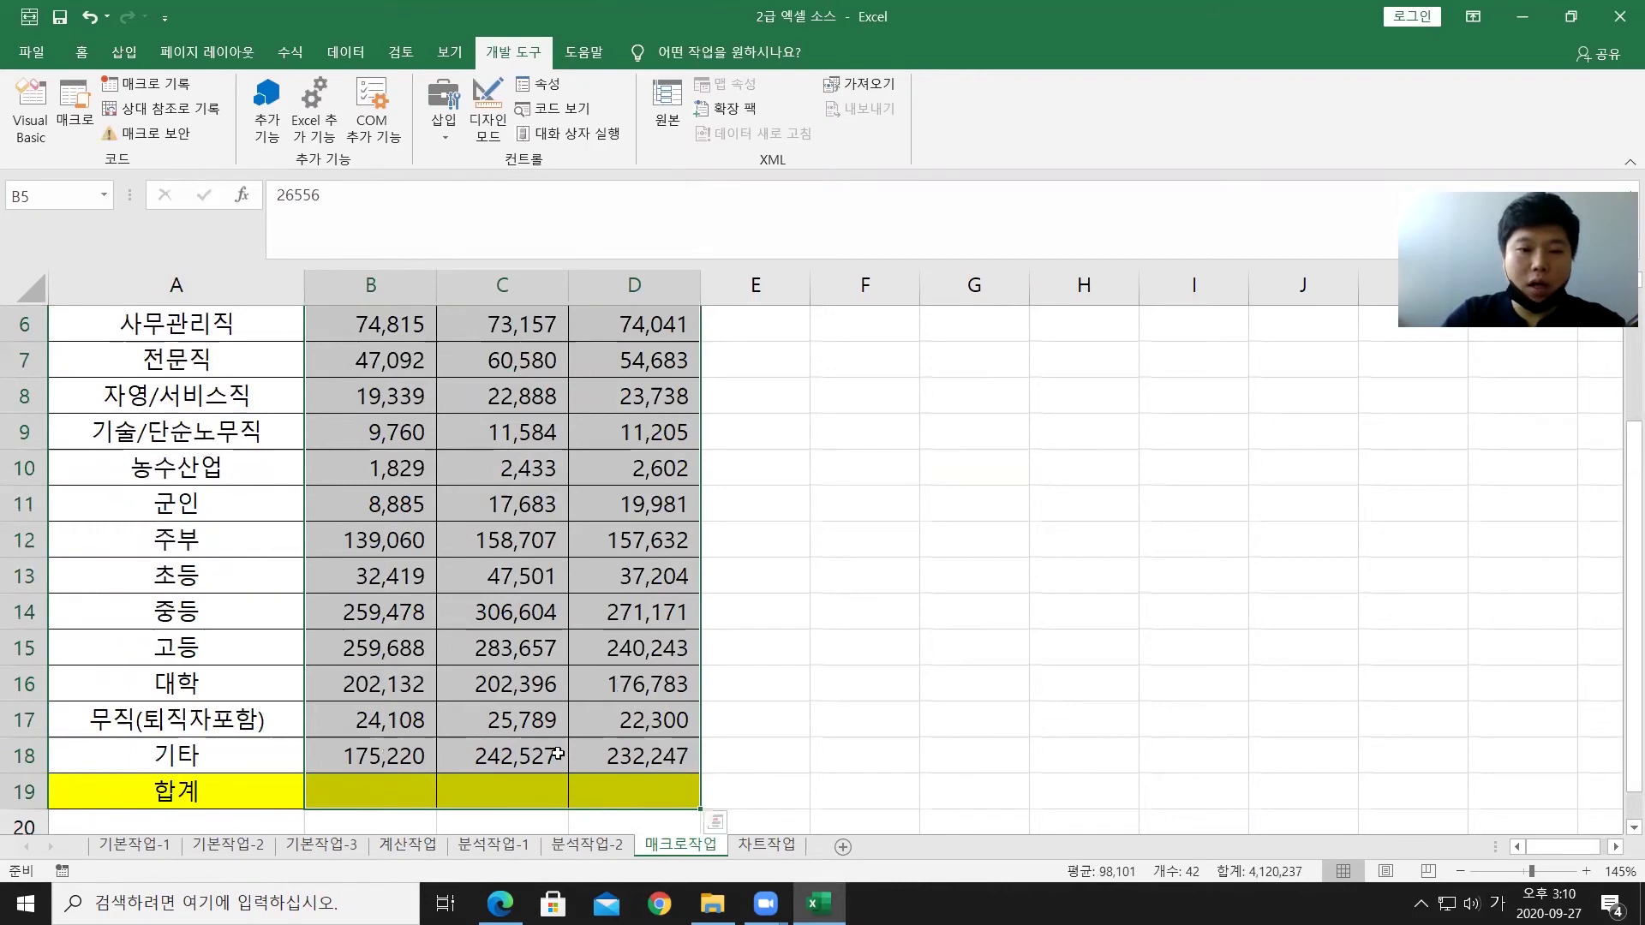
click(848, 493)
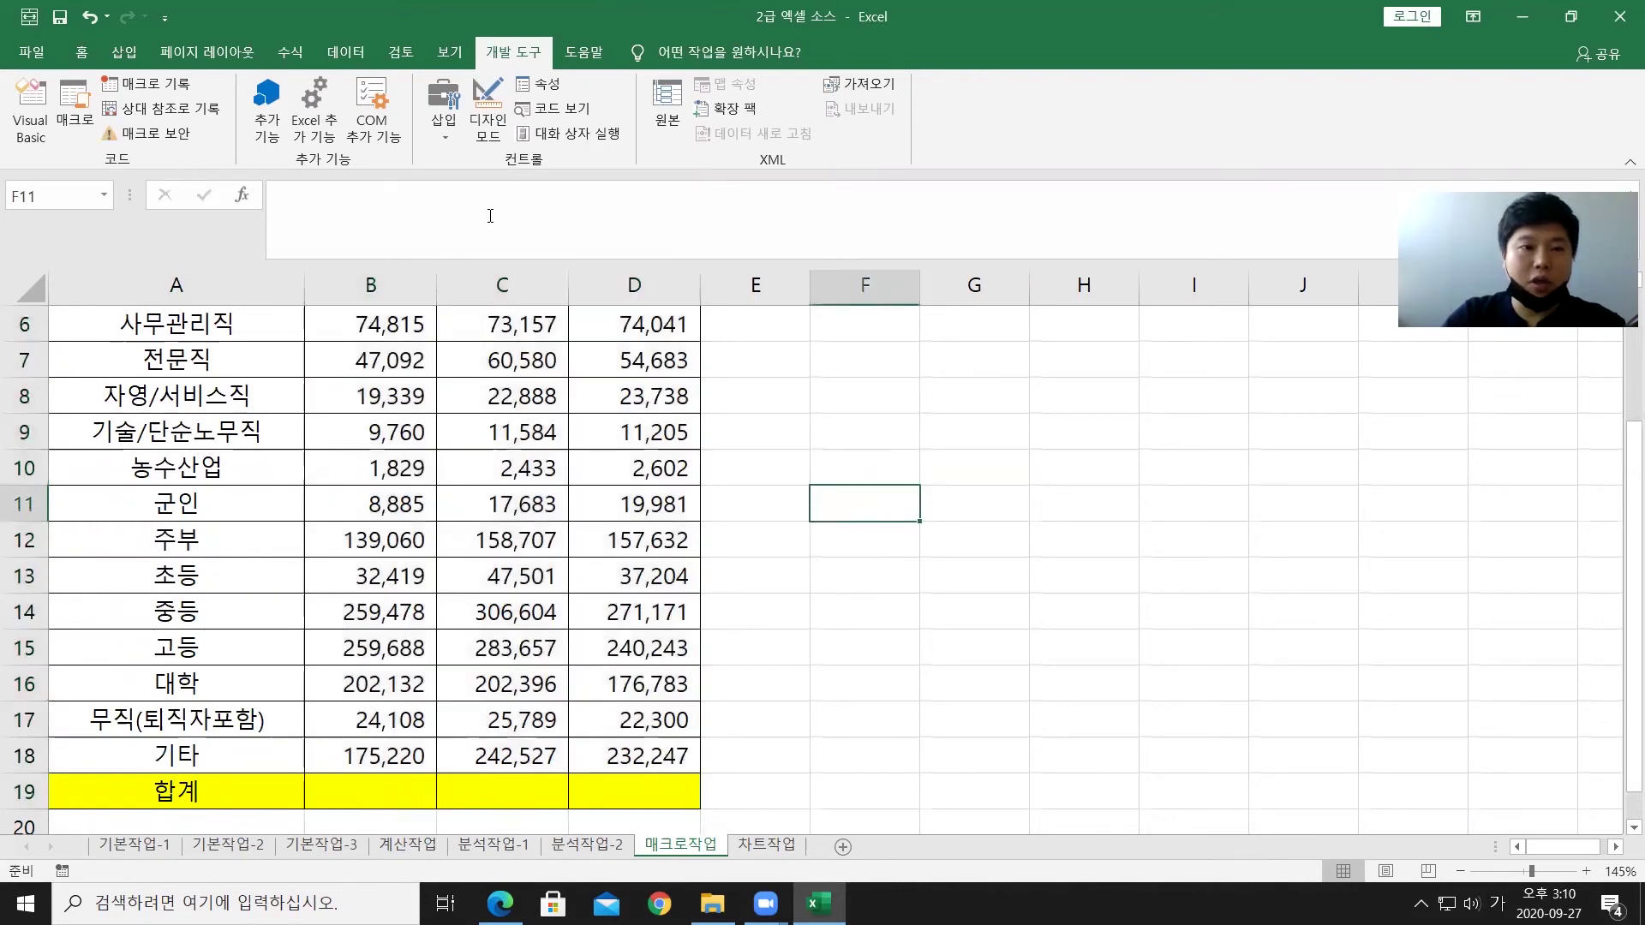
Step: Start recording a second macro named 합계, stored in the current workbook
click(146, 83)
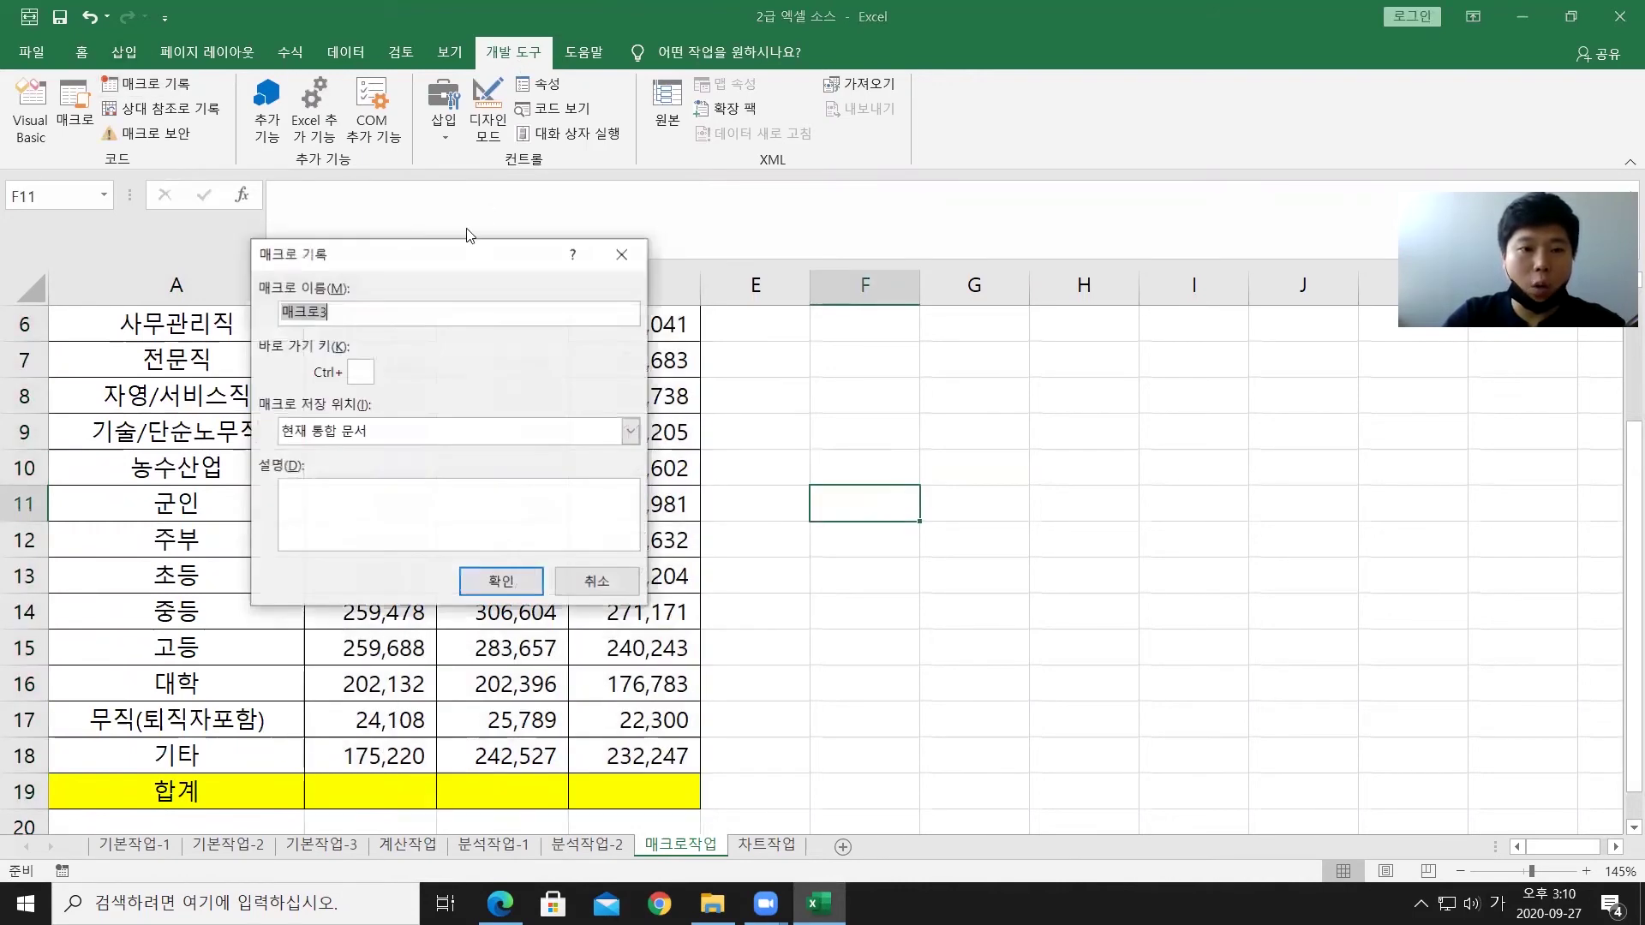
text(합ㄱ)
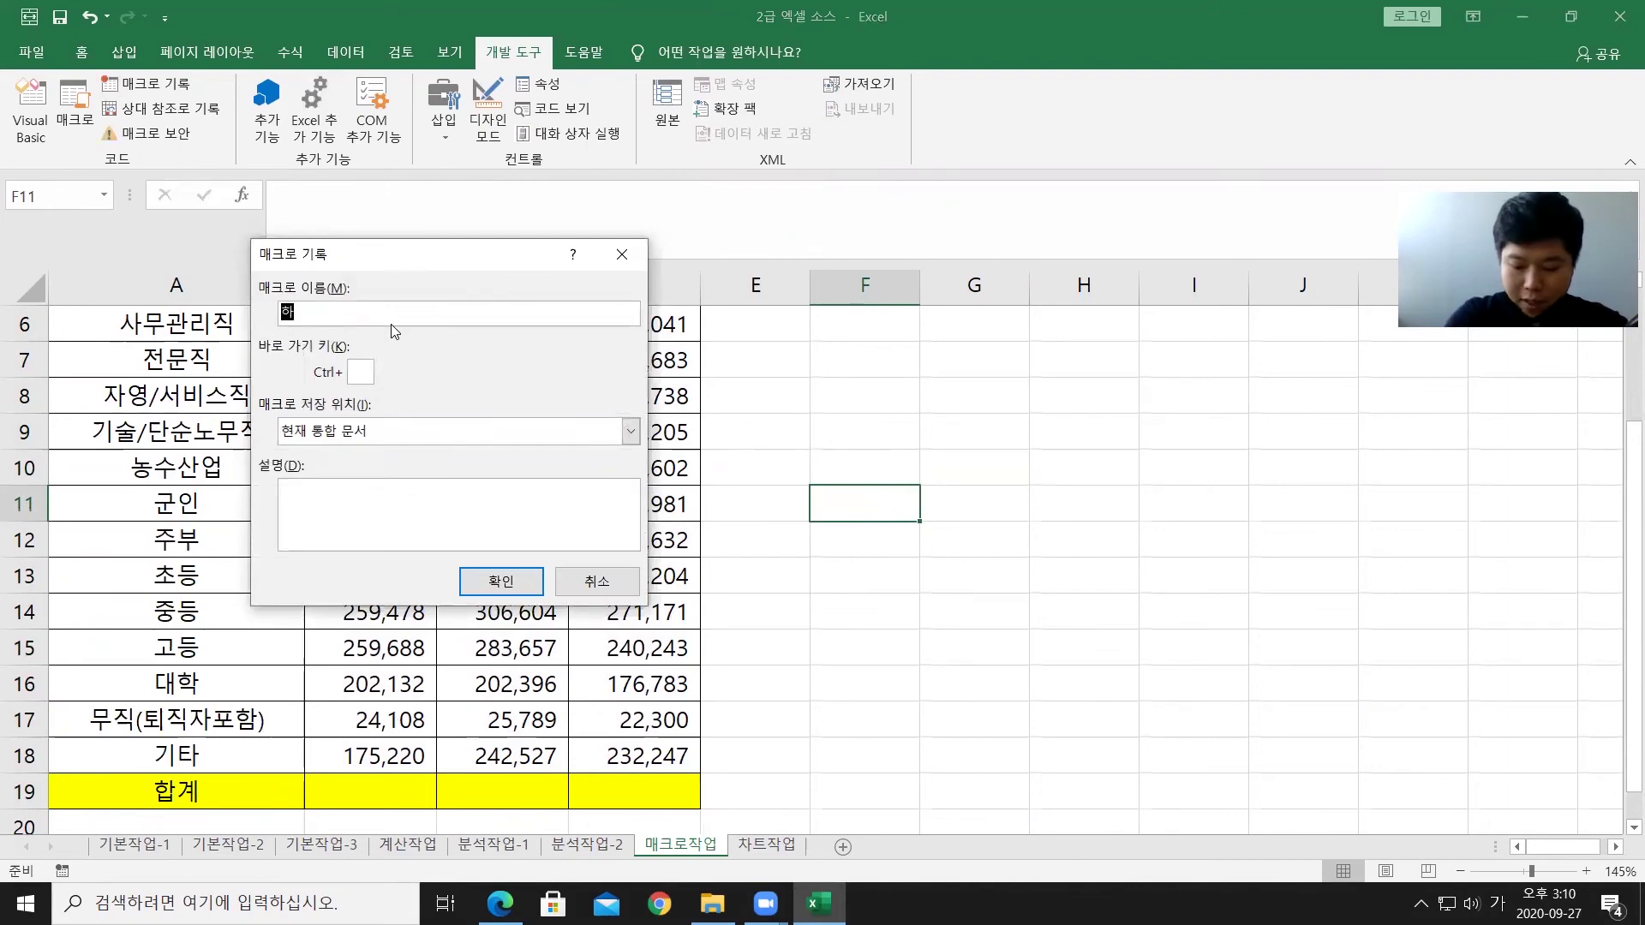
click(497, 581)
Step: Sum each year's column into row 19 with AutoSum over B5:D19 and stop recording the macro
scroll(469, 541, up, 1)
scroll(367, 476, up, 2)
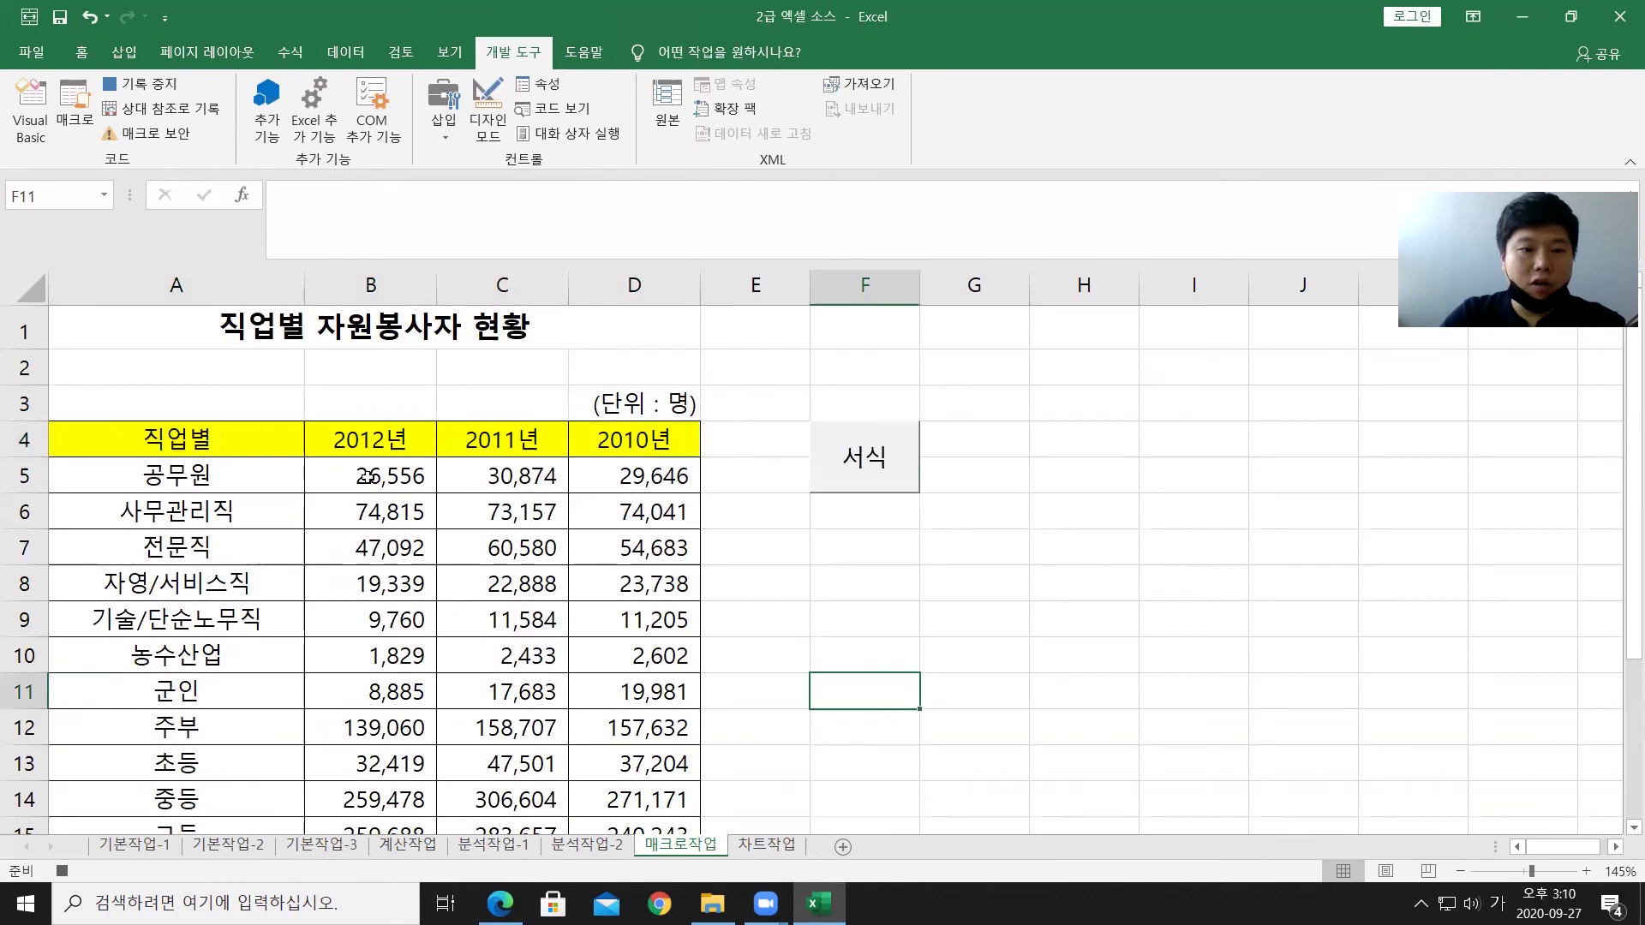
click(367, 477)
drag(599, 681, 609, 717)
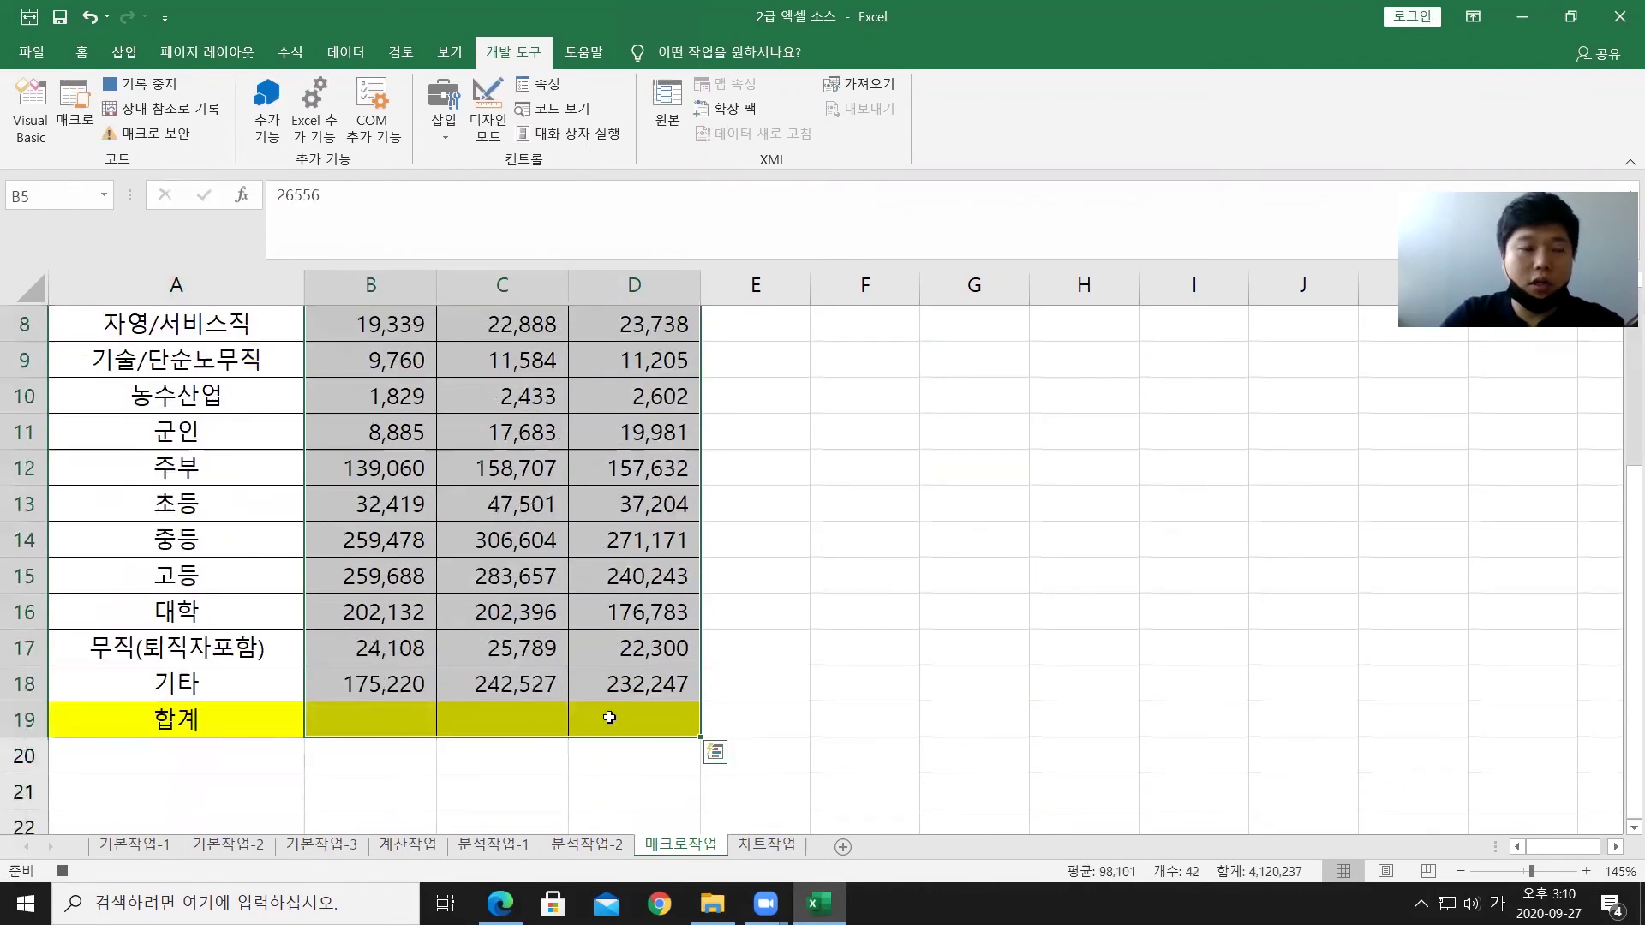
click(288, 51)
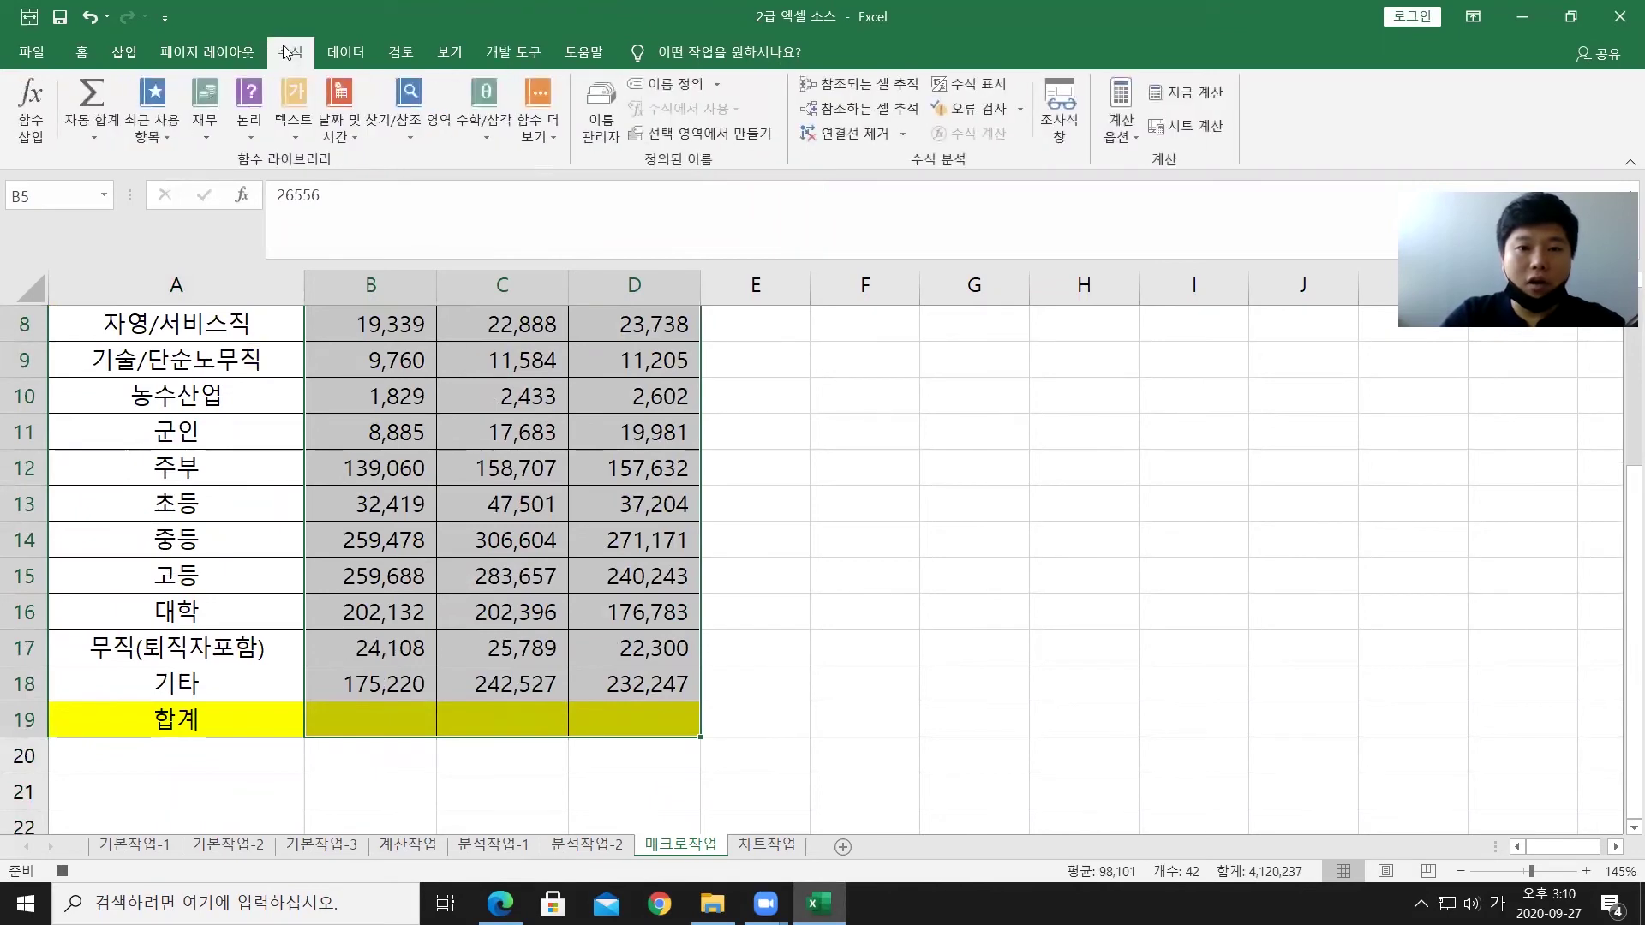
click(94, 132)
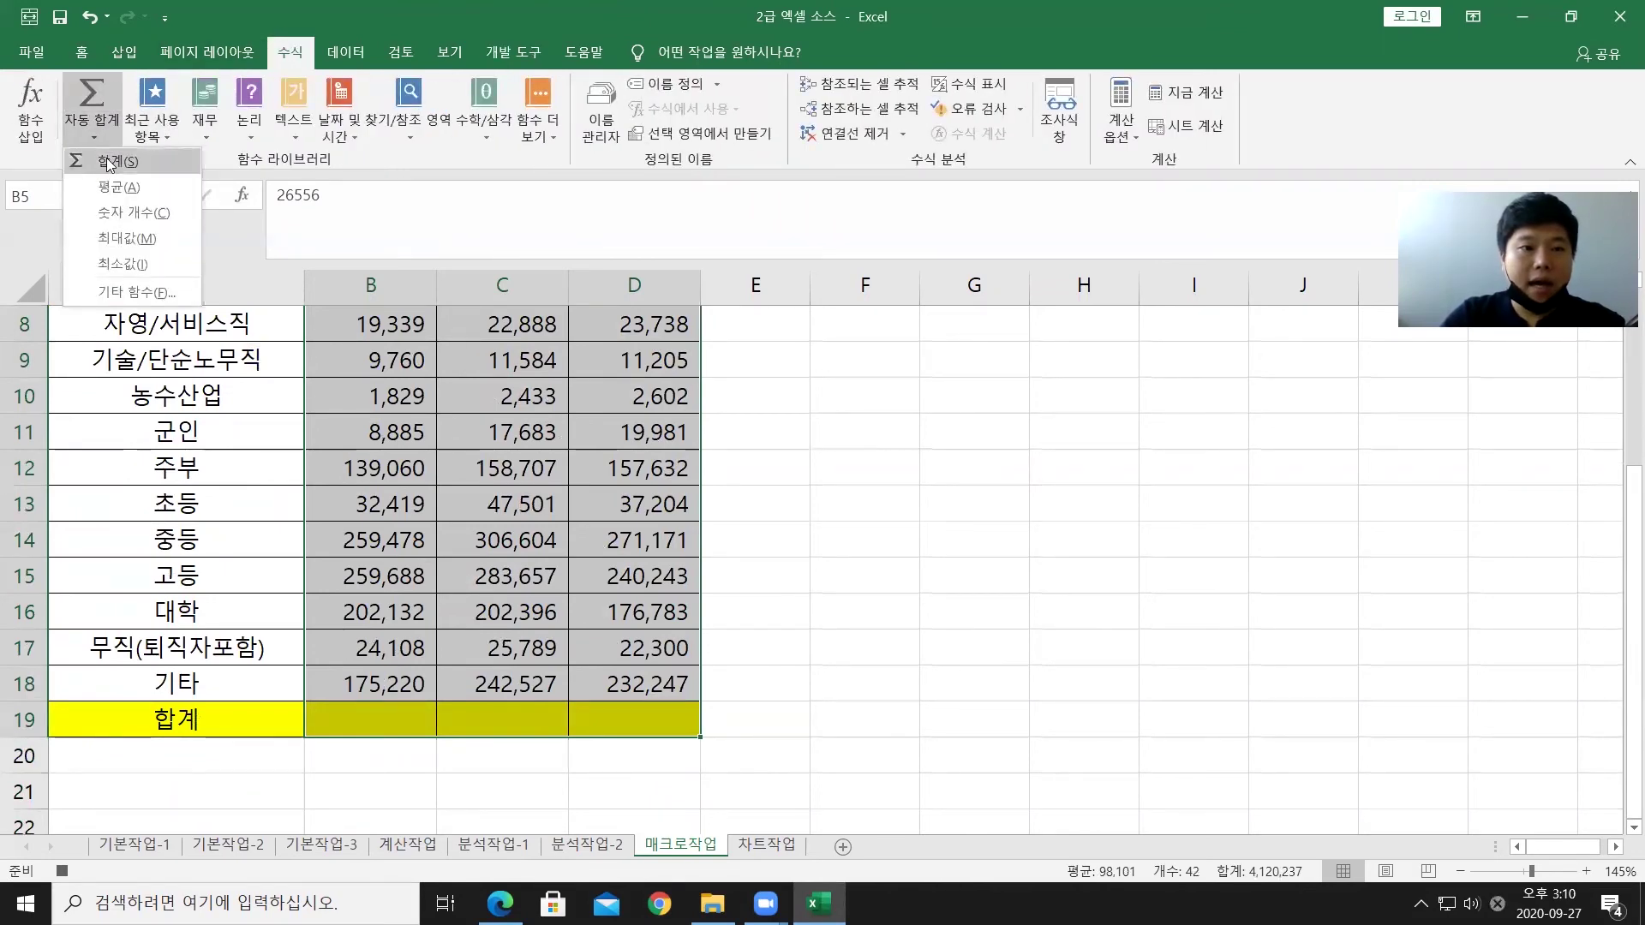
click(109, 164)
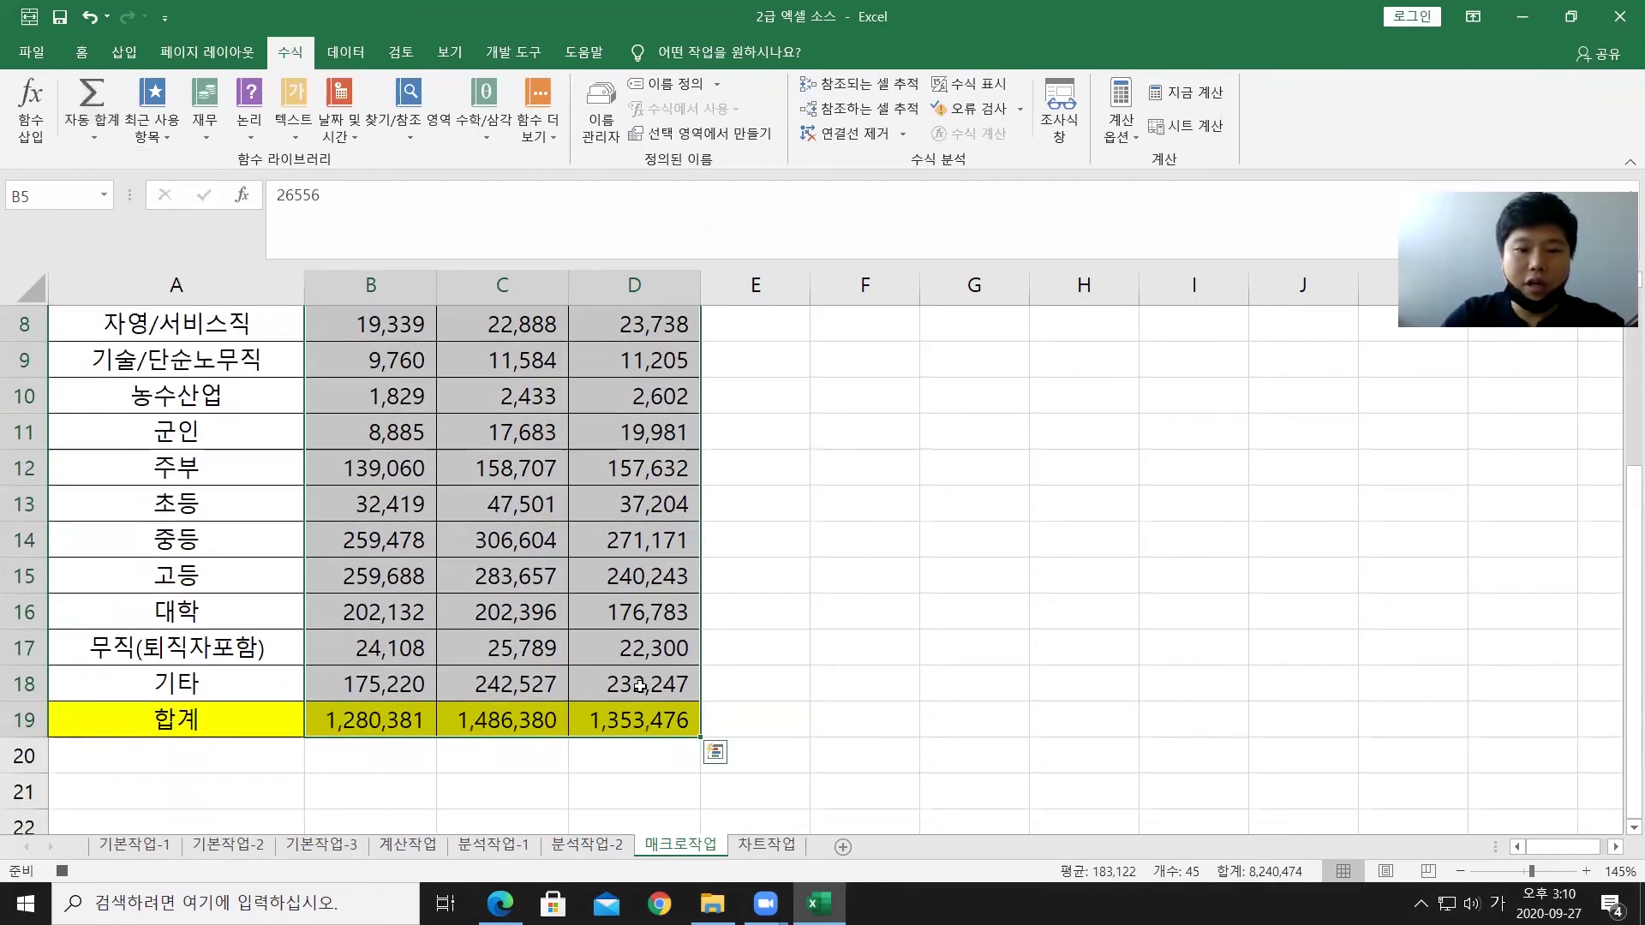
click(511, 55)
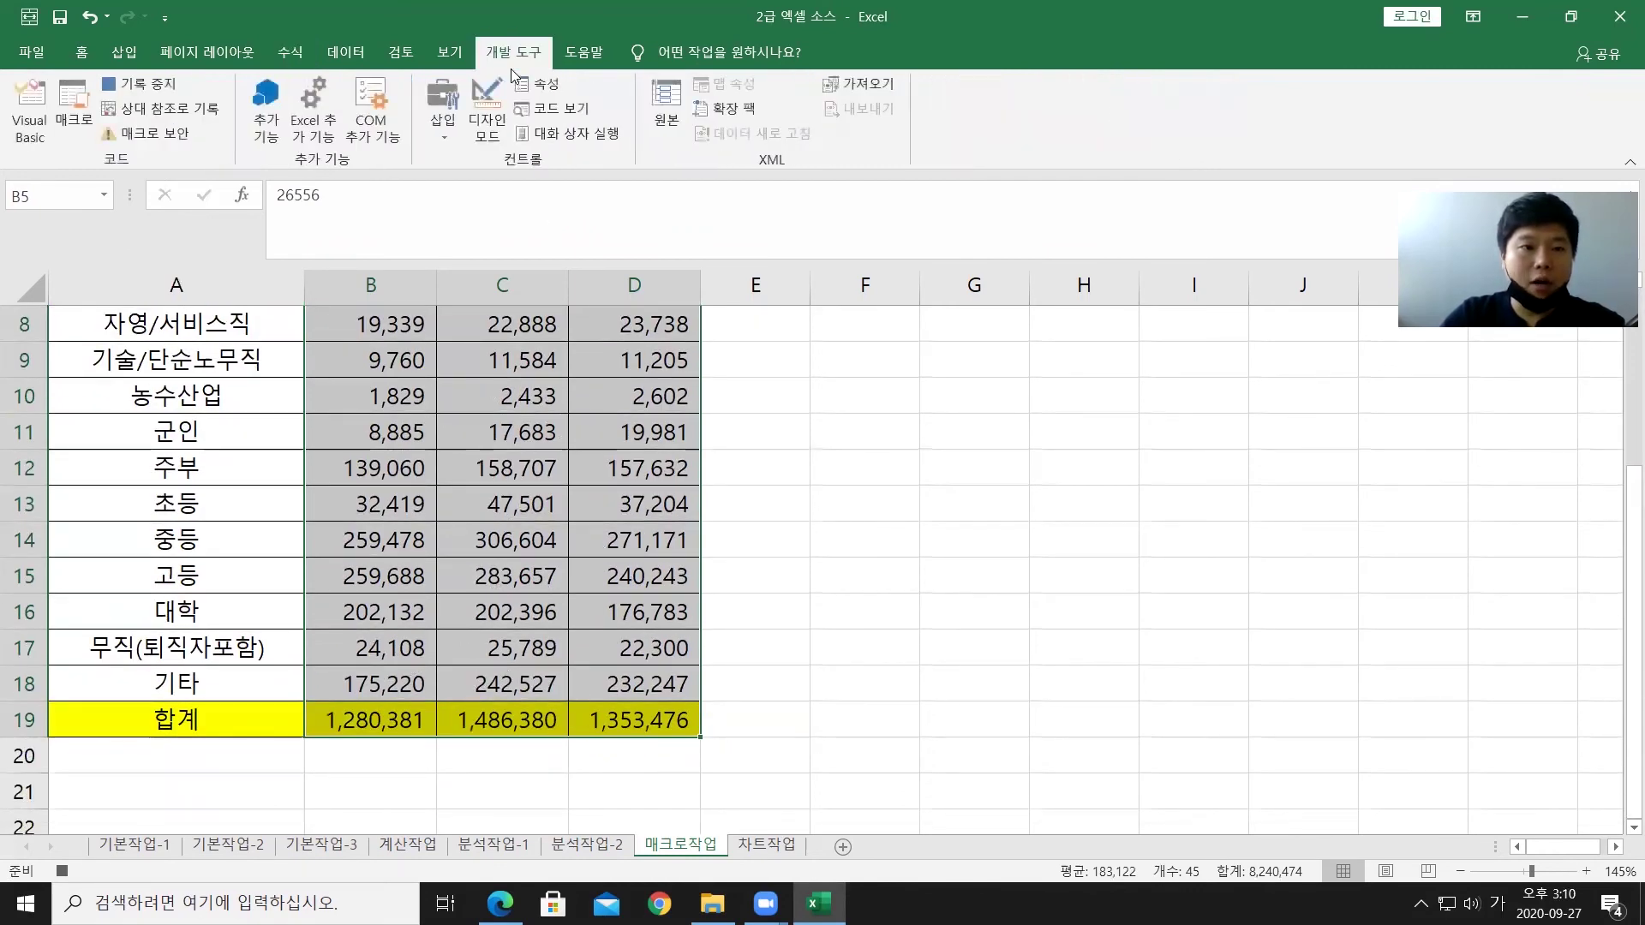
click(163, 86)
Step: Insert a form control button (단추) over cells F18:F19 and assign the 합계 macro to it
scroll(767, 381, up, 3)
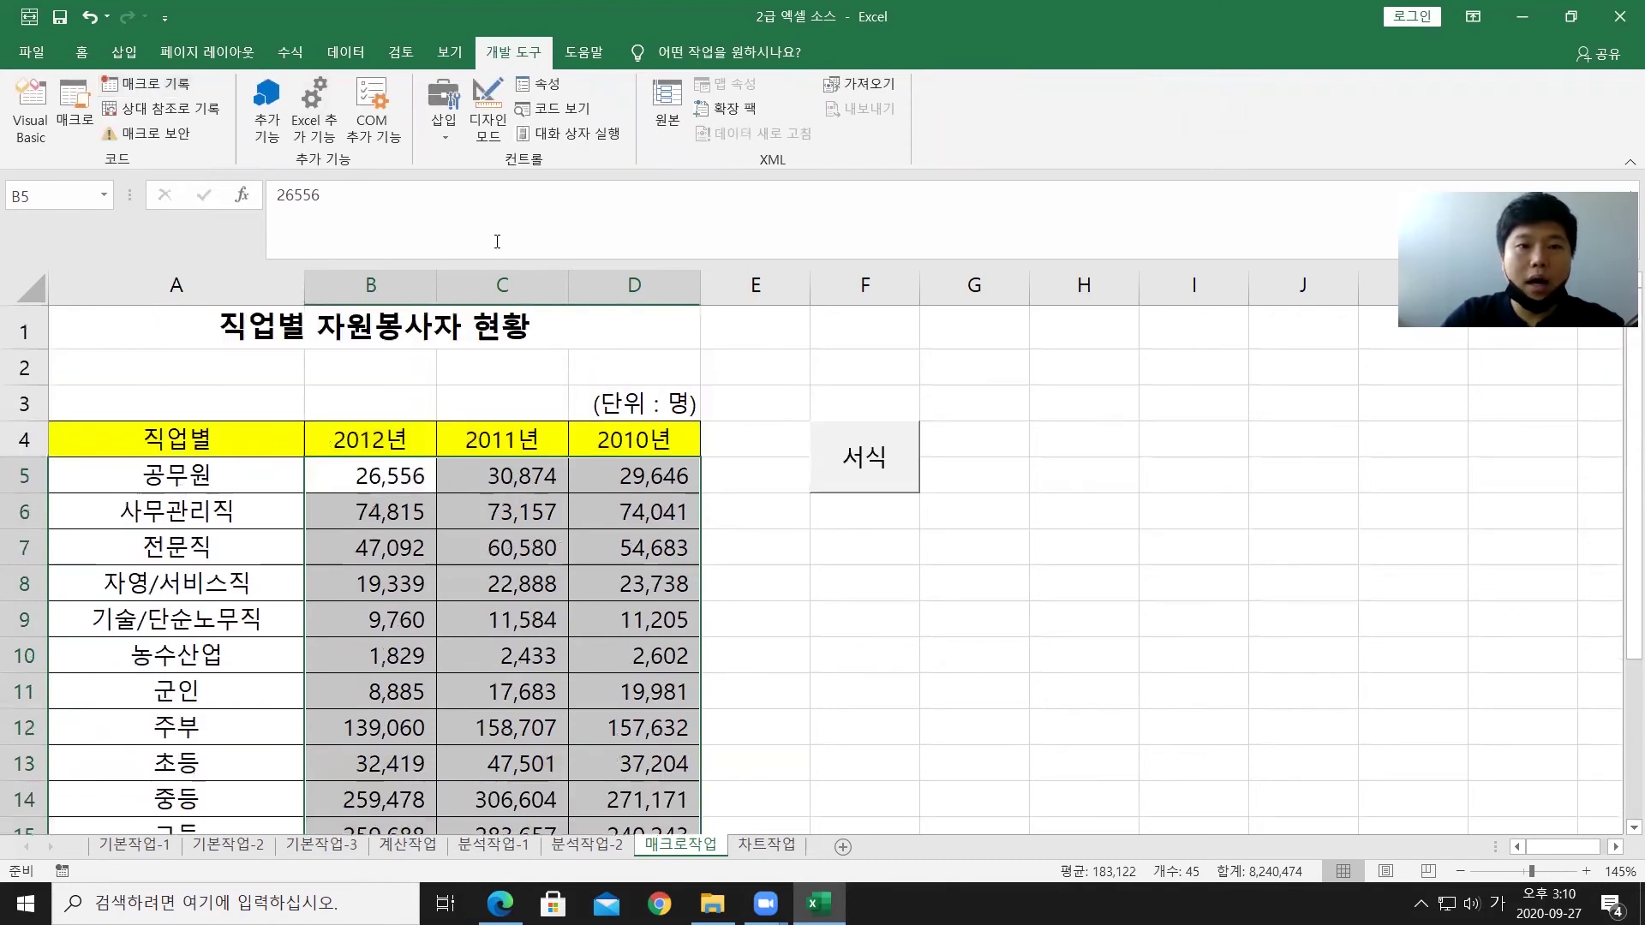
click(446, 135)
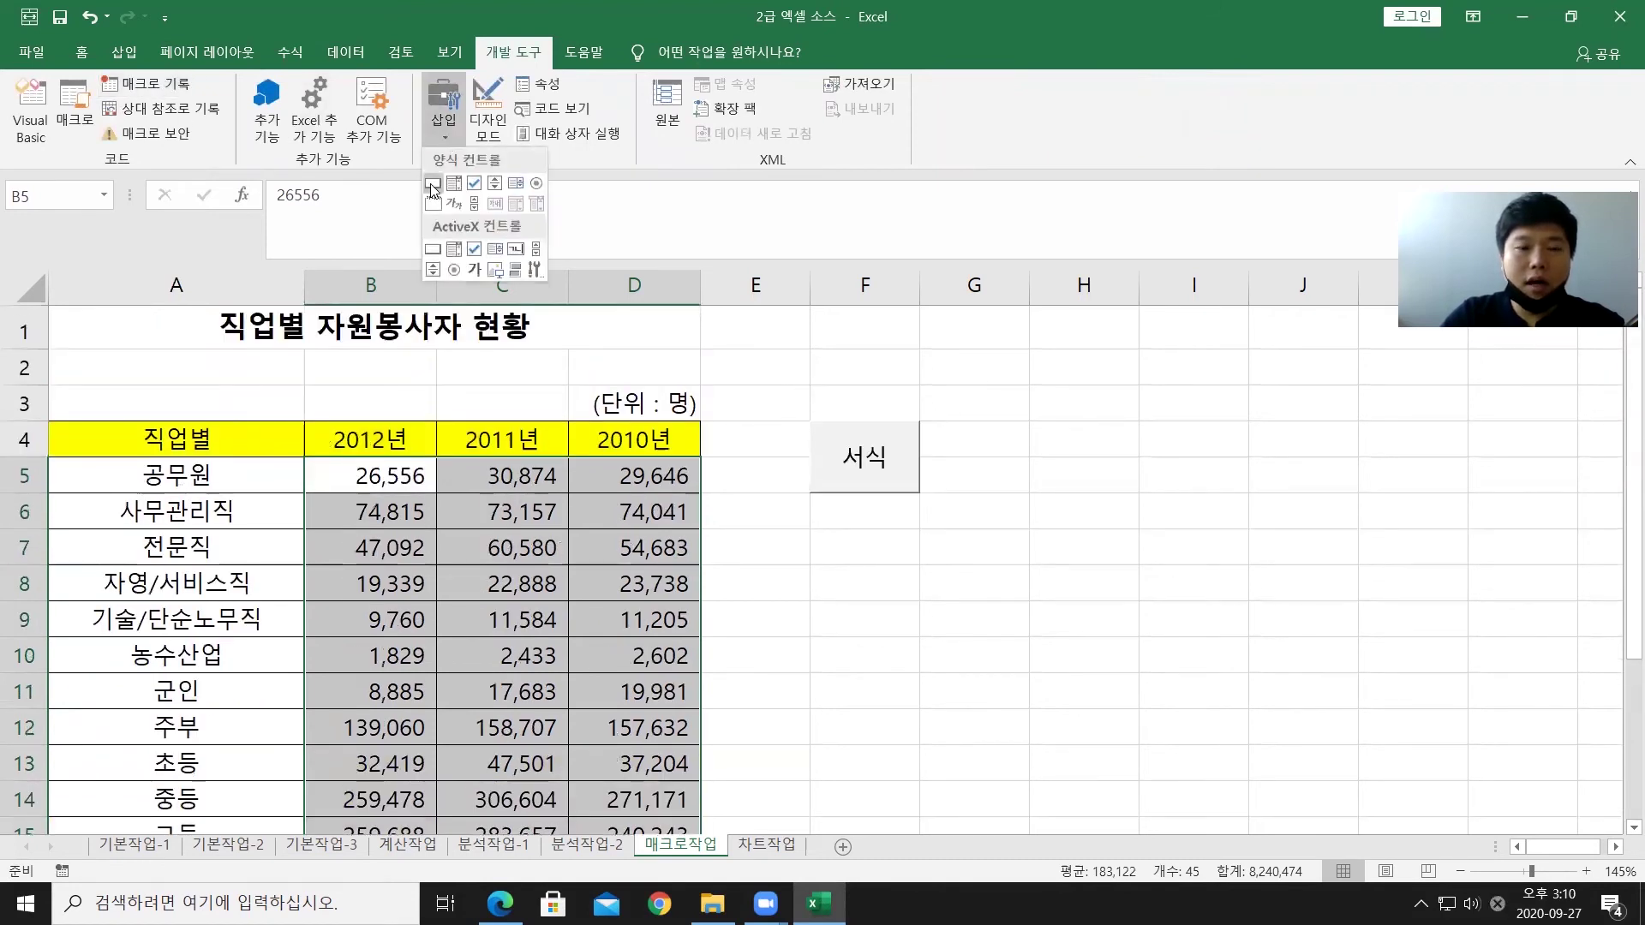
click(433, 183)
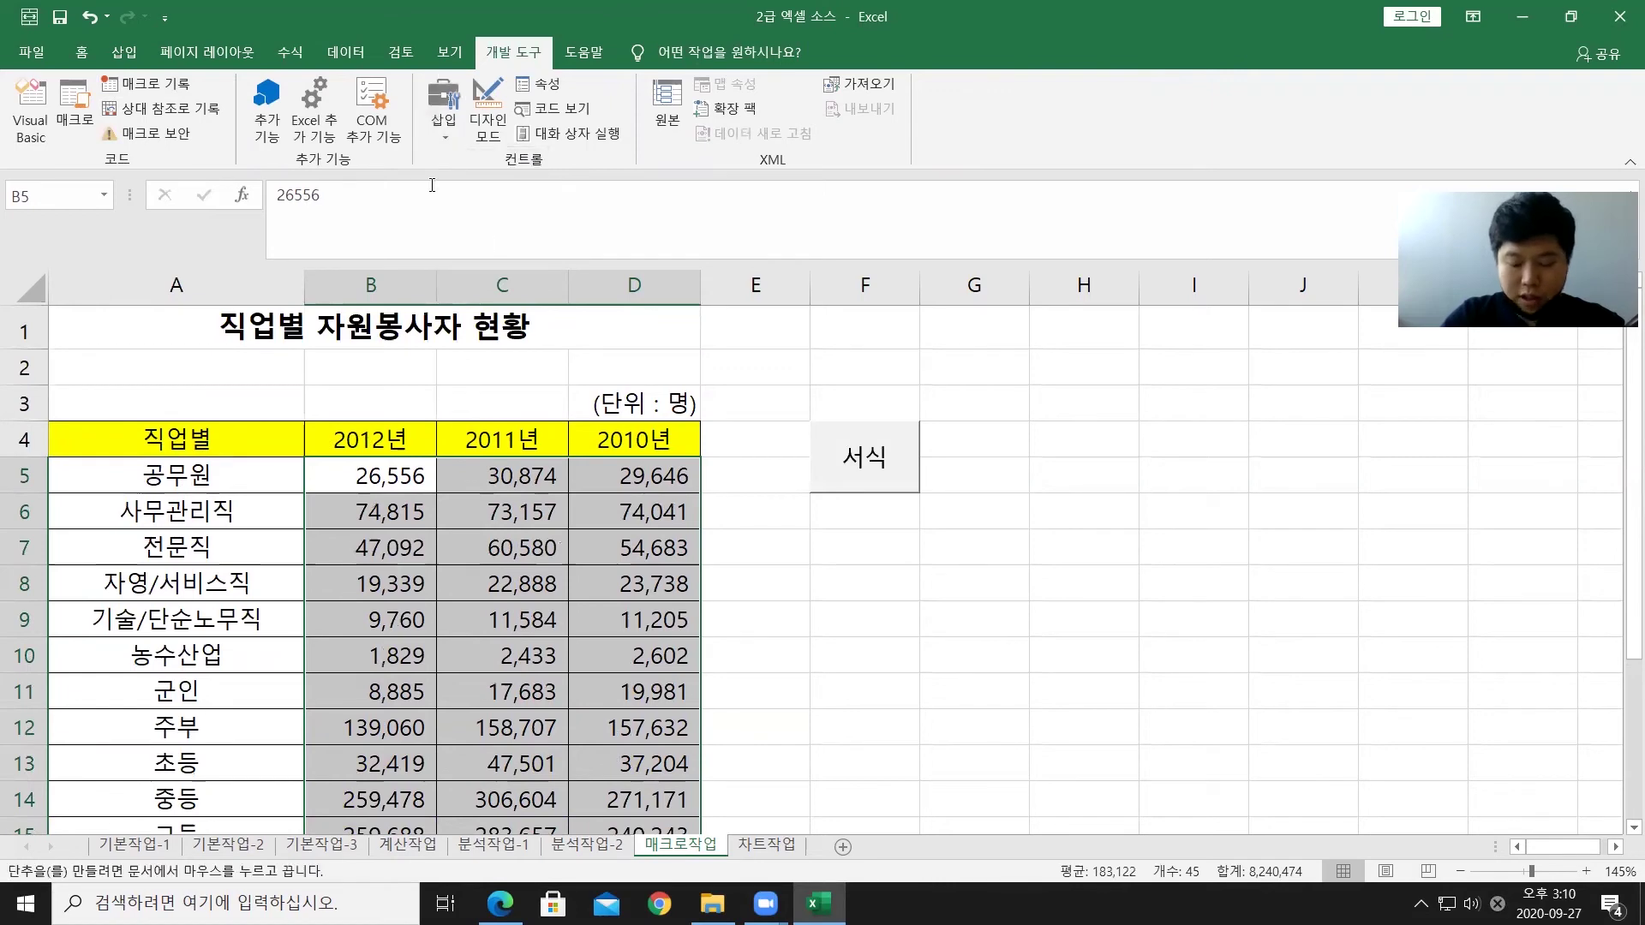
scroll(910, 539, down, 1)
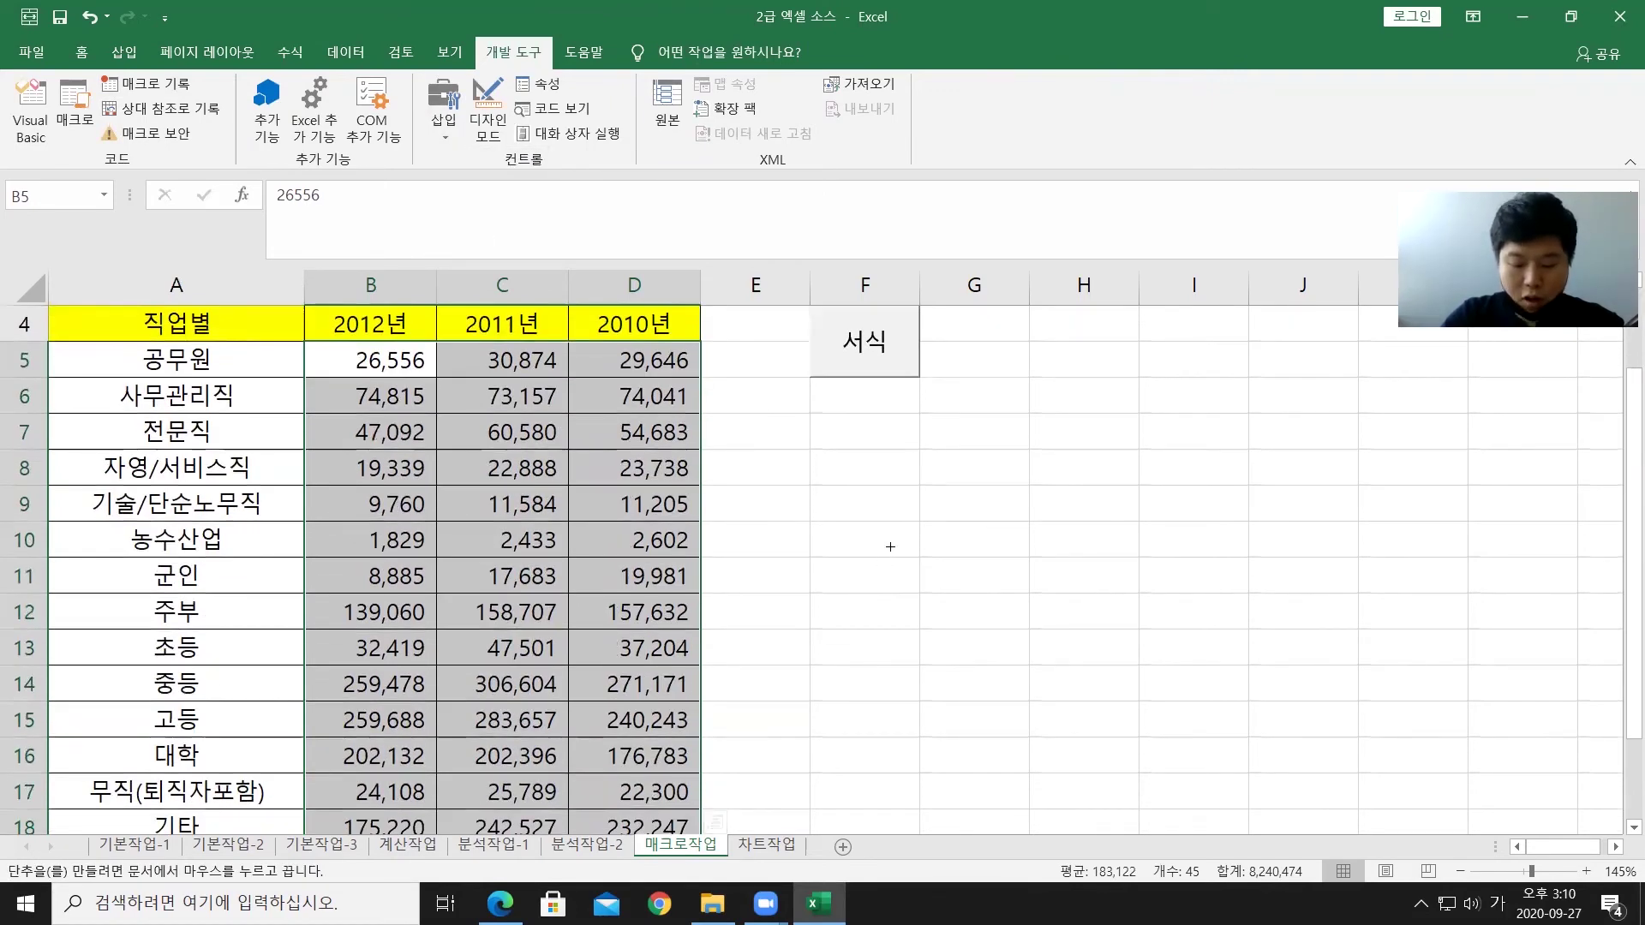
scroll(876, 549, down, 1)
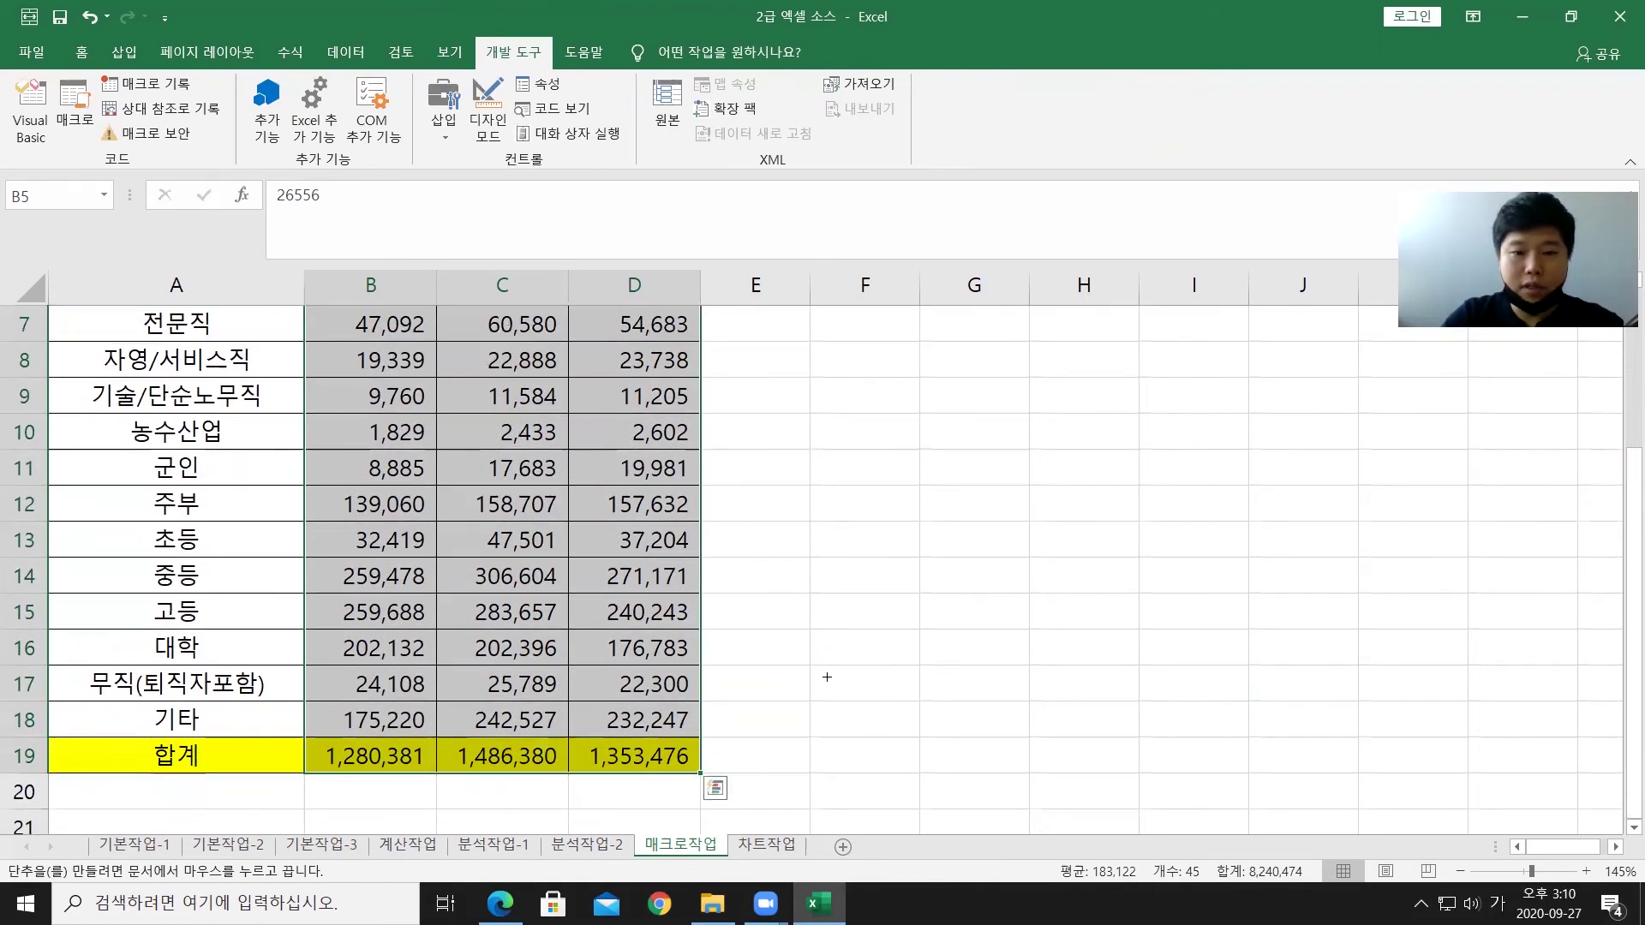
drag(820, 713, 882, 759)
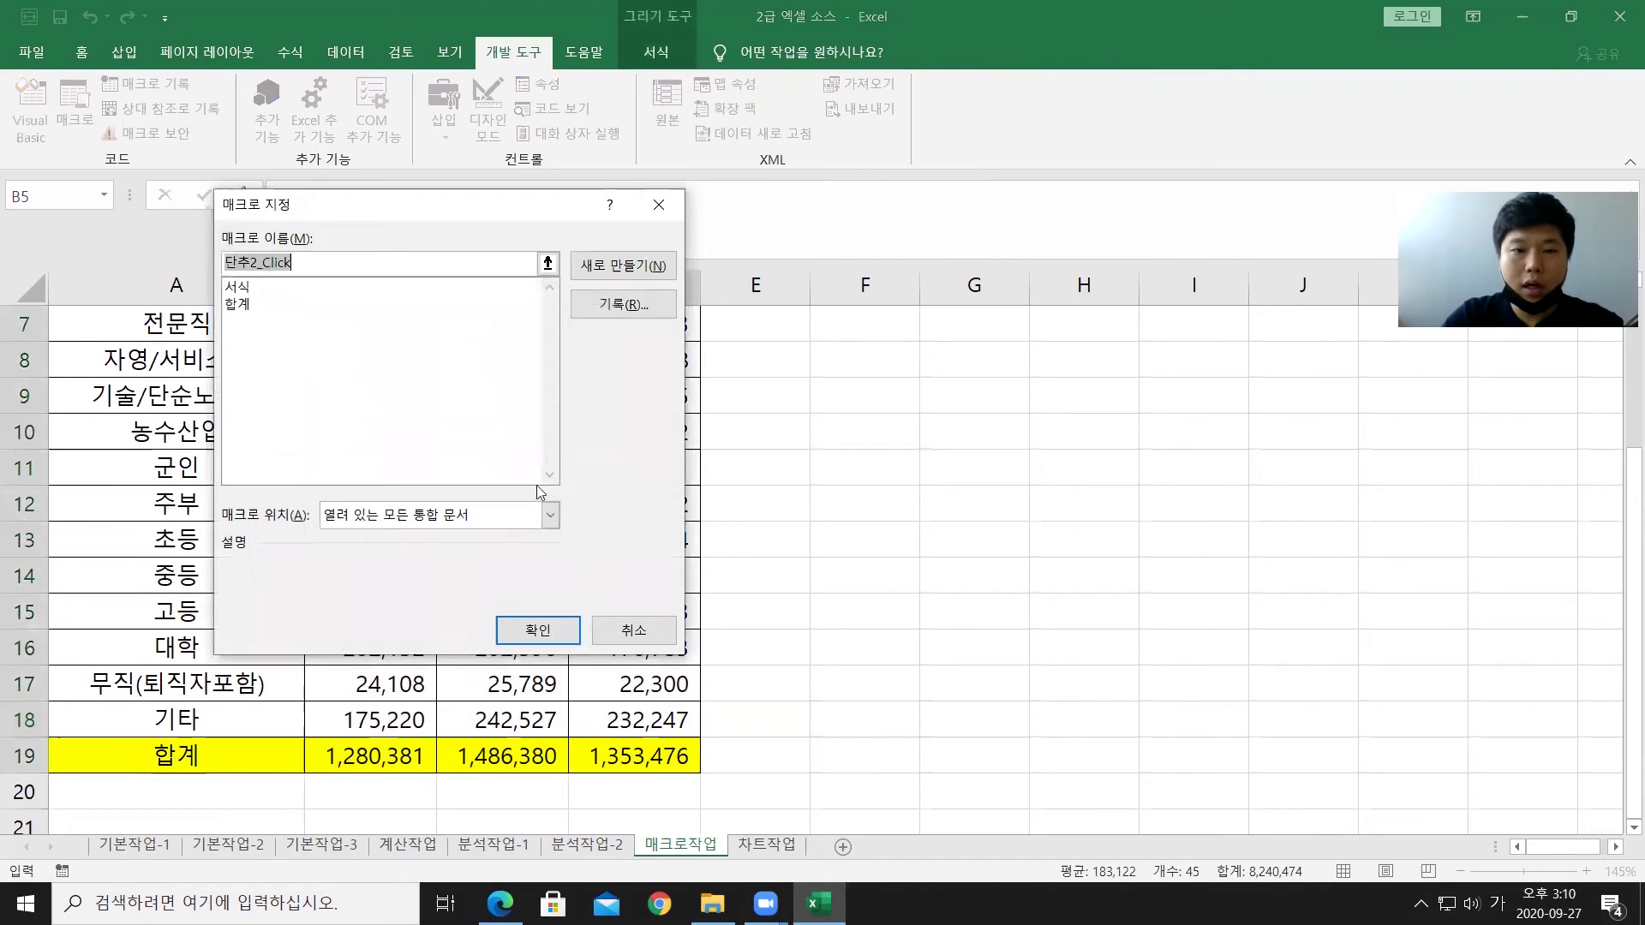
click(253, 306)
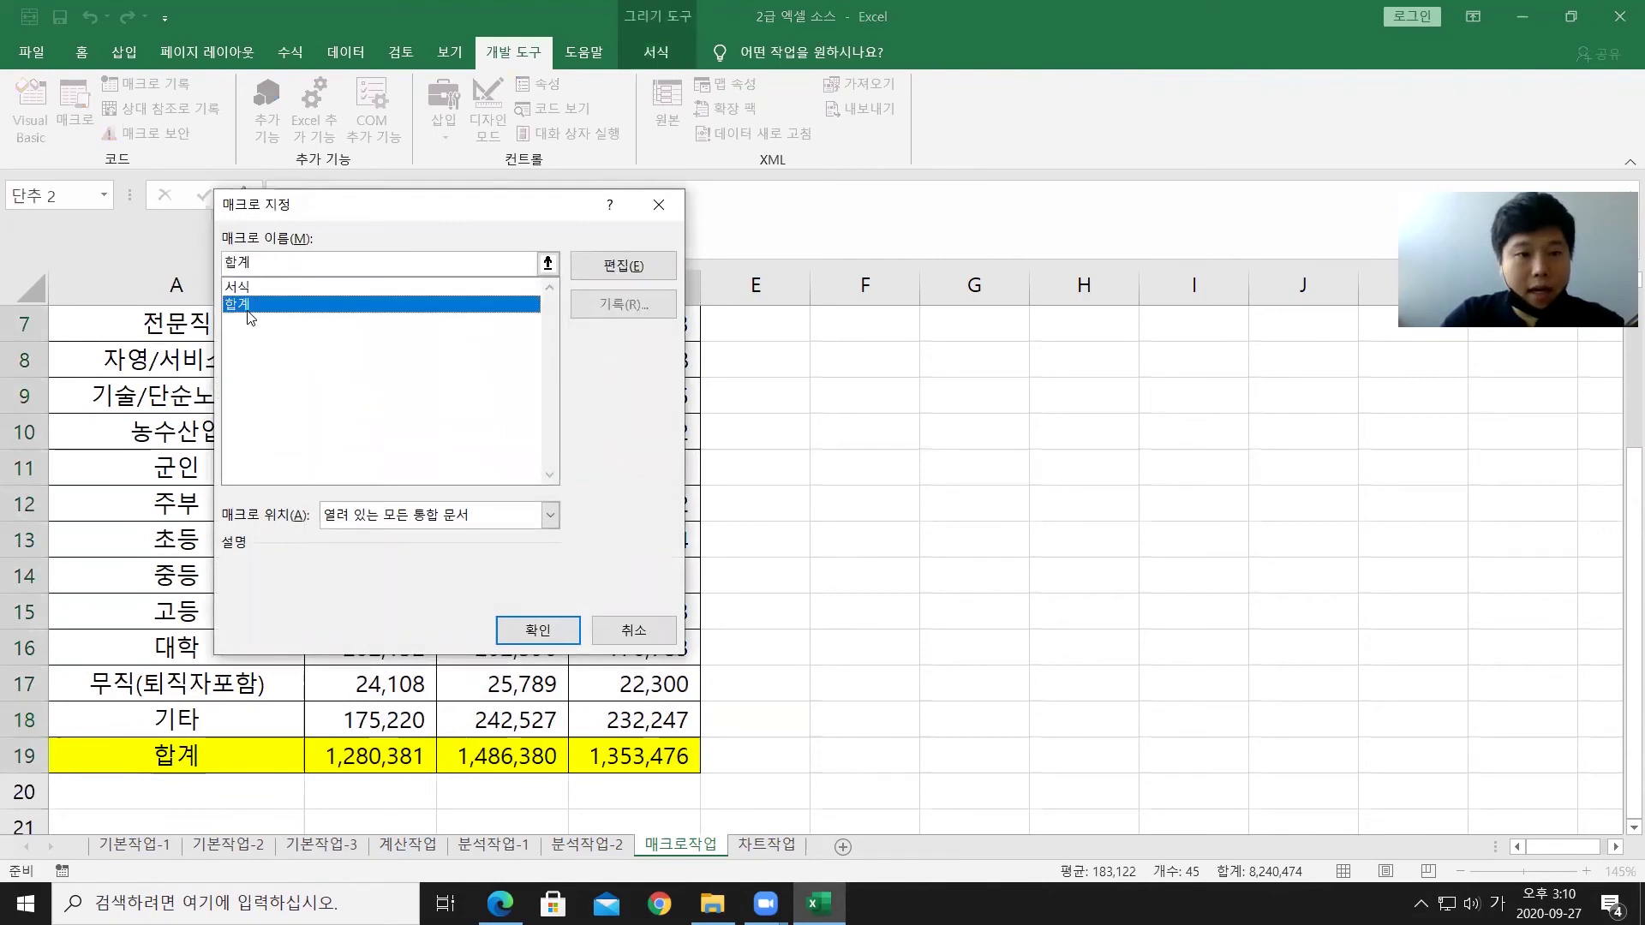
click(531, 628)
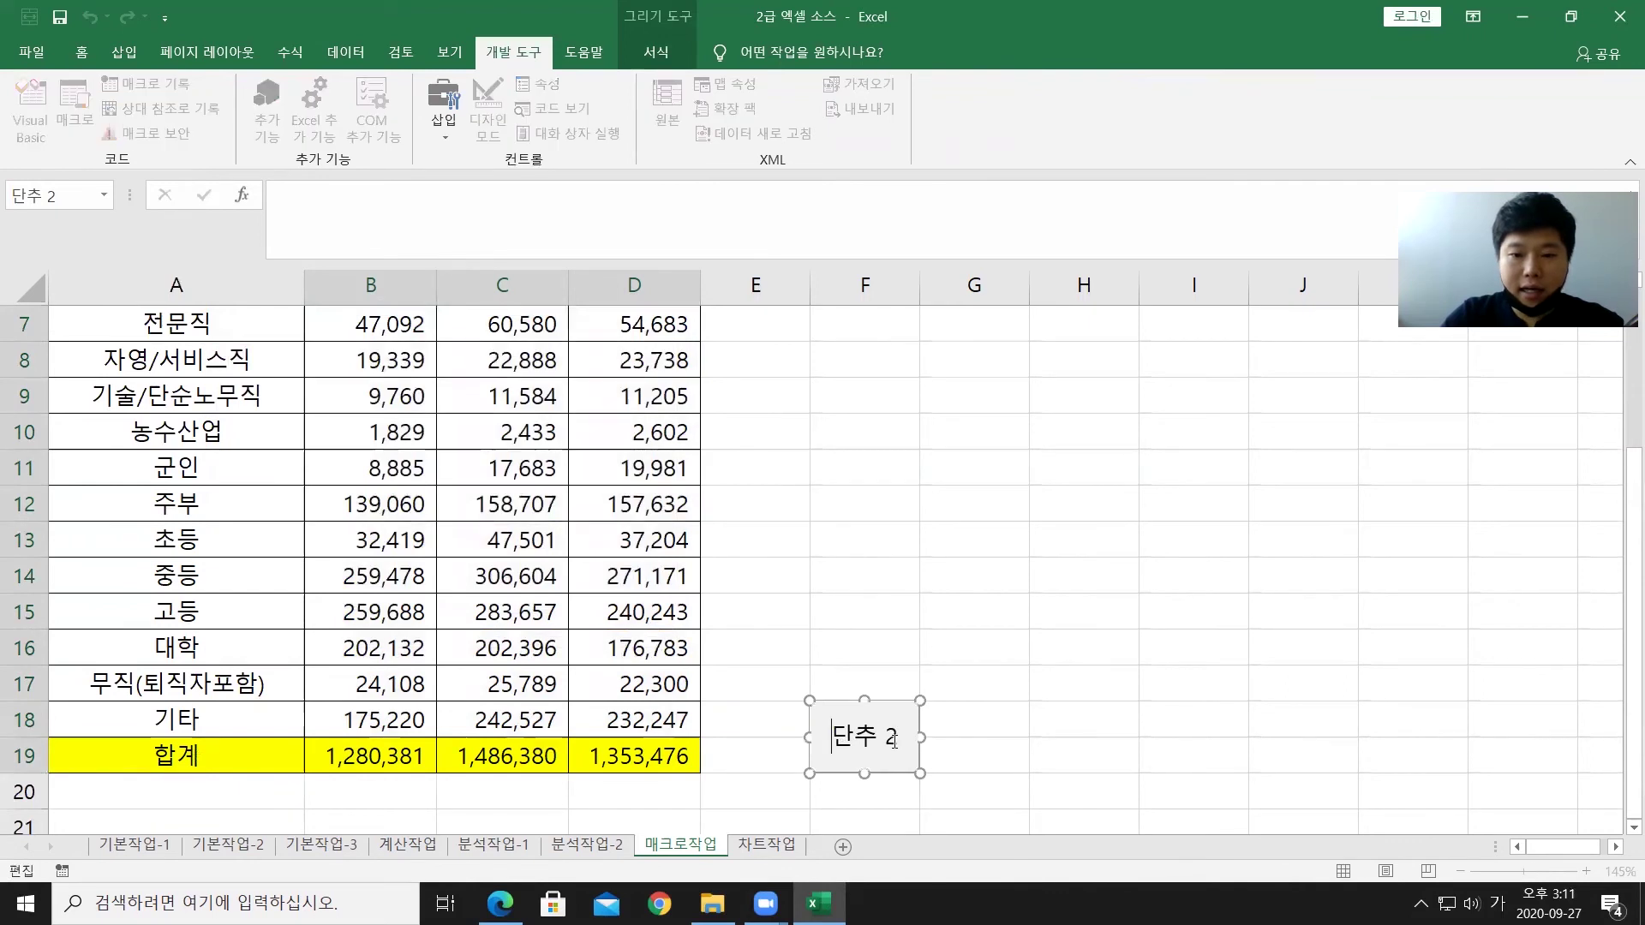
Step: Replace the label text of the button over F18:F19 with 합계 and deselect the button
key(Delete)
key(Delete)
key(Delete)
key(Delete)
text(ㅎ)
text(합계)
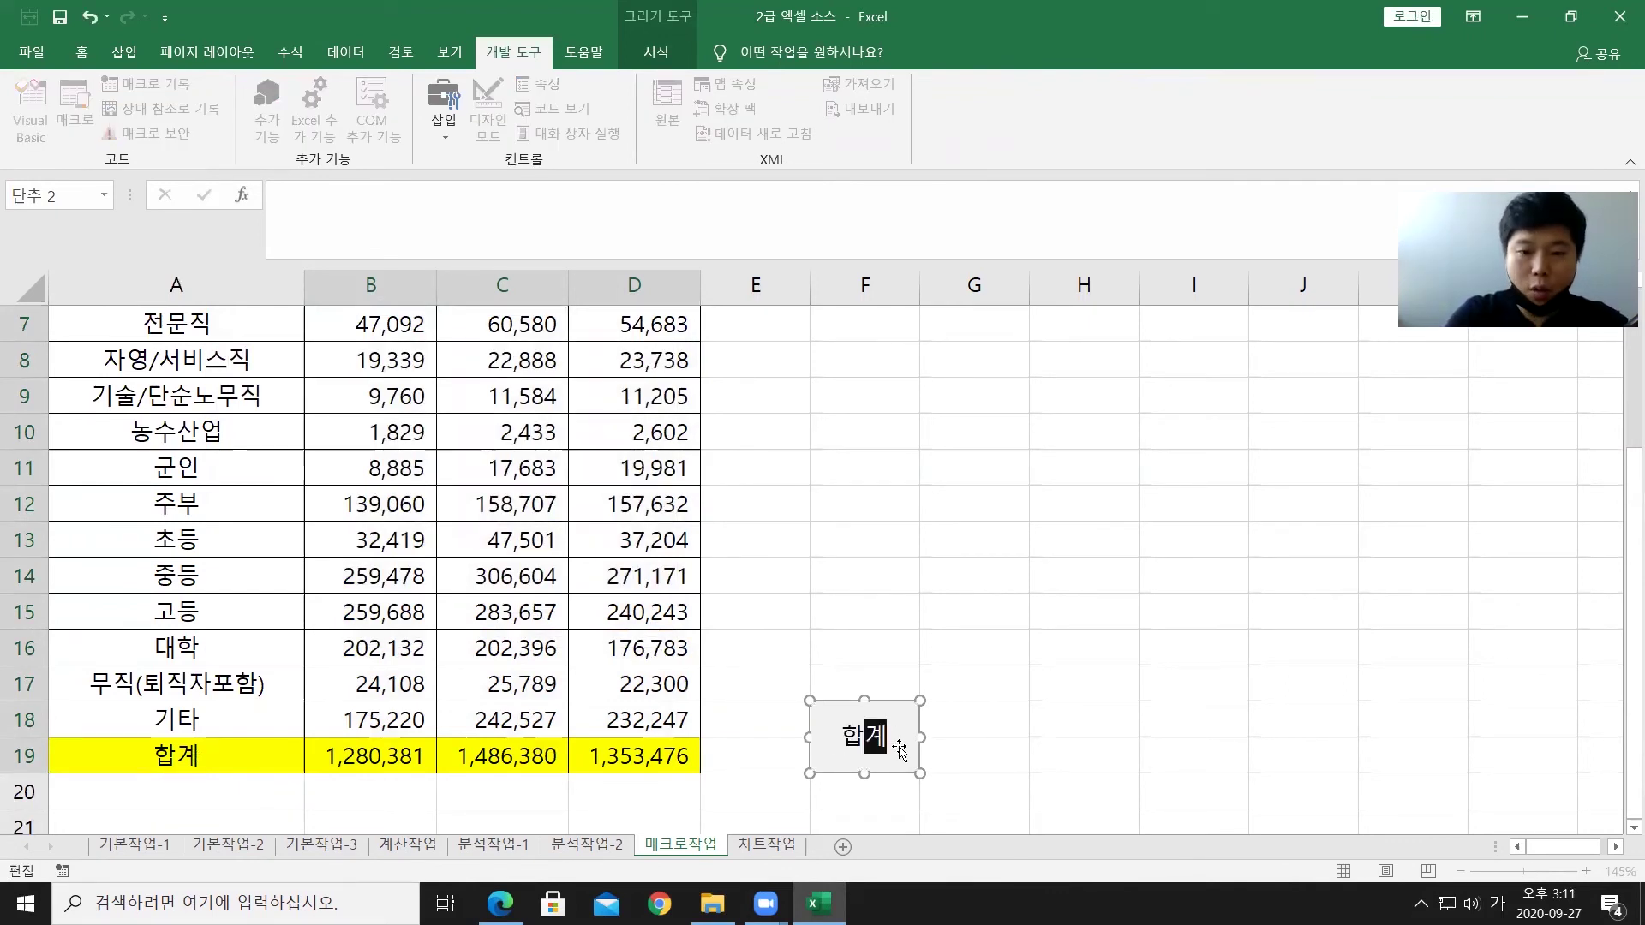
click(1032, 638)
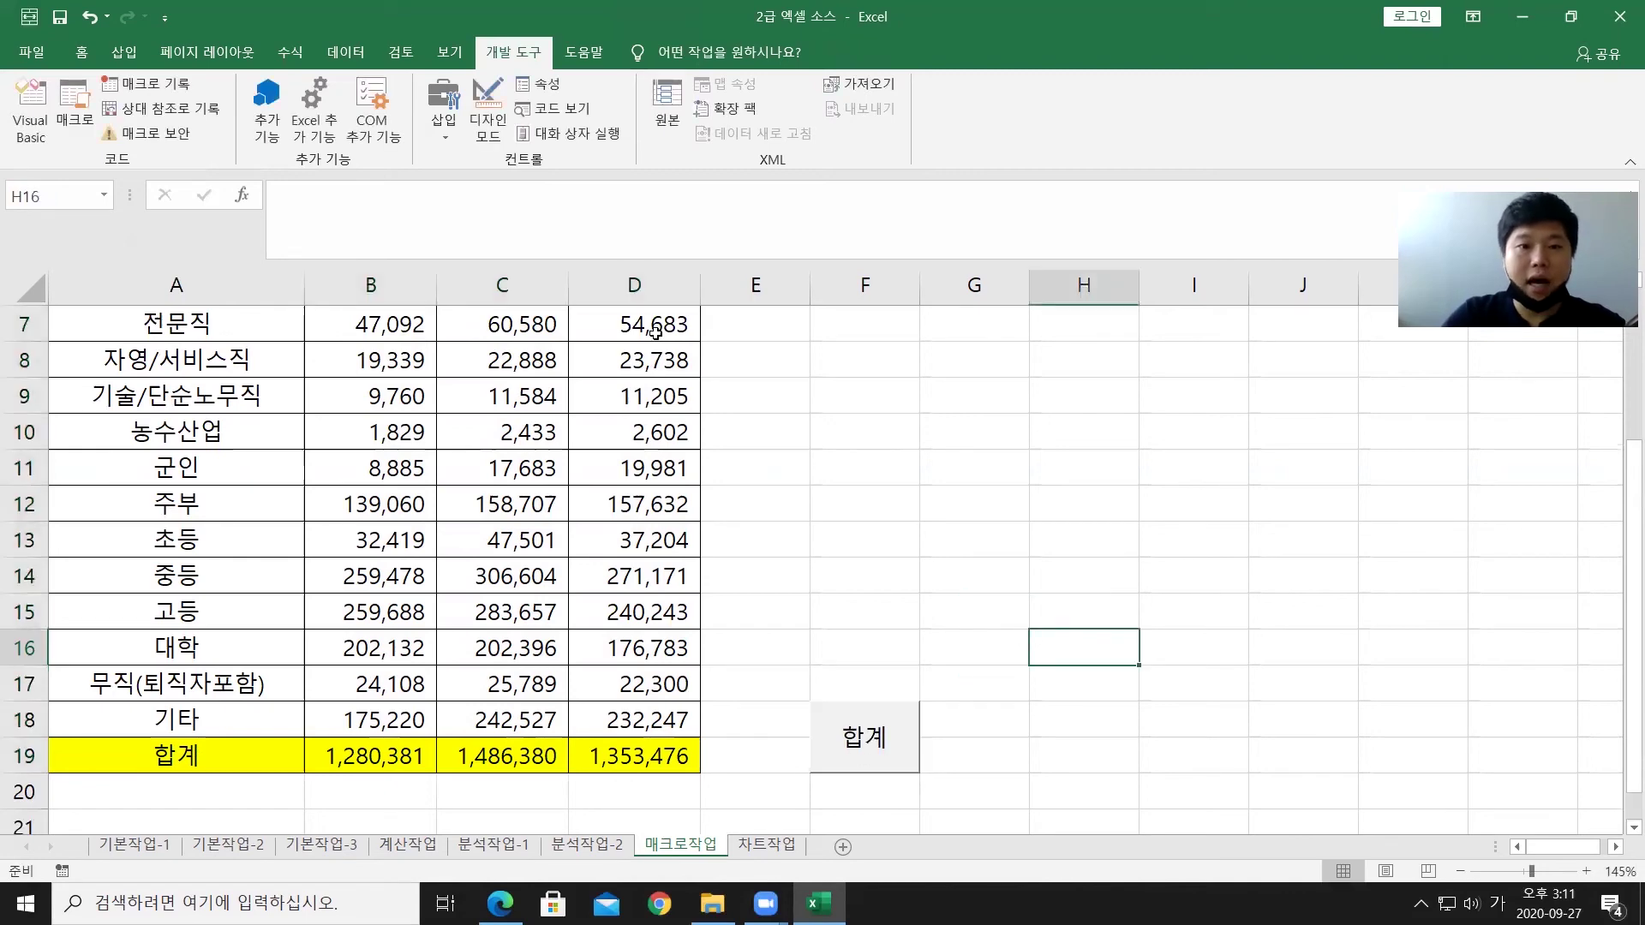
scroll(589, 501, up, 2)
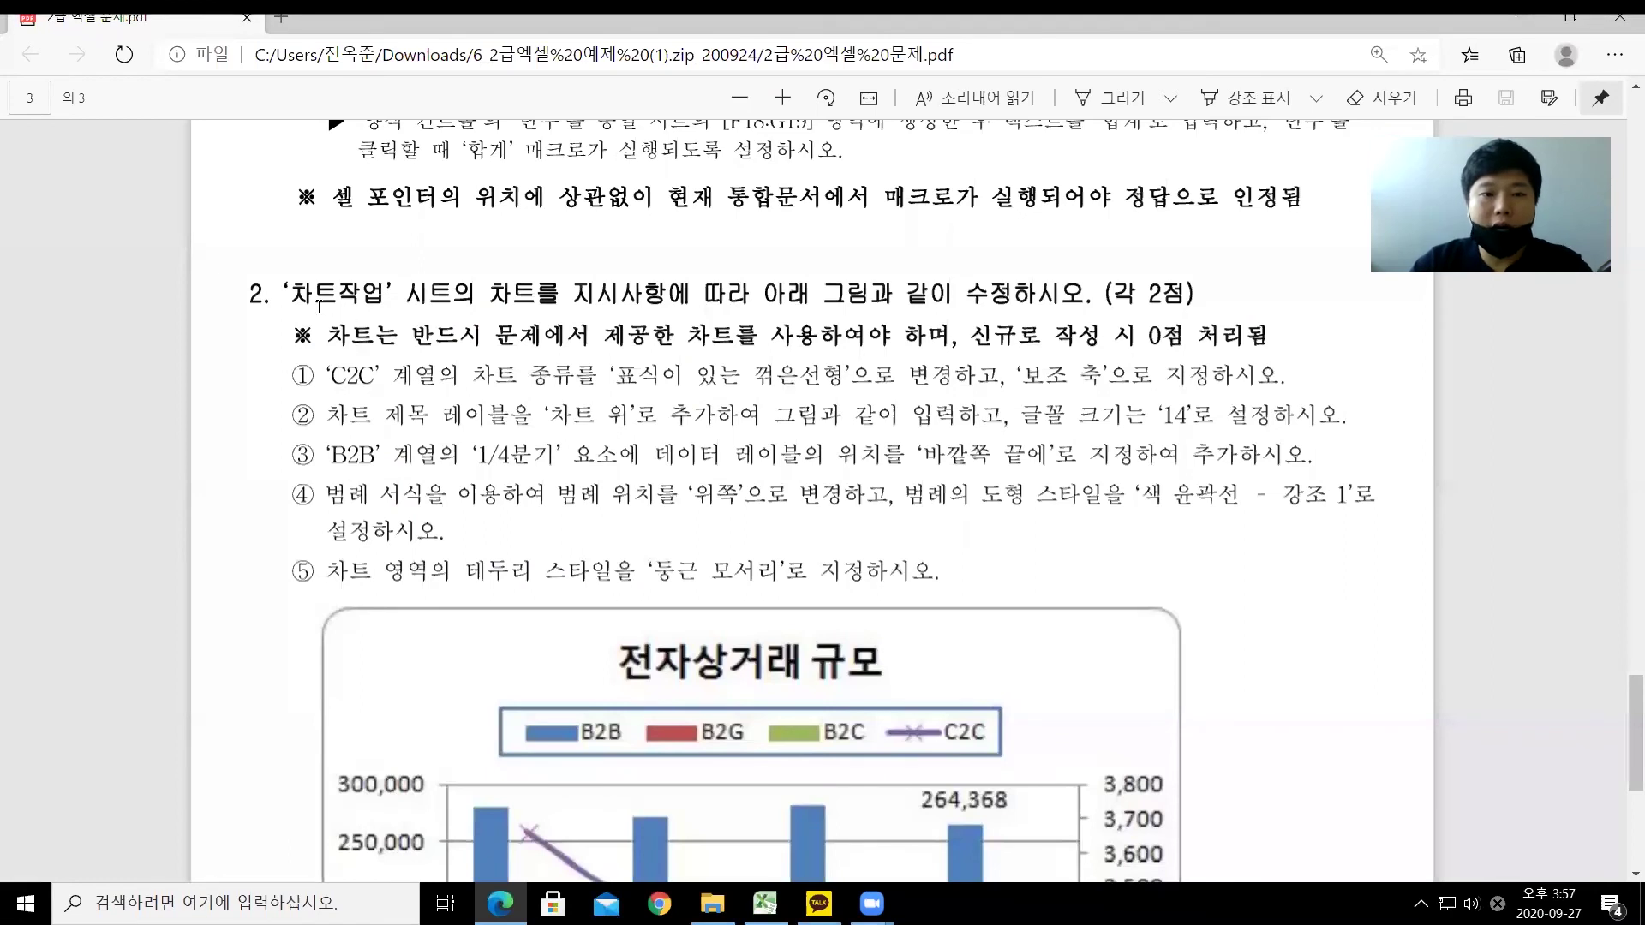
Step: Read the five 차트작업 instructions in the exam PDF and examine the sample chart below them
drag(308, 298, 1017, 298)
drag(458, 495, 478, 495)
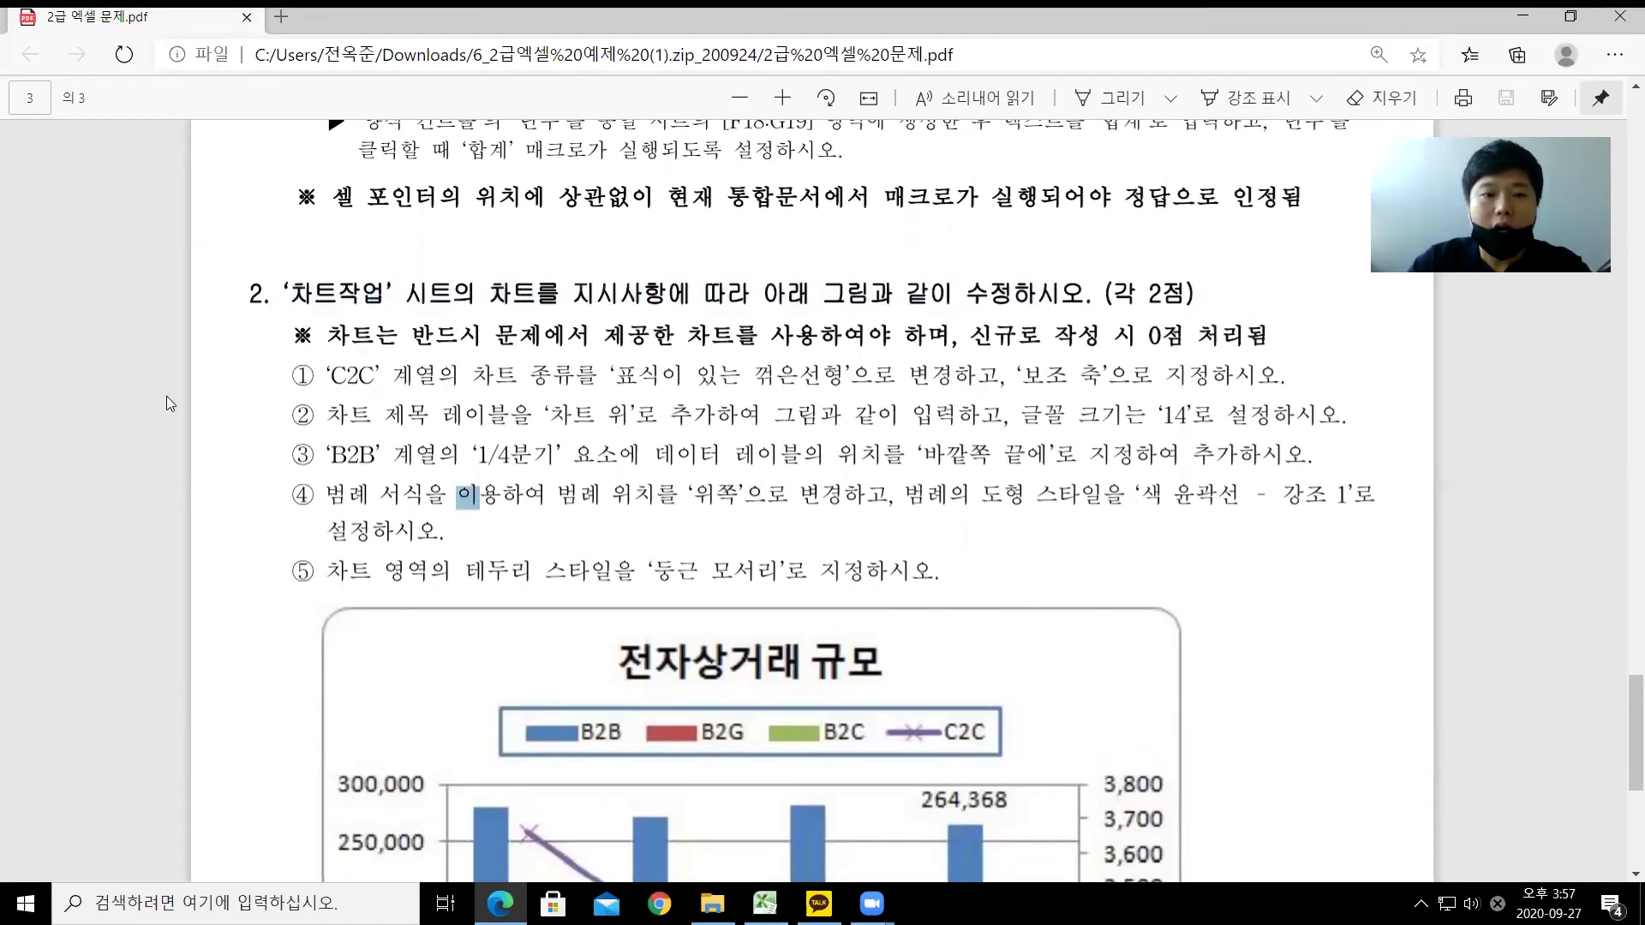
drag(291, 371, 940, 580)
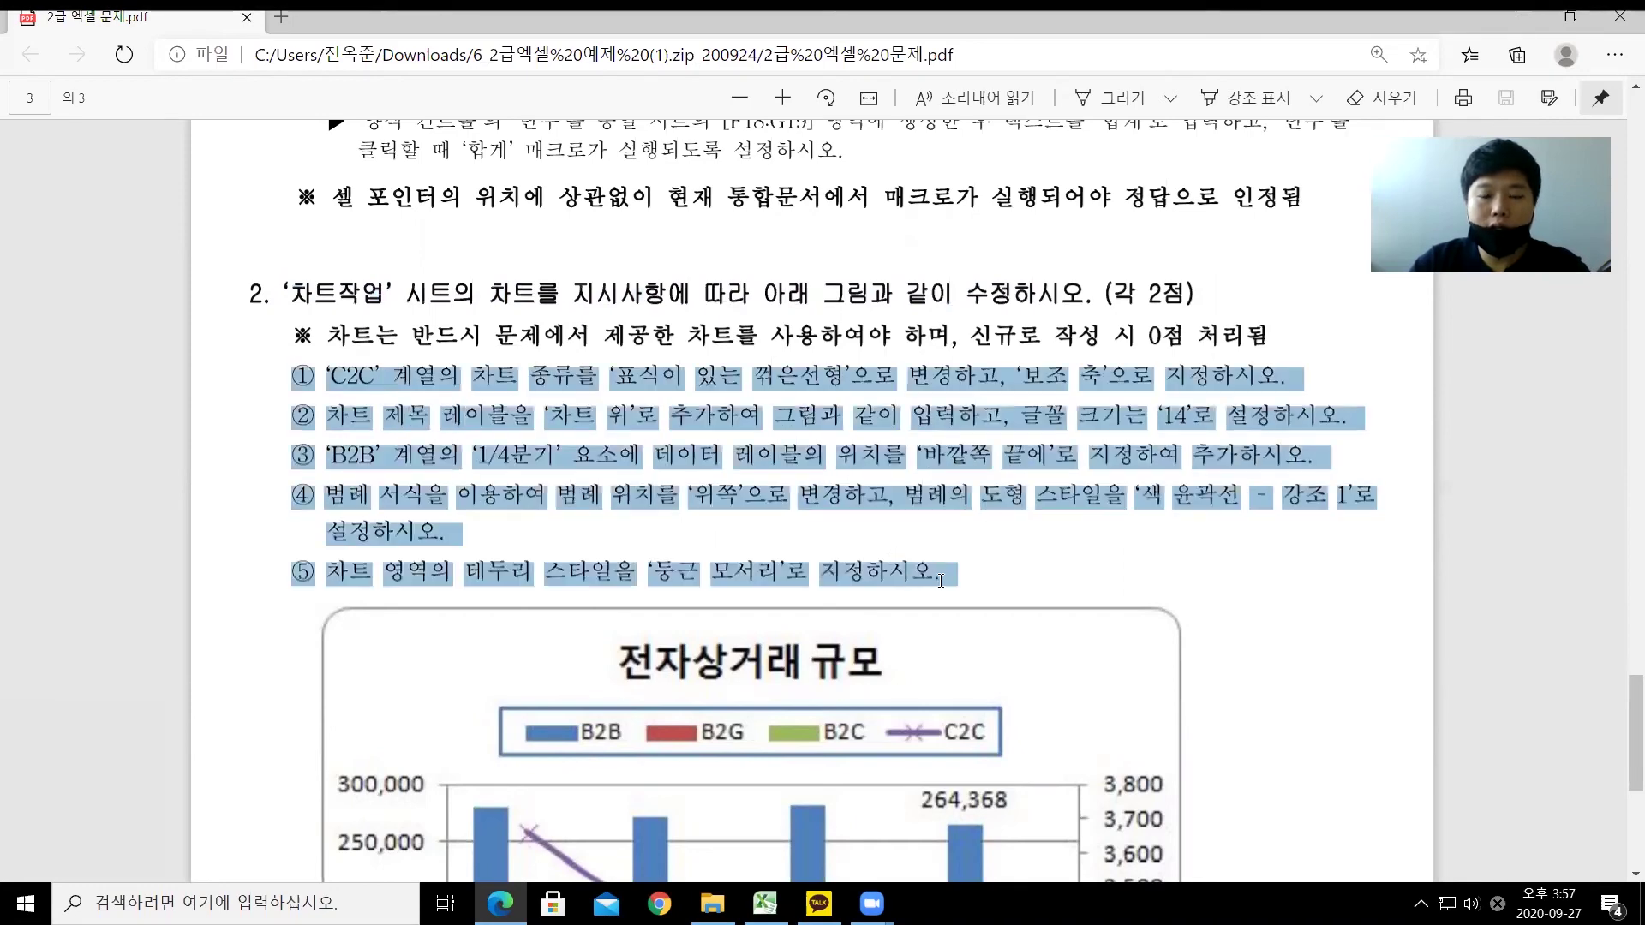
click(970, 572)
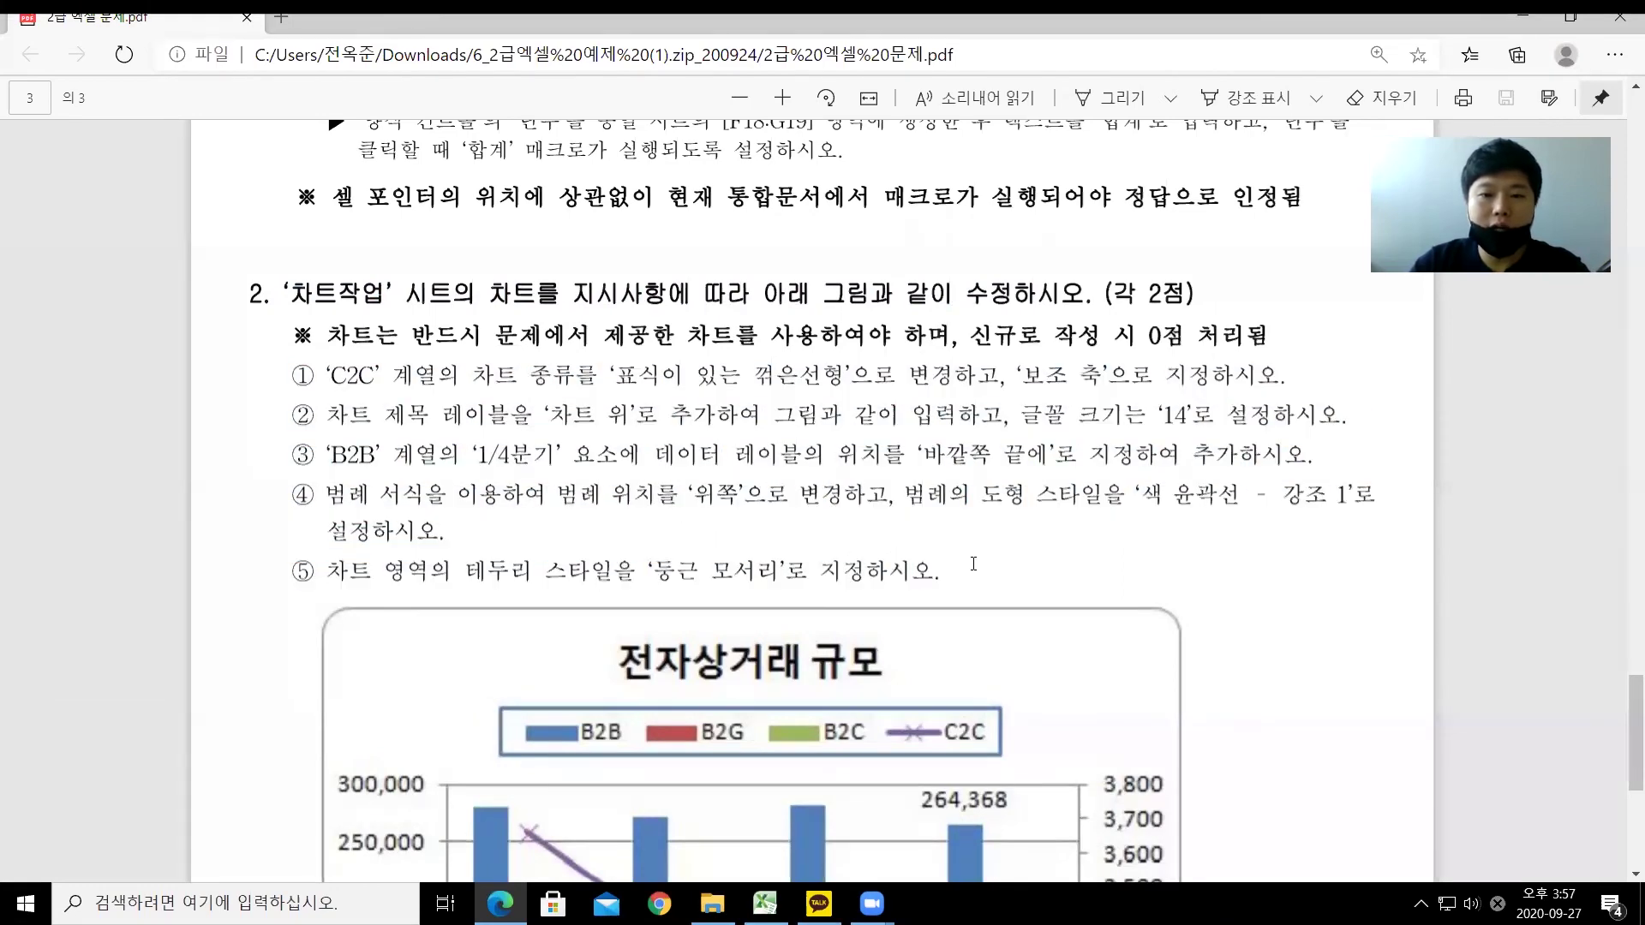
scroll(973, 564, down, 5)
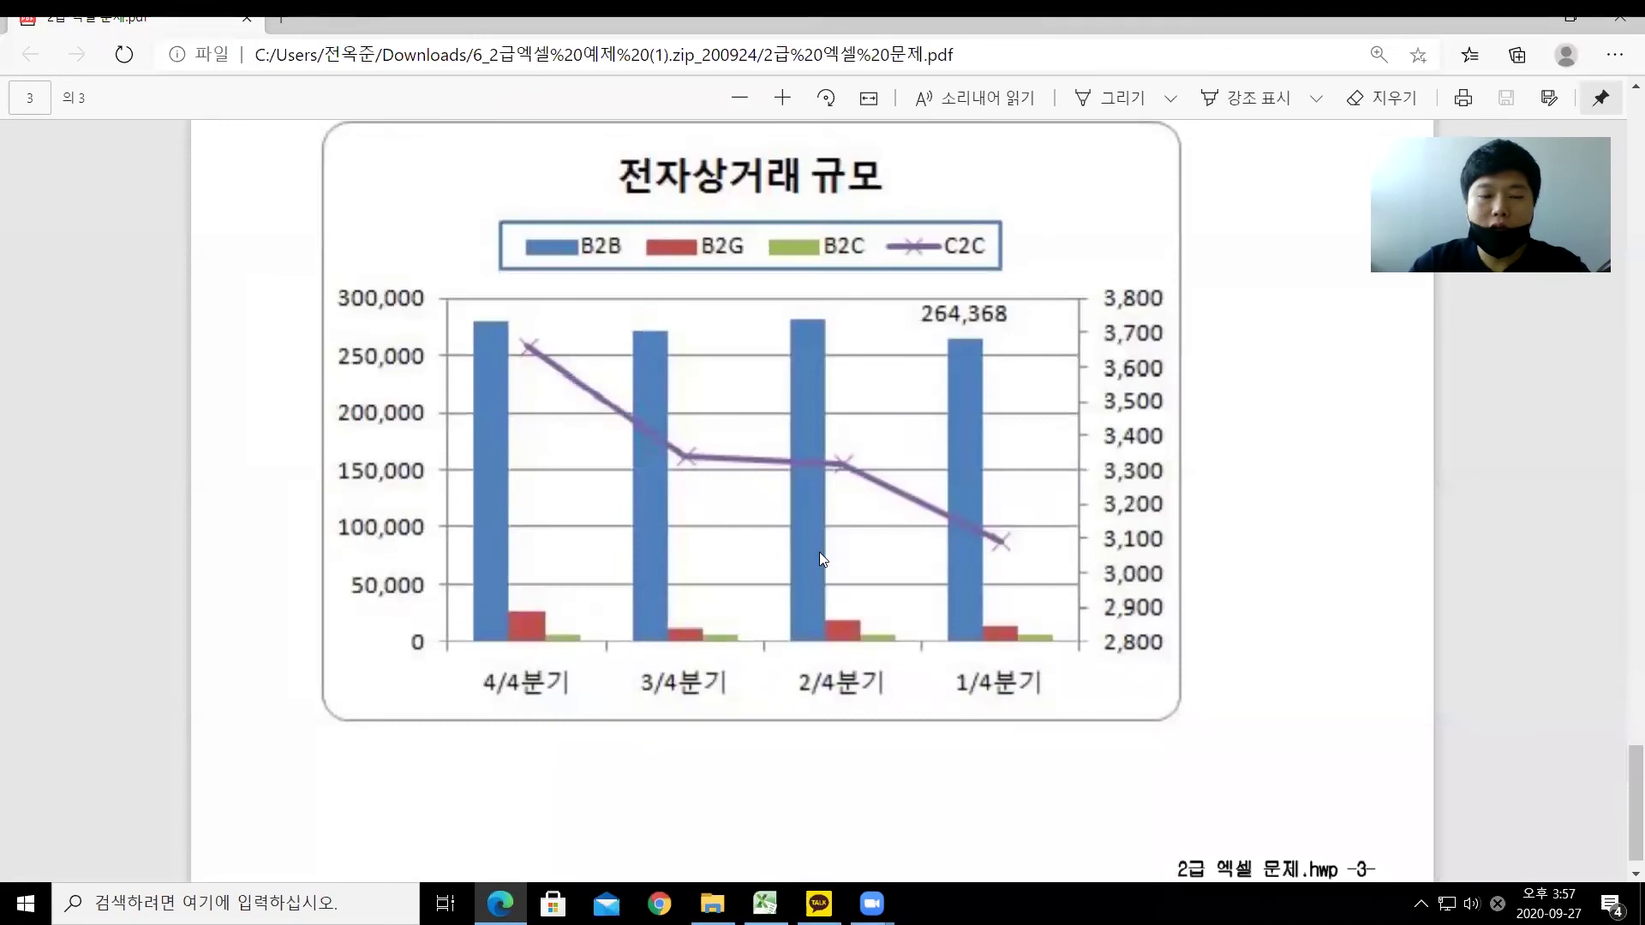
scroll(814, 552, up, 1)
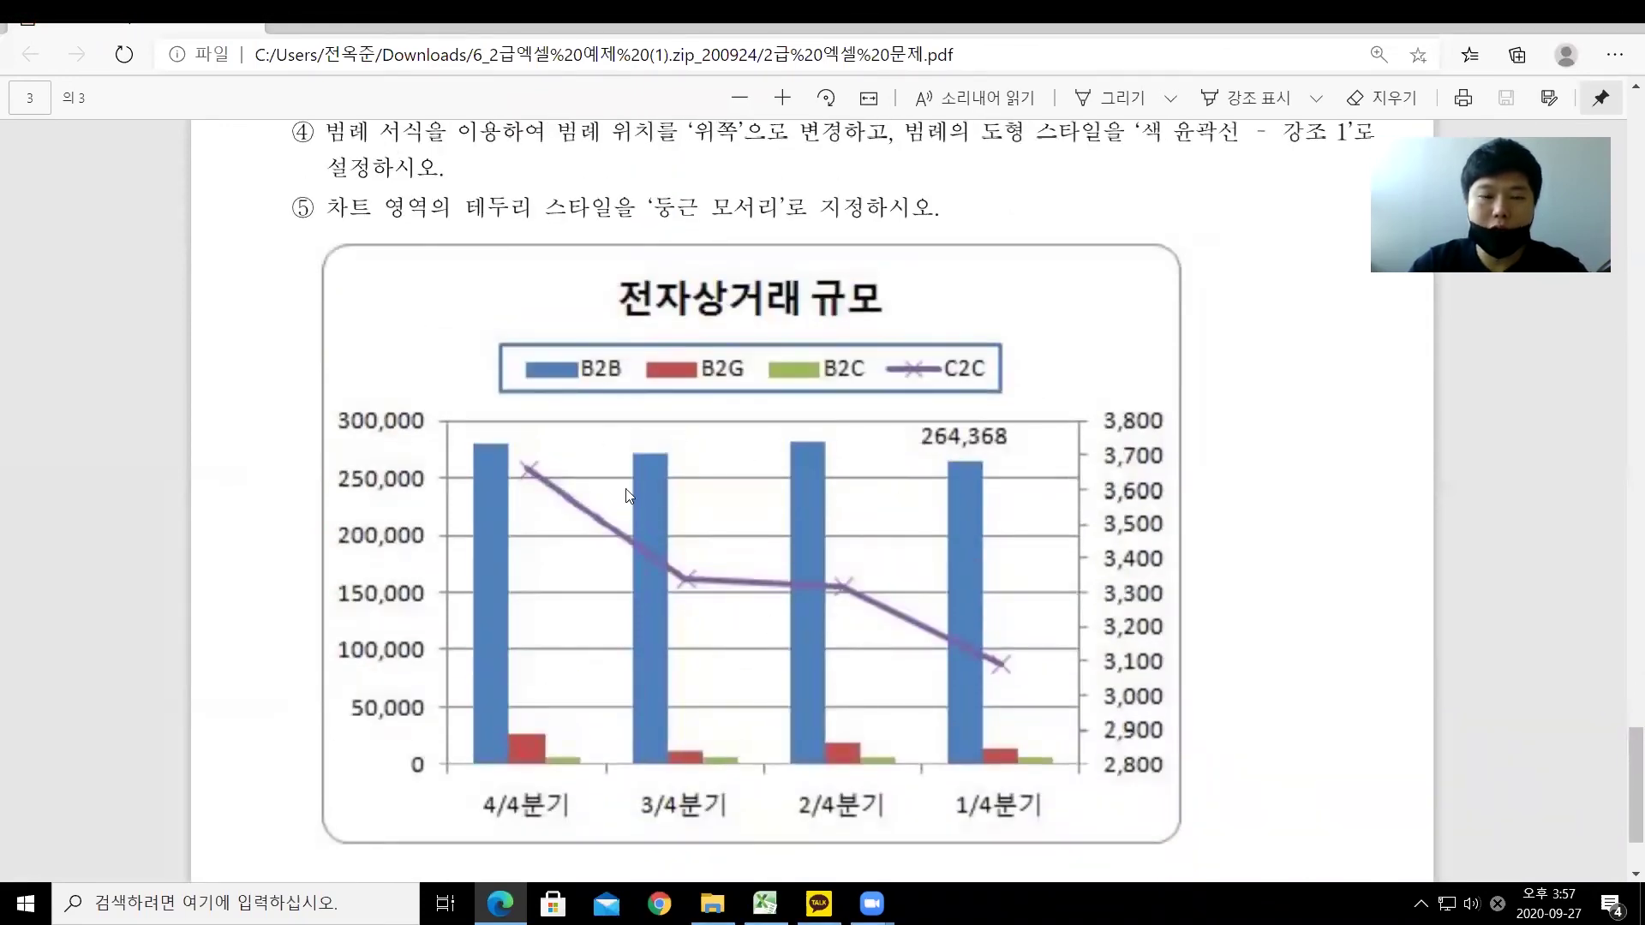
Step: Switch to Excel and change the C2C series of the 차트작업 chart to a line with markers (표식이 있는 꺾은선형)
click(765, 903)
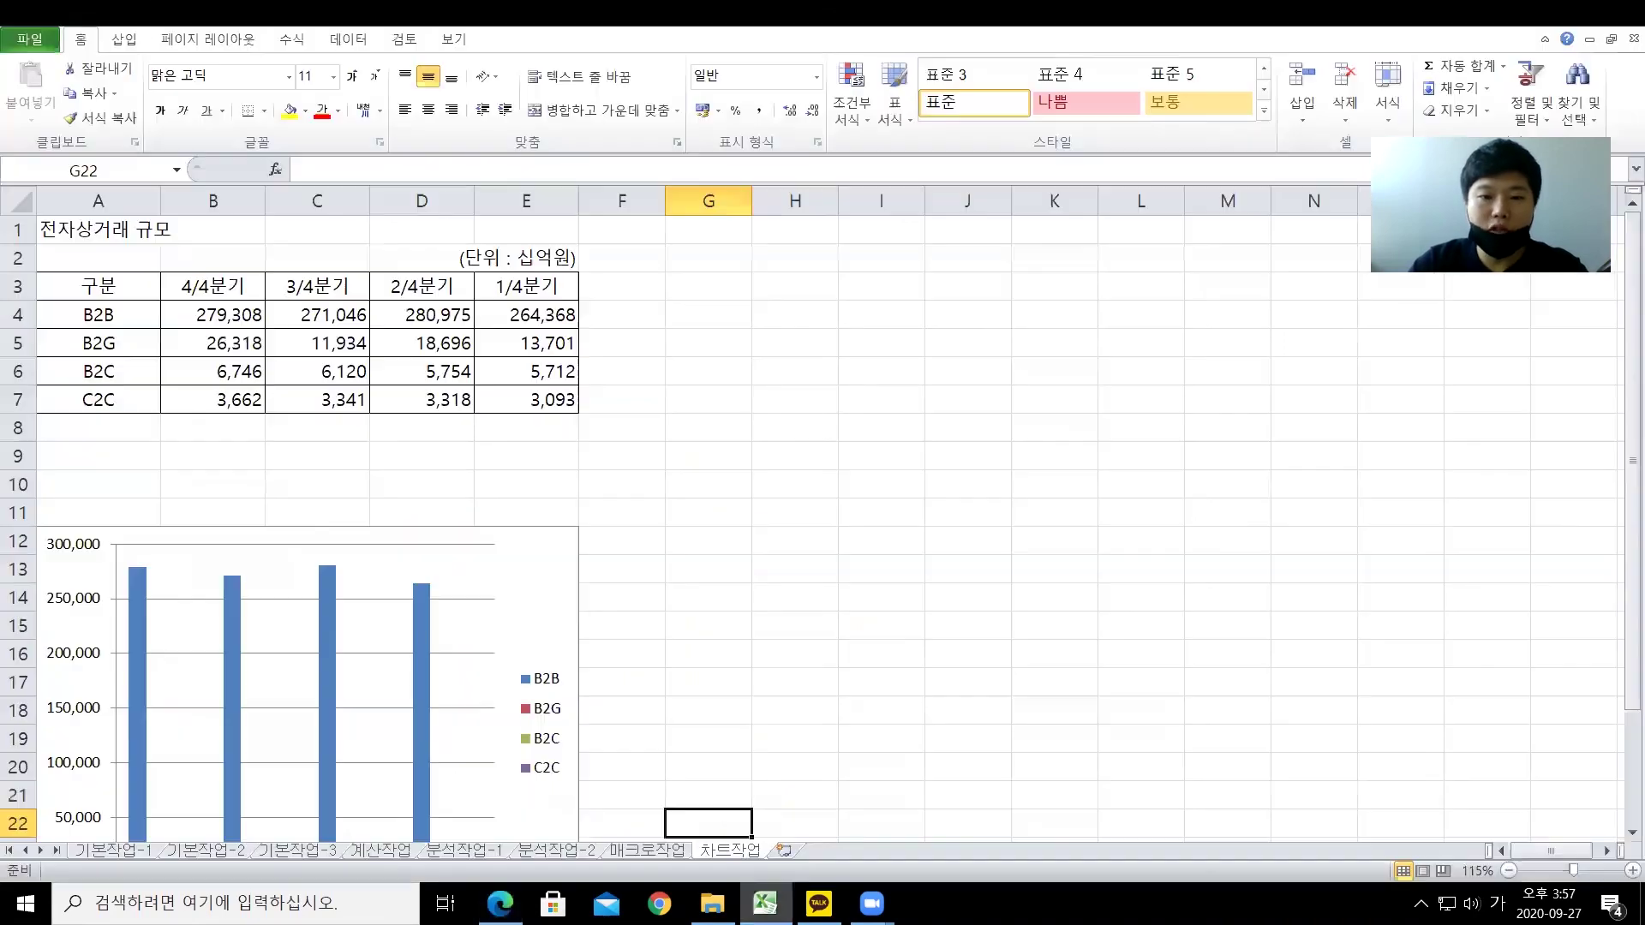
scroll(259, 495, down, 2)
click(531, 401)
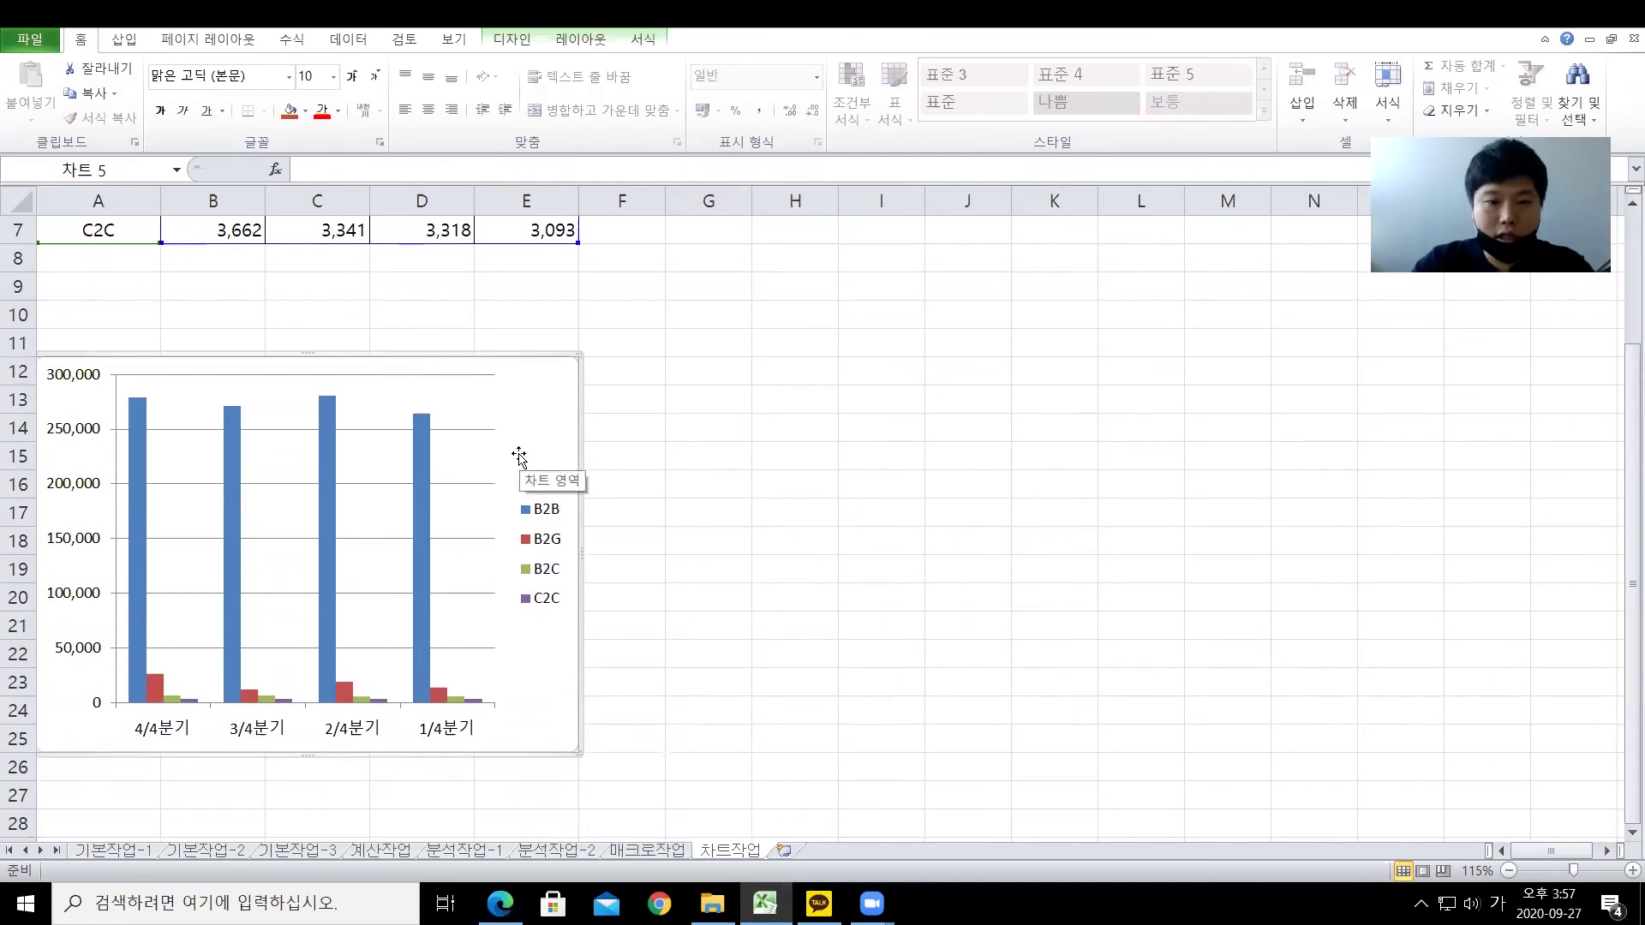
click(479, 702)
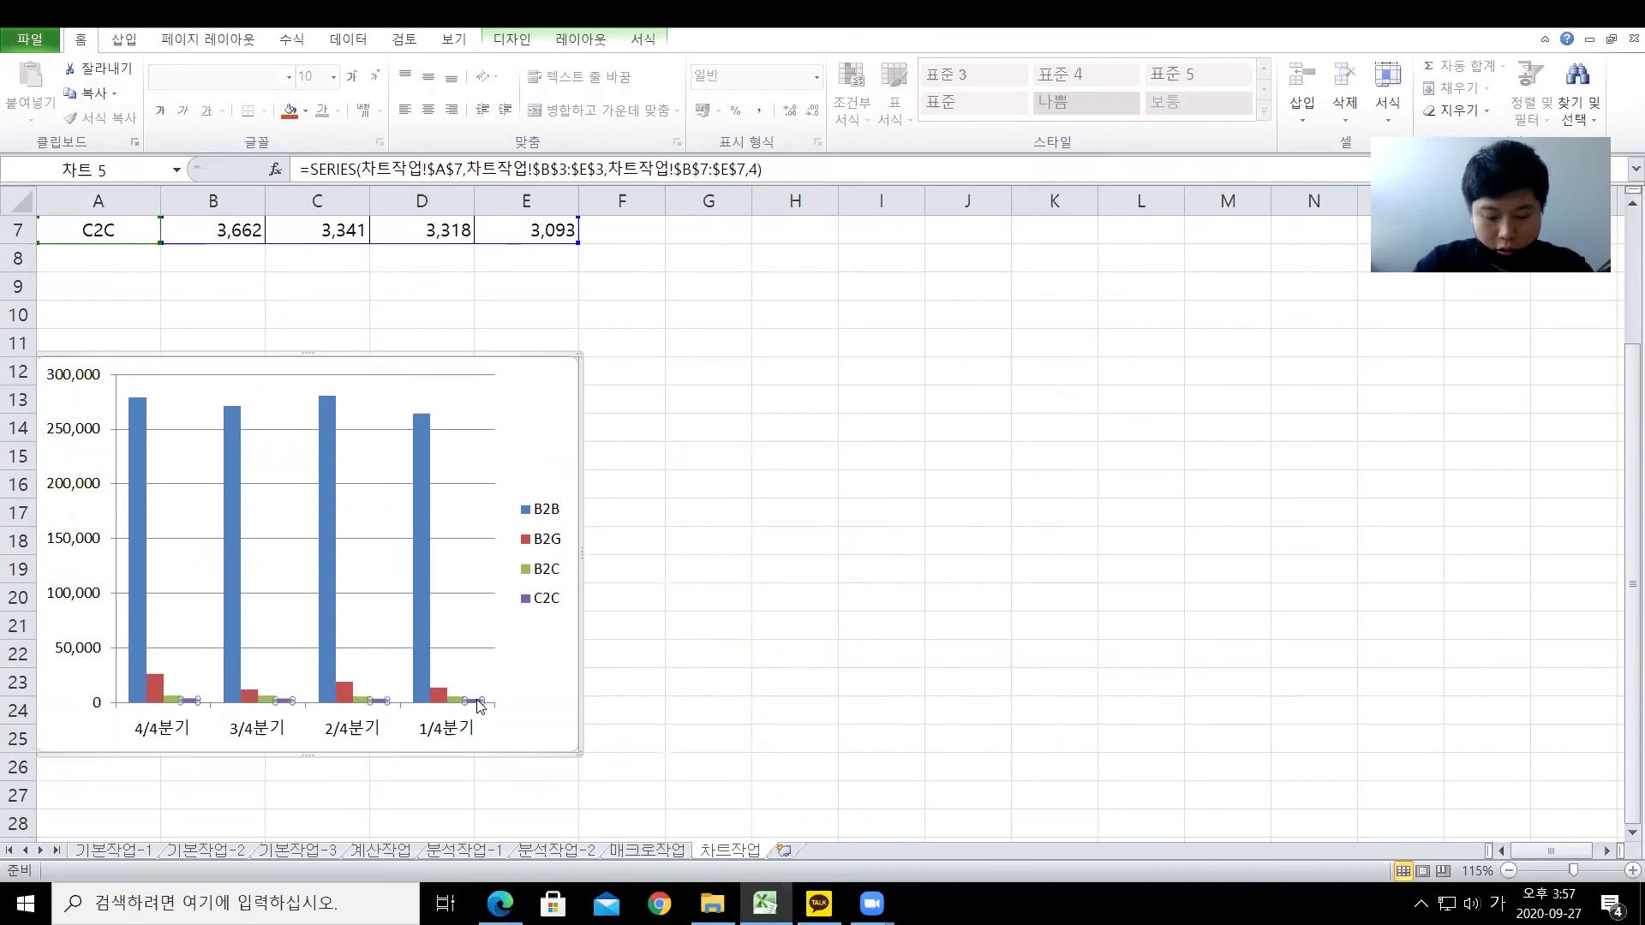
right_click(480, 705)
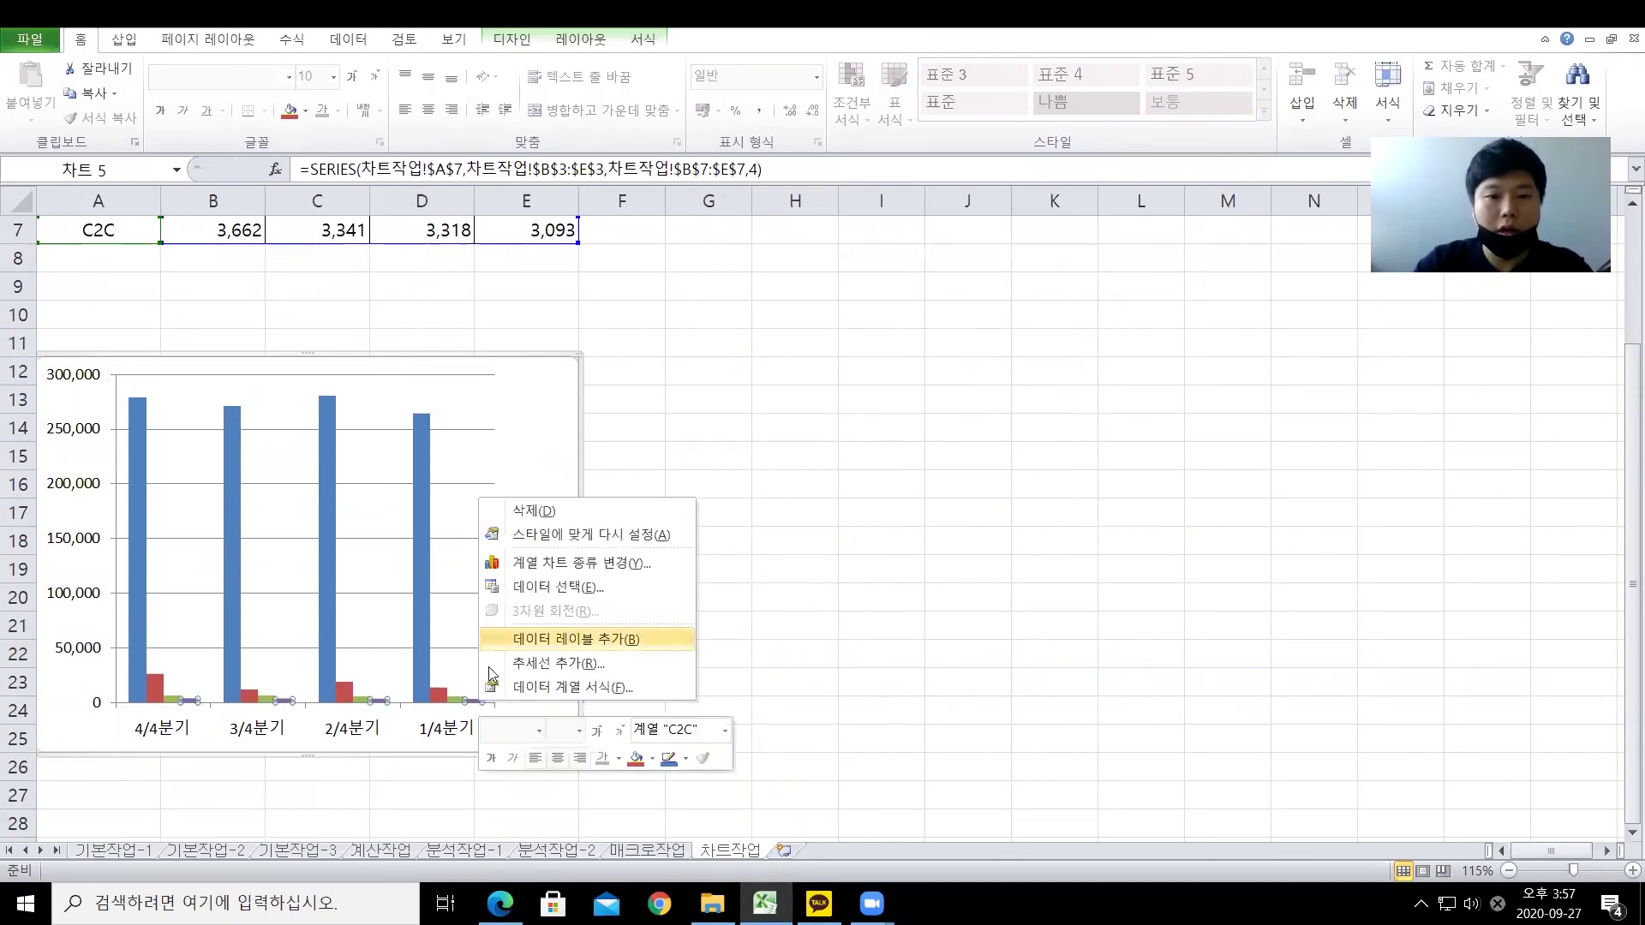
click(539, 573)
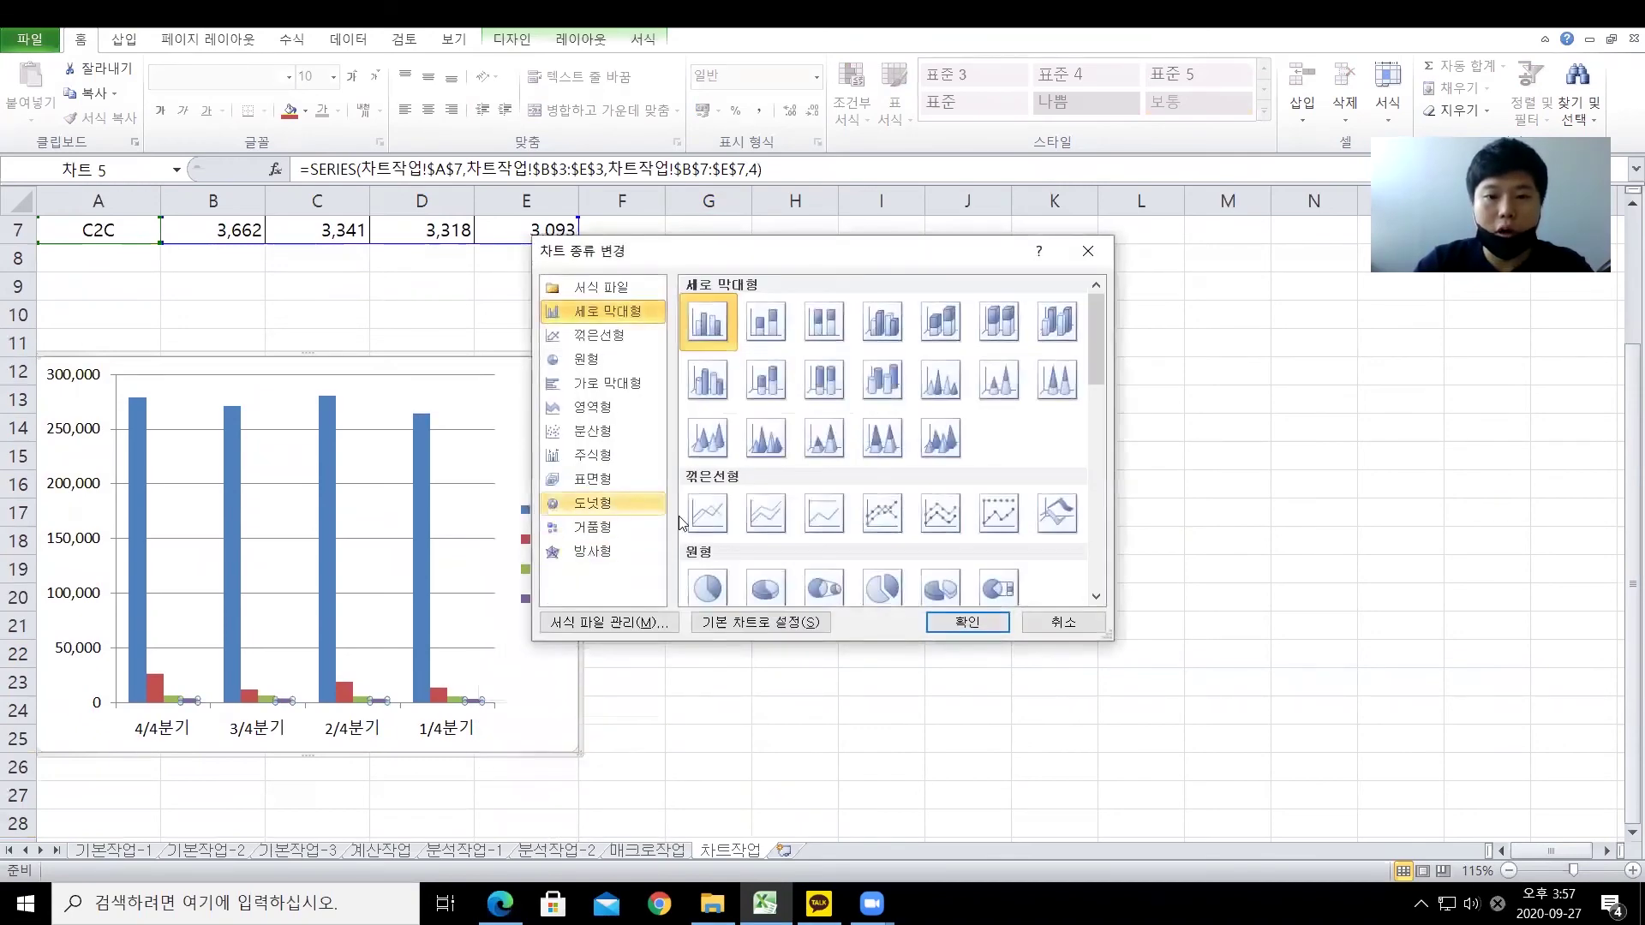
click(882, 512)
click(944, 621)
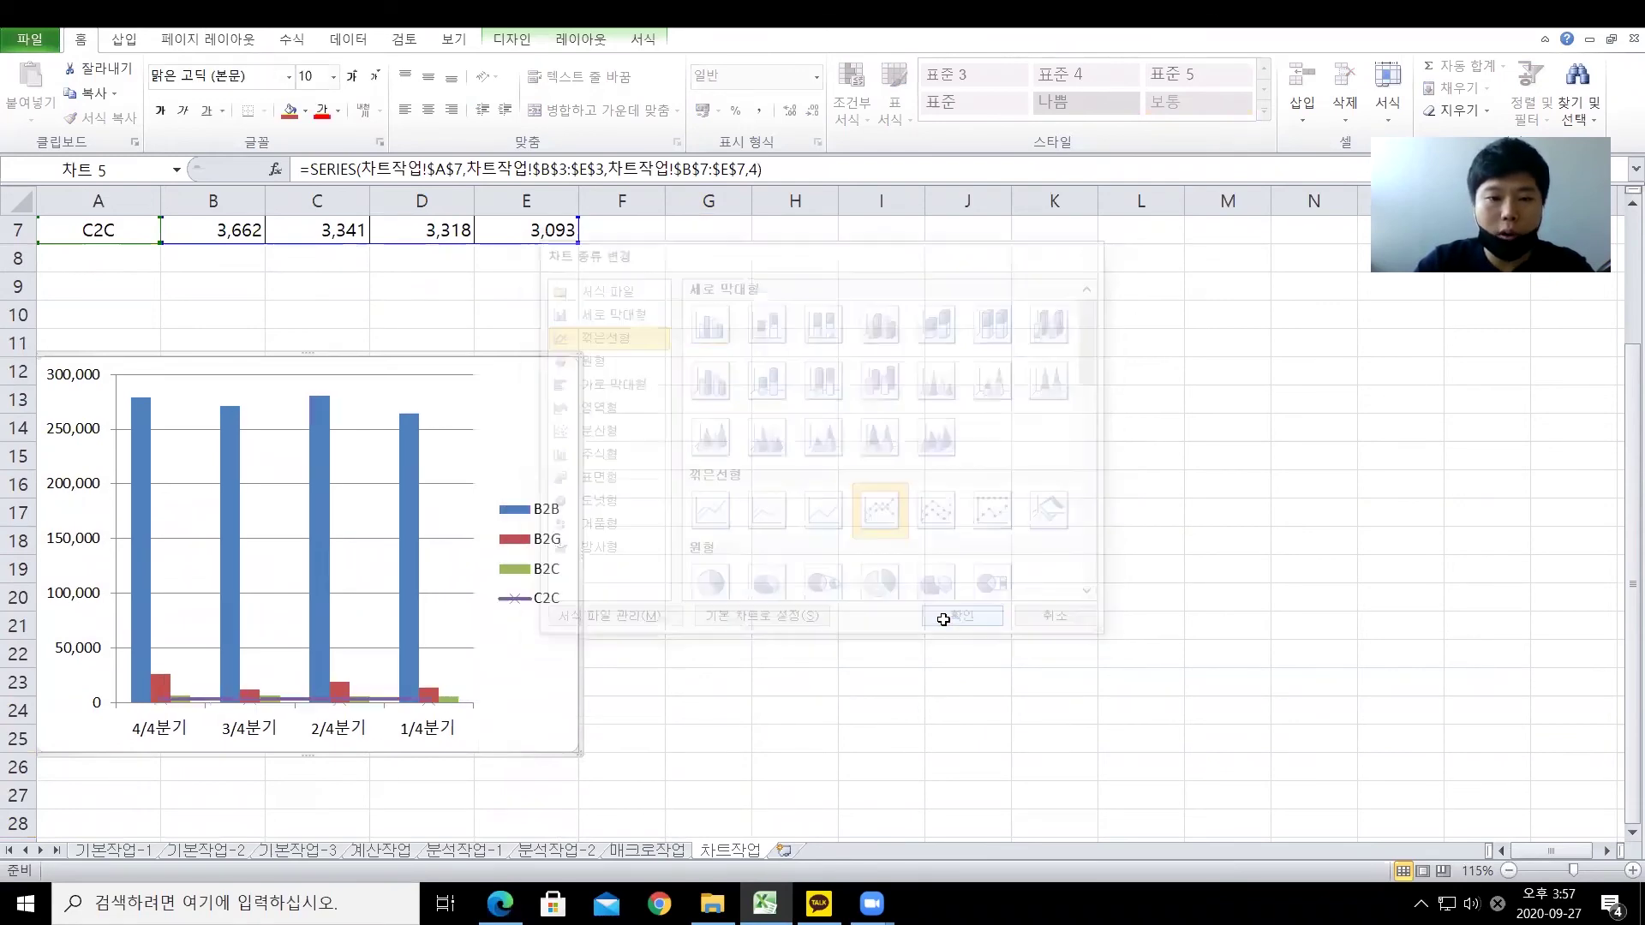
Step: Plot the C2C data series on the secondary axis (보조 축) and close its format settings
click(375, 698)
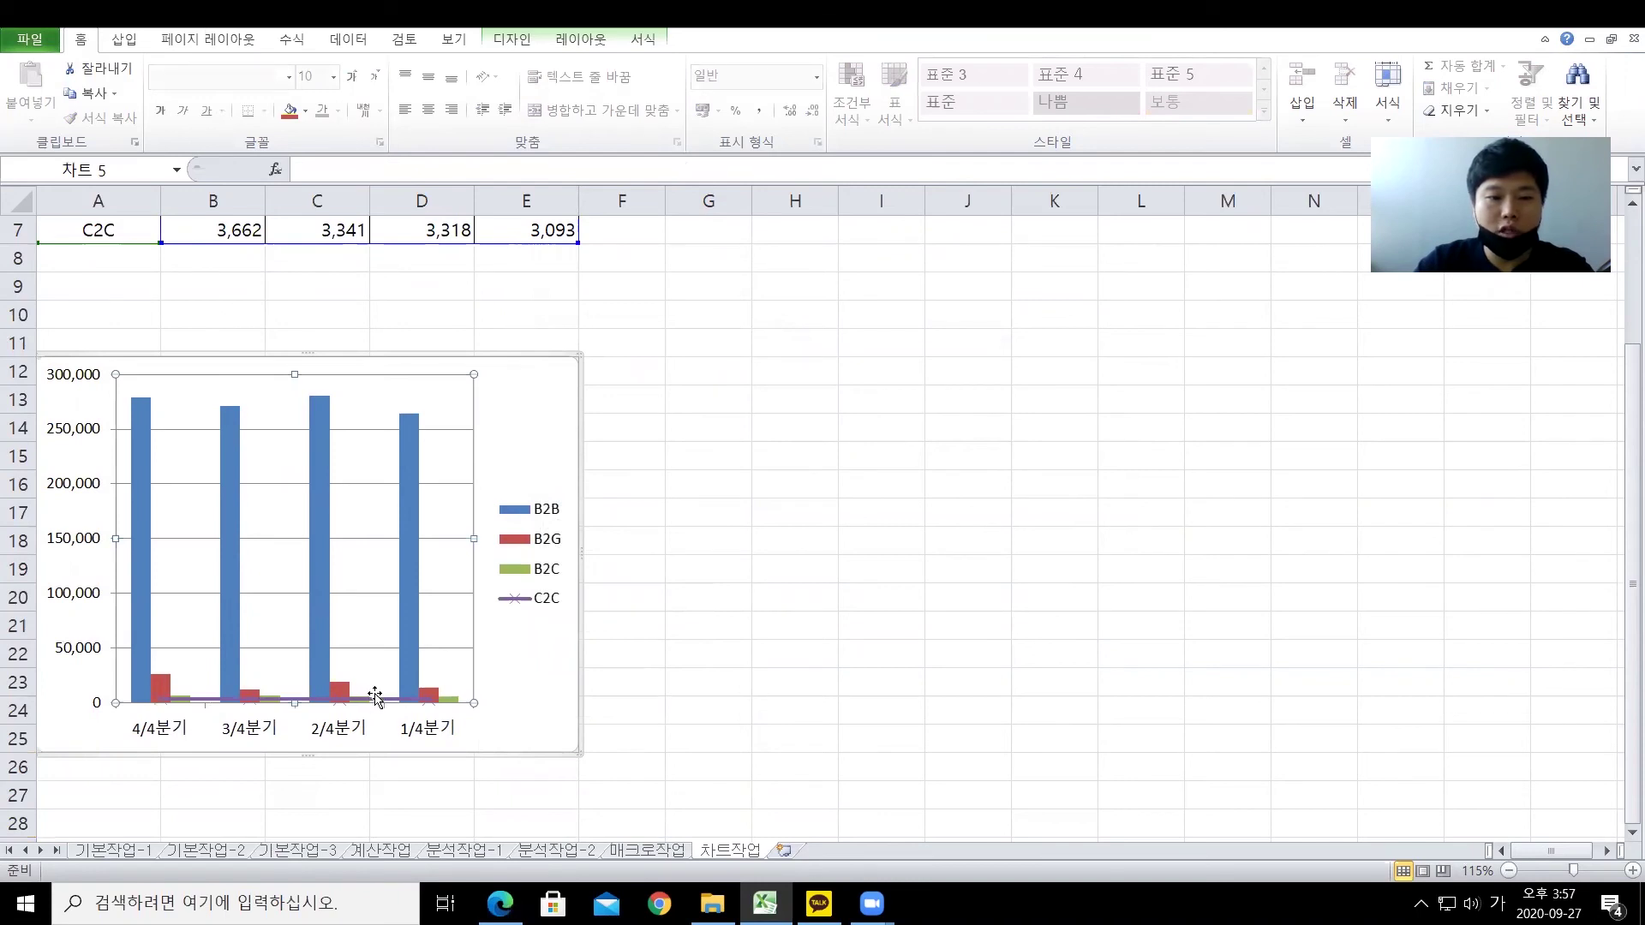
click(561, 42)
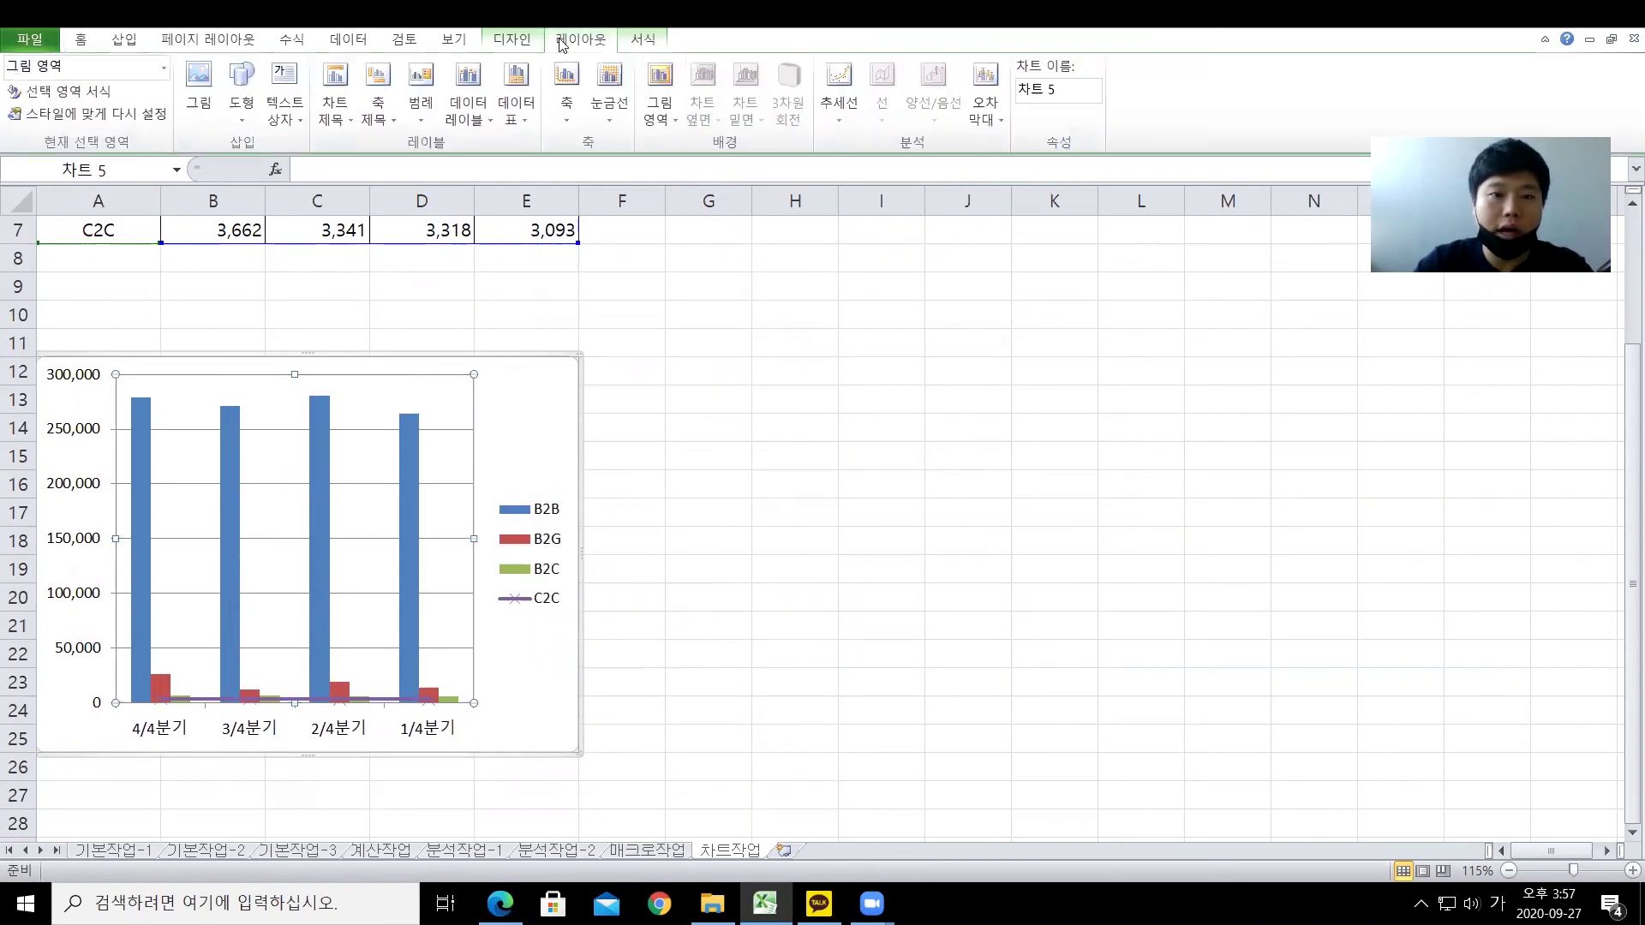
click(164, 69)
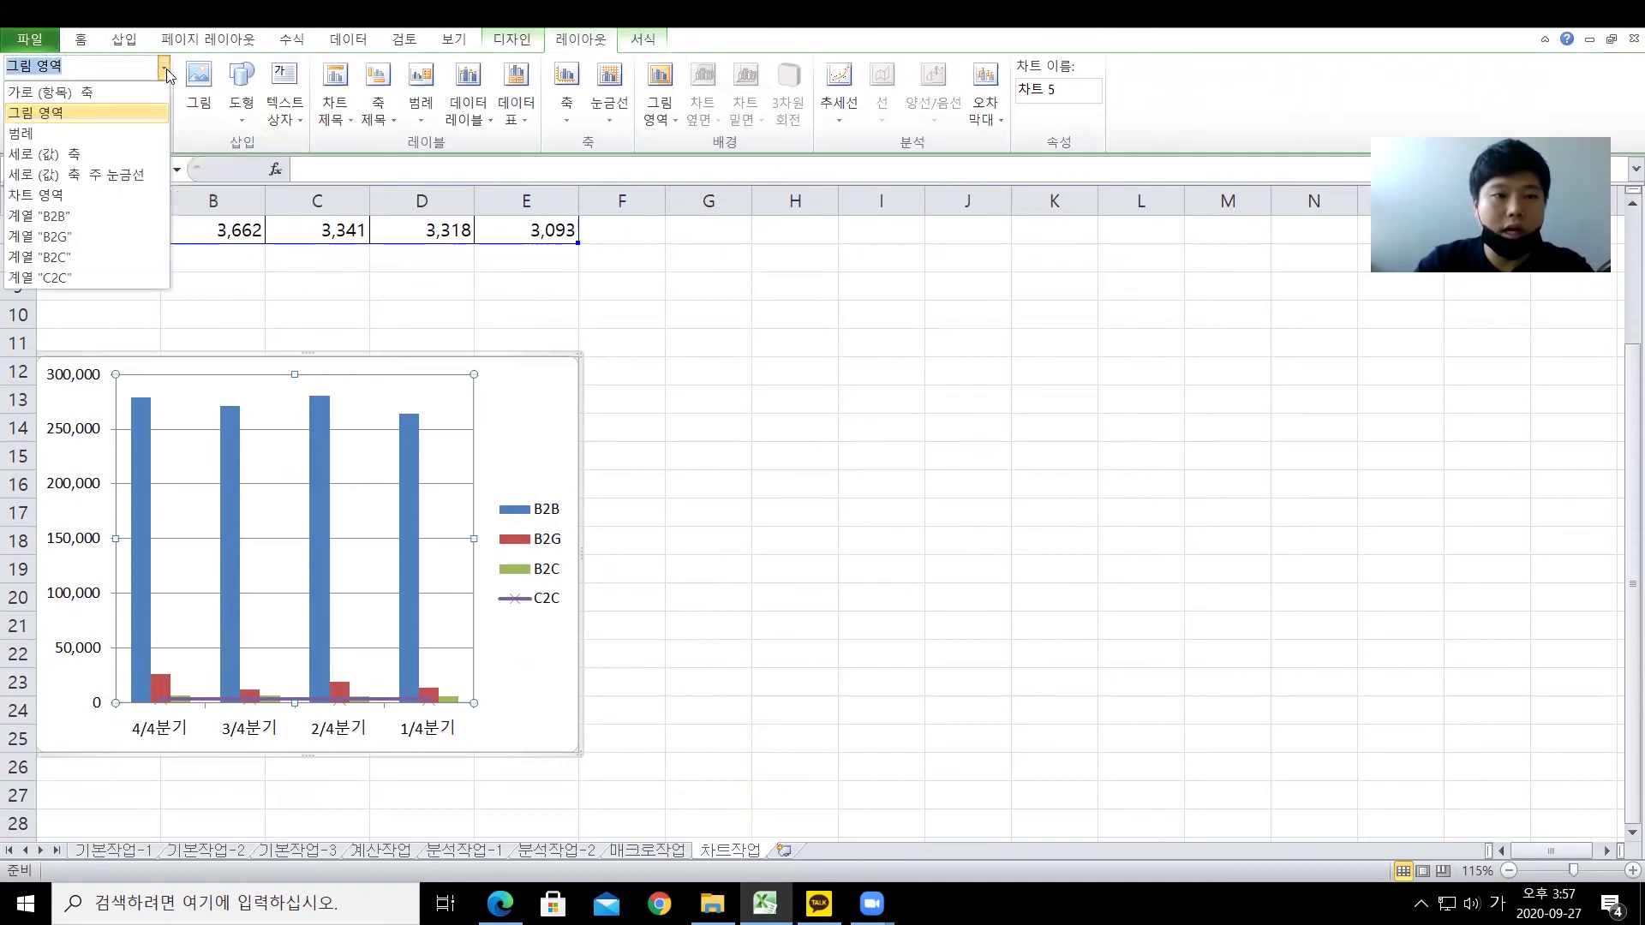
click(106, 273)
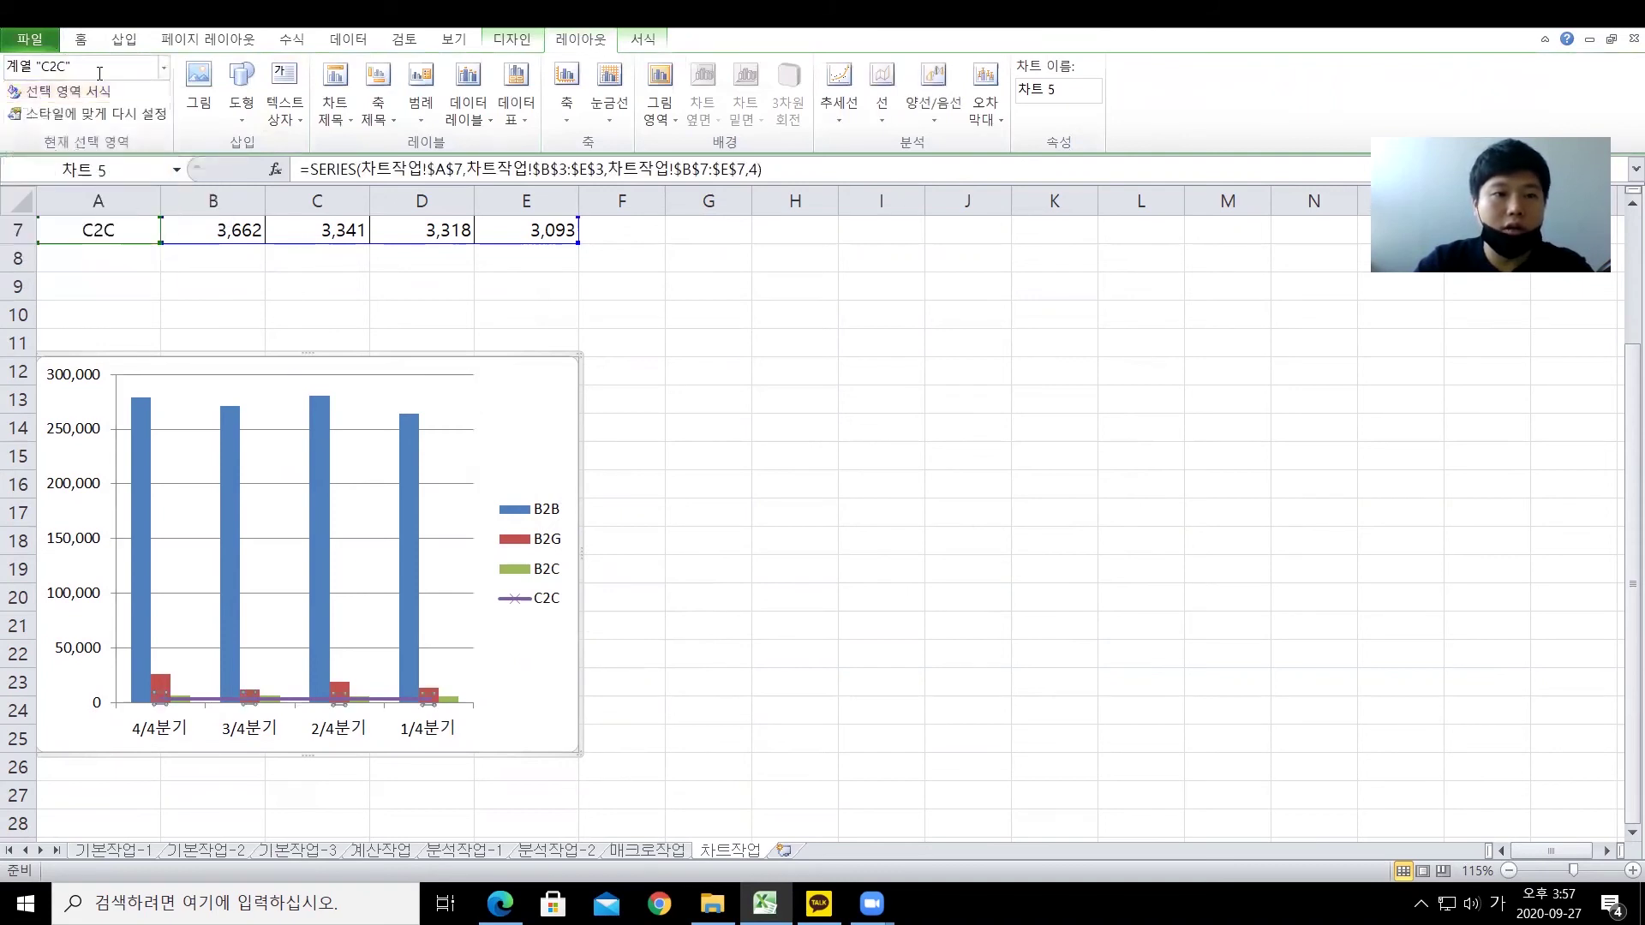
click(60, 91)
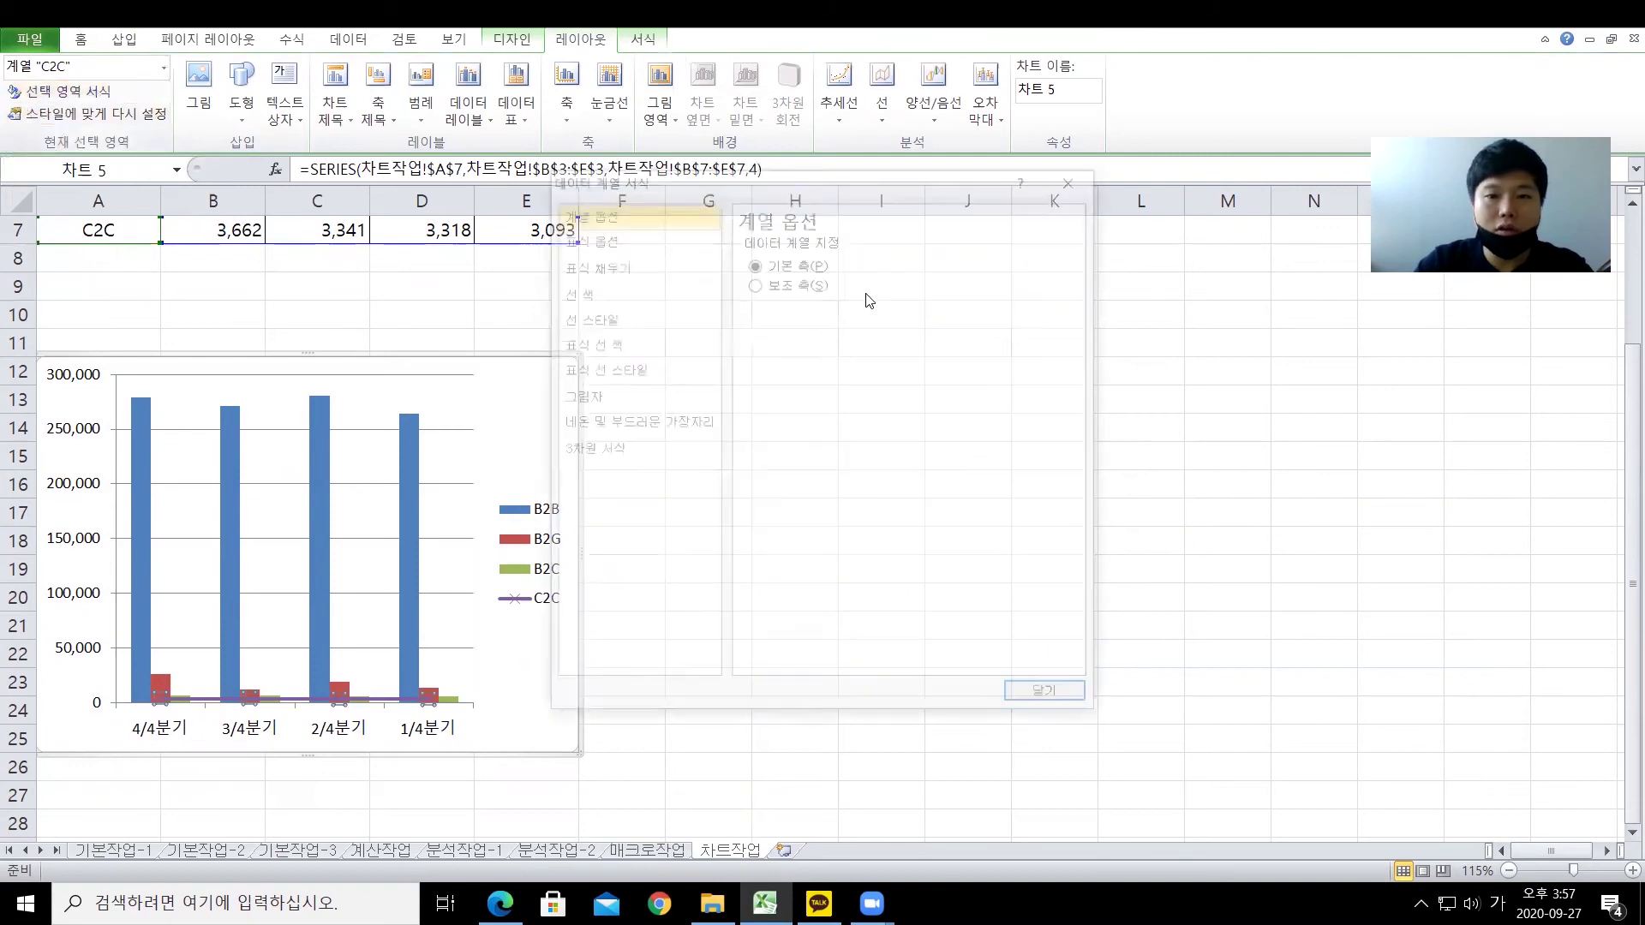
click(794, 283)
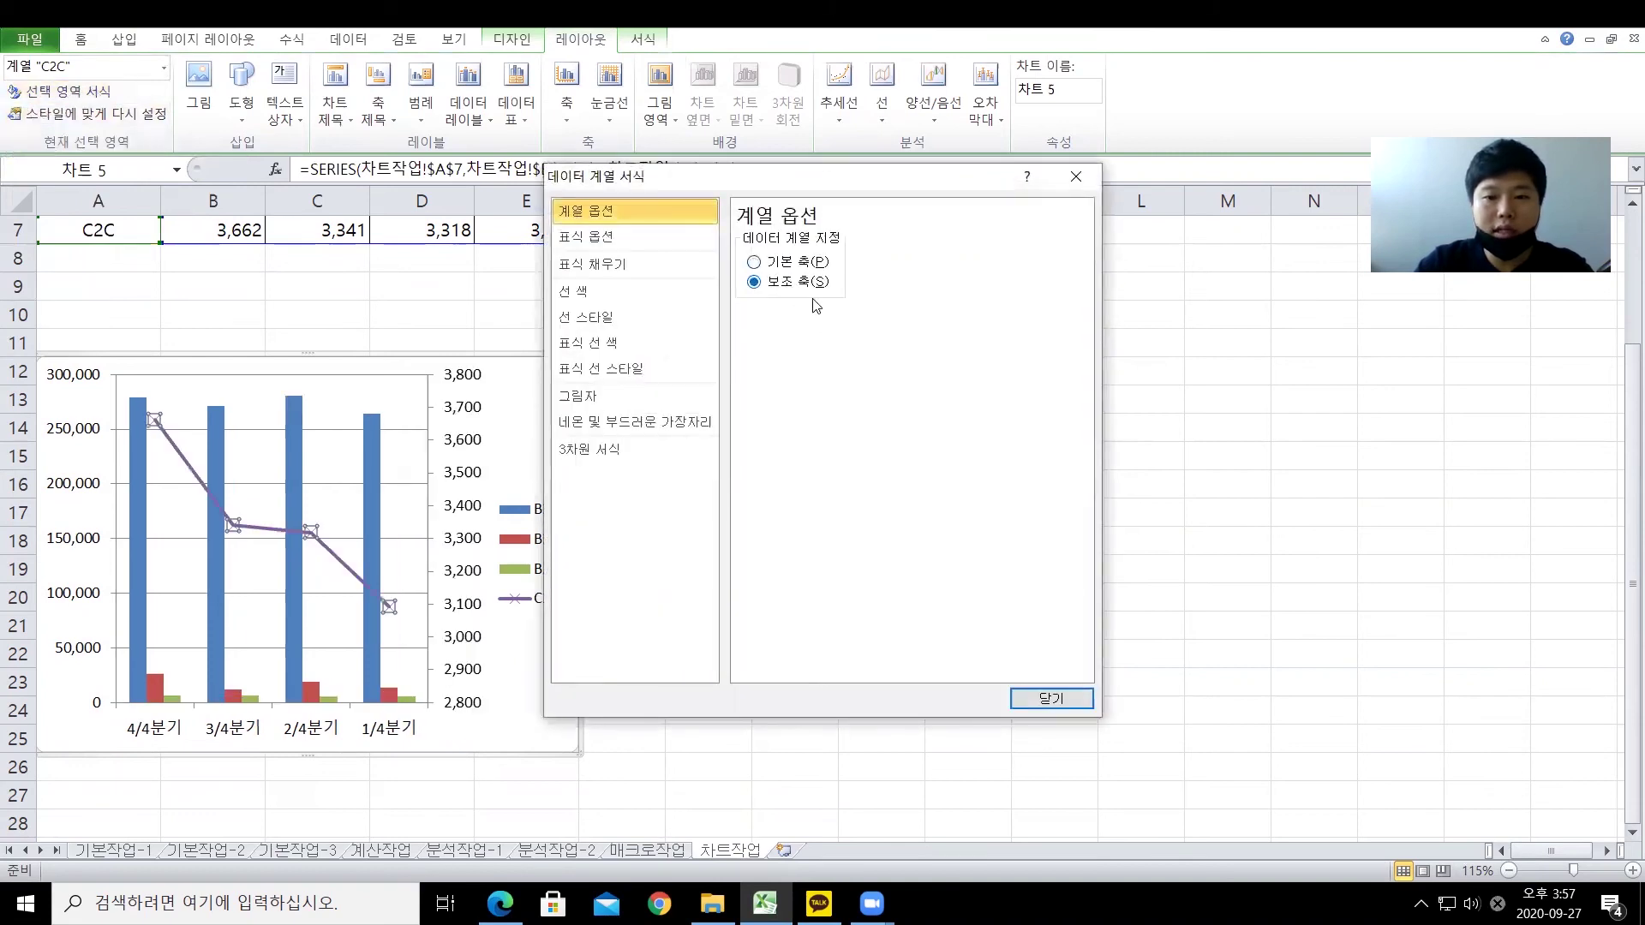
click(1050, 697)
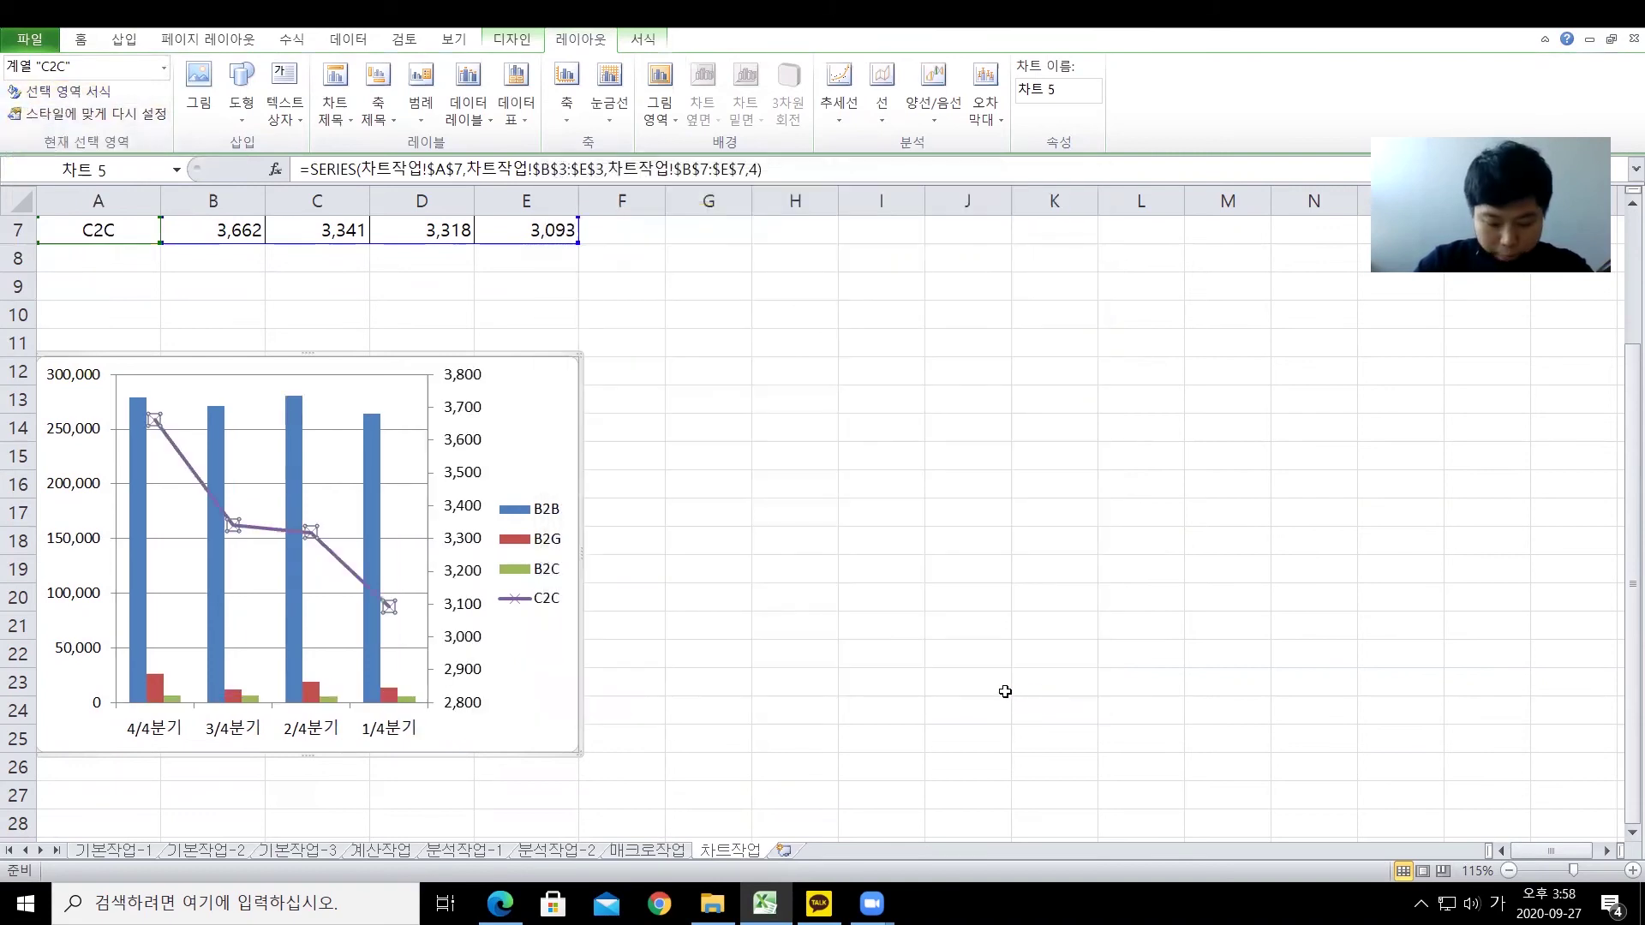
Step: Add a chart title above the chart (차트 위) and replace its text with 전자상거래 규모
click(572, 374)
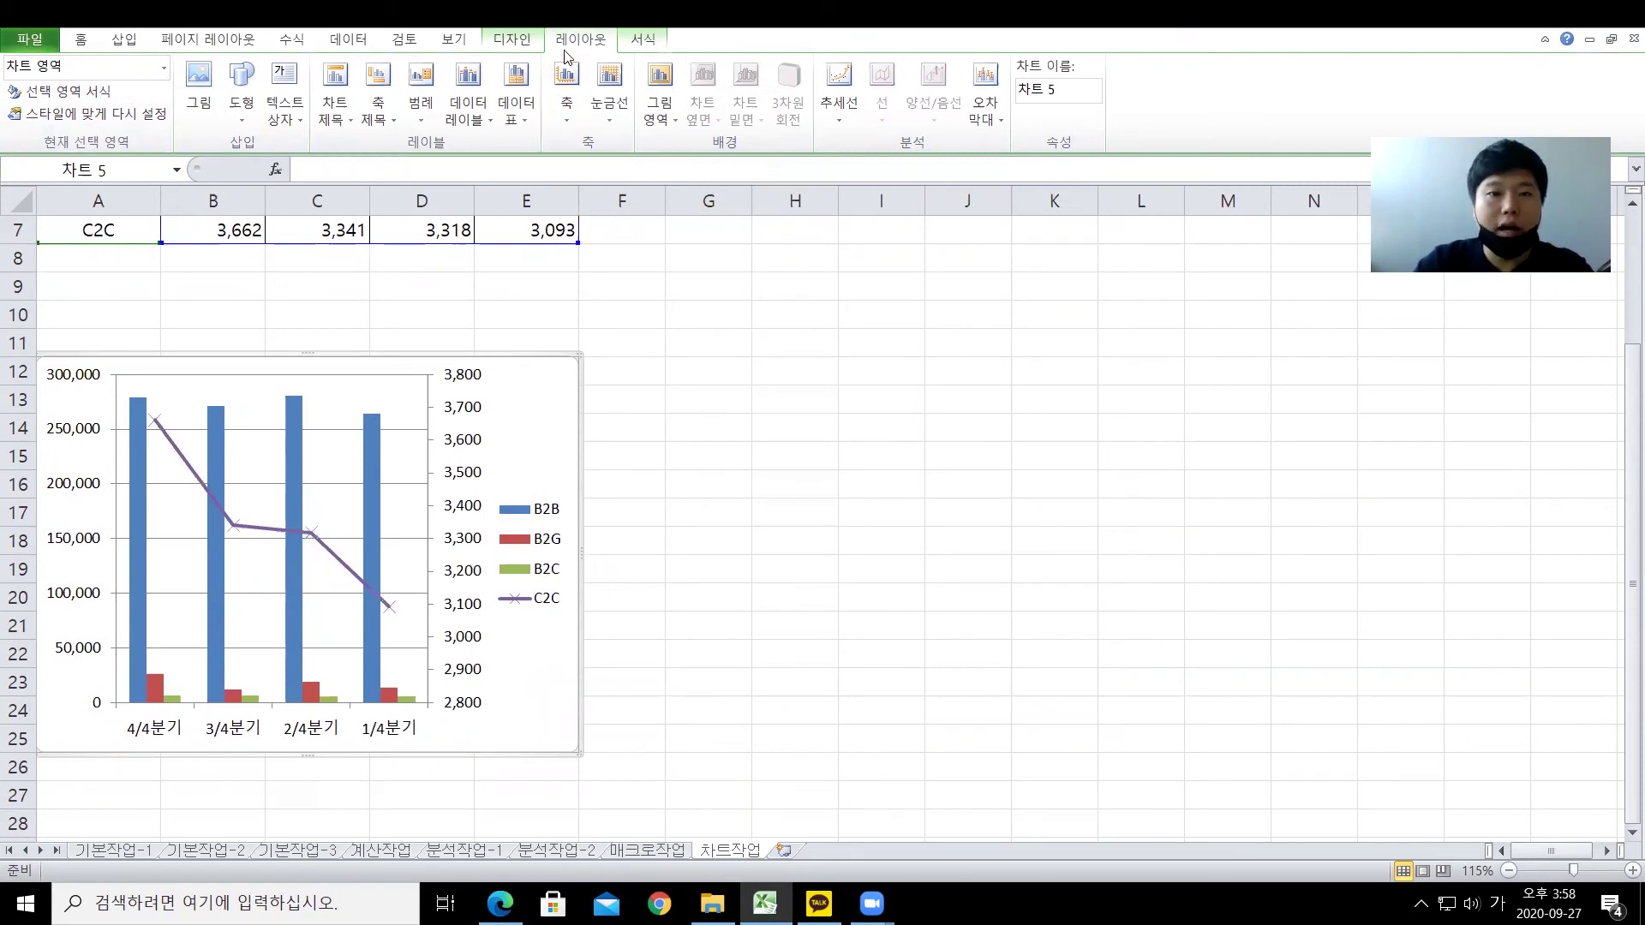
click(343, 113)
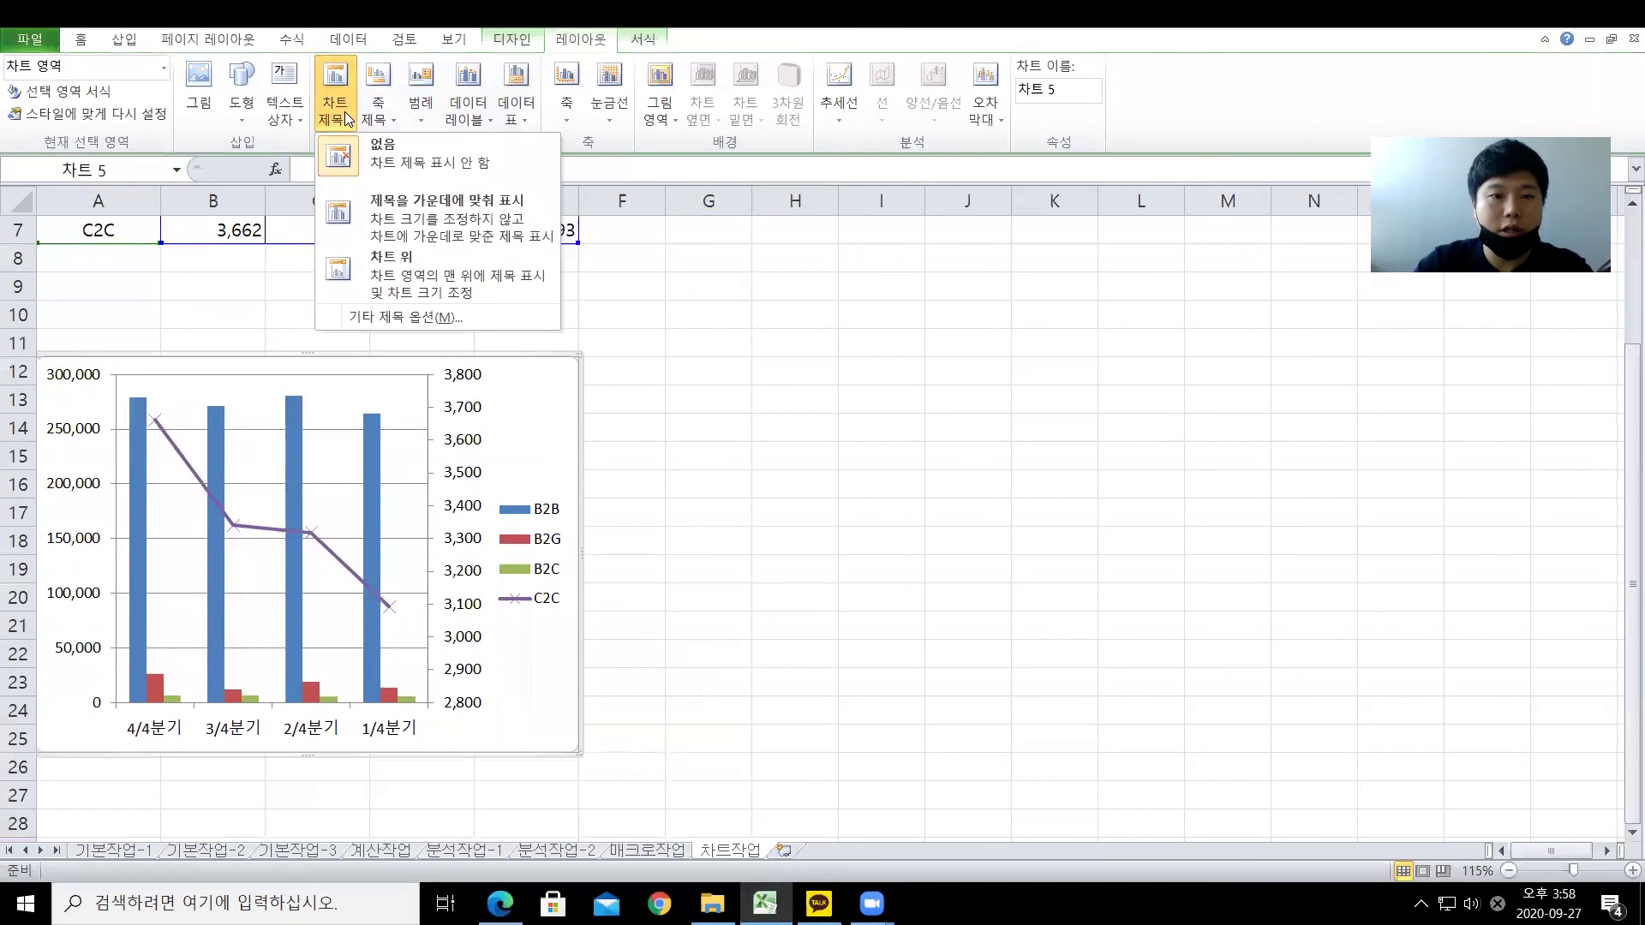
click(403, 273)
click(364, 396)
key(BackSpace)
key(BackSpace)
key(BackSpace)
key(BackSpace)
key(BackSpace)
text(전자상거래ㄱ)
text(ㅠ모)
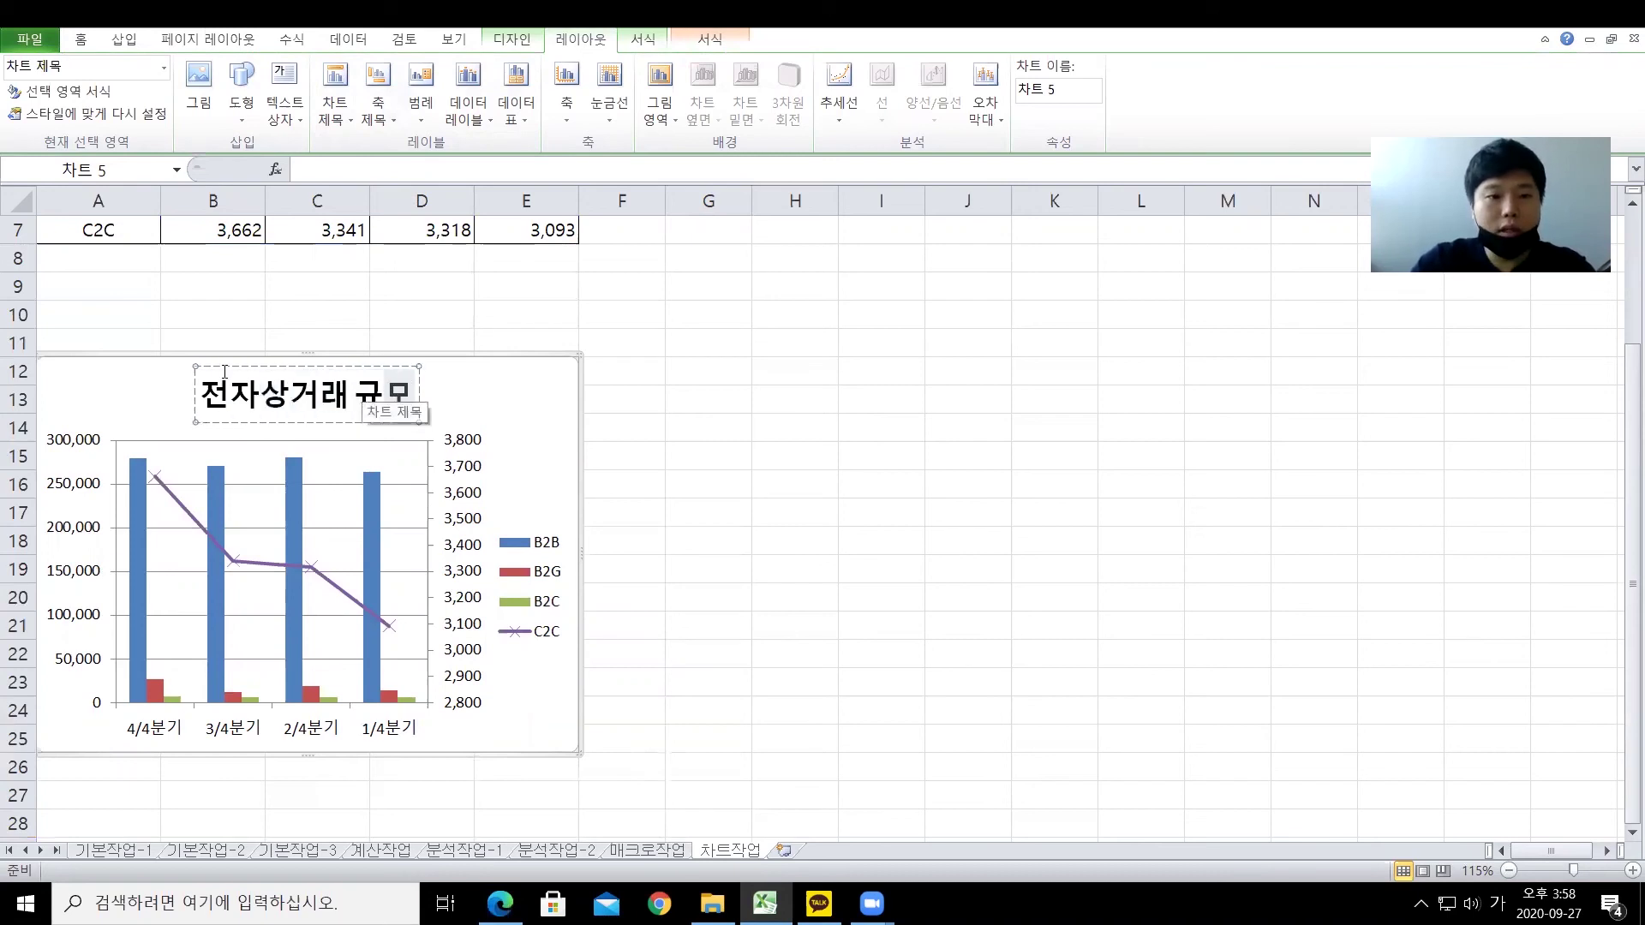
Step: Set the chart title's font size to 14
key(Escape)
click(94, 42)
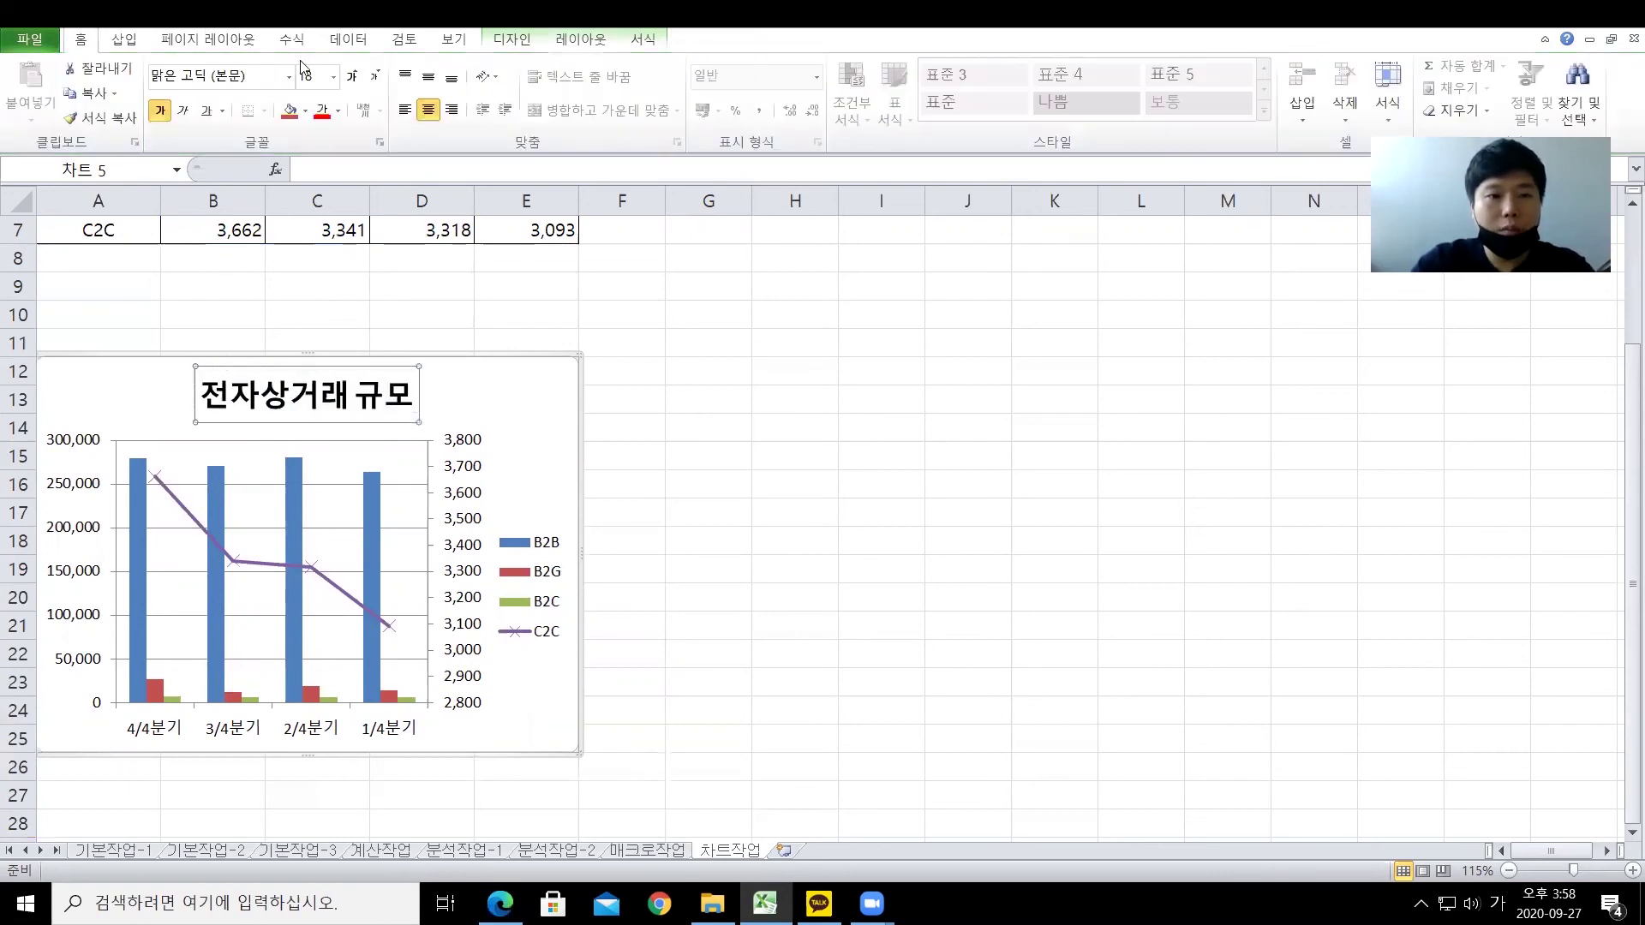
click(316, 83)
text(14)
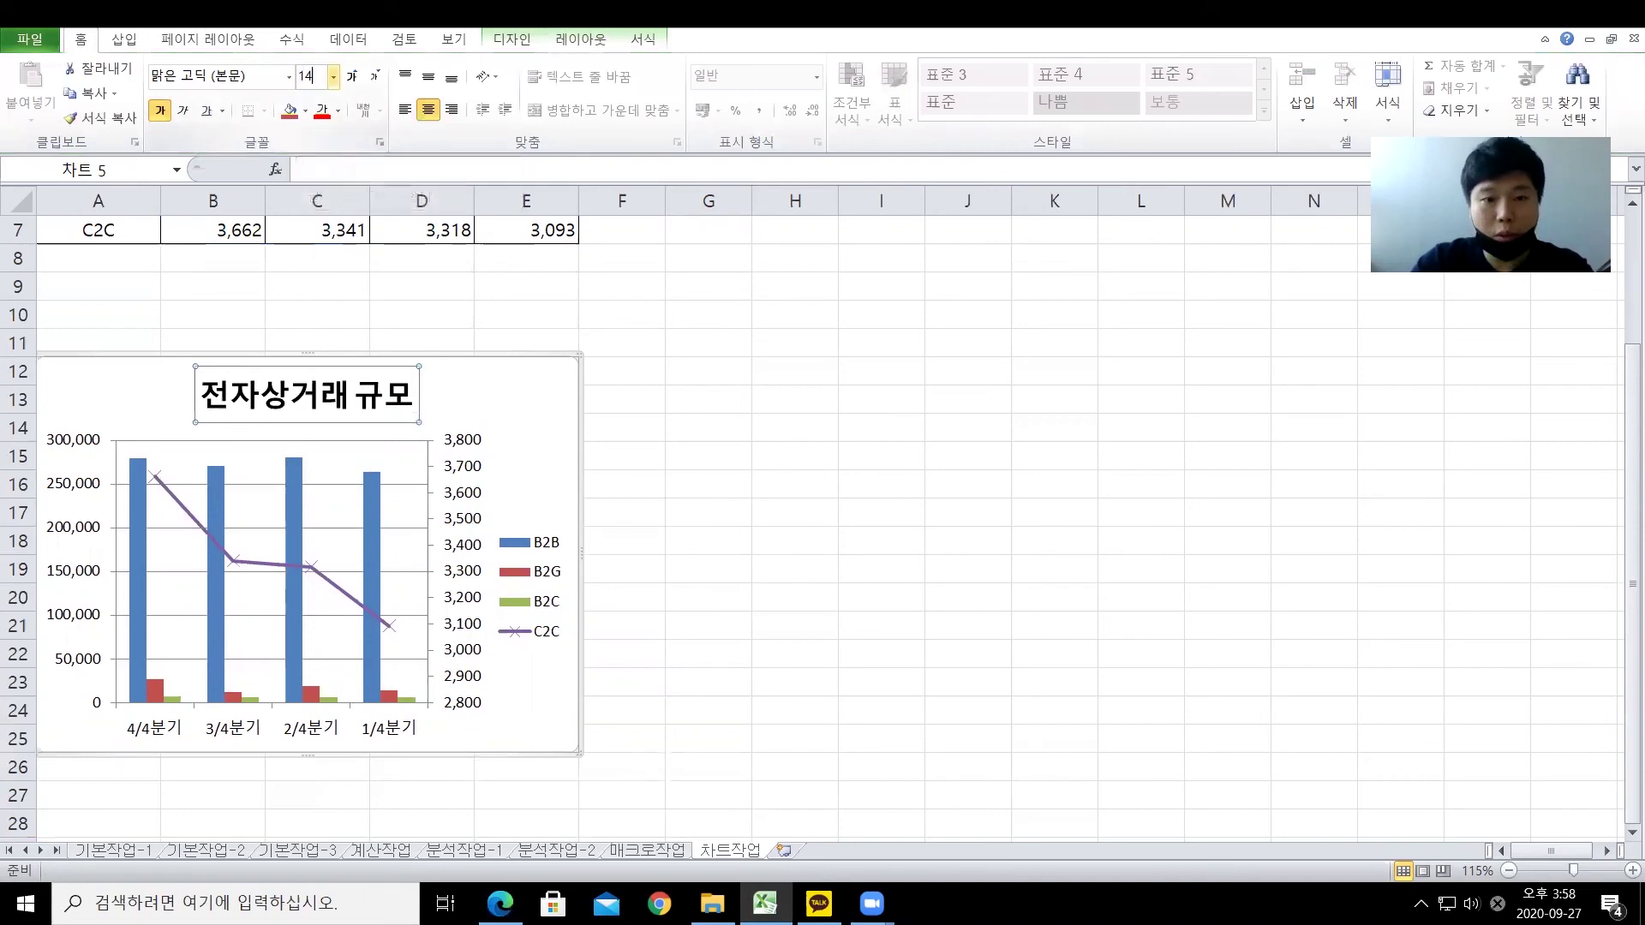
key(Return)
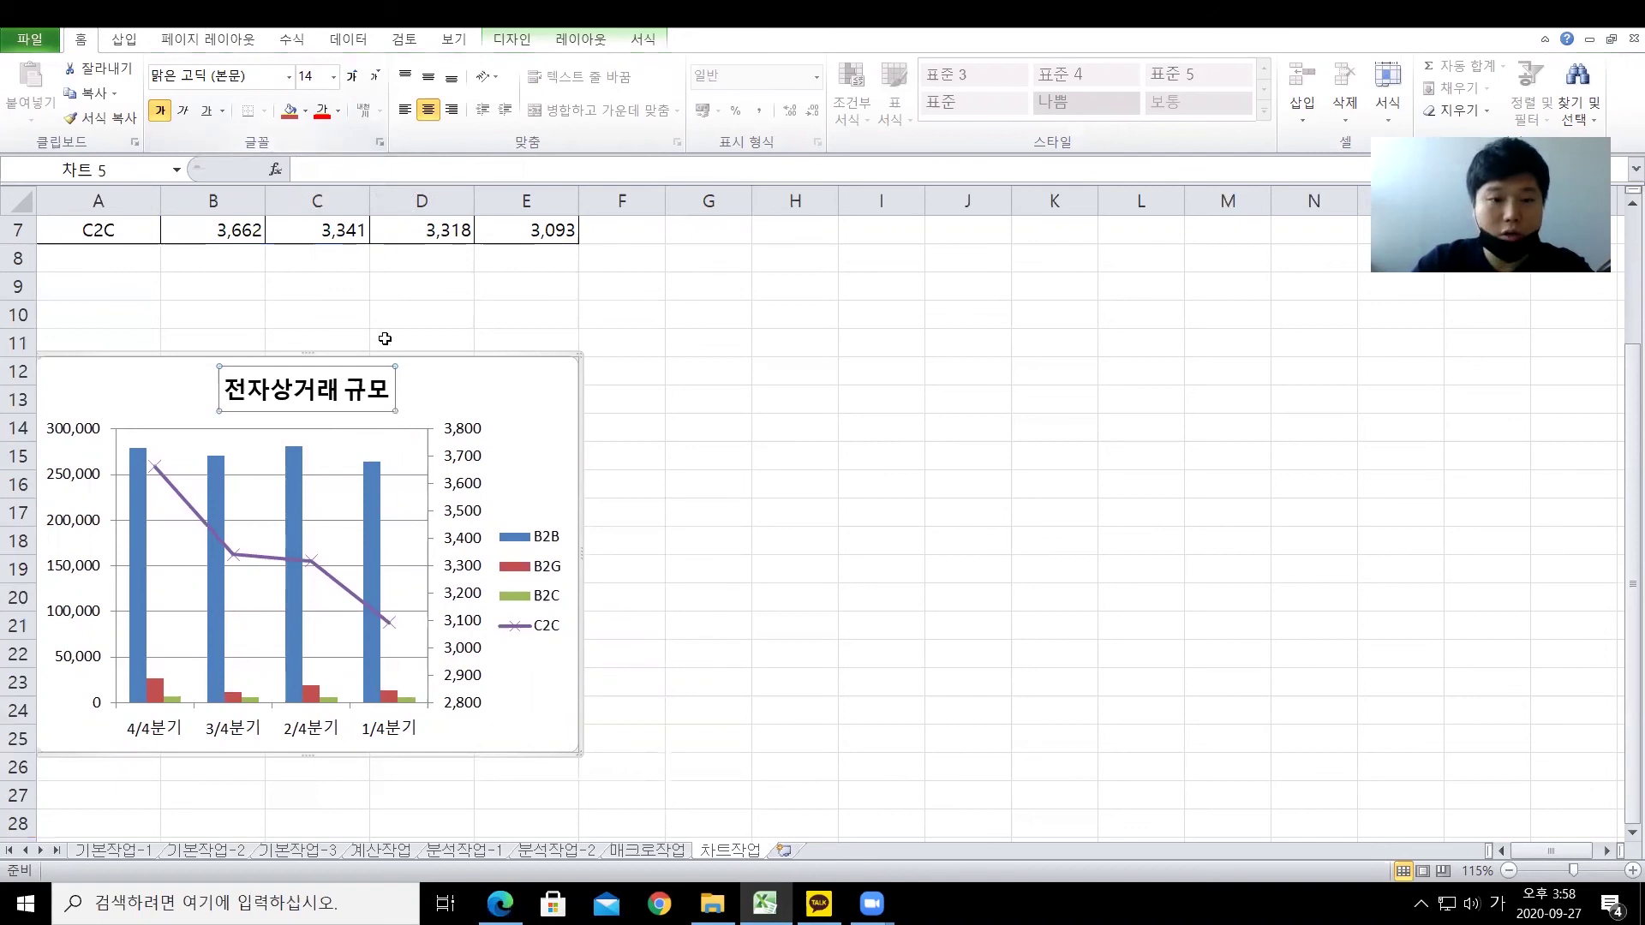
Step: Add a data label at the outside end (바깥쪽 끝에) to only the 1/4분기 point of the B2B series
click(371, 493)
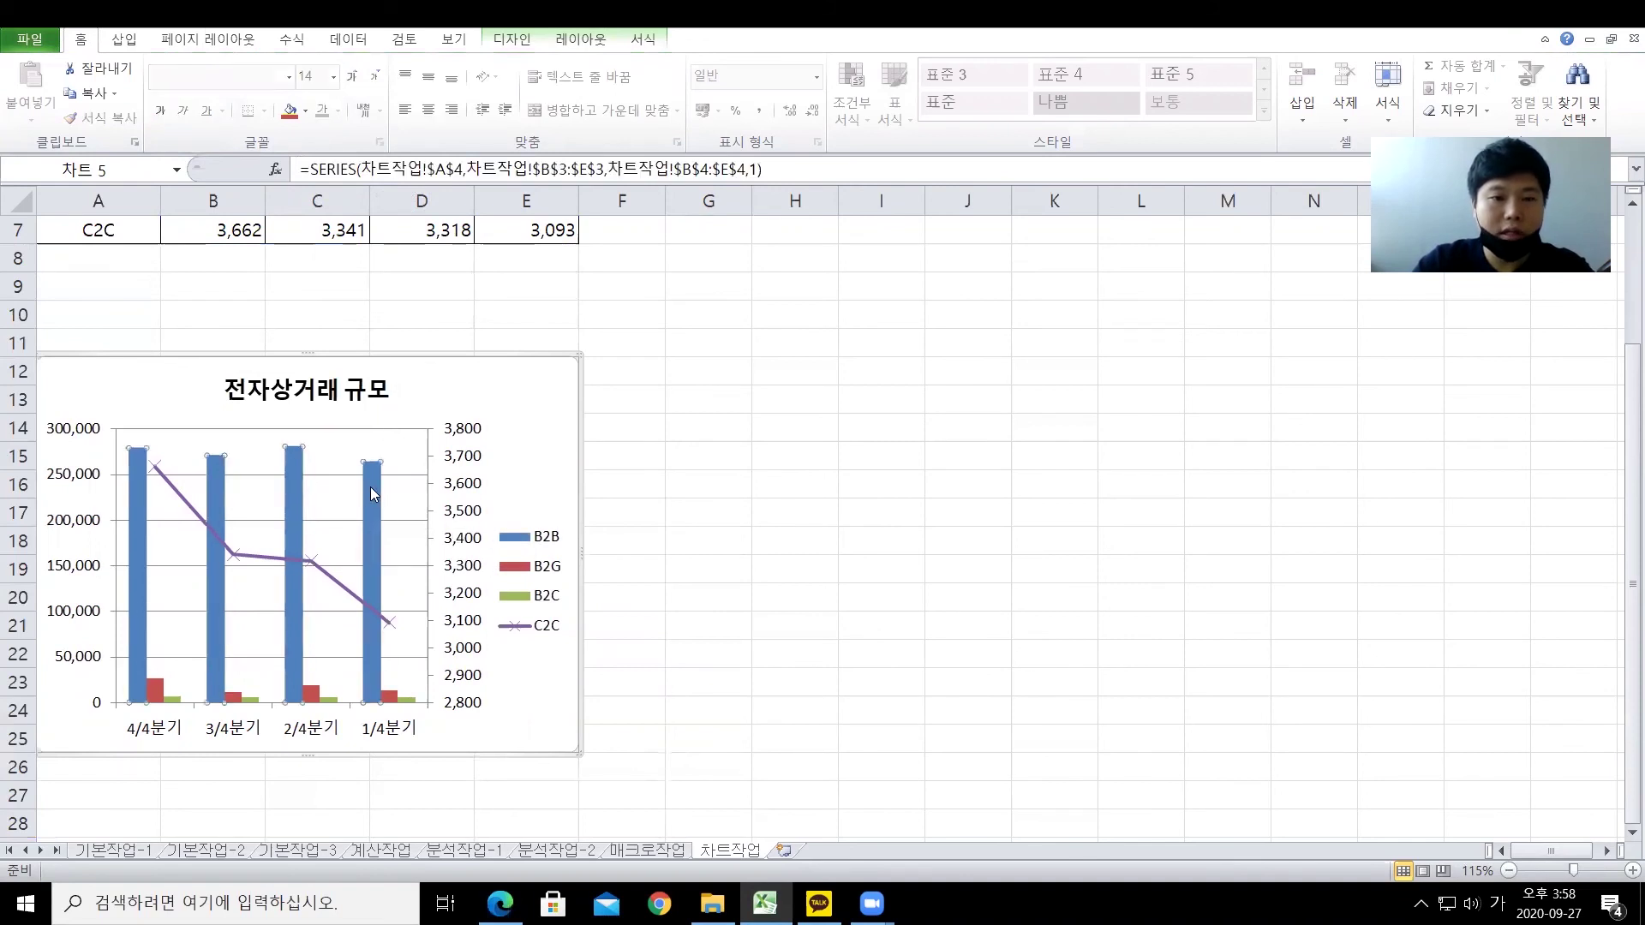
click(371, 488)
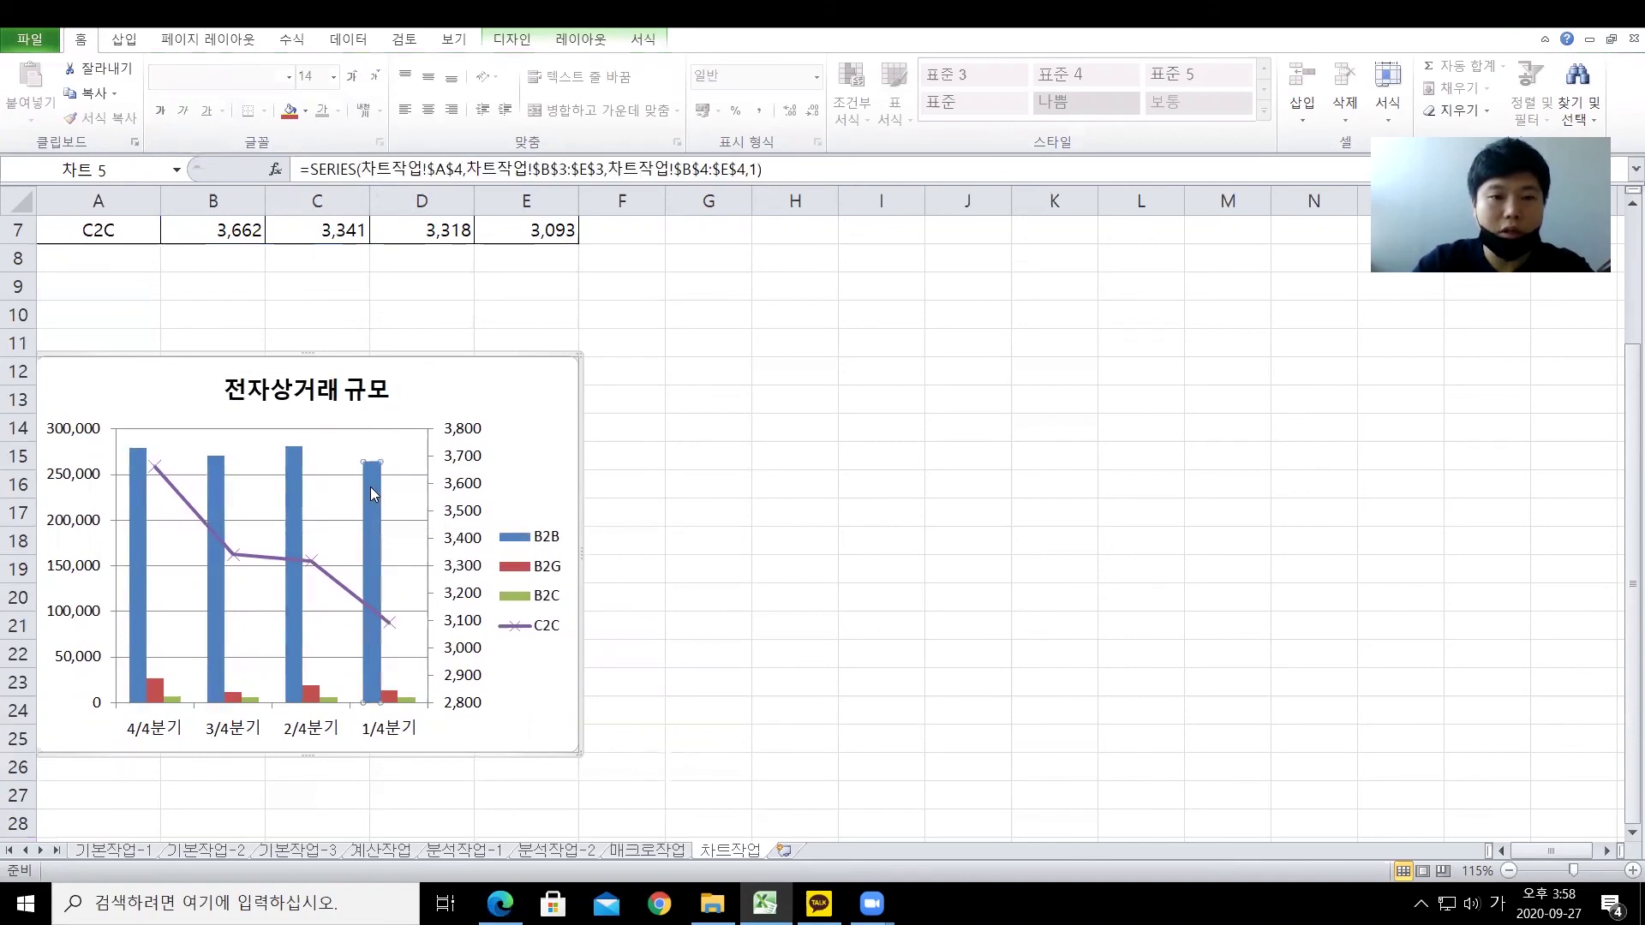
click(569, 43)
click(469, 116)
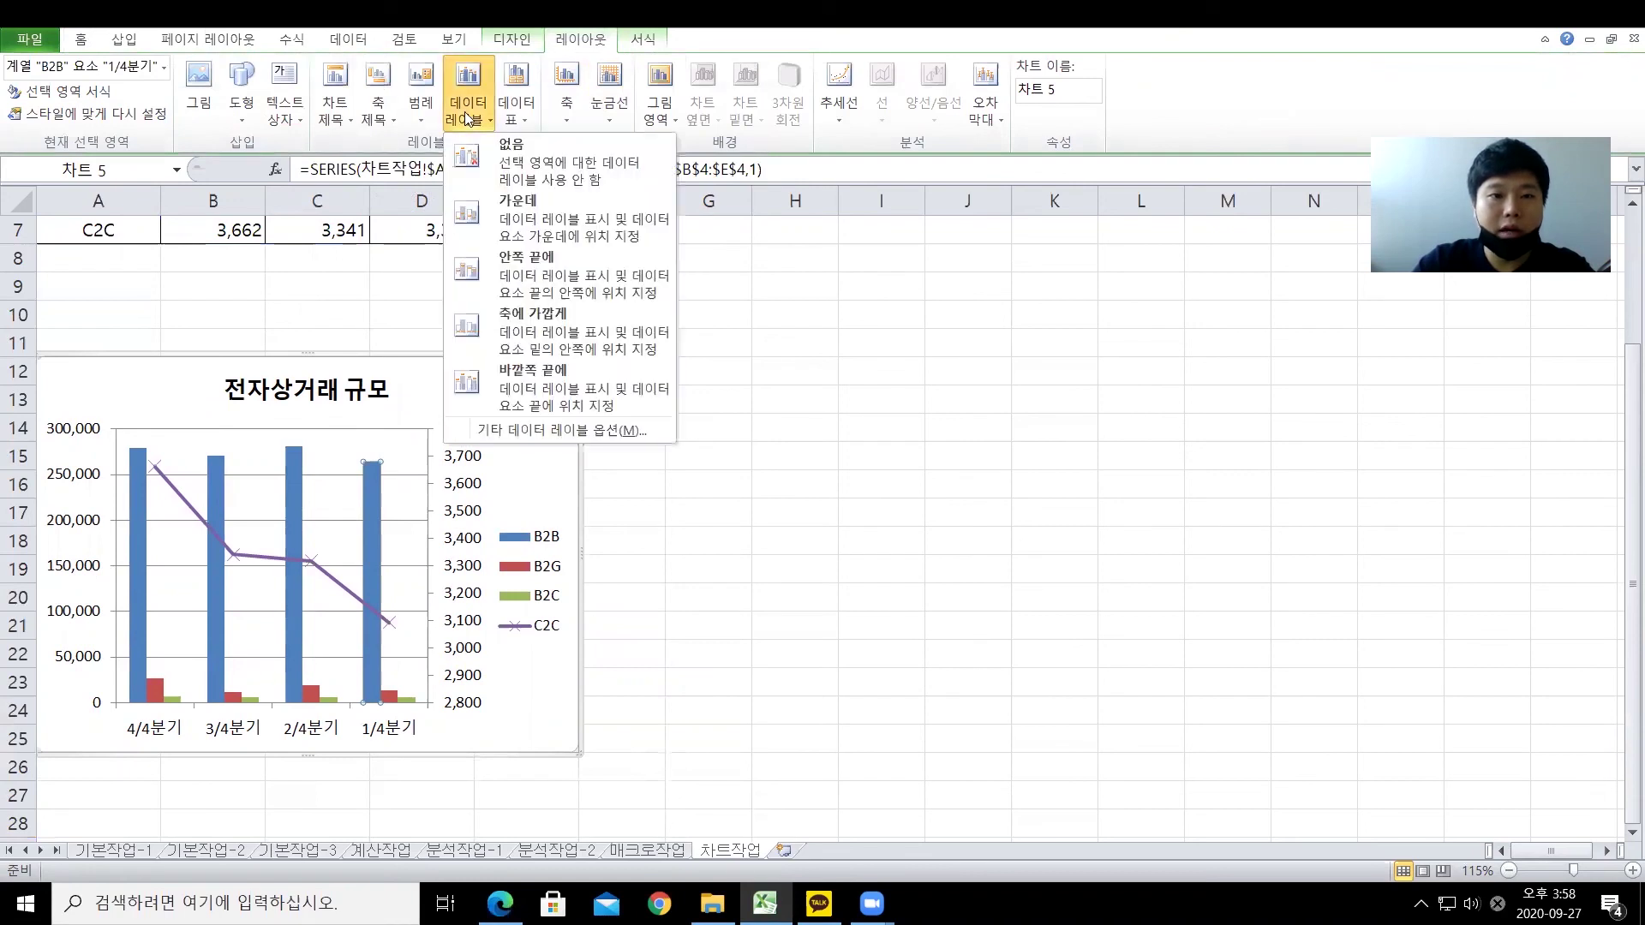
click(564, 390)
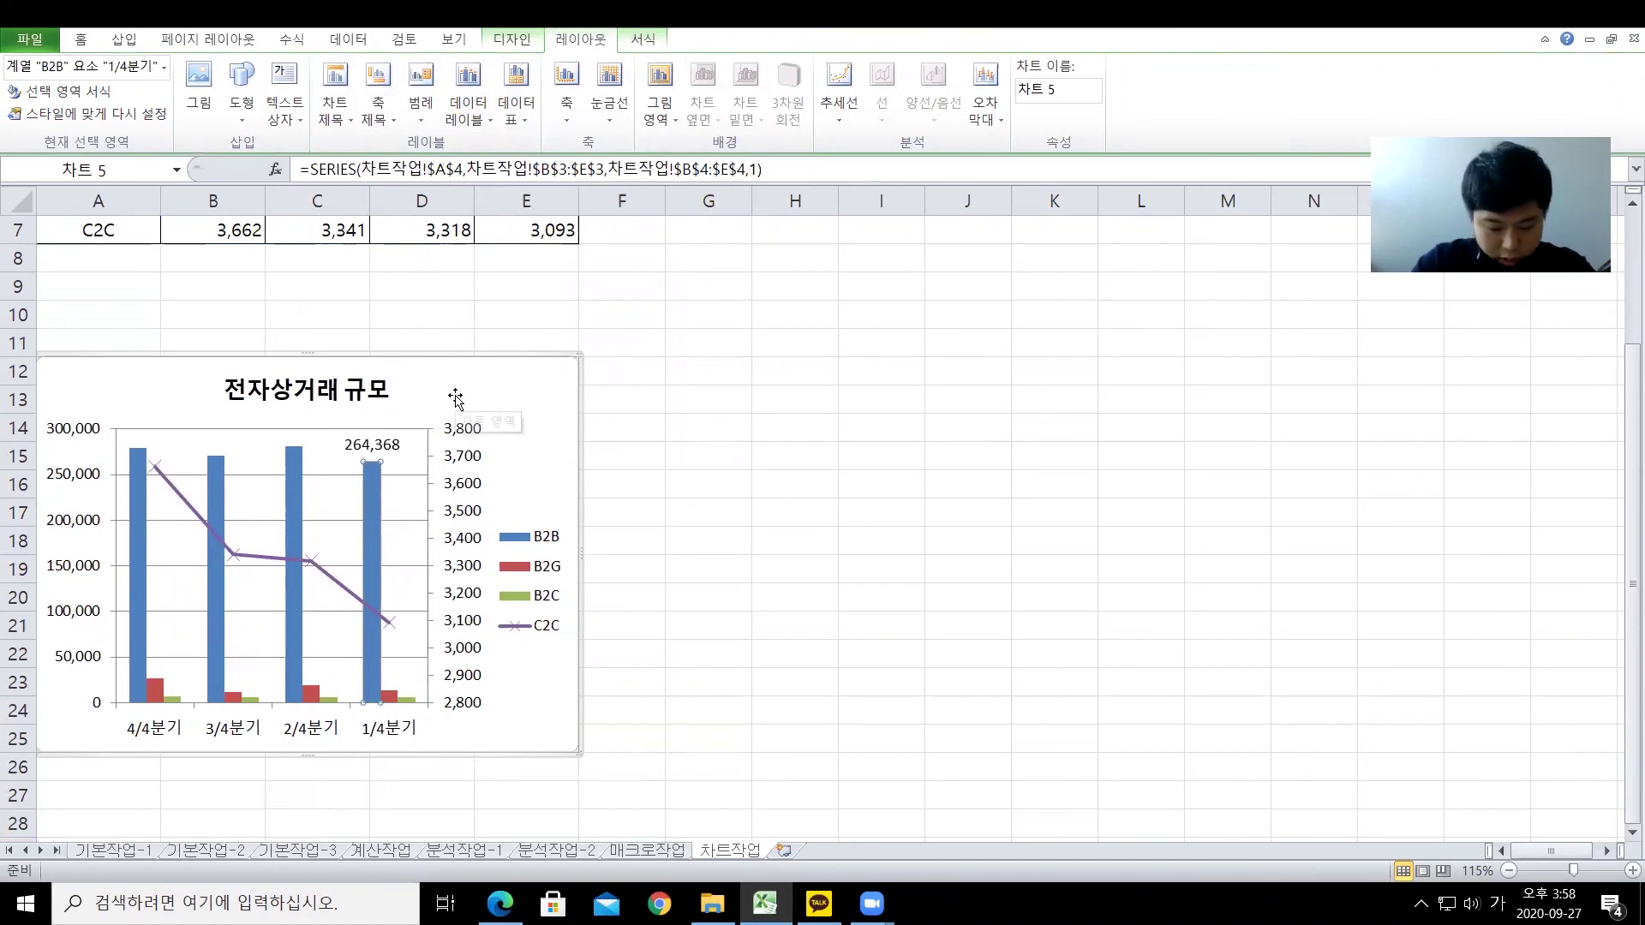
Step: Move the legend to the top (위쪽) of the chart and apply the blue outline shape style 색 윤곽선 - 강조 1
click(540, 548)
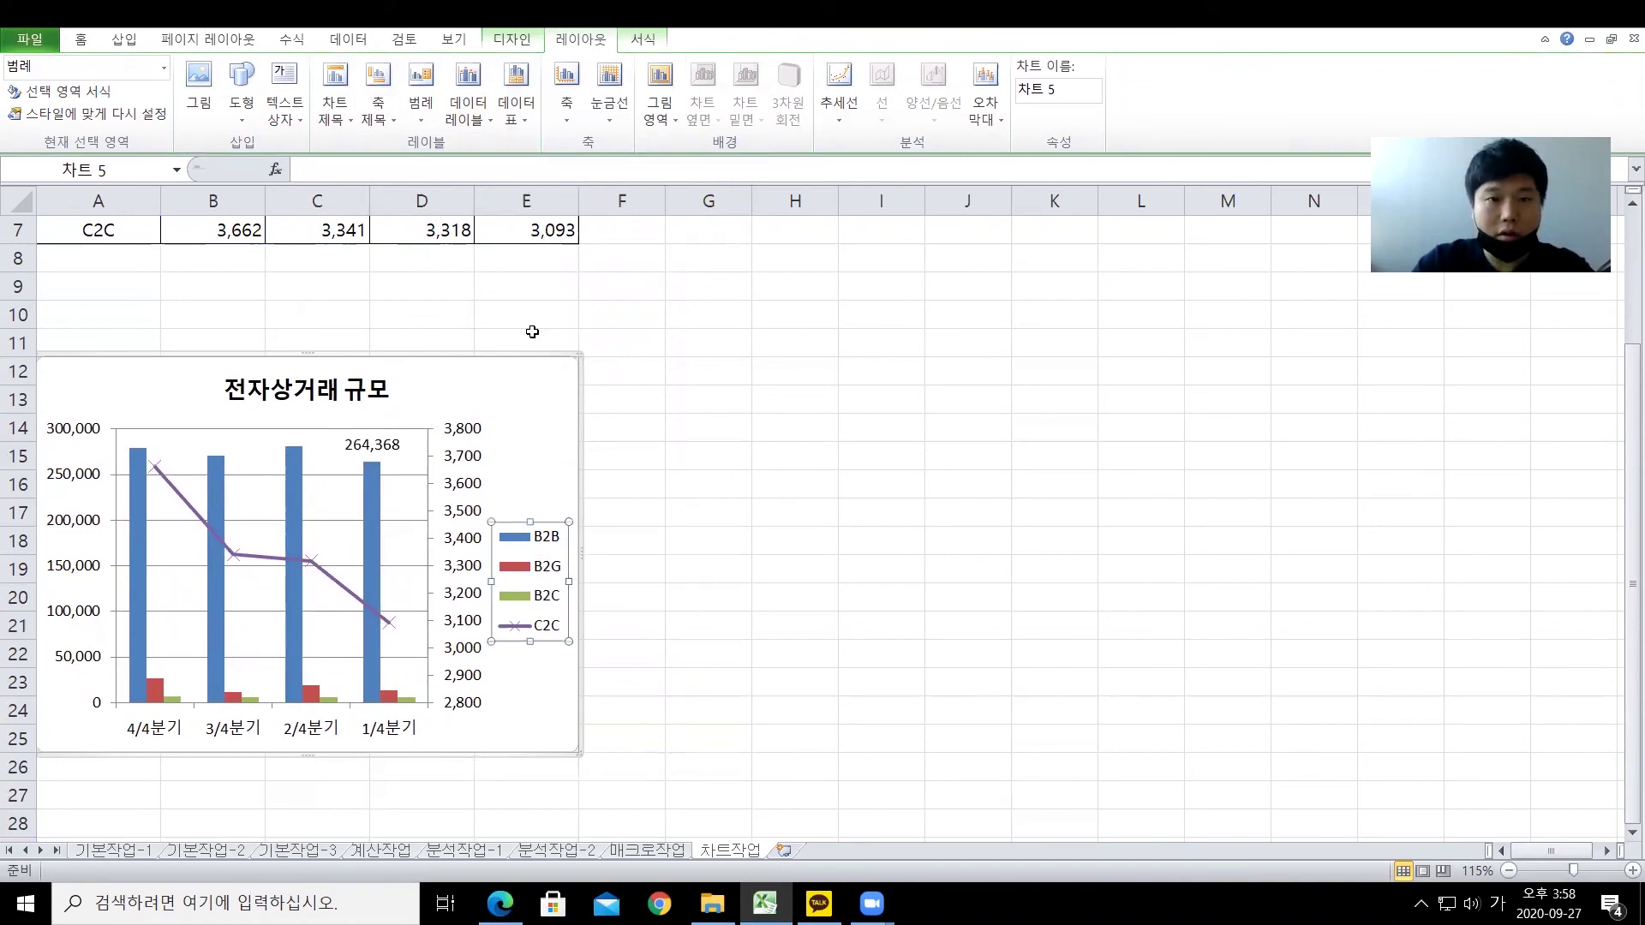
click(418, 120)
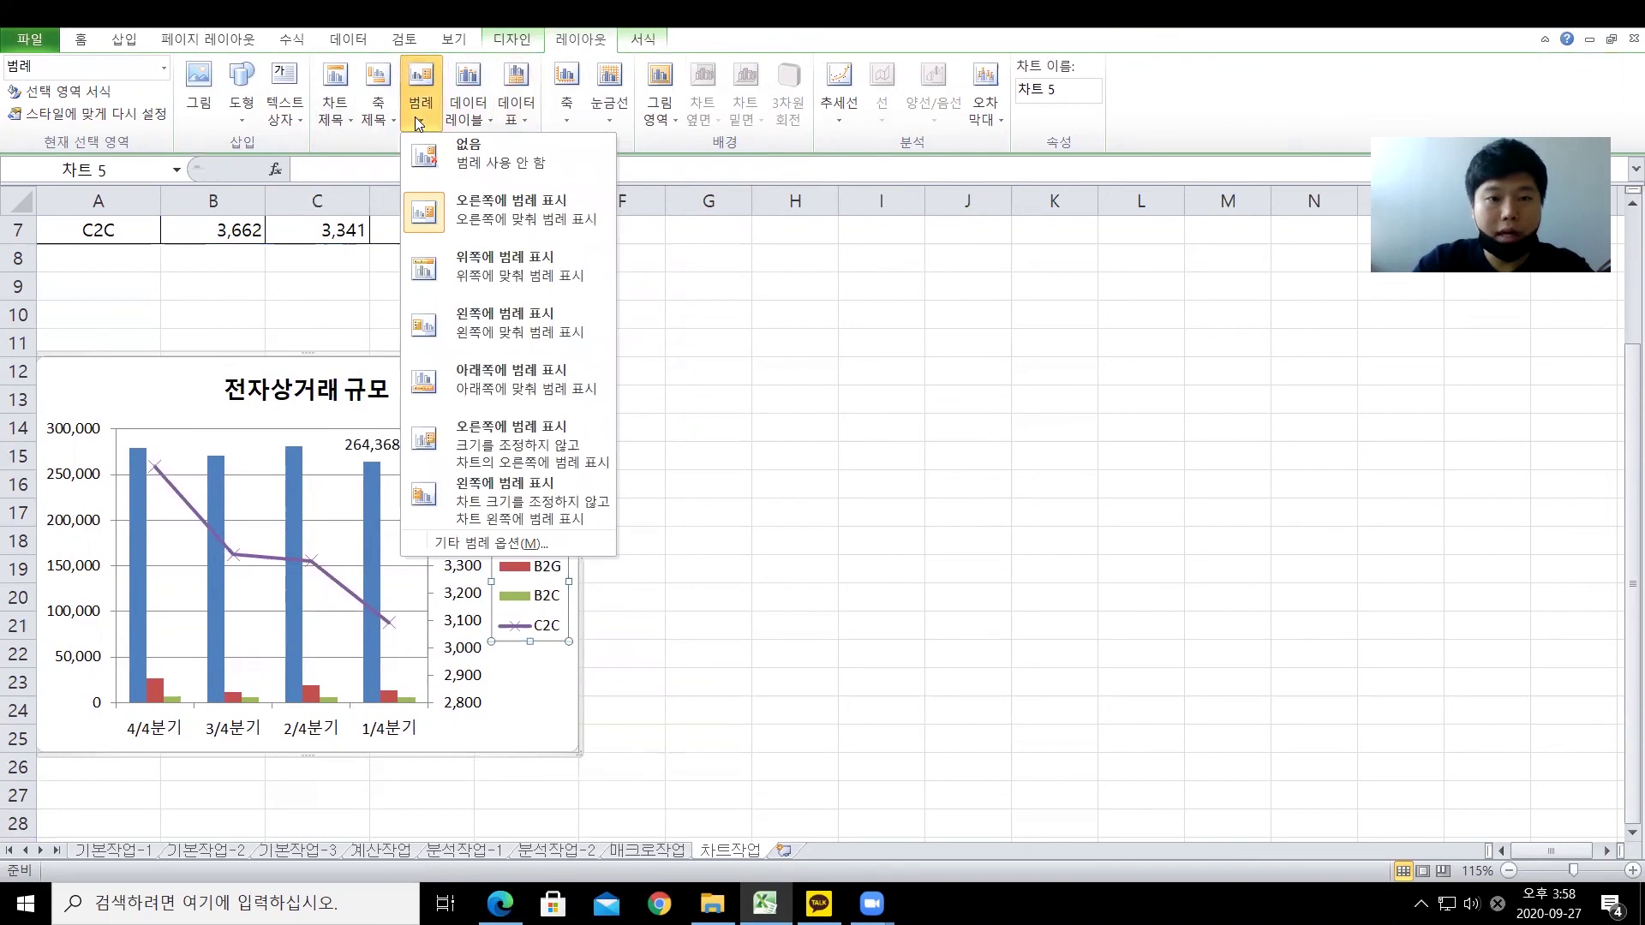
click(492, 271)
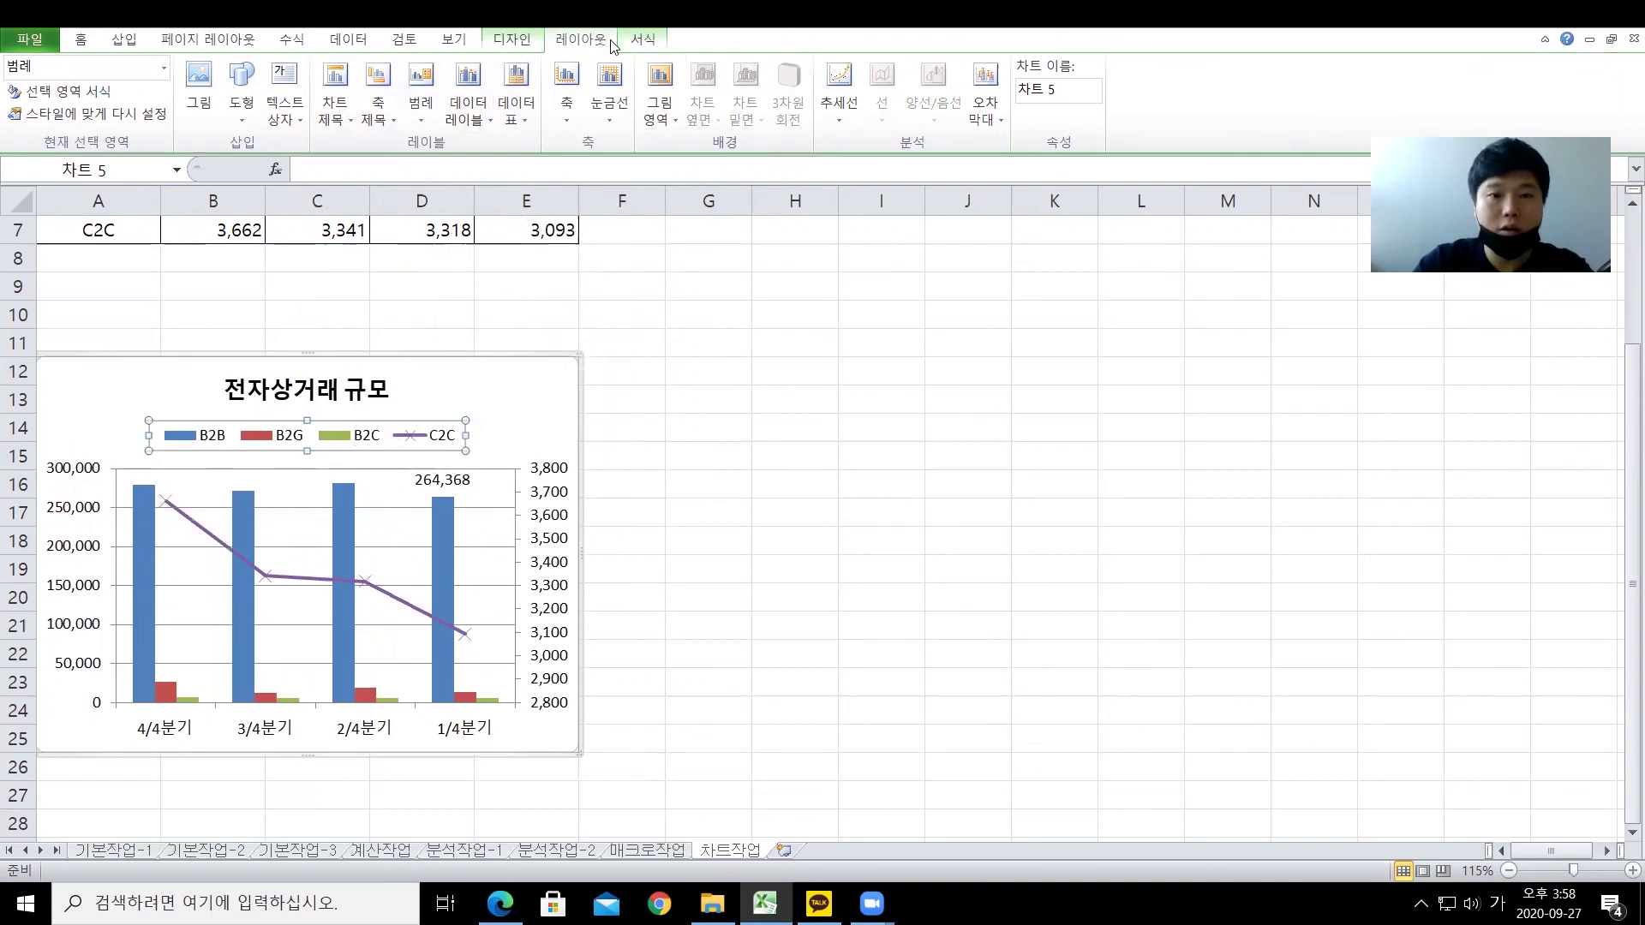
click(639, 49)
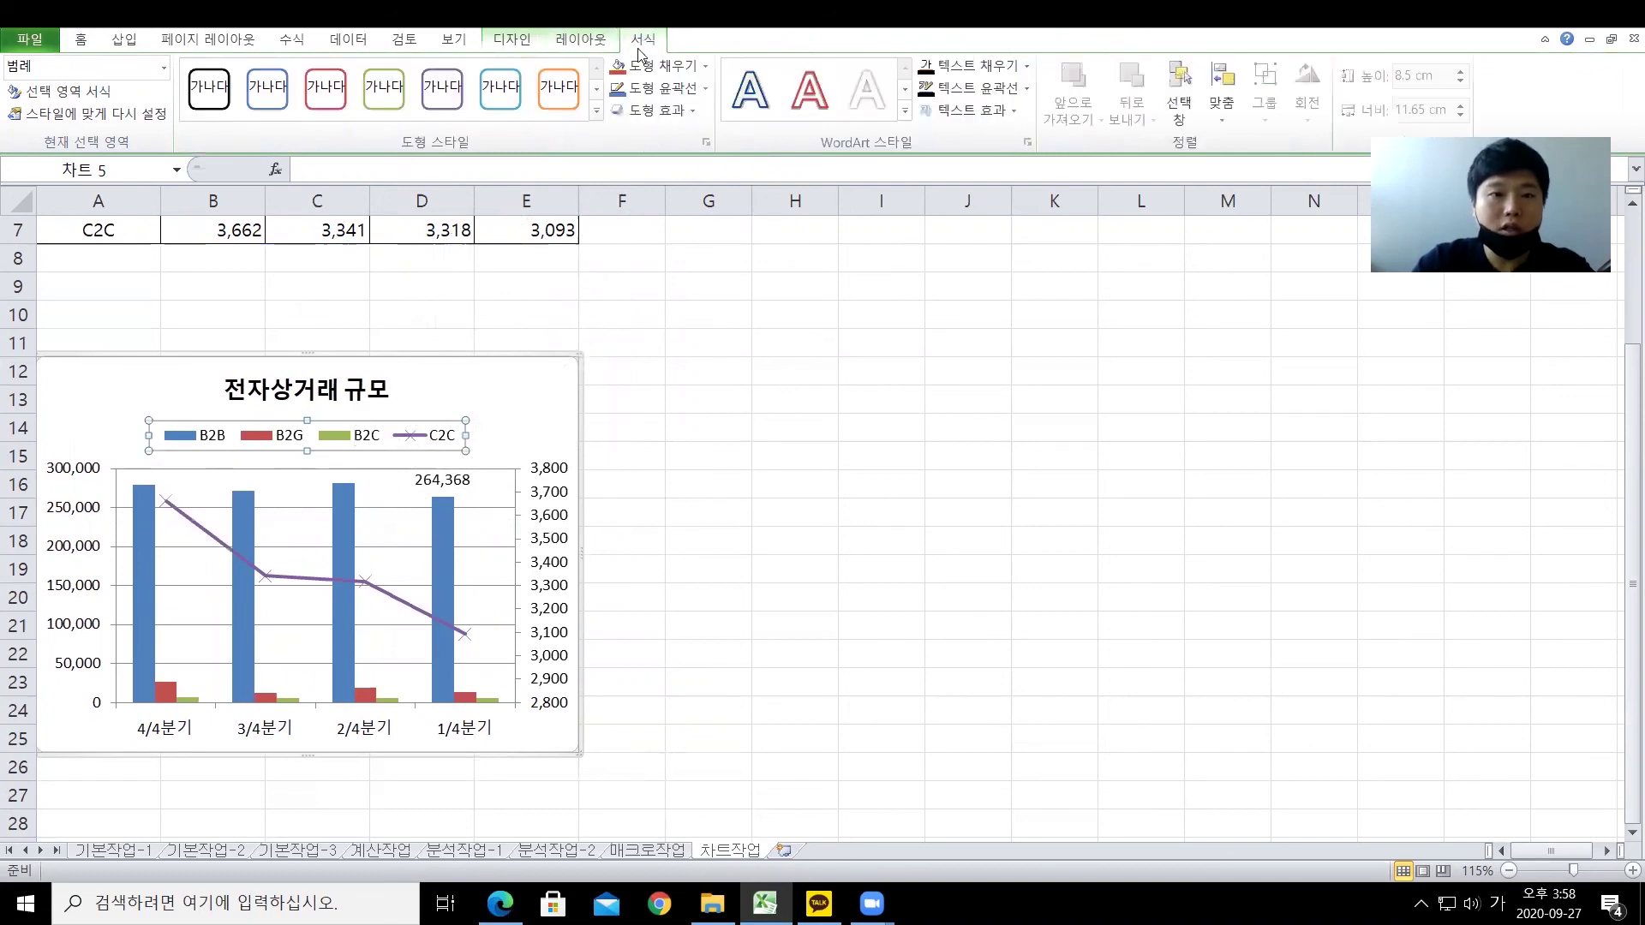
click(596, 115)
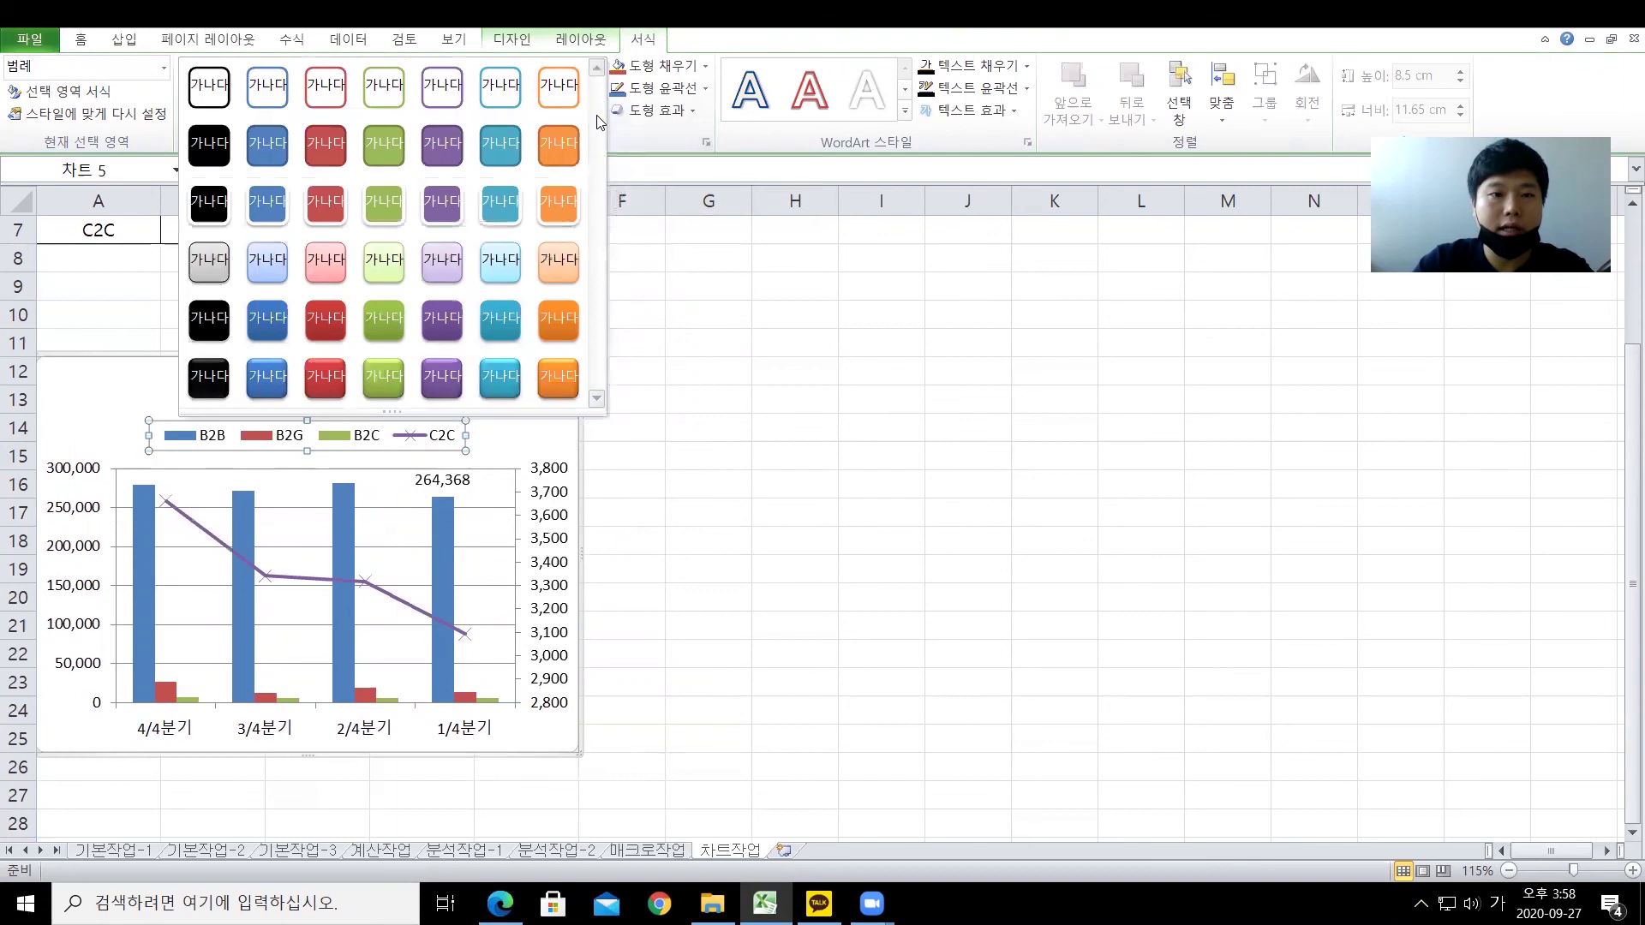
click(267, 94)
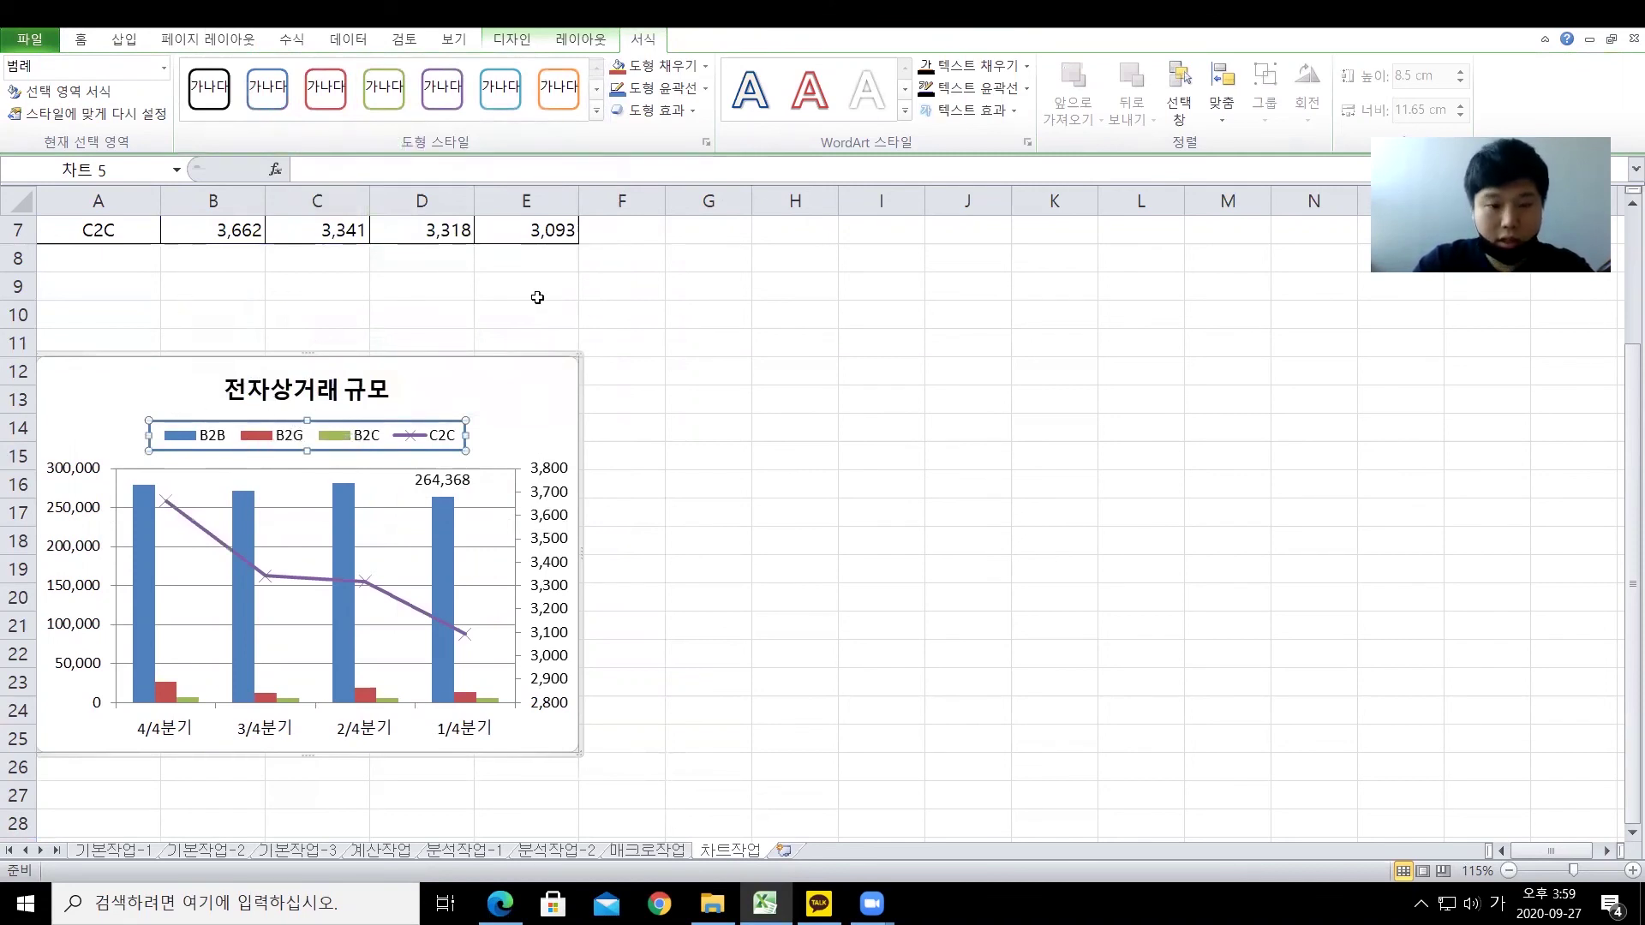
click(699, 367)
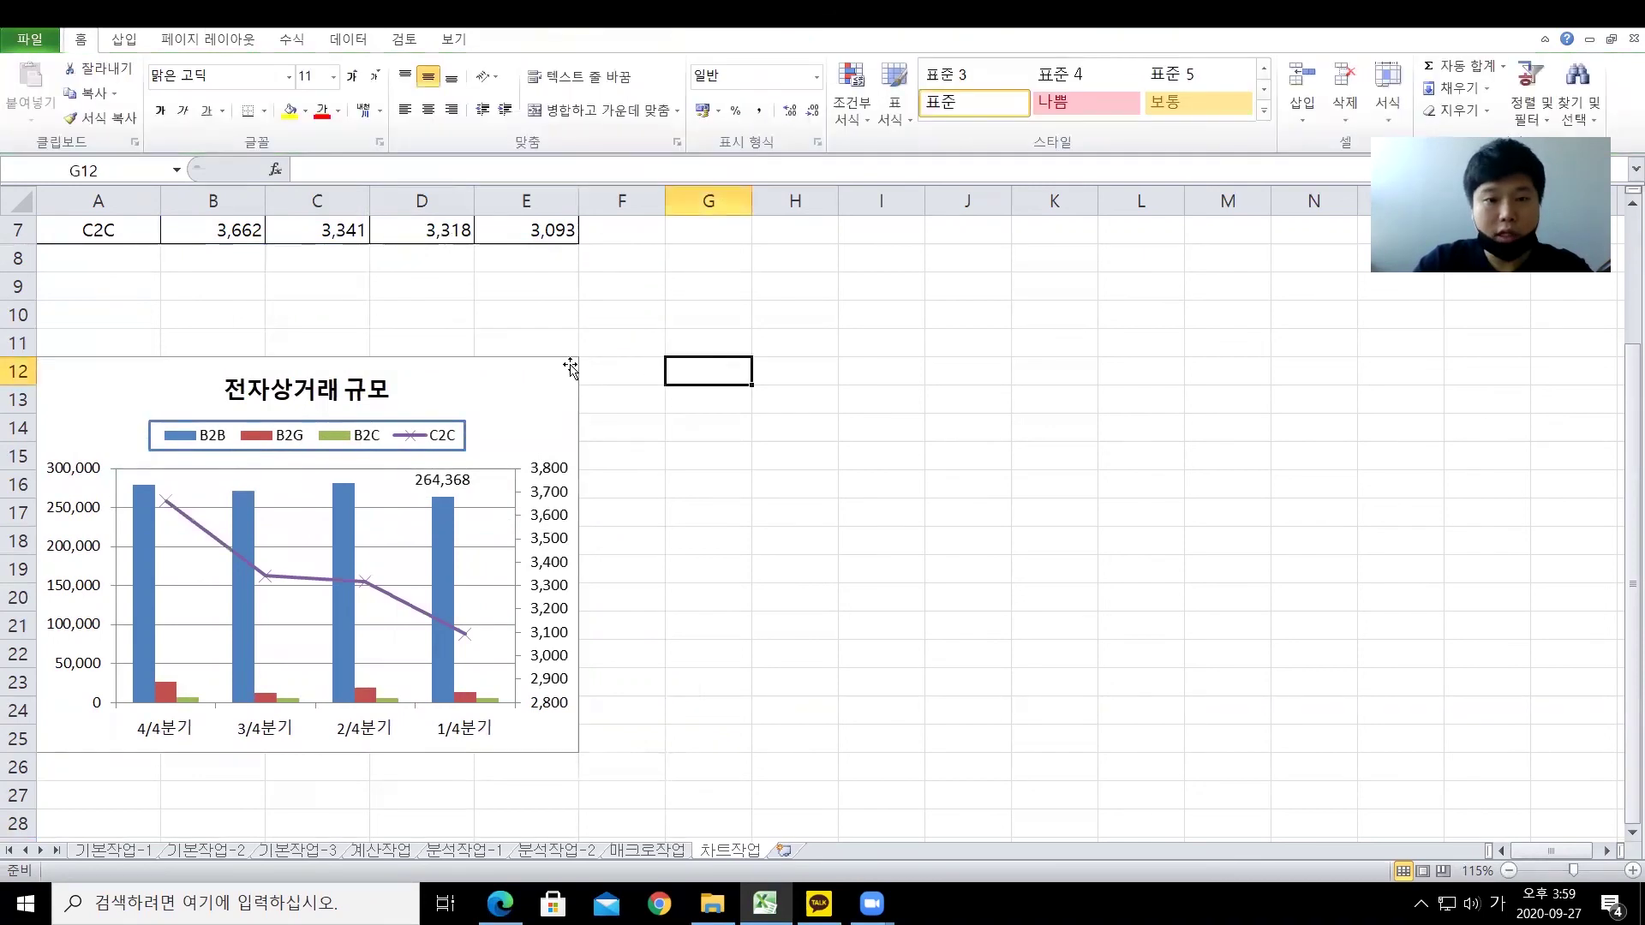
Step: Give the chart area's border rounded corners (둥근 모서리) and deselect the chart
right_click(548, 387)
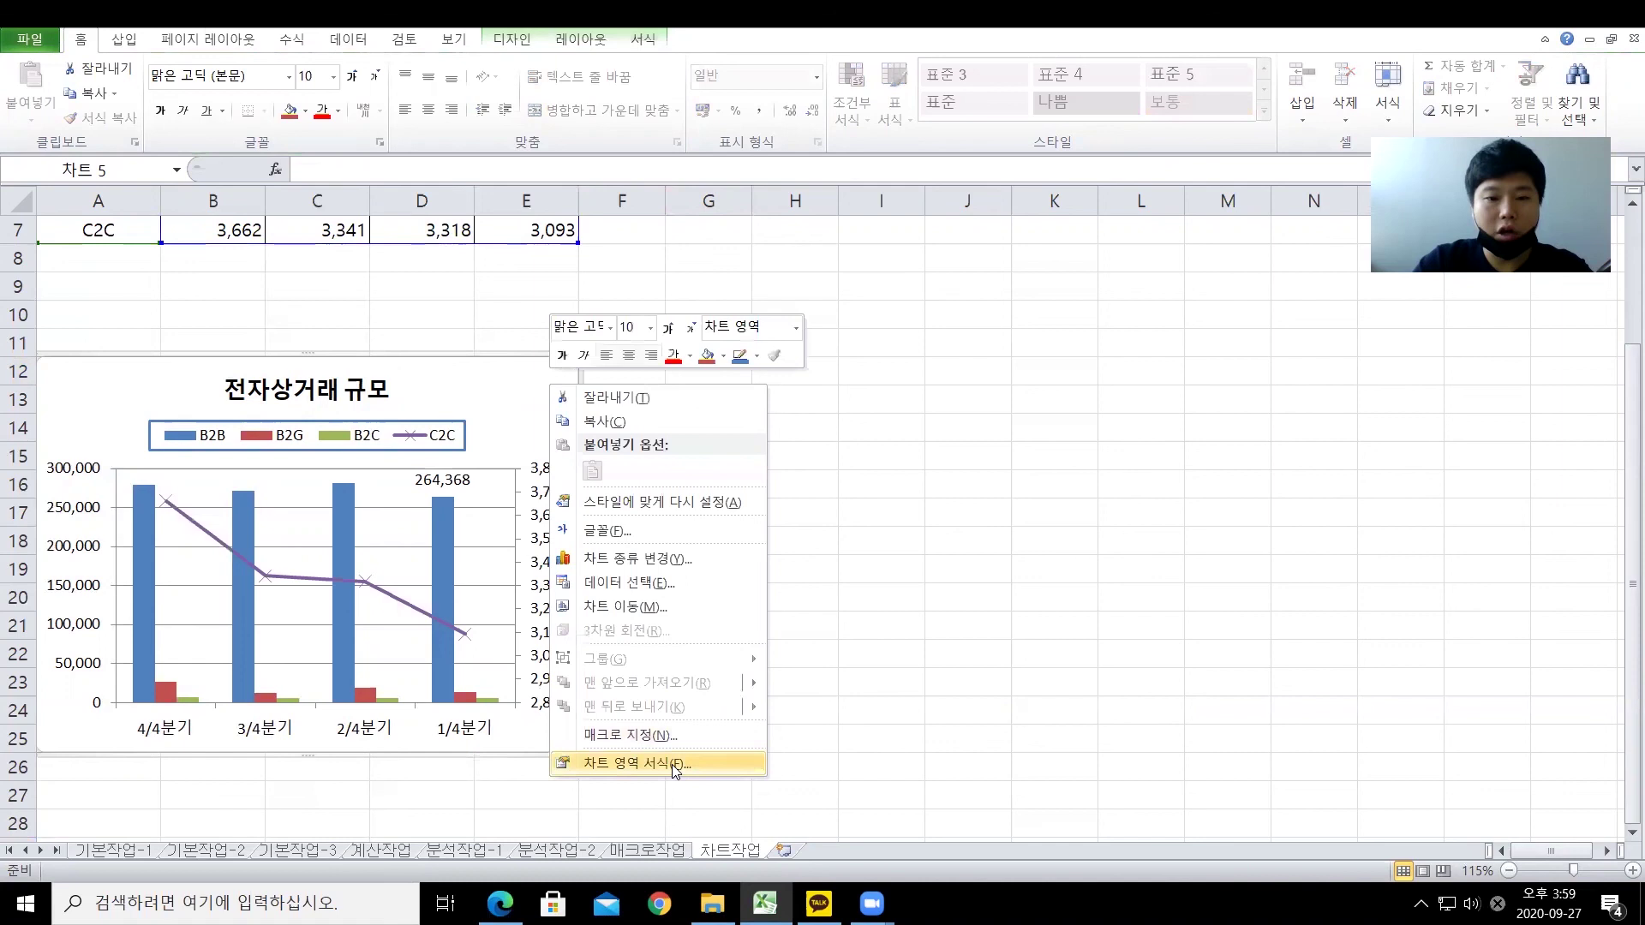
click(675, 769)
click(617, 264)
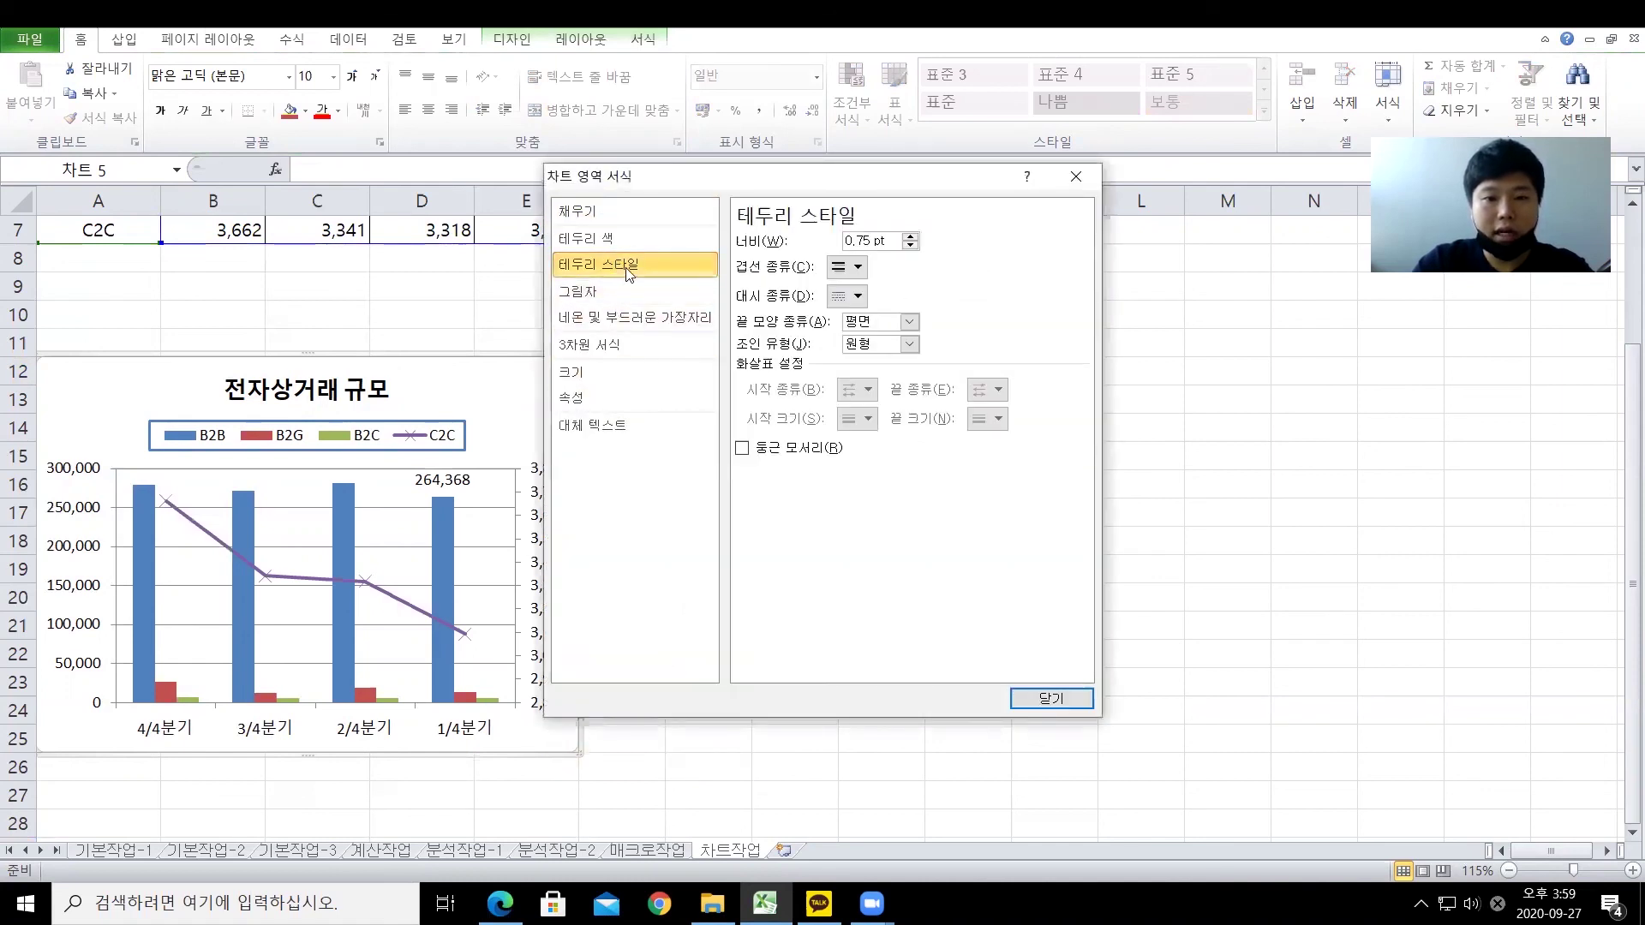
click(786, 450)
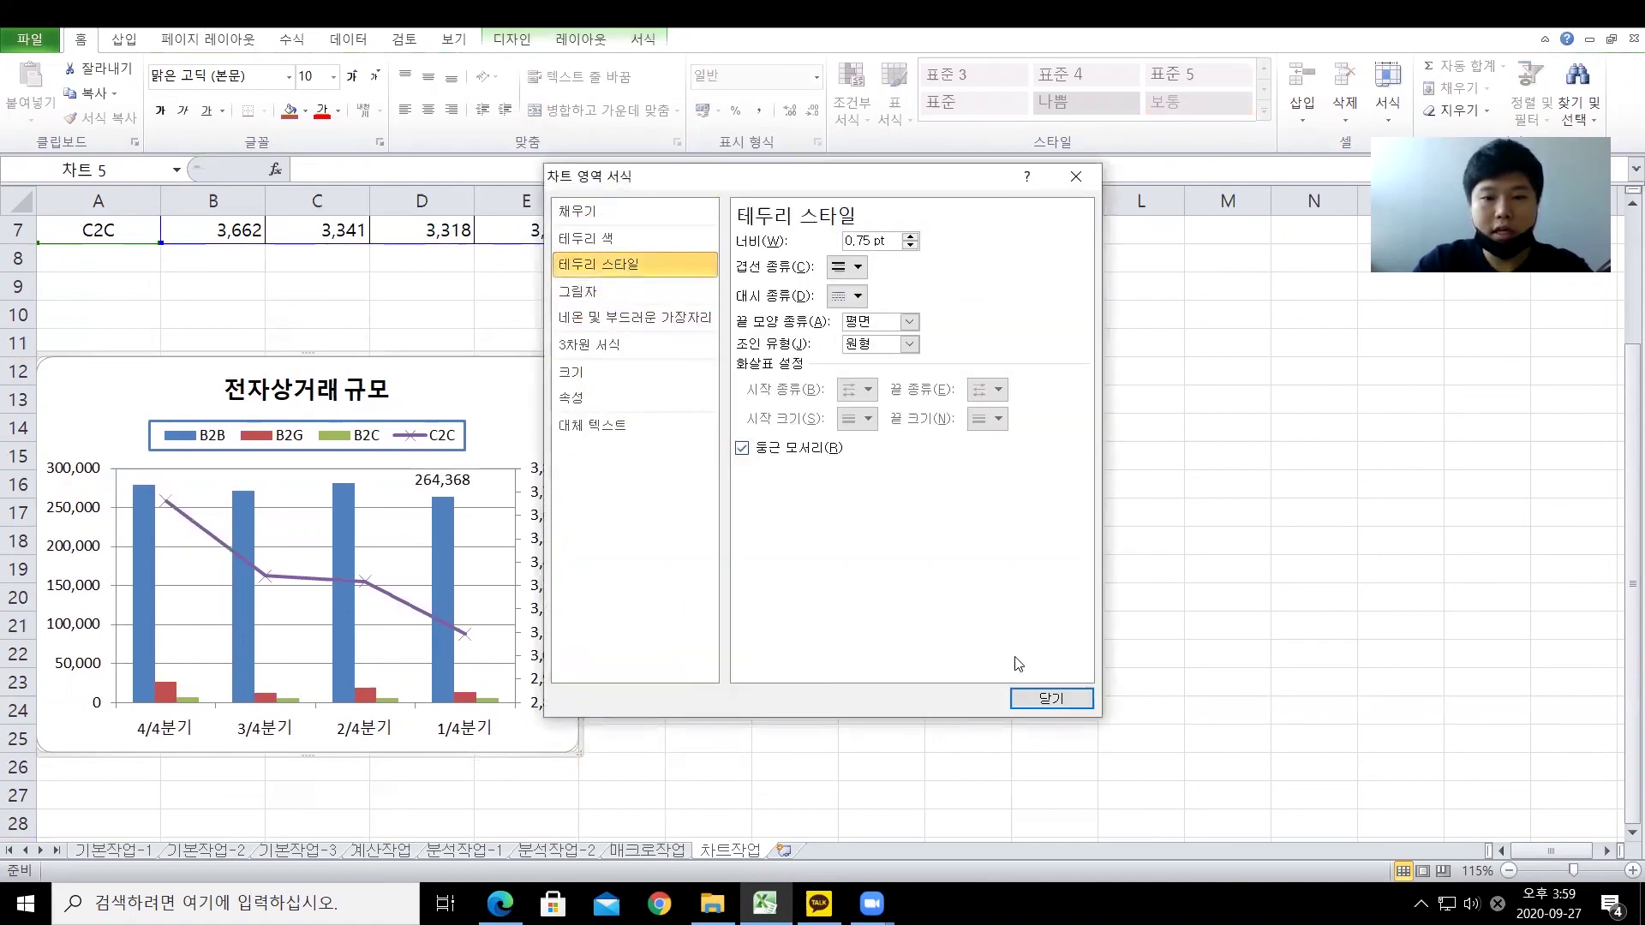
click(1073, 711)
click(786, 403)
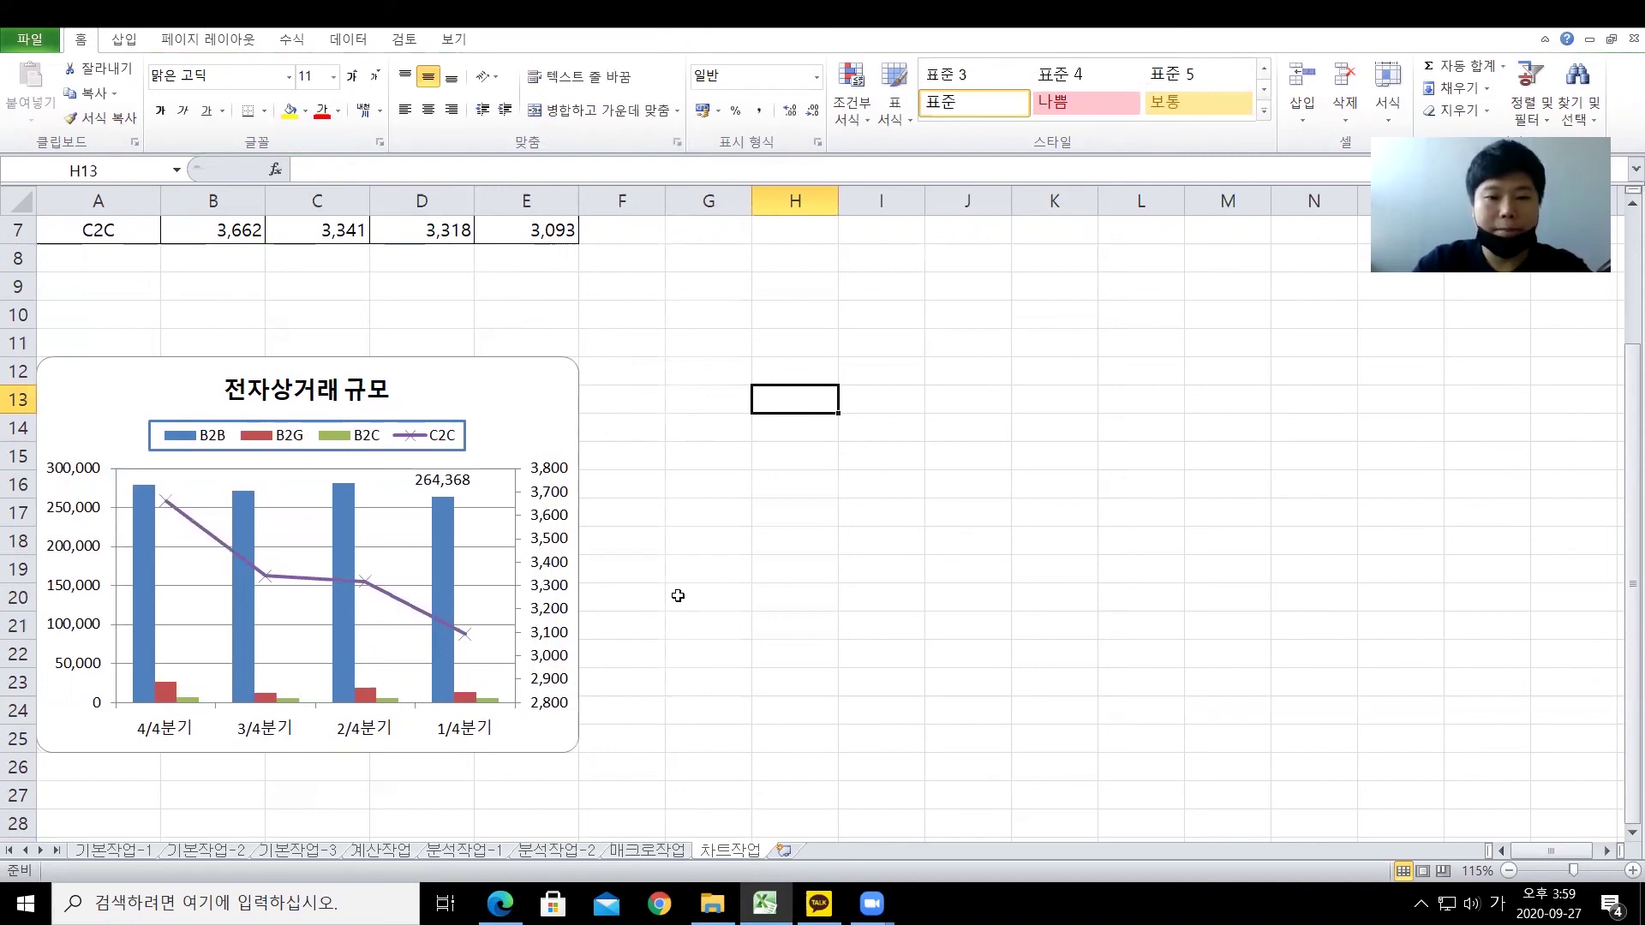
Step: Switch to the exam PDF in Edge and compare its sample chart with the finished 차트작업 chart
click(499, 902)
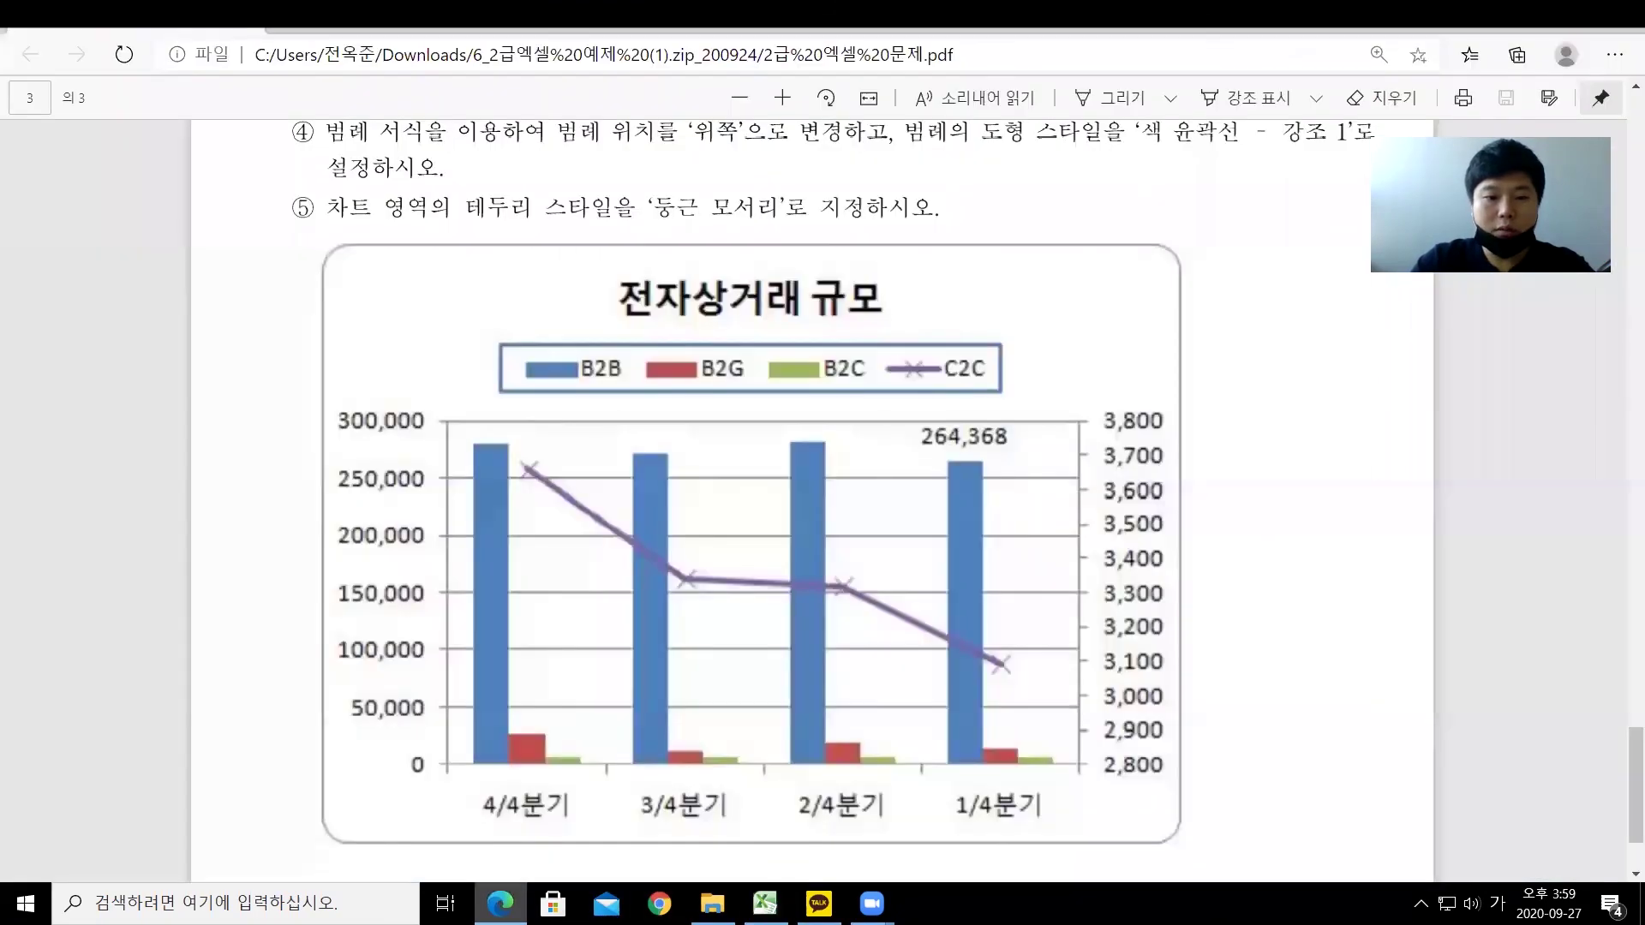
scroll(497, 527, down, 2)
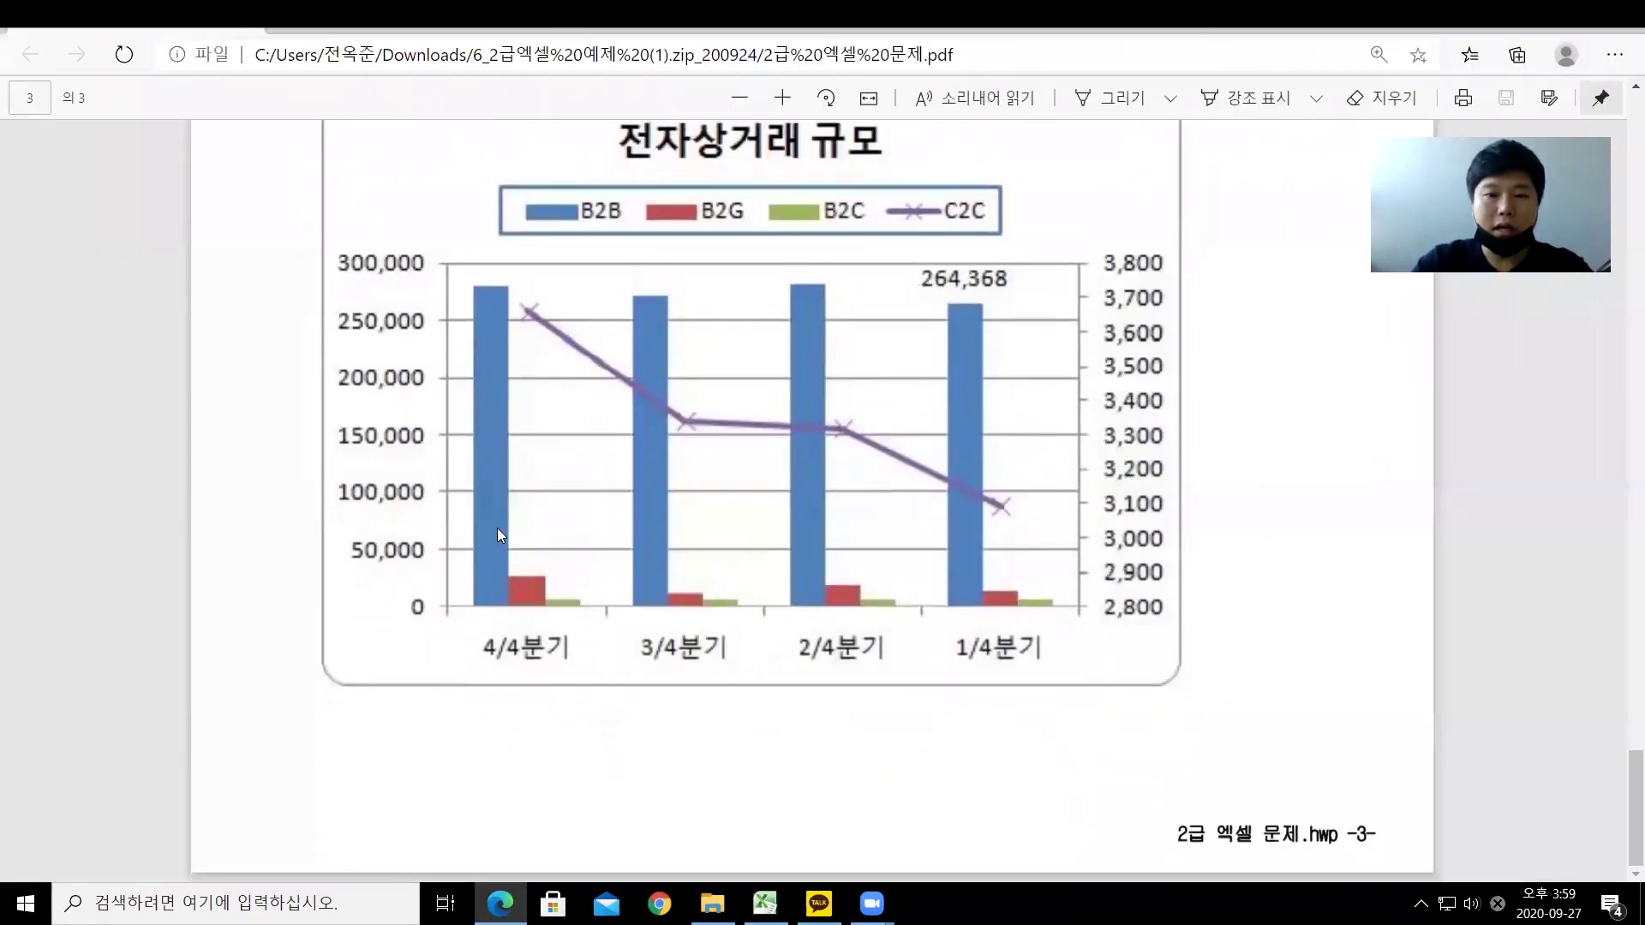
scroll(497, 529, up, 2)
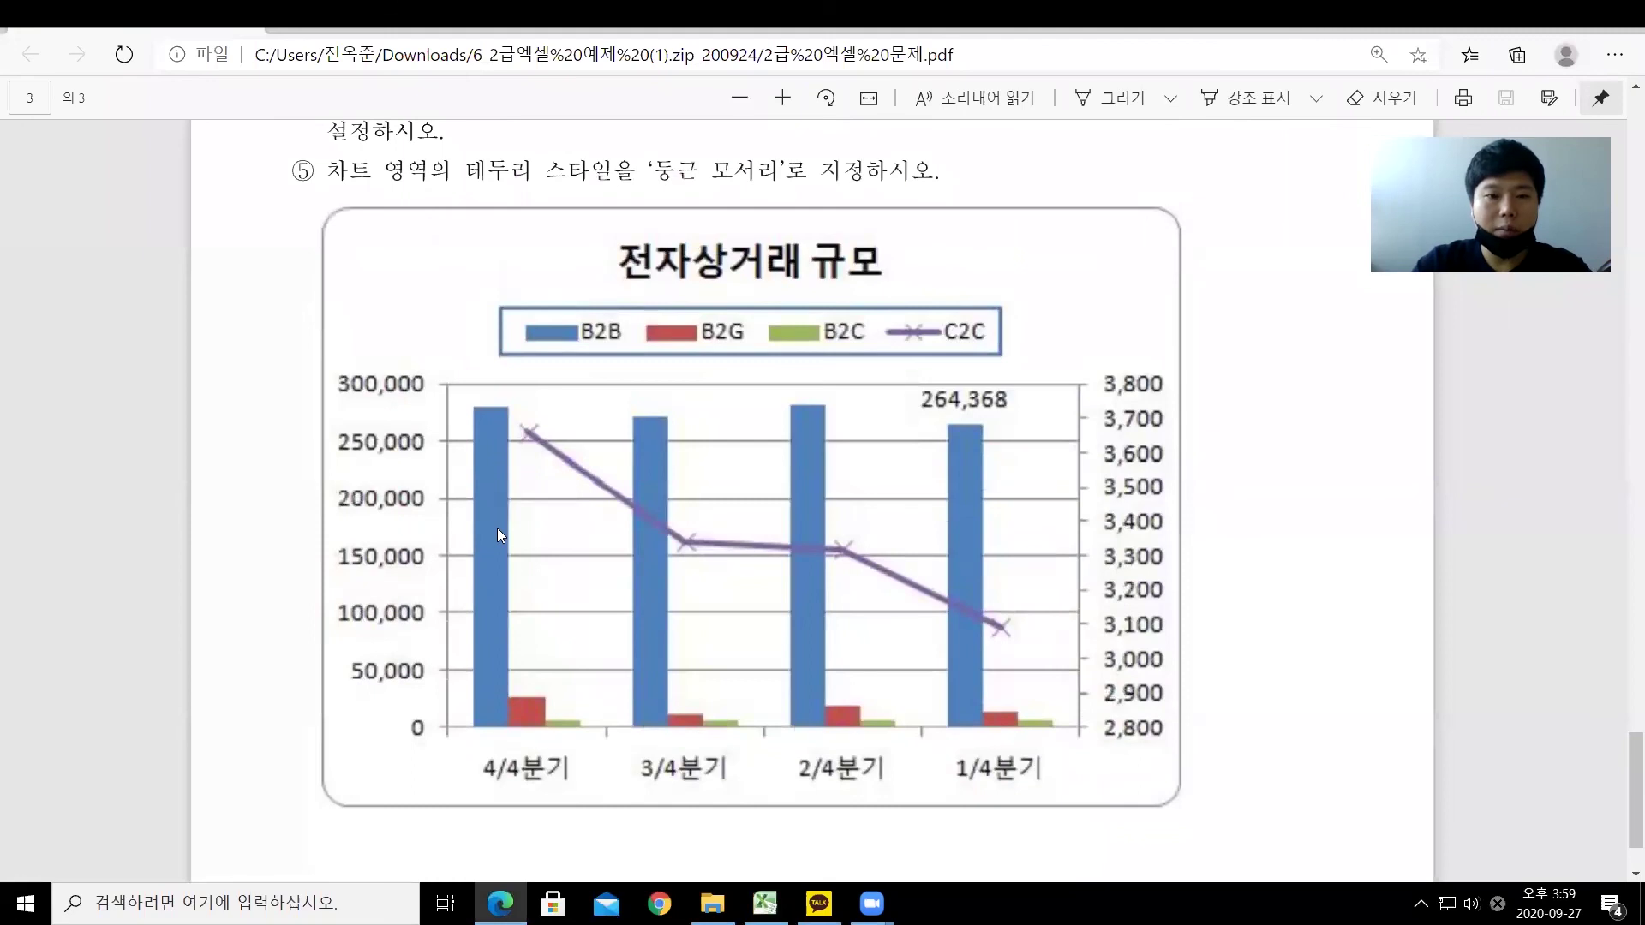